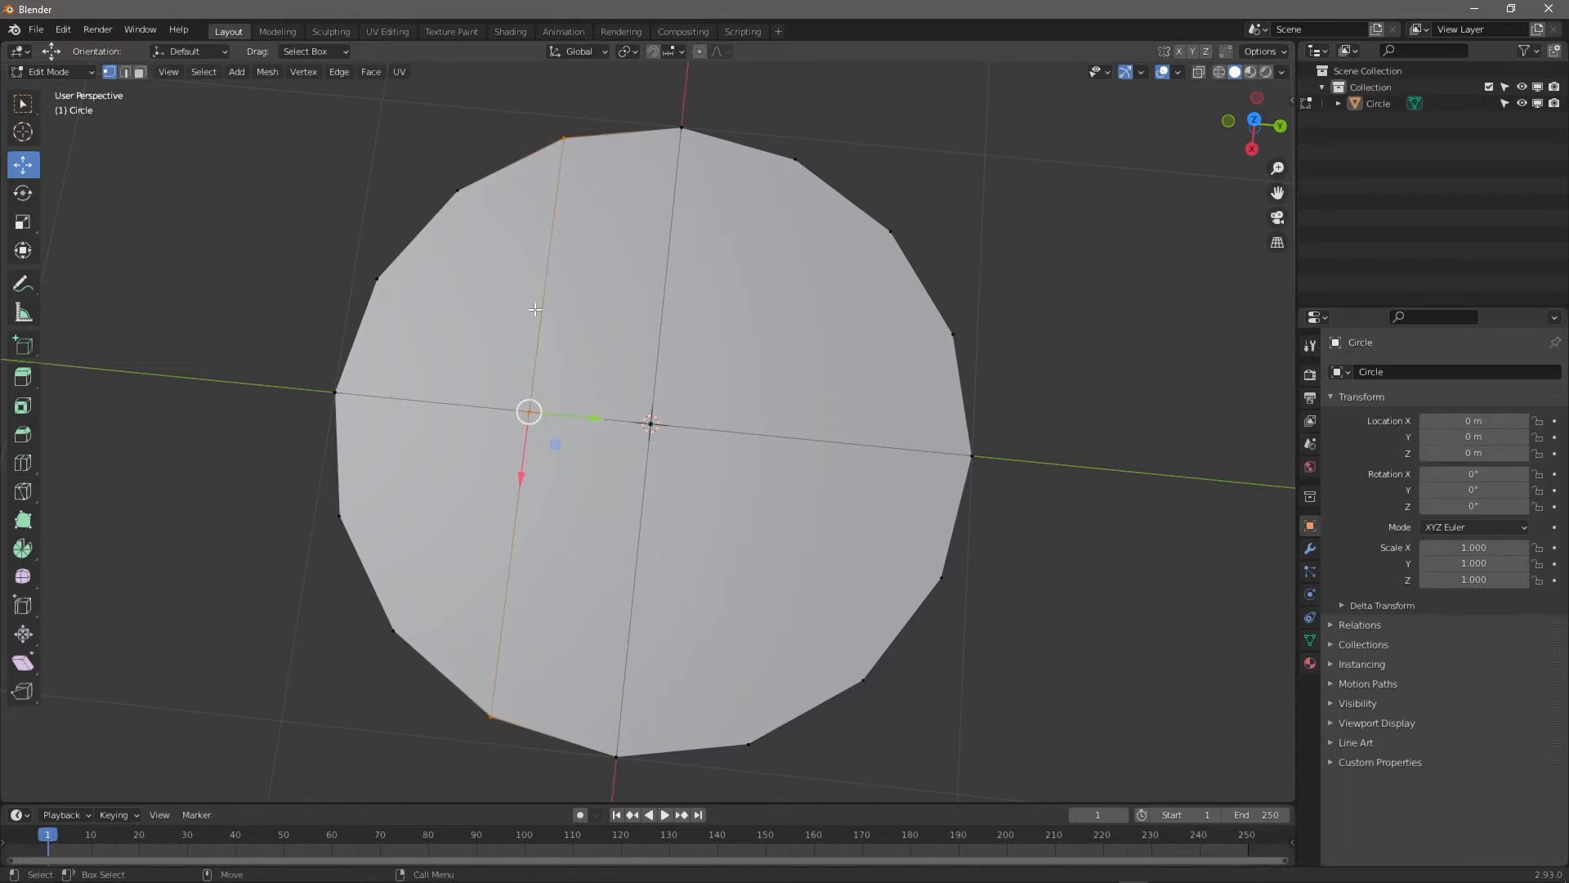
Look up the Connect Vertex Path command and its shortcut options
left_click(303, 72)
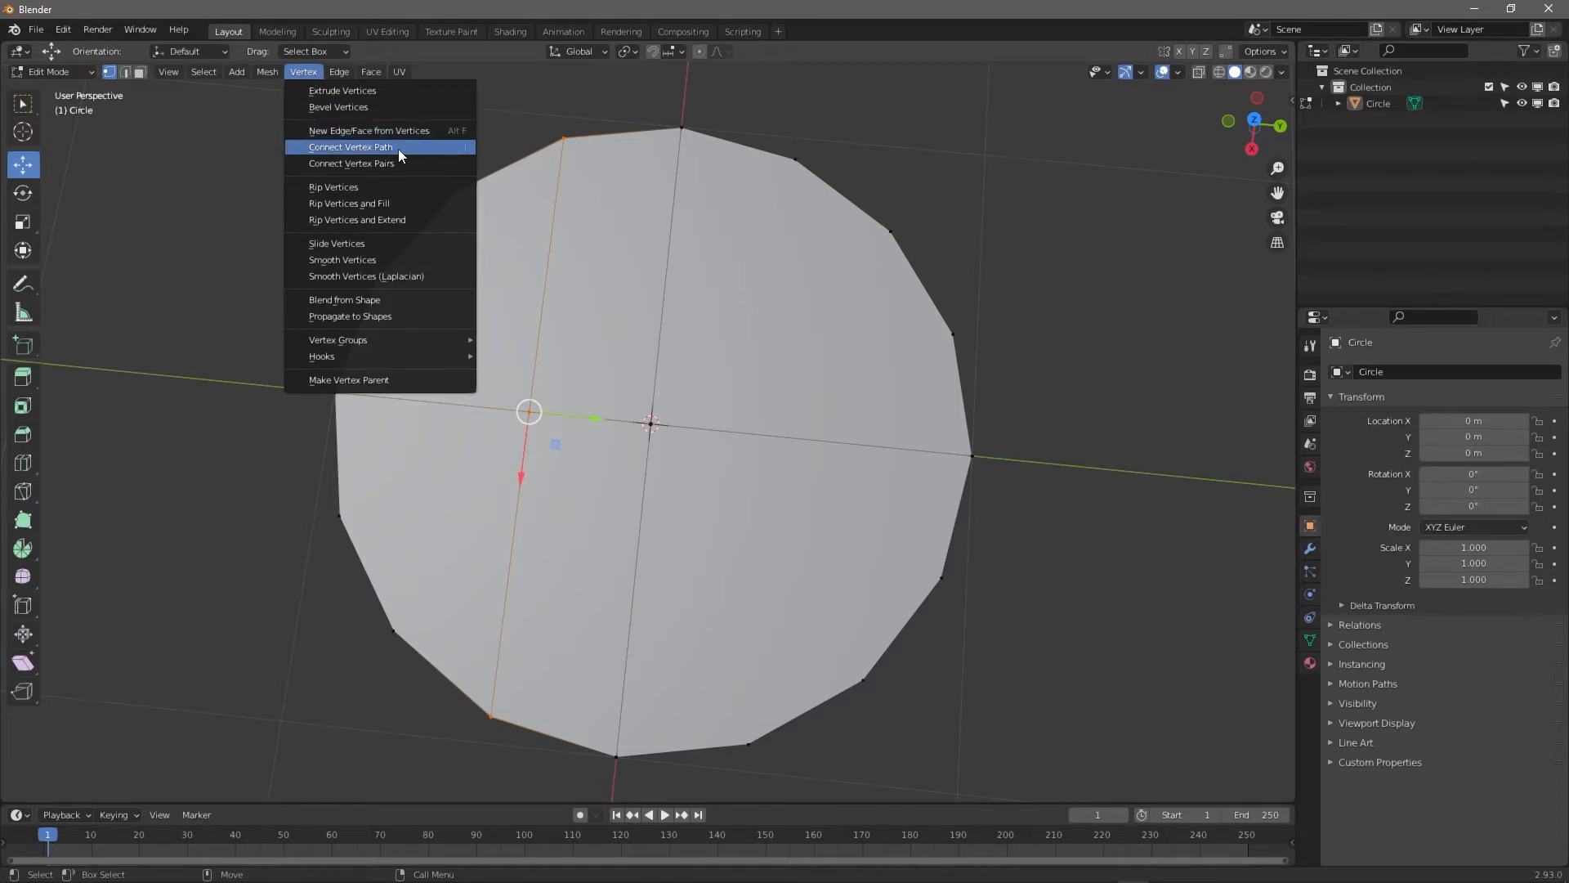
left_click(472, 149)
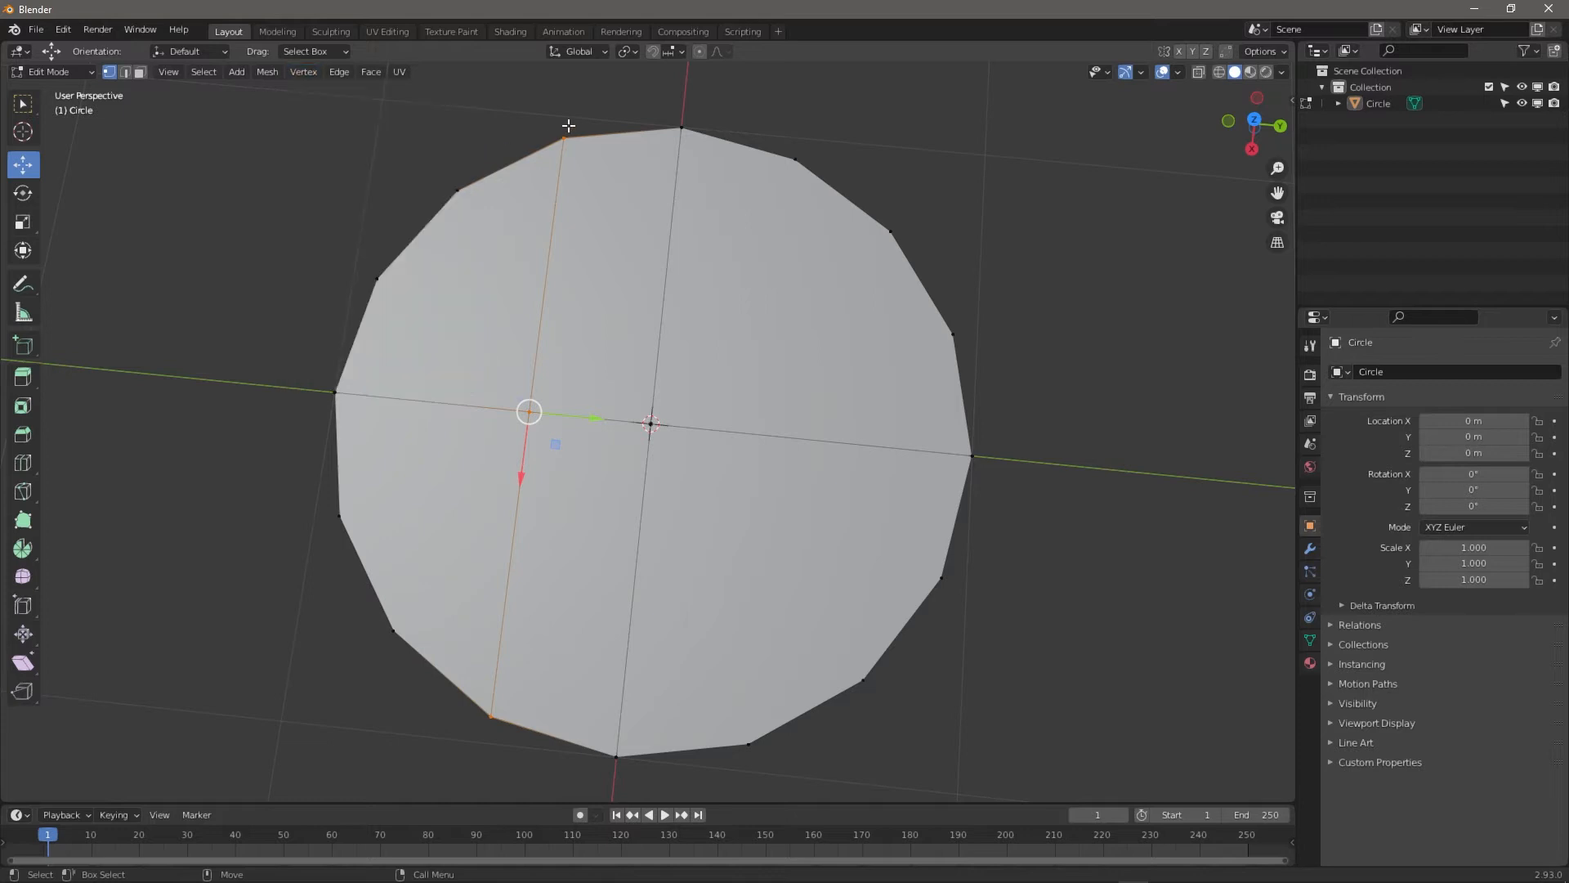
left_click(309, 73)
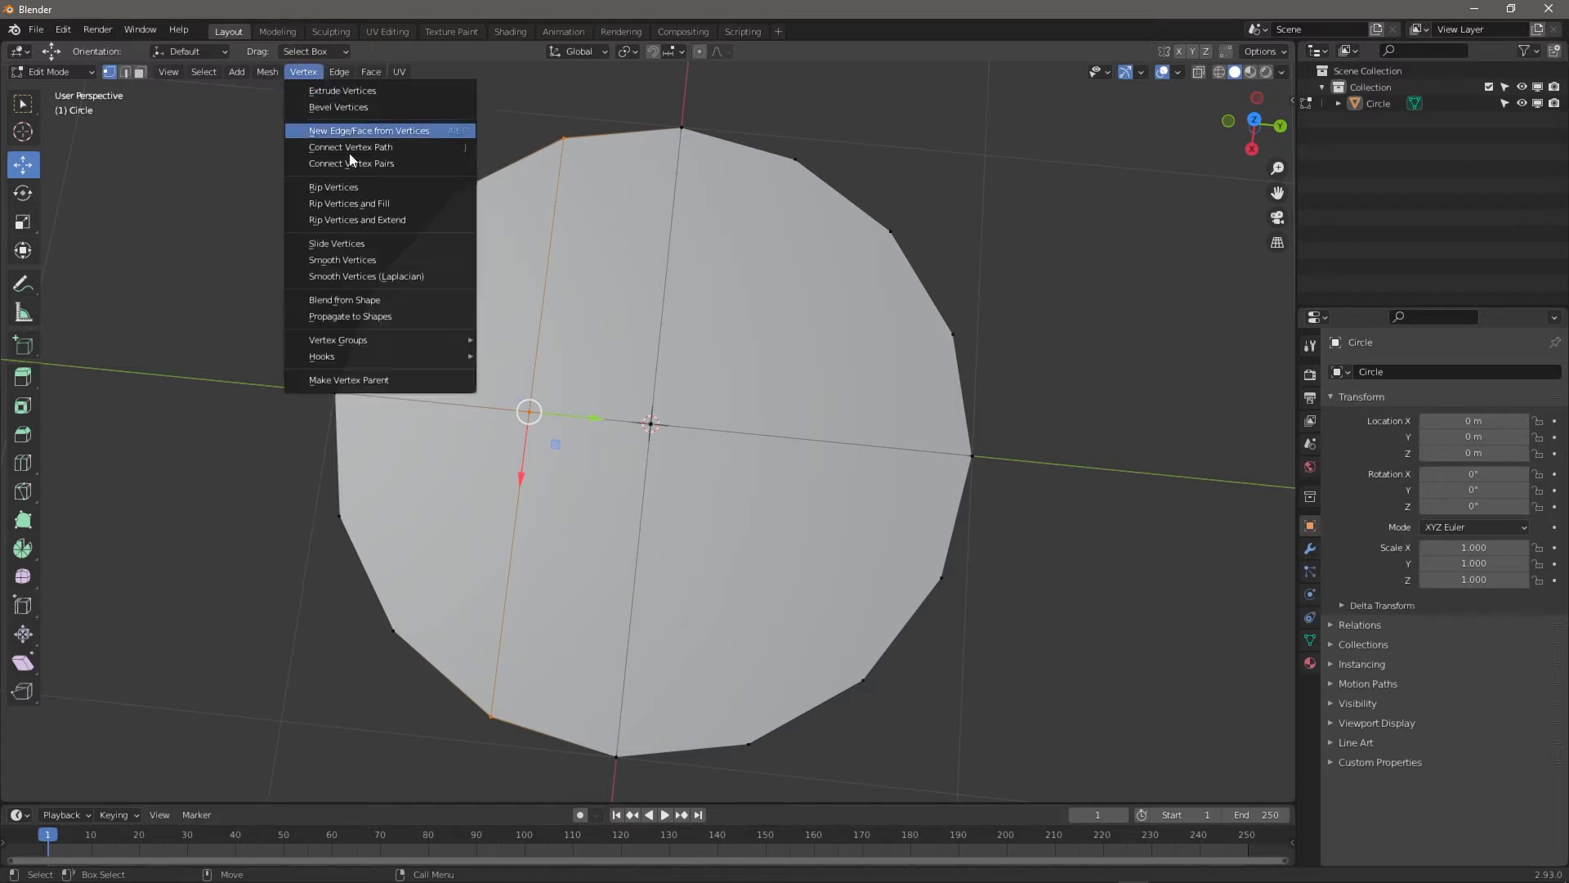
right_click(464, 149)
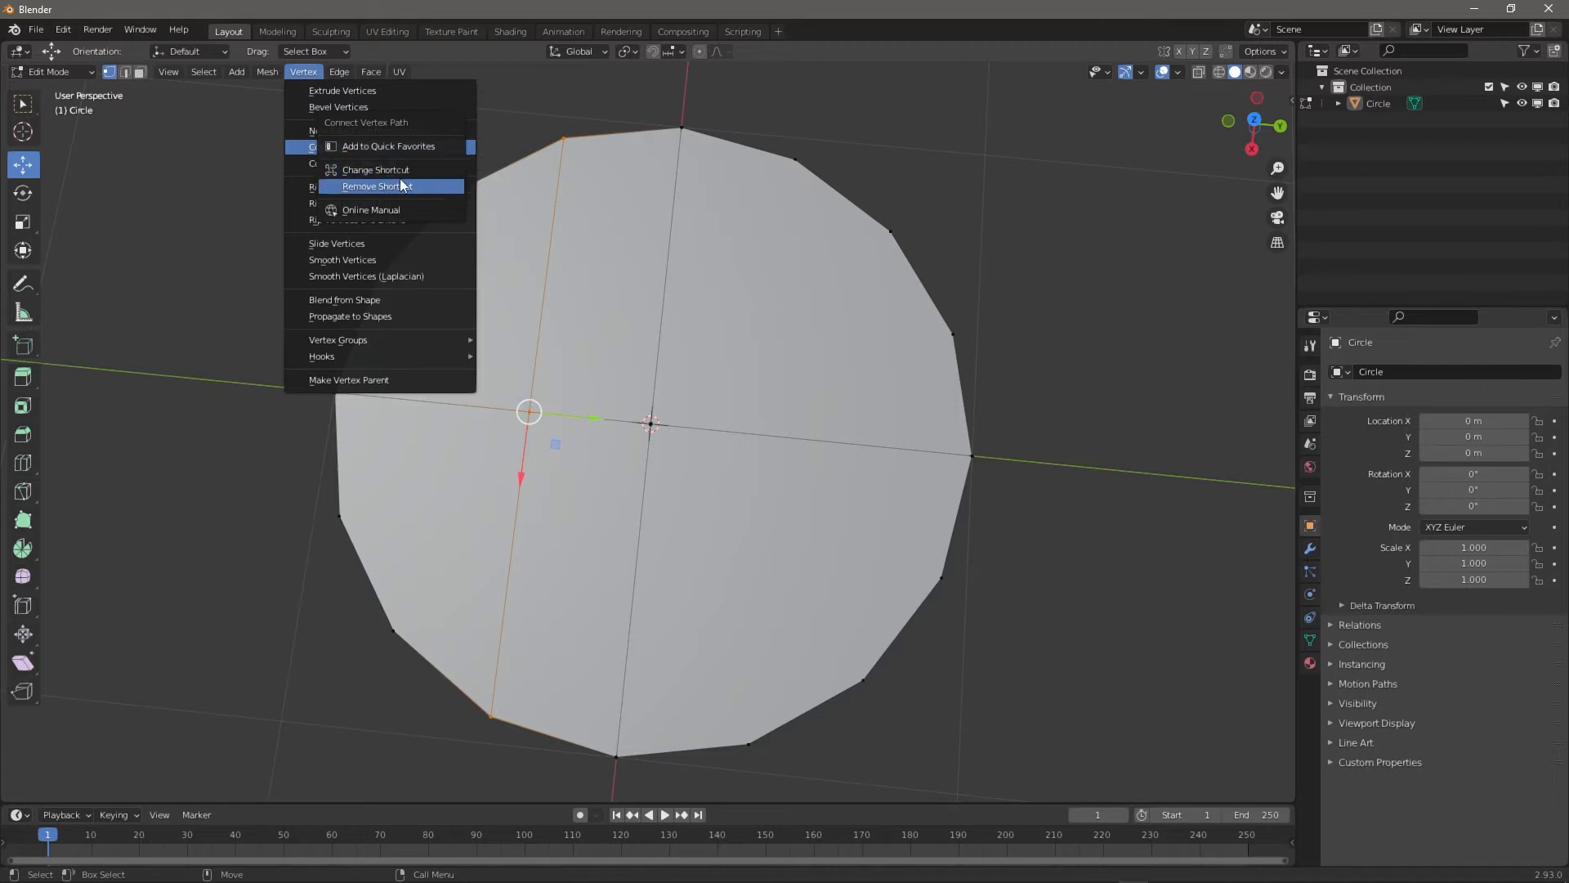
left_click(556, 140)
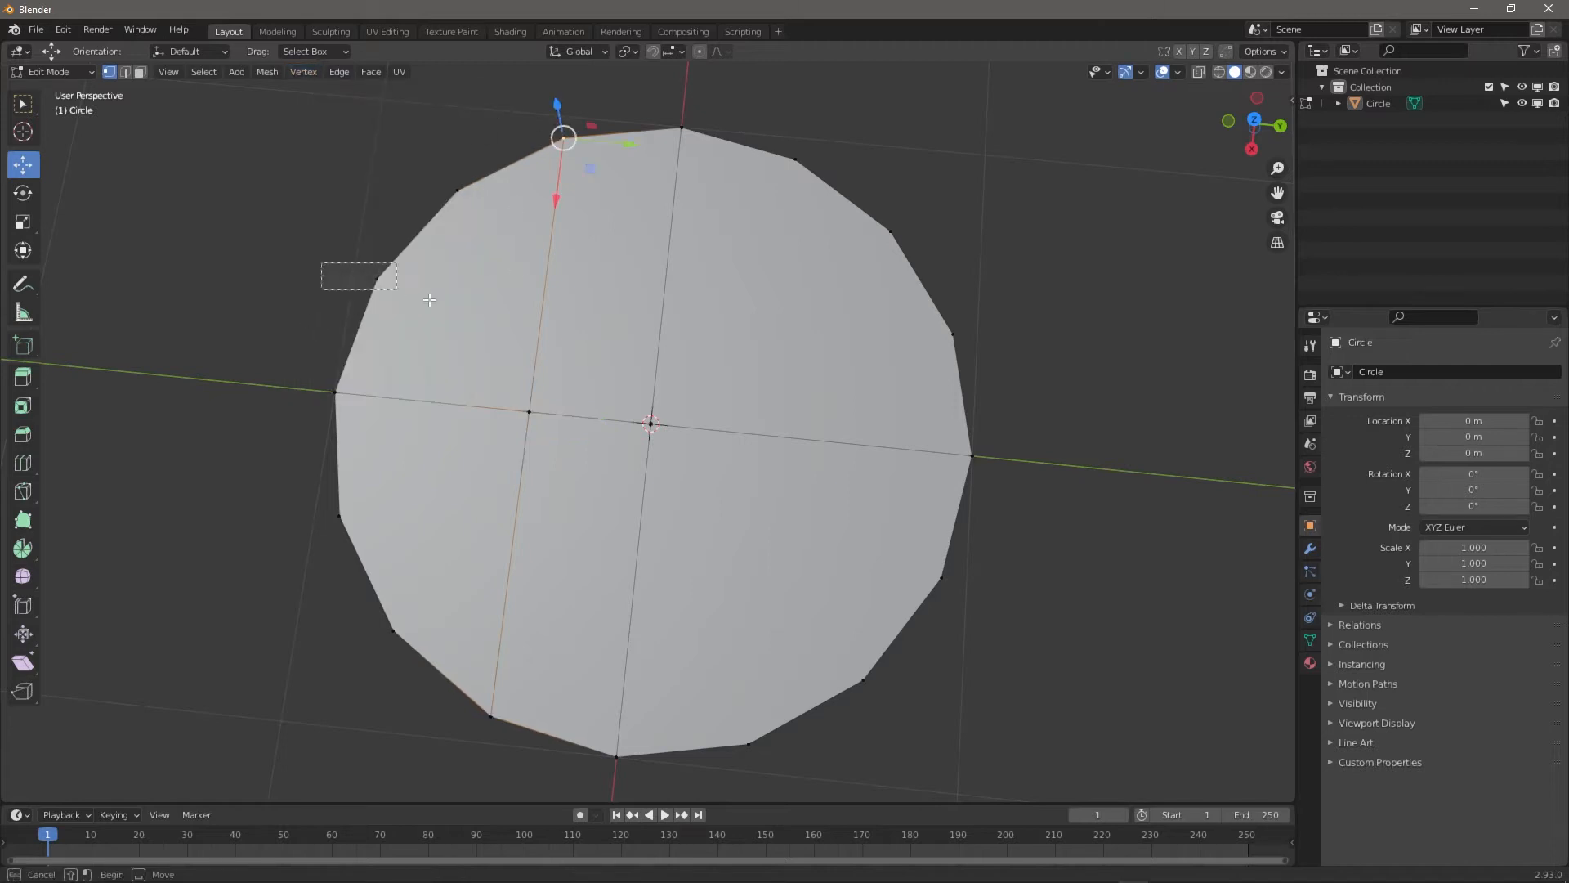
Connect the two opposite rim vertices above the circle's centre with a new edge path and adjust the inner intersection vertices
left_click(376, 280)
left_click(953, 333, "shift")
key("j")
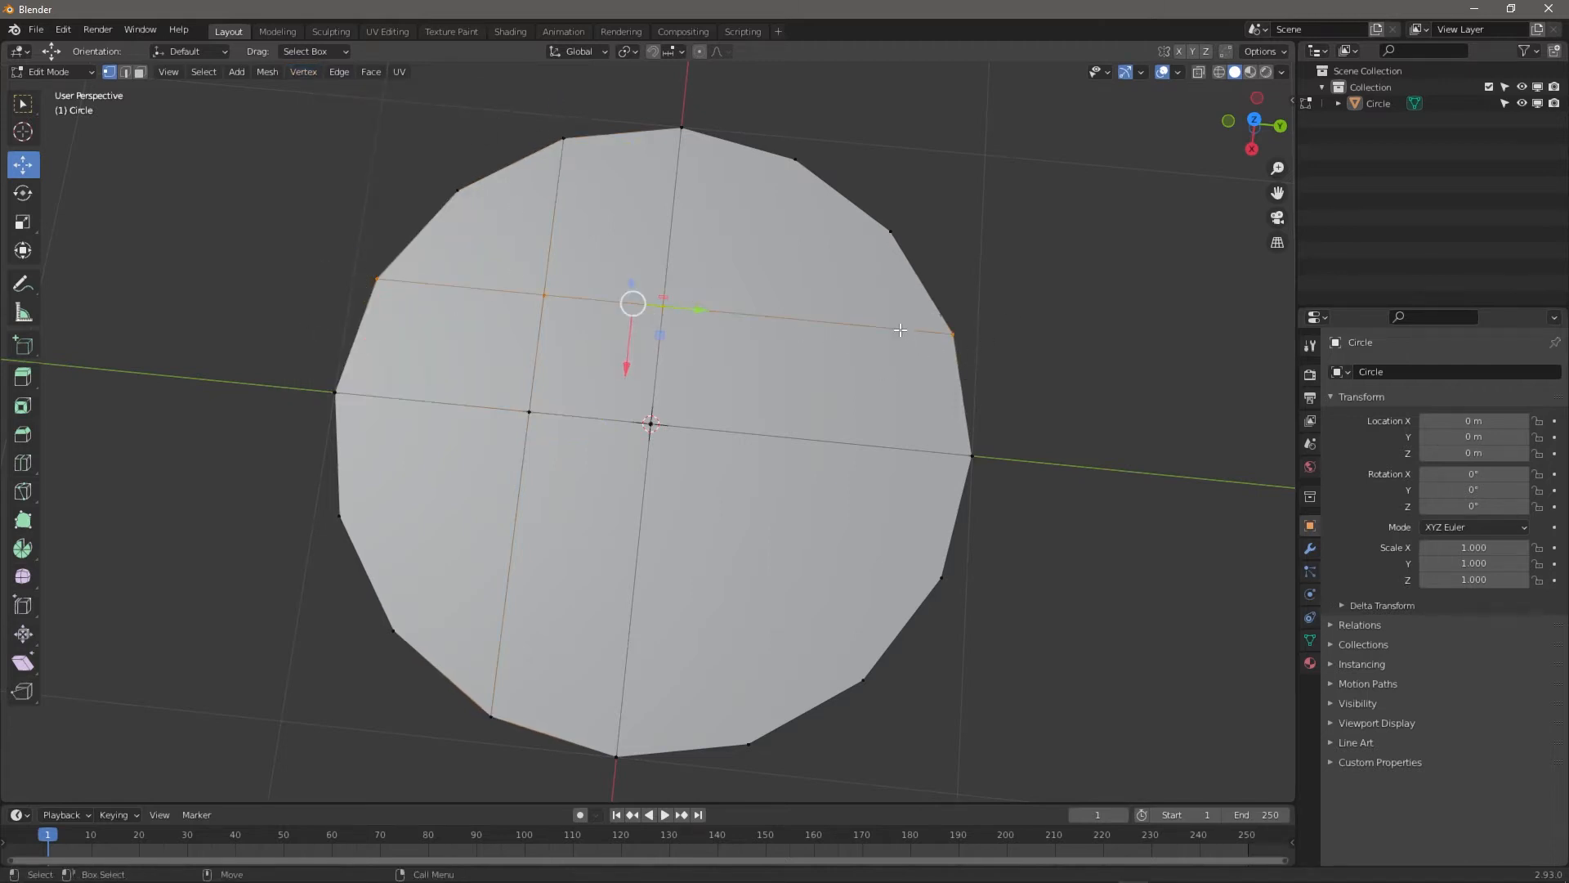
left_click(543, 294)
left_click_drag(544, 295, 509, 278)
left_click(651, 422)
left_click_drag(651, 422, 675, 452)
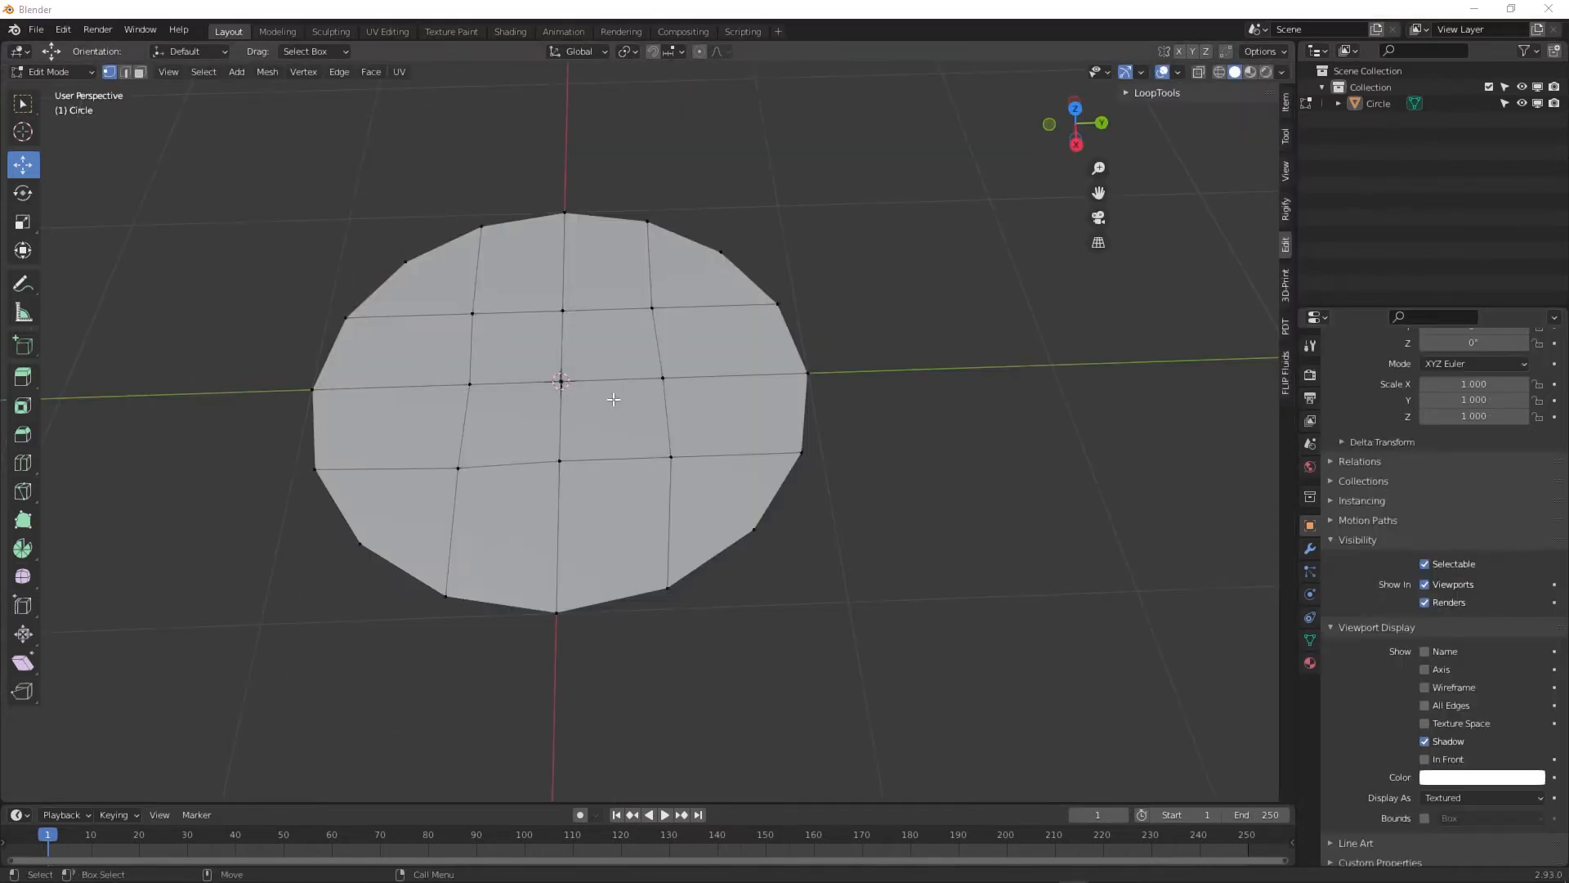
Move the two inner vertices on the Y axis outward, away from the circle's centre
middle_click_drag(768, 378, 75, 304)
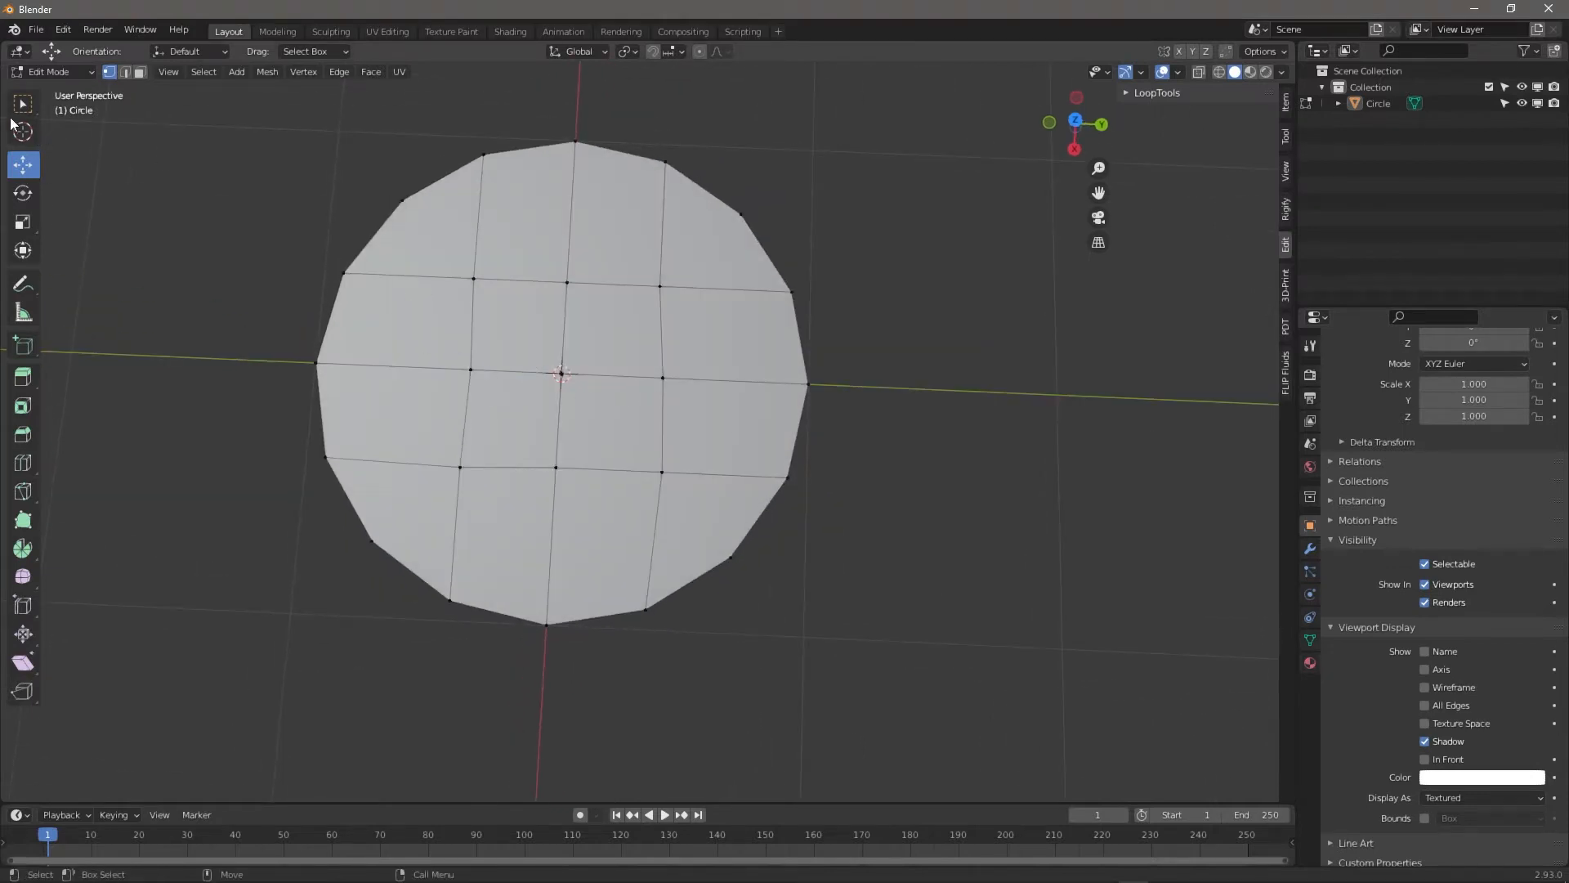
left_click(22, 103)
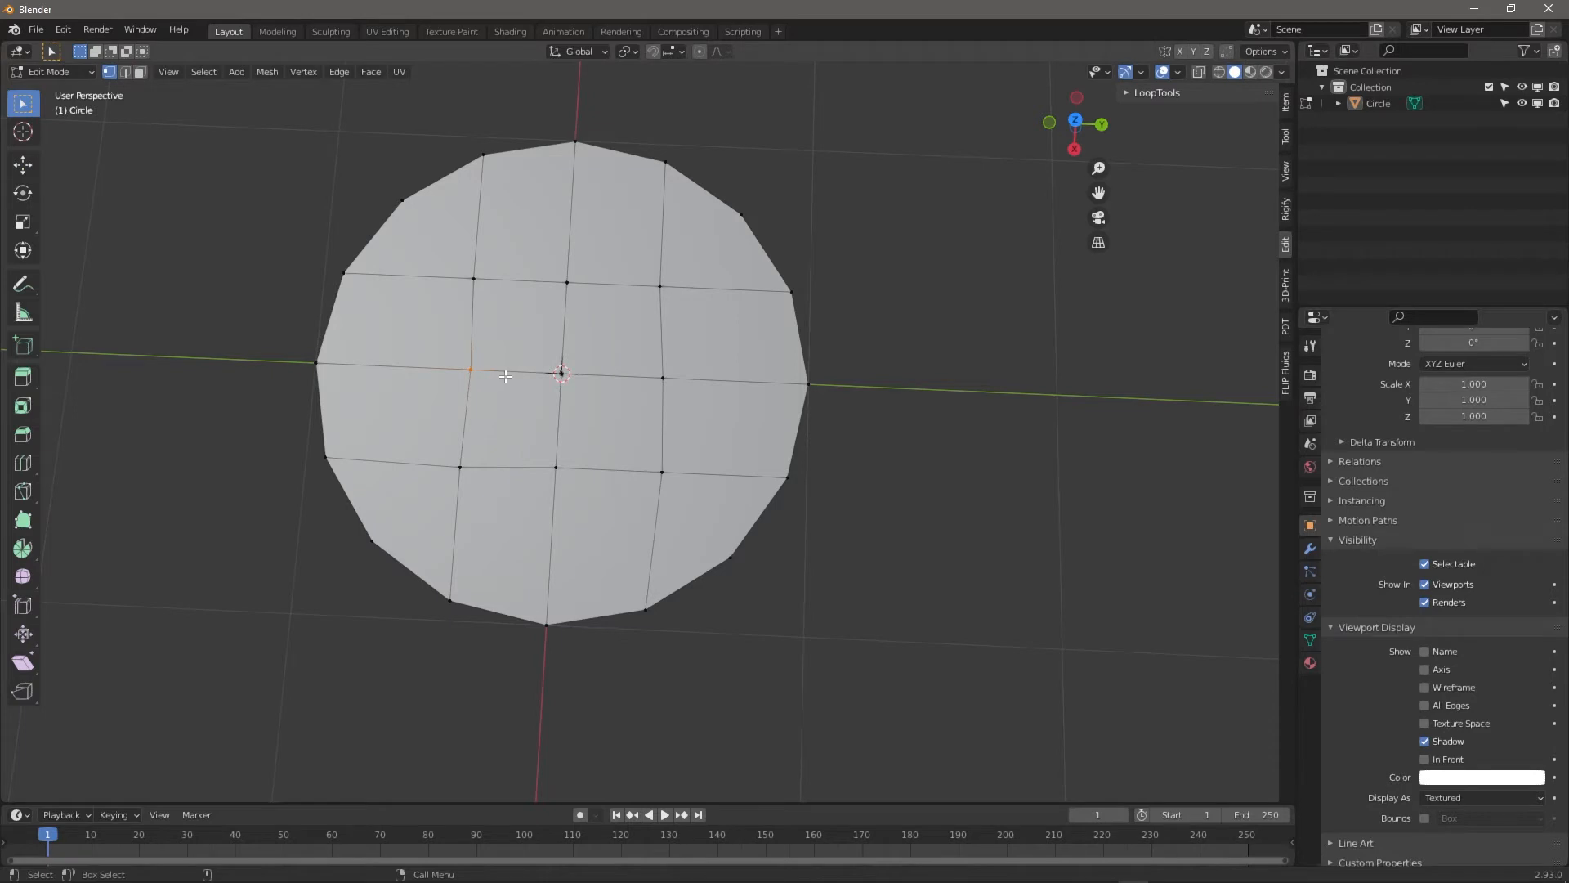
key("g")
left_click_drag(512, 371, 464, 370)
key("alt+a")
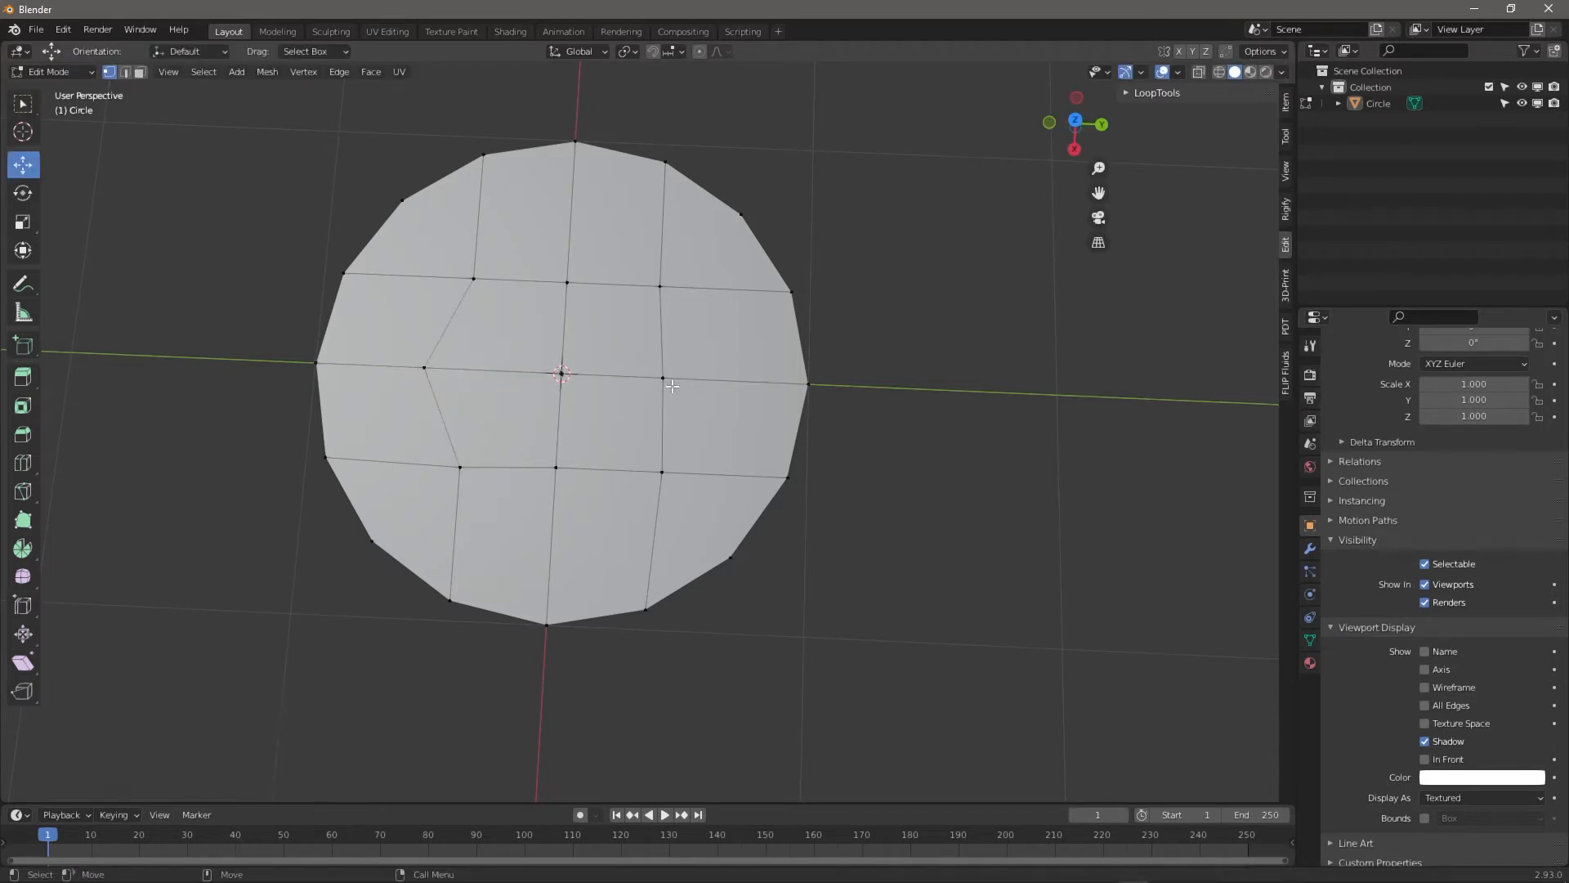
left_click(660, 376)
left_click_drag(660, 376, 718, 379)
Move the upper inner X-axis vertex slightly toward the centre and the lower one outward by about 0.065 m along X
left_click(567, 282)
left_click_drag(567, 281, 567, 344)
left_click(555, 466)
left_click_drag(555, 467, 547, 603)
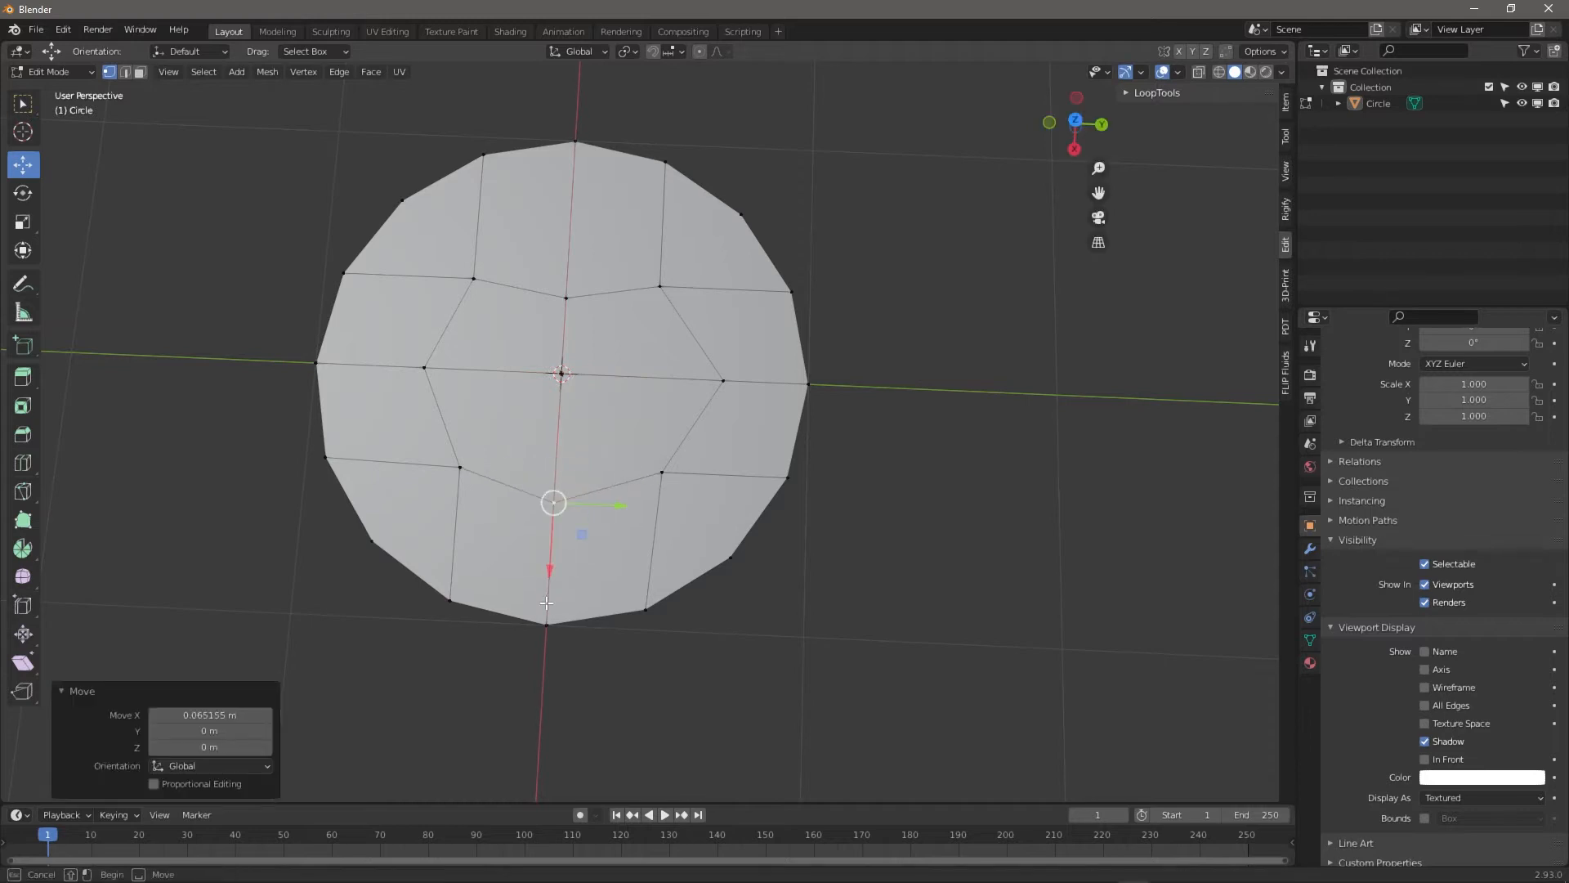
left_click(645, 51)
Select all inner grid vertices, including the centre one, and apply Smooth Vertices with smoothing 0.500 and repeat 1
middle_click_drag(751, 267, 523, 294)
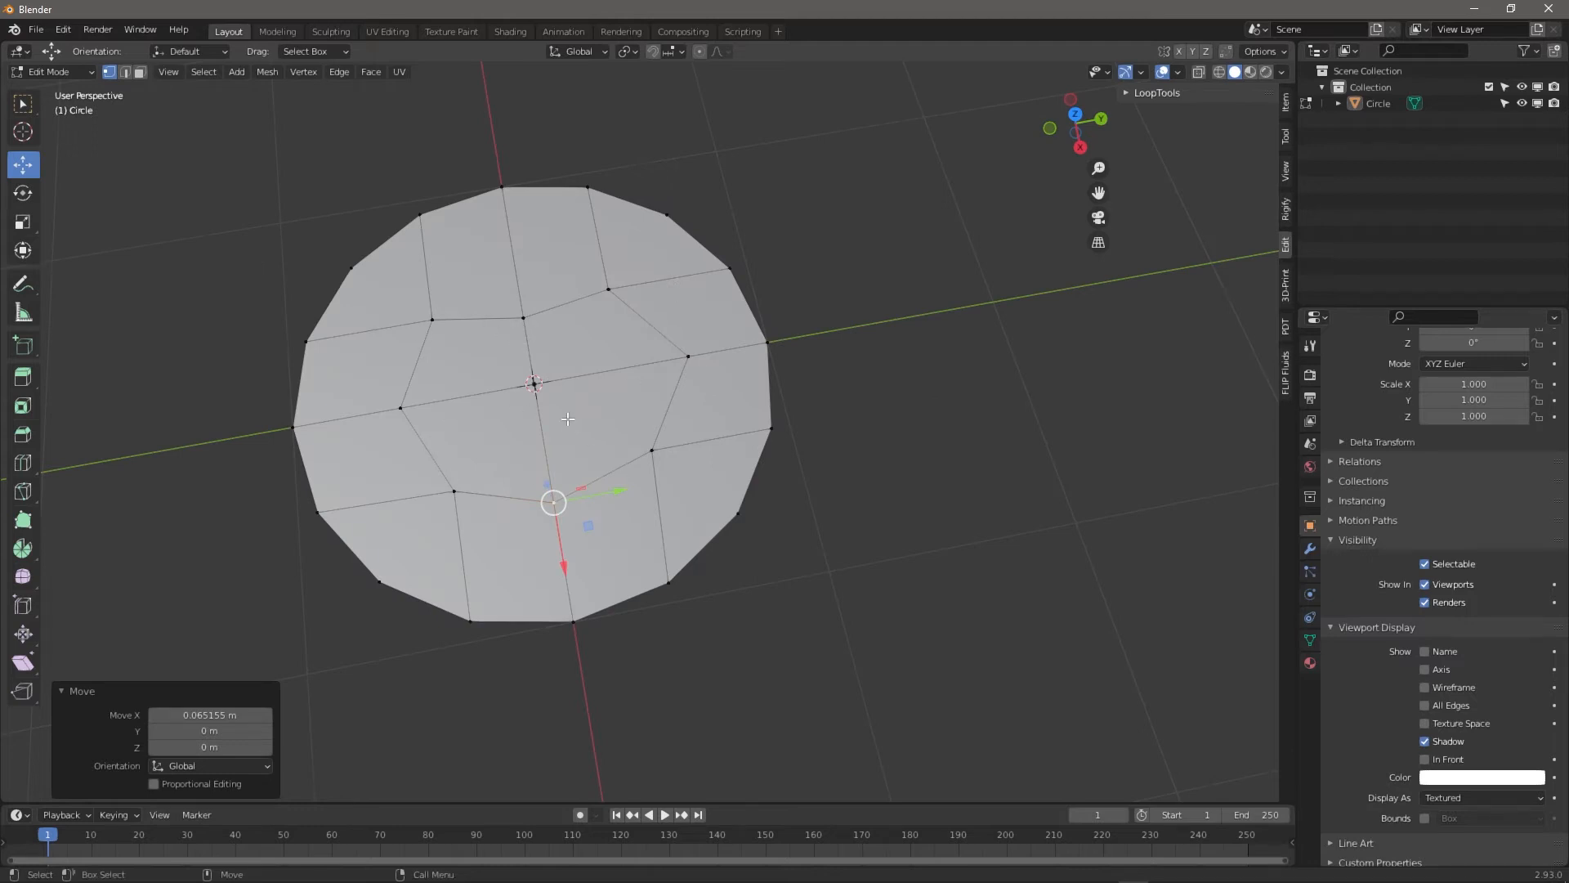
left_click(432, 318, "shift")
left_click(523, 317, "shift")
left_click(608, 289, "shift")
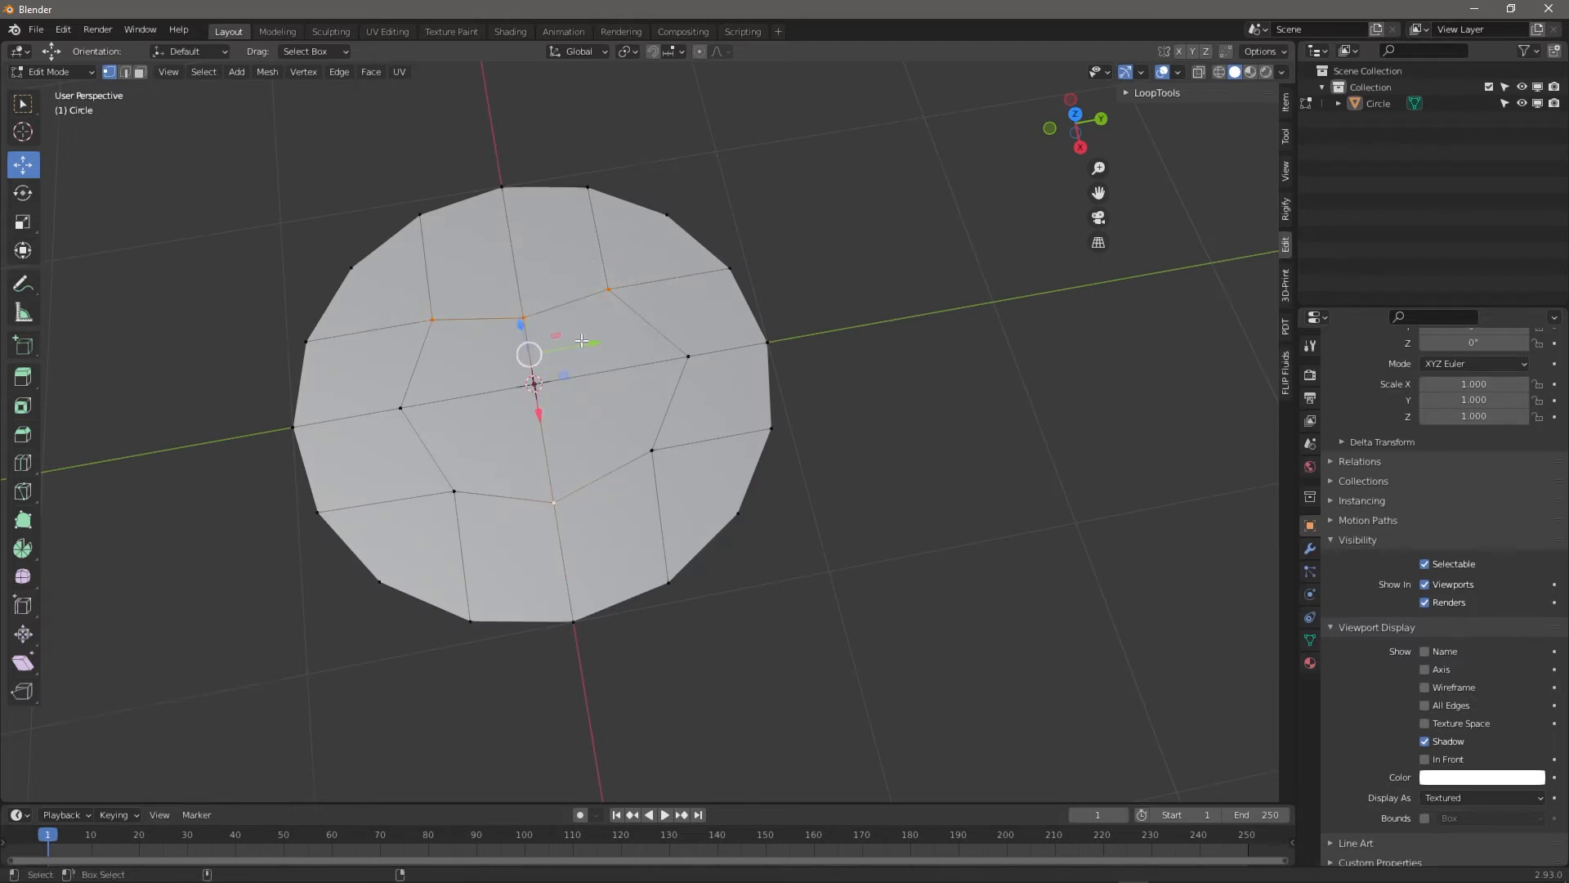
left_click(688, 356, "shift")
left_click(455, 491, "shift")
left_click(400, 408, "shift")
left_click(652, 449, "shift")
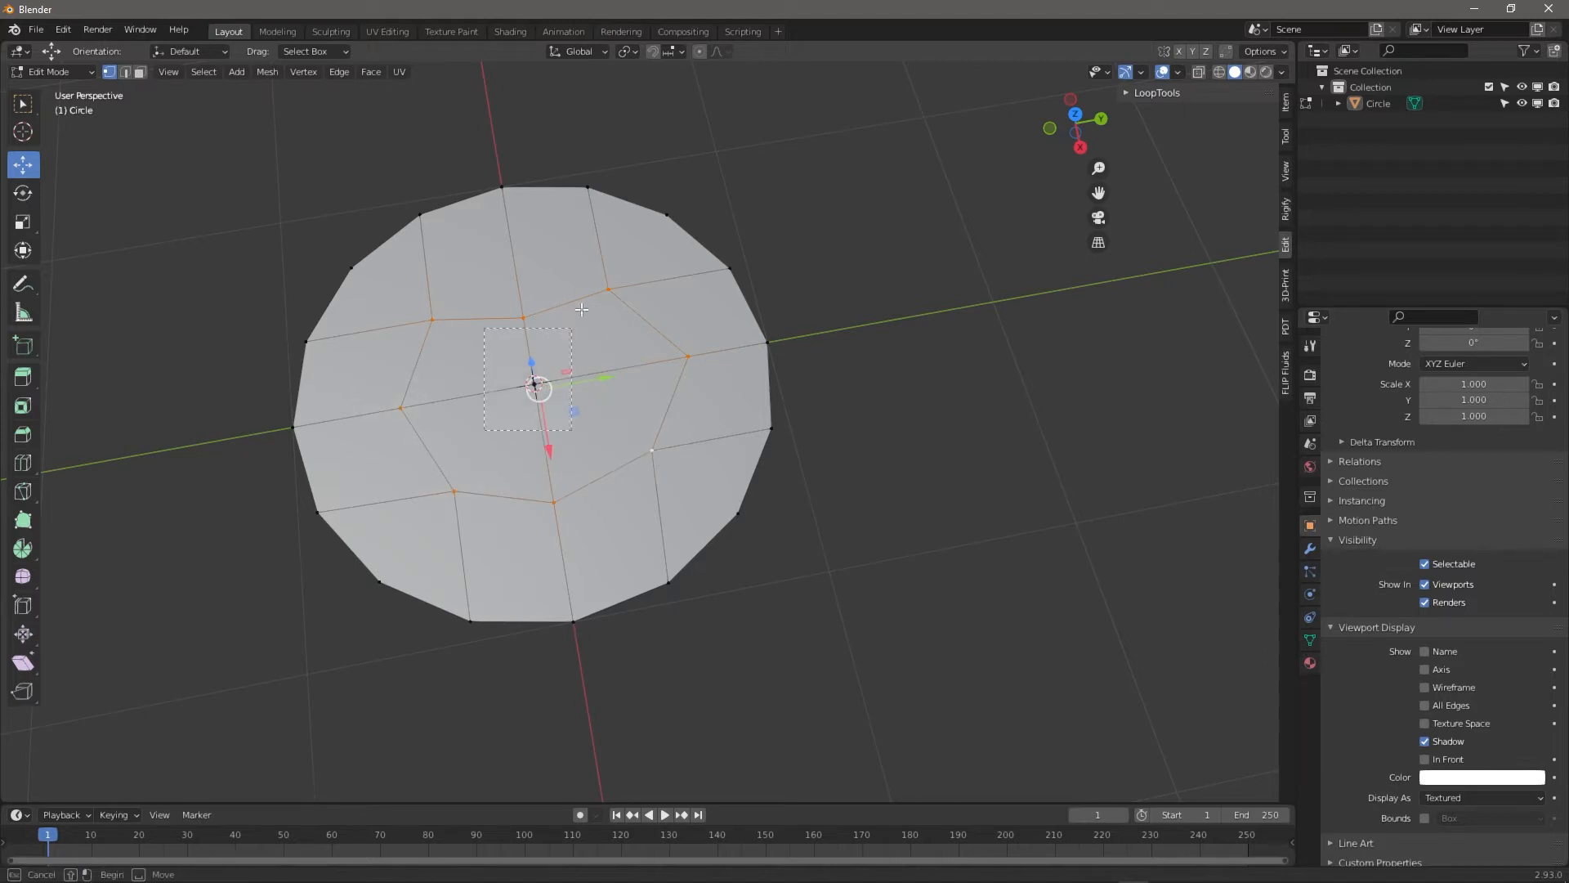
left_click(308, 72)
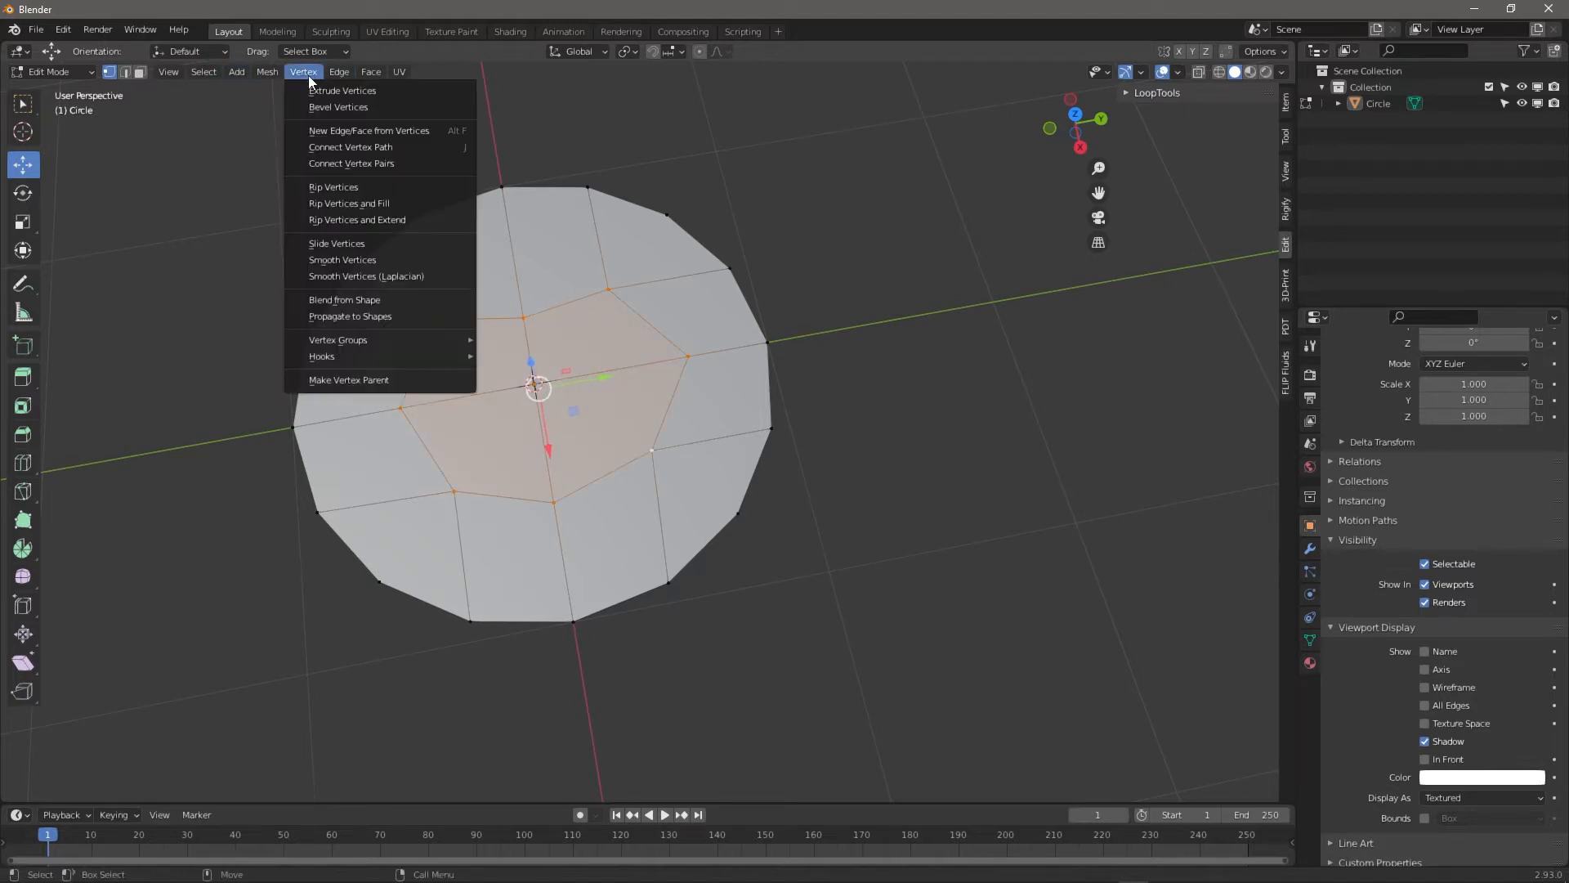
left_click(375, 260)
middle_click_drag(589, 351, 633, 368)
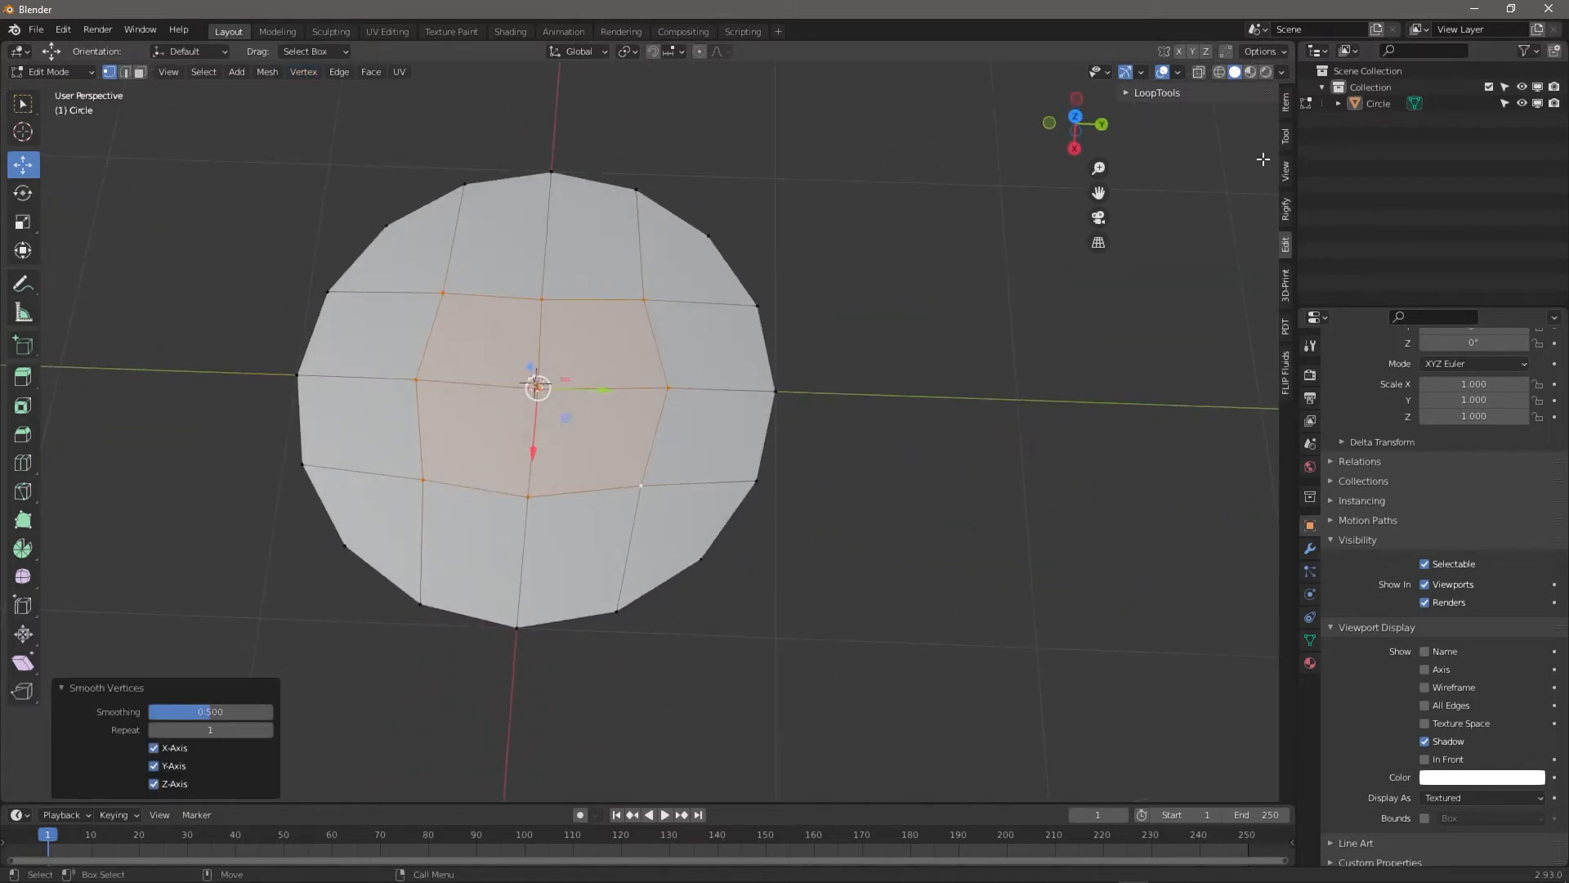
Expand the LoopTools commands and check the LoopTools add-on in the preferences by searching the add-ons for "loo"
left_click(1127, 93)
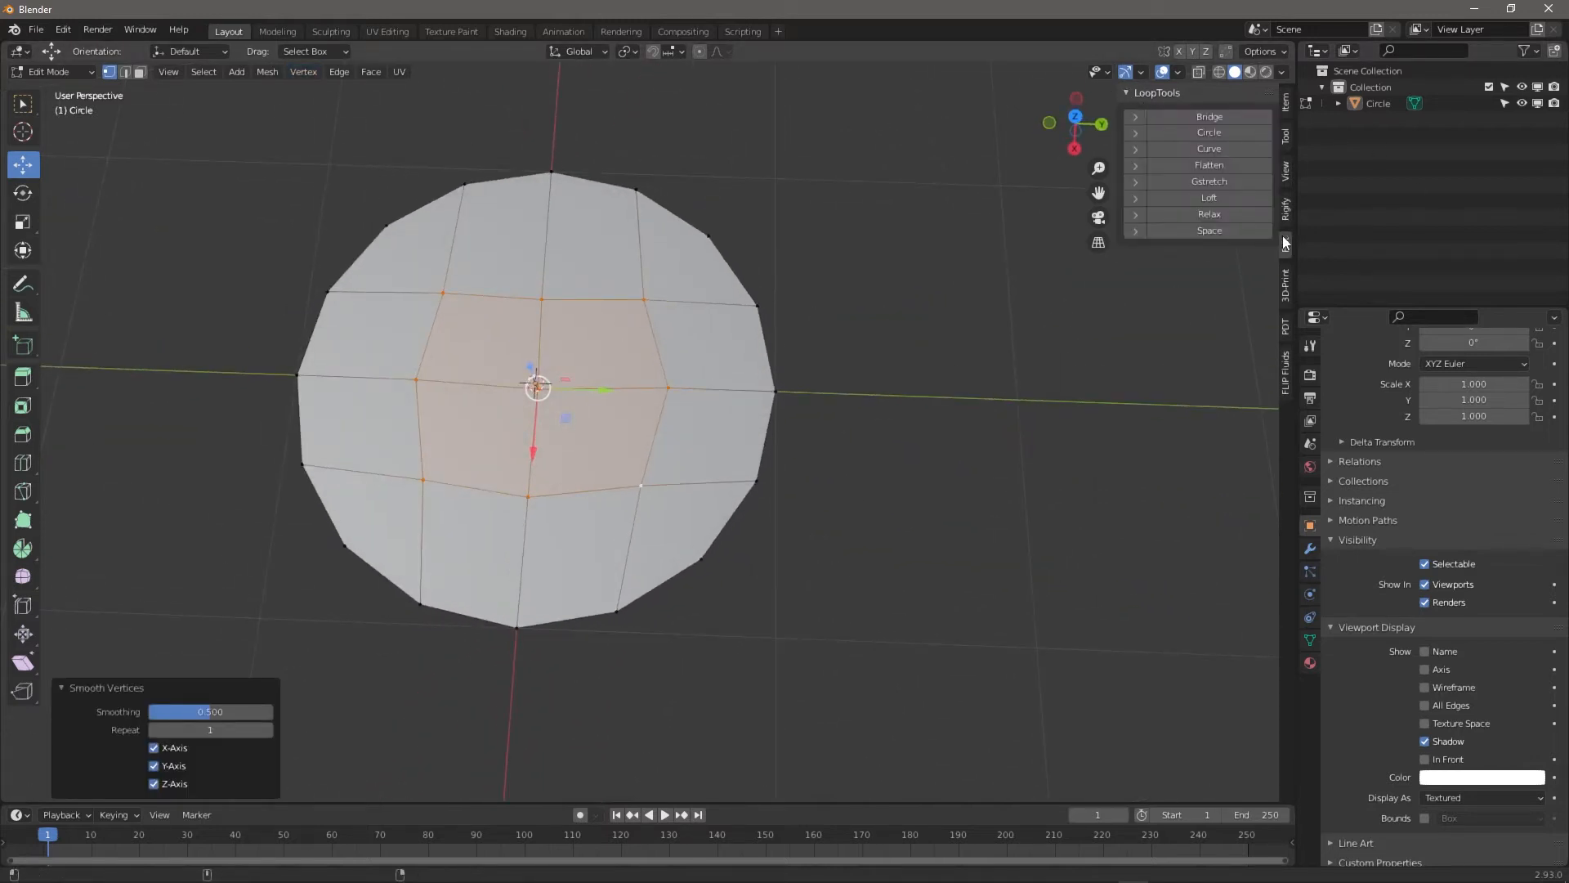
left_click(61, 30)
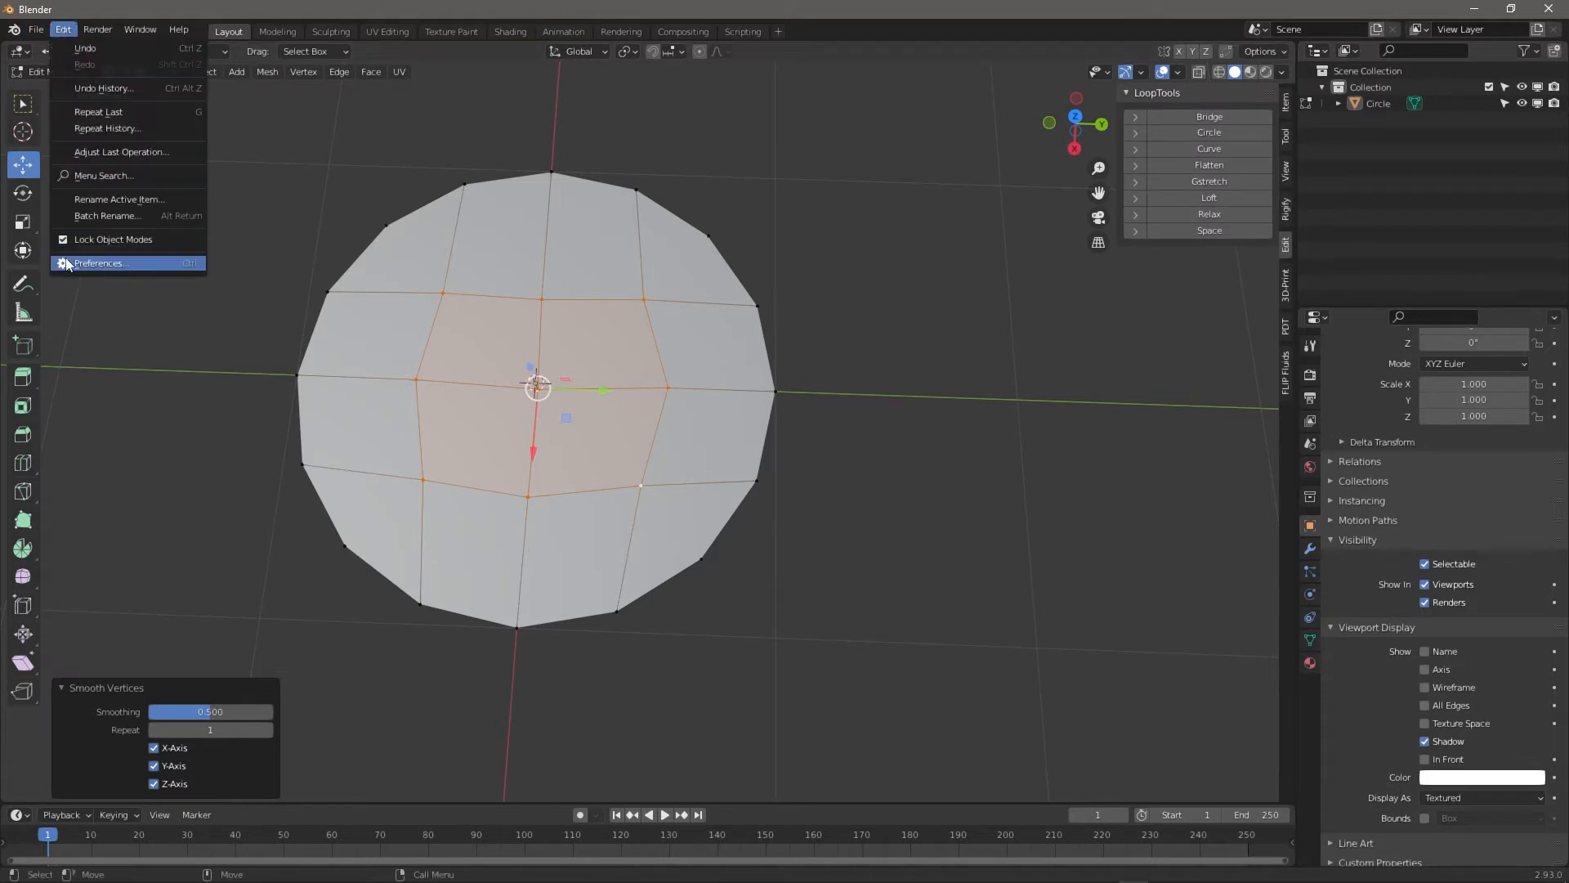
left_click(79, 265)
left_click(57, 209)
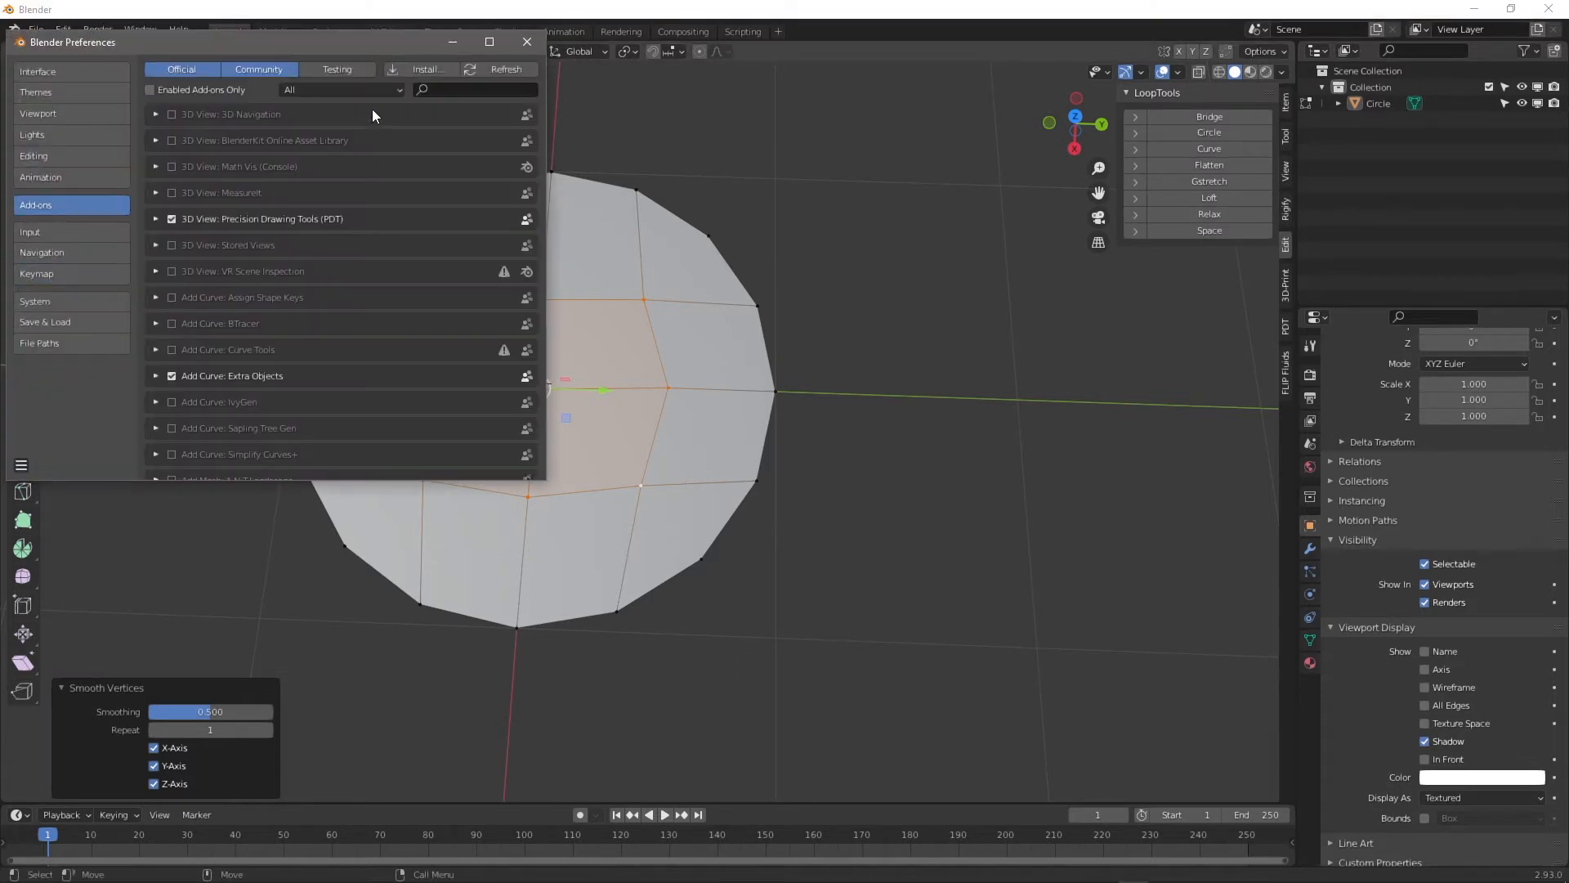
left_click(451, 88)
type("loo")
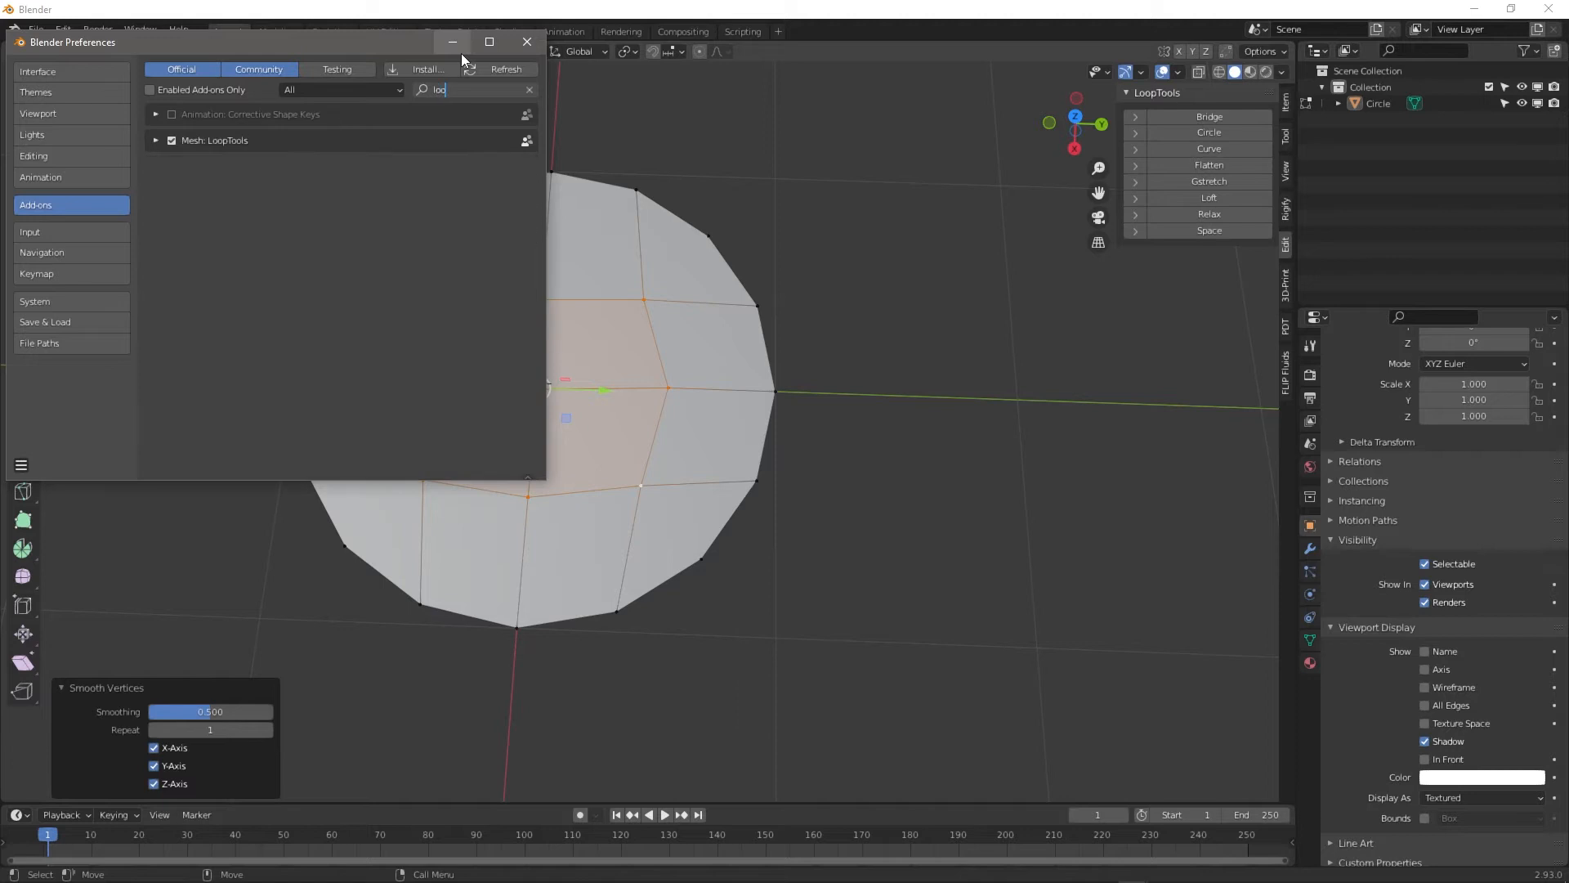
left_click(526, 41)
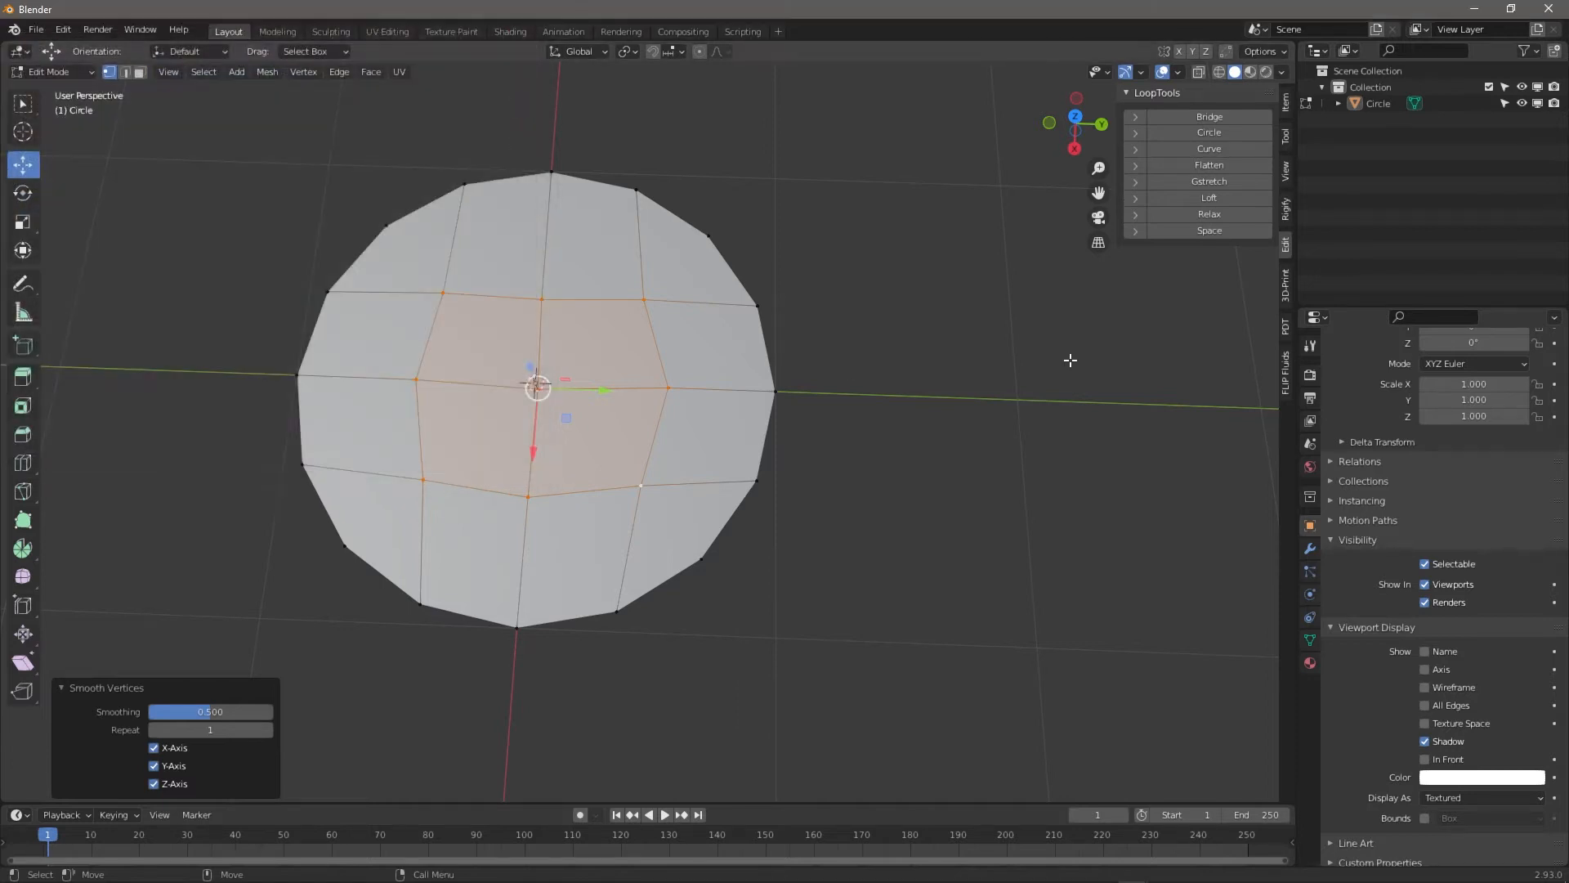
Try LoopTools Relax with Cubic interpolation and 1 iteration, and LoopTools Curve, on the selected inner vertices
left_click(1186, 216)
left_click(1139, 213)
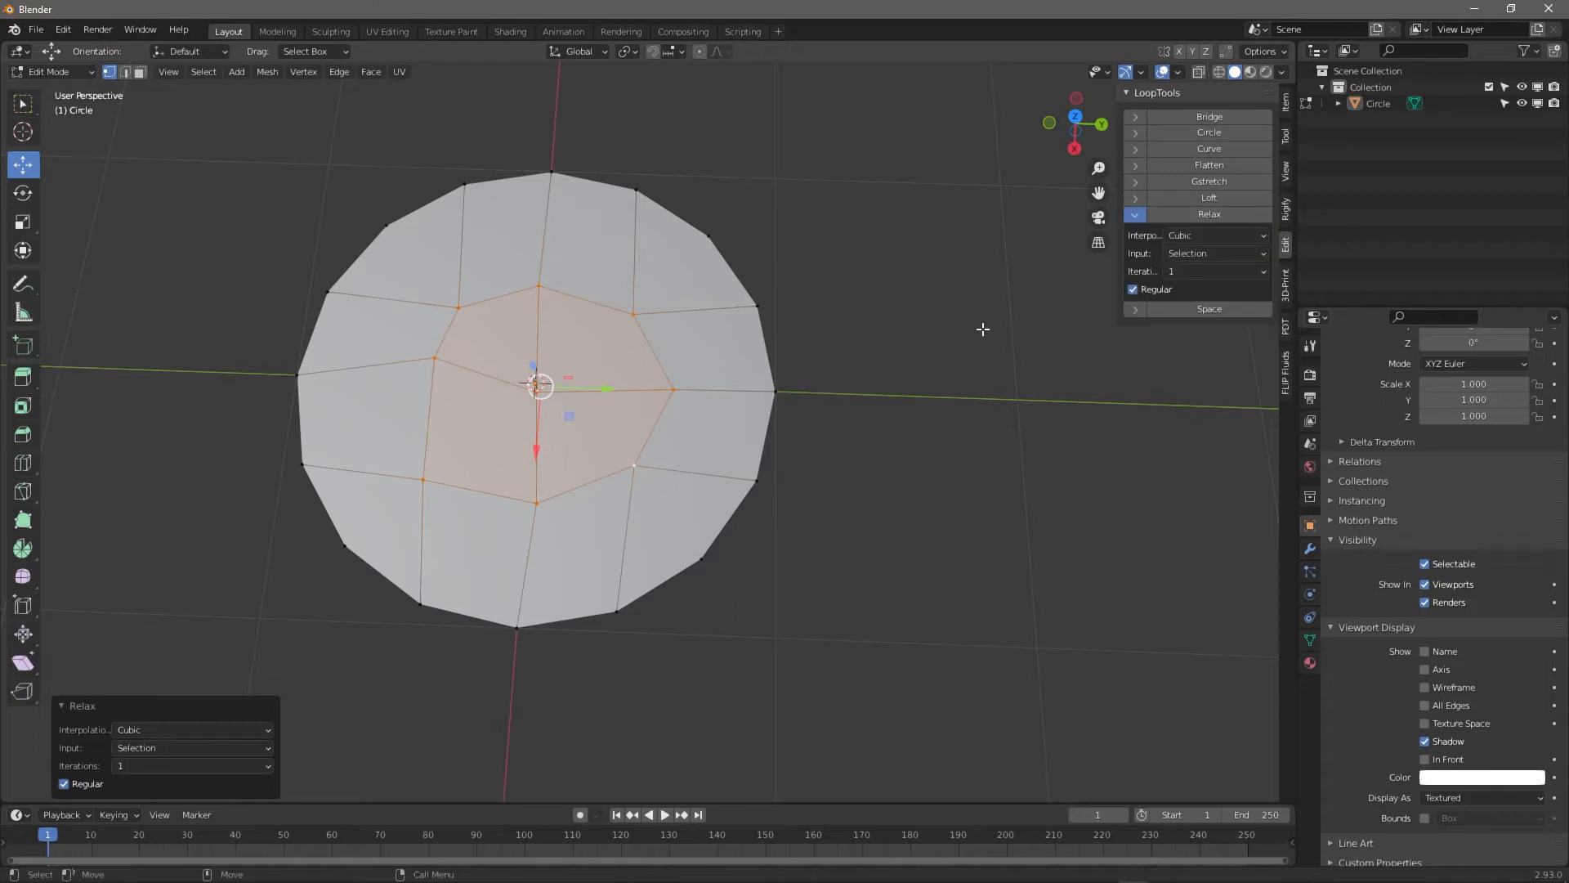
left_click(1217, 213)
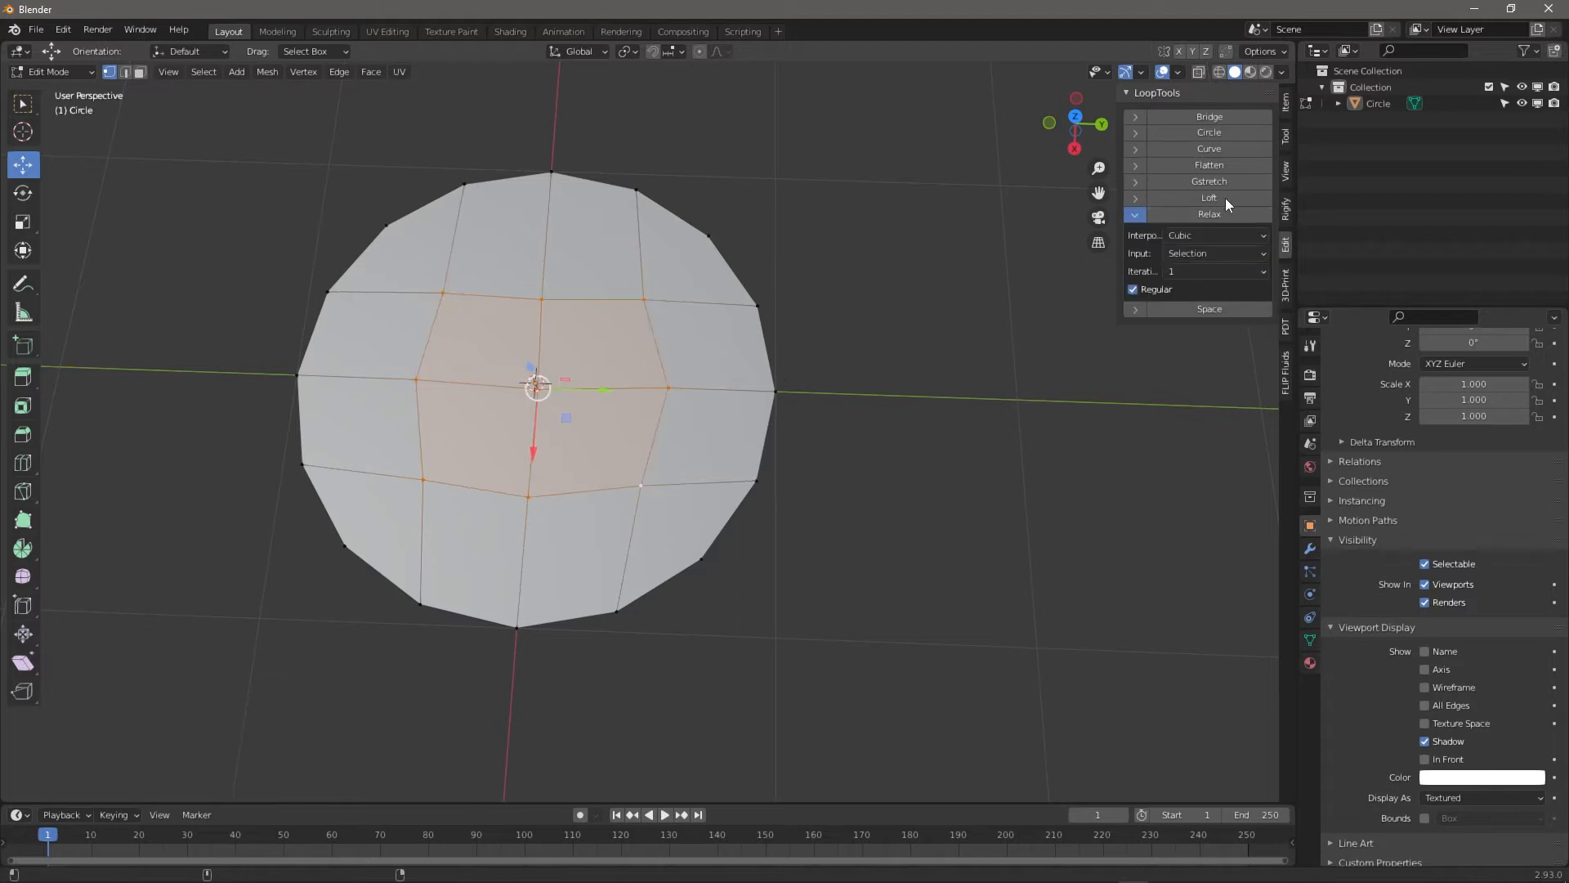
left_click(1189, 150)
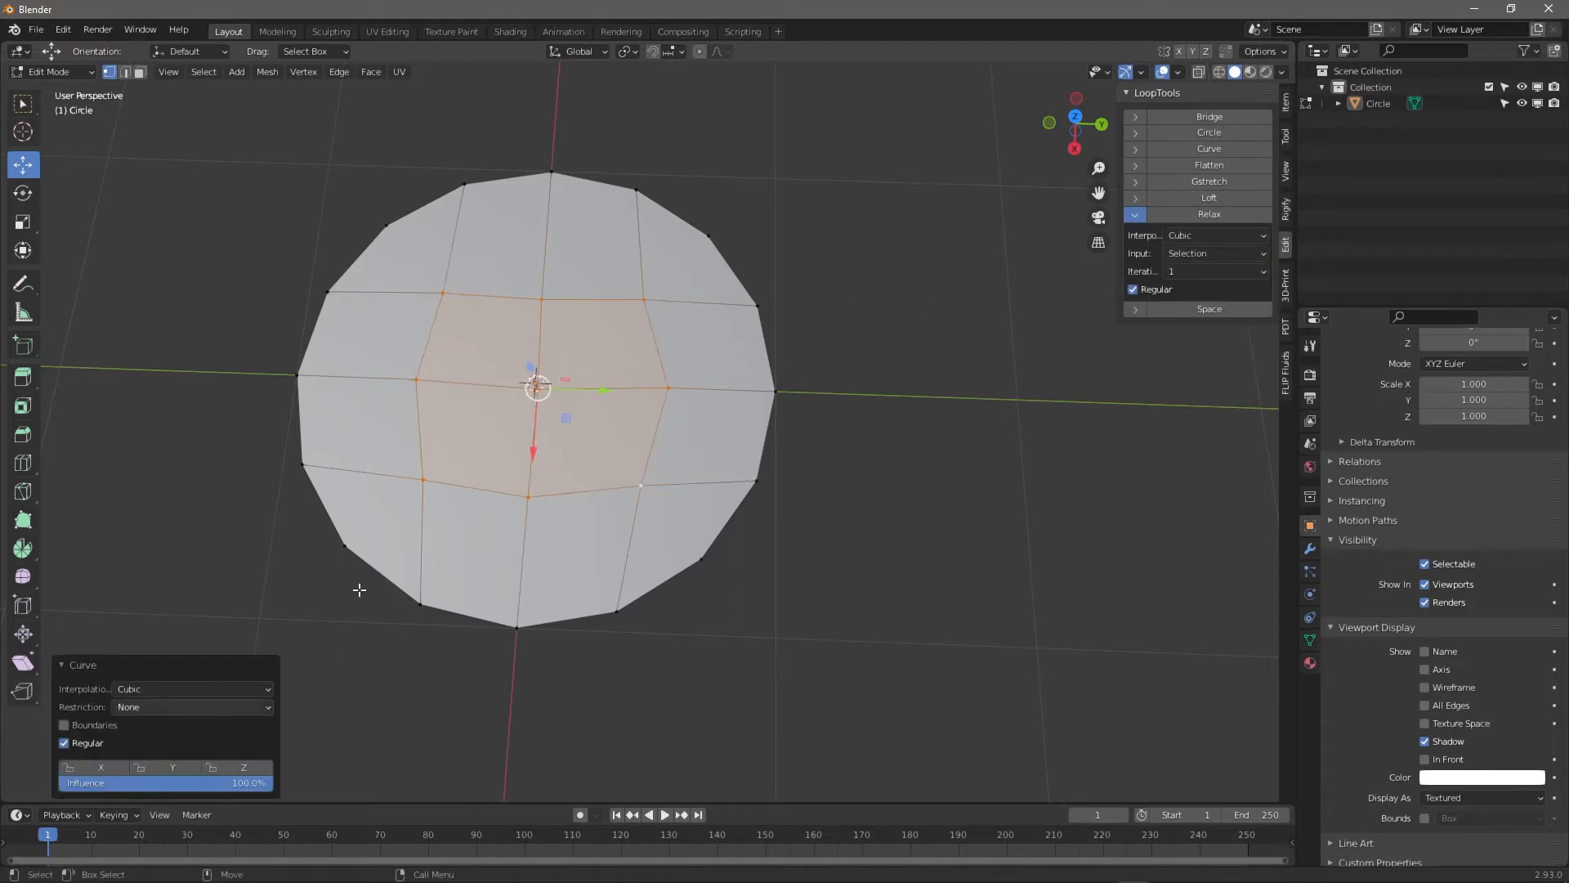
Remove the centre vertex from the selection and arrange the inner ring of vertices with LoopTools Circle, using Best fit
middle_click_drag(601, 295, 623, 331)
left_click(536, 386, "shift")
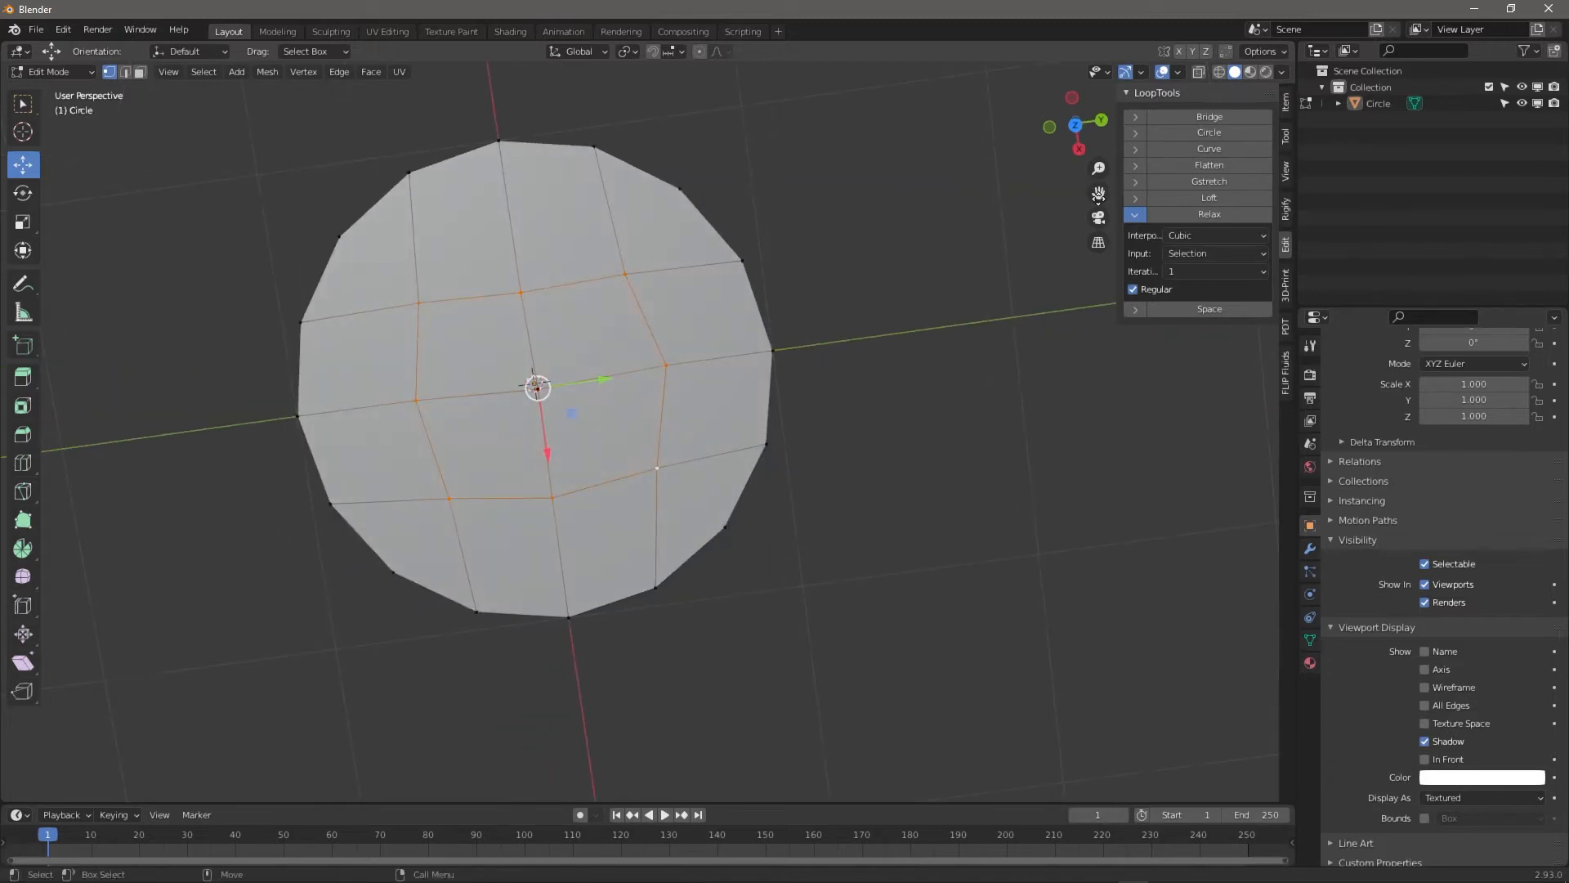
left_click(1188, 132)
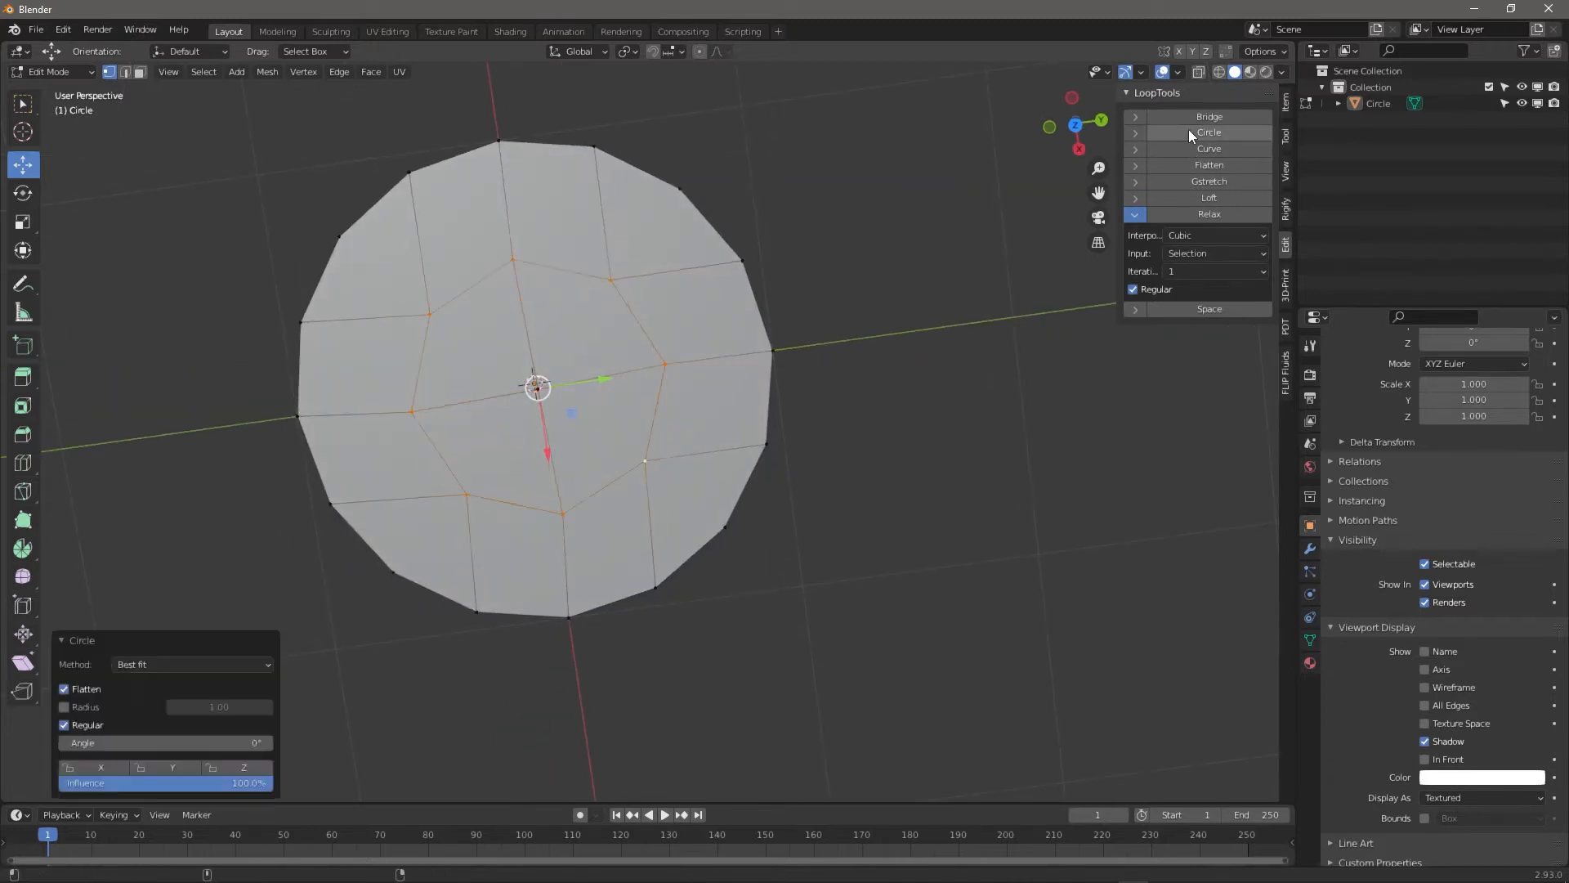
Move inner grid vertices out of place to make the grid uneven, including one by about -0.43 m along X
middle_click_drag(751, 447, 576, 371)
left_click_drag(553, 451, 563, 501)
left_click(577, 388)
key("g")
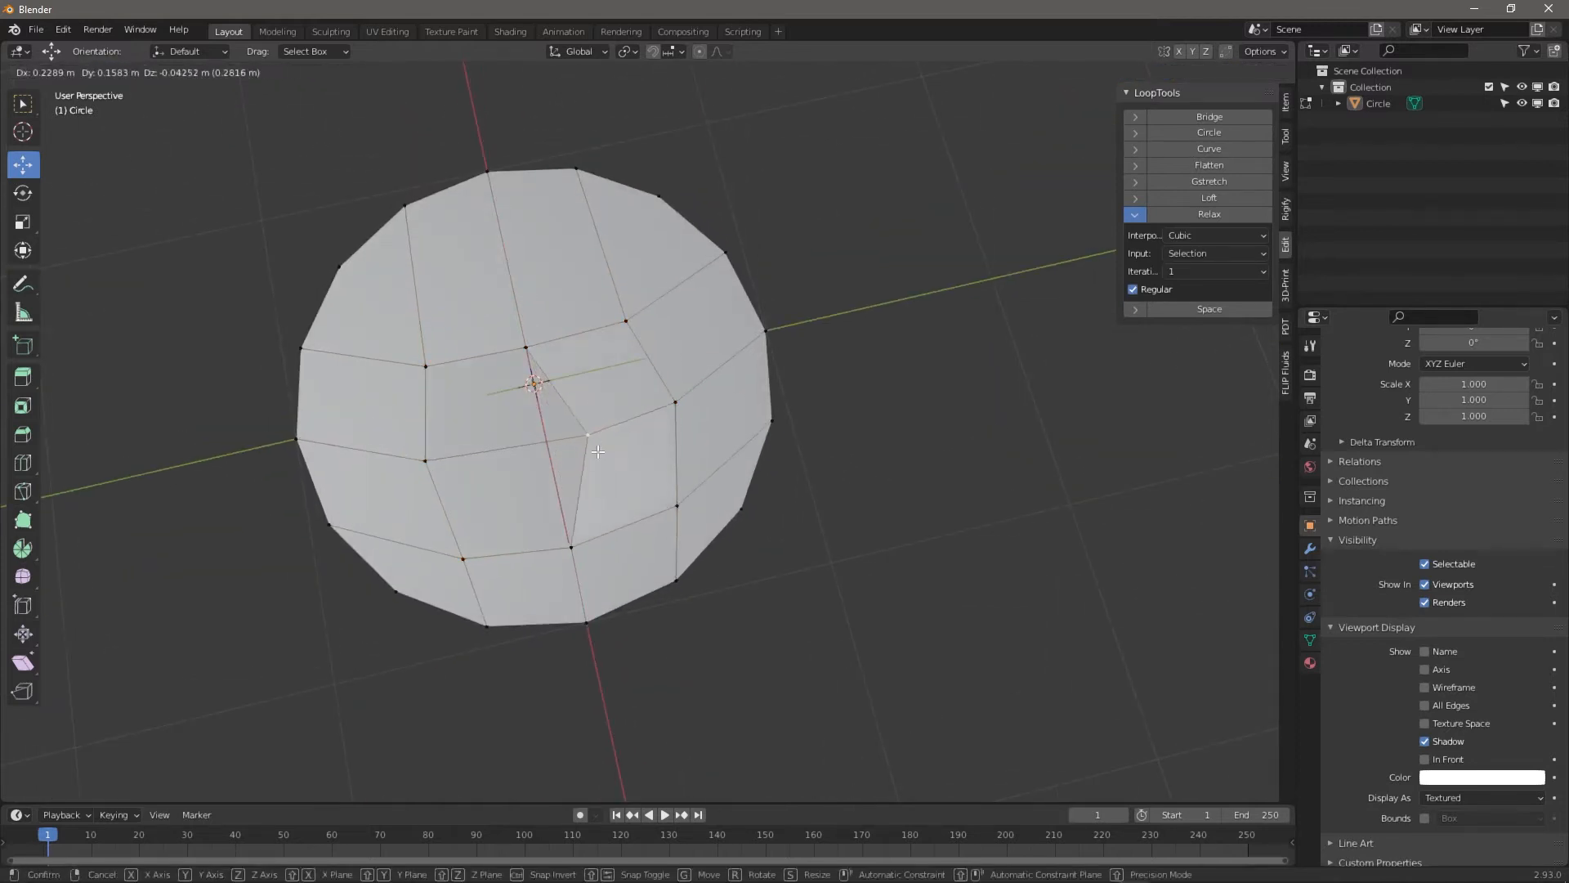
left_click(613, 441)
key("ctrl+z")
middle_click_drag(704, 459, 587, 401)
left_click_drag(586, 401, 669, 377, "alt")
left_click(649, 394)
middle_click_drag(507, 403, 540, 478)
Even out the disc's grid in Sculpt Mode with the wireframe shown, using the Smooth brush at strength 0.700 and radius 225 px
left_click(49, 72)
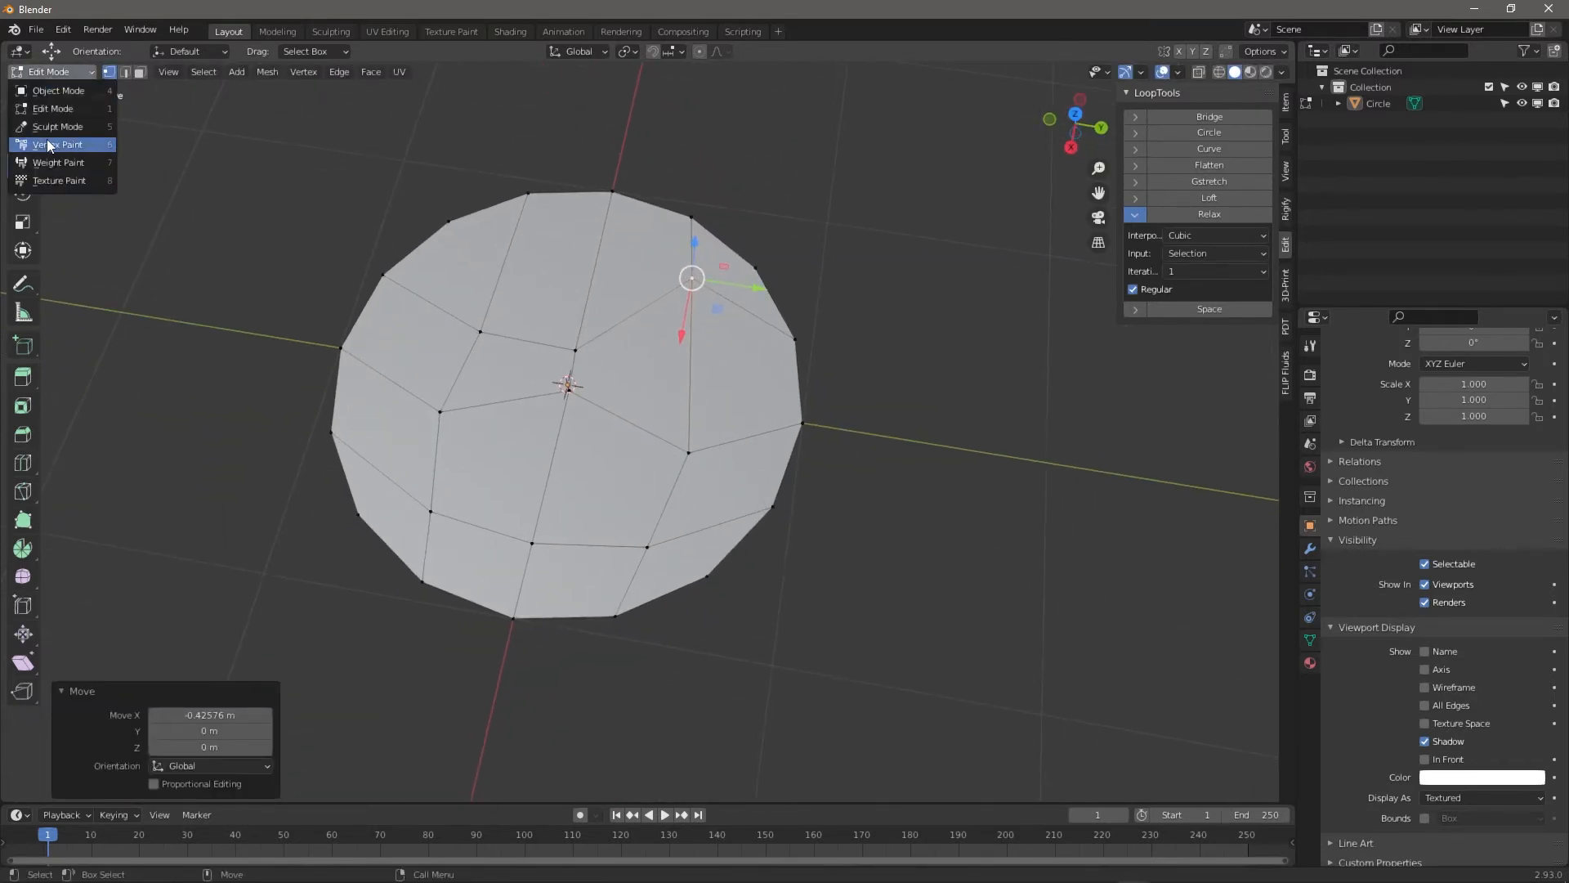
left_click(62, 122)
left_click(512, 52)
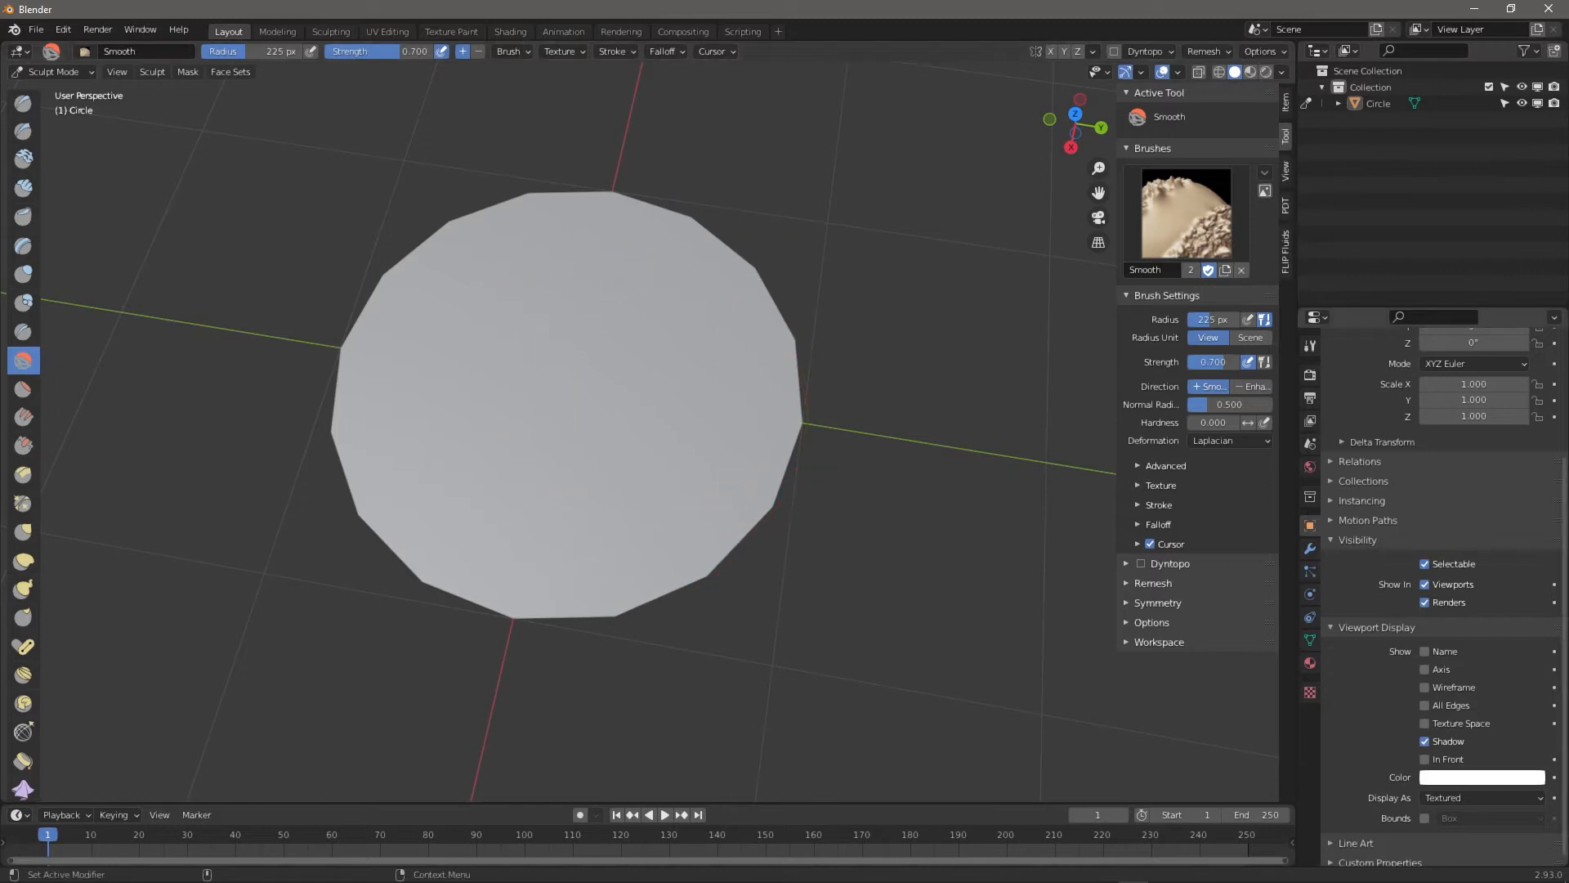
left_click(1426, 687)
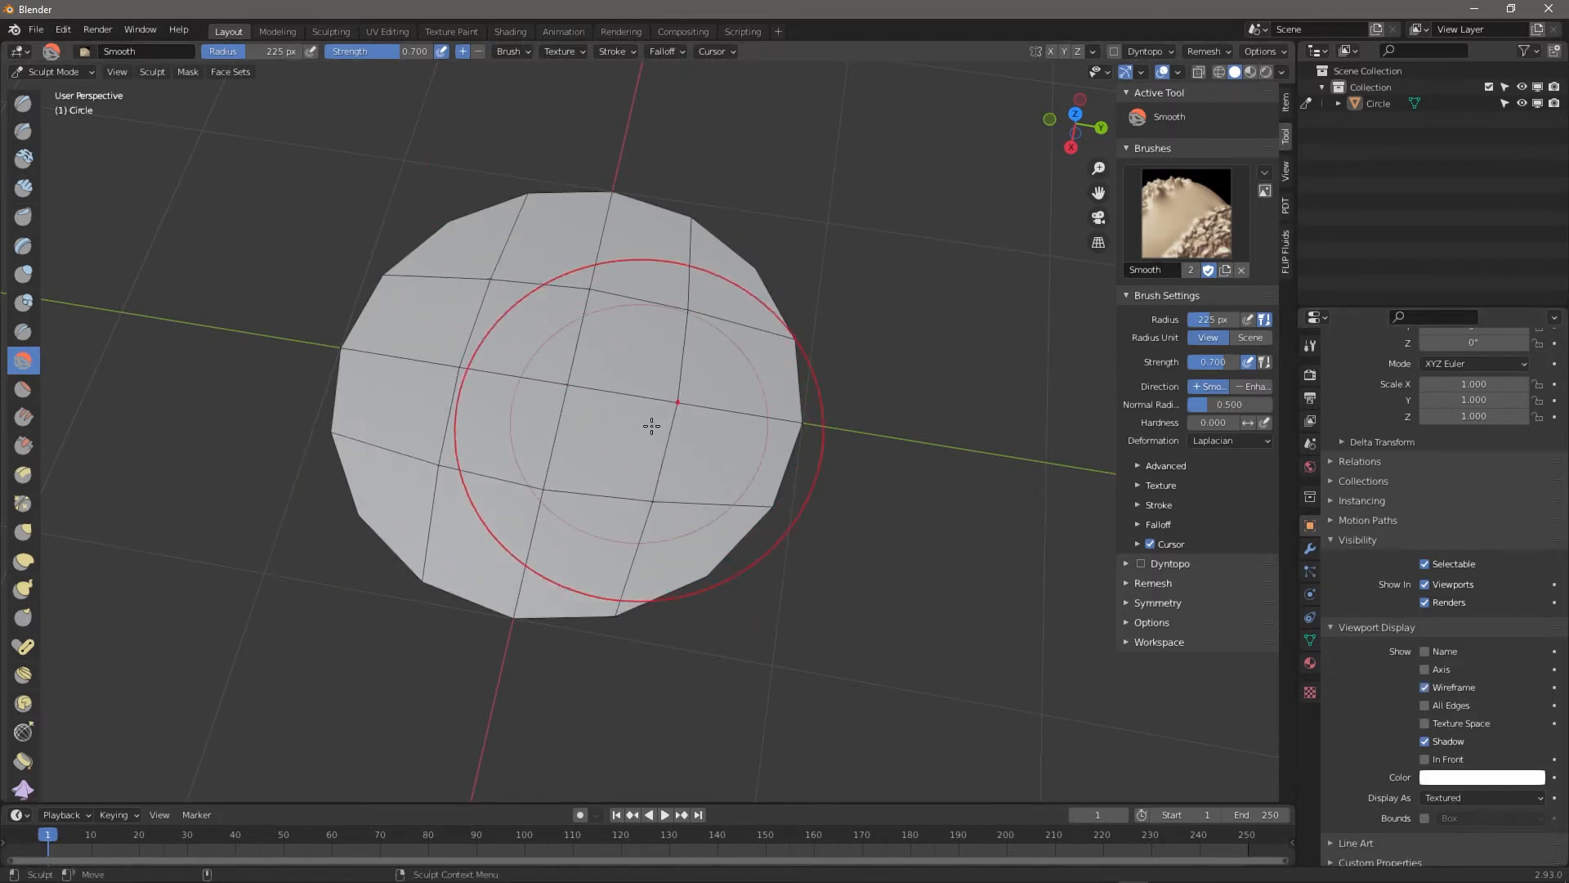
mouse_move(651, 424)
middle_mouse_down()
mouse_move(896, 261)
mouse_move(878, 236)
middle_mouse_up()
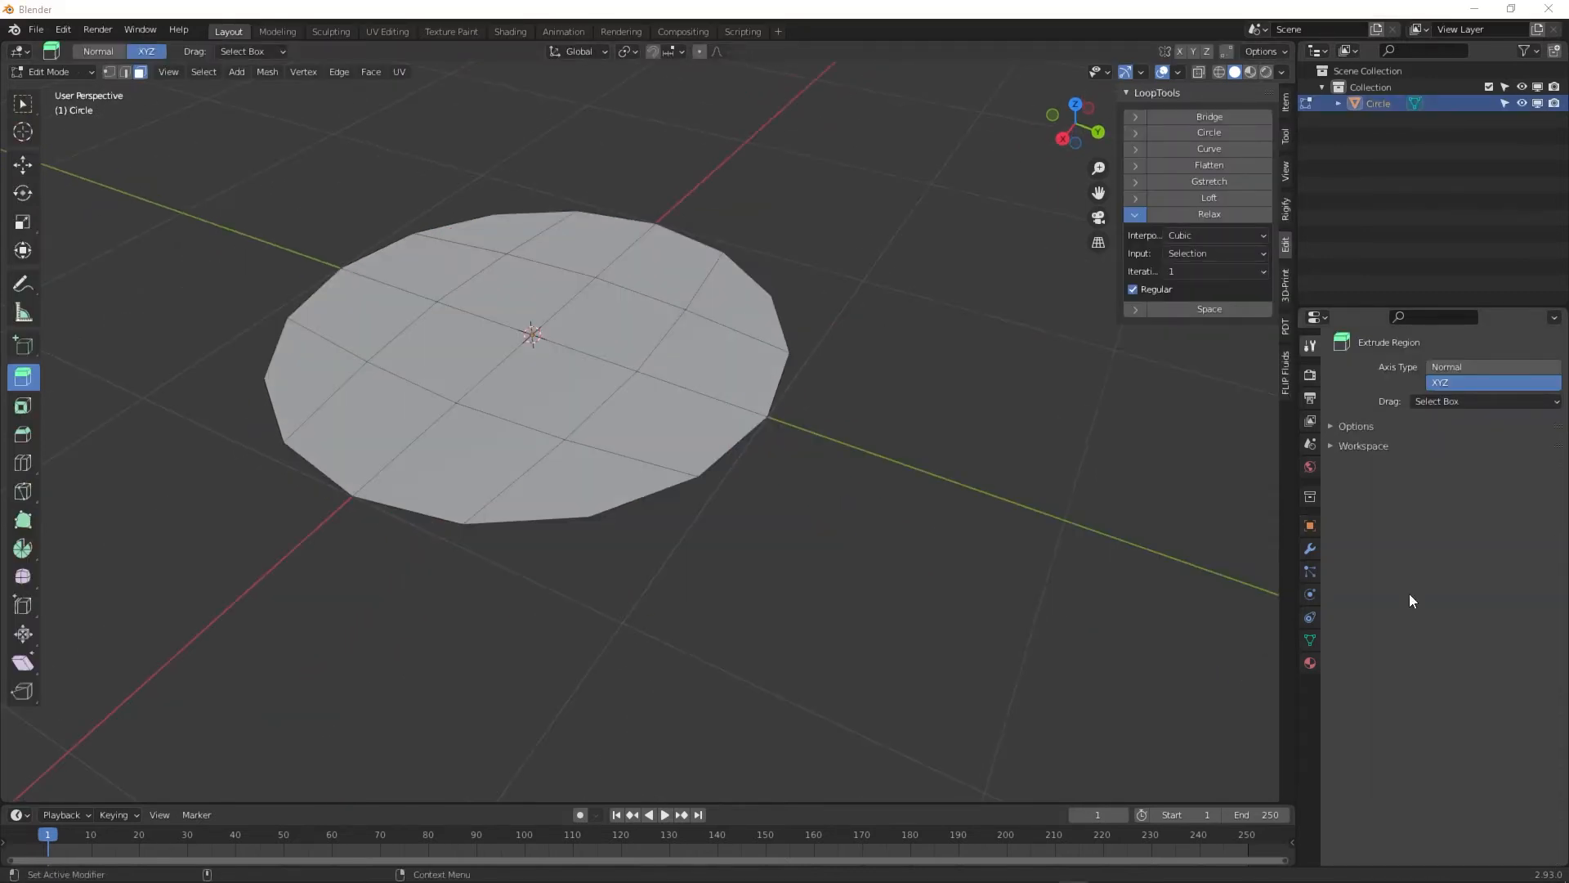
Select all faces of the disc with the Extrude Region tool active
left_click(473, 315)
left_click(534, 325)
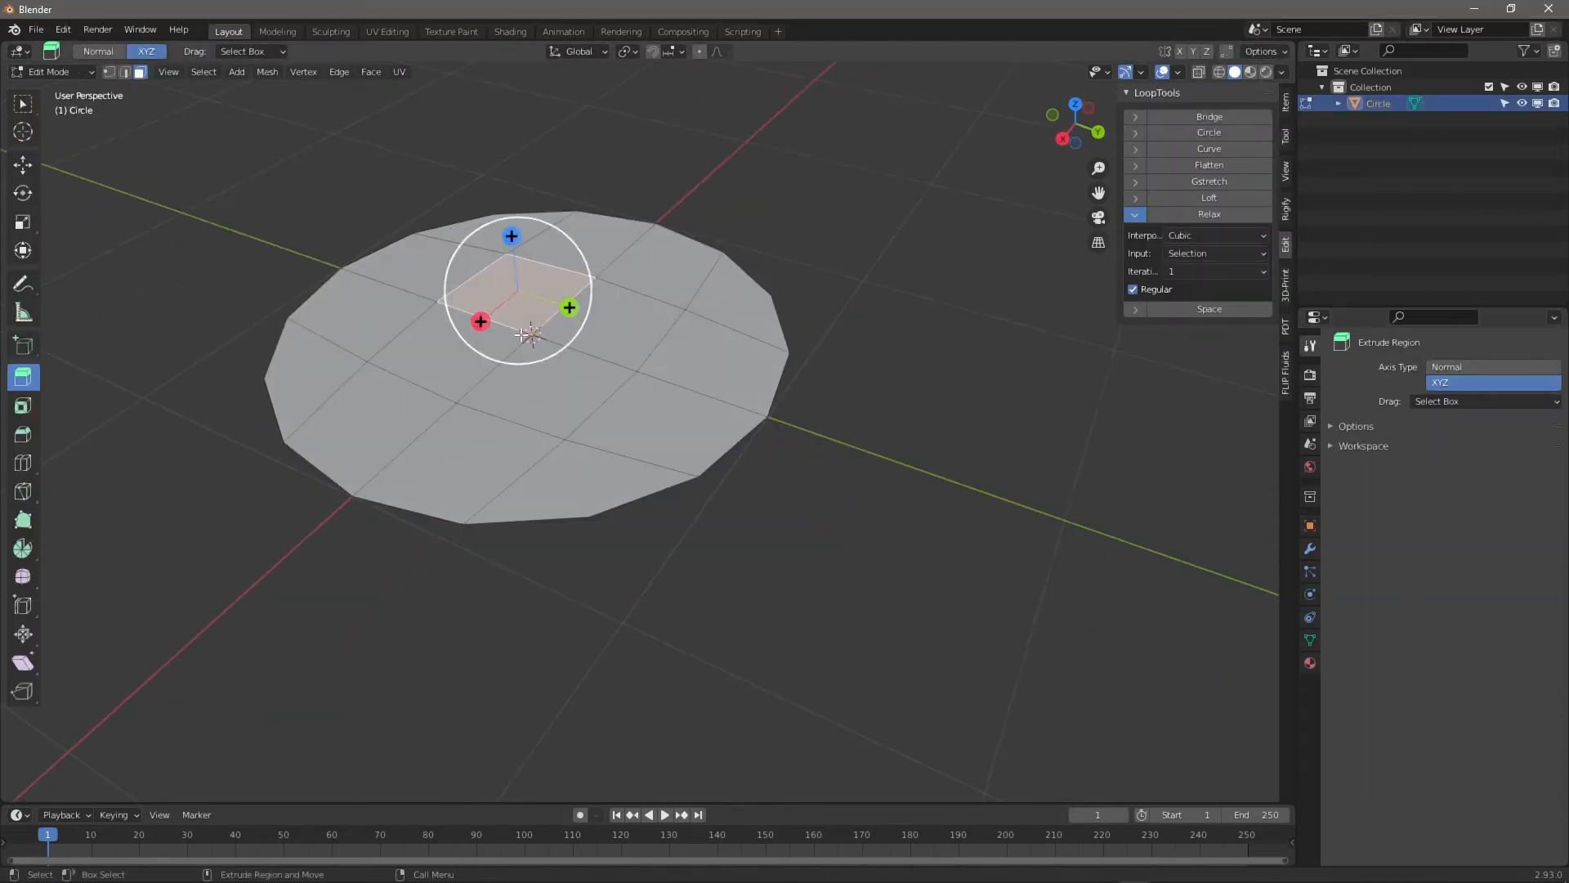
middle_click_drag(448, 286, 636, 286)
middle_click_drag(740, 378, 594, 357)
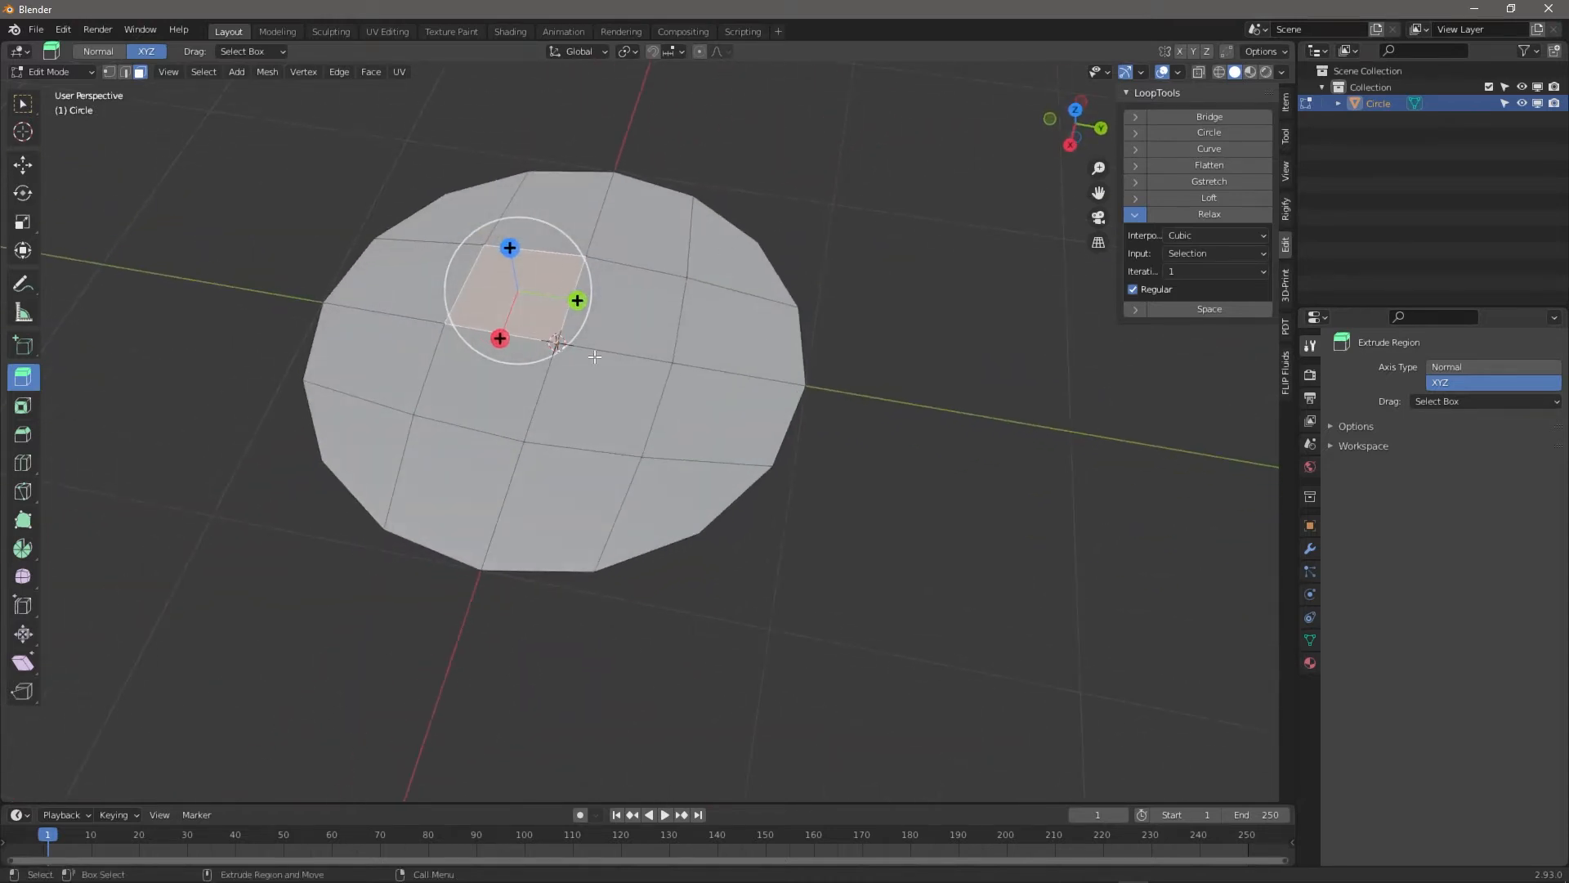
left_click_drag(344, 446, 102, 567)
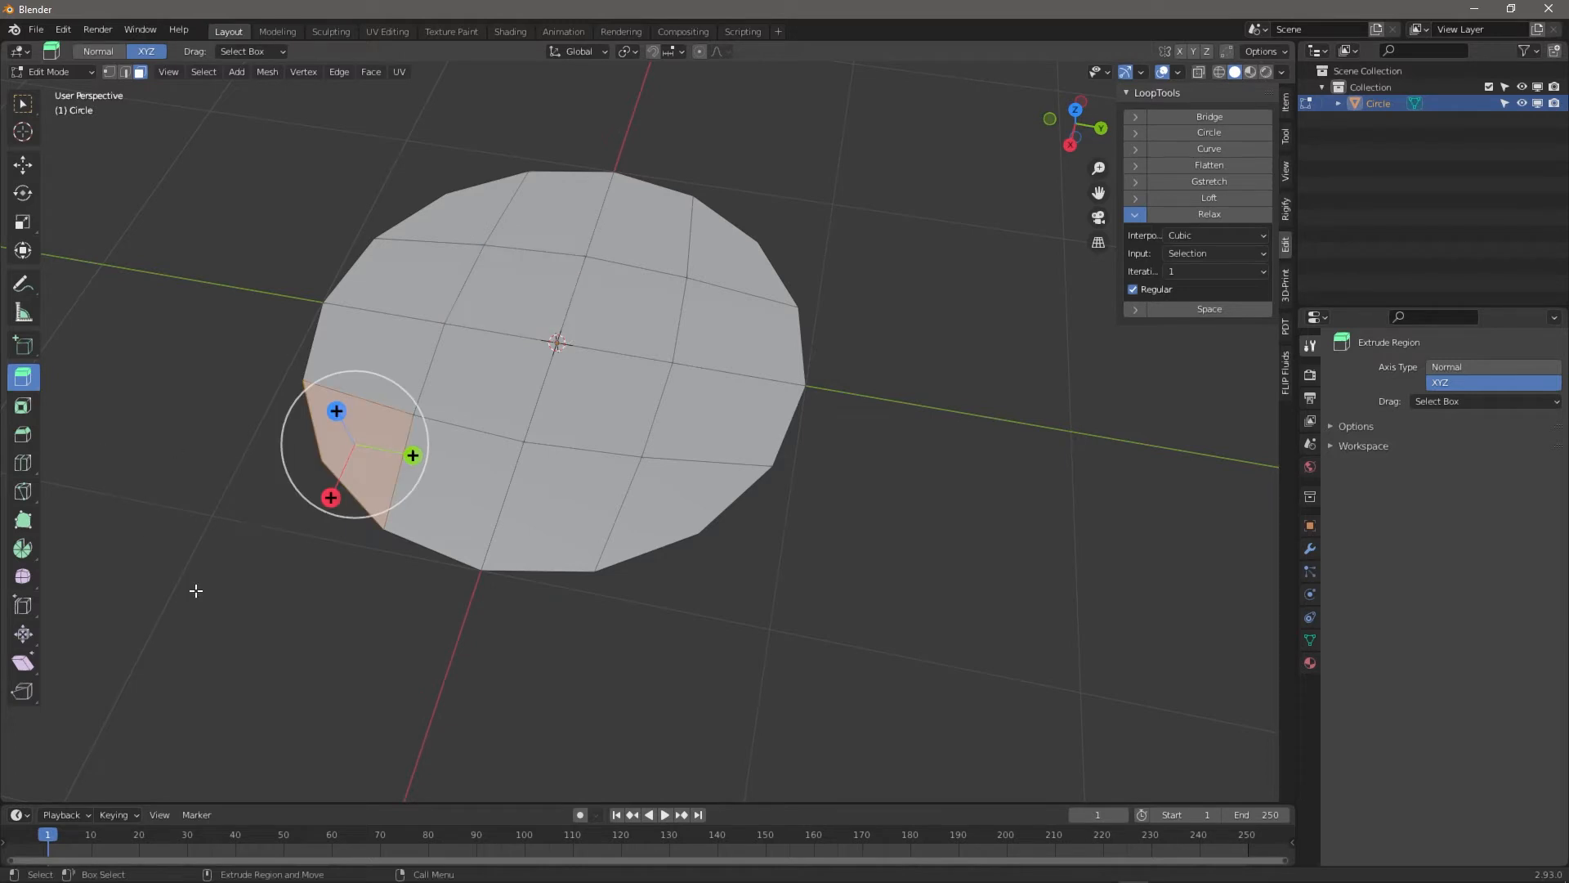
left_click_drag(196, 590, 490, 367)
left_click_drag(572, 298, 208, 617)
left_click(916, 118)
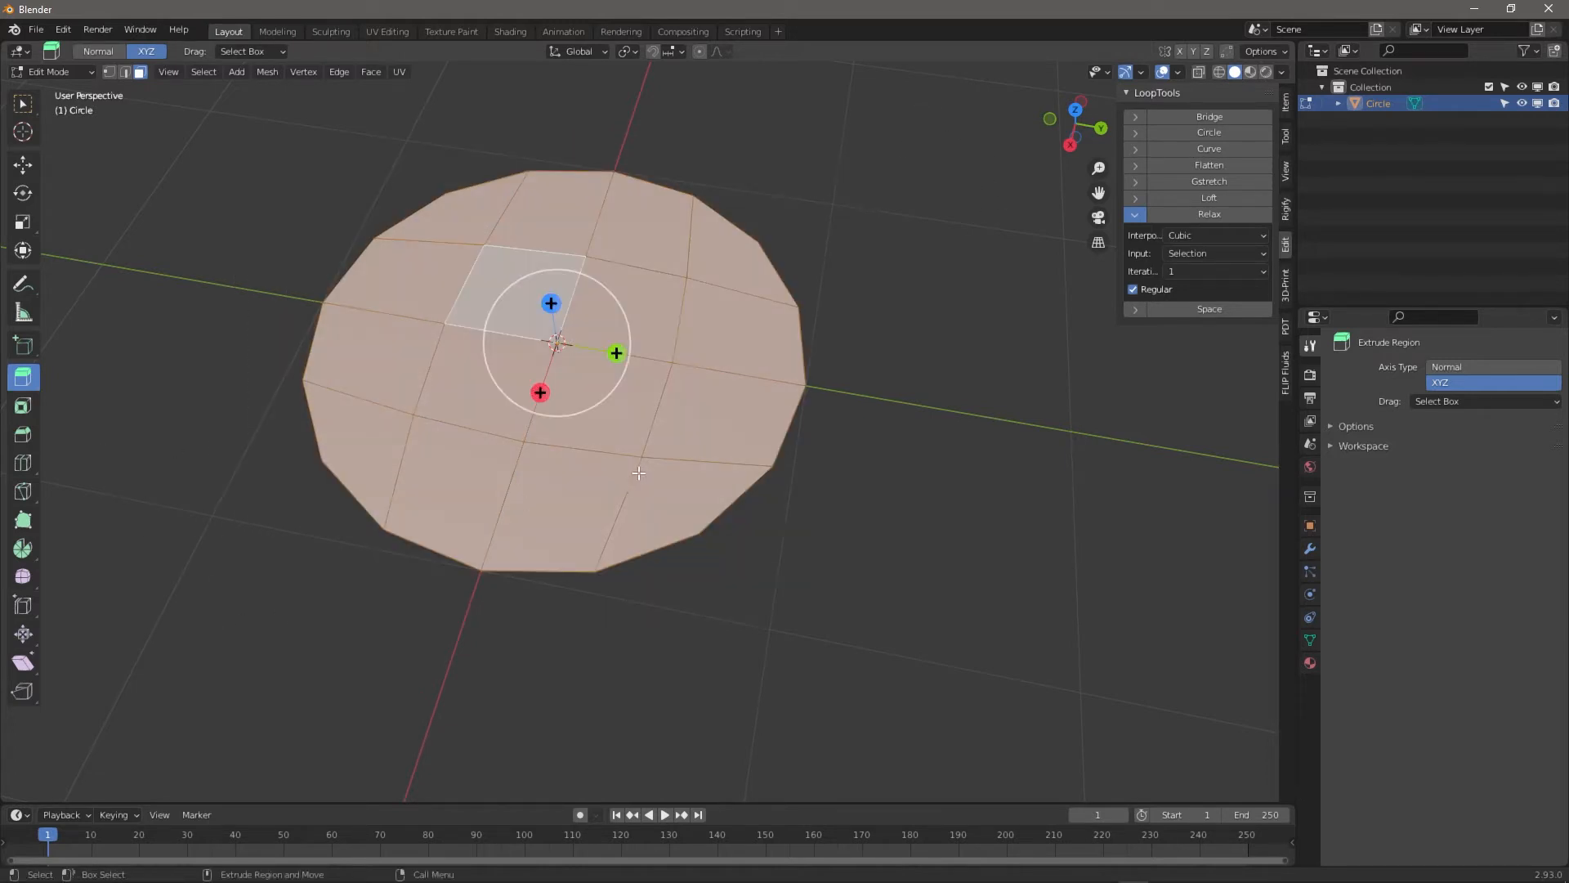
Inset the selected disc faces as a group by about 0.19 m to form an outer rim
left_click(23, 406)
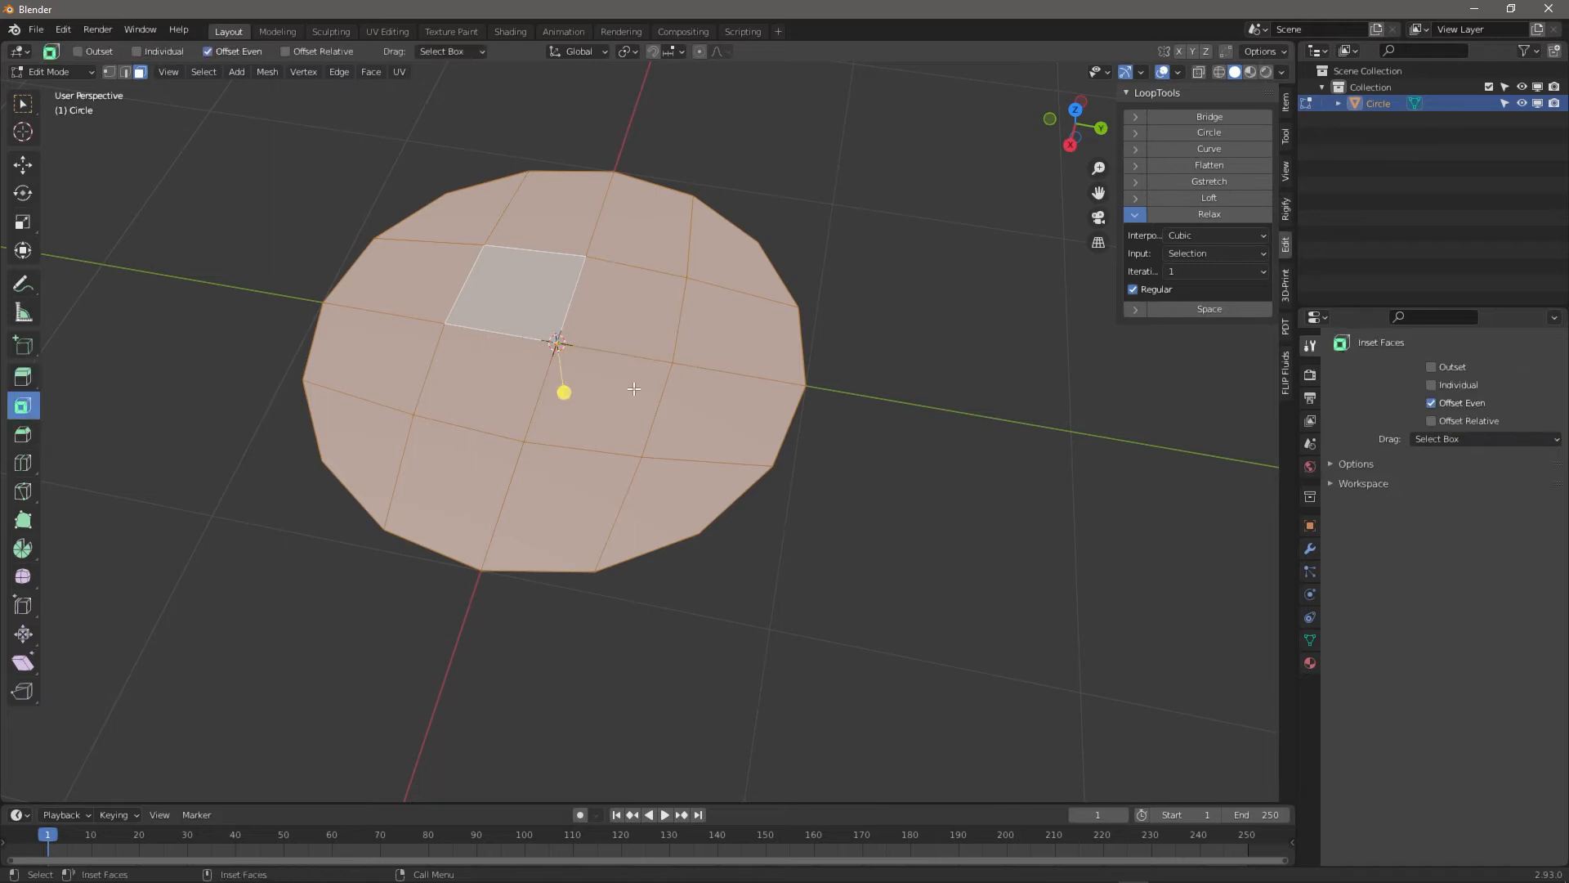
left_click_drag(565, 393, 557, 343)
middle_click_drag(613, 368, 561, 338)
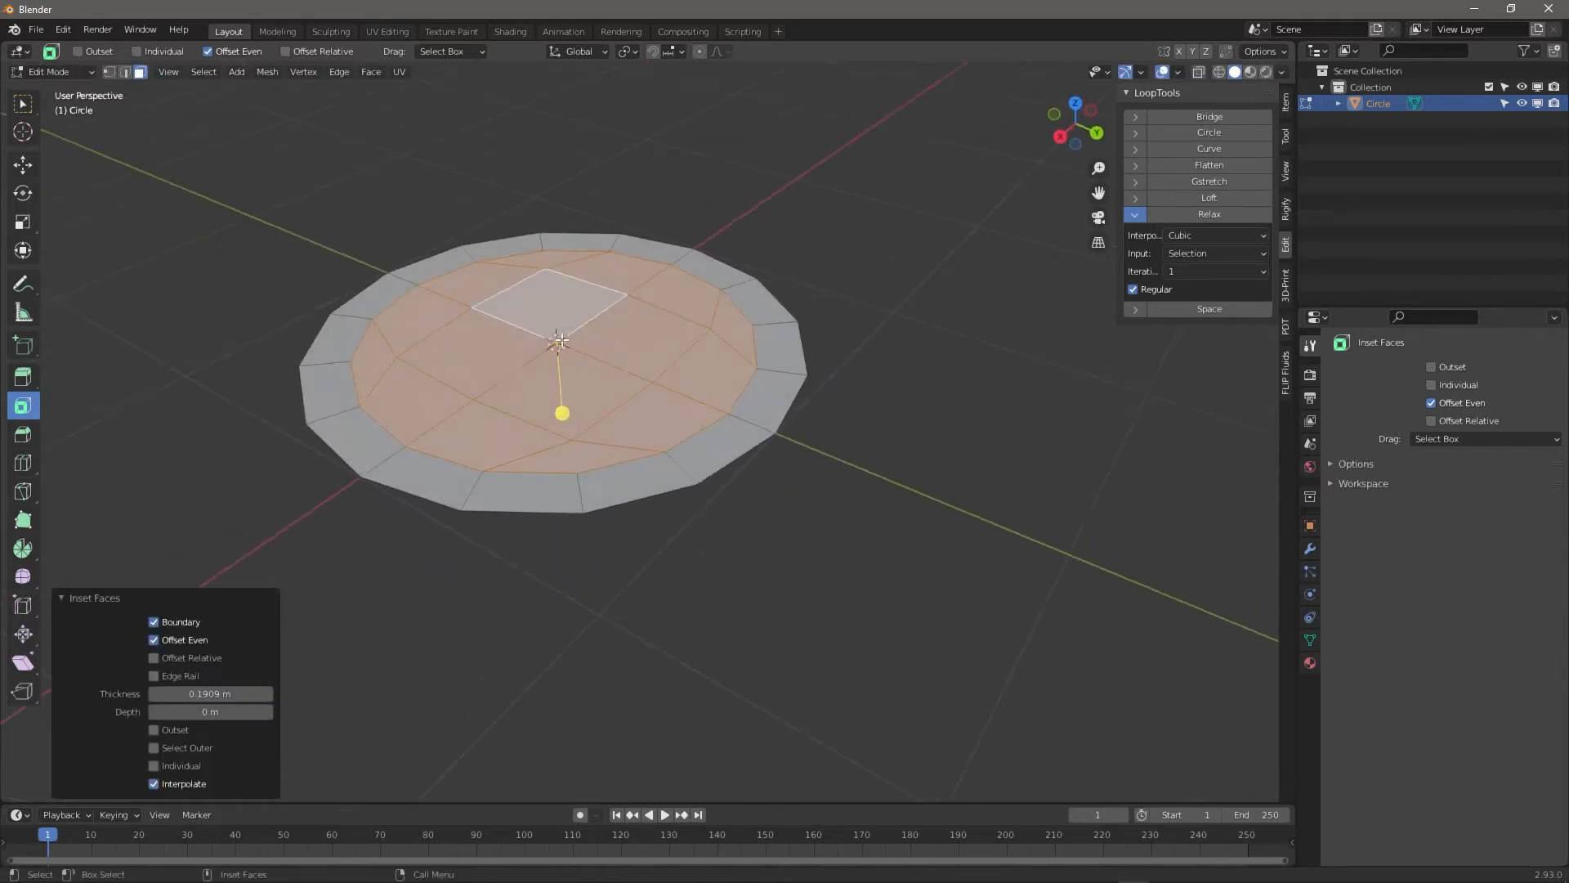
Extrude the inset inner faces upward along Z by about 0.48 m with Extrude Region
key("shift+space")
key("r")
key("shift+space")
key("e")
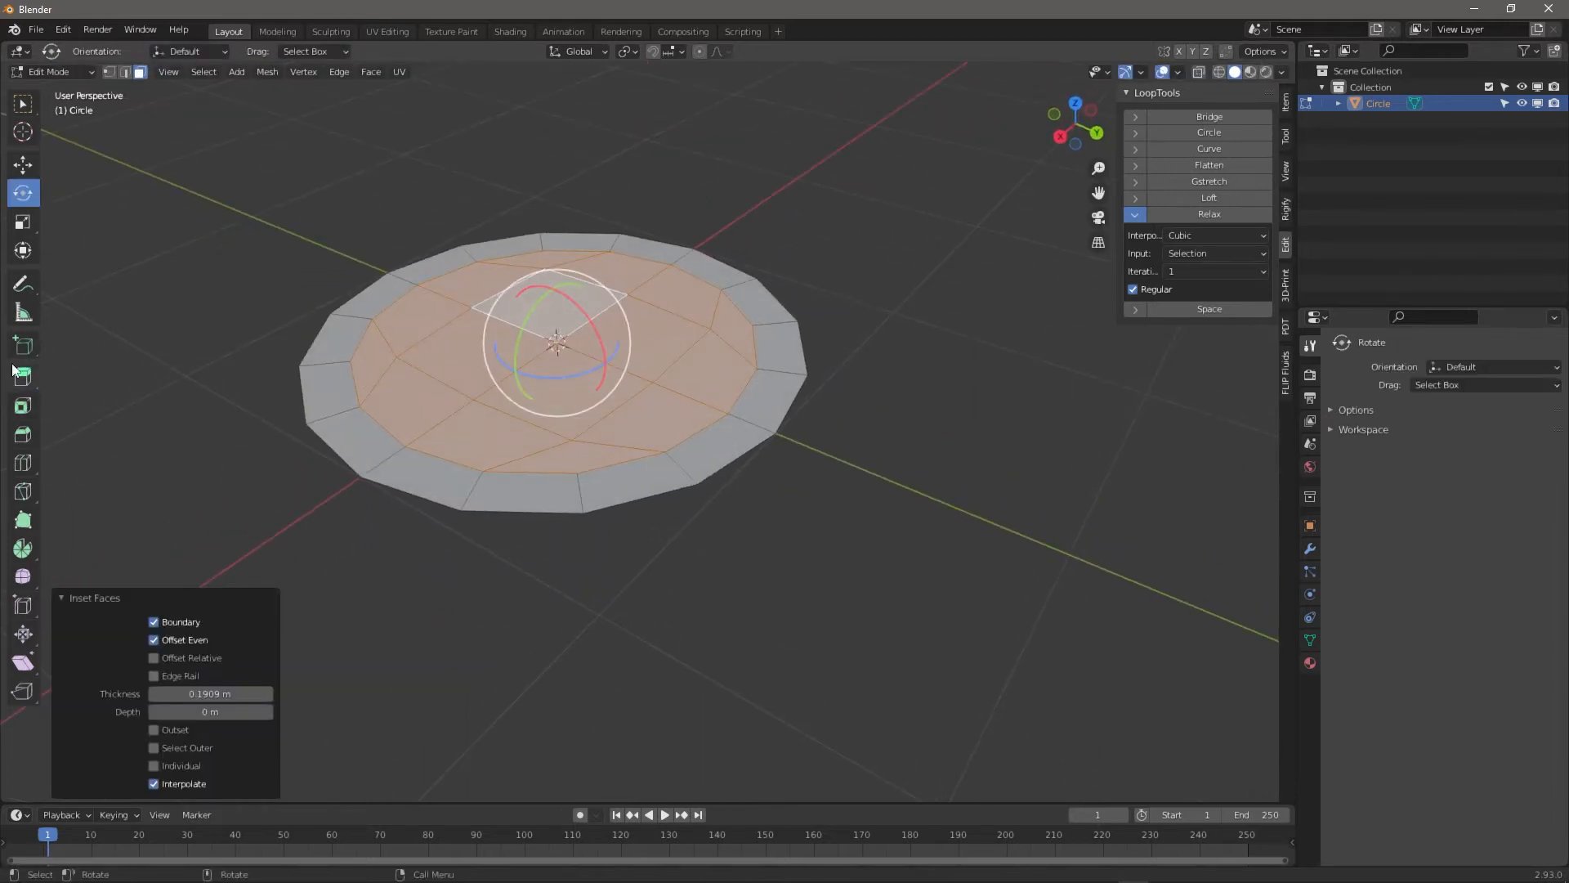
left_click_drag(560, 283, 542, 170)
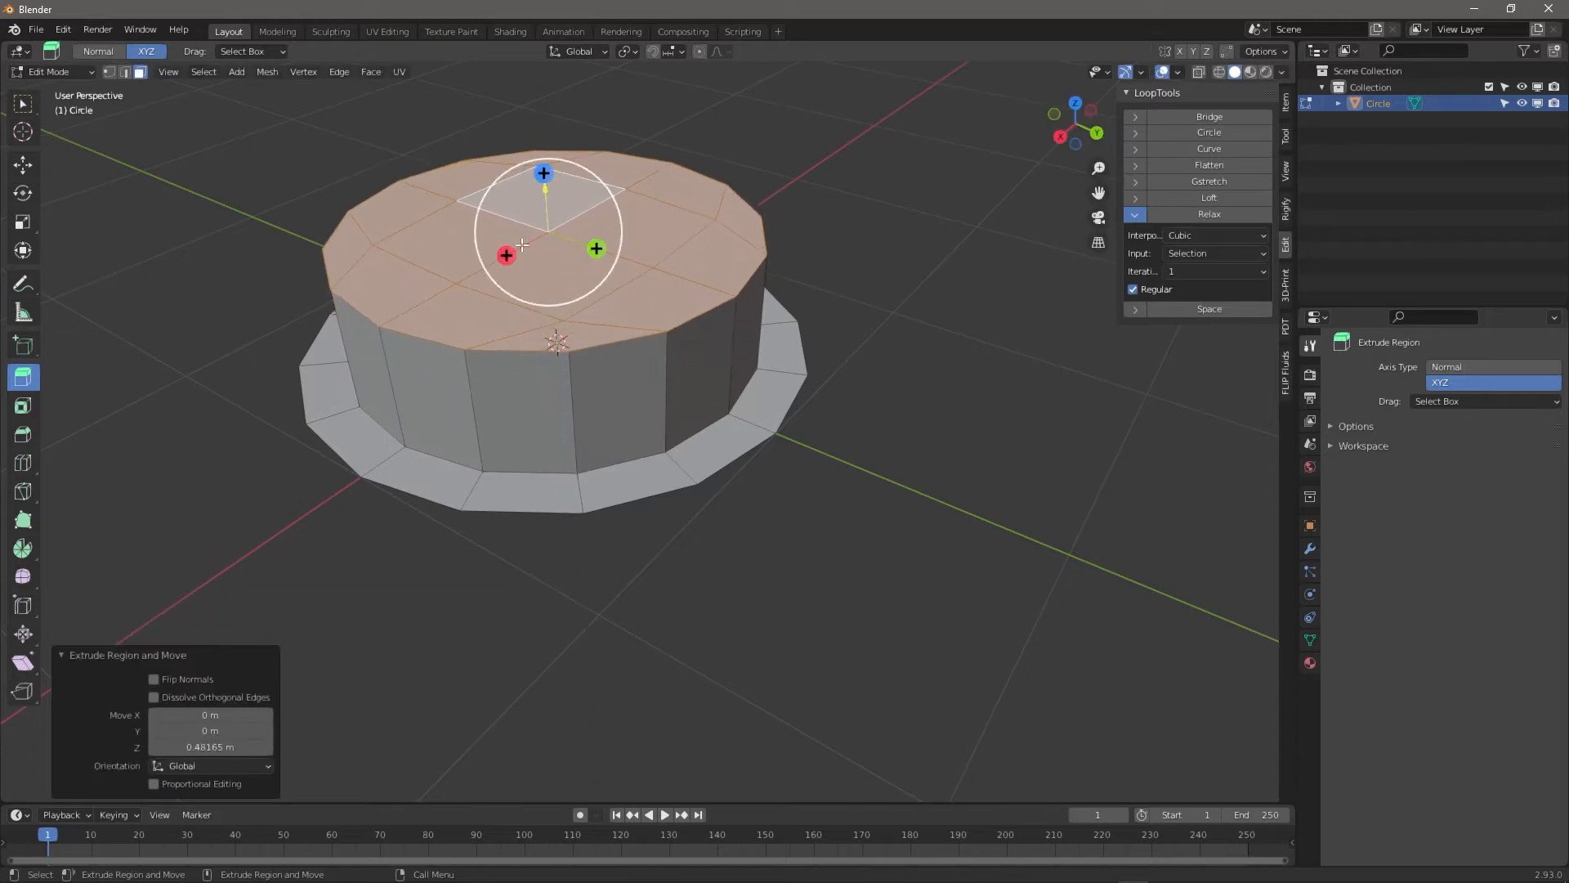
middle_click_drag(458, 373, 740, 375)
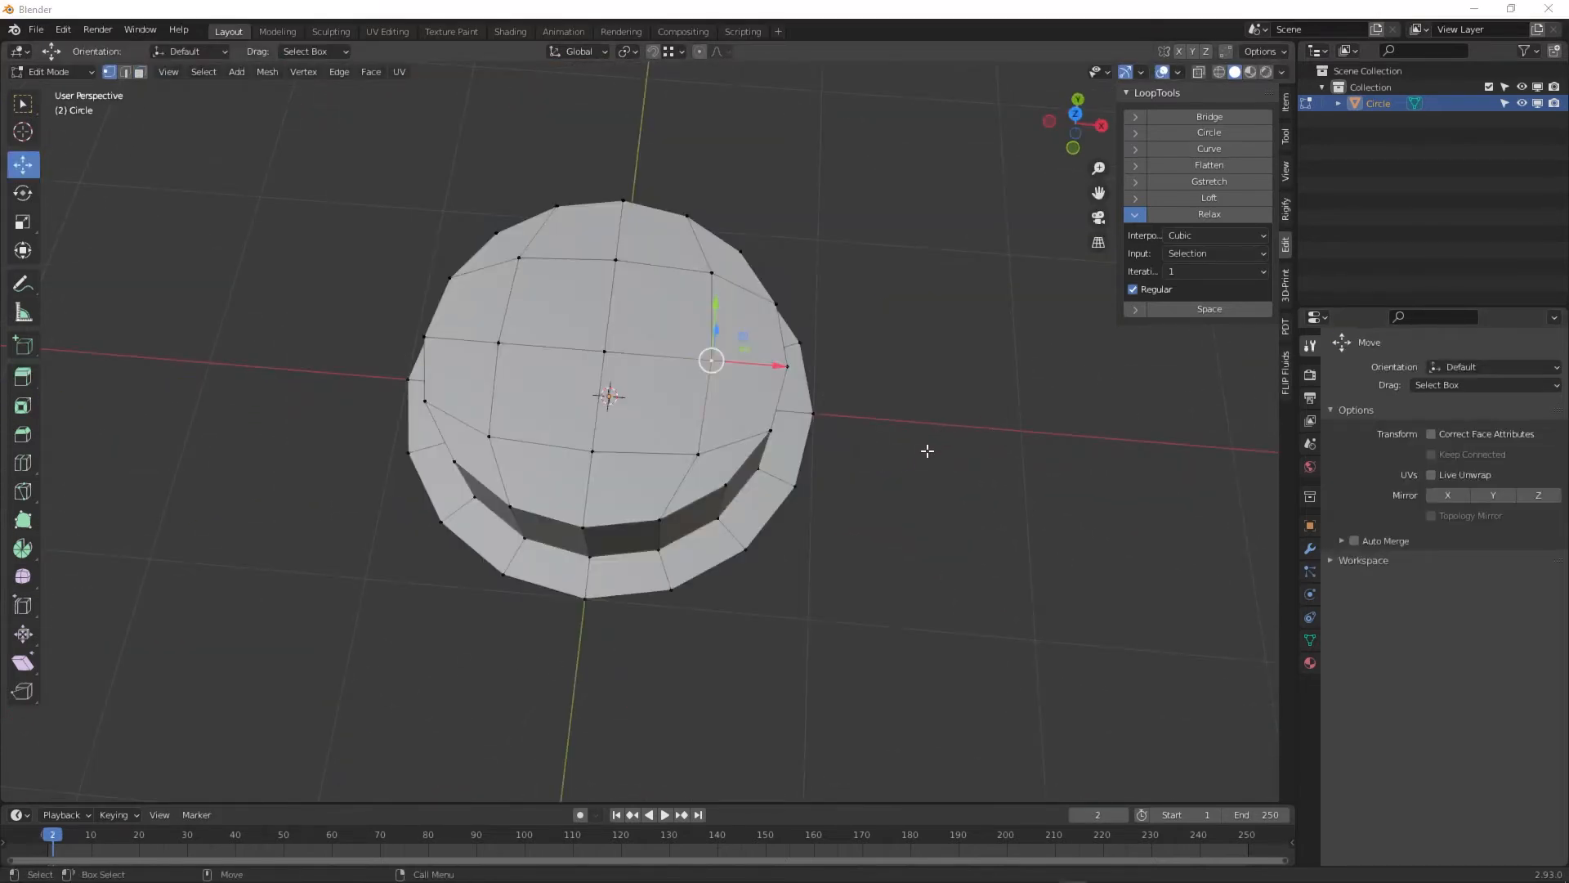
Try merging the centre vertex of the top grid with its neighbour along the X axis, using At Center
middle_click_drag(927, 450, 737, 529)
scroll(749, 490, "up", 5)
scroll(672, 502, "down", 5)
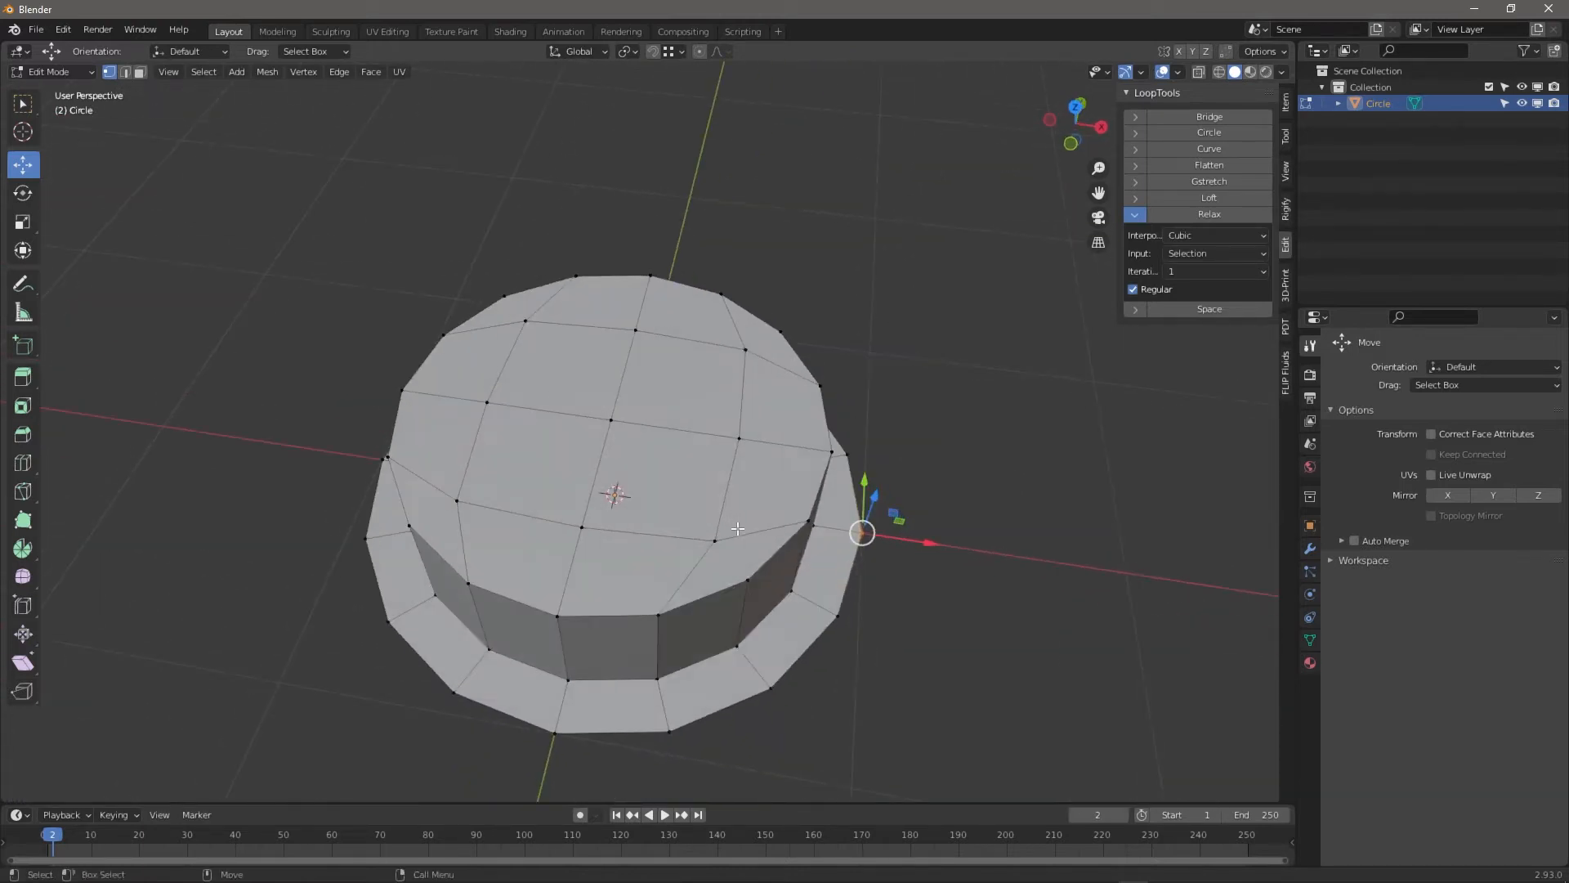
scroll(737, 528, "up", 3)
left_click(785, 447)
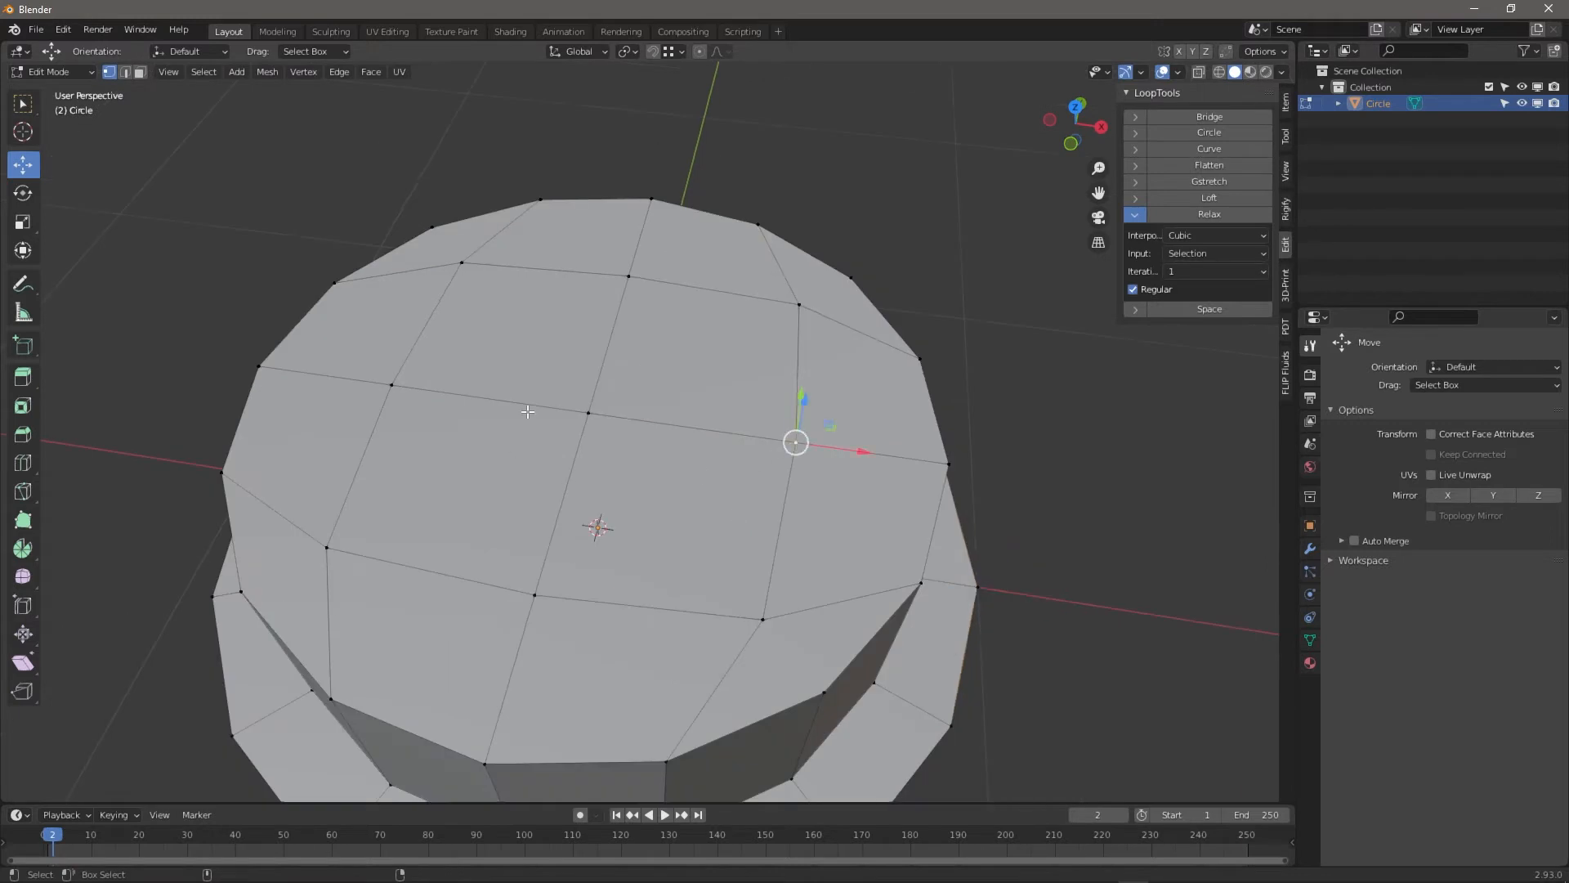
left_click(588, 411, "shift")
right_click(590, 417)
mouse_move(580, 415)
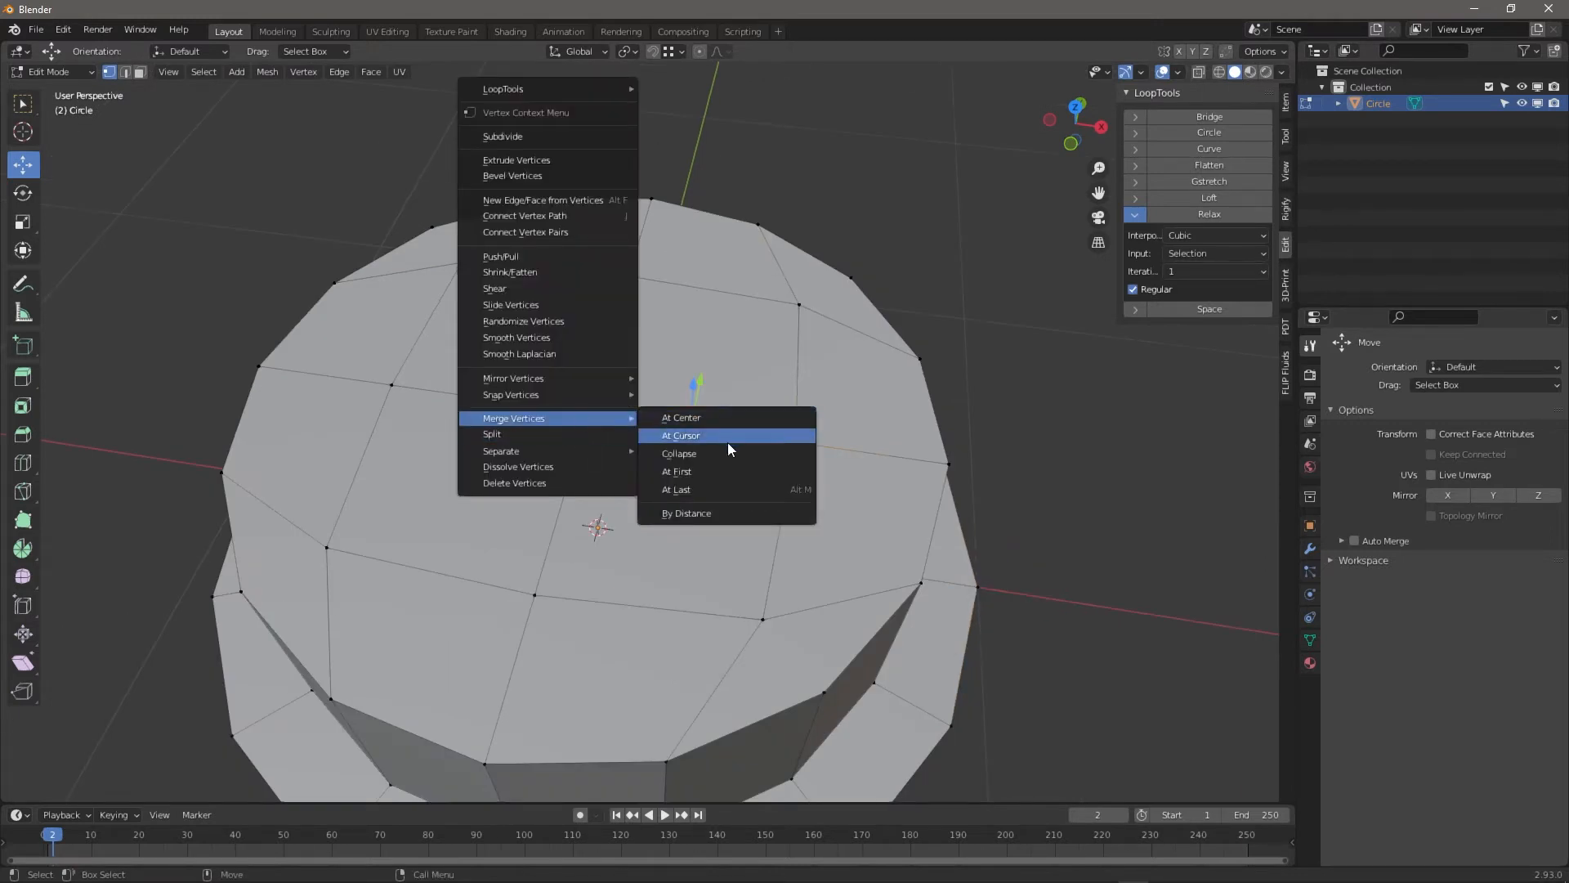
left_click(728, 417)
key("ctrl+z")
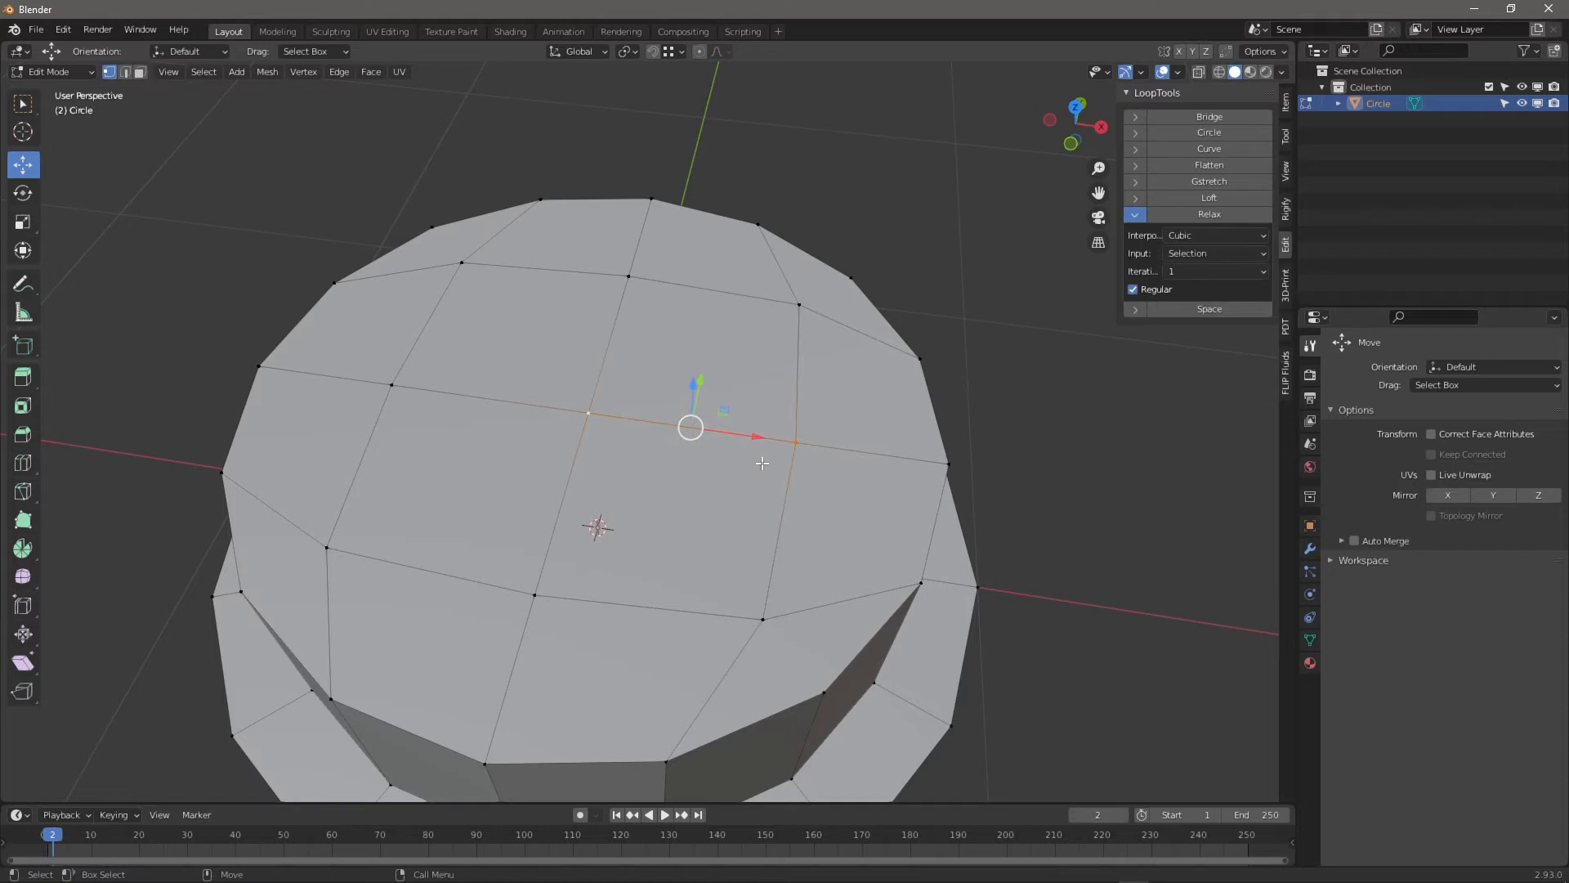
Select the grid vertex next to the centre, enable Auto Merge, and turn on snapping to Vertex
left_click(787, 434)
middle_click_drag(697, 427, 687, 427)
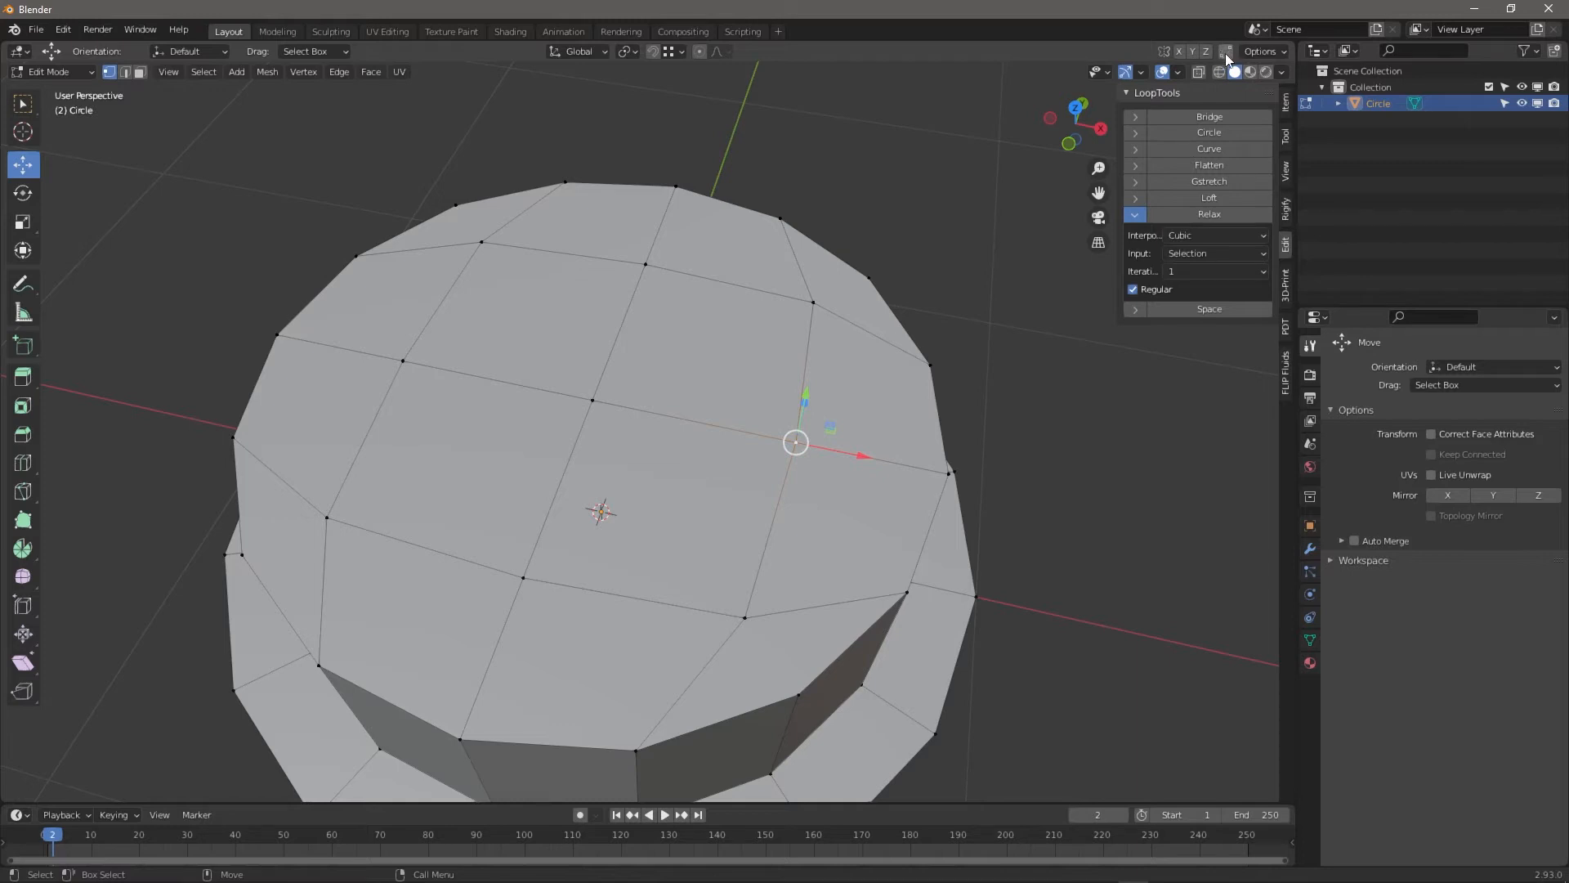
left_click(1128, 92)
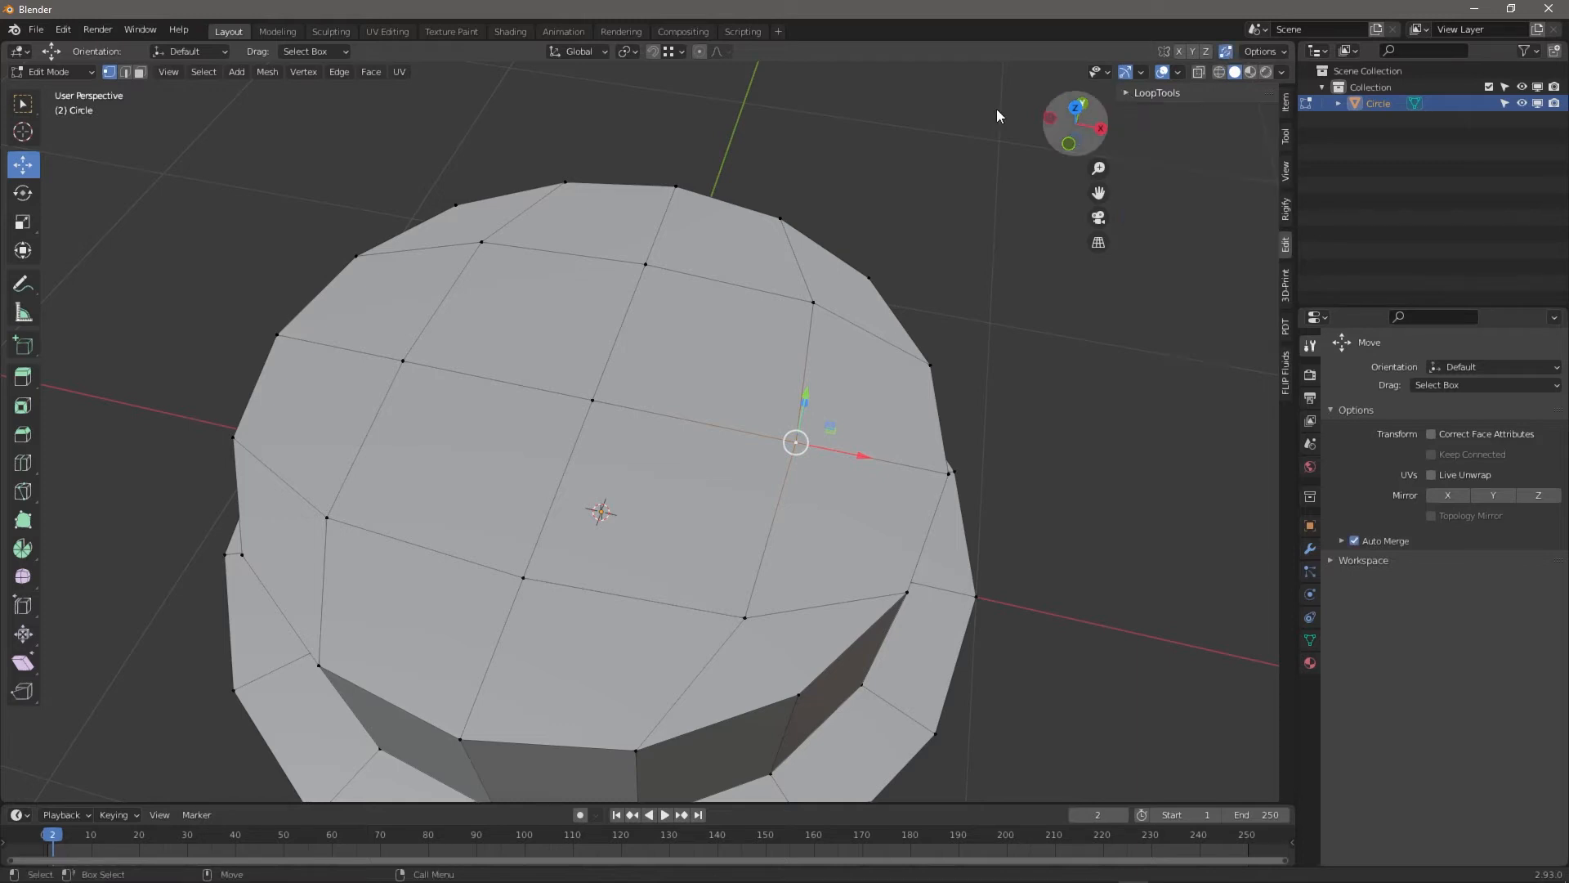
left_click(675, 51)
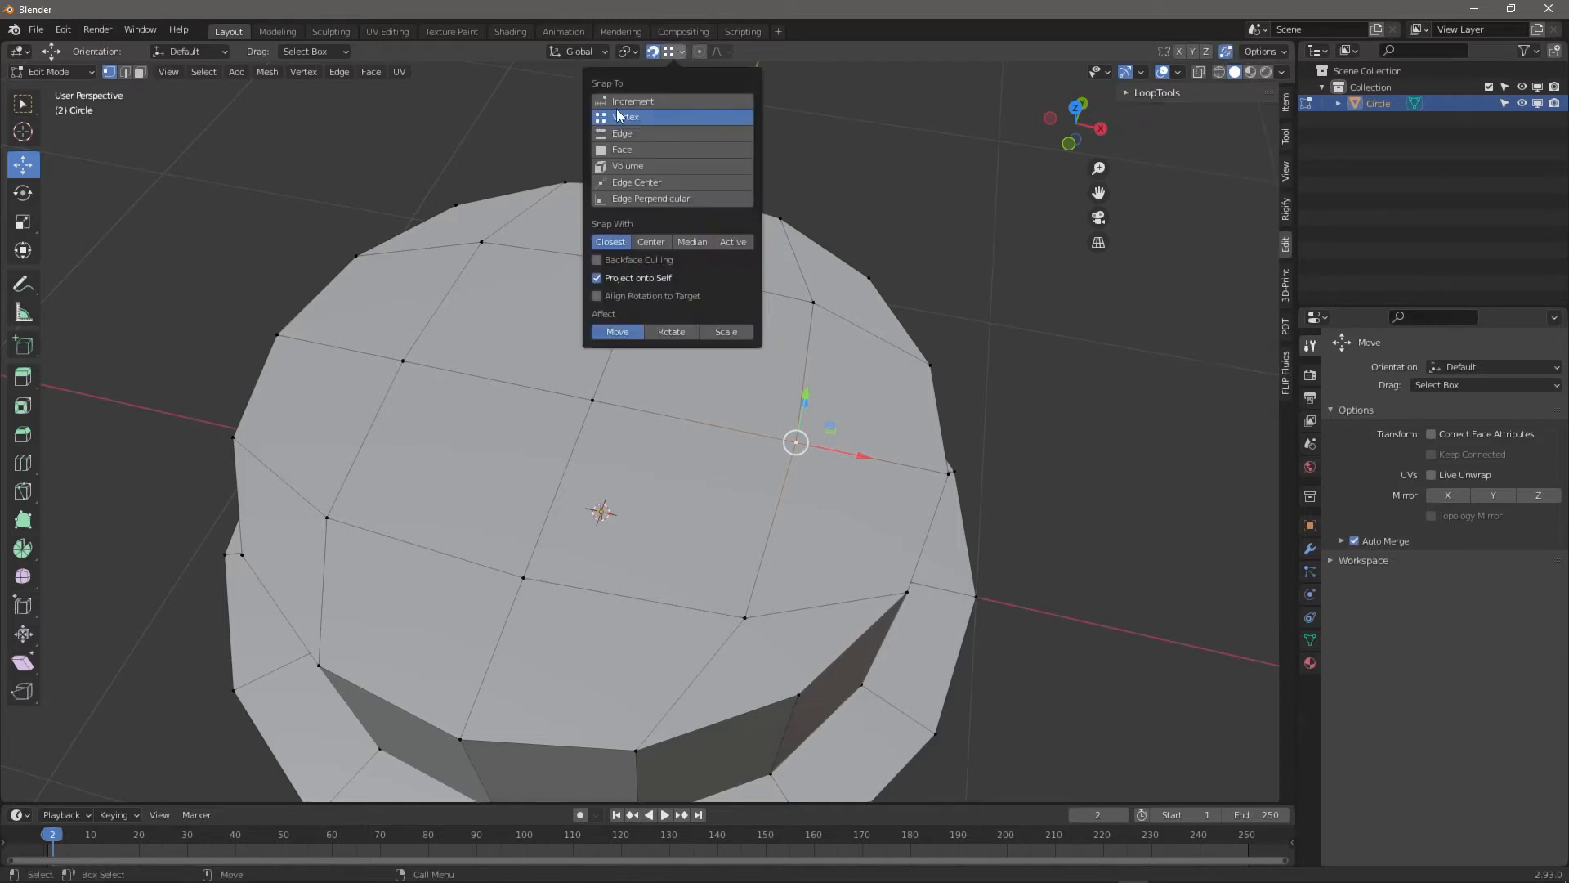
Try moving the selected vertex onto the centre vertex with snapping so the two merge automatically
left_click_drag(791, 441, 617, 387)
middle_click_drag(792, 424, 818, 570)
key("ctrl+z")
middle_click_drag(687, 515, 649, 556)
scroll(776, 569, "down", 2)
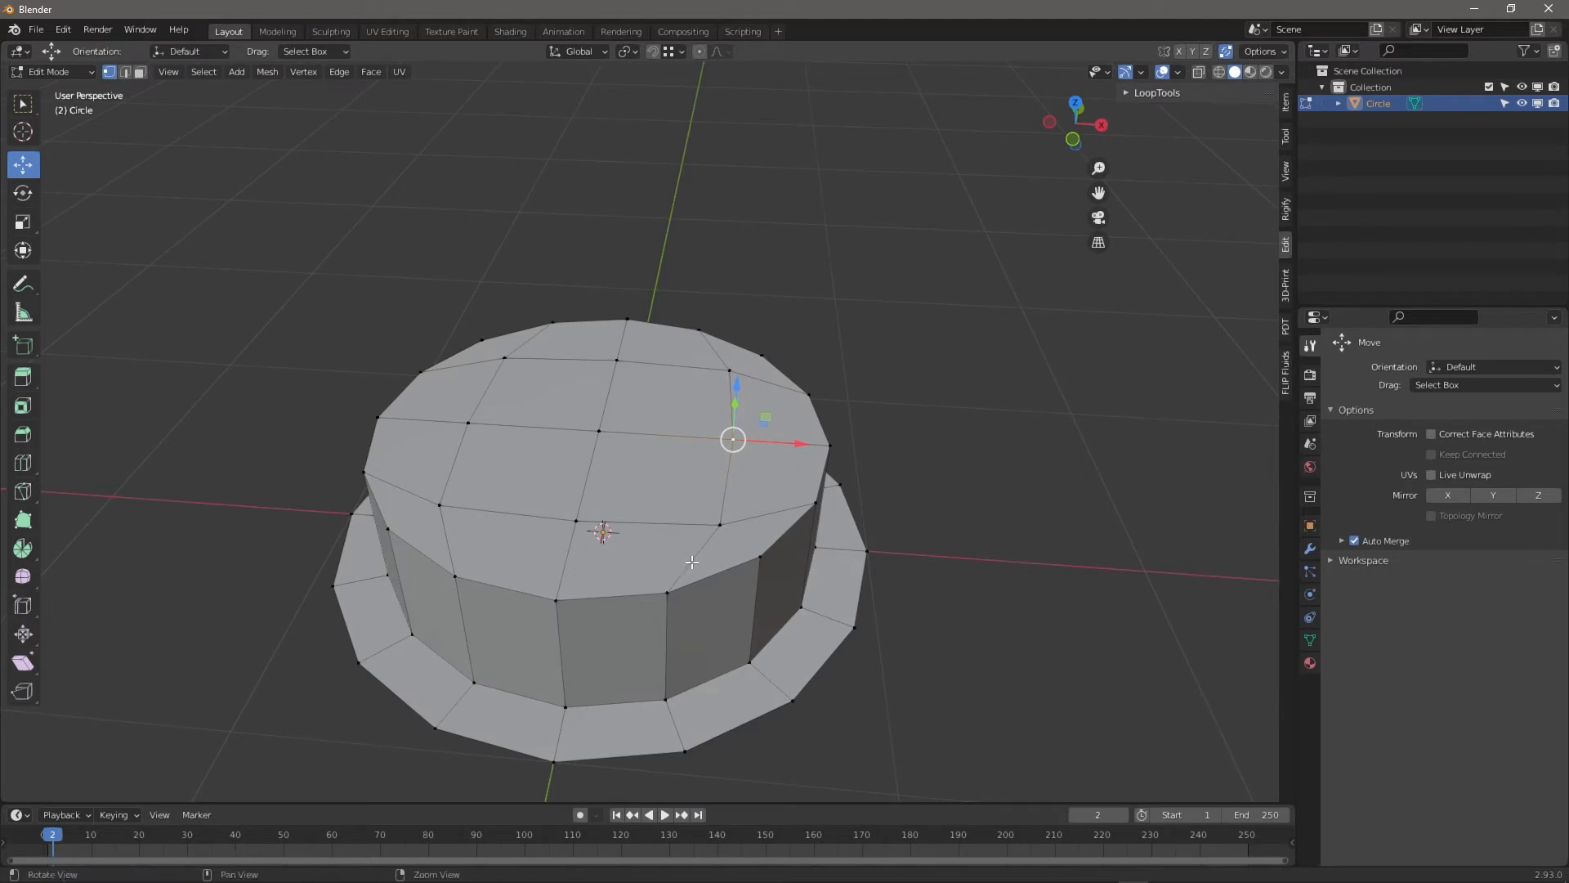
Add four unslid loop cuts across the top and side, between the centre line and the adjacent edge loop
key("alt+r")
key("ctrl+r")
scroll(636, 550, "up", 3)
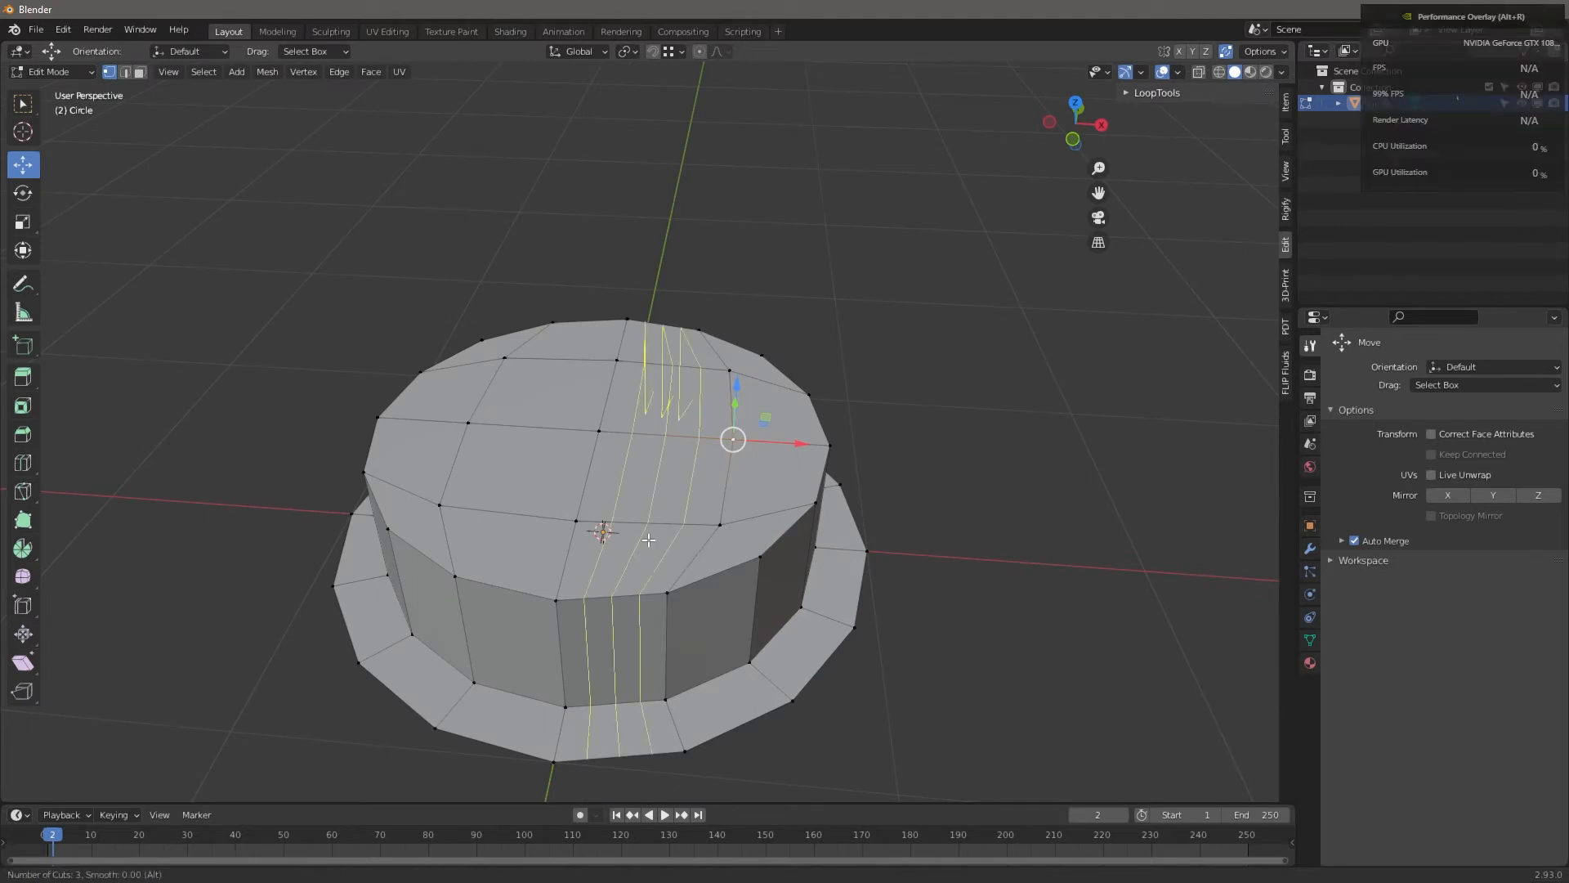
left_click(636, 550)
right_click(636, 550)
left_click_drag(757, 520, 728, 602, "alt")
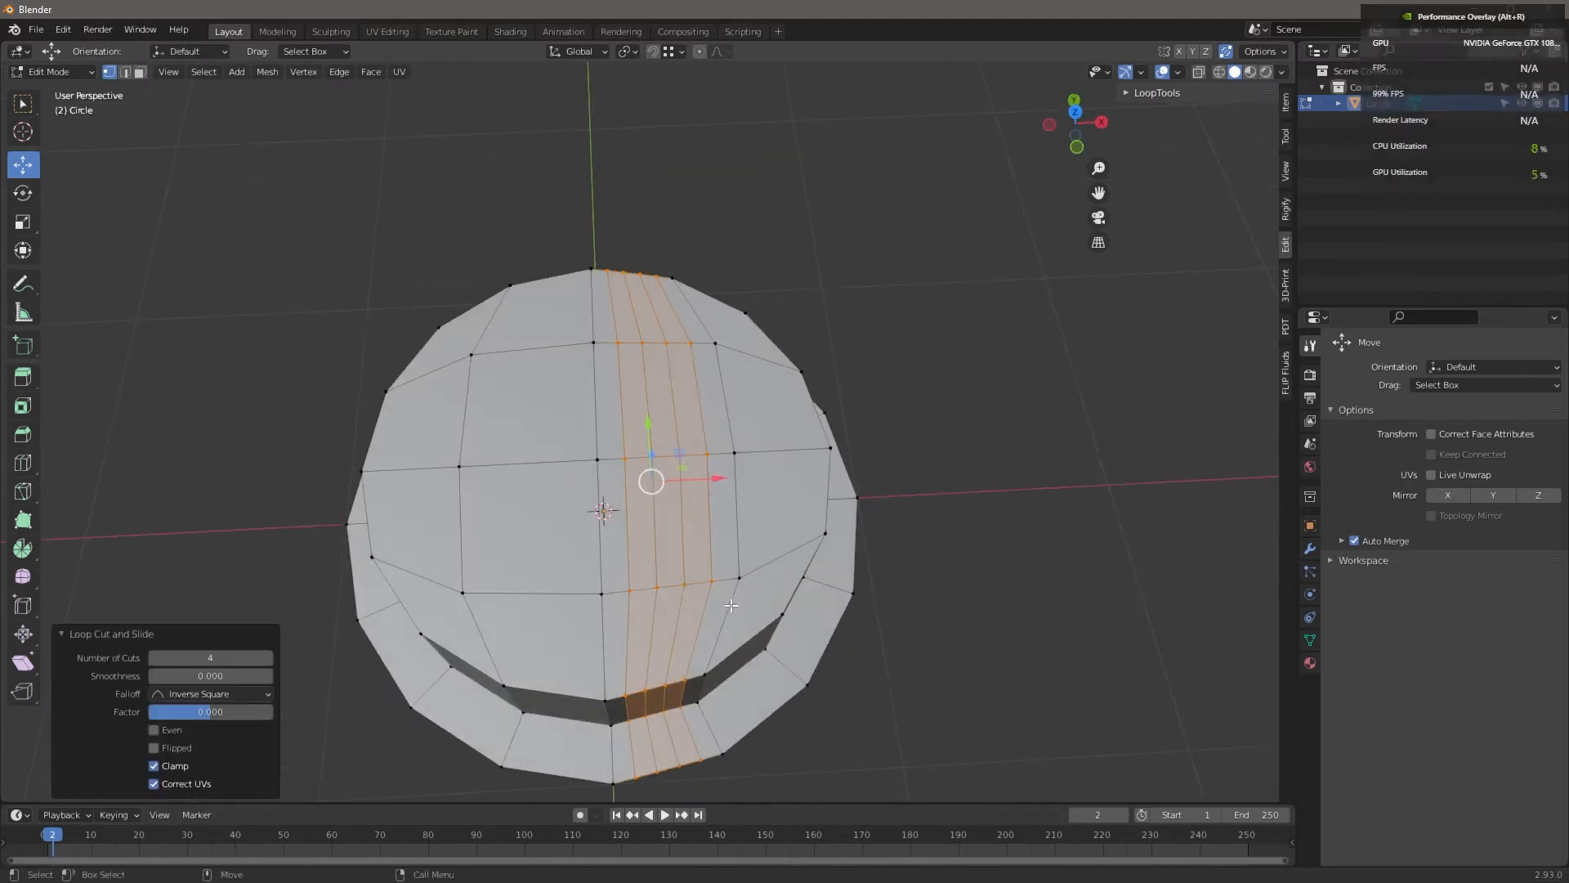
middle_click_drag(728, 603, 687, 543, "alt")
right_click_drag(687, 543, 665, 571, "alt")
middle_click_drag(665, 571, 704, 507, "alt")
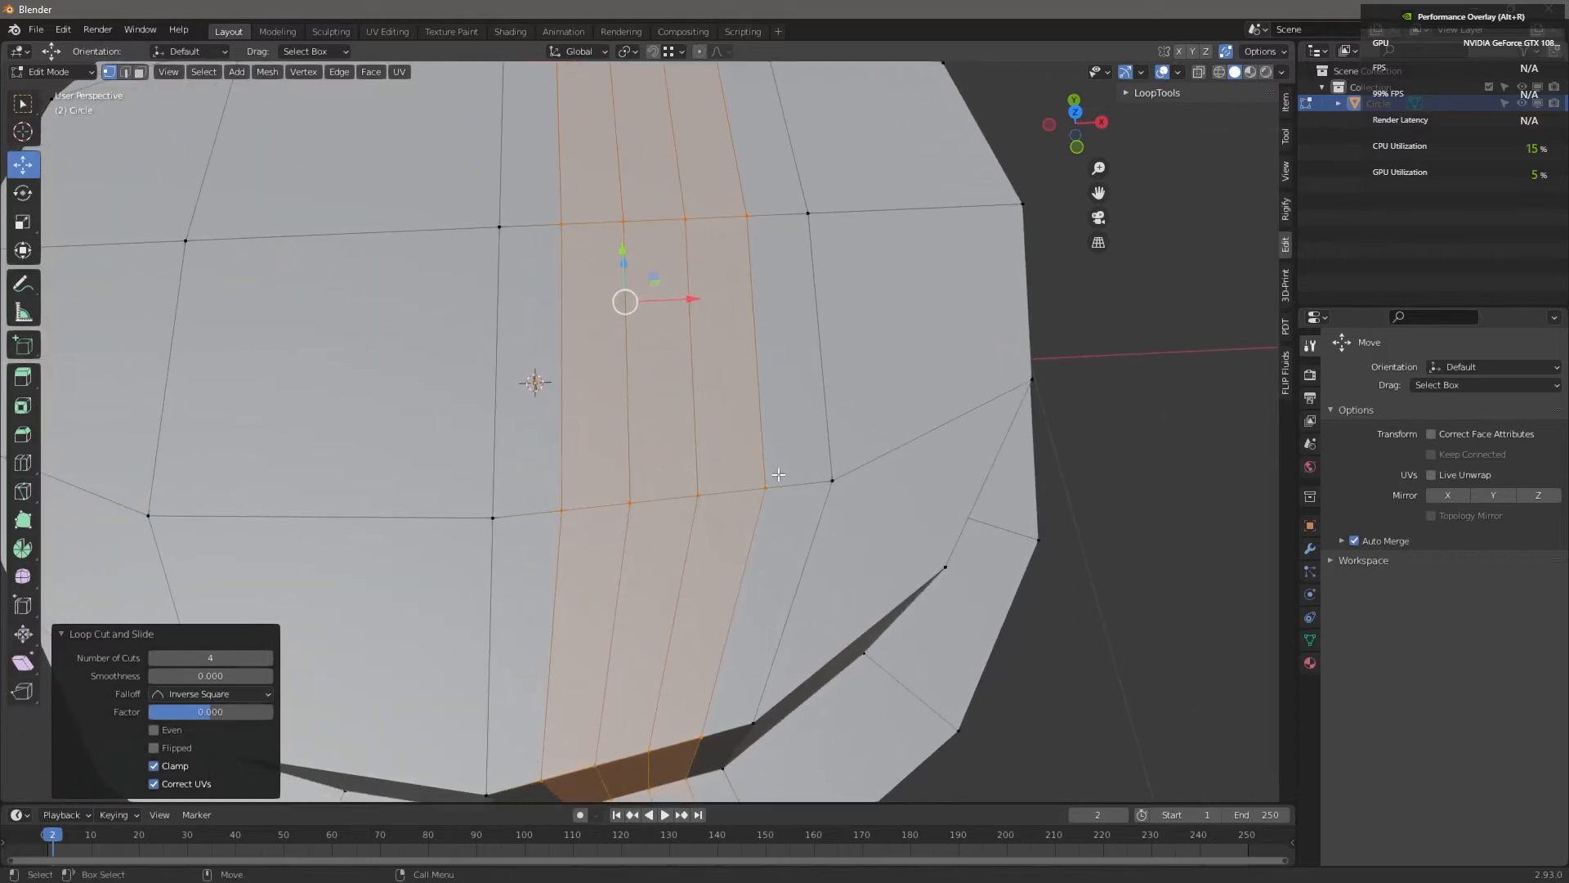
Snap the four new loop-cut vertices on the front grid row onto the existing grid corner vertex, merging them into it
left_click(760, 491)
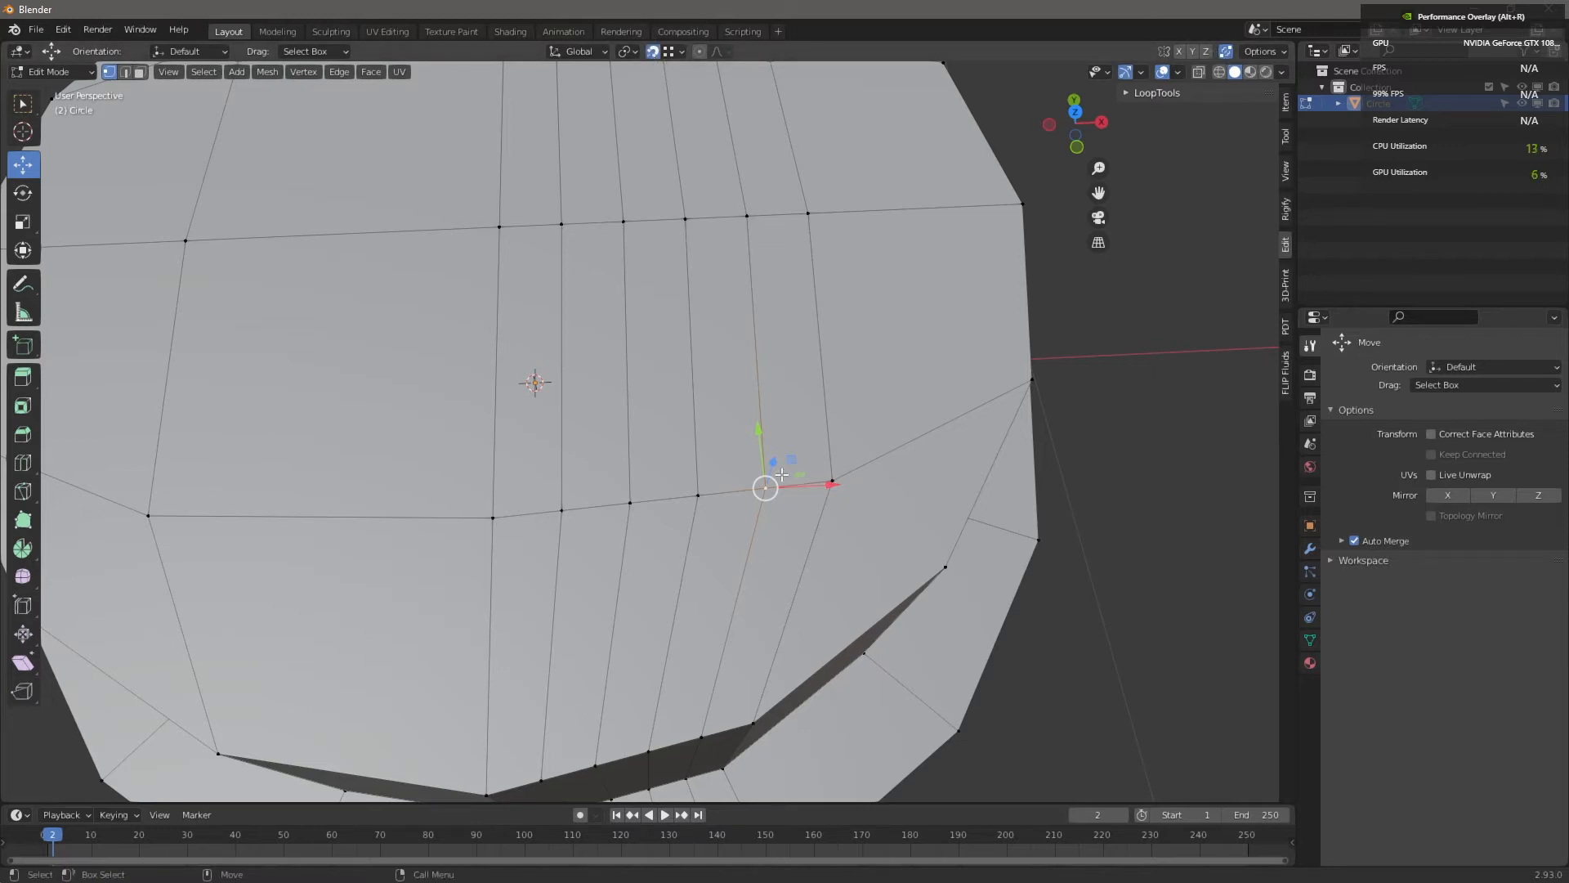
key("g")
left_click(846, 472)
left_click(697, 495)
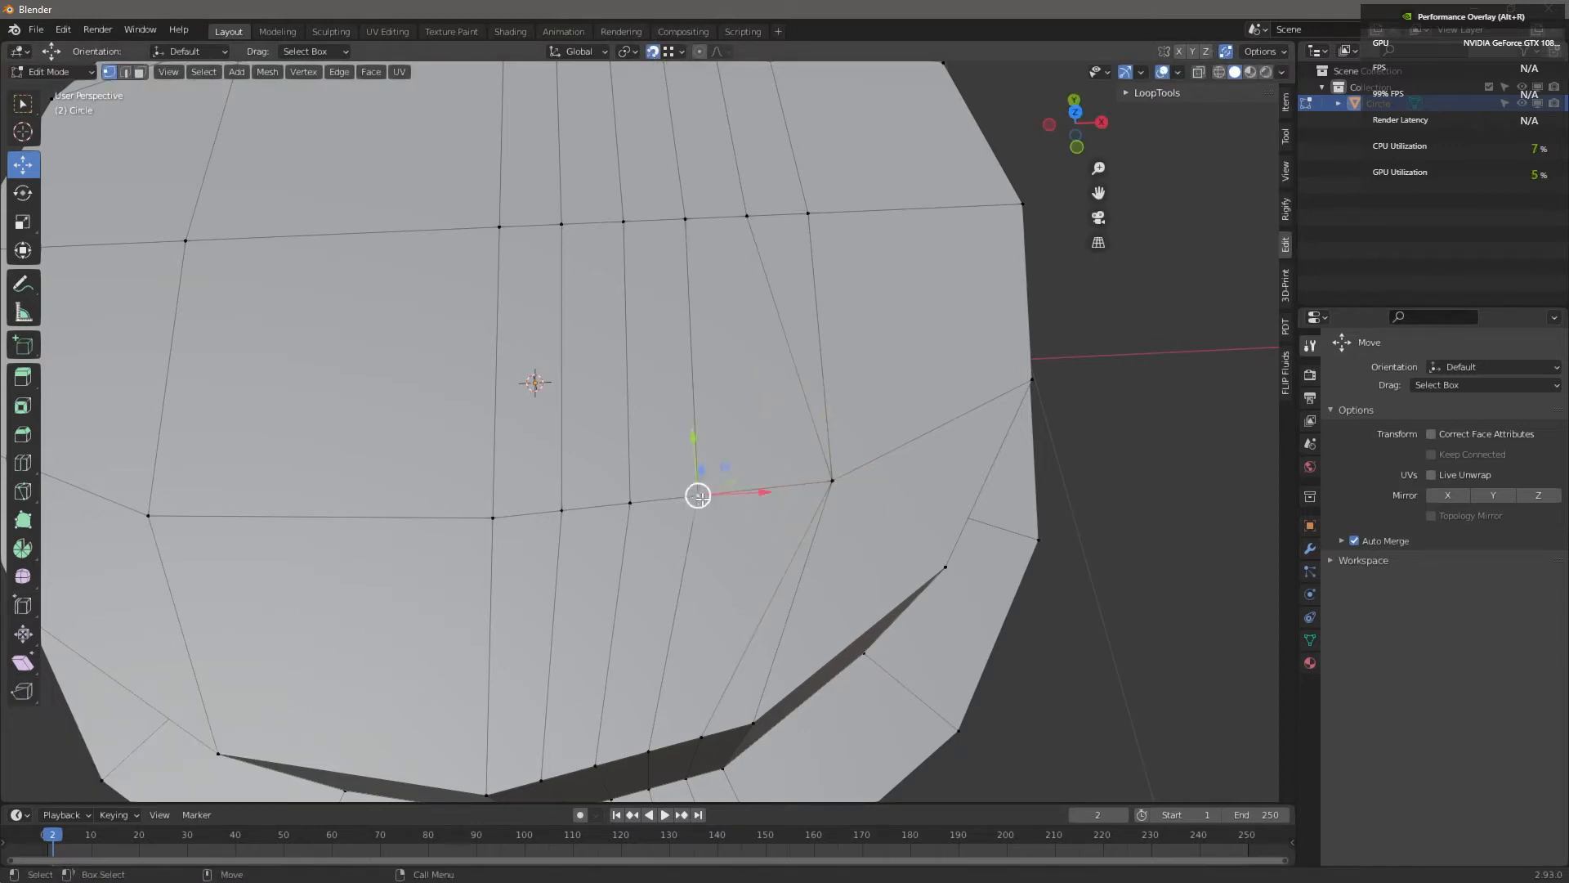
key("g")
left_click(810, 476)
left_click(558, 511)
key("g")
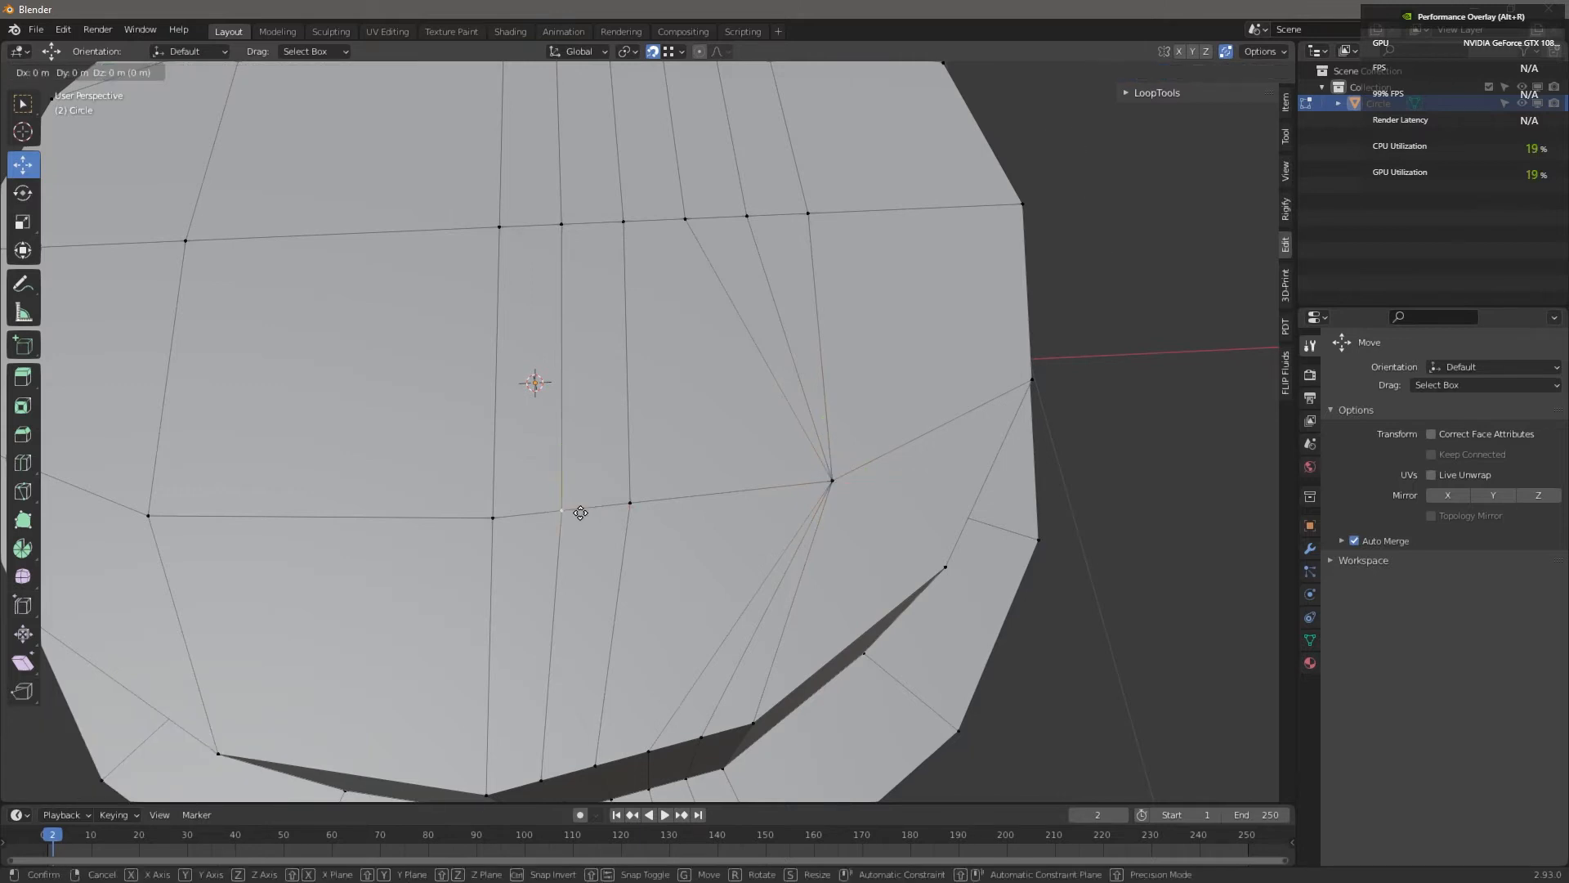
left_click(630, 503)
key("g")
left_click(835, 469)
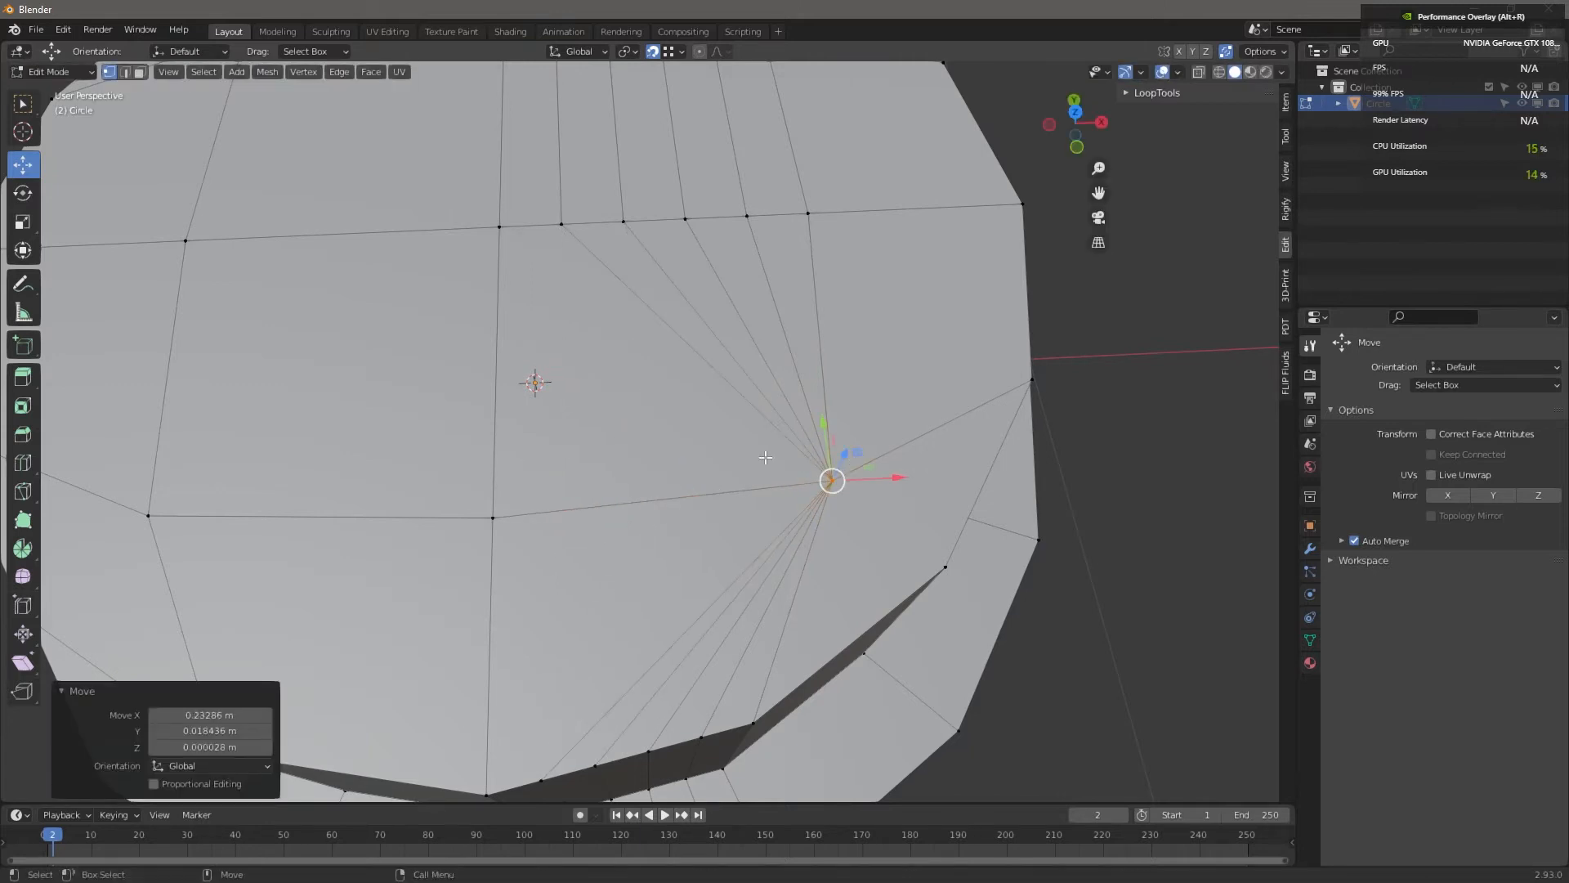
scroll(765, 458, "down", 5)
middle_click_drag(821, 572, 767, 508)
scroll(747, 510, "up", 5)
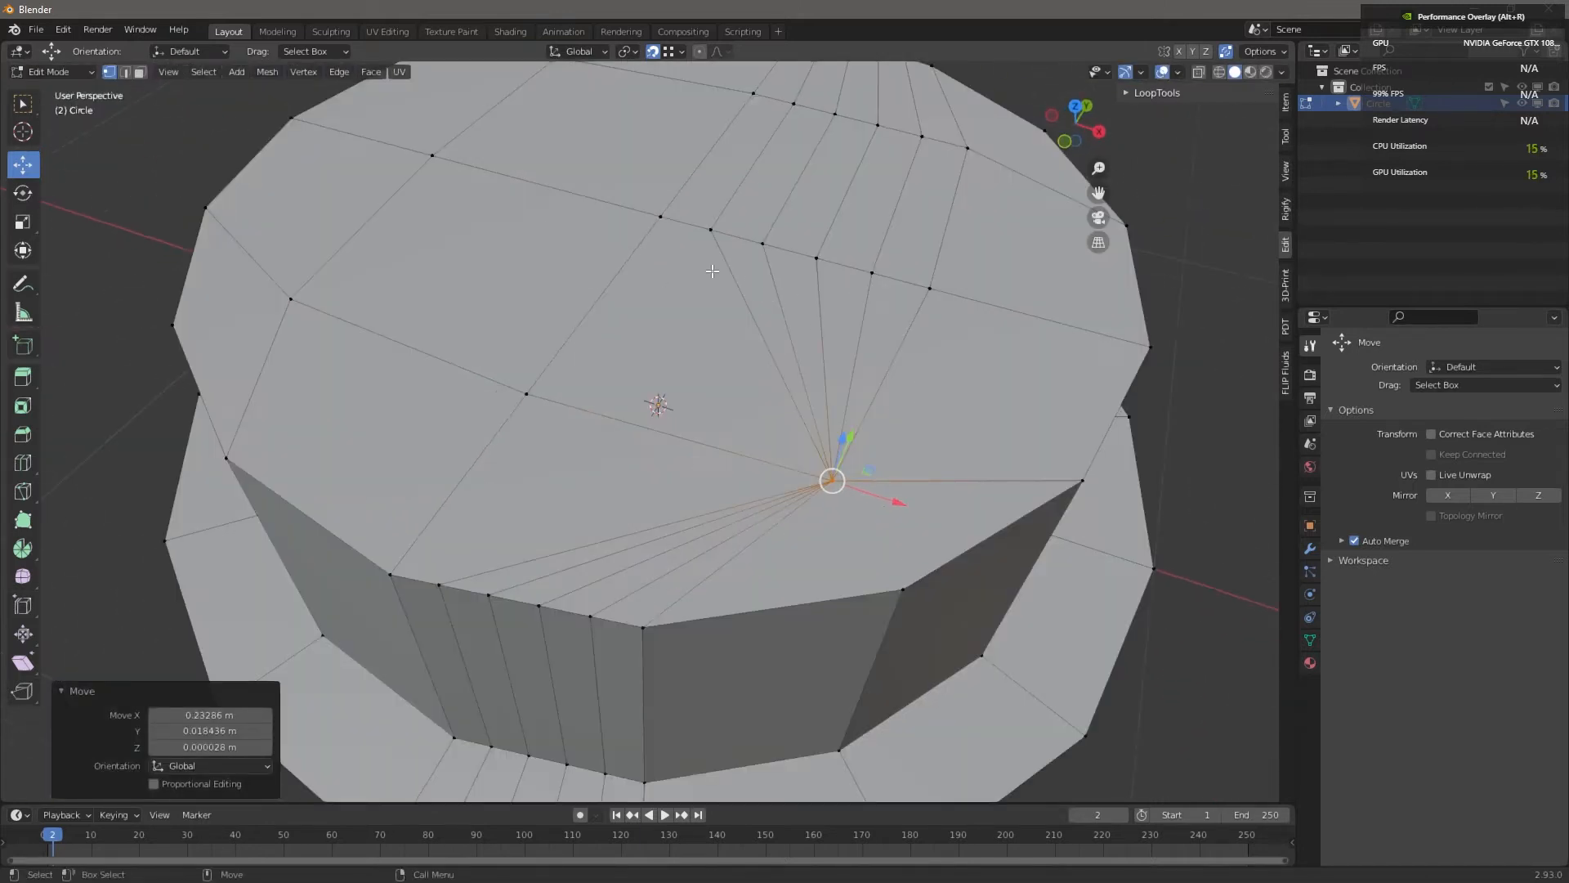
Turn off Auto Merge and merge the first two loop-cut vertices on the middle row at their center
left_click(1228, 52)
left_click(710, 239)
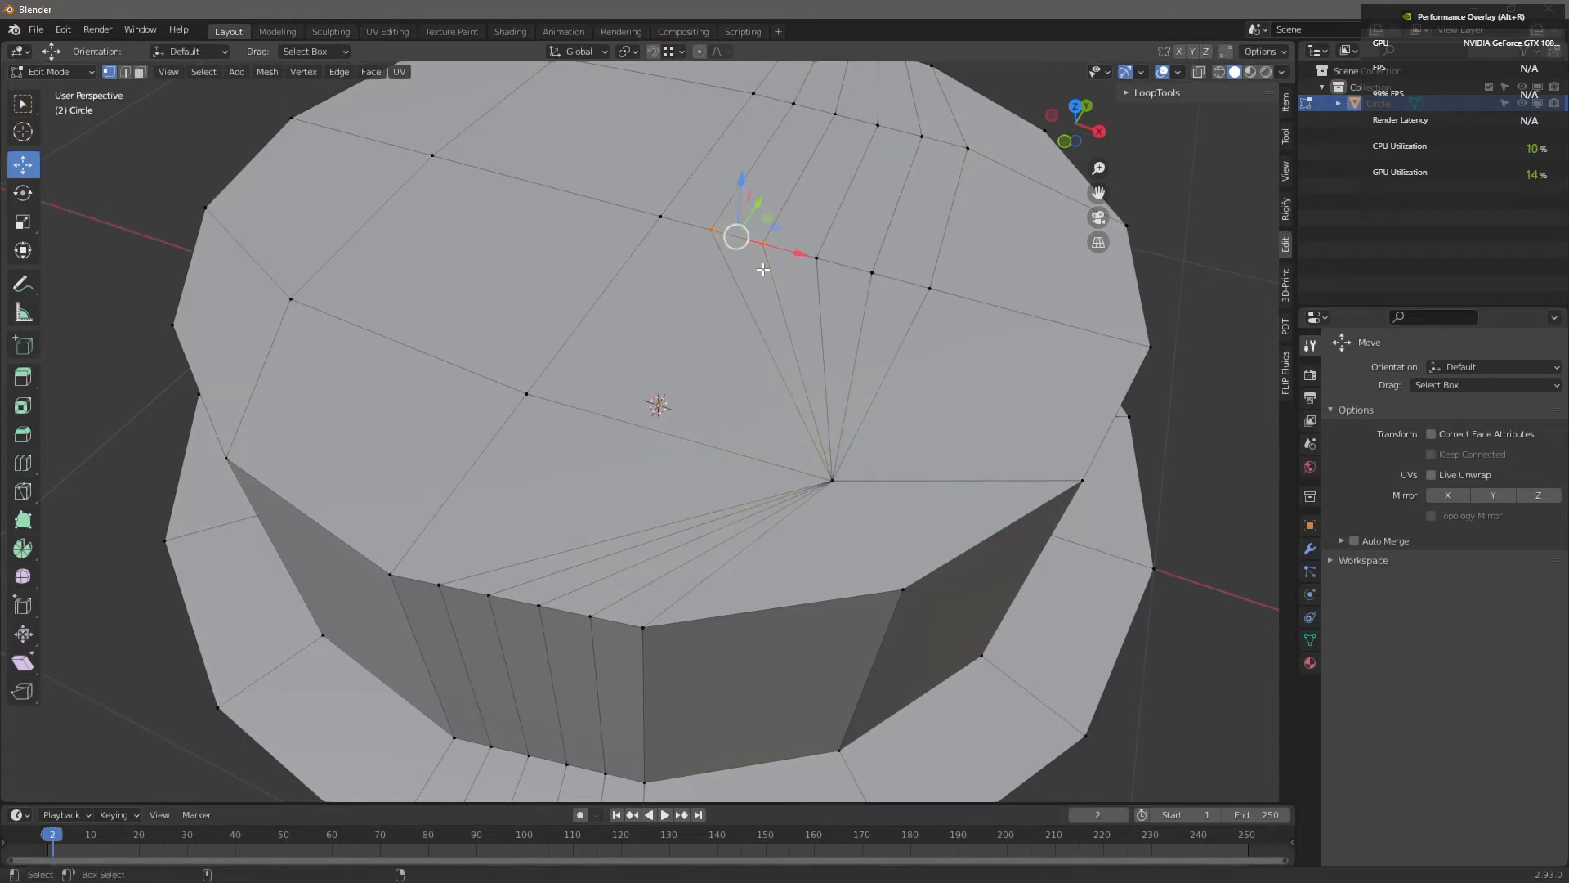
right_click(762, 247)
mouse_move(749, 374)
left_click(831, 363)
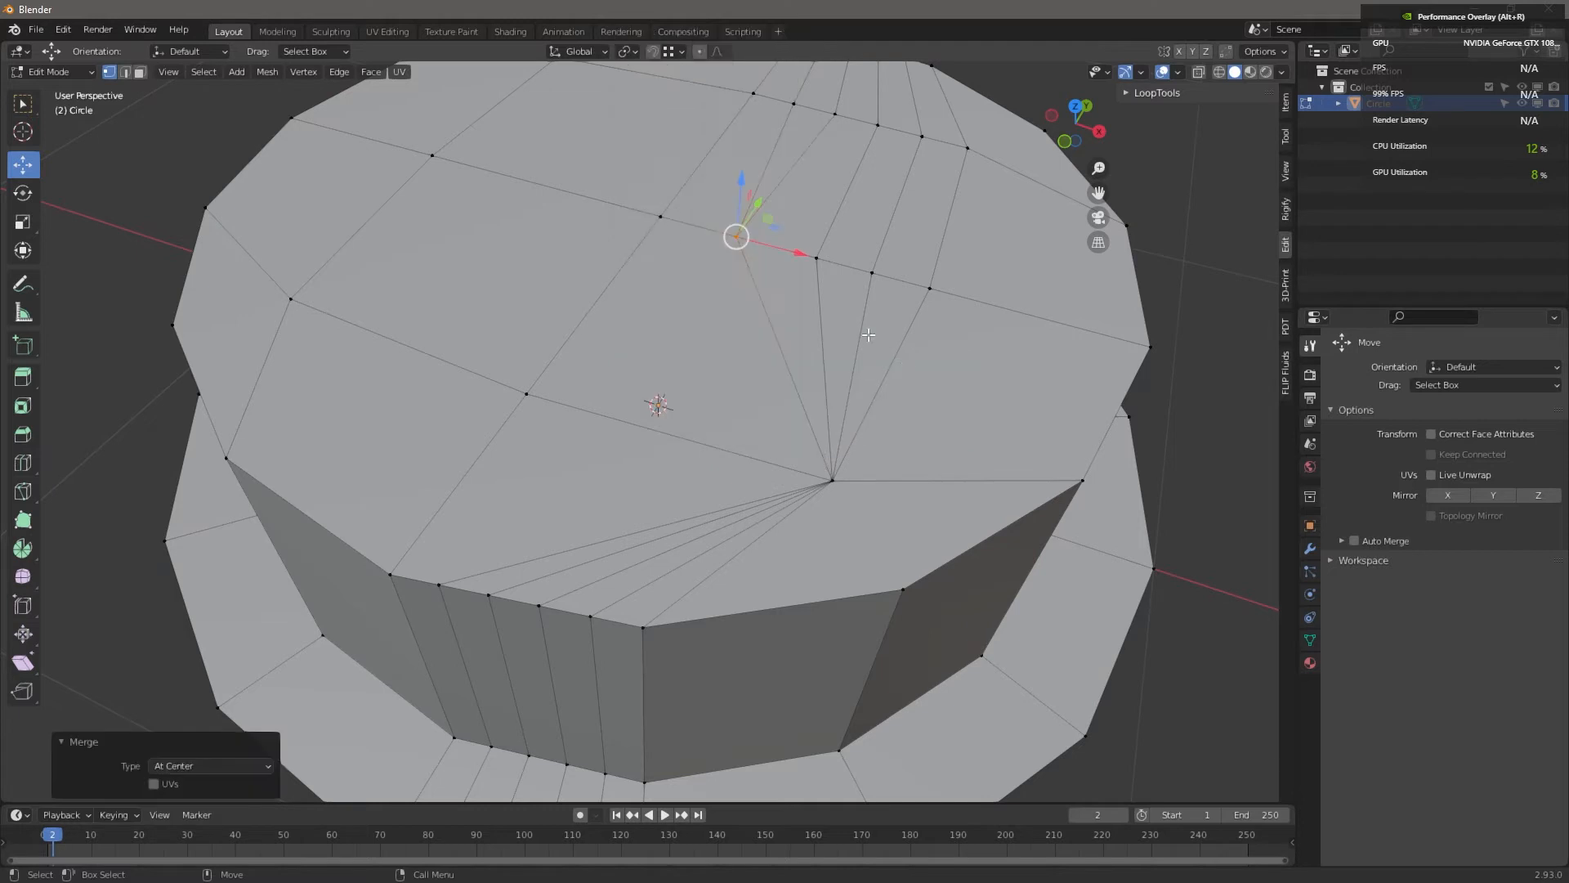
Merge the resulting vertex into the next one along the row using At Last, and bring up the Snap Vertices options
left_click(822, 260, "shift")
right_click(827, 261)
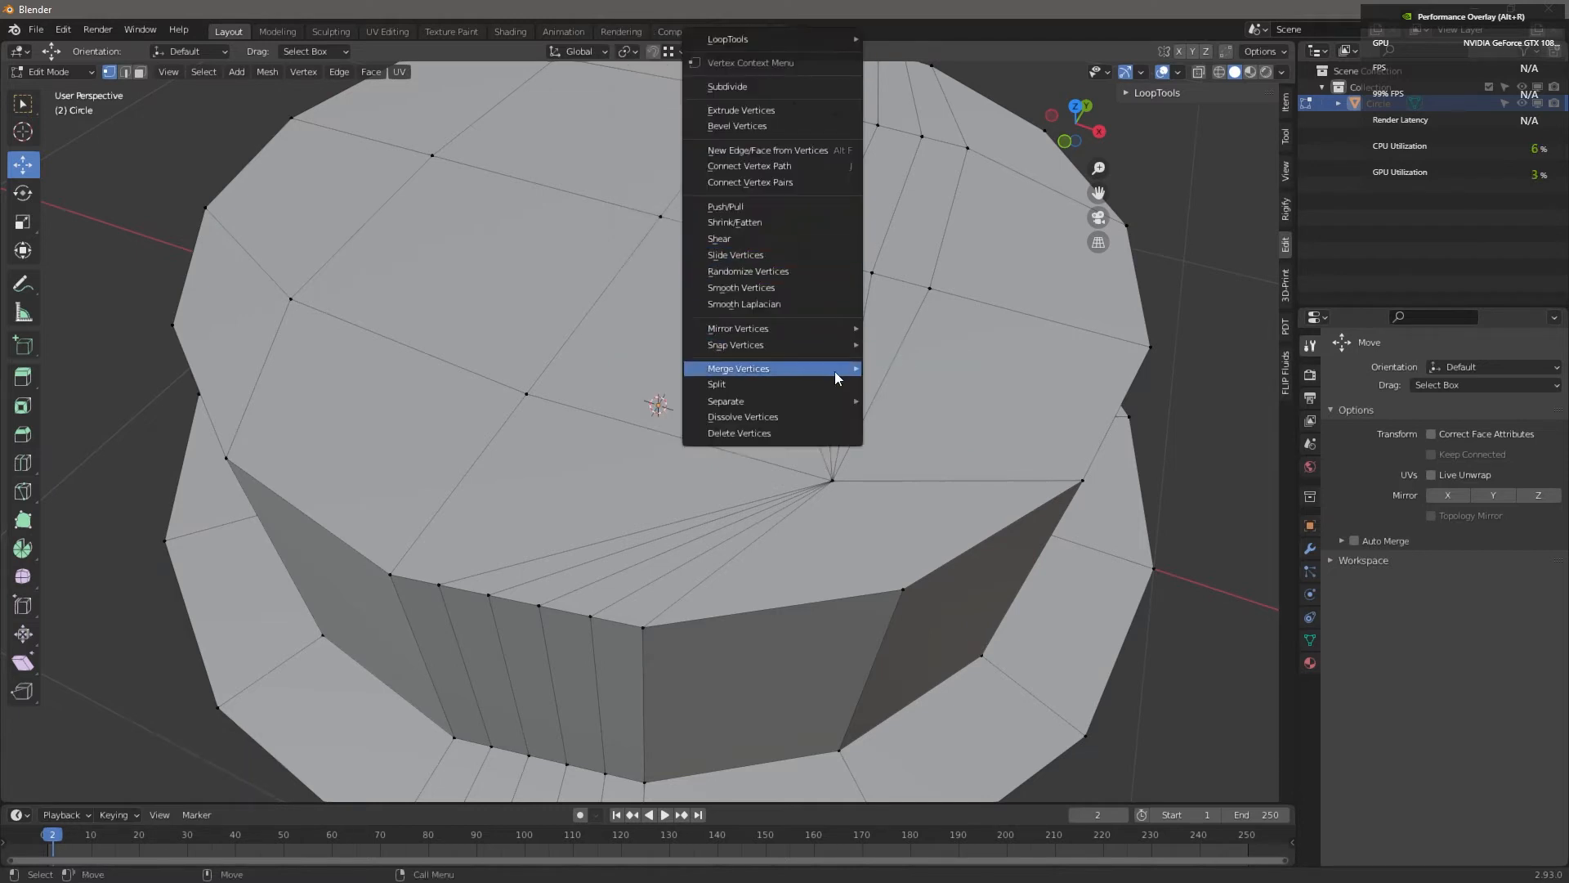
mouse_move(835, 369)
left_click(925, 440)
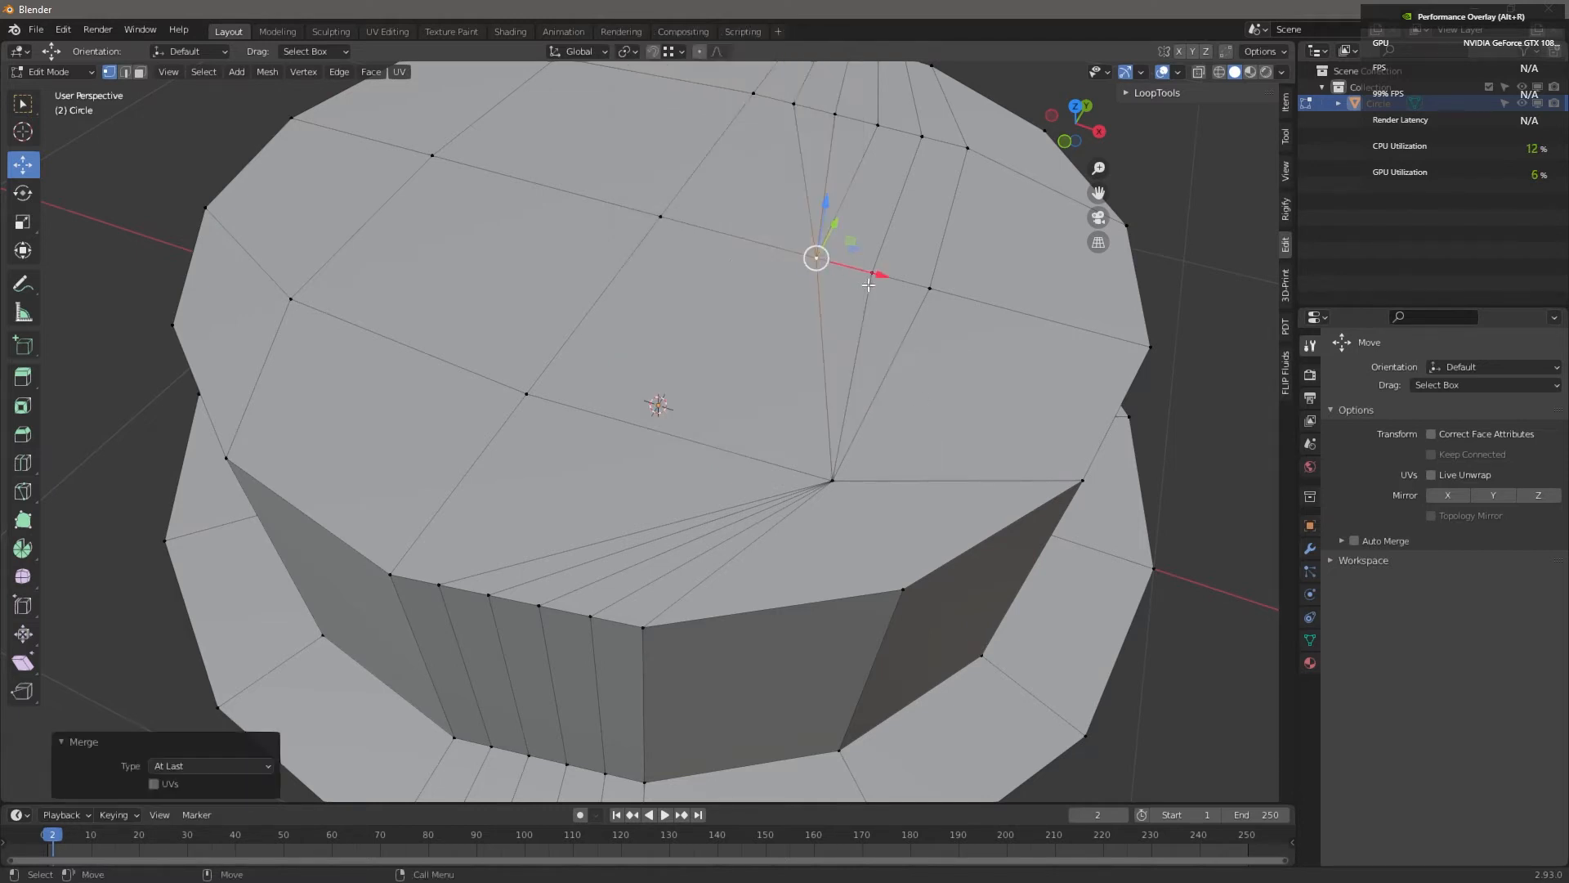
left_click(869, 280, "shift")
right_click(871, 294)
mouse_move(881, 347)
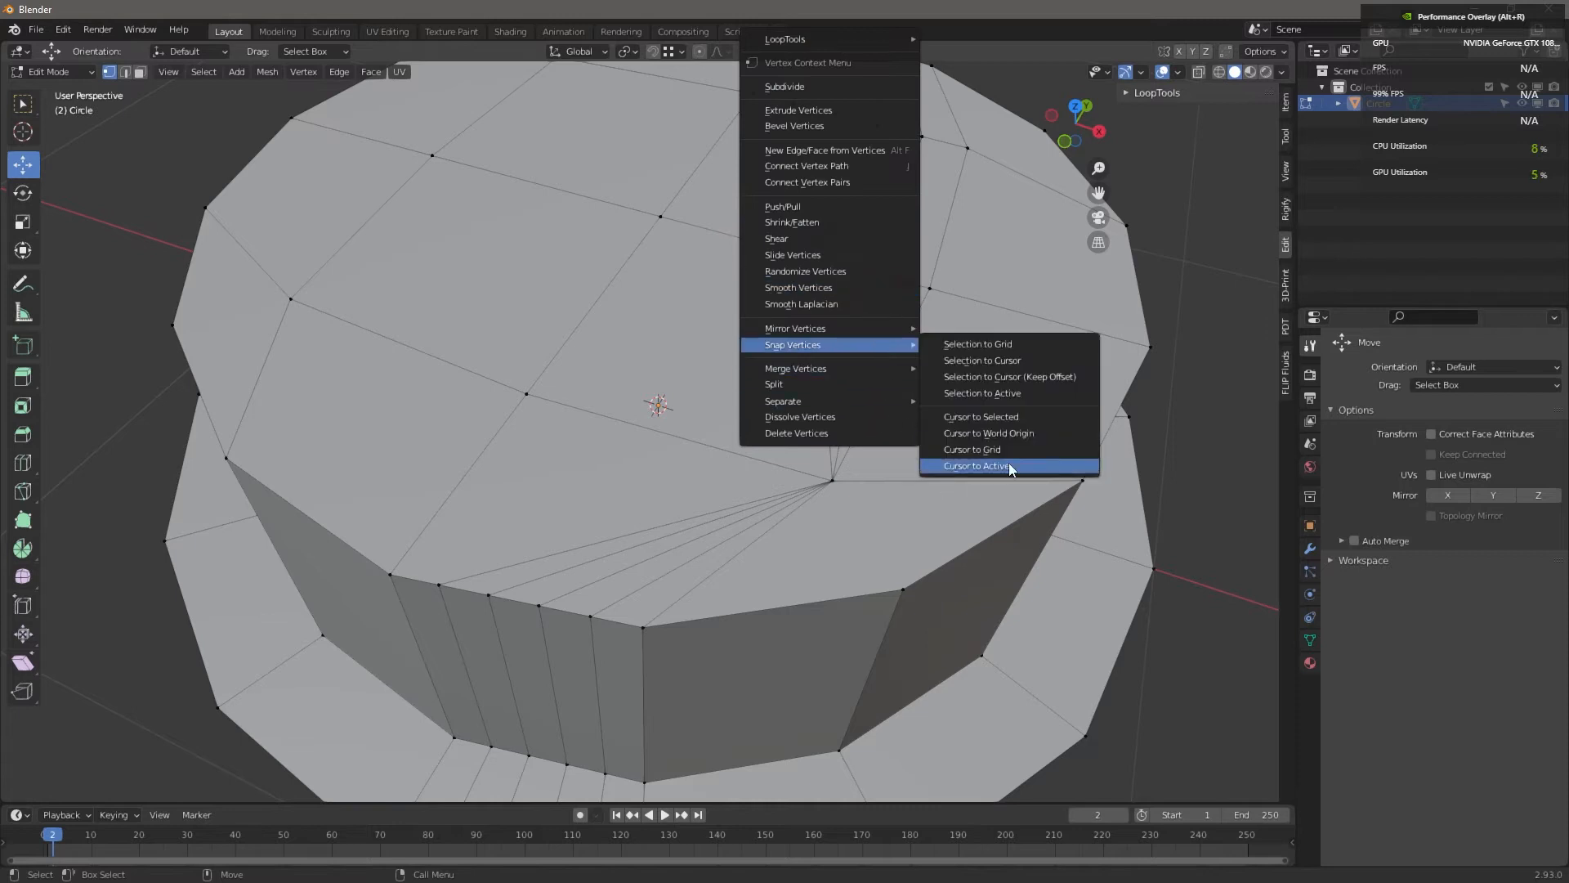
left_click(1008, 465)
scroll(691, 296, "up", 3)
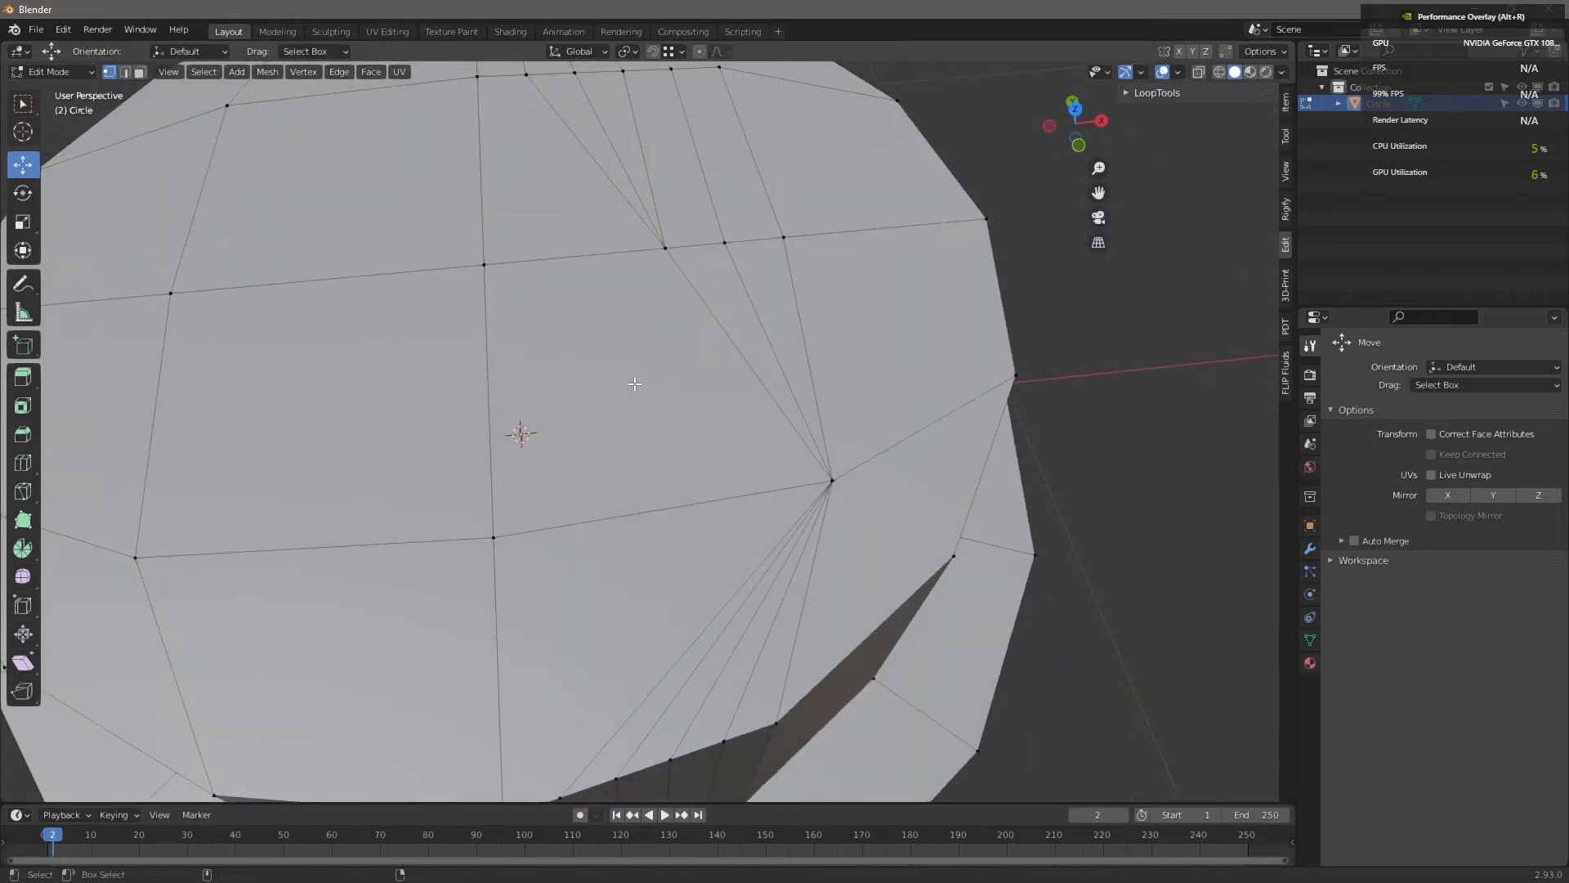
Undo the recent vertex merges and clear the selection
key("ctrl+z")
key("ctrl+z")
key("ctrl+z")
key("ctrl+z")
key("ctrl+z")
key("ctrl+z")
key("ctrl+z")
key("ctrl+z")
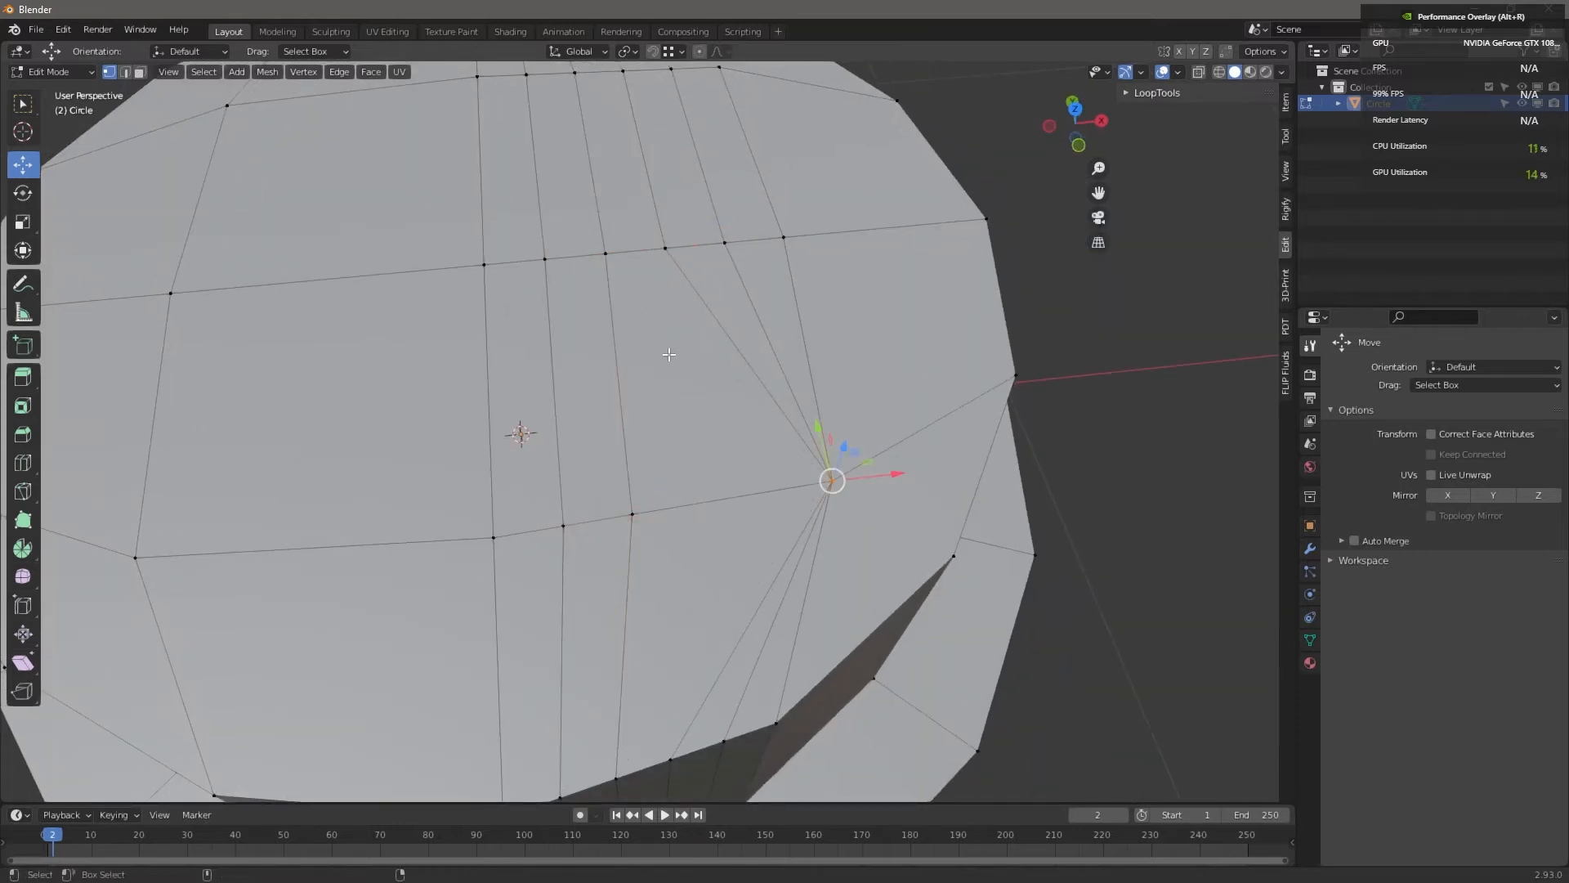
key("ctrl+z")
key("alt+a")
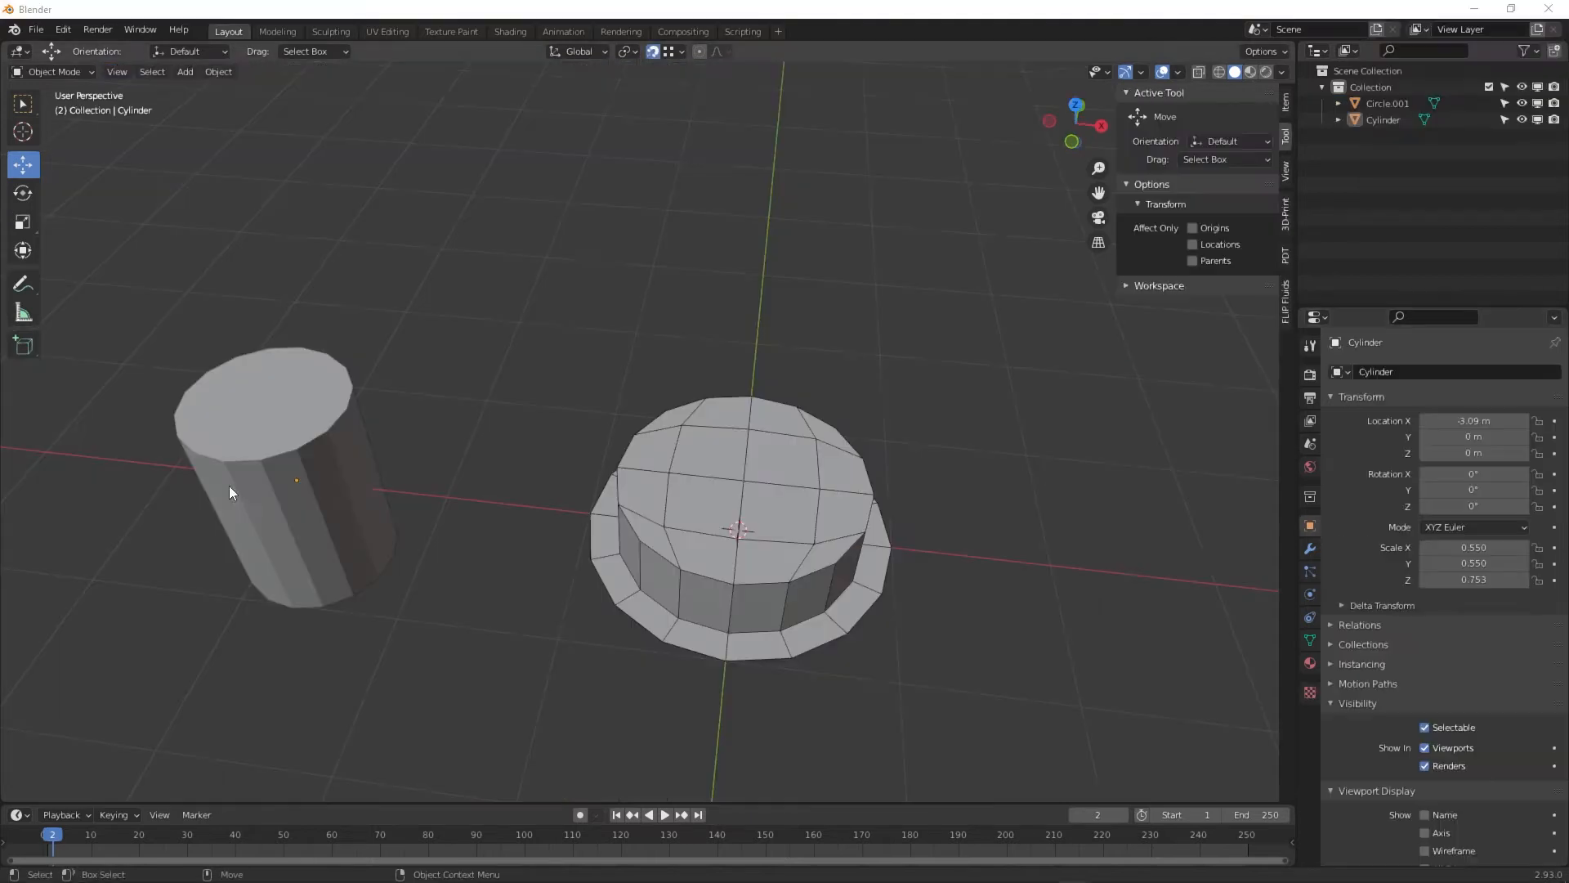
Check the cylinder's mesh in Edit Mode and centre the cylinder on the extruded disc with Location X 0 m
left_click(314, 471)
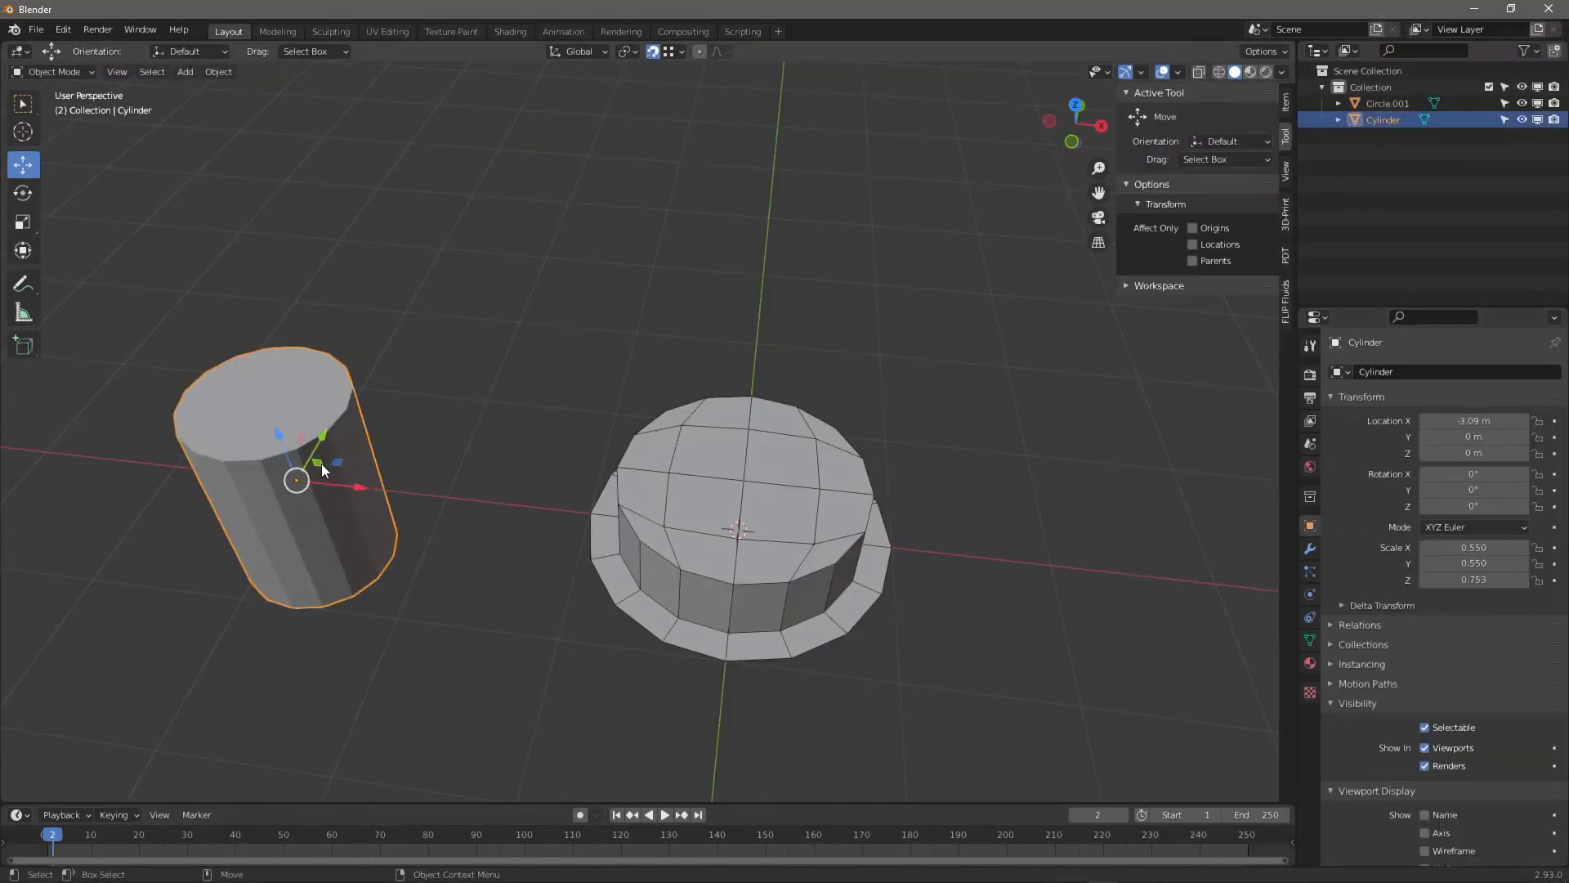
key("Tab")
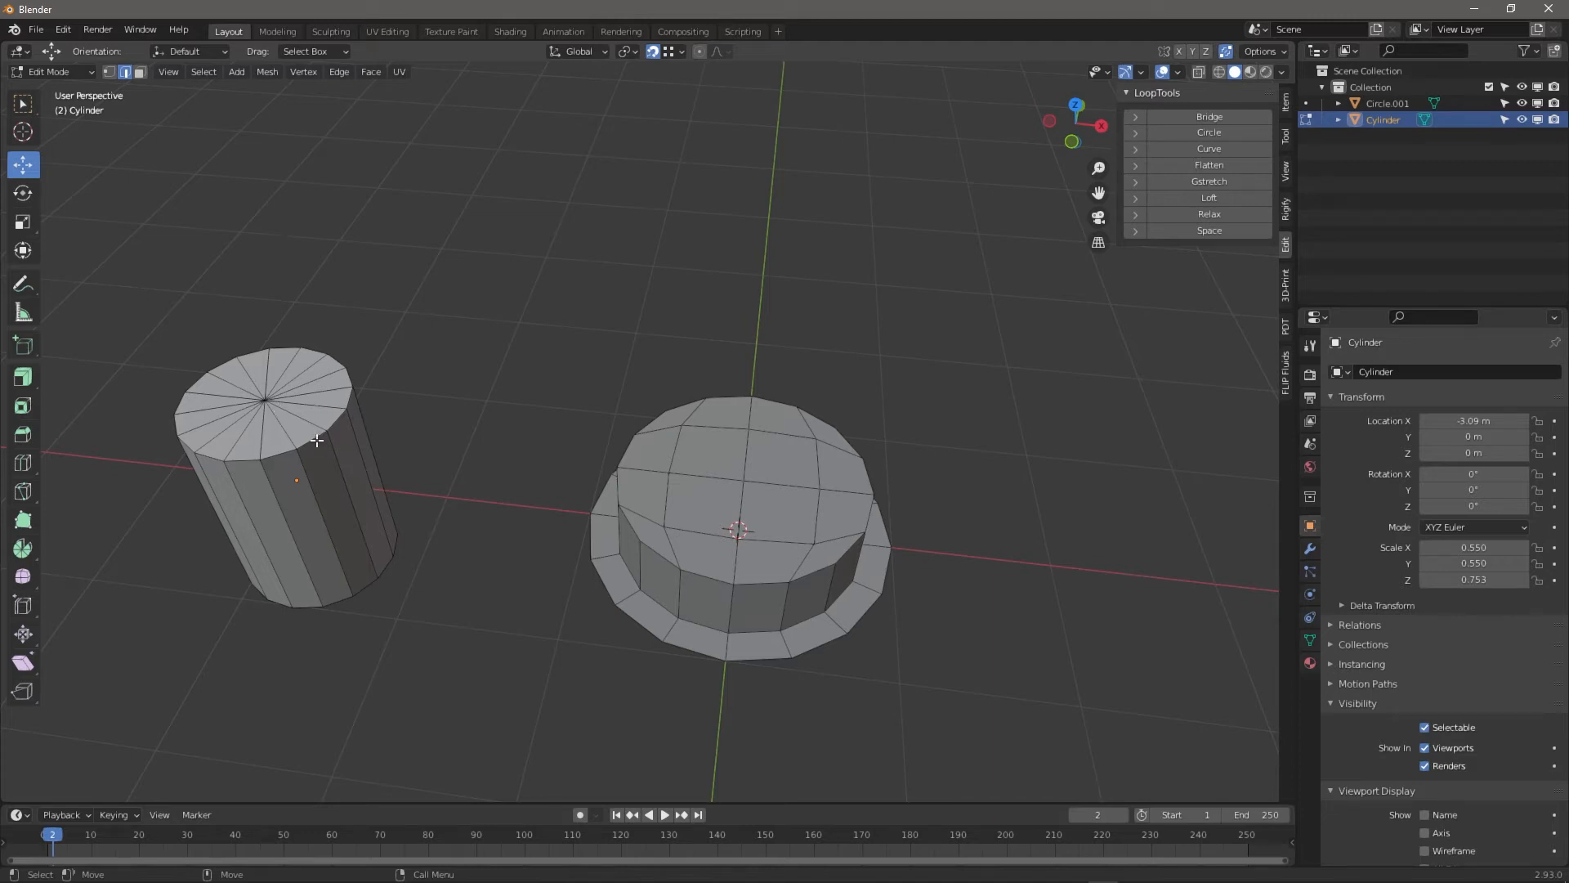
key("Tab")
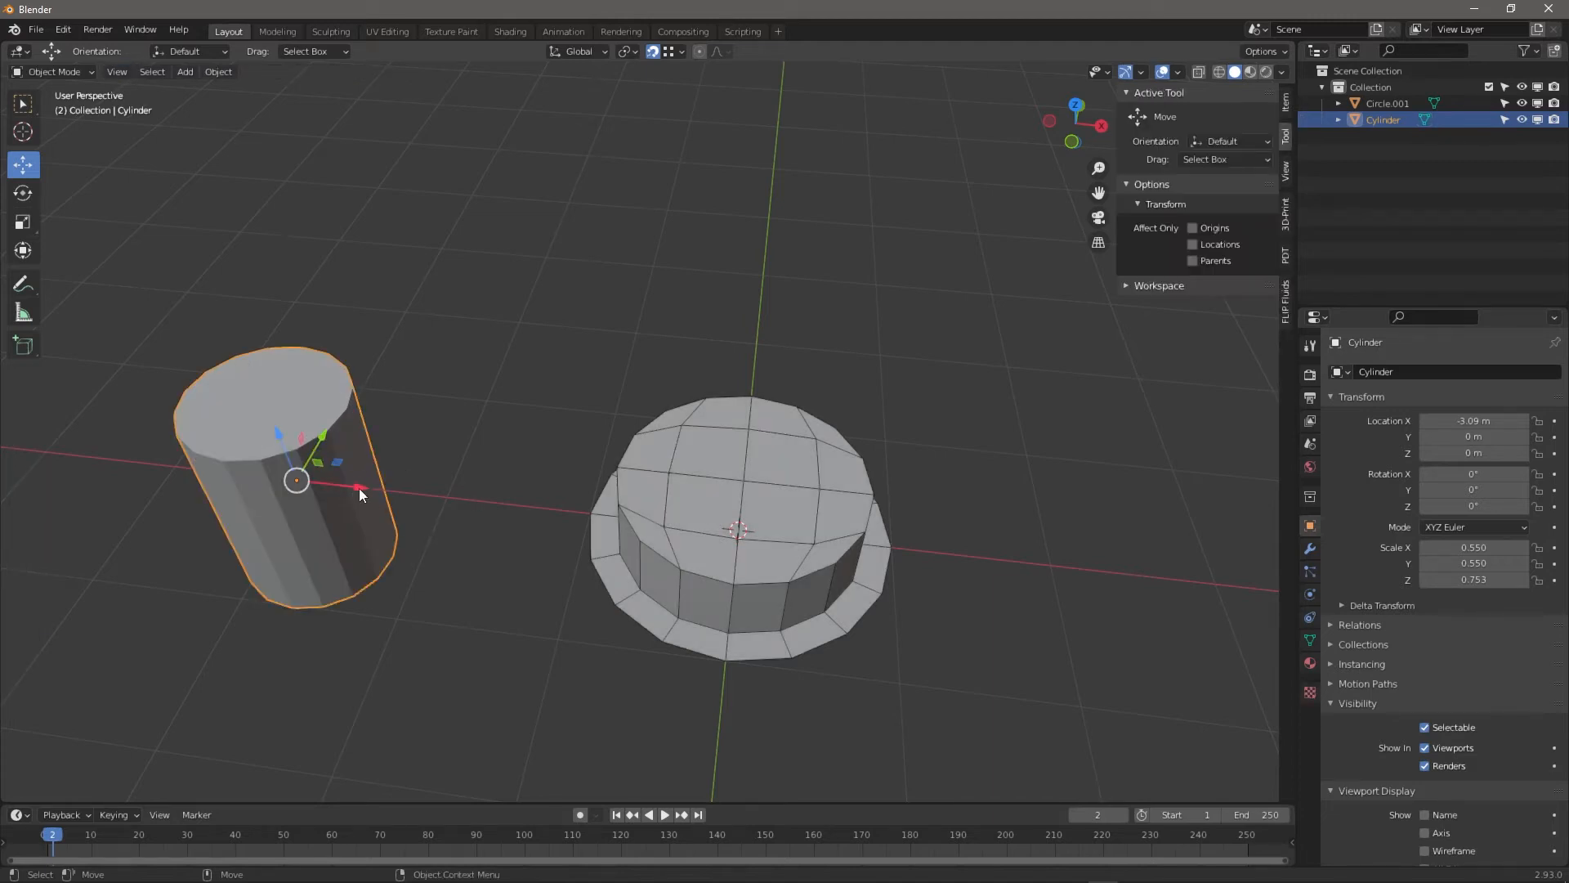
left_click_drag(360, 487, 854, 551)
middle_click_drag(854, 551, 727, 477)
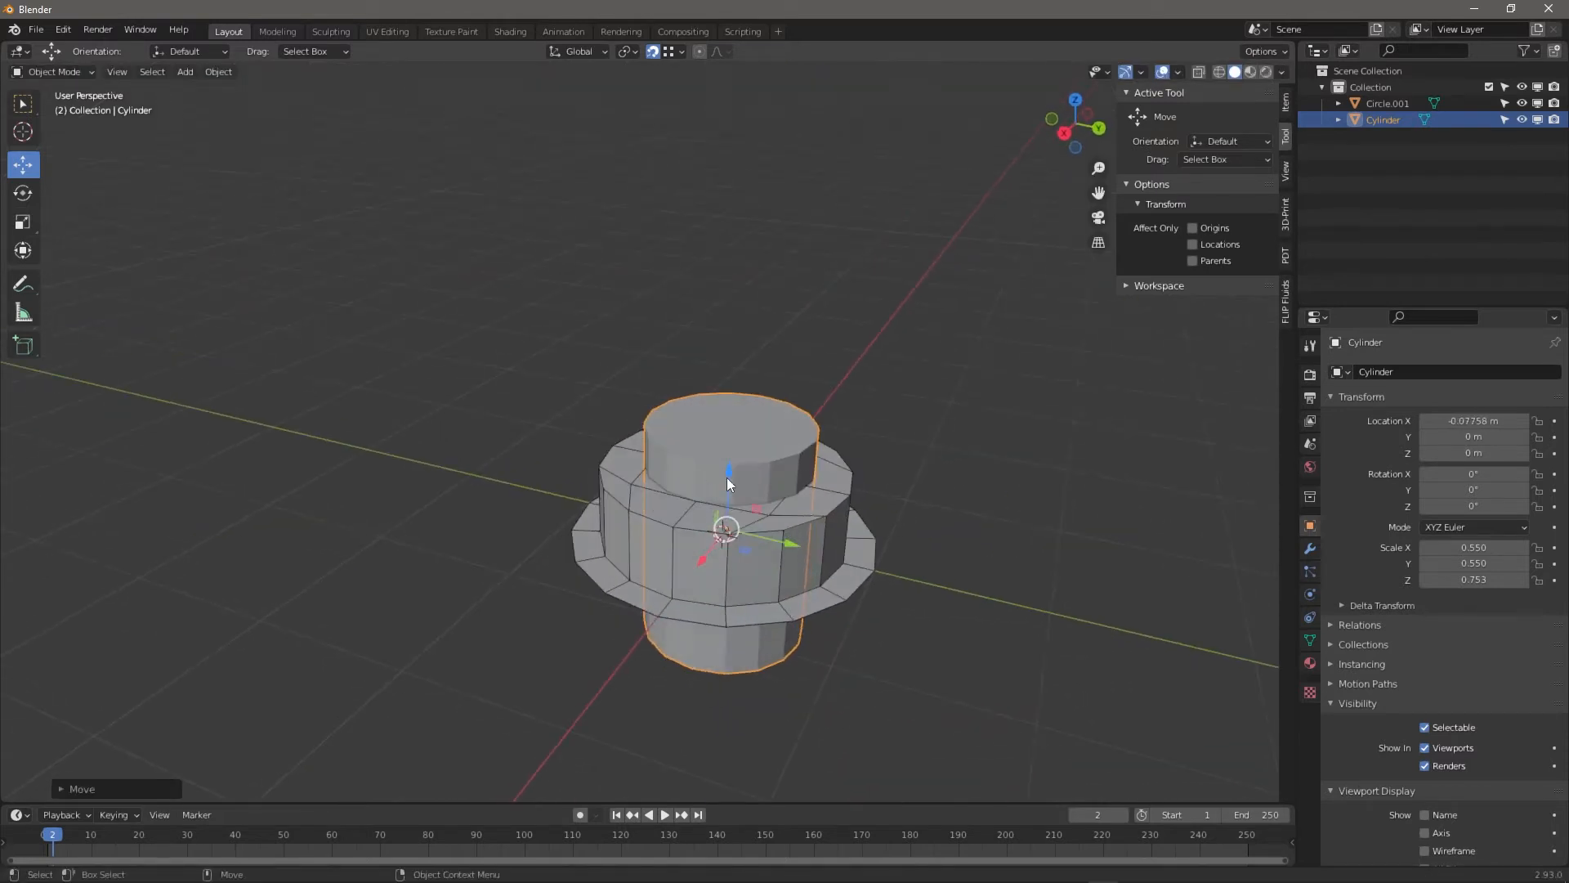
left_click(1476, 420)
type("0")
key("Return")
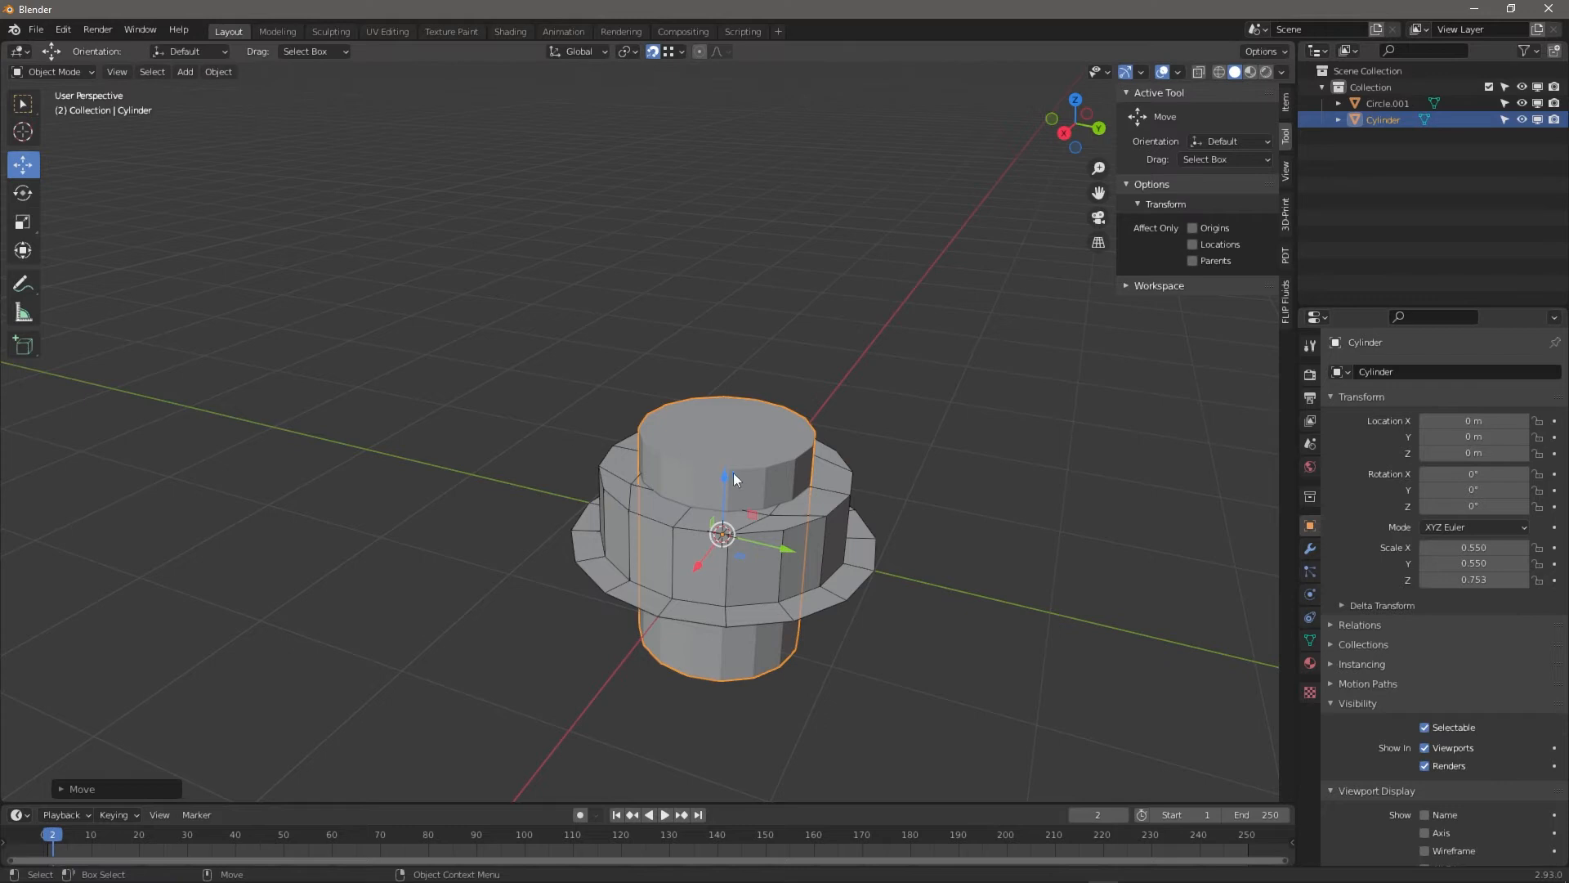
Raise the cylinder along Z onto the top of the extruded disc, and select the disc object
left_click_drag(733, 479, 733, 330)
left_click(786, 560)
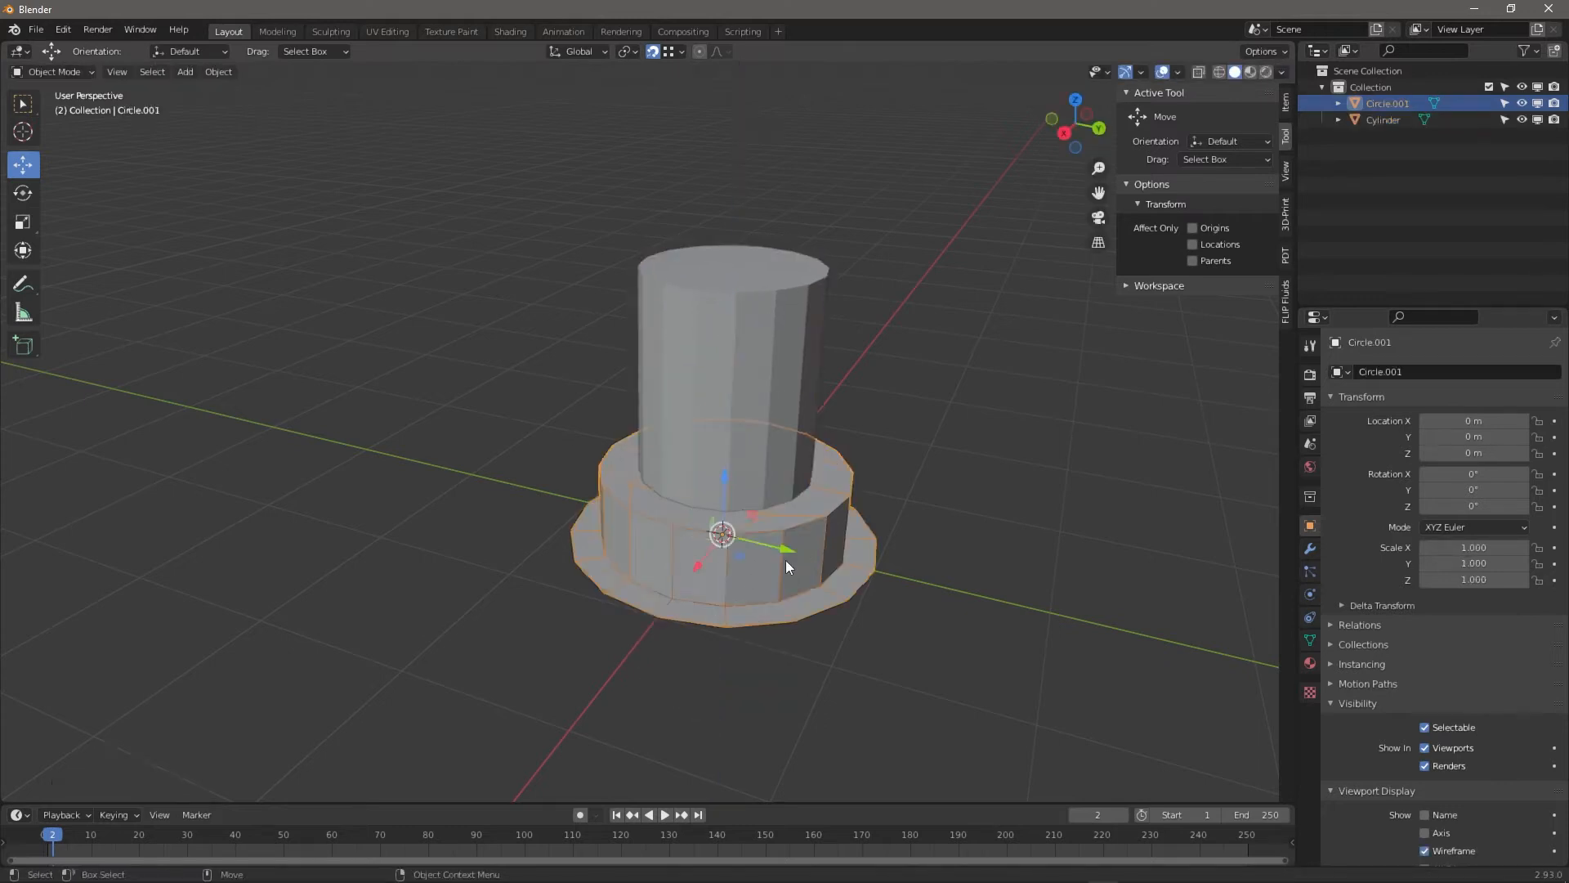
Add a Boolean modifier to the extruded disc and pick the cylinder as its operand object
middle_click_drag(786, 561, 1370, 560)
left_click(1310, 549)
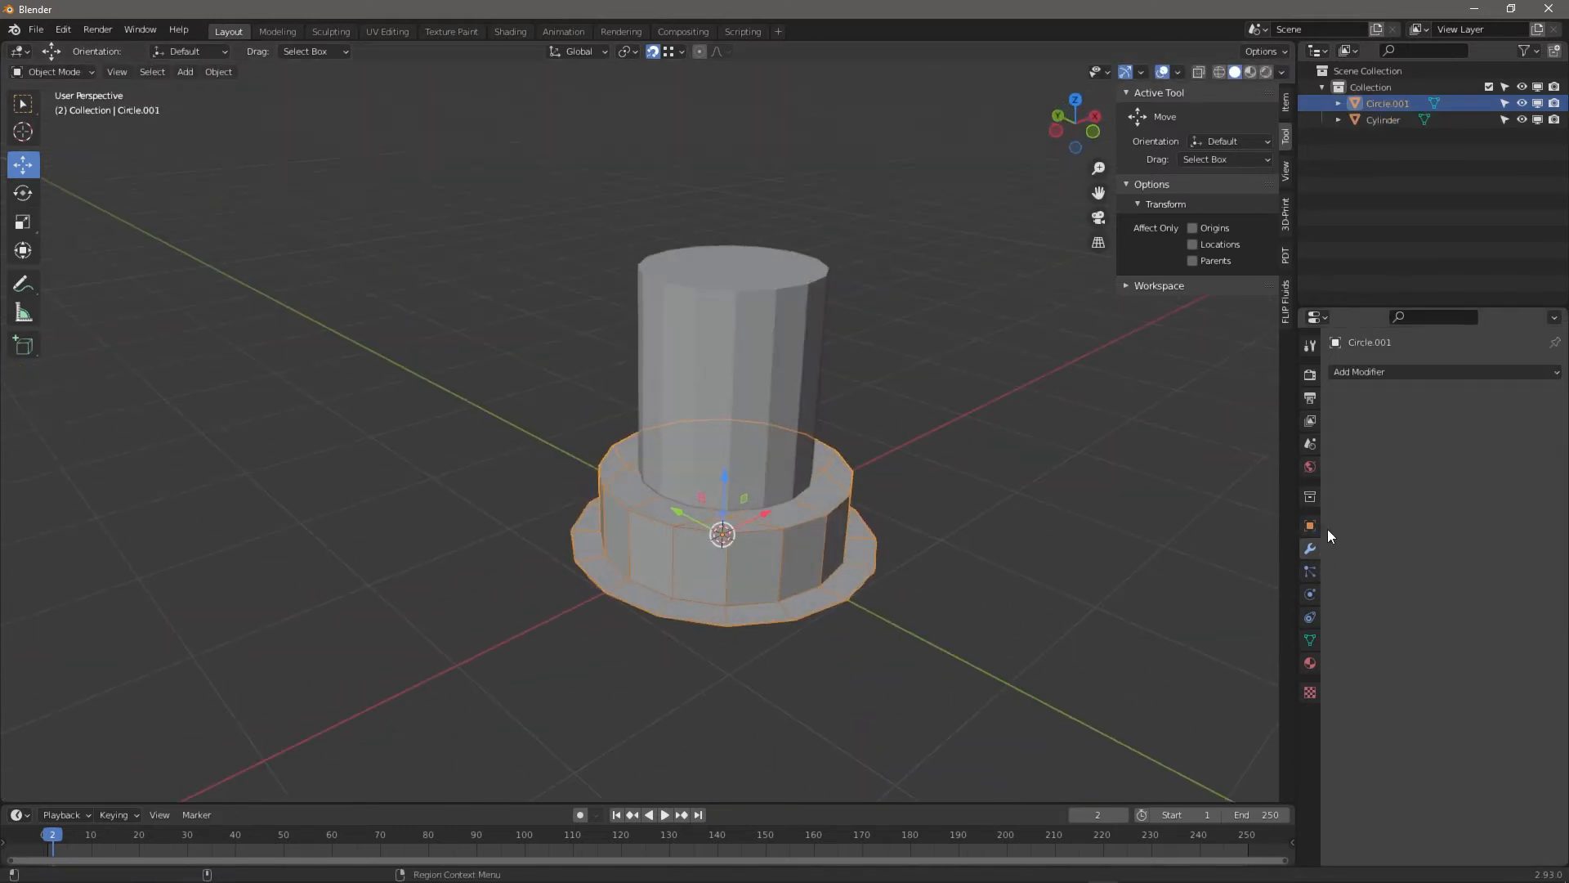
left_click(1442, 371)
left_click(1247, 455)
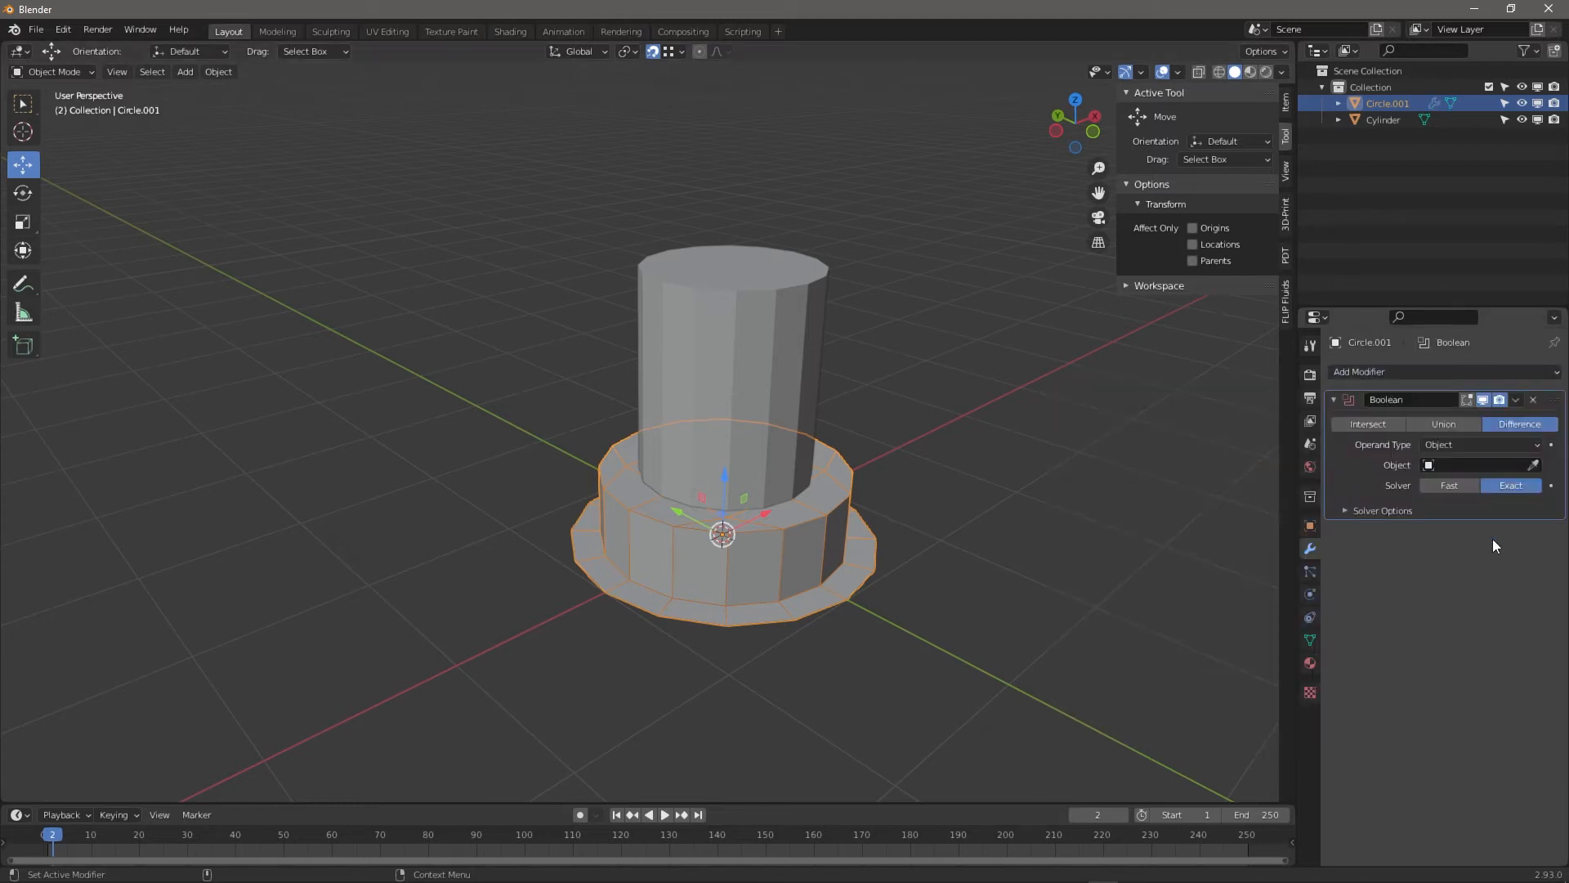
left_click(697, 404)
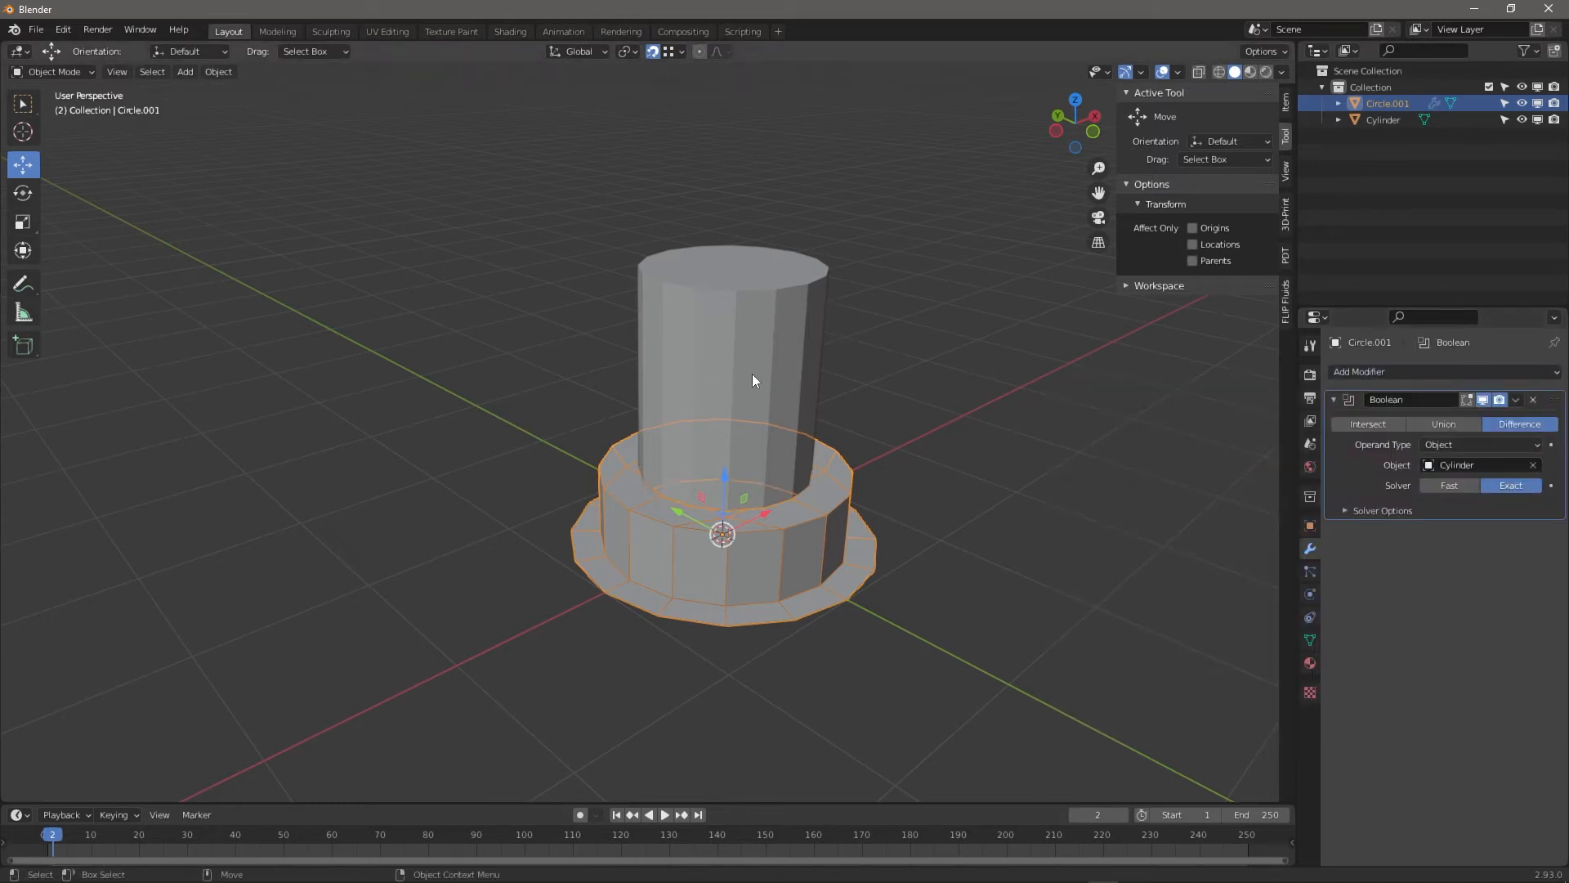
Set the cylinder's viewport Display As option to Wire
left_click(785, 327)
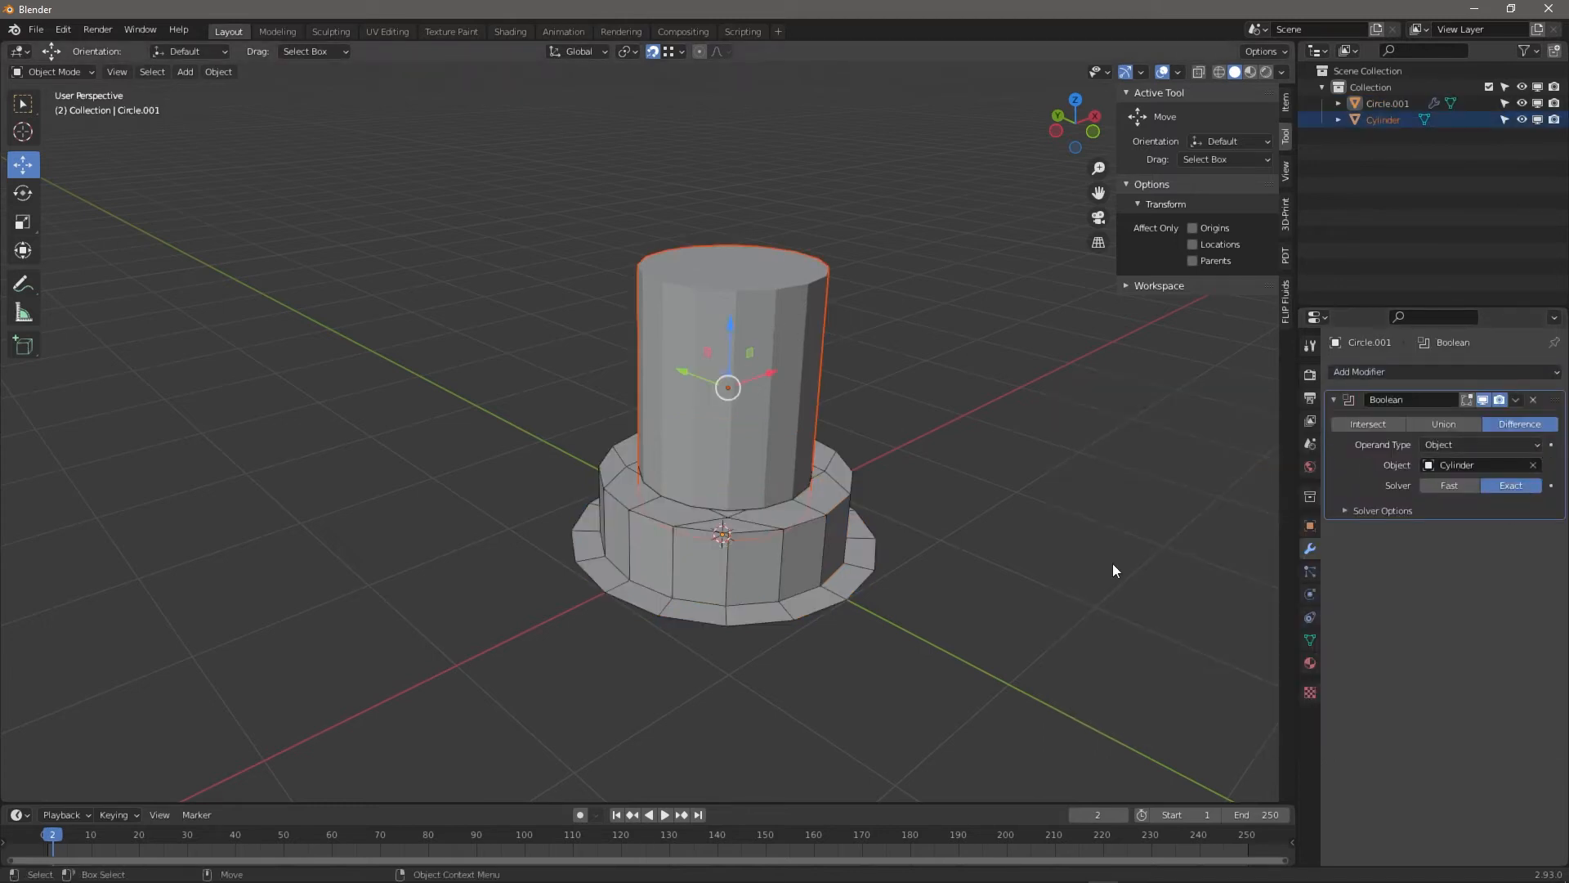
left_click(1308, 529)
scroll(1384, 762, "down", 4)
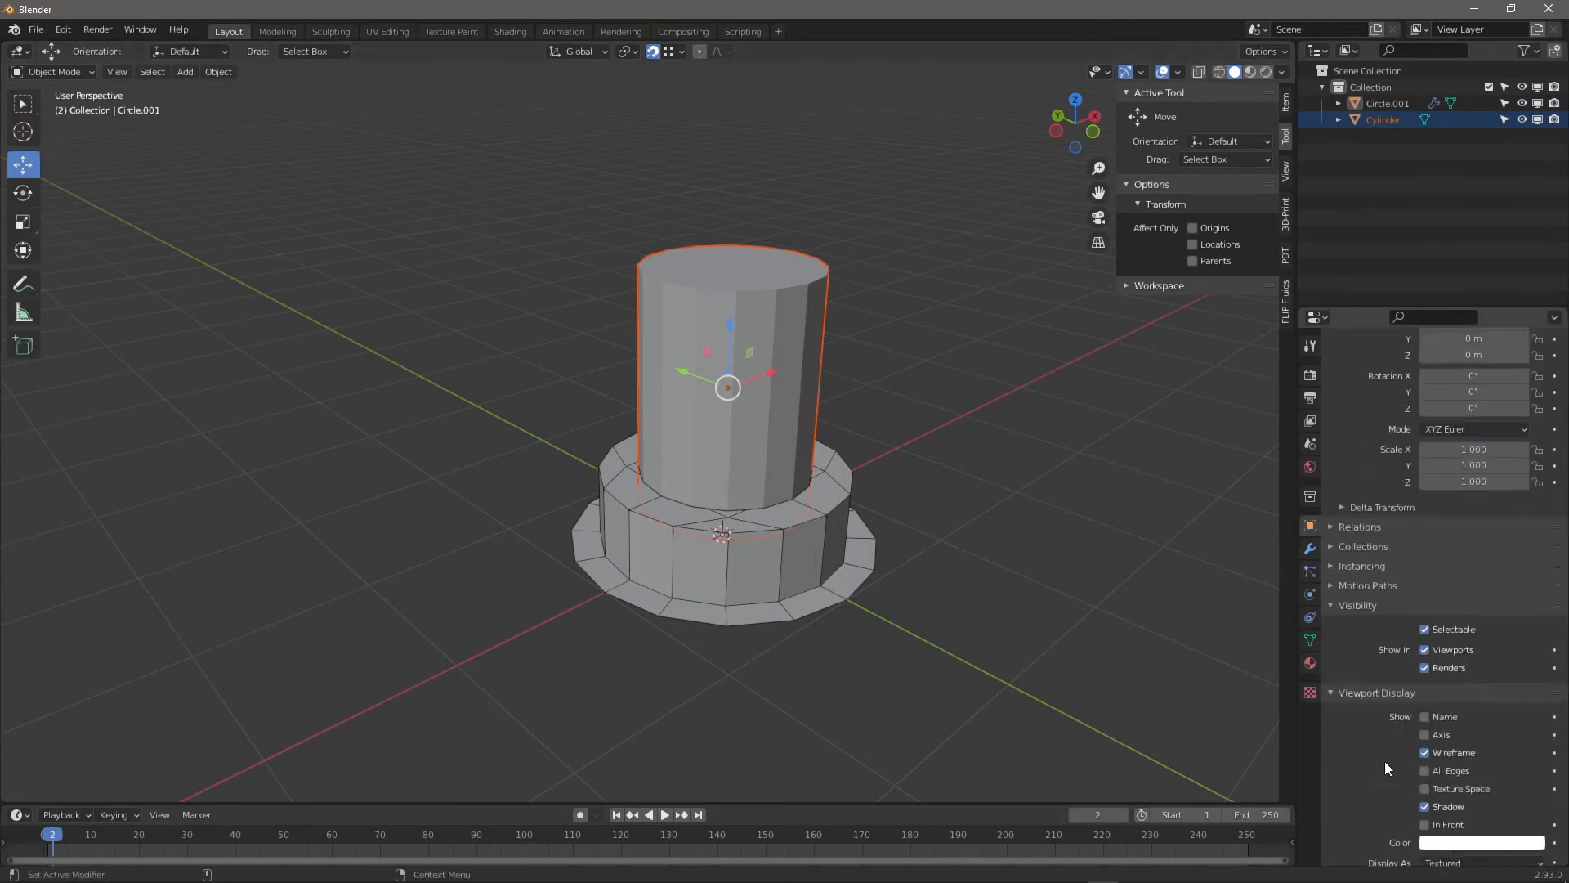
left_click(1444, 801)
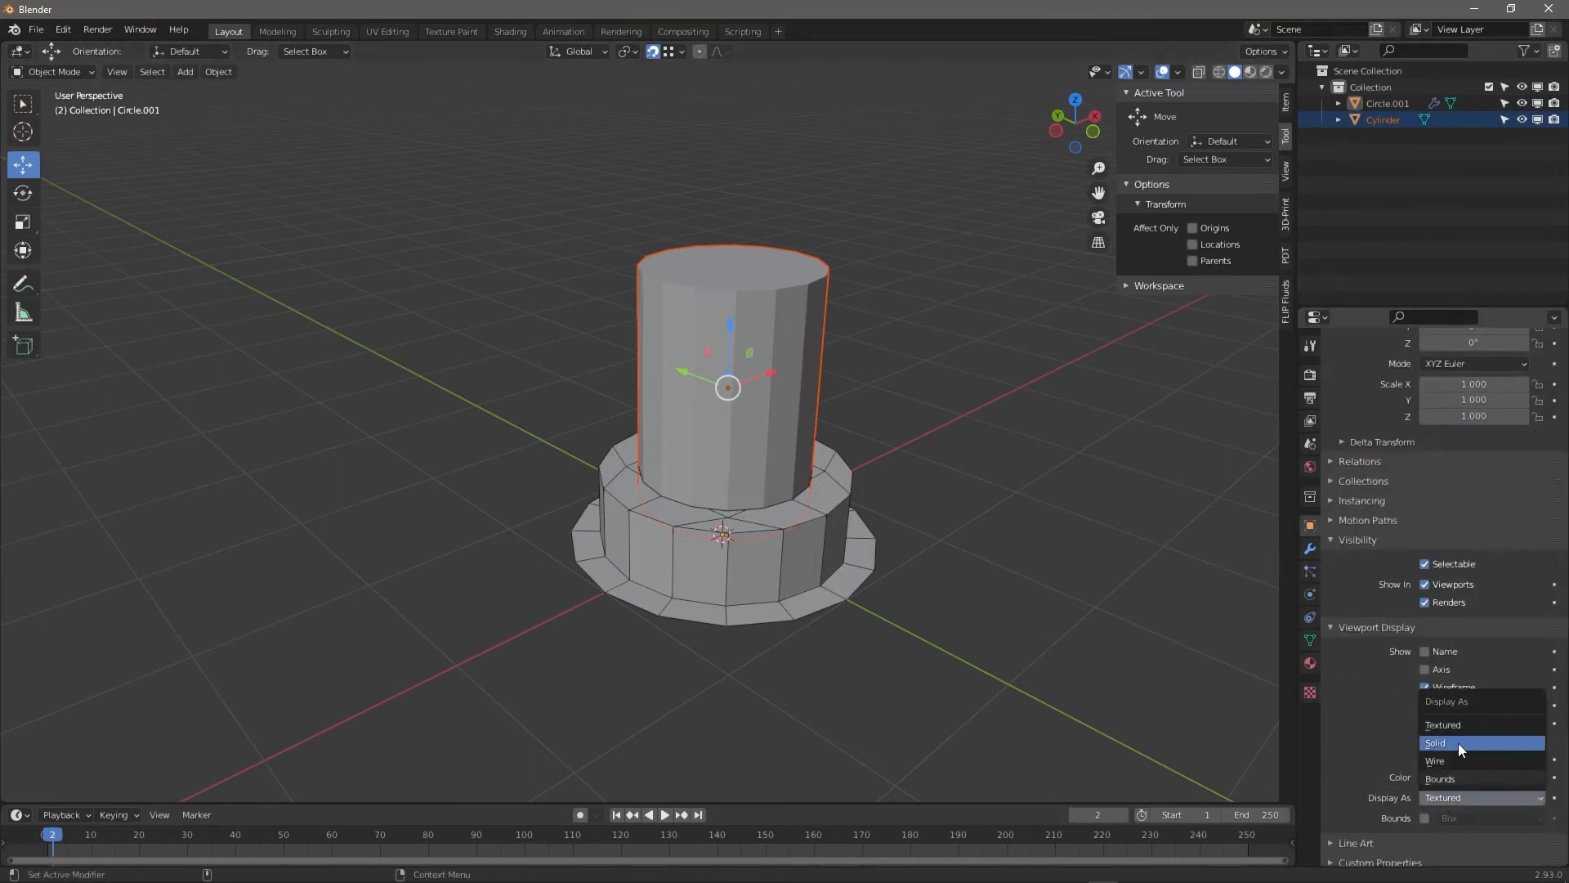
left_click(1458, 743)
key("ctrl+z")
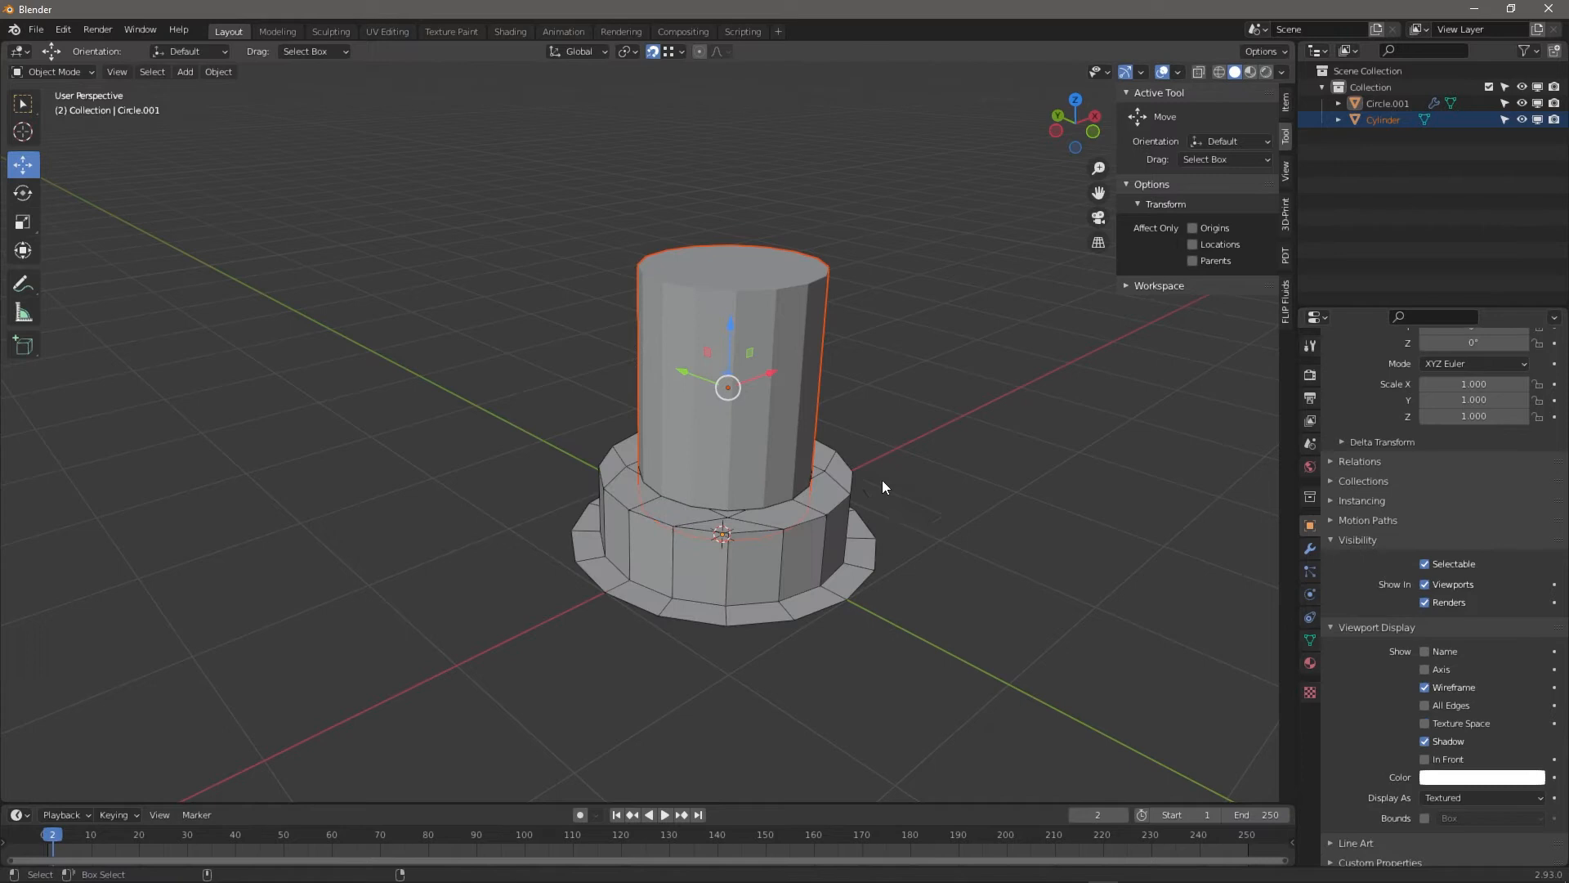
left_click(768, 336)
left_click(1455, 798)
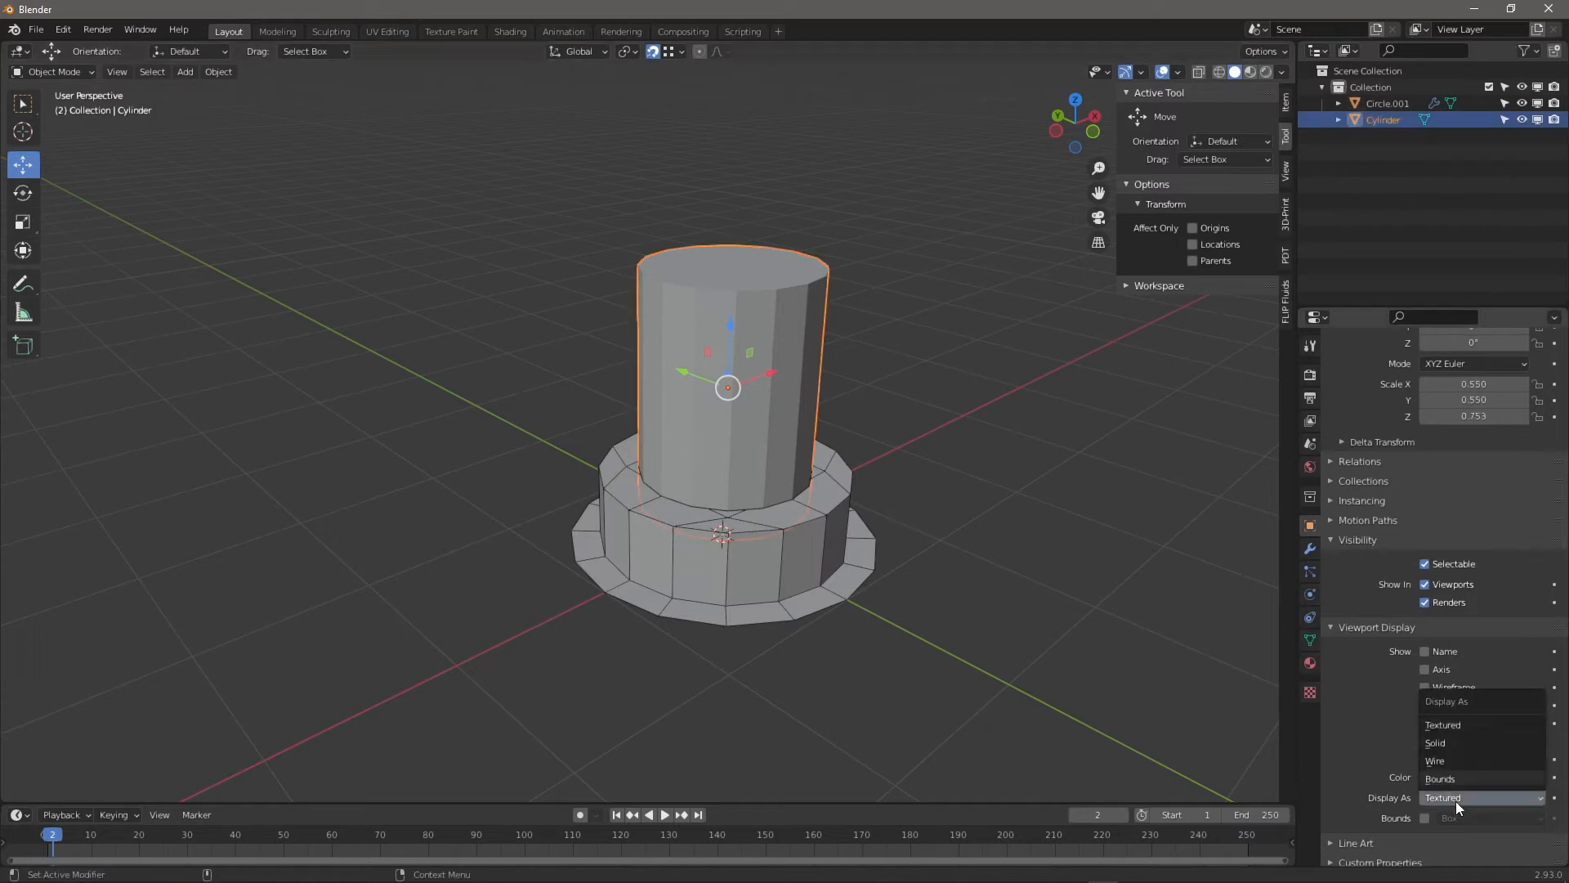
left_click(1463, 760)
Switch the disc's Boolean modifier to Union and its solver to Fast
left_click(829, 502)
left_click(823, 513)
mouse_move(822, 513)
middle_mouse_down()
mouse_move(961, 492)
mouse_move(908, 505)
middle_mouse_up()
scroll(779, 551, "up", 3)
left_click(1310, 550)
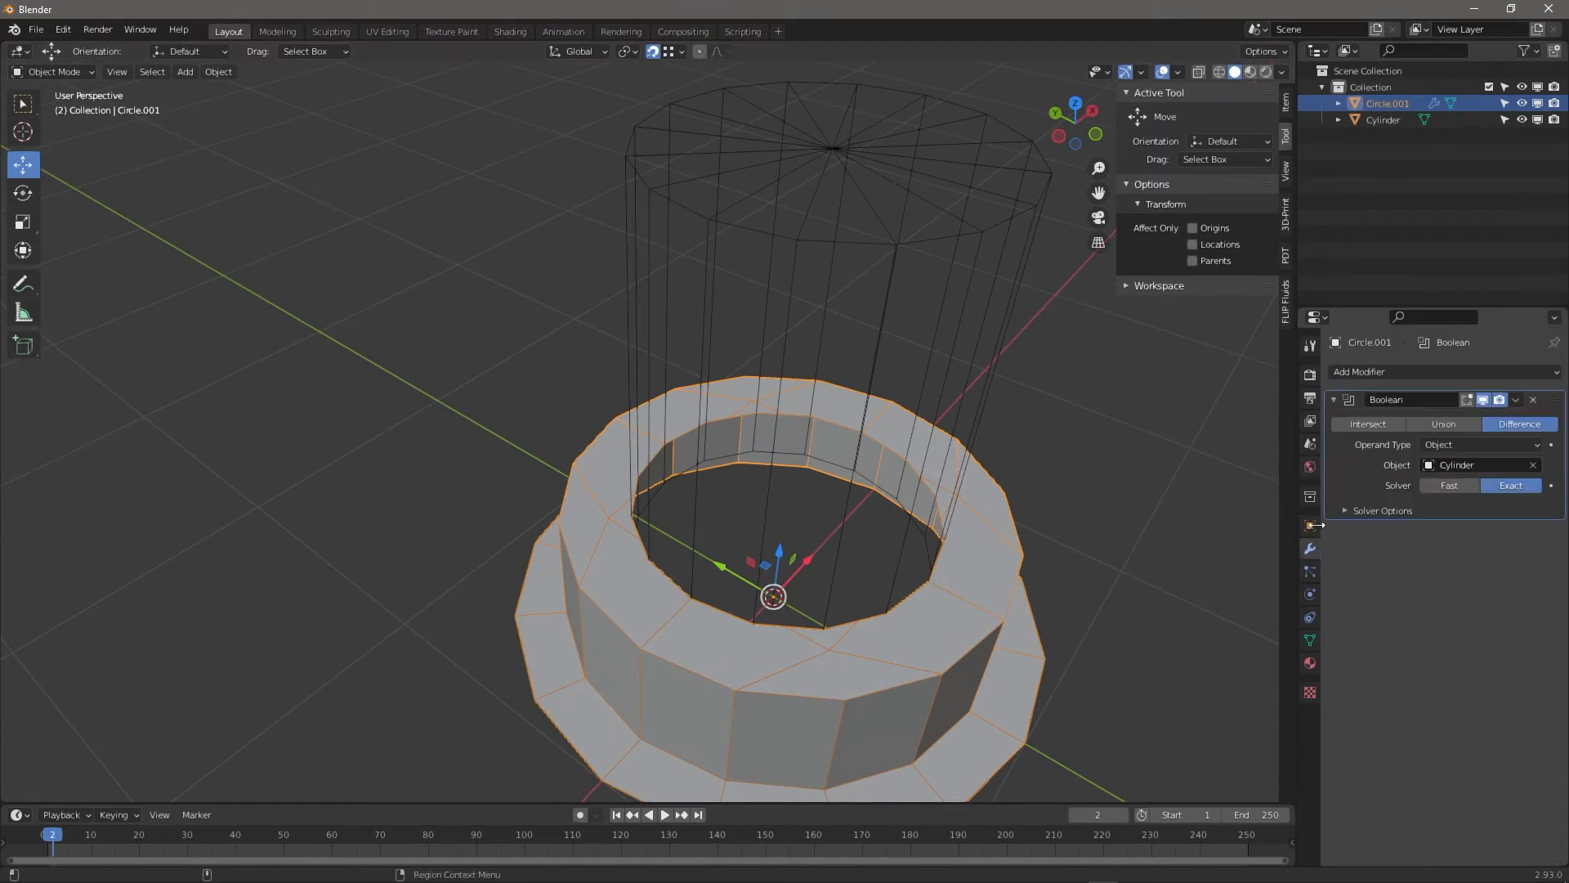
left_click(1464, 424)
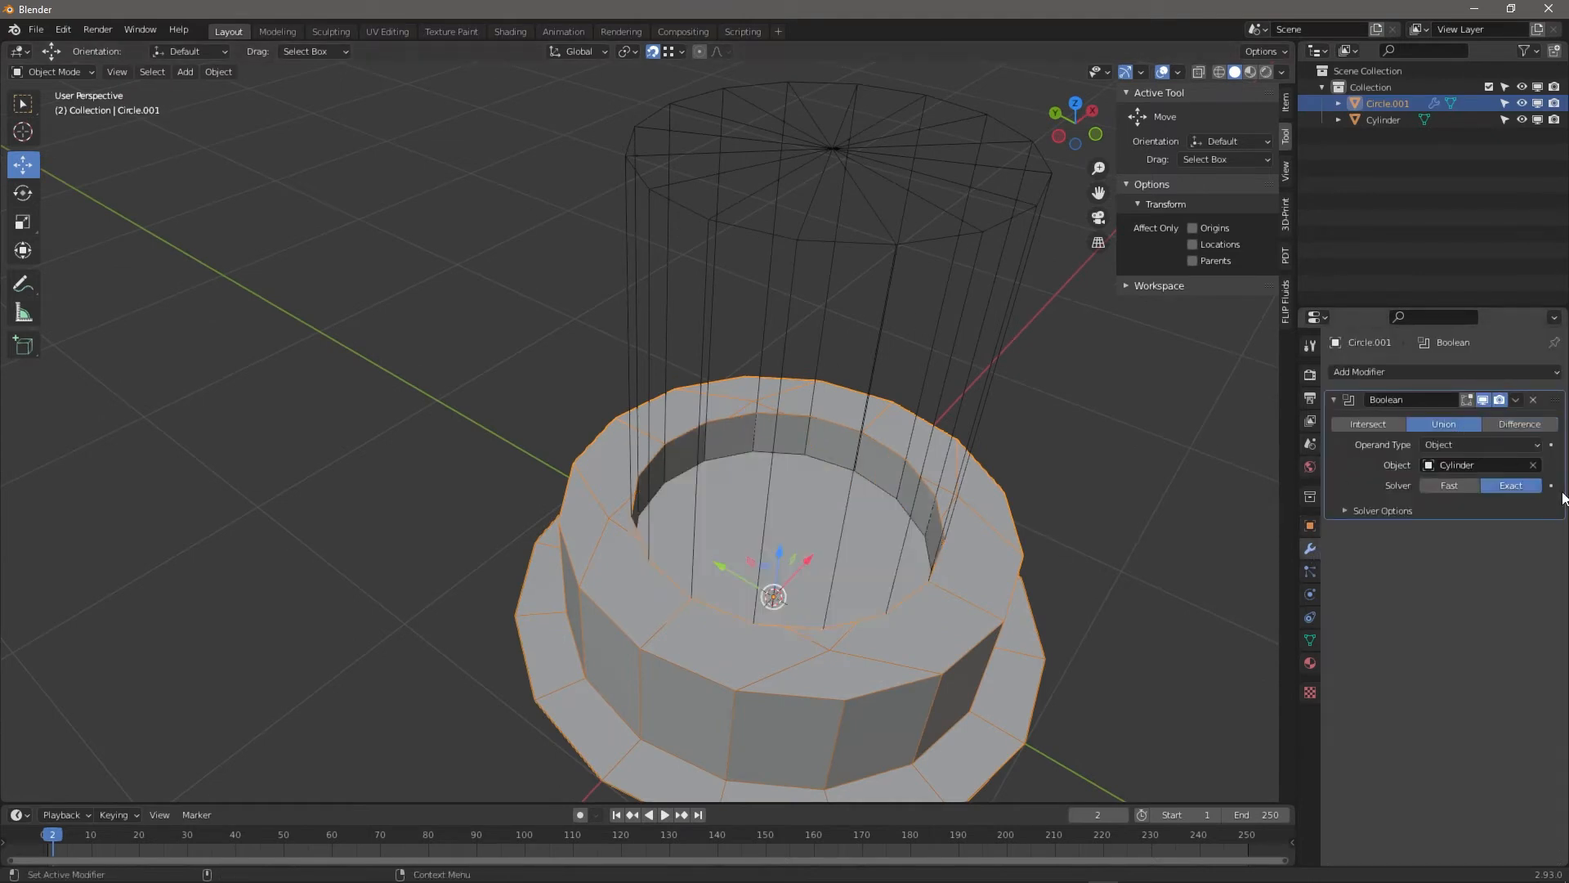
left_click(1441, 489)
scroll(835, 448, "down", 2)
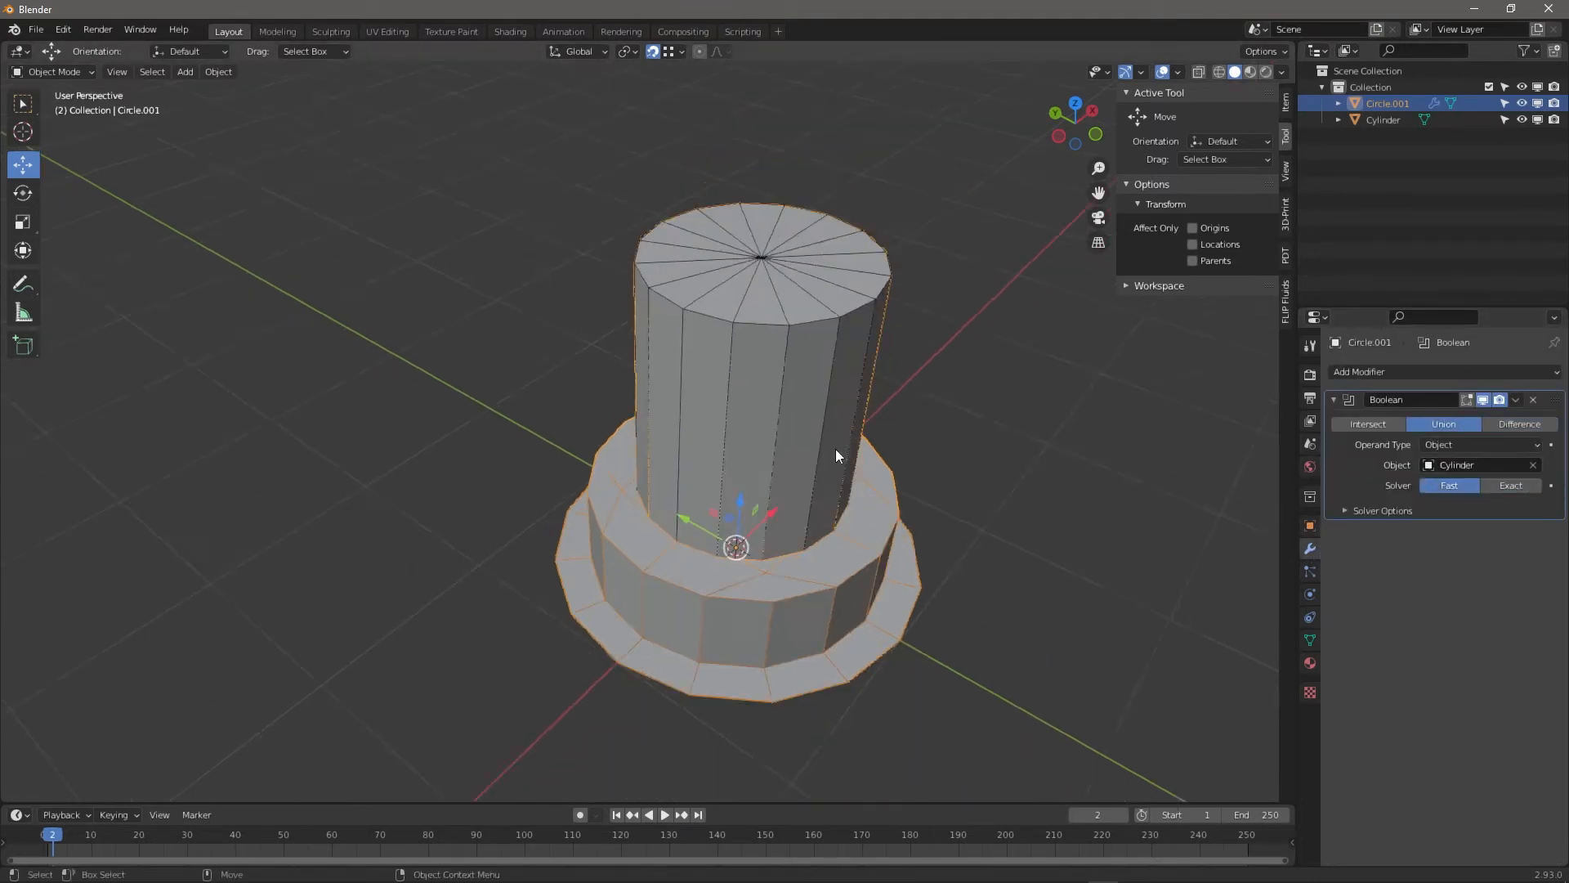
middle_click_drag(836, 449, 819, 519)
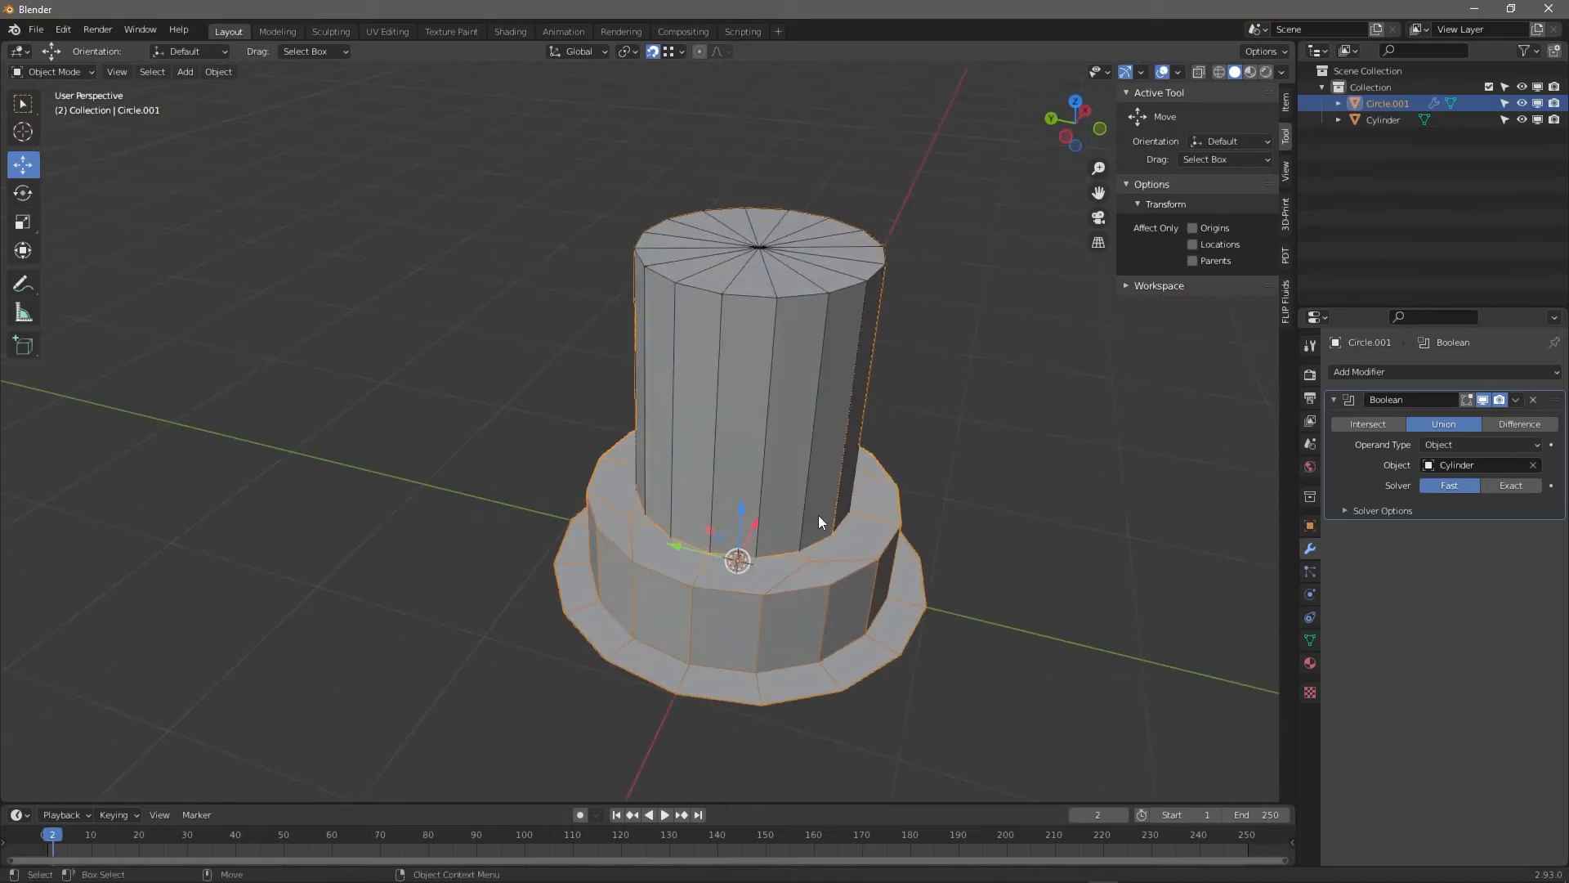
Apply the disc's Boolean modifier and inspect the joint between the disc and the cylinder
left_click(1516, 400)
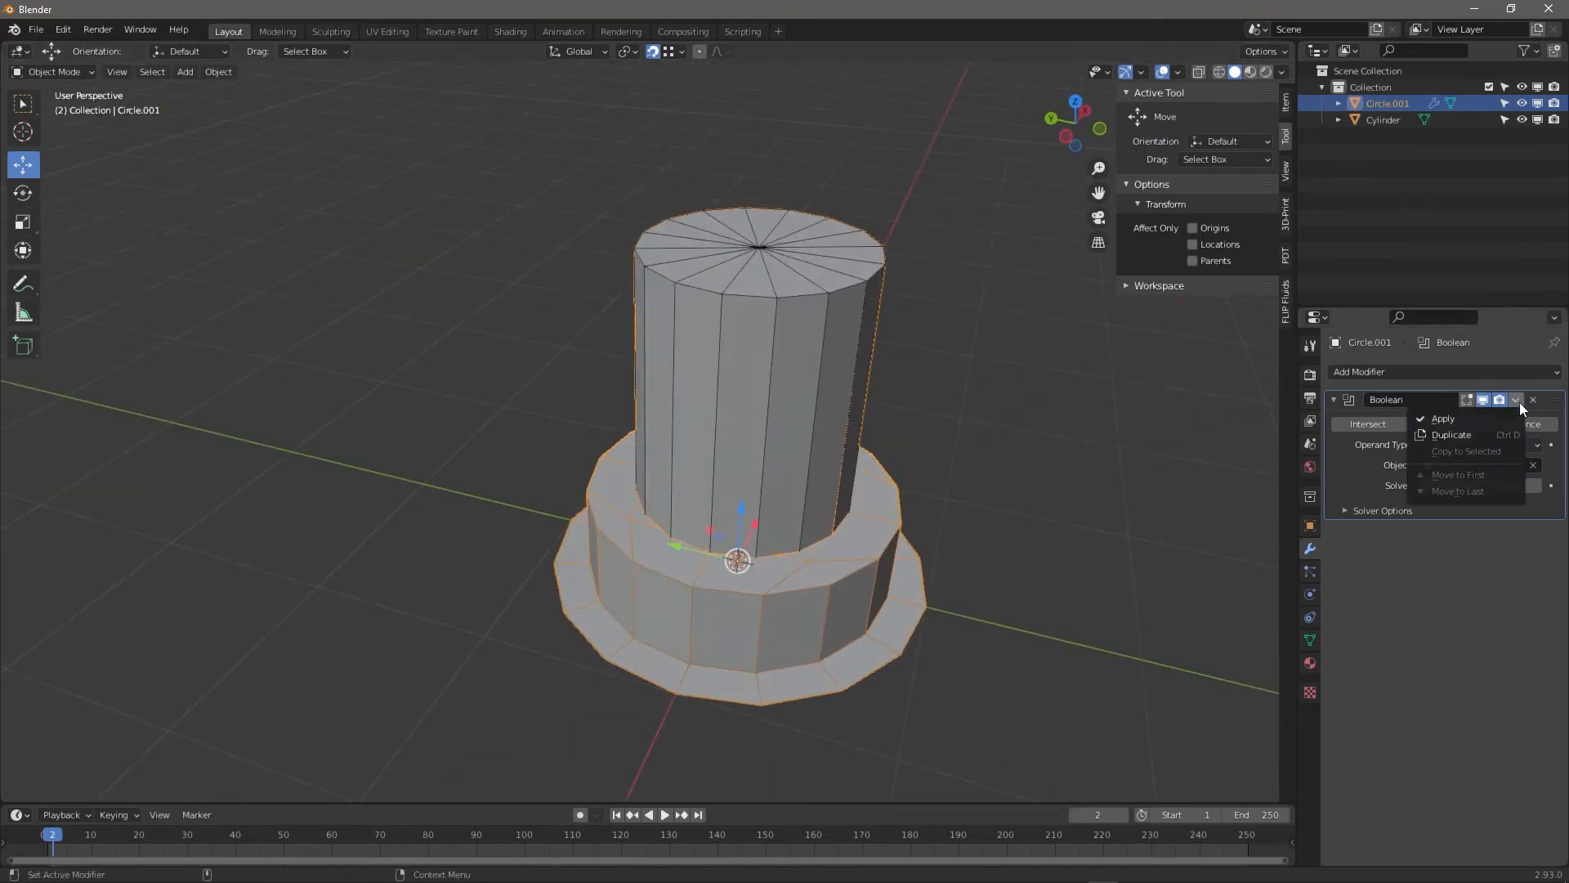
left_click(1473, 417)
left_click(821, 464)
scroll(787, 532, "up", 4)
scroll(702, 496, "down", 1)
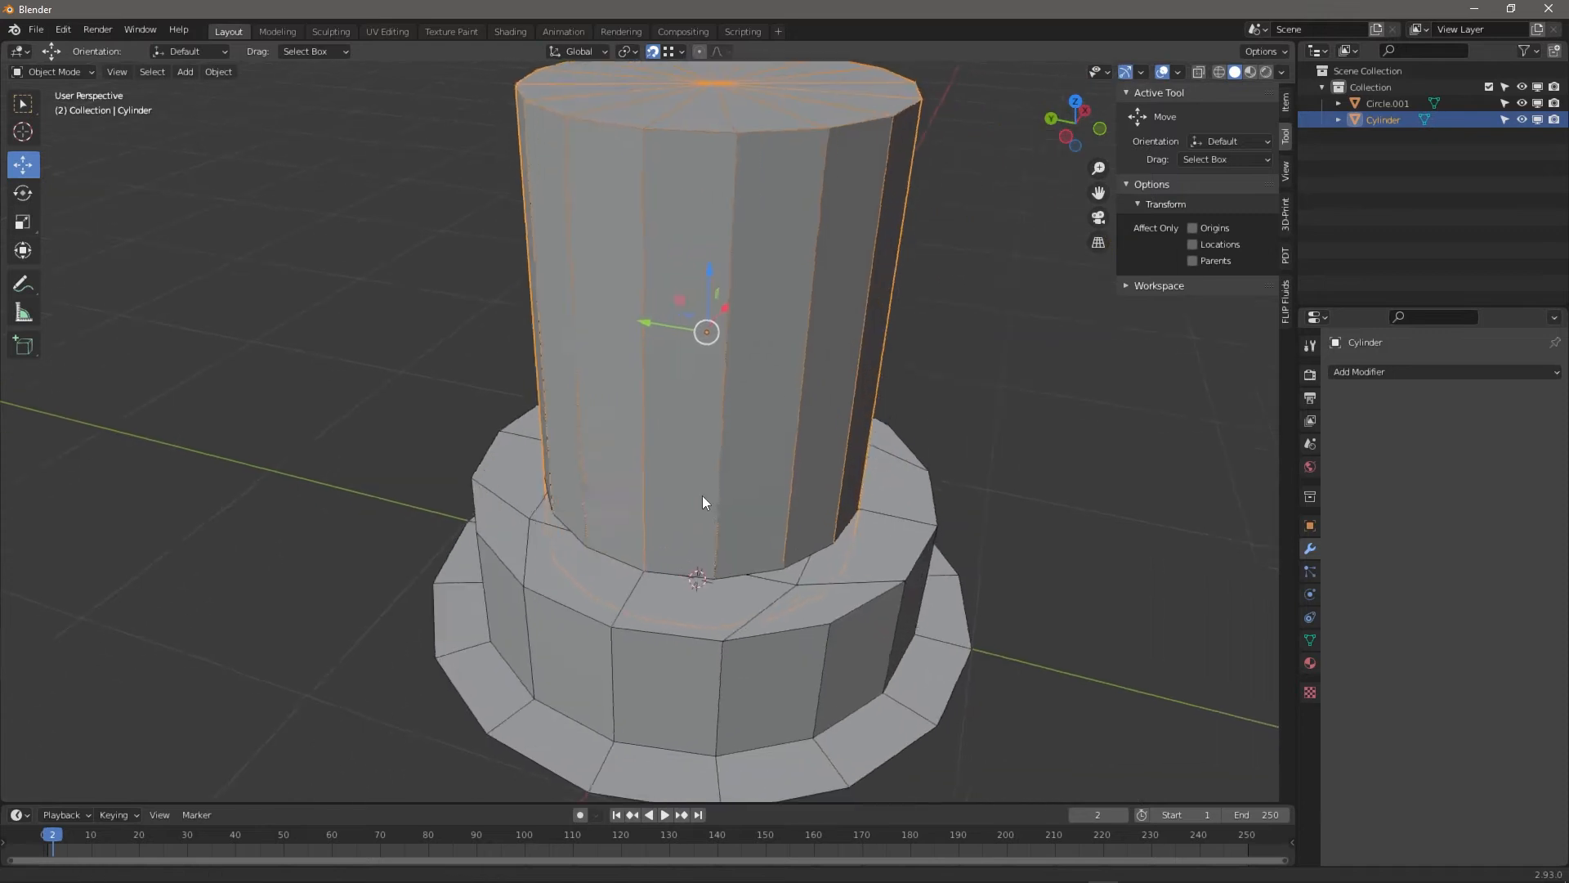
scroll(762, 602, "up", 1)
middle_click_drag(762, 603, 751, 413)
scroll(731, 342, "down", 3)
left_click(724, 349)
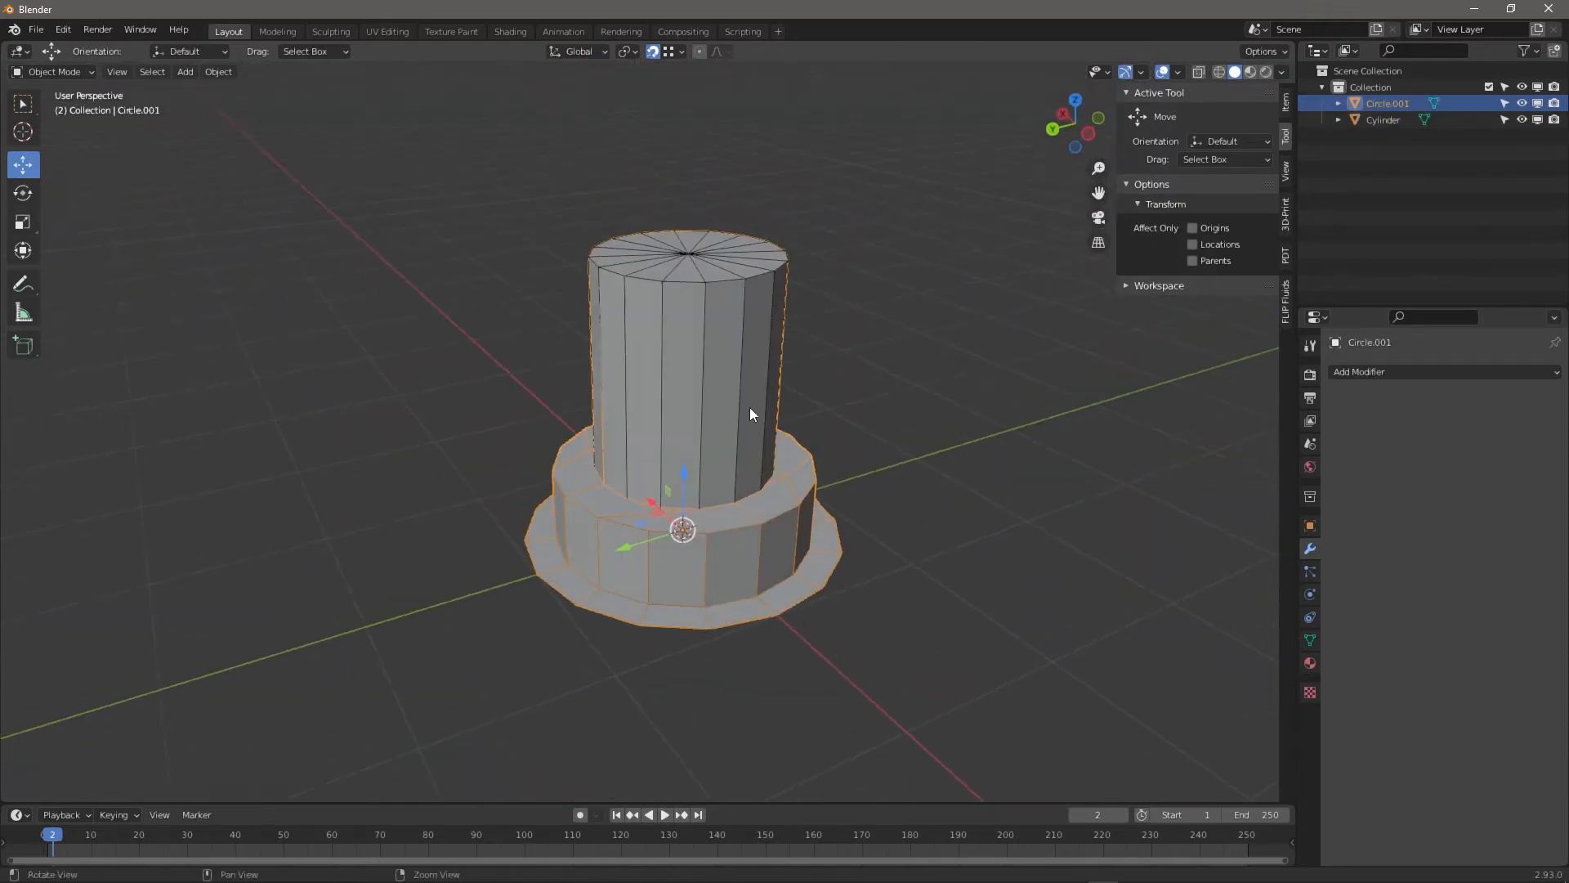
Move the original wireframe cylinder away from the combined mesh and delete it
left_click(1397, 120)
left_click_drag(650, 386, 39, 521)
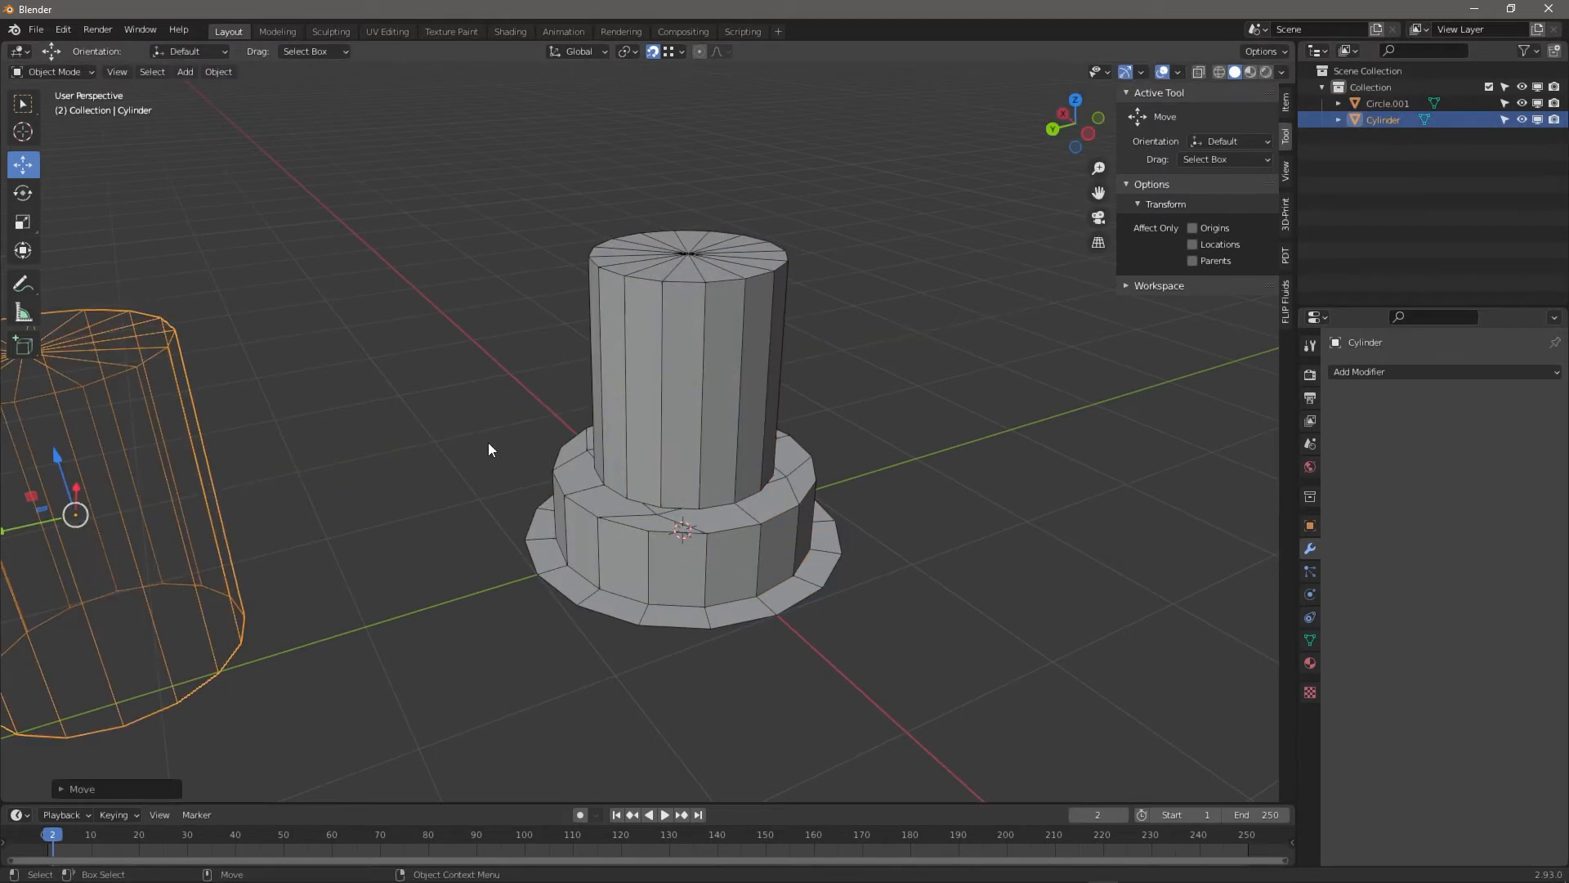
key("Delete")
Select the combined mesh, enter Edit Mode, and examine the topology where the cylinder meets the disc
left_click(618, 367)
mouse_move(617, 366)
middle_mouse_down()
mouse_move(688, 173)
mouse_move(603, 350)
middle_mouse_up()
scroll(723, 360, "up", 4)
middle_click_drag(722, 360, 763, 443)
key("Tab")
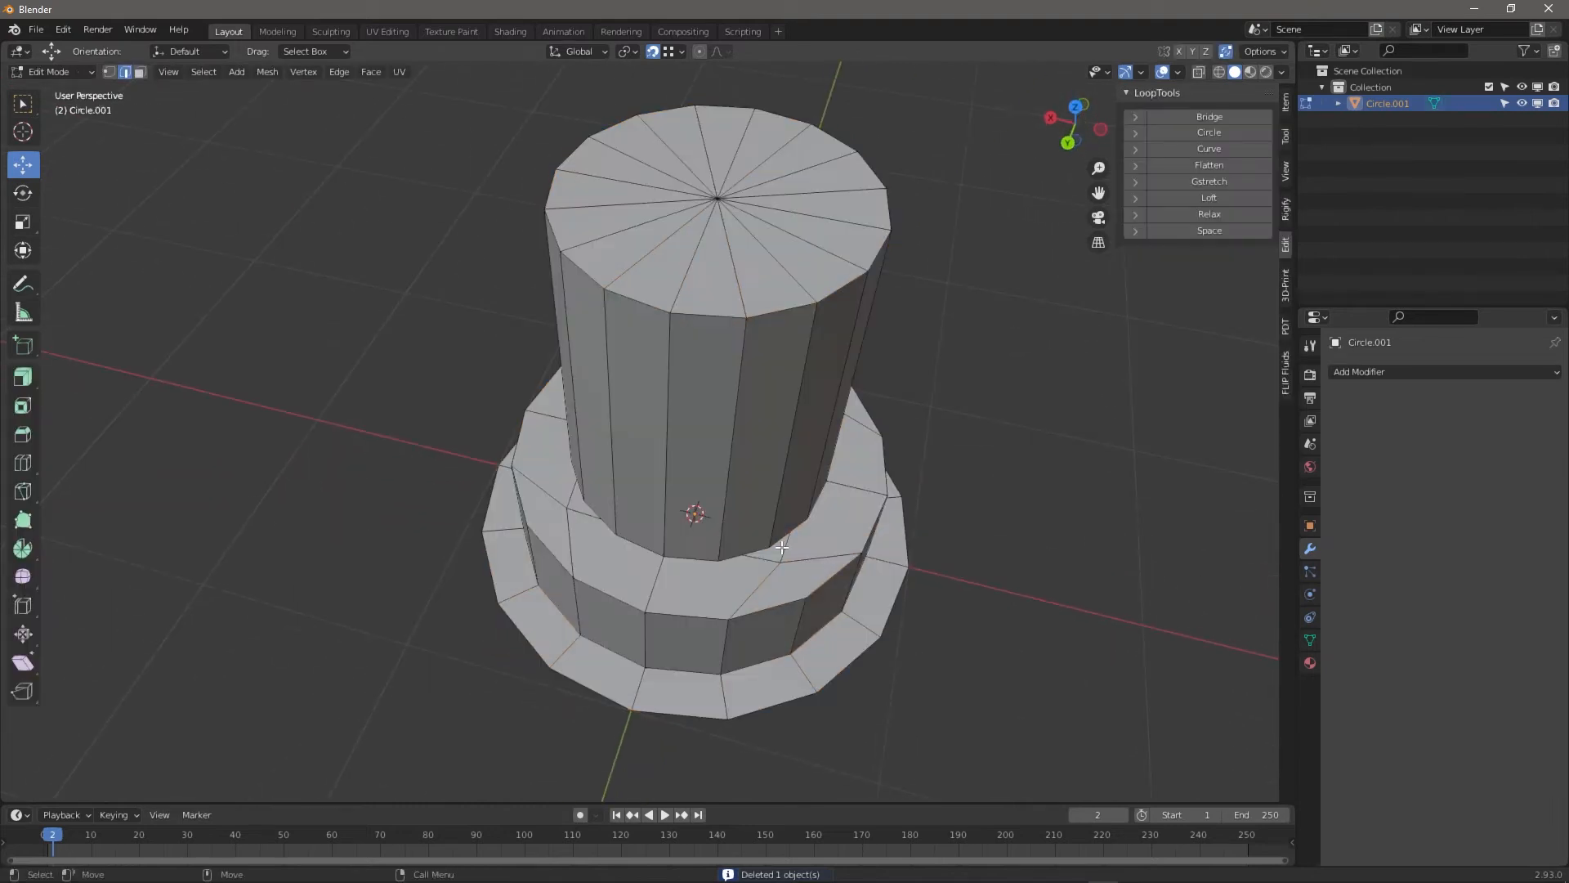
scroll(782, 547, "up", 2)
scroll(783, 547, "down", 1)
middle_click_drag(782, 547, 763, 583)
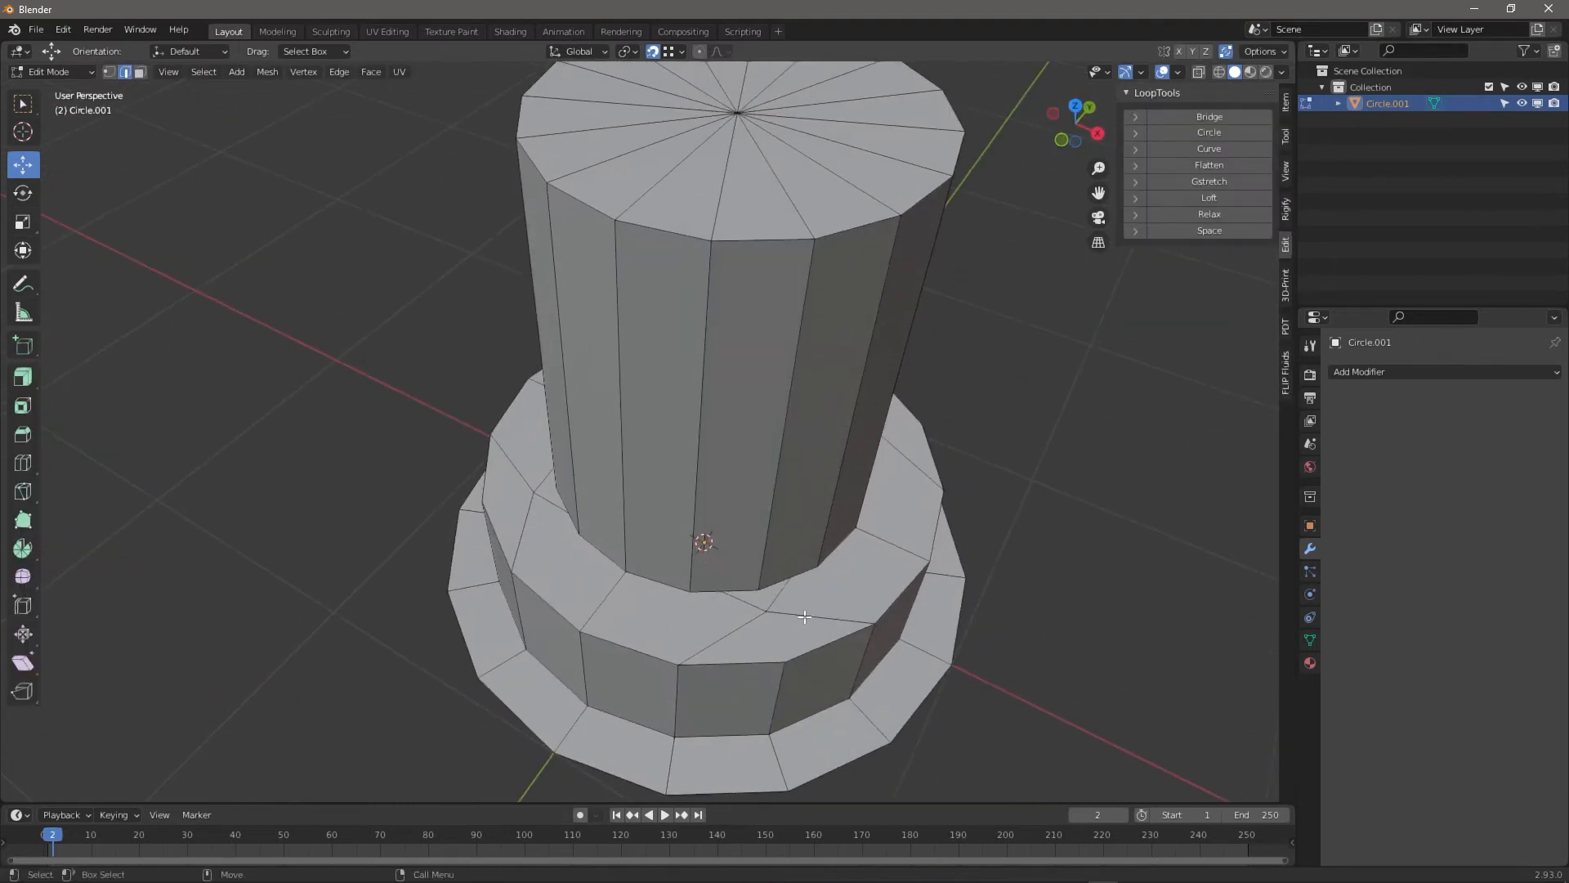
Select the full ring of top faces around the cylinder's base and delete those faces
left_click(792, 628)
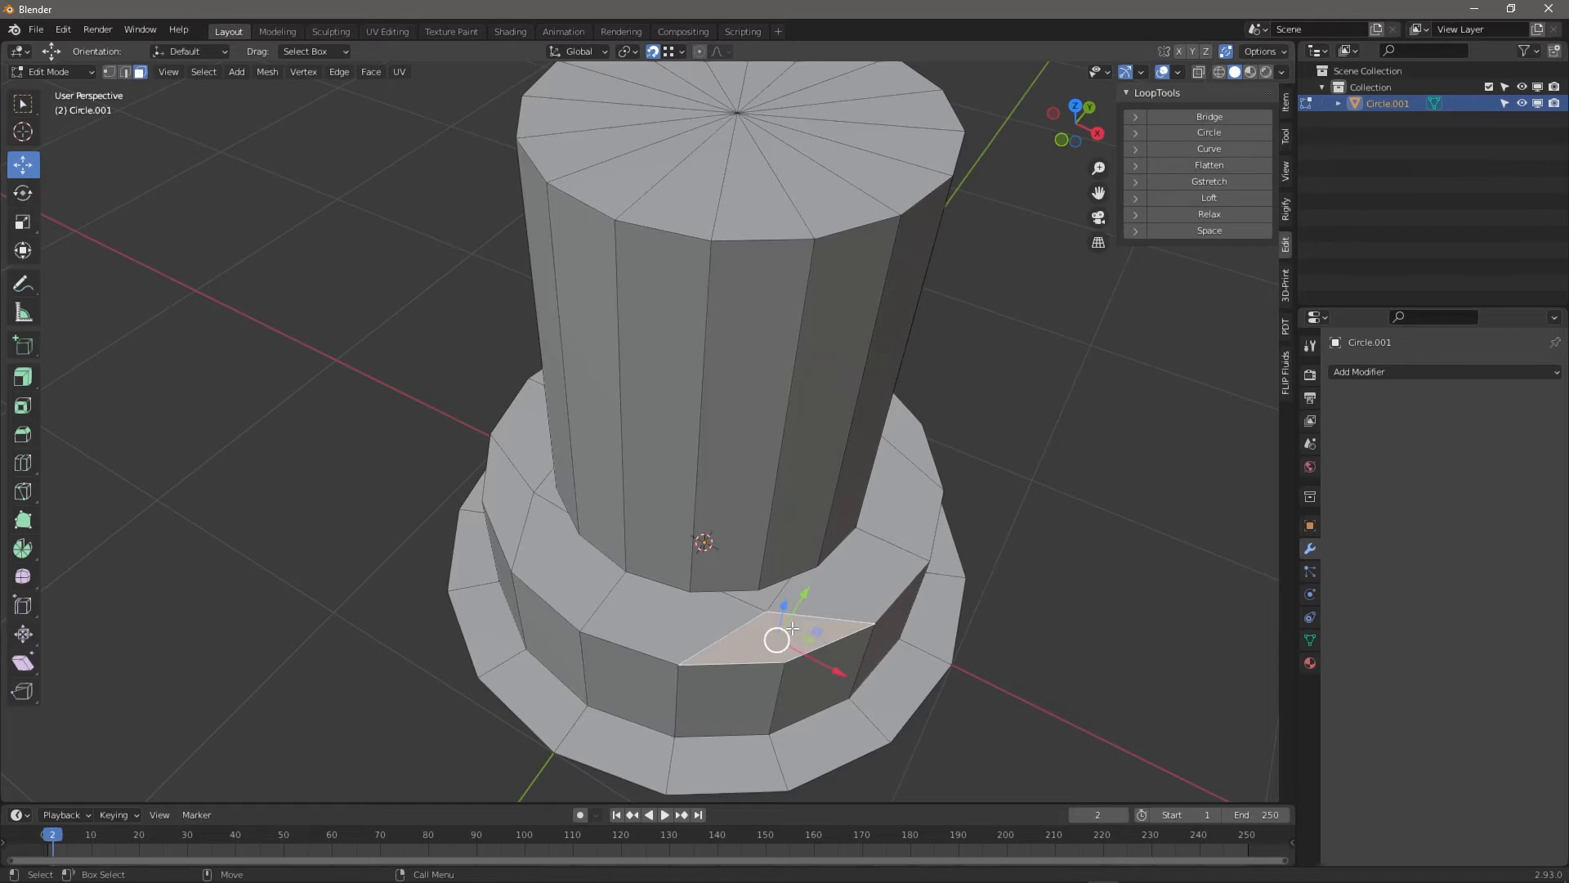
left_click(830, 591, "shift")
left_click(684, 608, "shift")
left_click(578, 586, "shift")
left_click(528, 459, "shift")
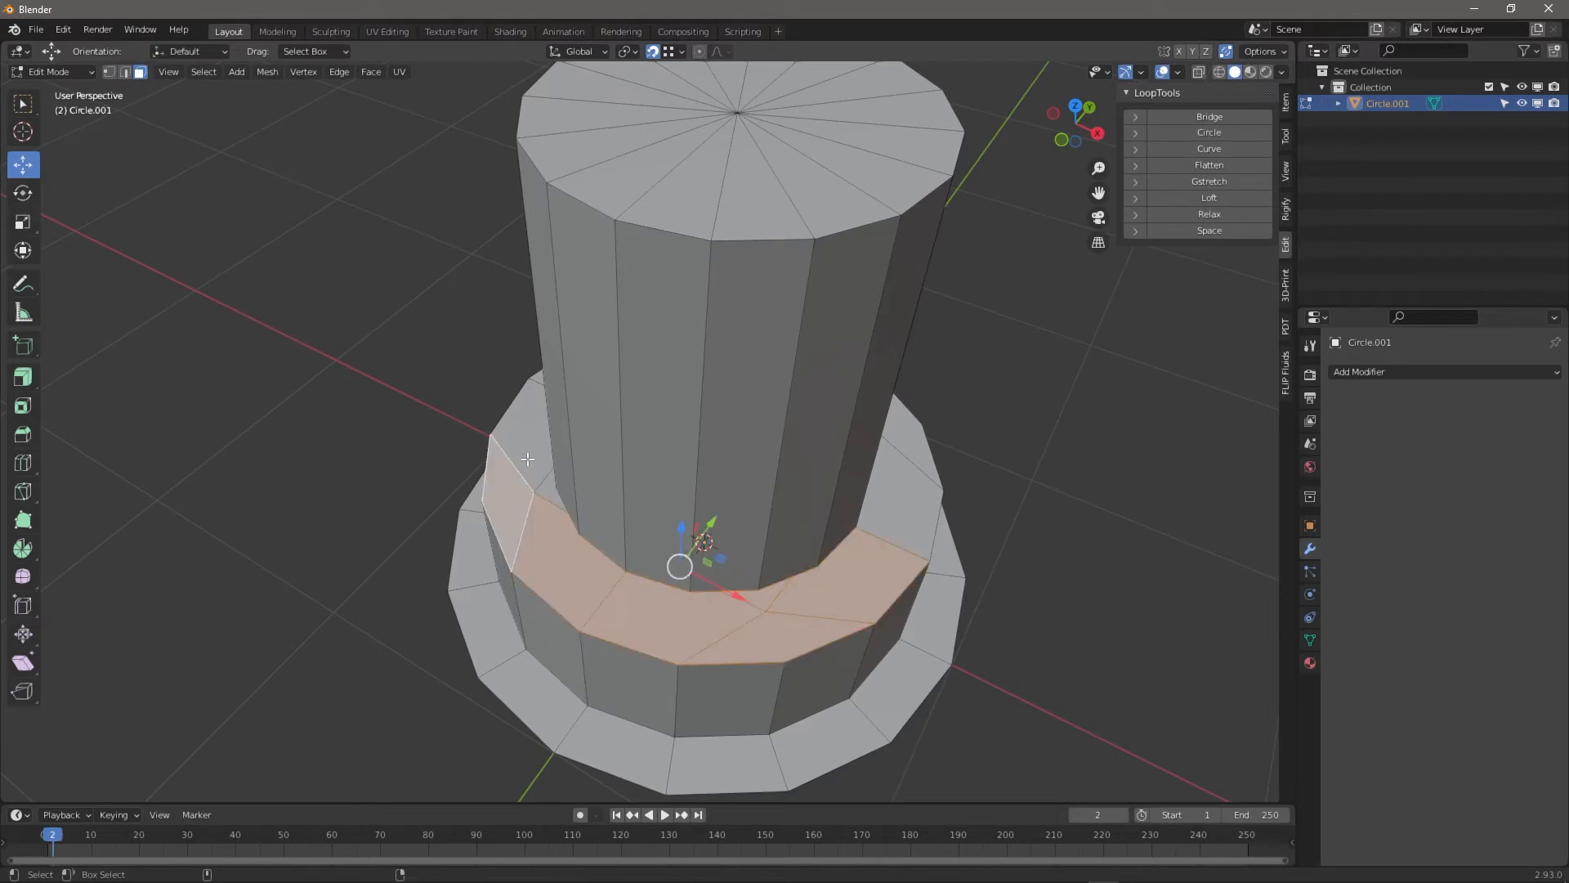
left_click(528, 459, "shift")
left_click(539, 495, "shift")
left_click(545, 488, "shift")
left_click(564, 531, "shift")
middle_click_drag(572, 533, 809, 511)
scroll(735, 523, "down", 1)
left_click(618, 529, "shift")
left_click(736, 510, "shift")
left_click(809, 482, "shift")
left_click(868, 409, "shift")
middle_click_drag(850, 458, 637, 527)
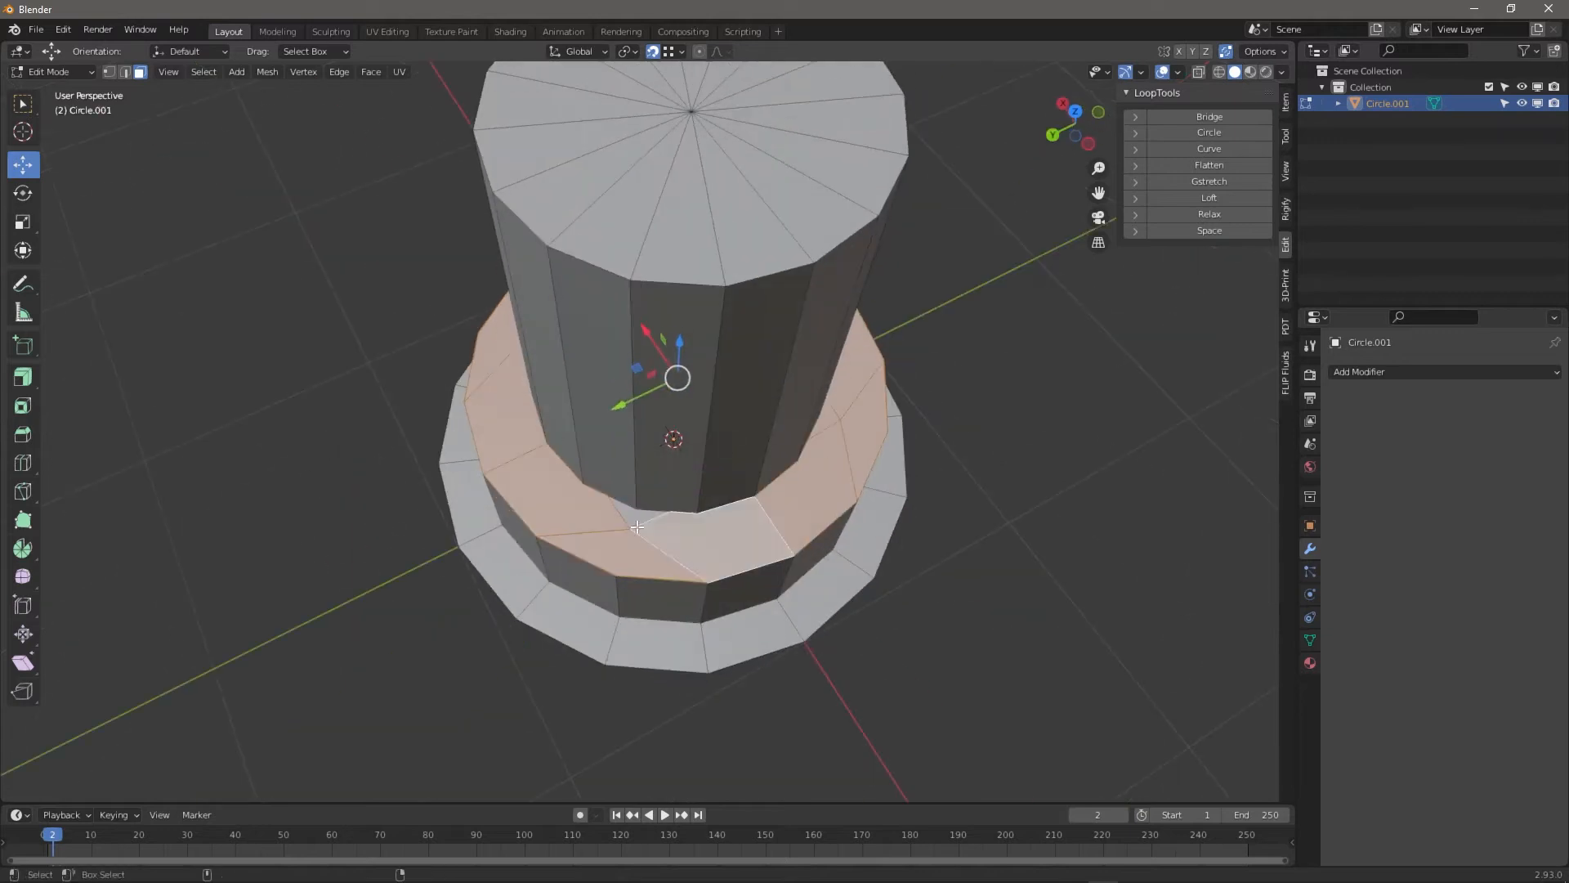
left_click(640, 518, "shift")
key("x")
left_click(839, 596)
Examine the open edges along the cylinder's bottom rim in edge select mode
mouse_move(735, 540)
middle_mouse_down()
mouse_move(810, 492)
mouse_move(1002, 469)
mouse_move(810, 504)
mouse_move(732, 540)
middle_mouse_up()
key("2")
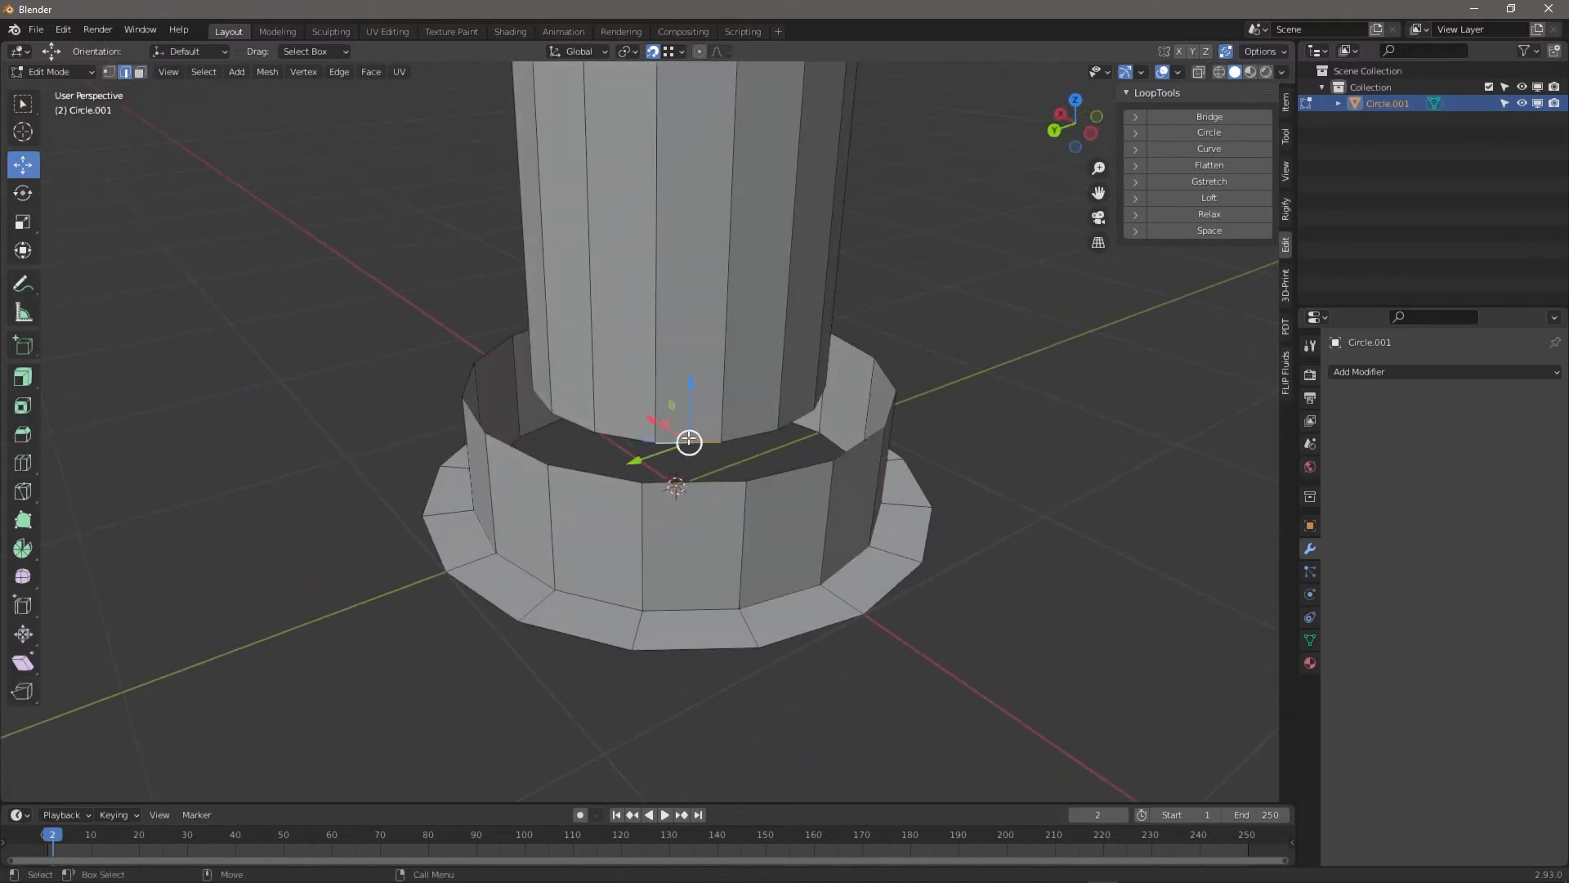
middle_click_drag(544, 409, 624, 413)
scroll(629, 419, "up", 5)
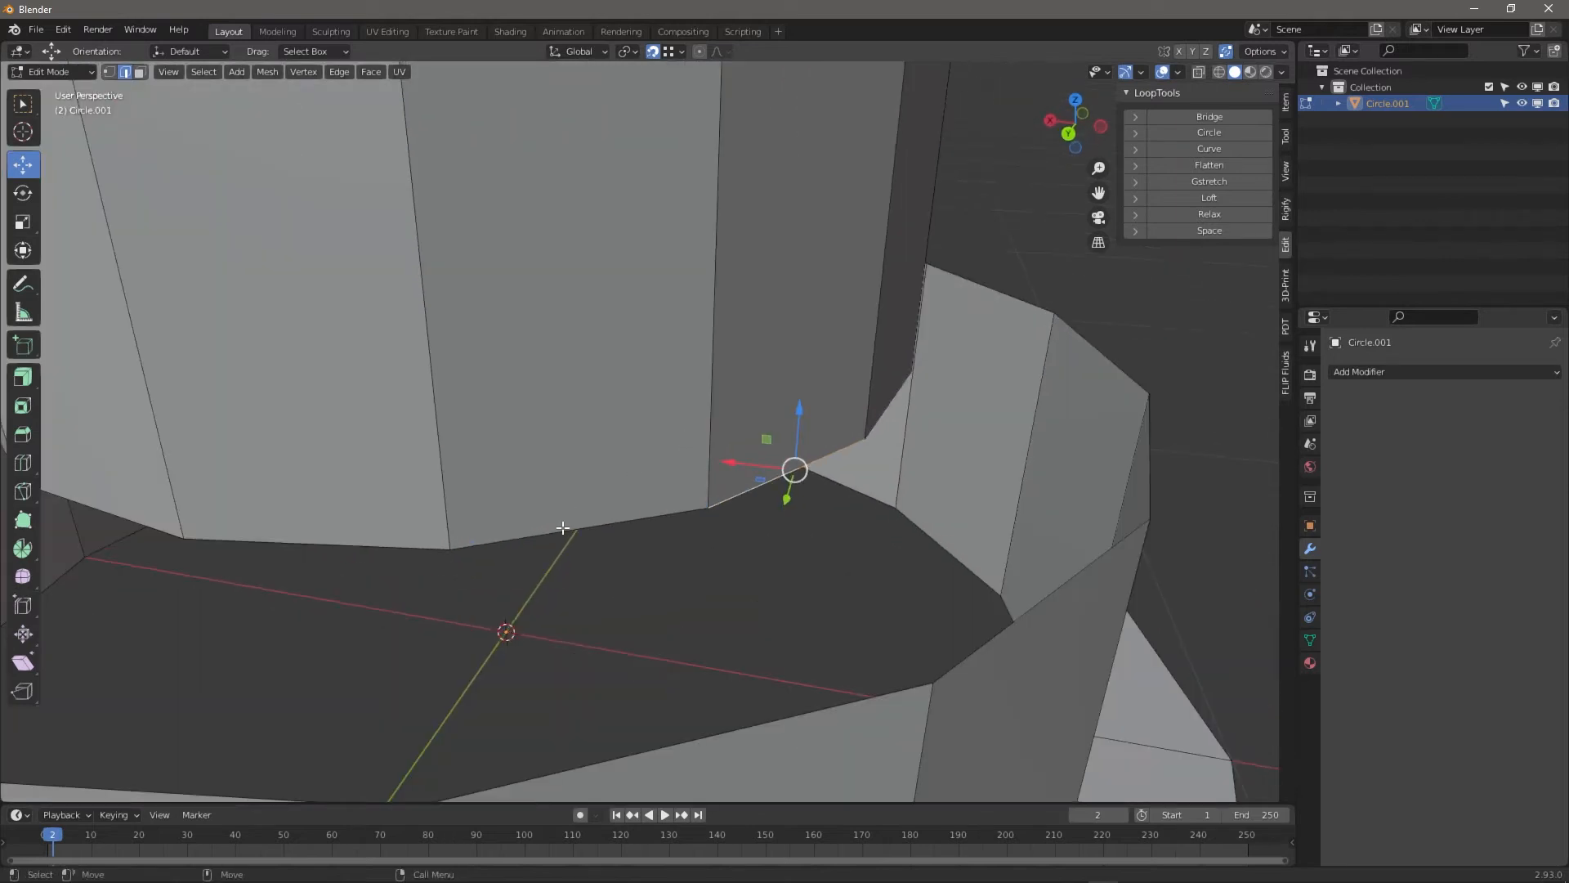
left_click(564, 528)
left_click(328, 541)
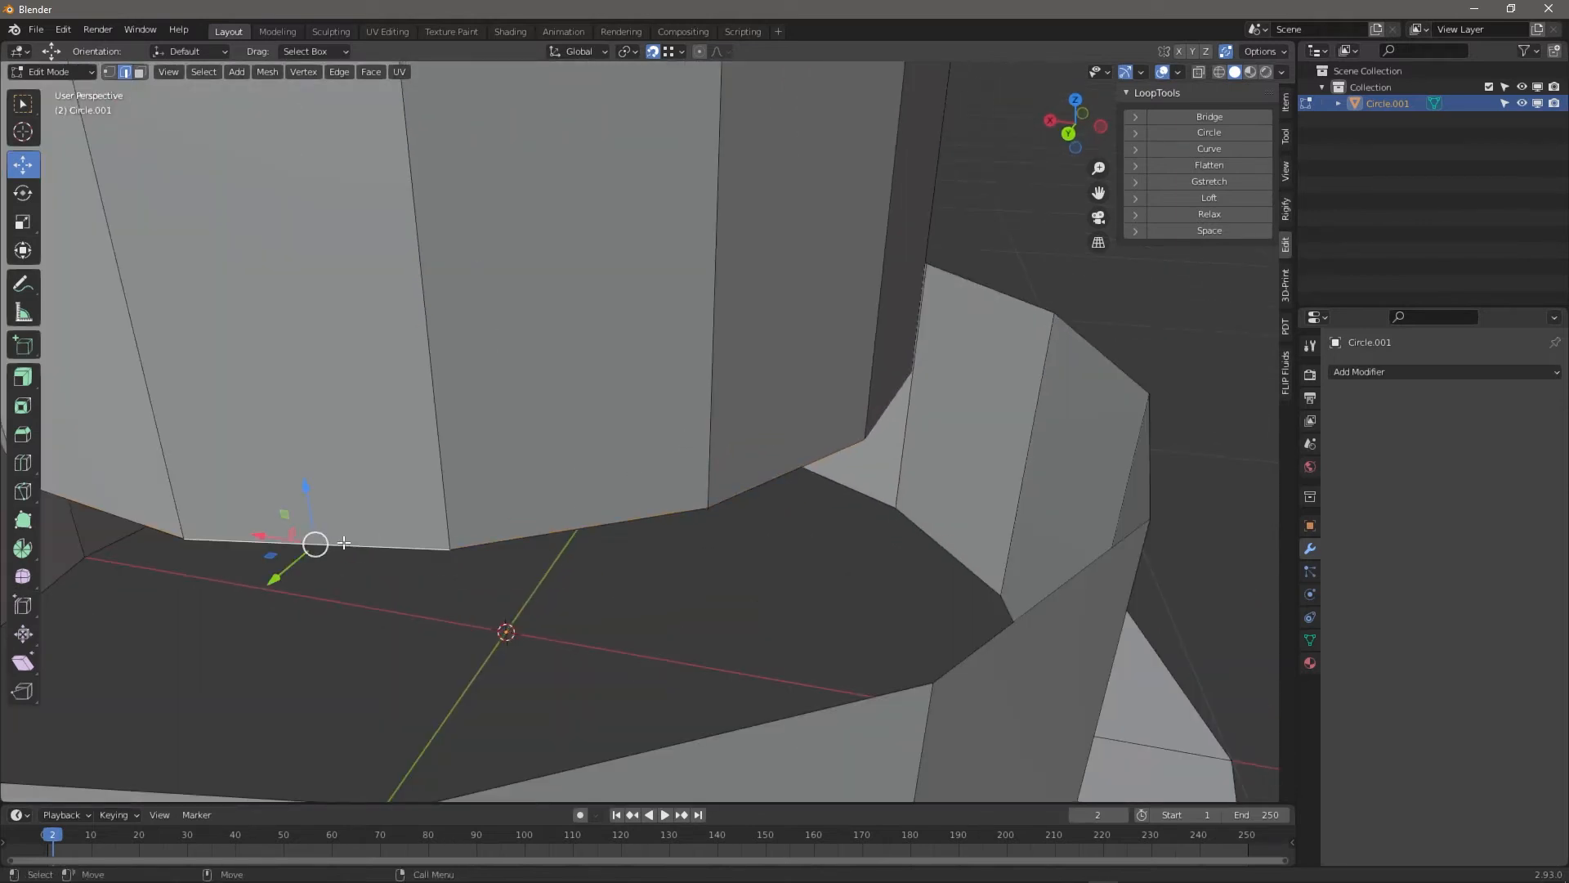
Select the extra vertices along the cylinder's bottom rim and remove them with Dissolve Vertices
key("1")
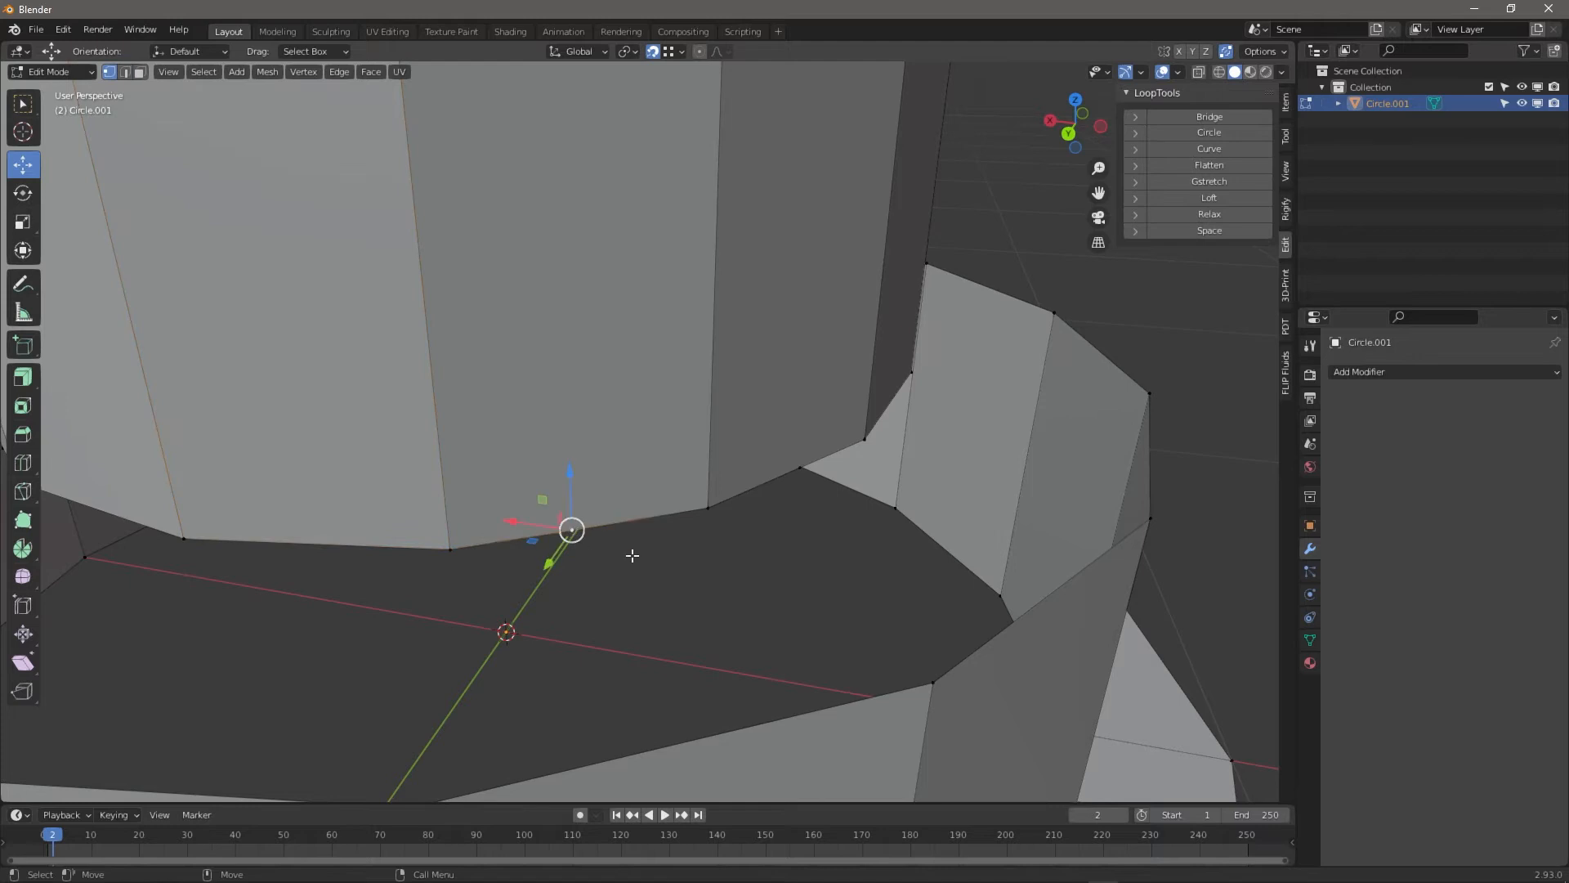
middle_click_drag(633, 556, 793, 621)
middle_click_drag(832, 566, 624, 645)
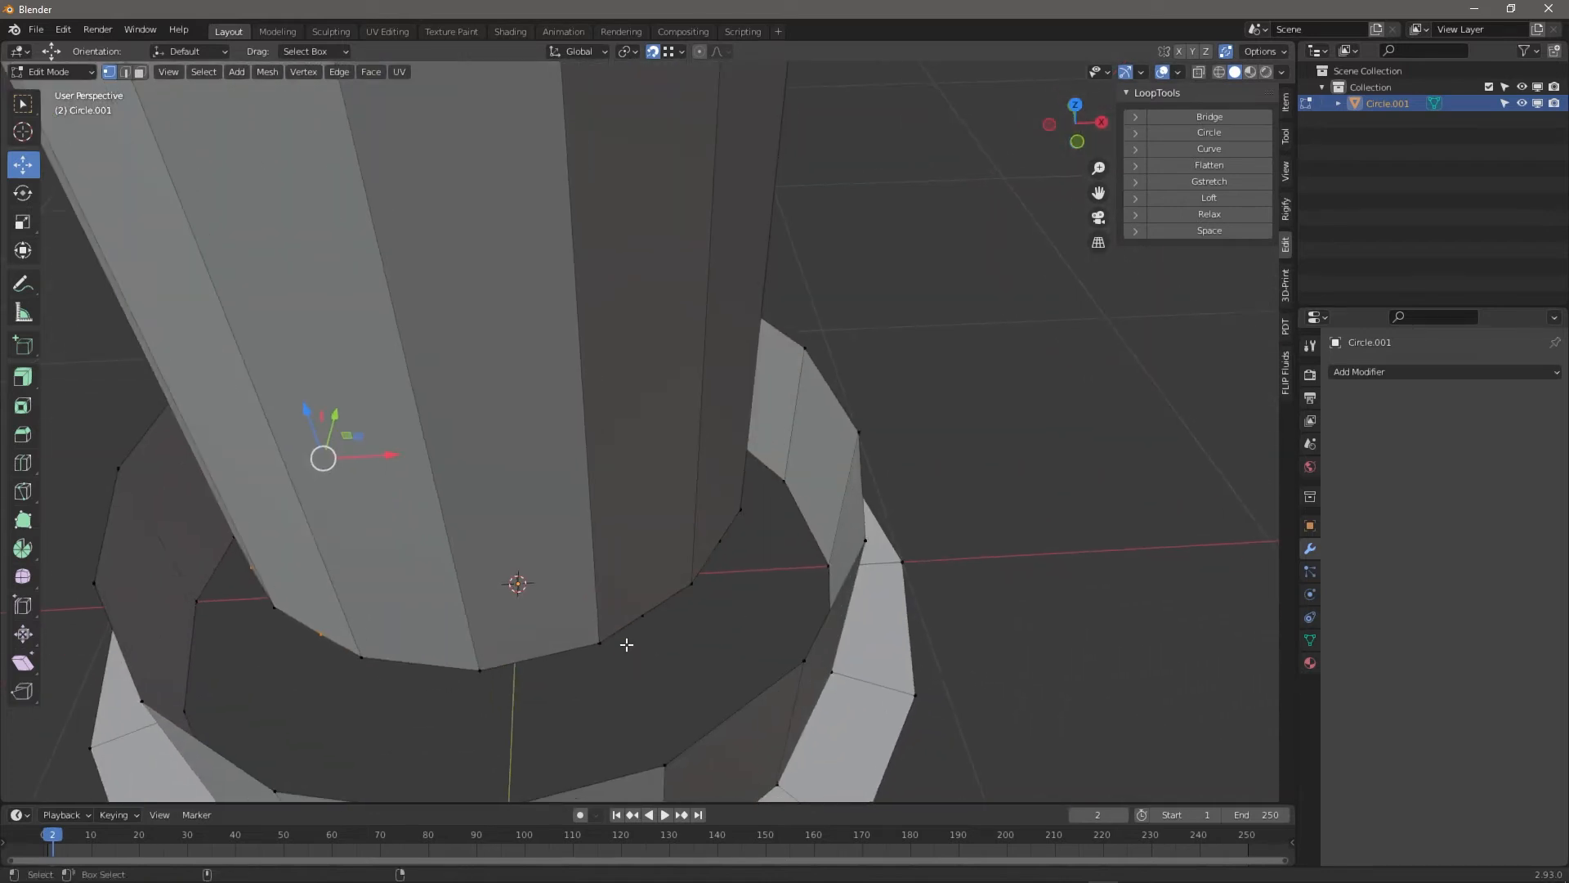
middle_click_drag(742, 651, 642, 669)
mouse_move(498, 792)
middle_mouse_down()
mouse_move(725, 630)
mouse_move(591, 627)
mouse_move(486, 772)
middle_mouse_up()
left_click(572, 718, "shift")
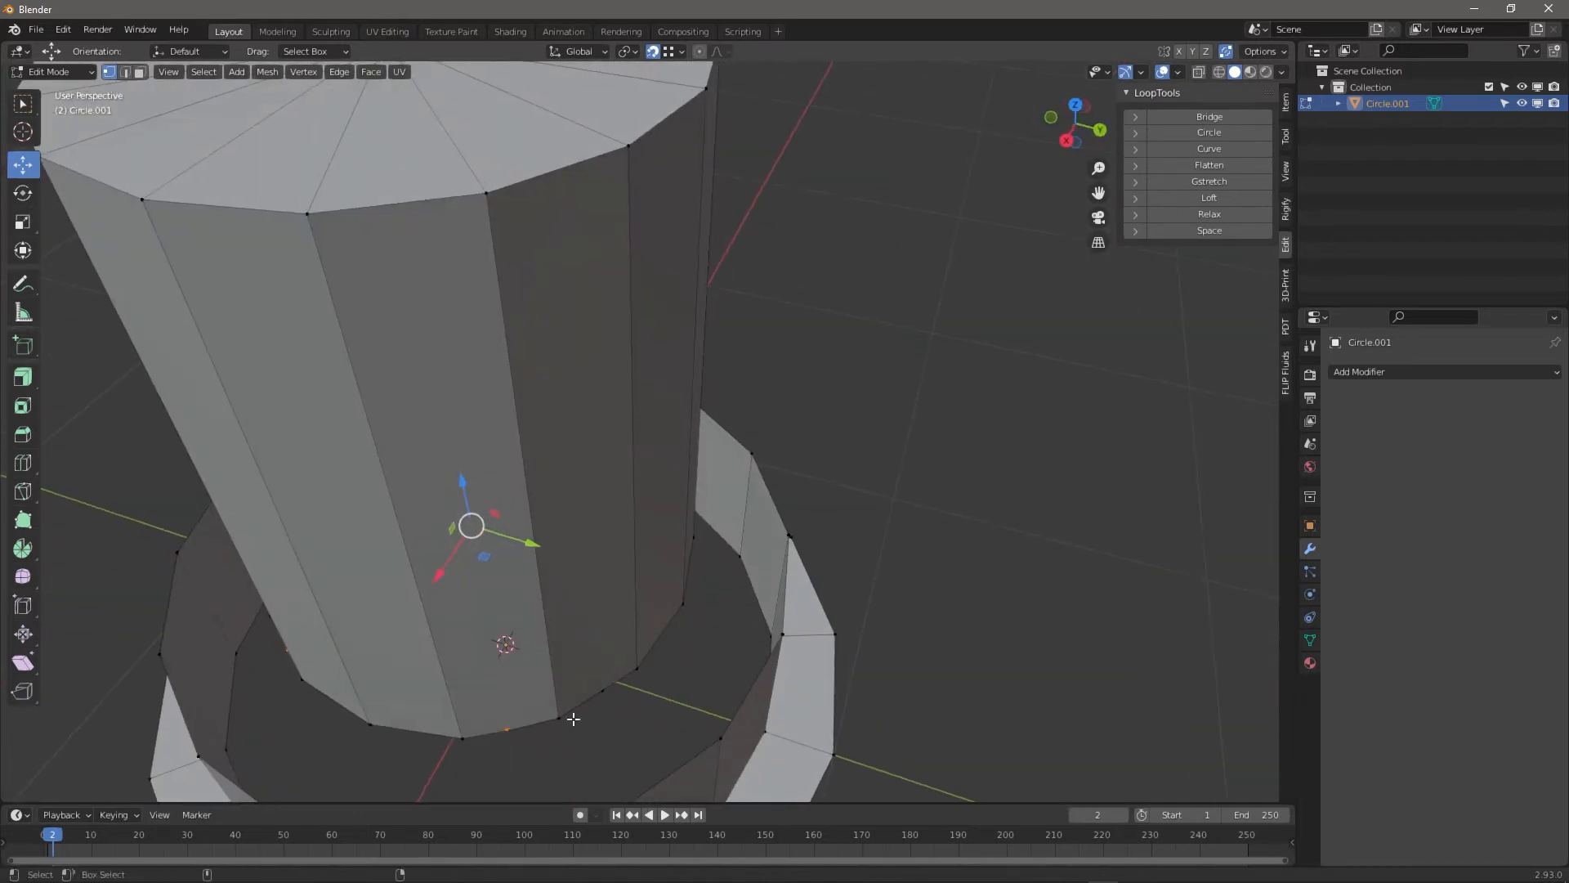
middle_click_drag(595, 695, 460, 612)
key("x")
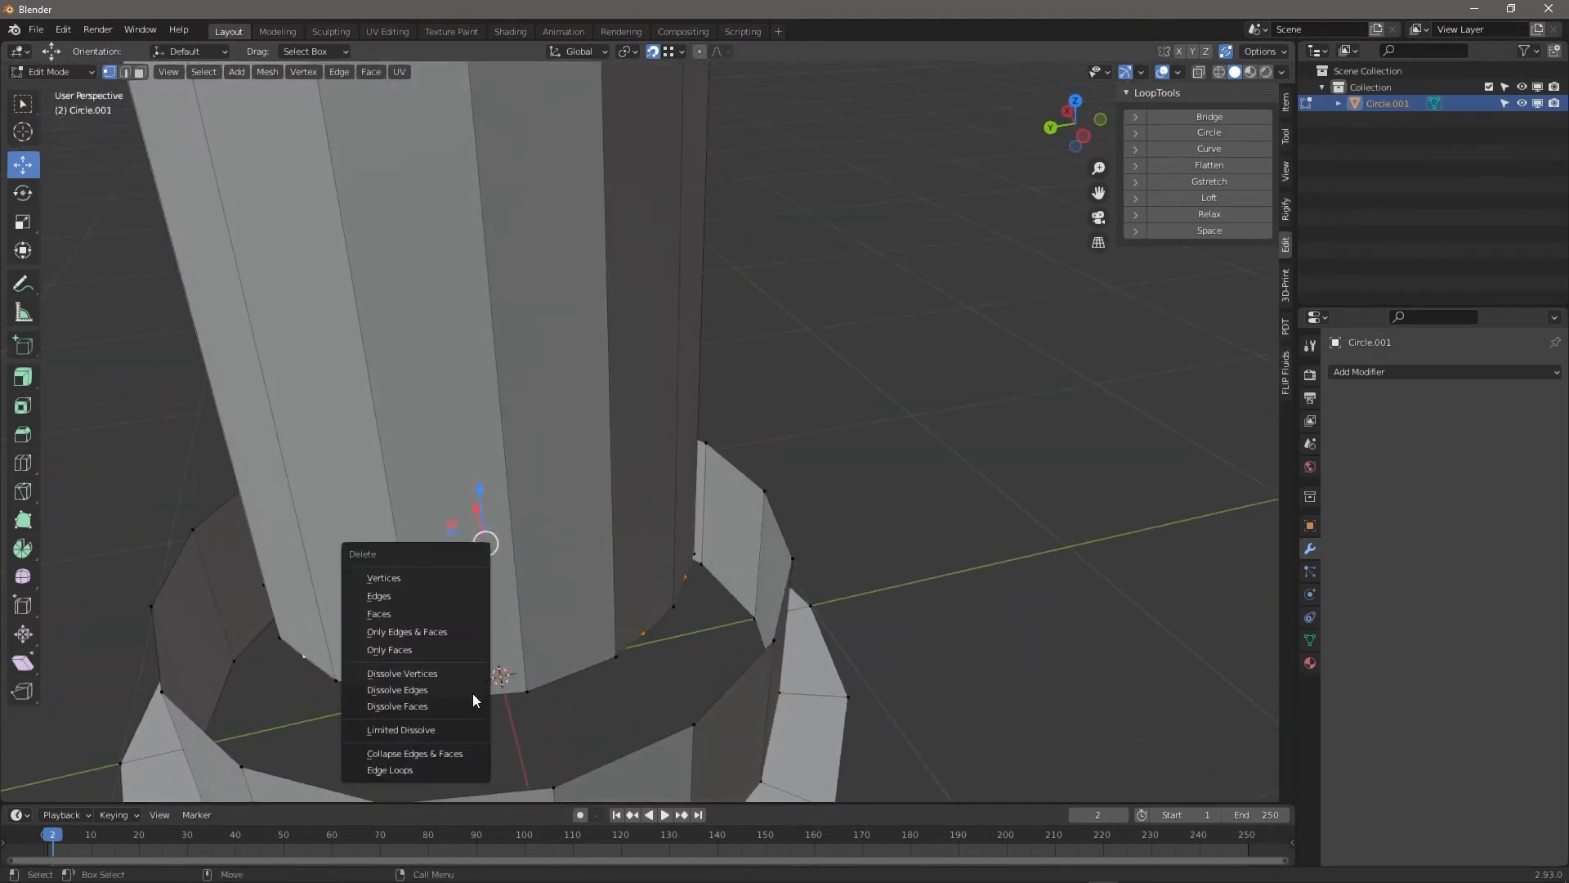
left_click(456, 673)
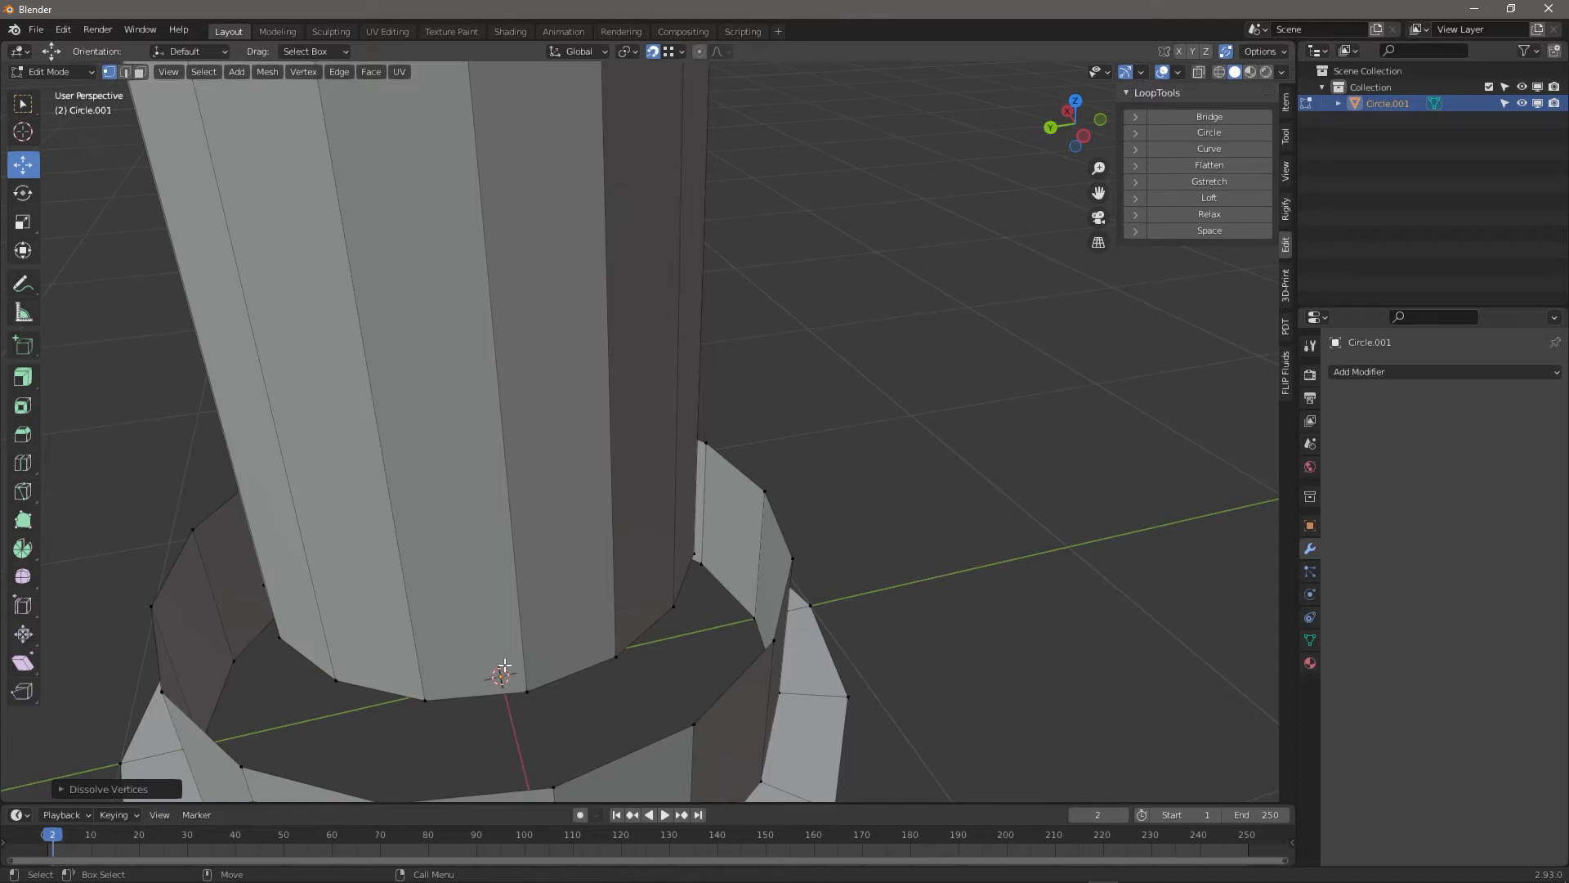
Inspect the cylinder's bottom rim for leftover extra vertices, using edge and vertex selection
scroll(504, 665, "down", 3)
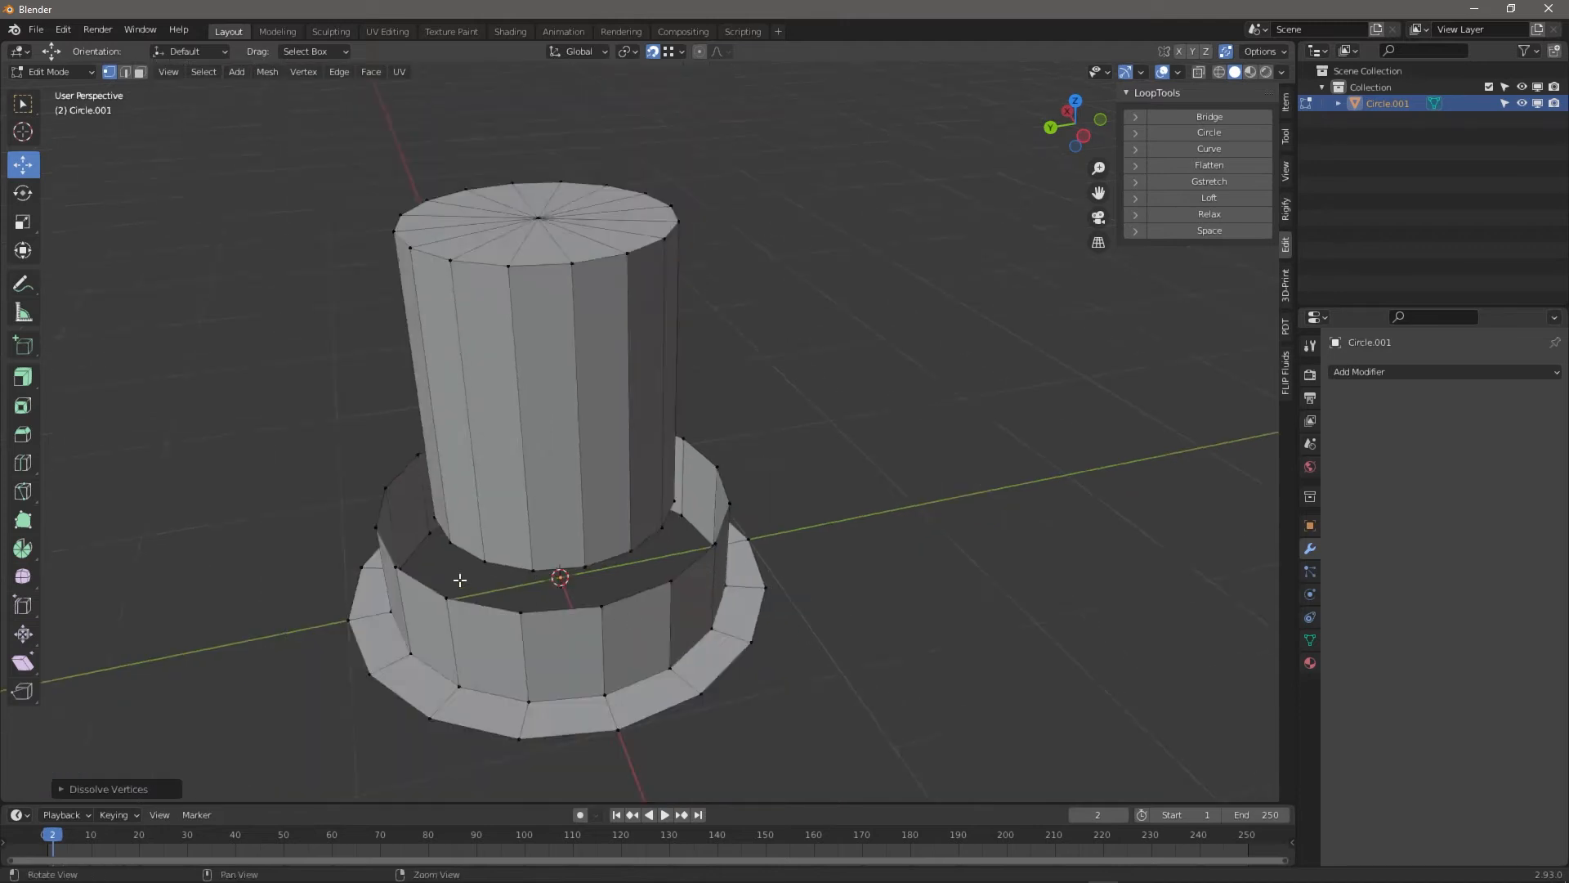
middle_click_drag(458, 578, 651, 635)
key("2")
left_click(560, 581)
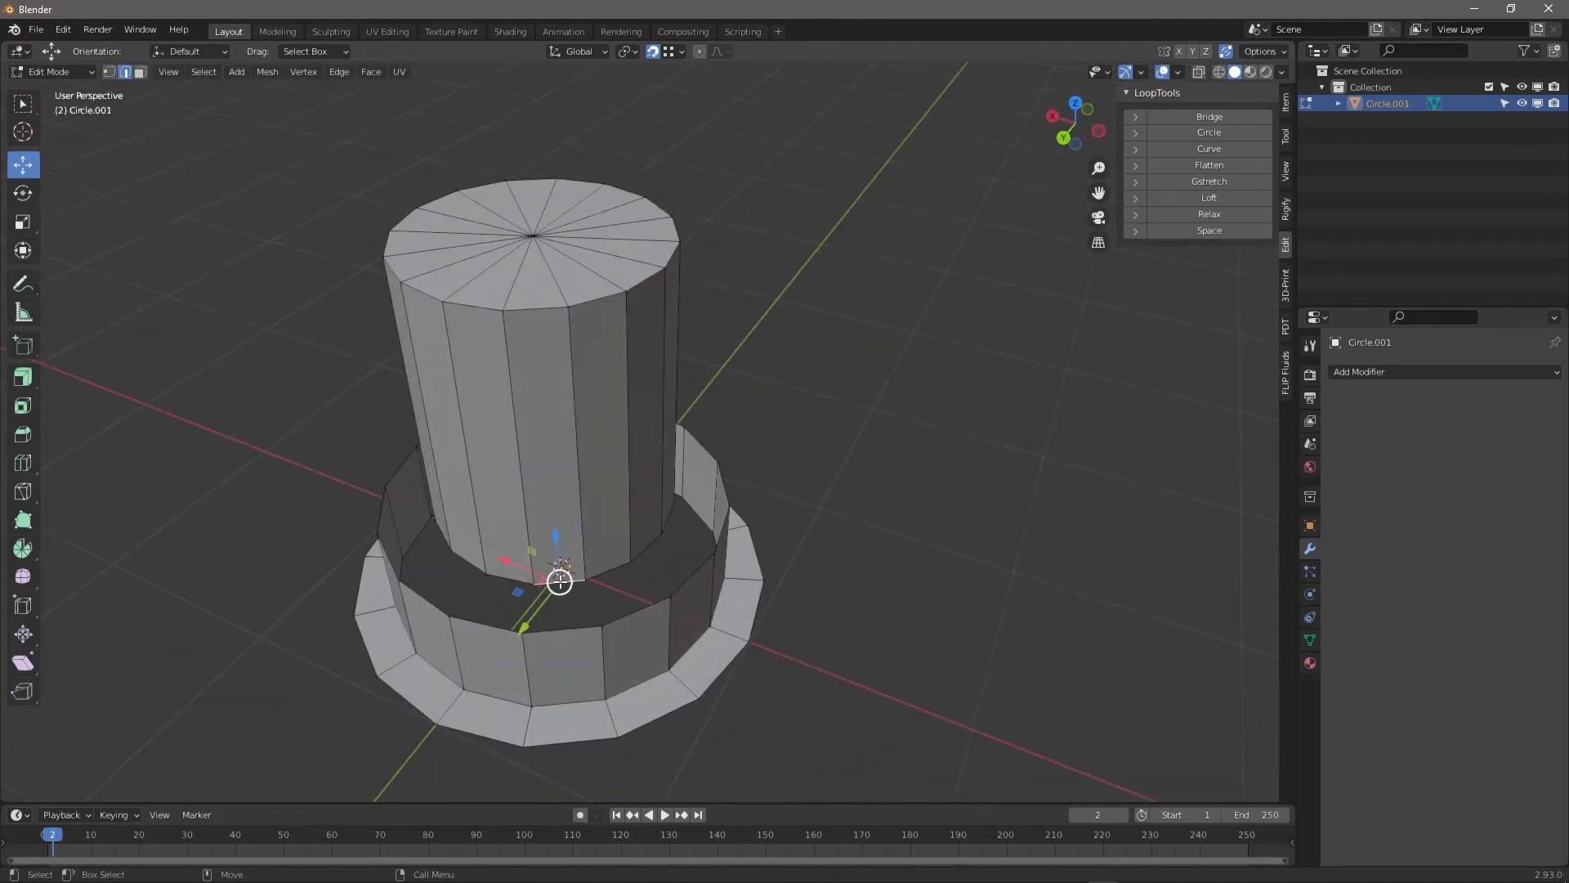
middle_click_drag(441, 597, 536, 613)
scroll(539, 617, "up", 4)
key("1")
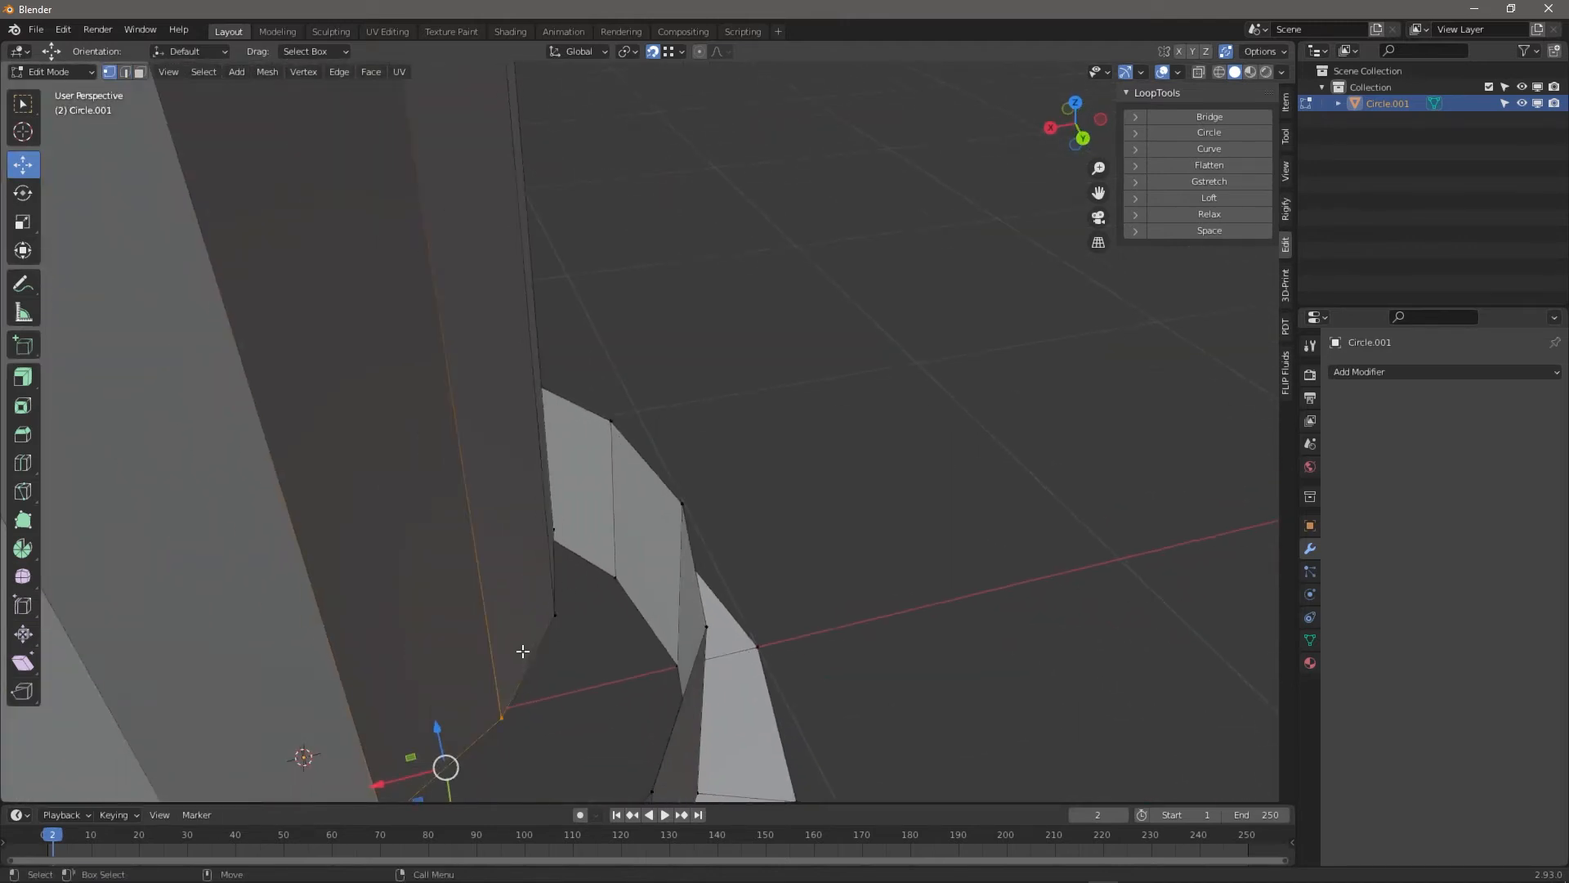
scroll(564, 572, "down", 4)
left_click(628, 426)
mouse_move(644, 436)
left_mouse_down()
mouse_move(679, 417)
mouse_move(660, 427)
left_mouse_up()
scroll(724, 363, "down", 4)
middle_click_drag(724, 364, 844, 313)
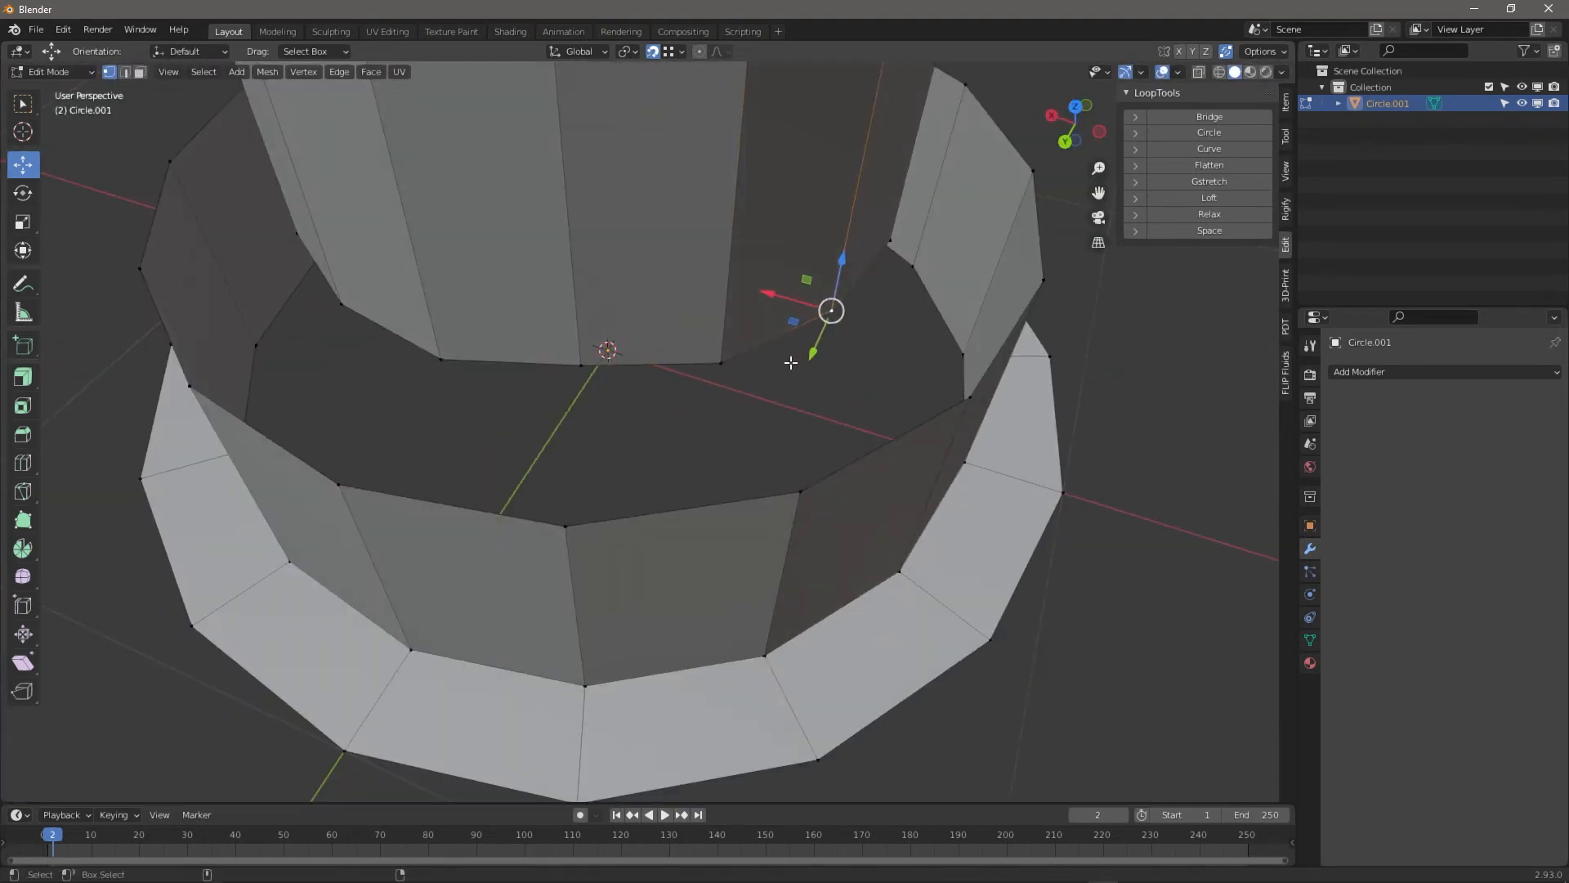
Check the cylinder's bottom rim for a continuous edge loop by selecting its loop edges from several sides
key("2")
left_click(620, 357, "alt")
left_click(406, 329, "alt+shift")
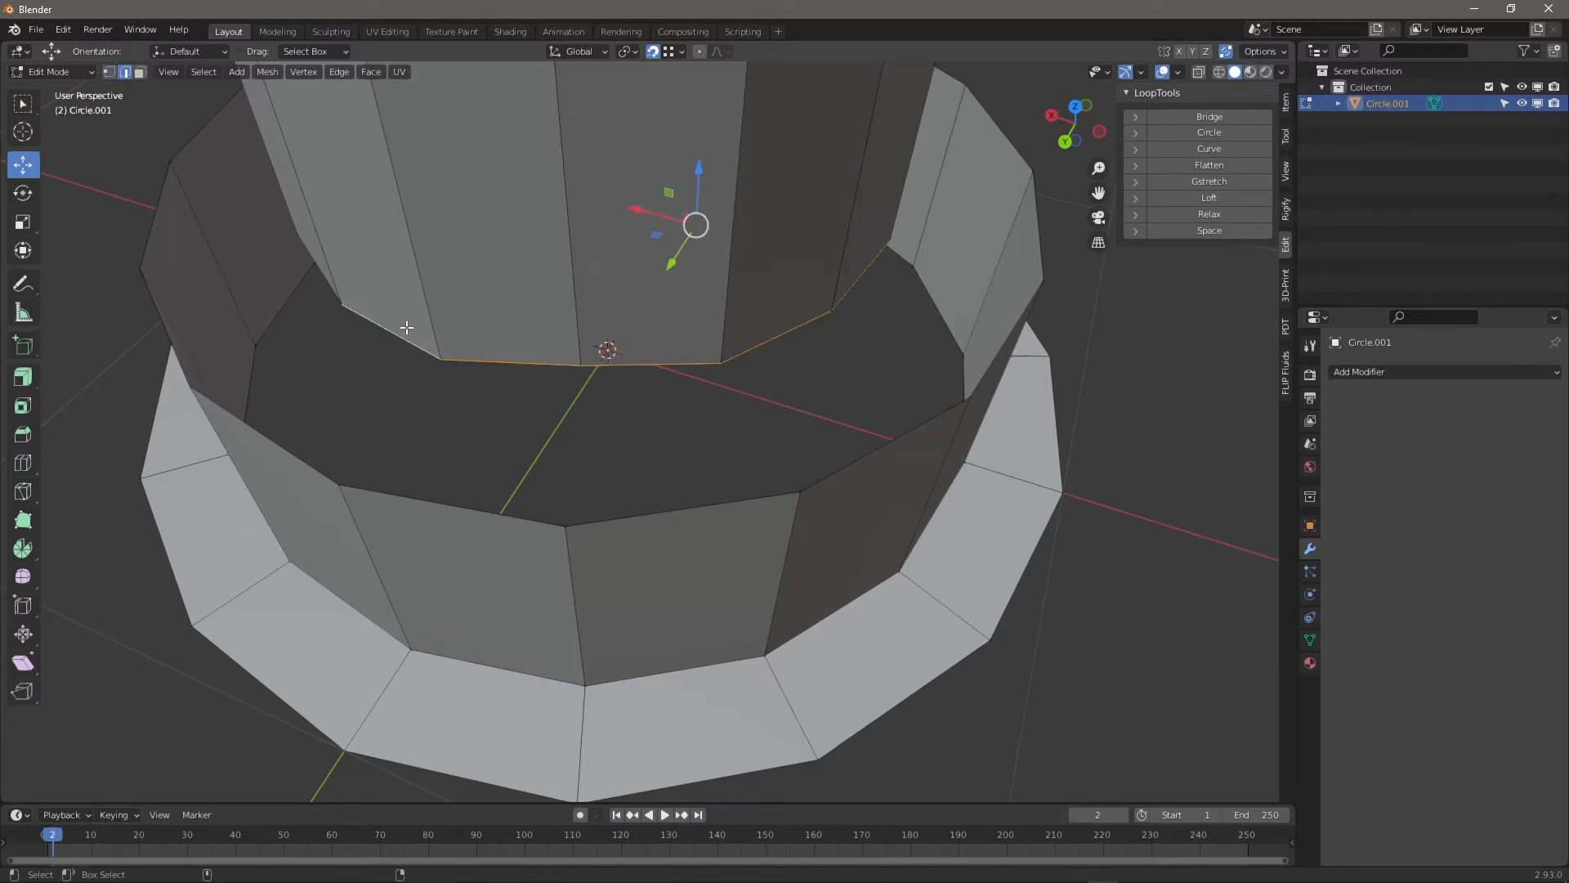
scroll(319, 309, "down", 2)
middle_click_drag(319, 308, 483, 315)
left_click(574, 504, "alt+shift")
left_click(454, 490, "alt+shift")
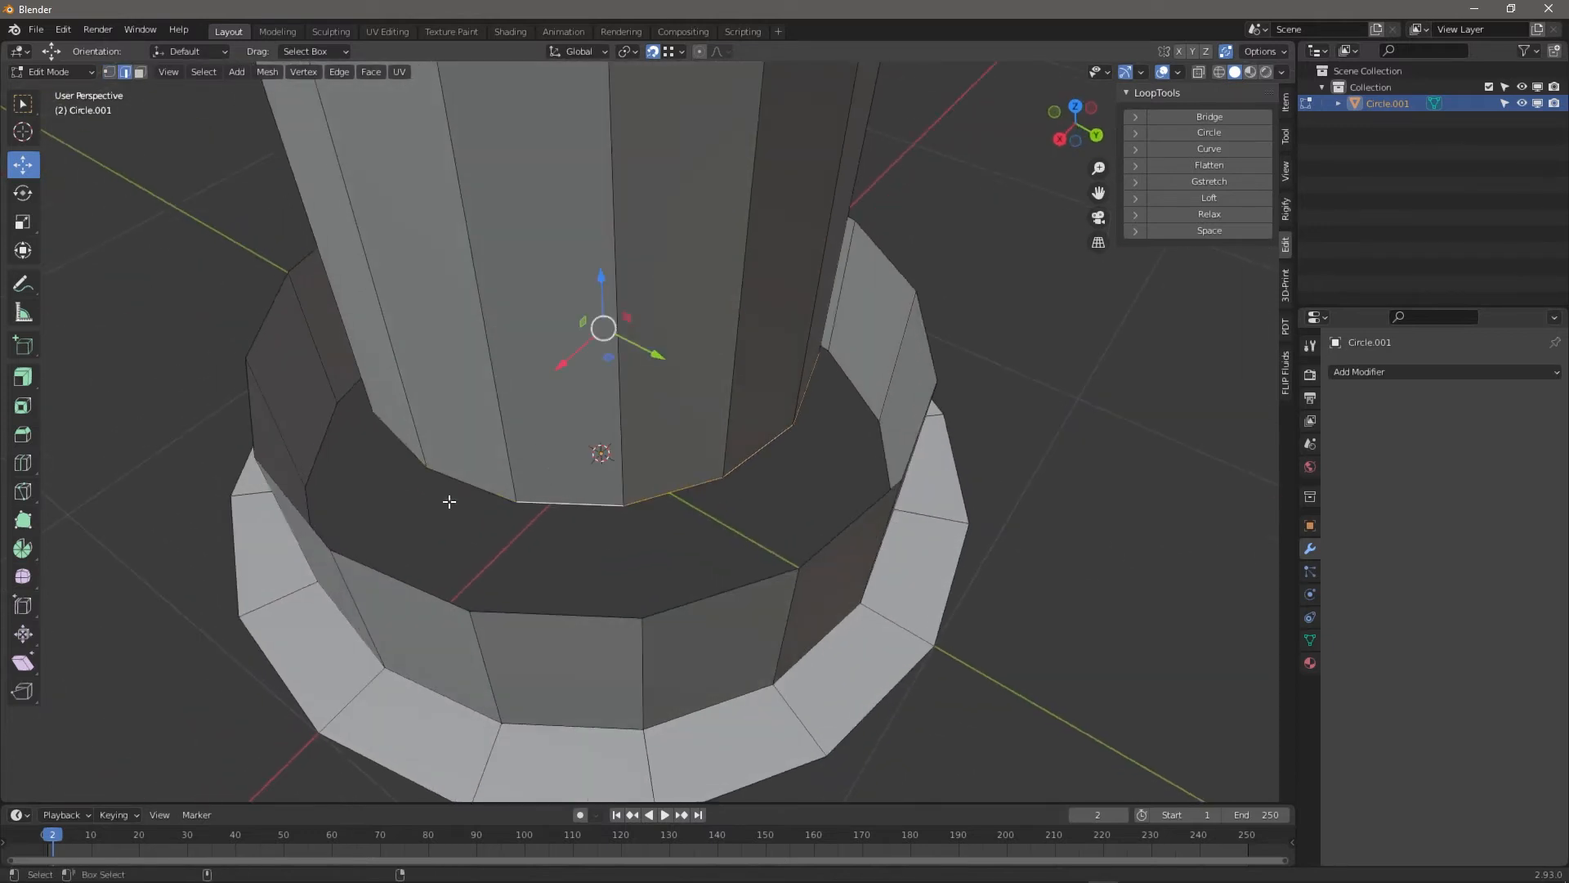
middle_click_drag(449, 504, 641, 532)
left_click(654, 535, "alt+shift")
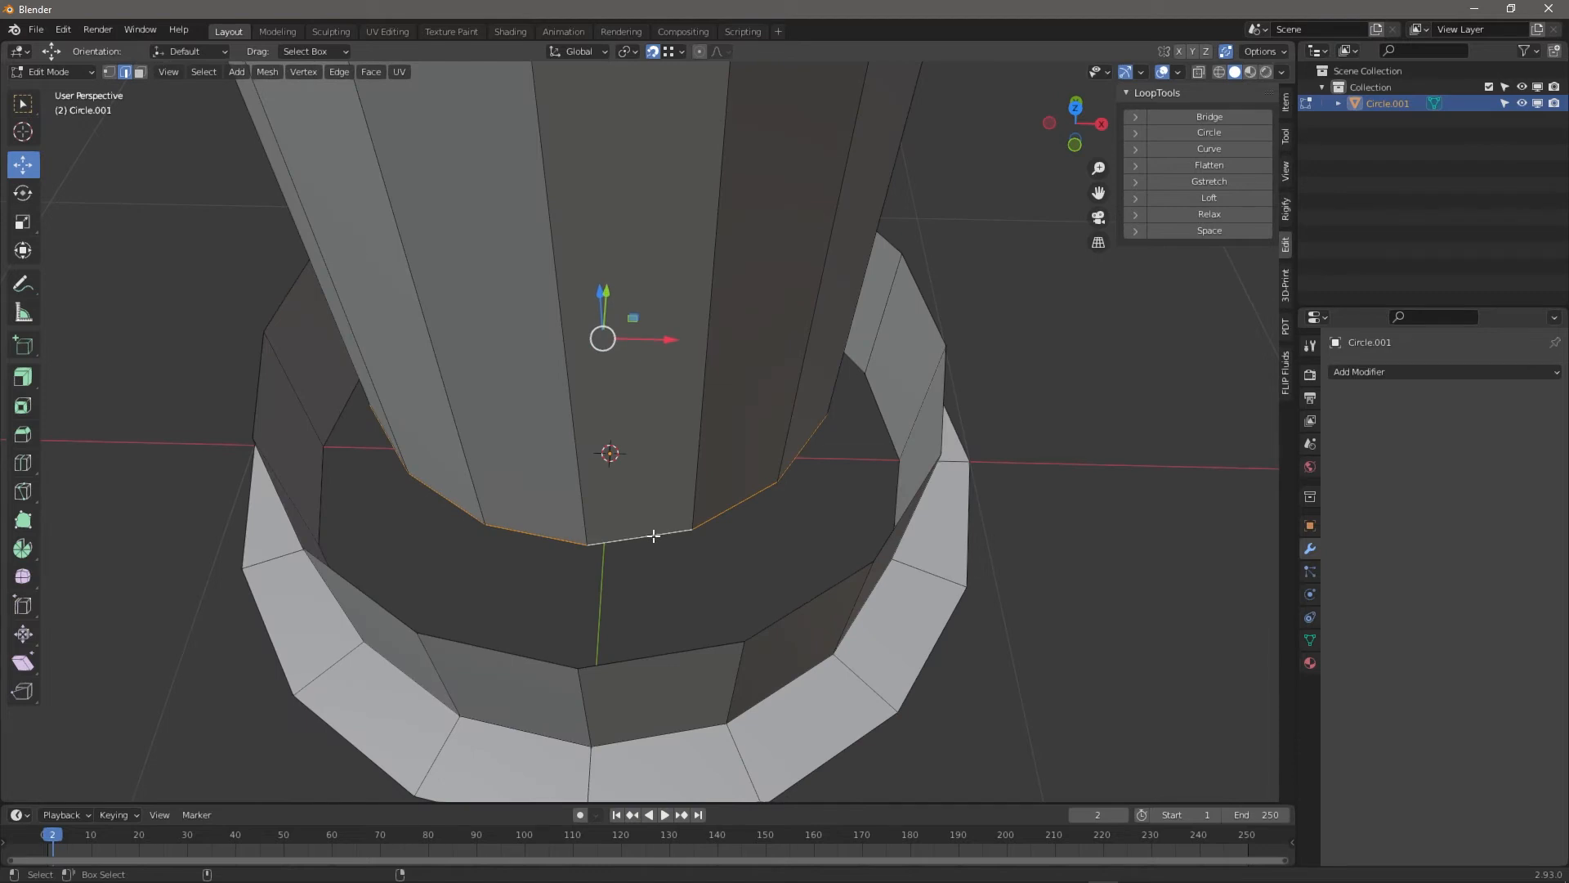
Try moving a single vertex of the cylinder's bottom rim along the X axis
key("1")
left_click(692, 529)
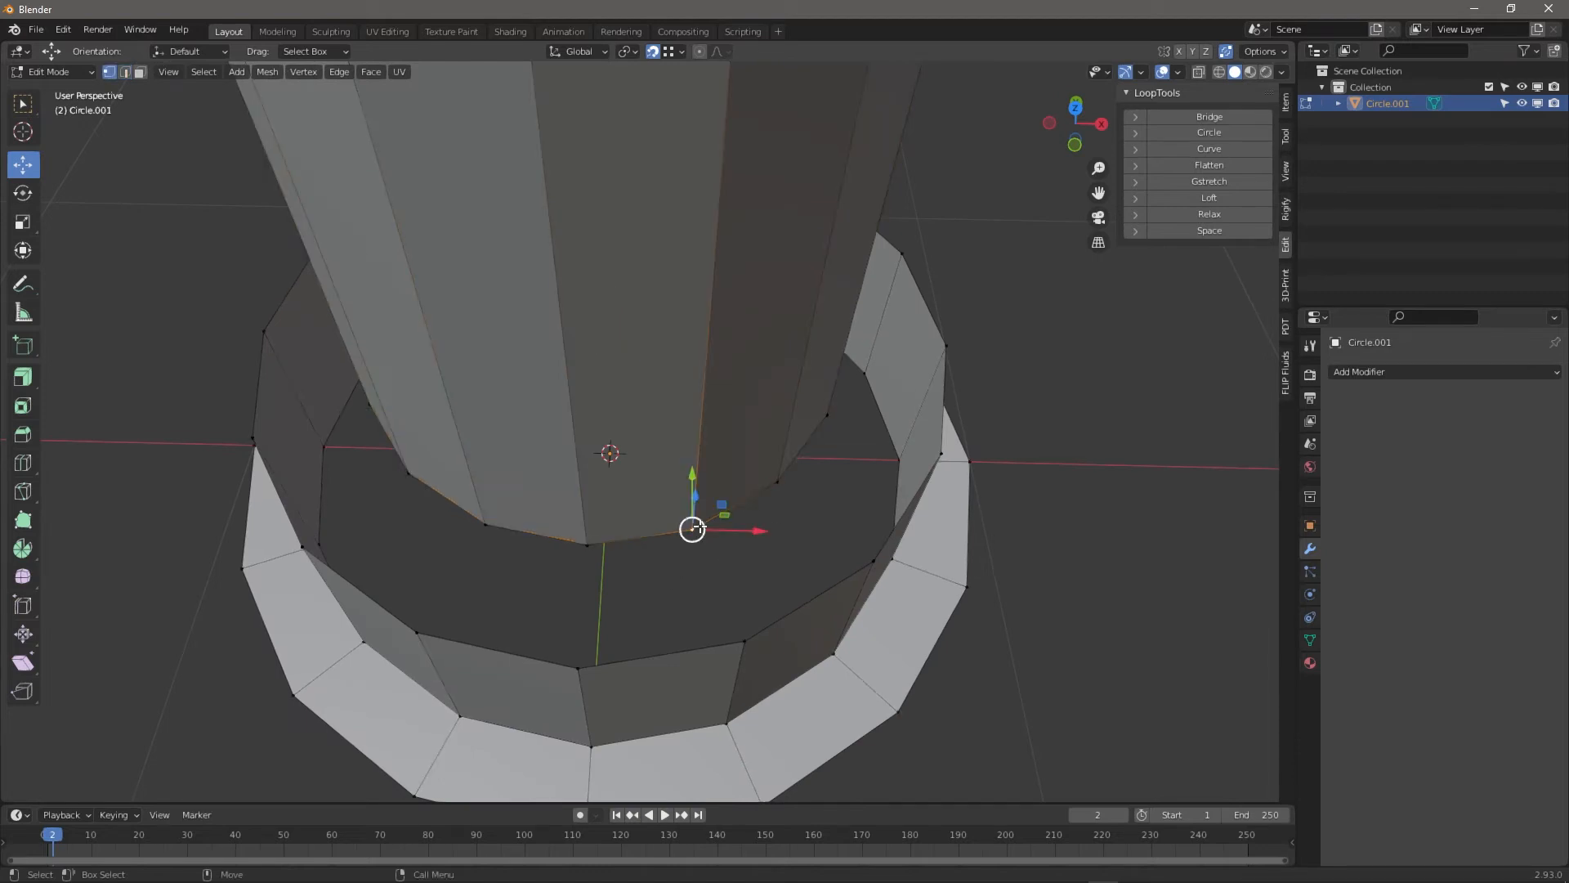
key("KP_Decimal")
scroll(666, 503, "down", 8)
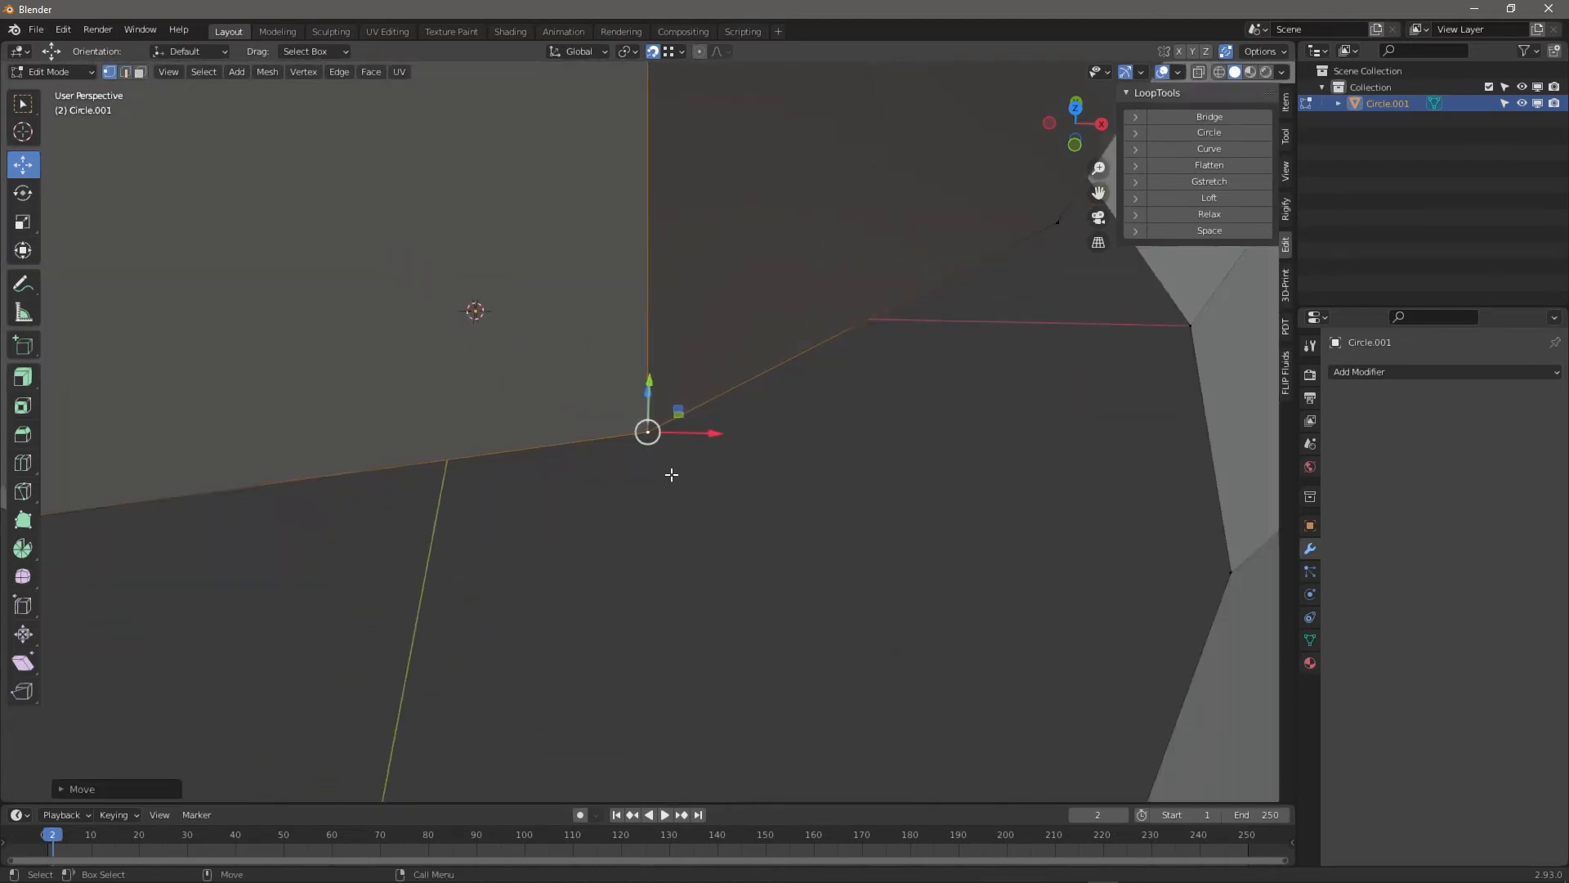
left_click_drag(681, 432, 713, 431)
left_click(713, 430)
scroll(703, 437, "down", 6)
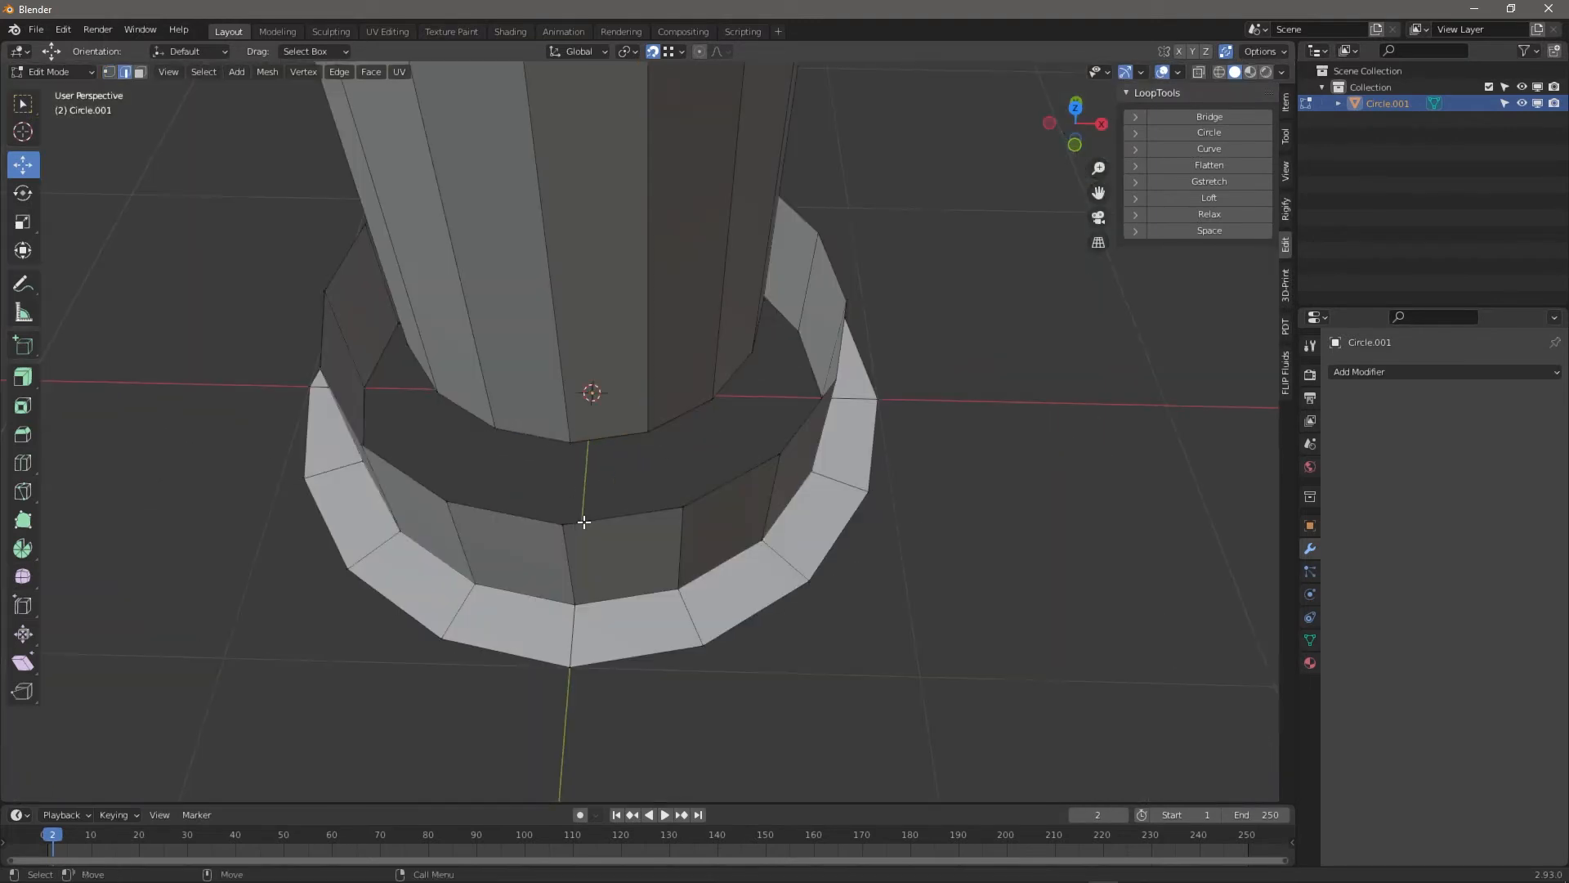
Select the edge loop along the cylinder's bottom rim and activate the Extrude Along Normals tool
left_click(520, 430, "alt")
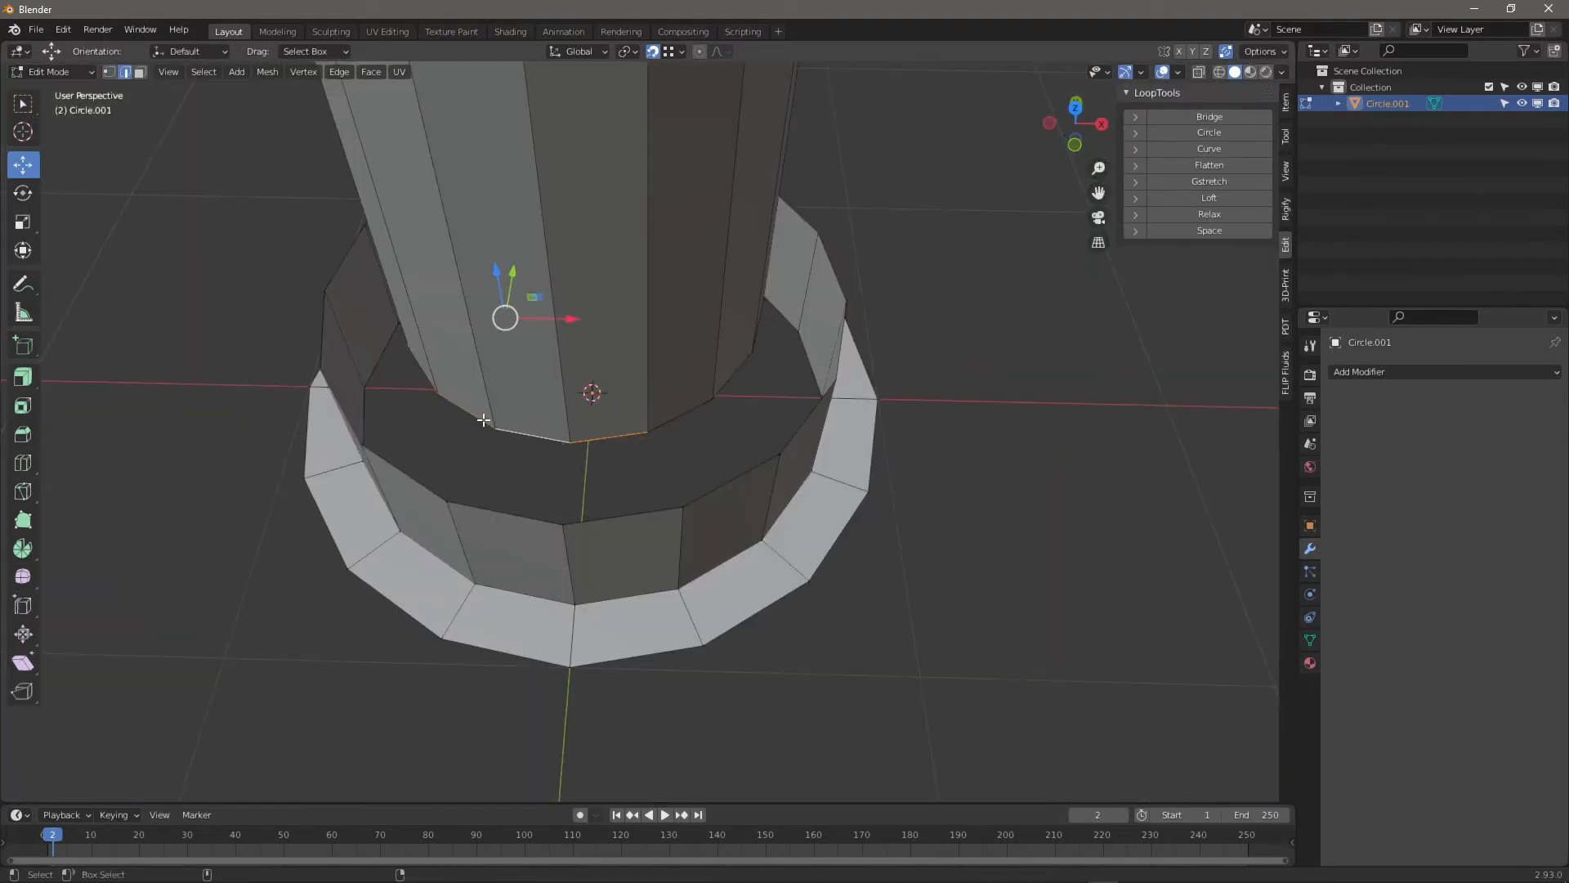
middle_click_drag(520, 431, 543, 493)
left_click(541, 484, "alt")
middle_click_drag(412, 512, 61, 379)
left_click(26, 377)
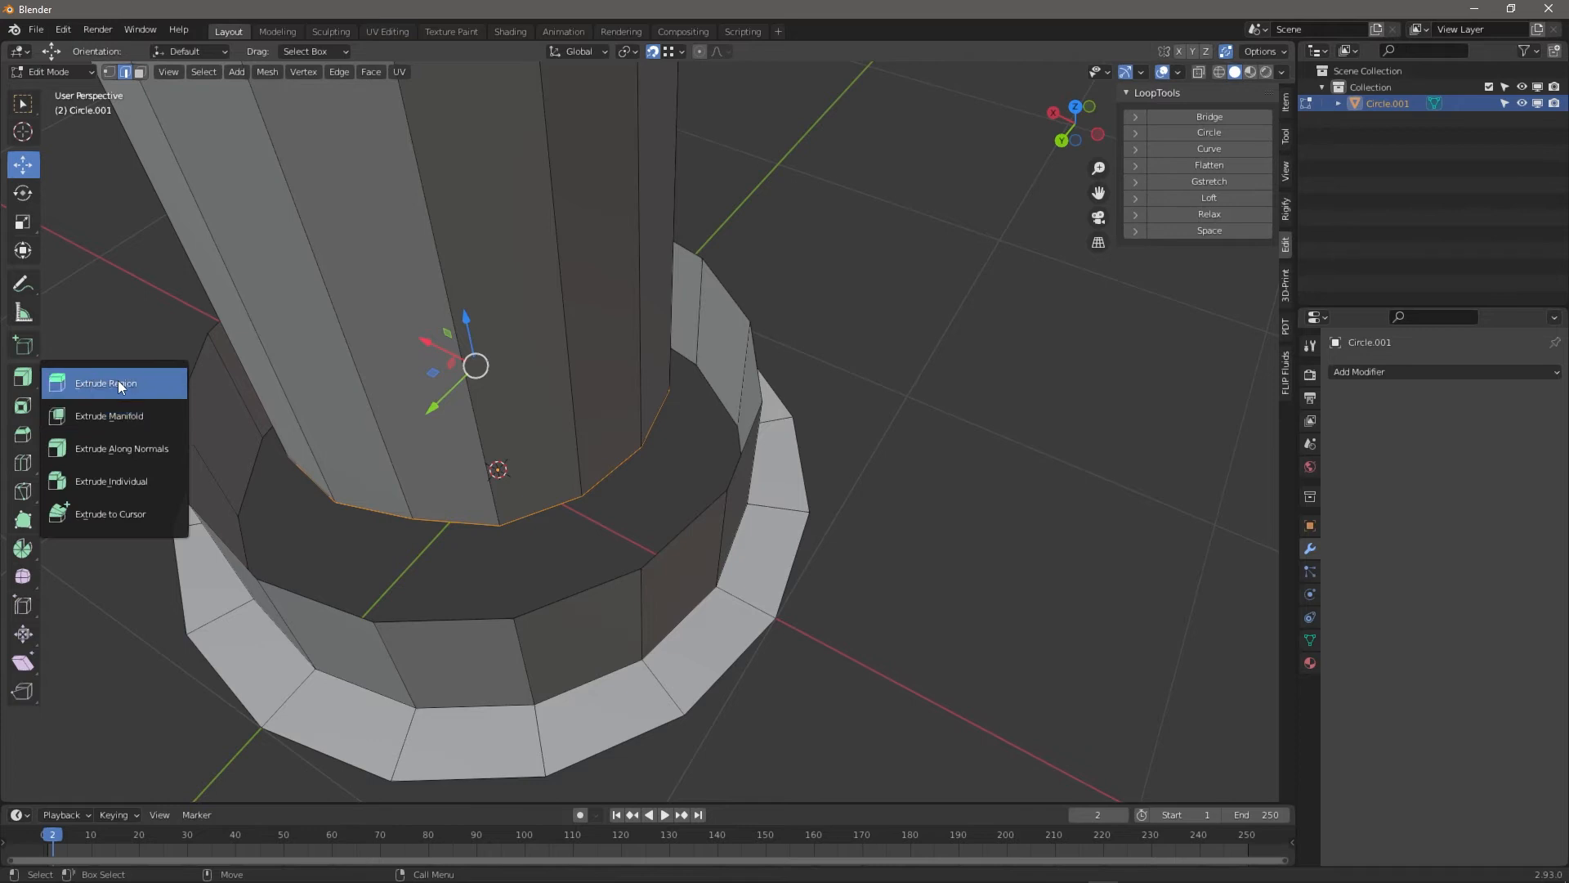
left_click(120, 450)
left_click_drag(409, 338, 431, 355)
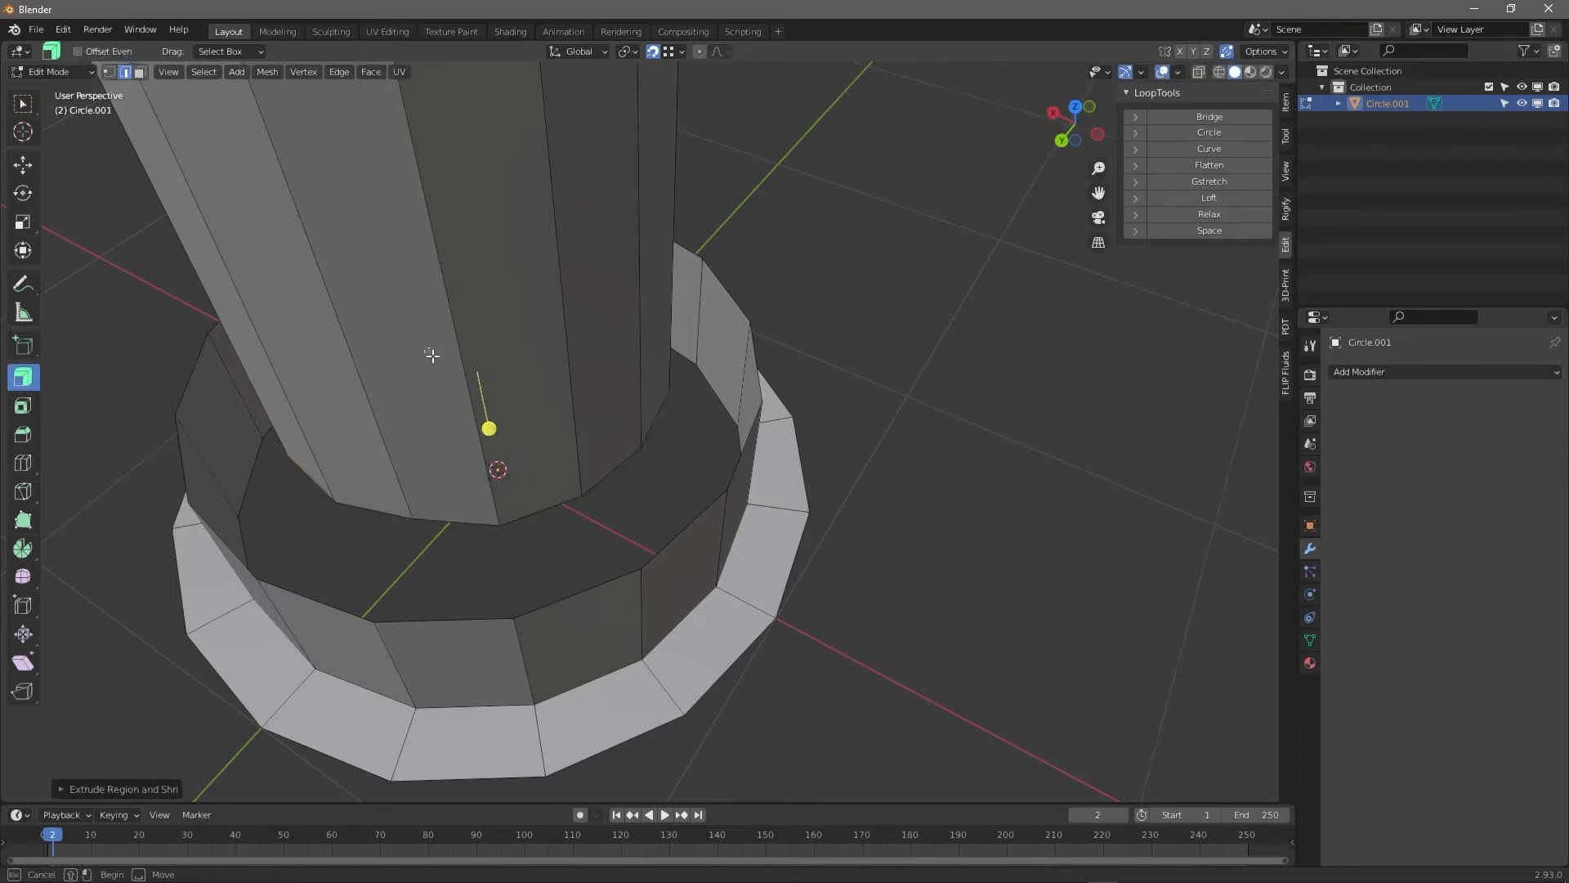
left_click_drag(382, 267, 392, 280)
key("ctrl+z")
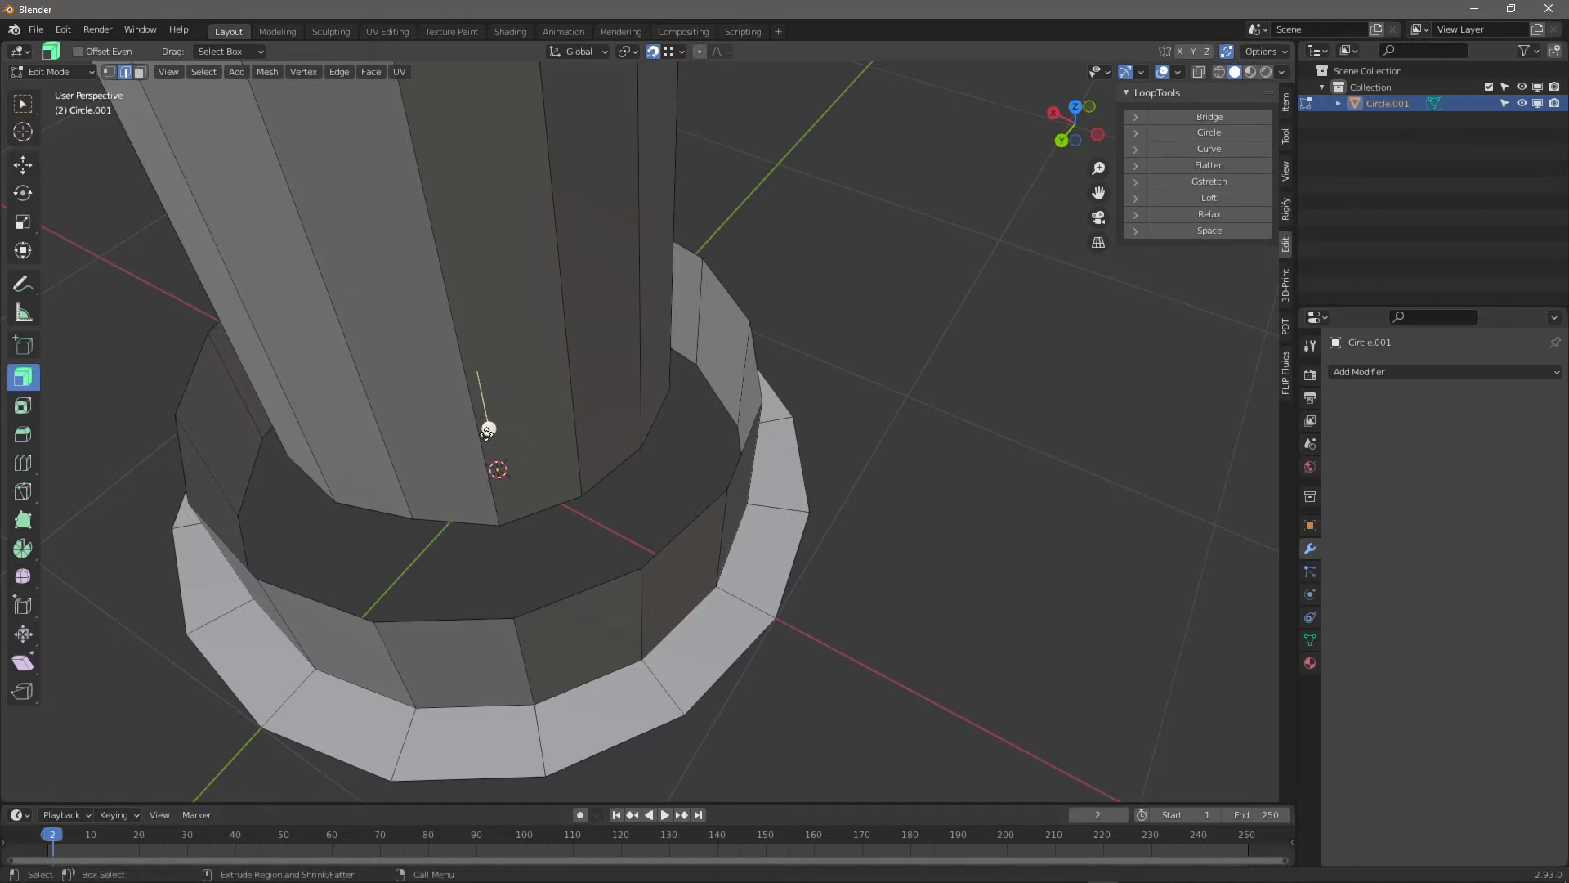
key("ctrl+z")
Extrude the rim loop outward into a flared ring of faces and level its outer edge with LoopTools Flatten
left_click_drag(409, 335, 299, 292)
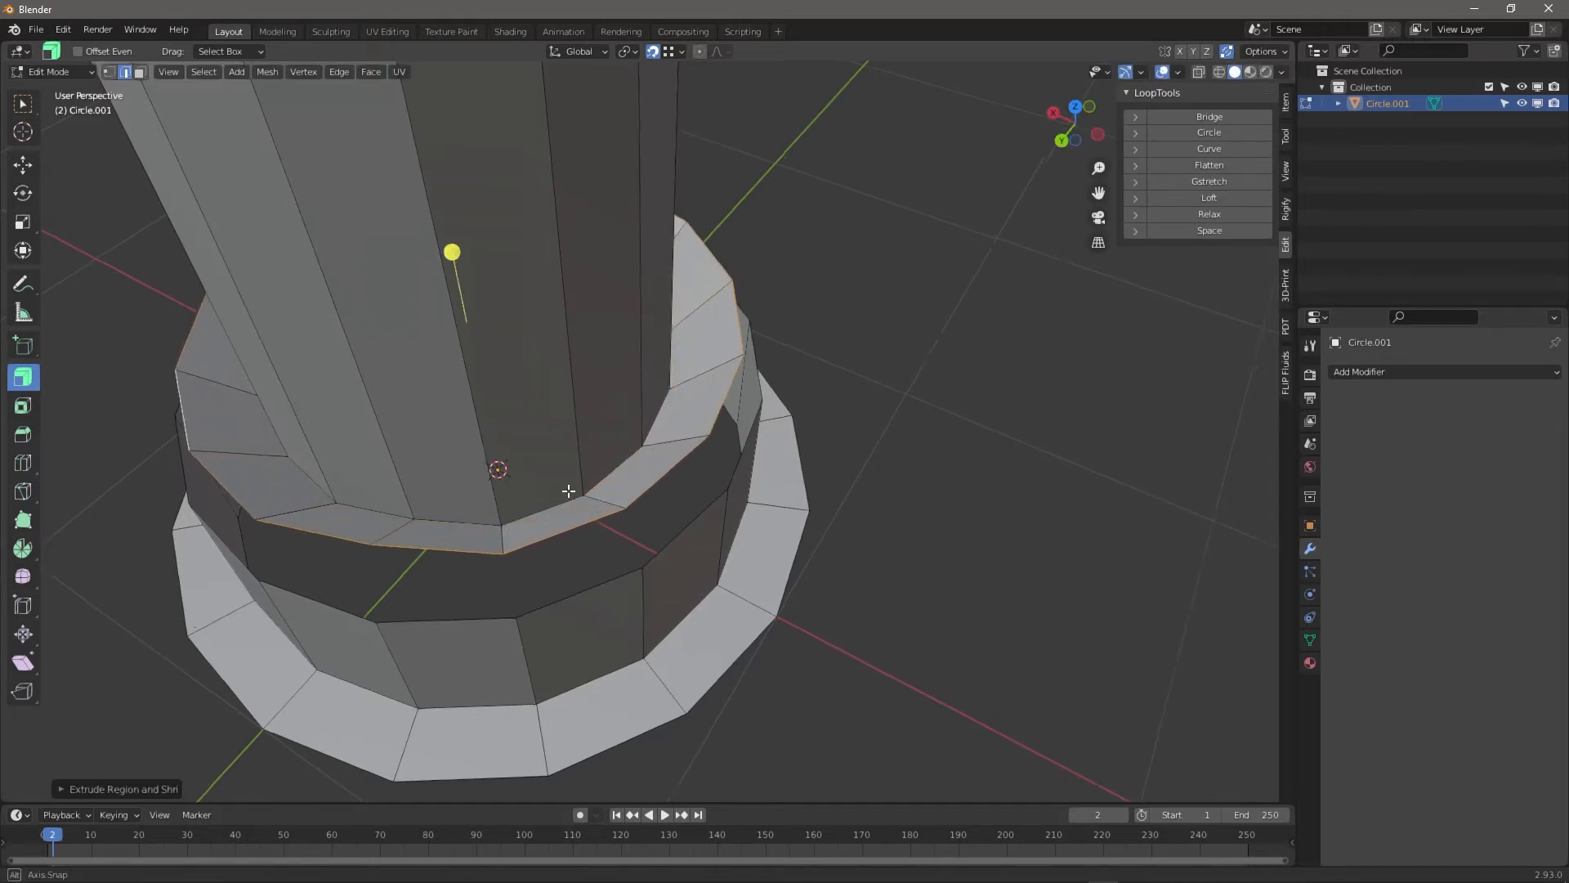
middle_click_drag(571, 490, 624, 323)
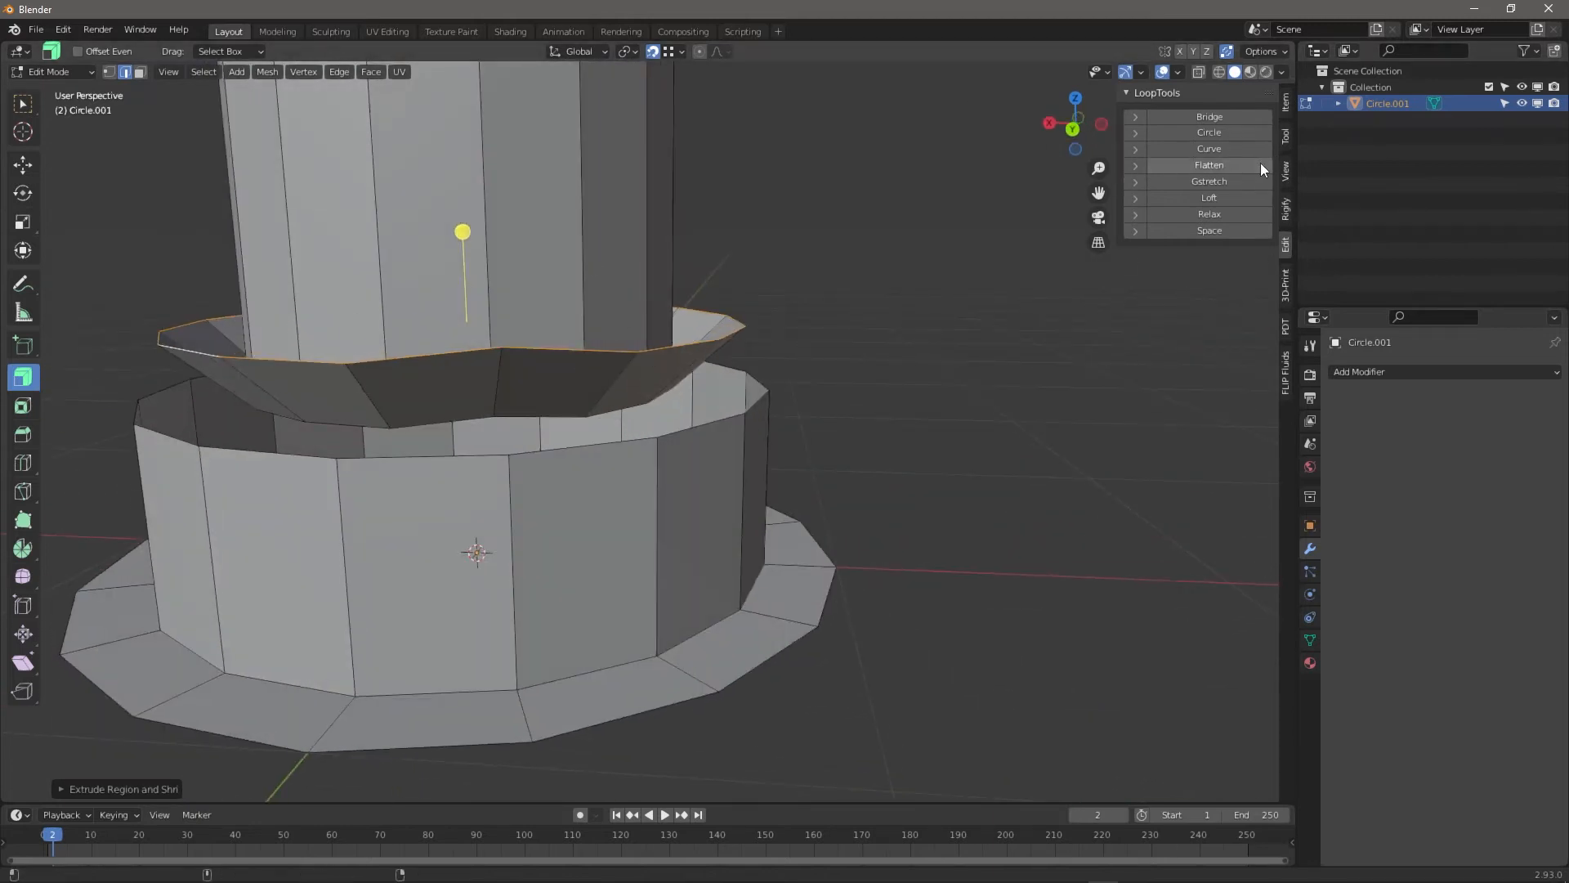
left_click(1226, 166)
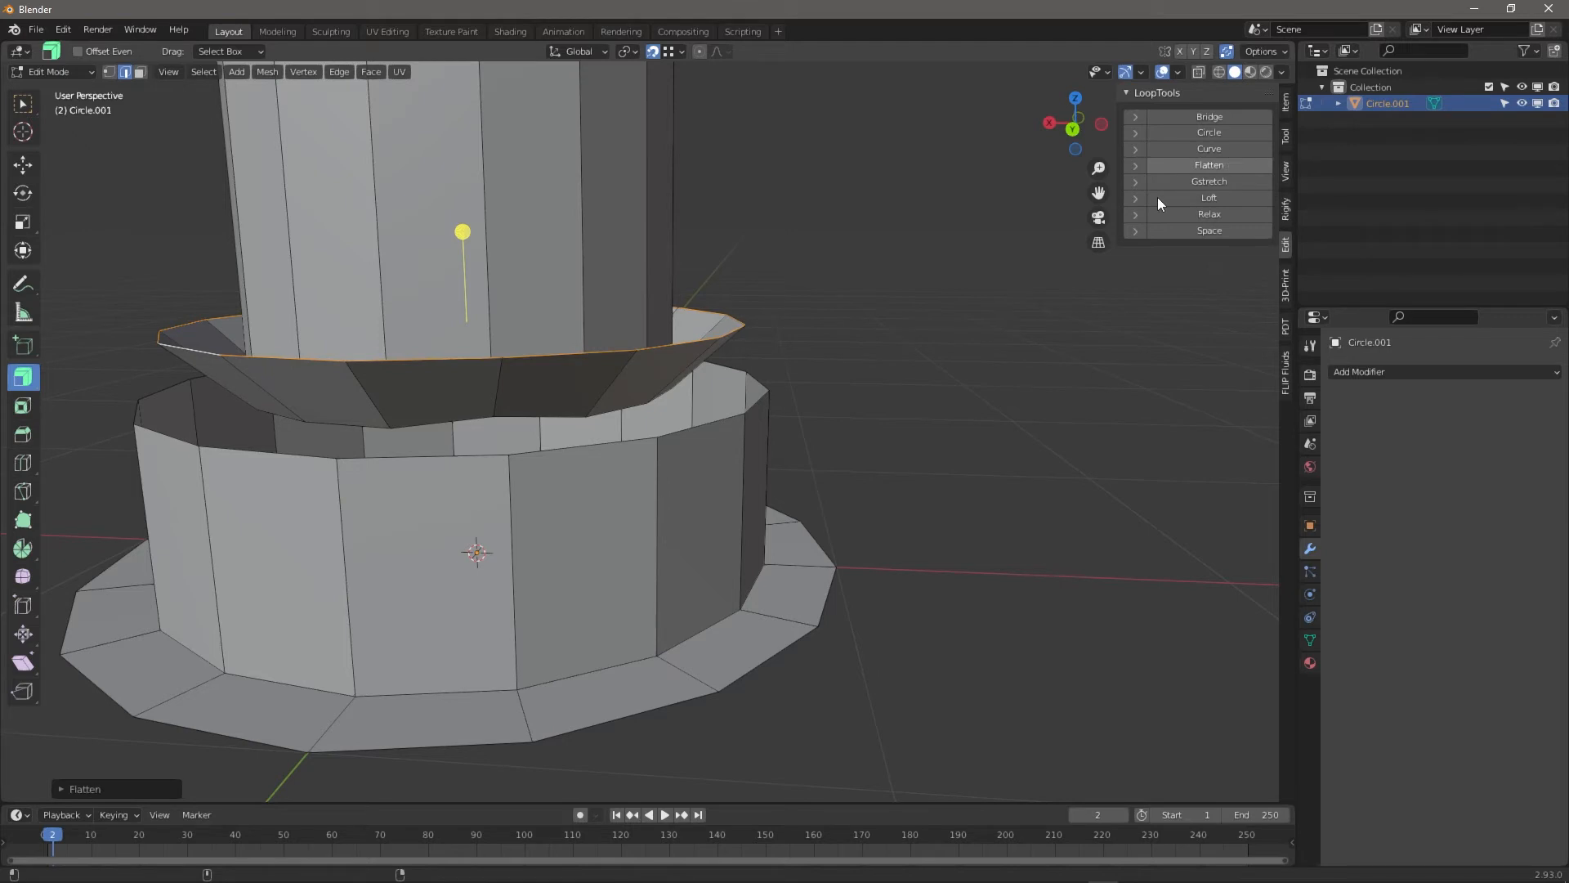
Move the flattened edge loop down along Z until the ring sits level with the disc's top rim
middle_click_drag(621, 302, 523, 348)
key("shift+space")
key("g")
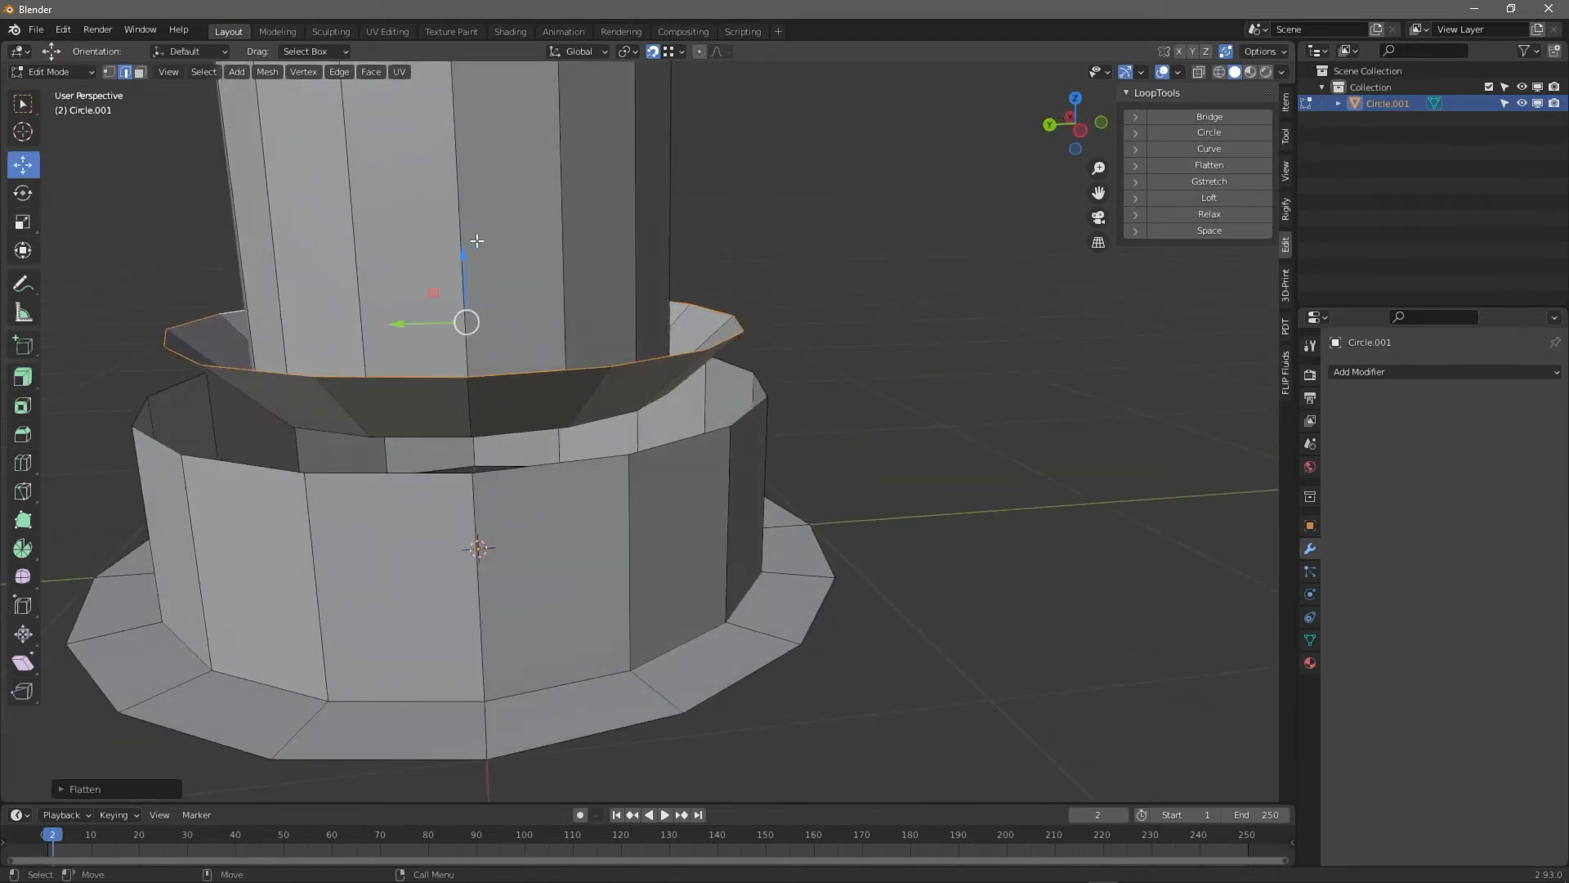
left_click_drag(463, 257, 458, 322)
middle_click_drag(458, 322, 727, 547)
scroll(716, 485, "up", 3)
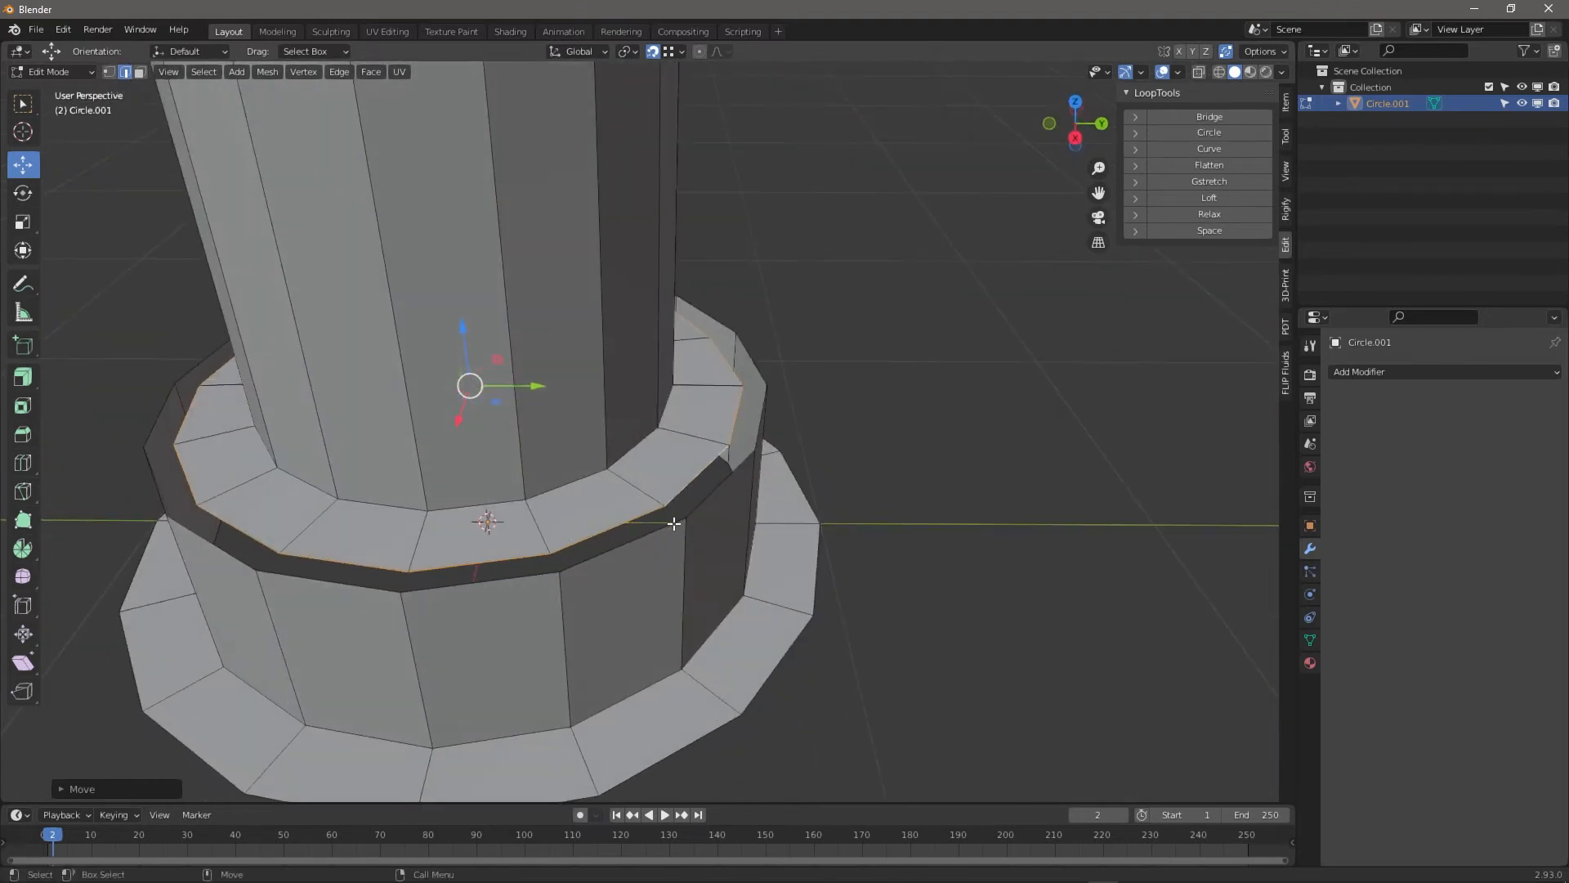
Select facing edges of the ring's outer loop and the disc's top rim and join them with Bridge Edge Loops
right_click(545, 447)
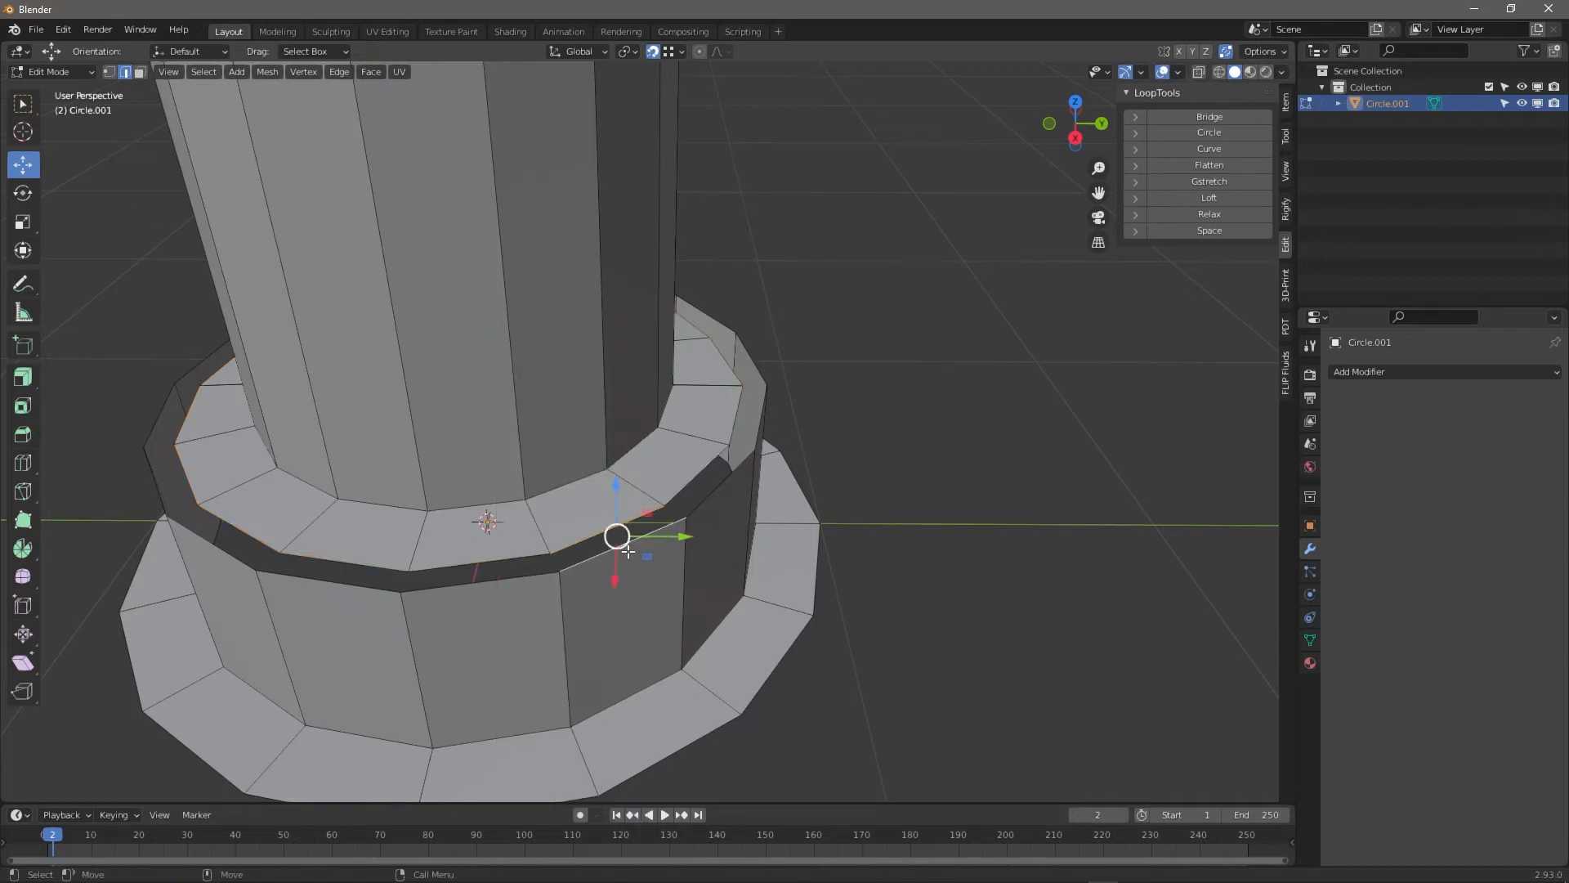
middle_click_drag(463, 569, 644, 542, "alt")
left_click_drag(644, 543, 714, 557, "alt")
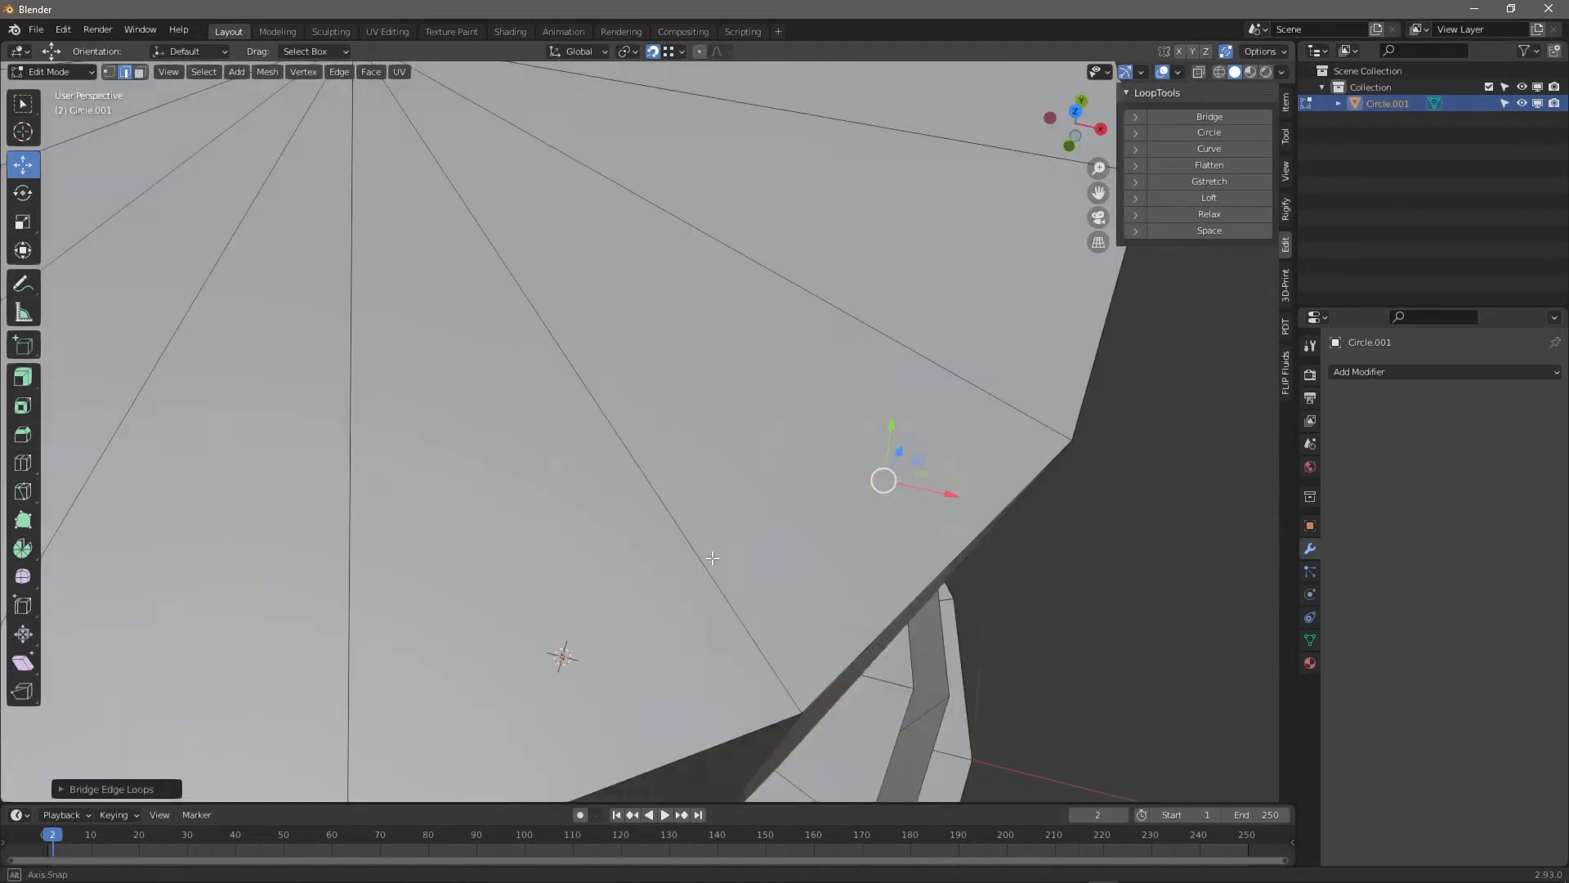
right_click_drag(714, 556, 662, 592, "alt")
middle_click_drag(635, 599, 584, 400, "alt")
scroll(585, 400, "down", 1)
middle_click_drag(548, 474, 554, 509)
Select two adjacent pairs of facing edges across the ring gap and repeat the bridge on them
key("alt+a")
left_click(551, 516, "shift")
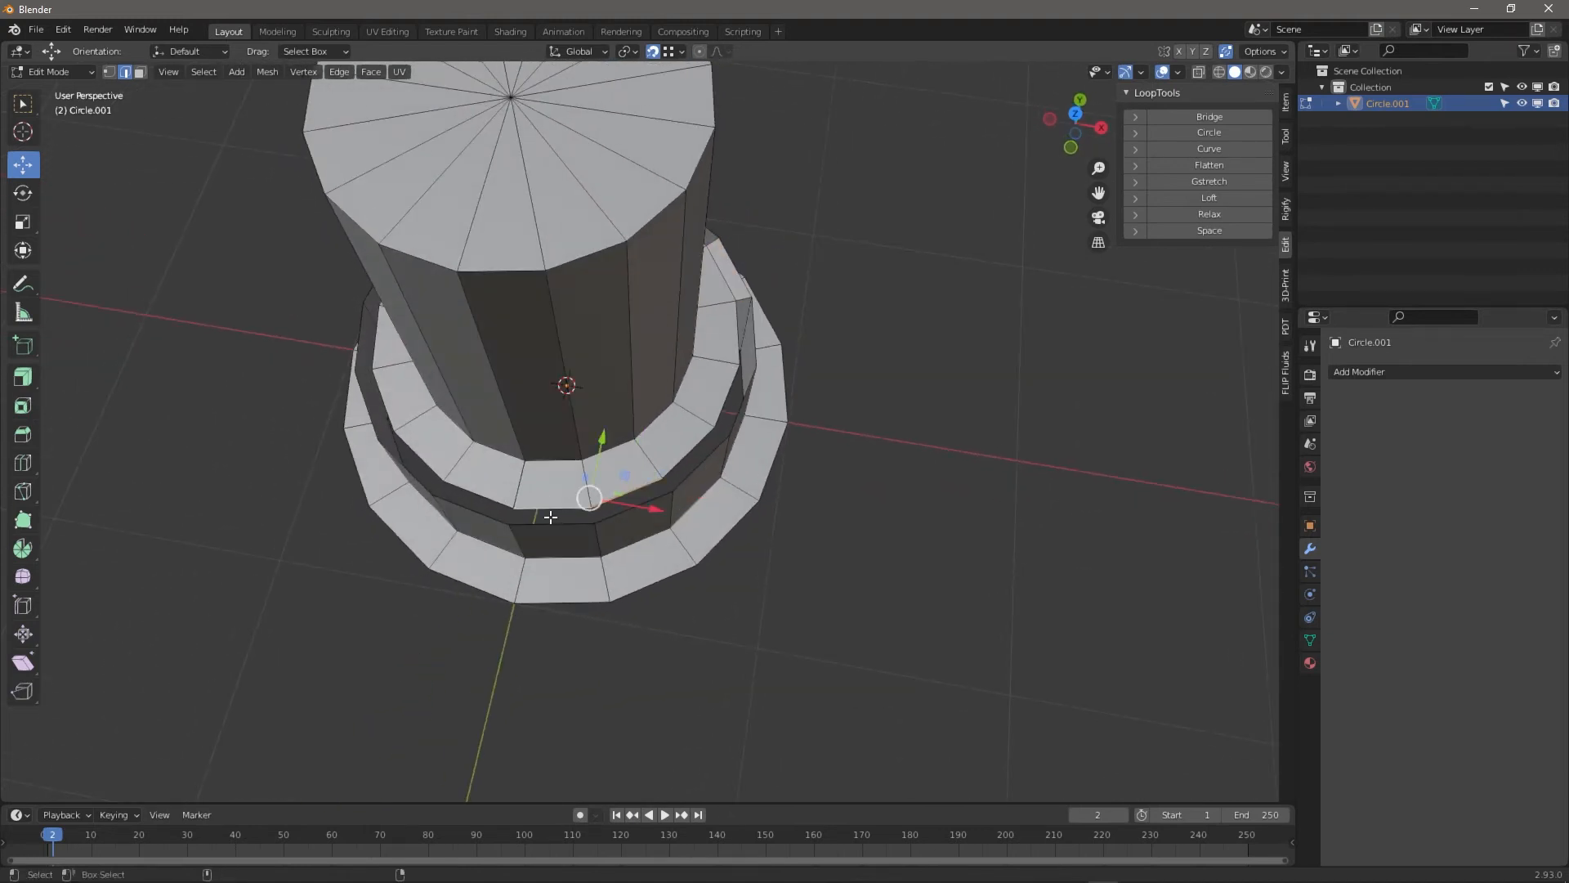
left_click(559, 521, "shift")
left_click(622, 511, "shift")
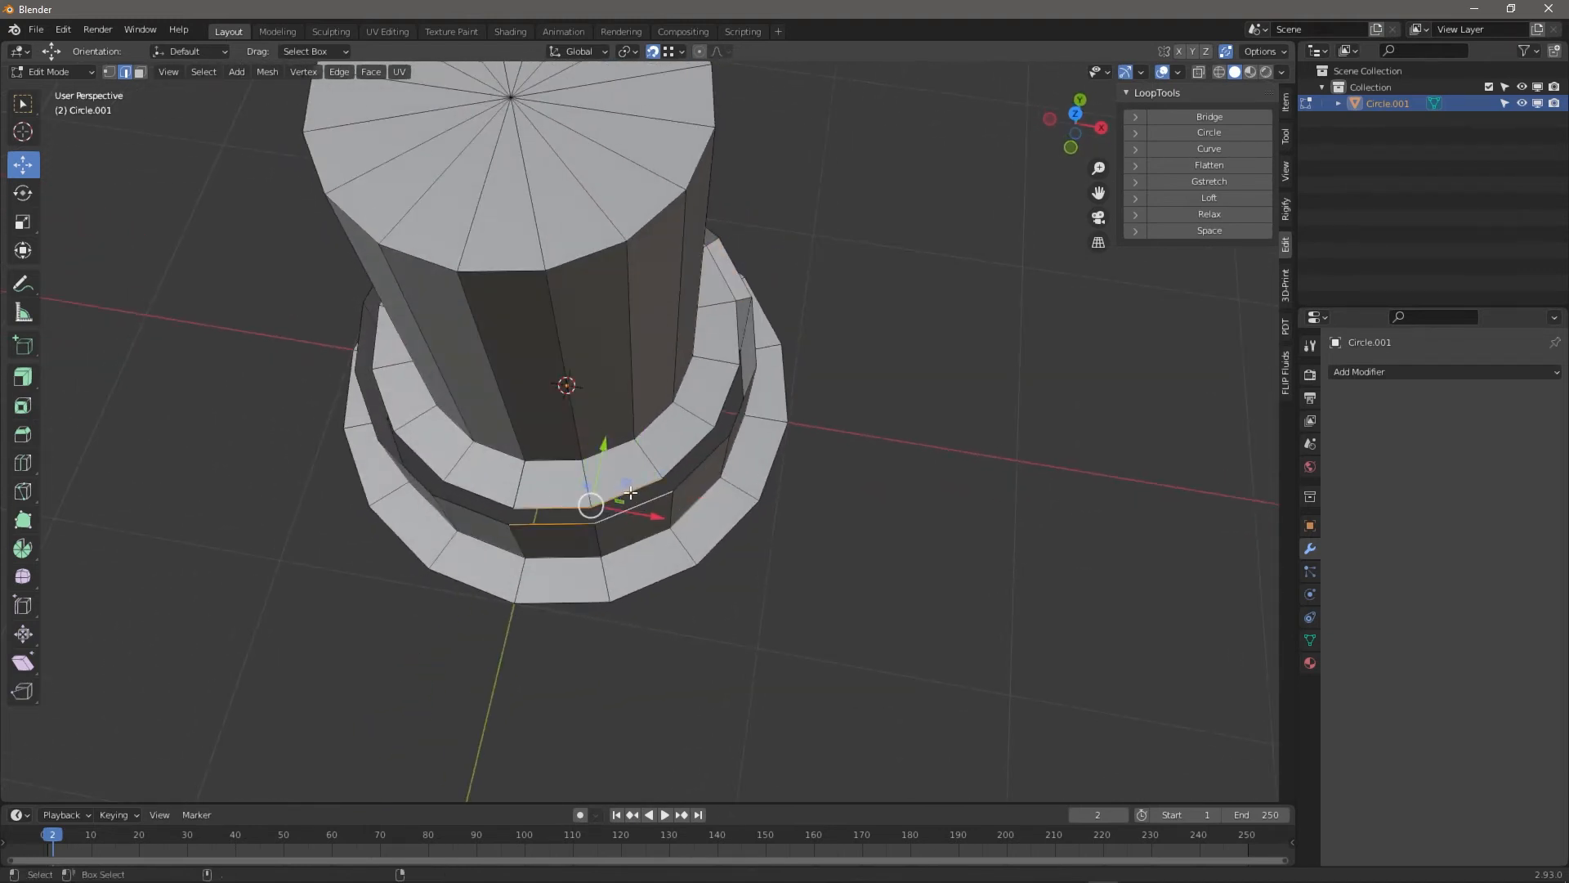
key("shift+r")
middle_click_drag(667, 459, 797, 470)
Bridge another section of the gap around the disc by selecting its facing ring and rim edges
middle_click_drag(458, 553, 834, 515, "shift")
middle_click_drag(833, 515, 831, 683)
left_click(773, 689)
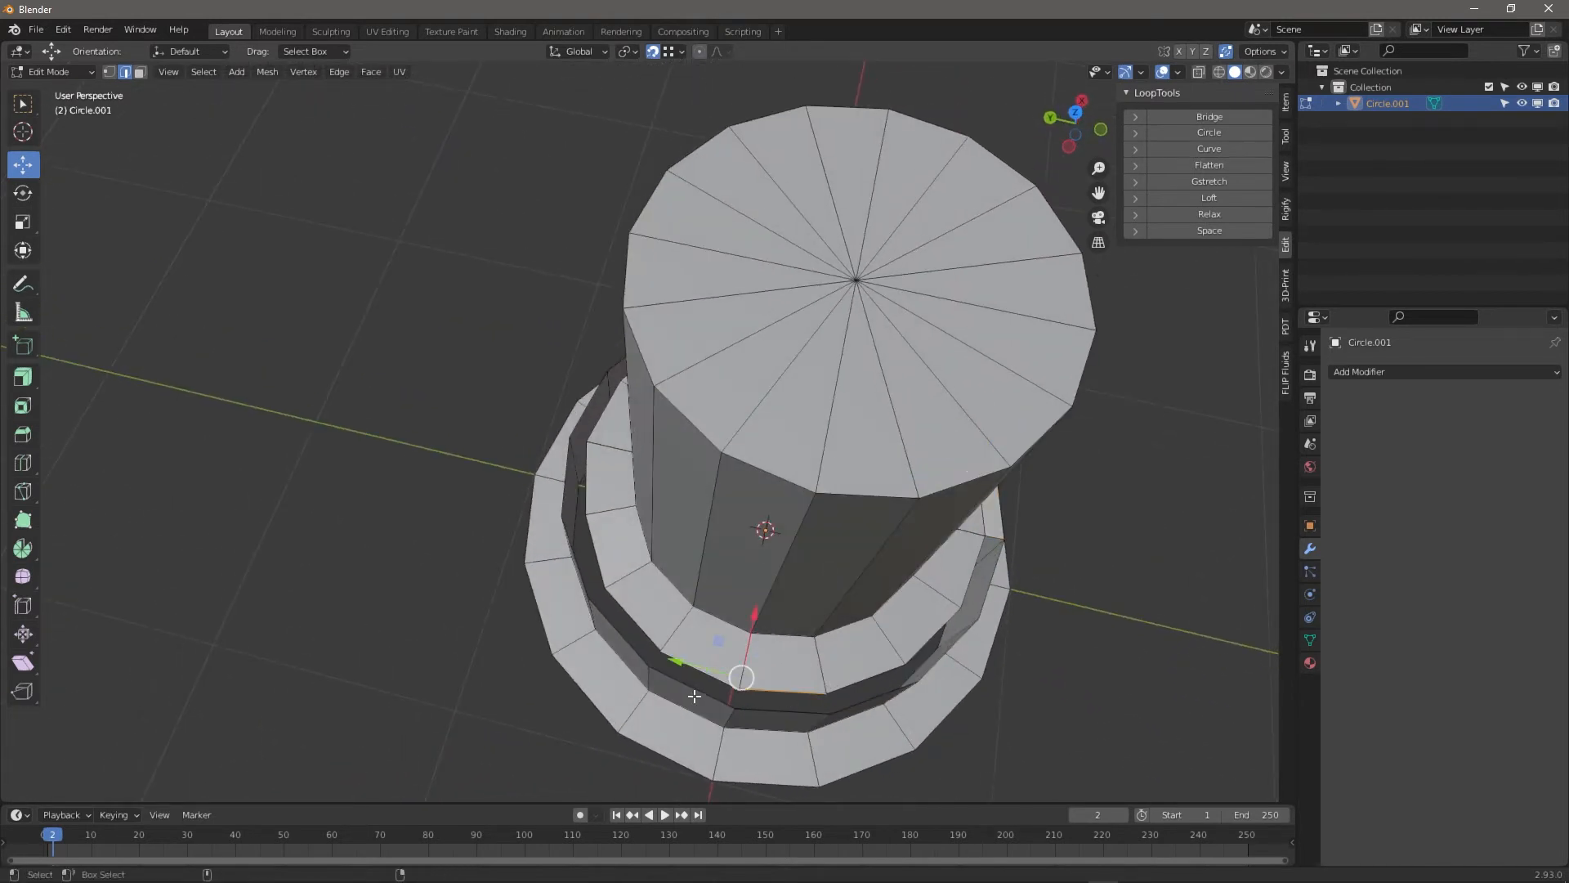
left_click(694, 693, "shift")
left_click(762, 710, "shift")
key("shift+r")
middle_click_drag(586, 587, 780, 541)
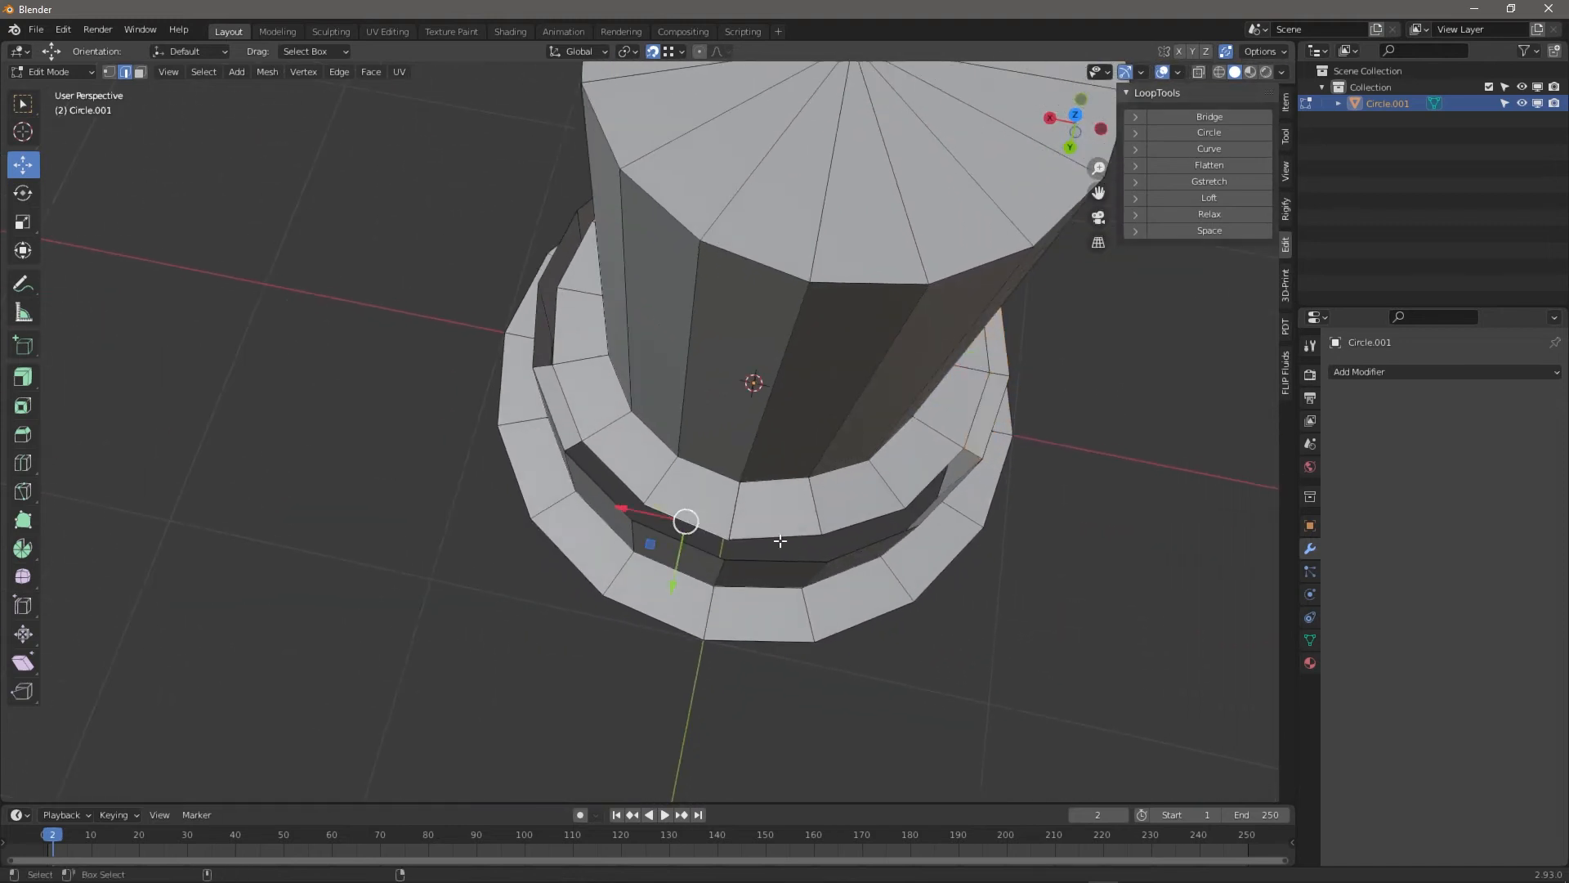
Fill the next two sections of the ring gap by selecting their facing edges and repeating the bridge
left_click(780, 541, "shift")
left_click(762, 562, "shift")
left_click(686, 550, "shift")
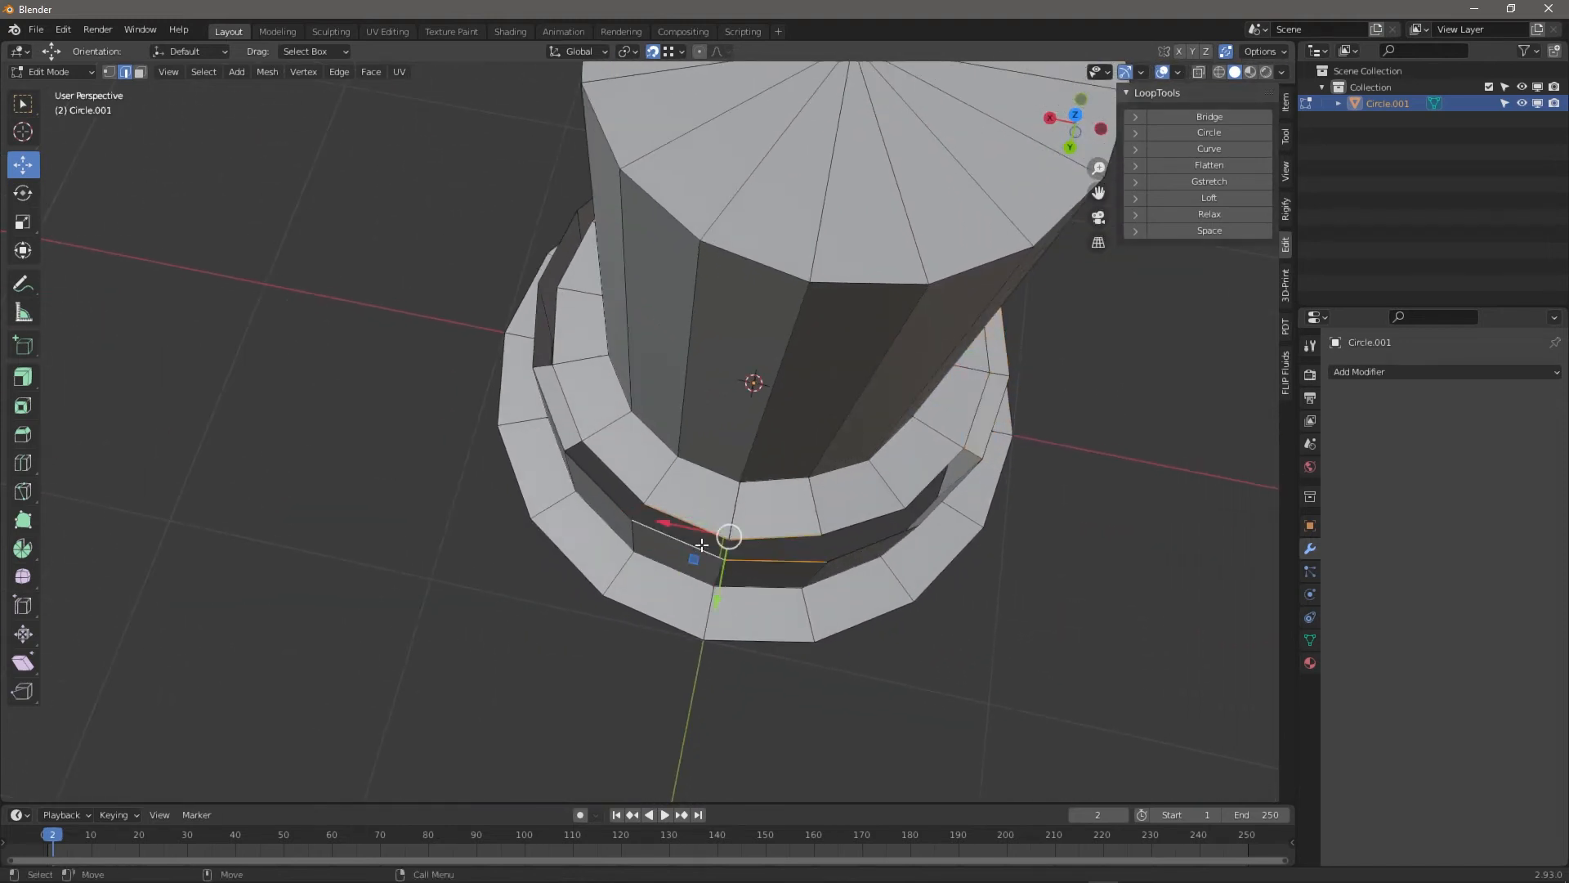
key("shift+r")
middle_click_drag(687, 499, 776, 469)
left_click(586, 569)
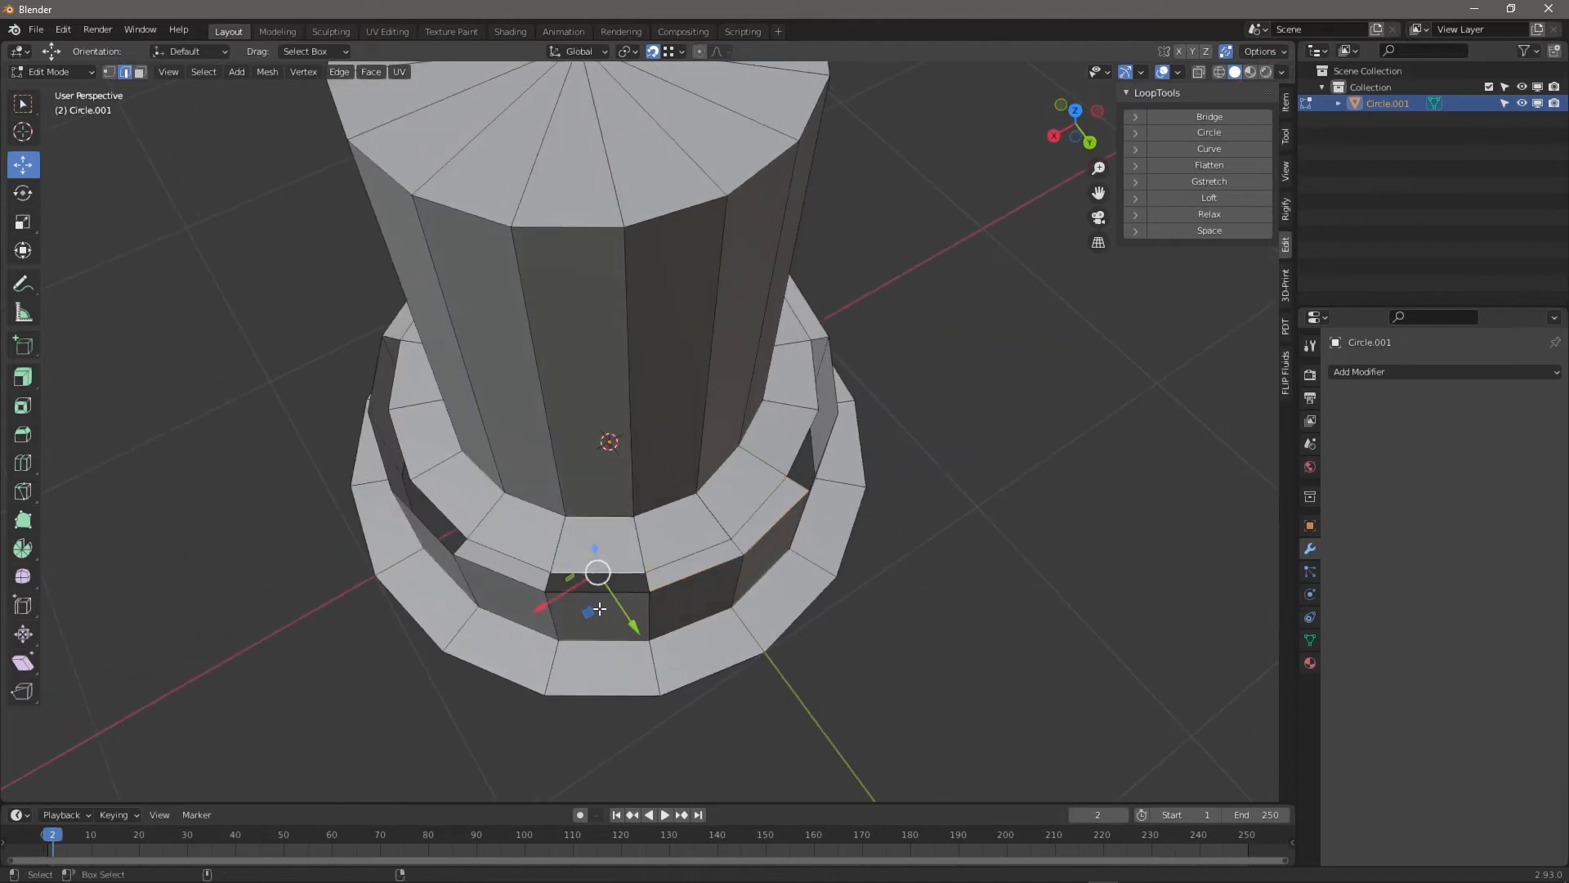
middle_click_drag(599, 609, 484, 598)
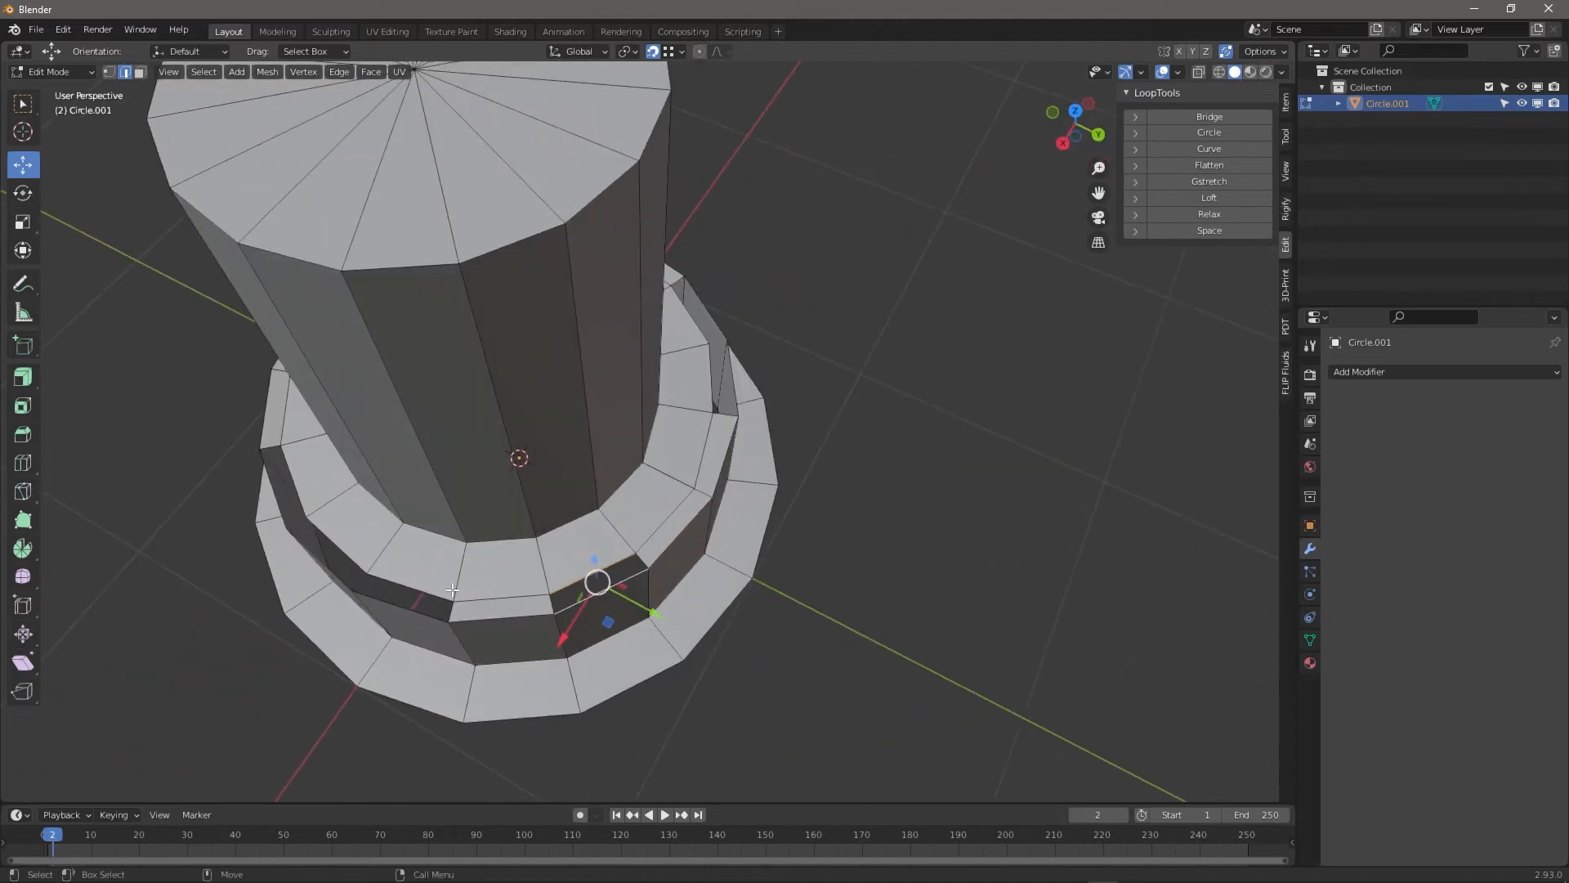
key("shift+r")
Select the boundary of the three-segment gap, deselect its short end edges, and bridge the two long sides
left_click(393, 579, "alt")
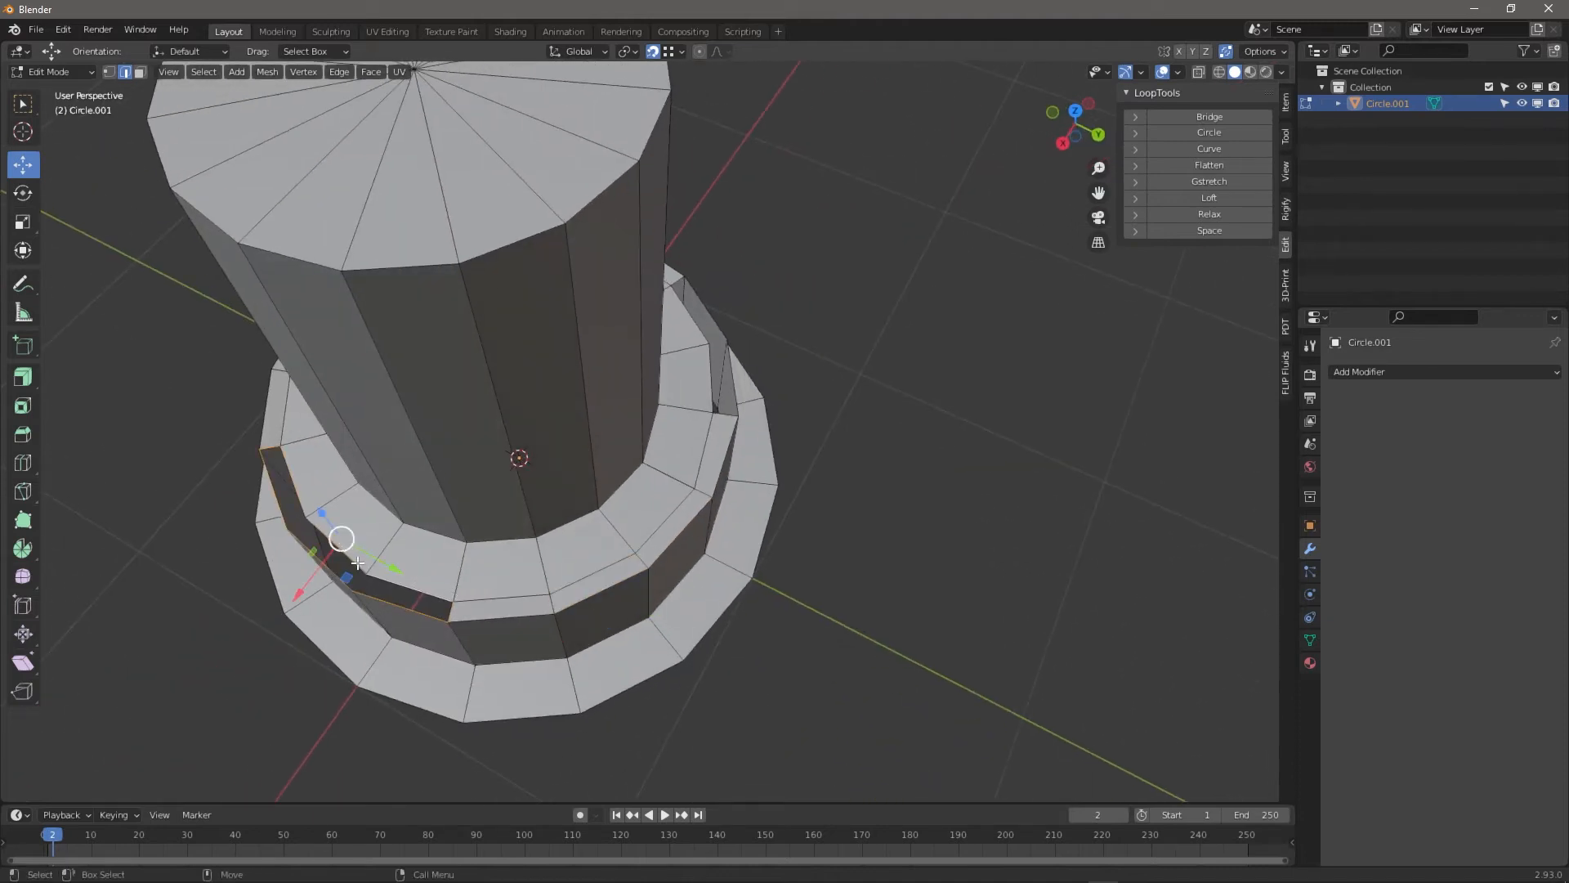
middle_click_drag(448, 586, 753, 520, "alt")
scroll(753, 520, "up", 4)
middle_click_drag(925, 577, 704, 494, "alt")
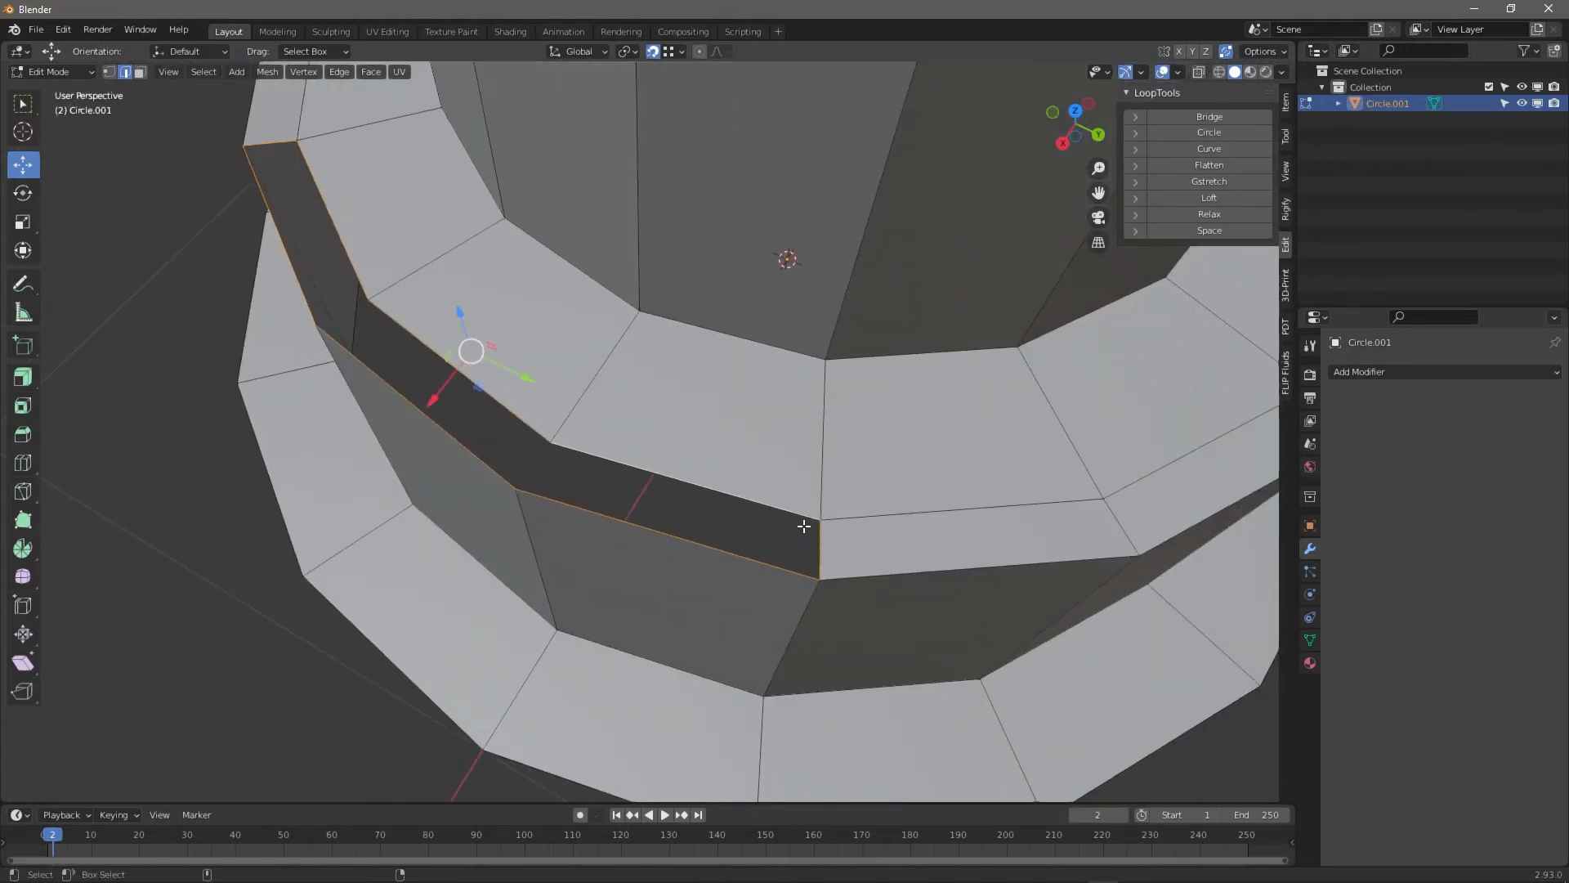
left_click(820, 547, "shift")
middle_click_drag(570, 444, 648, 470, "shift")
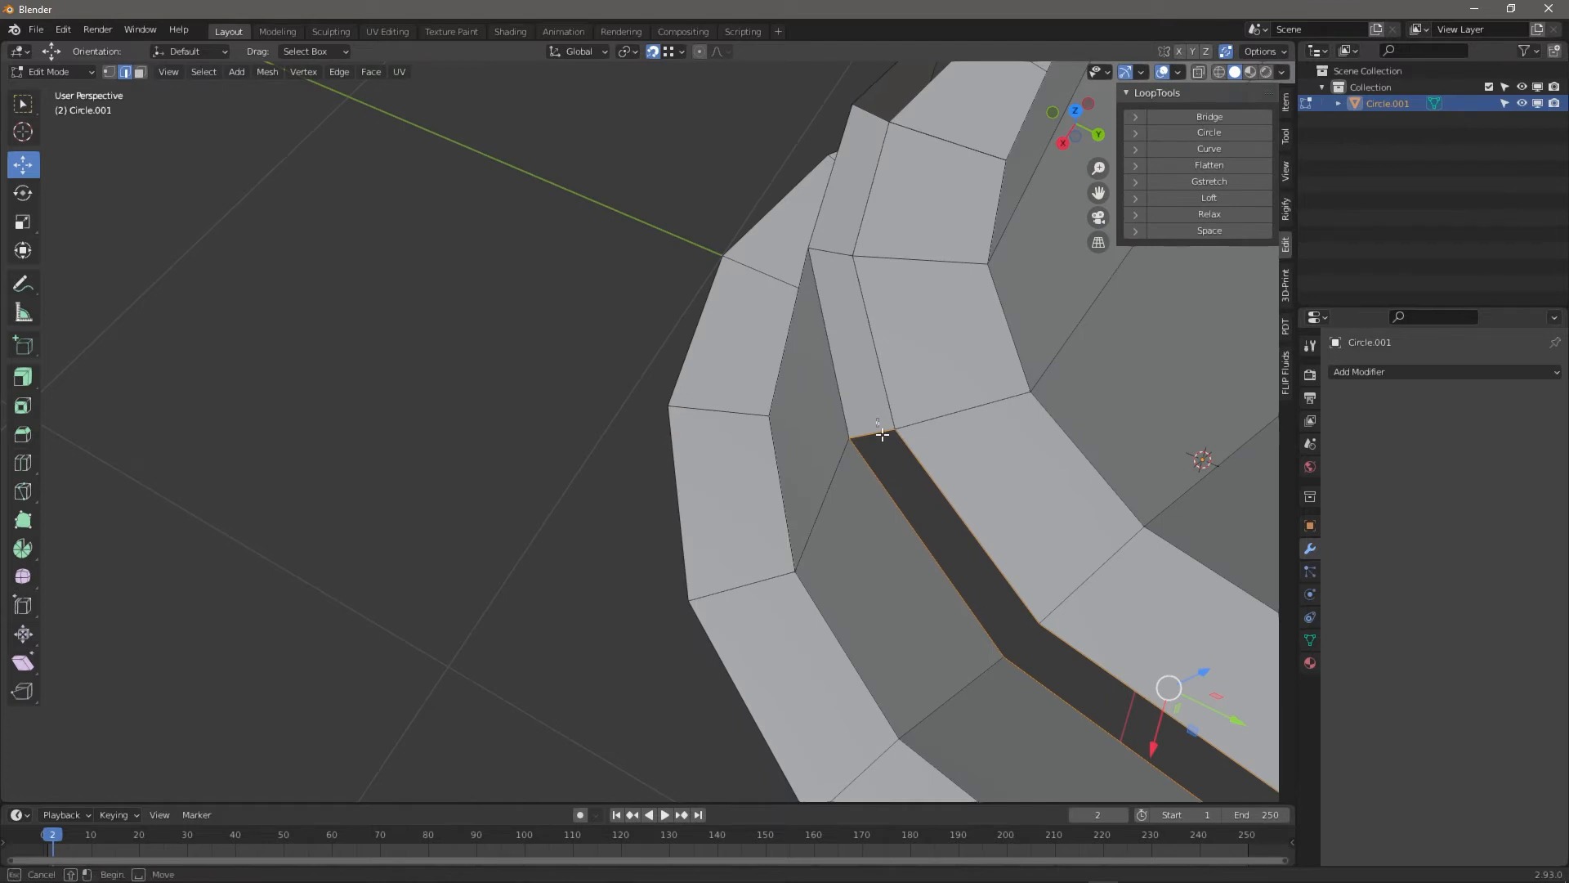
middle_click_drag(893, 452, 771, 414)
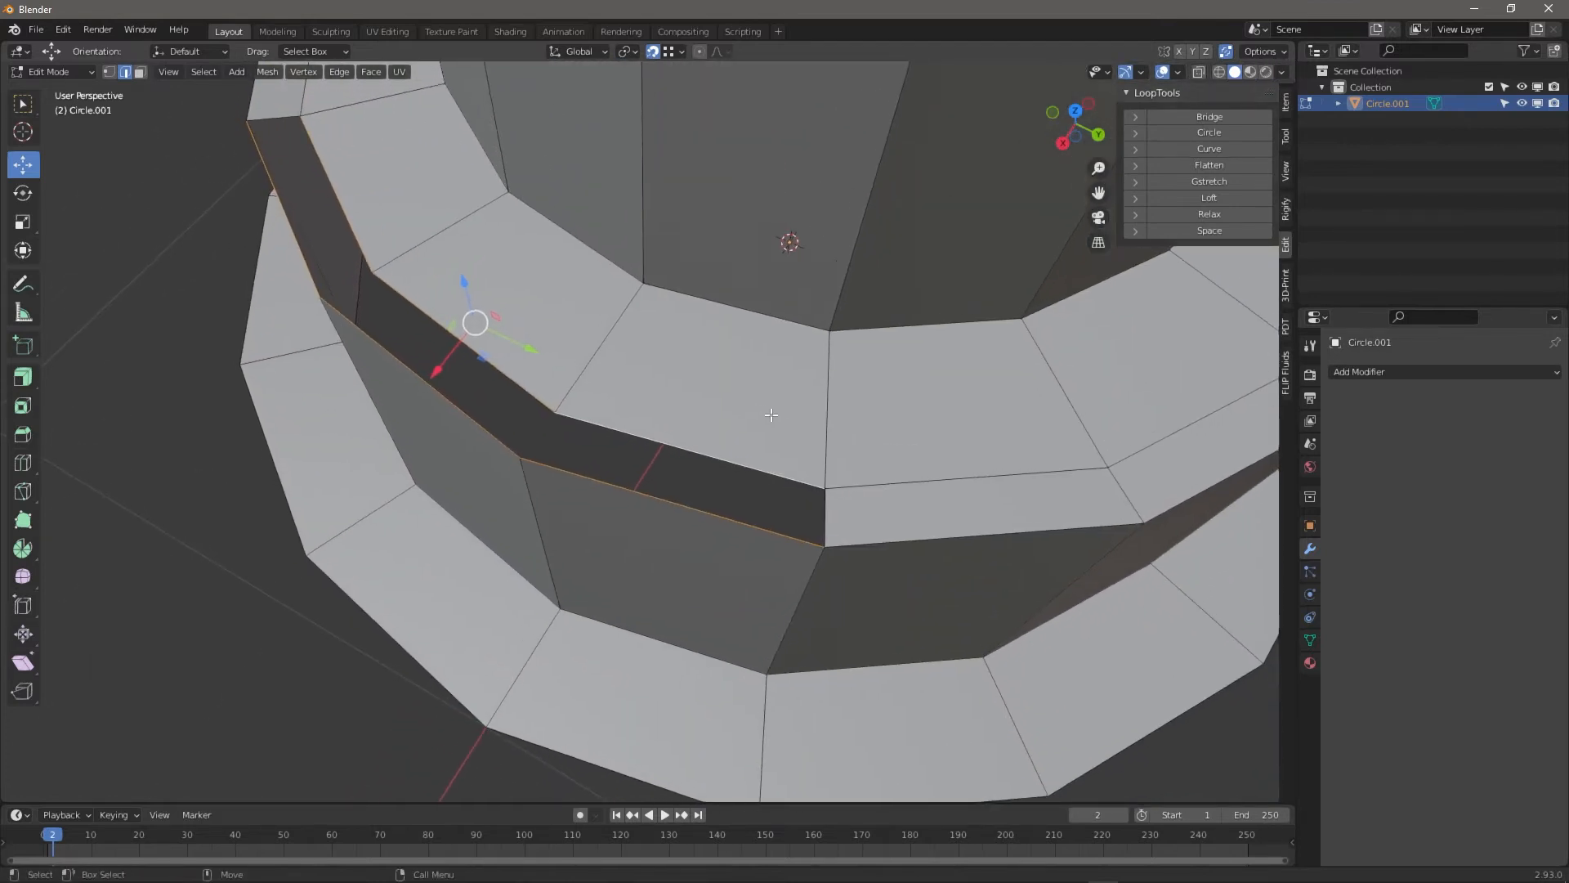
key("shift+b")
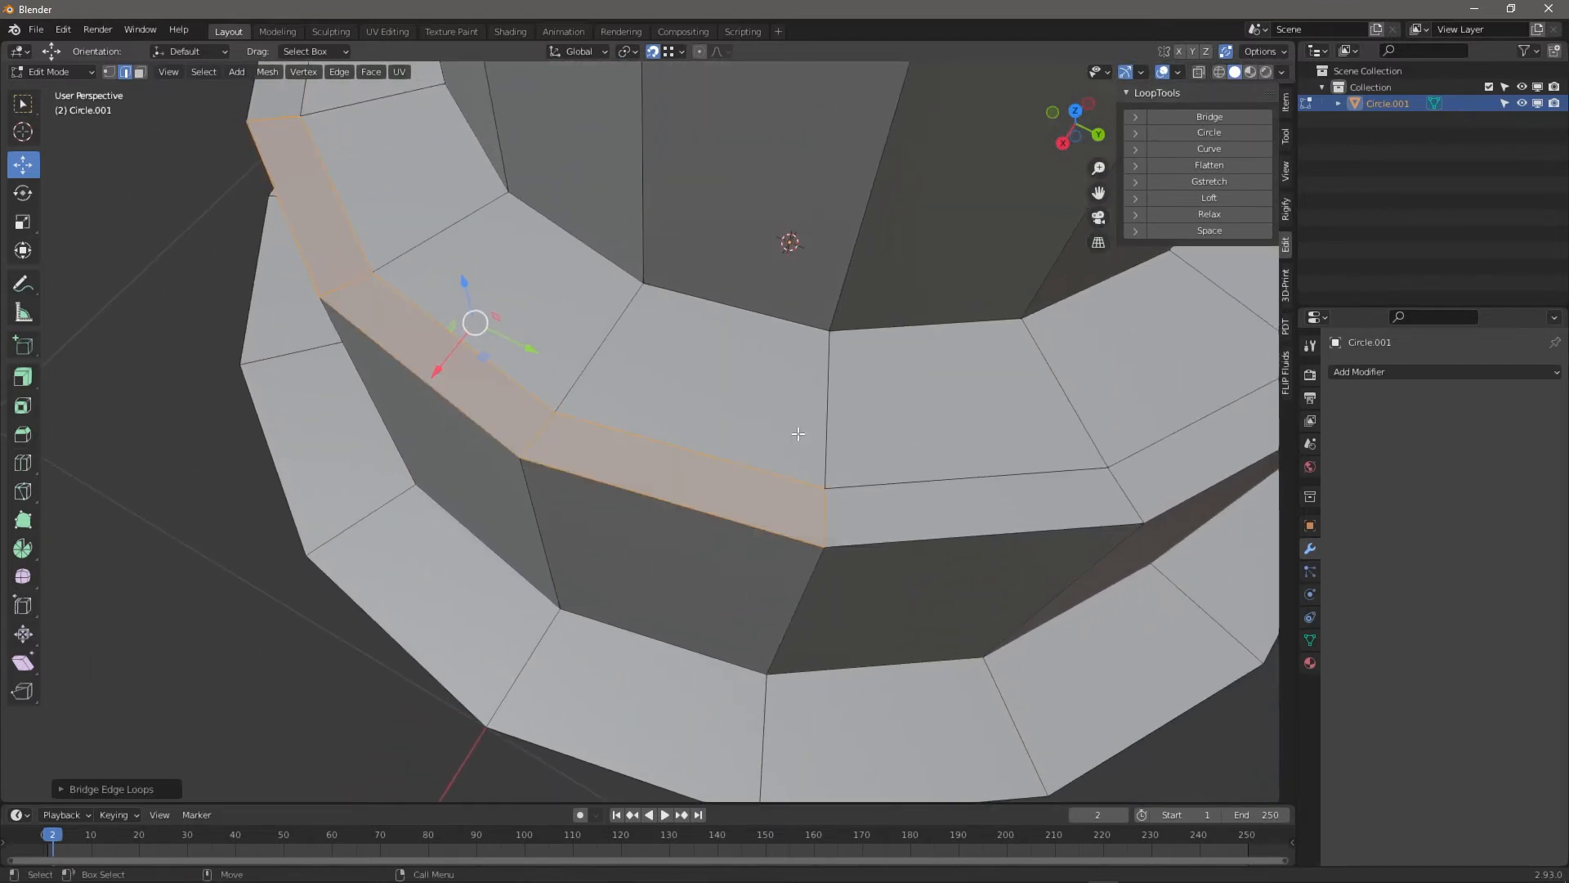
Select the three inner and three outer edges of the next open gap and bridge them
scroll(798, 434, "down", 4)
left_click_drag(799, 434, 402, 576, "alt")
middle_click_drag(402, 576, 832, 384, "alt")
right_click_drag(832, 383, 915, 424, "alt")
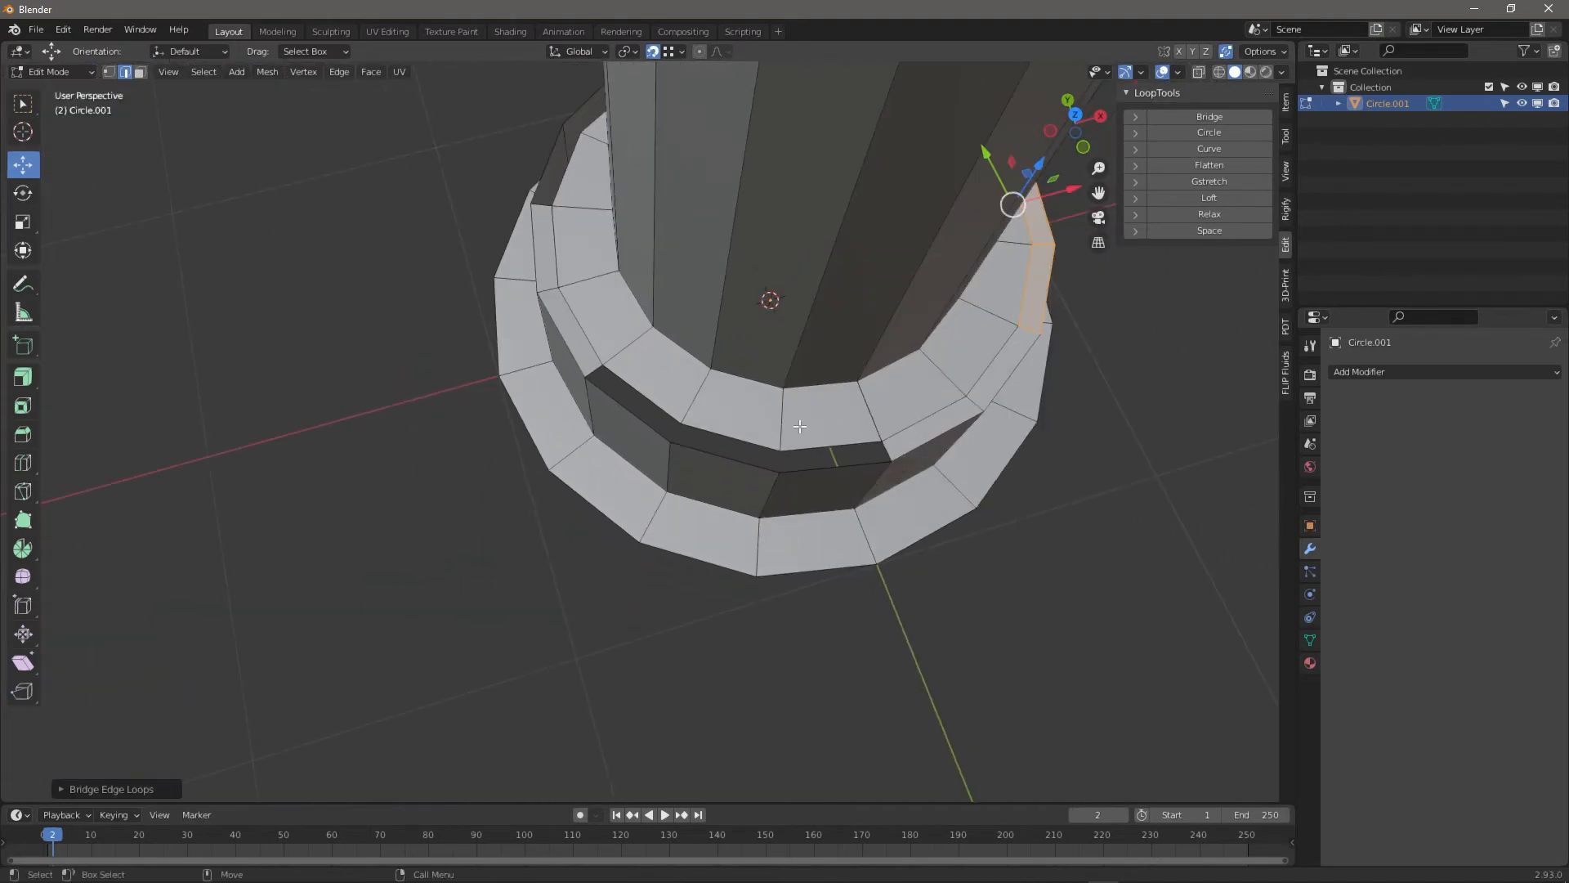
left_click(809, 444)
left_click(726, 438, "shift")
left_click(641, 402, "shift")
left_click(645, 425, "shift")
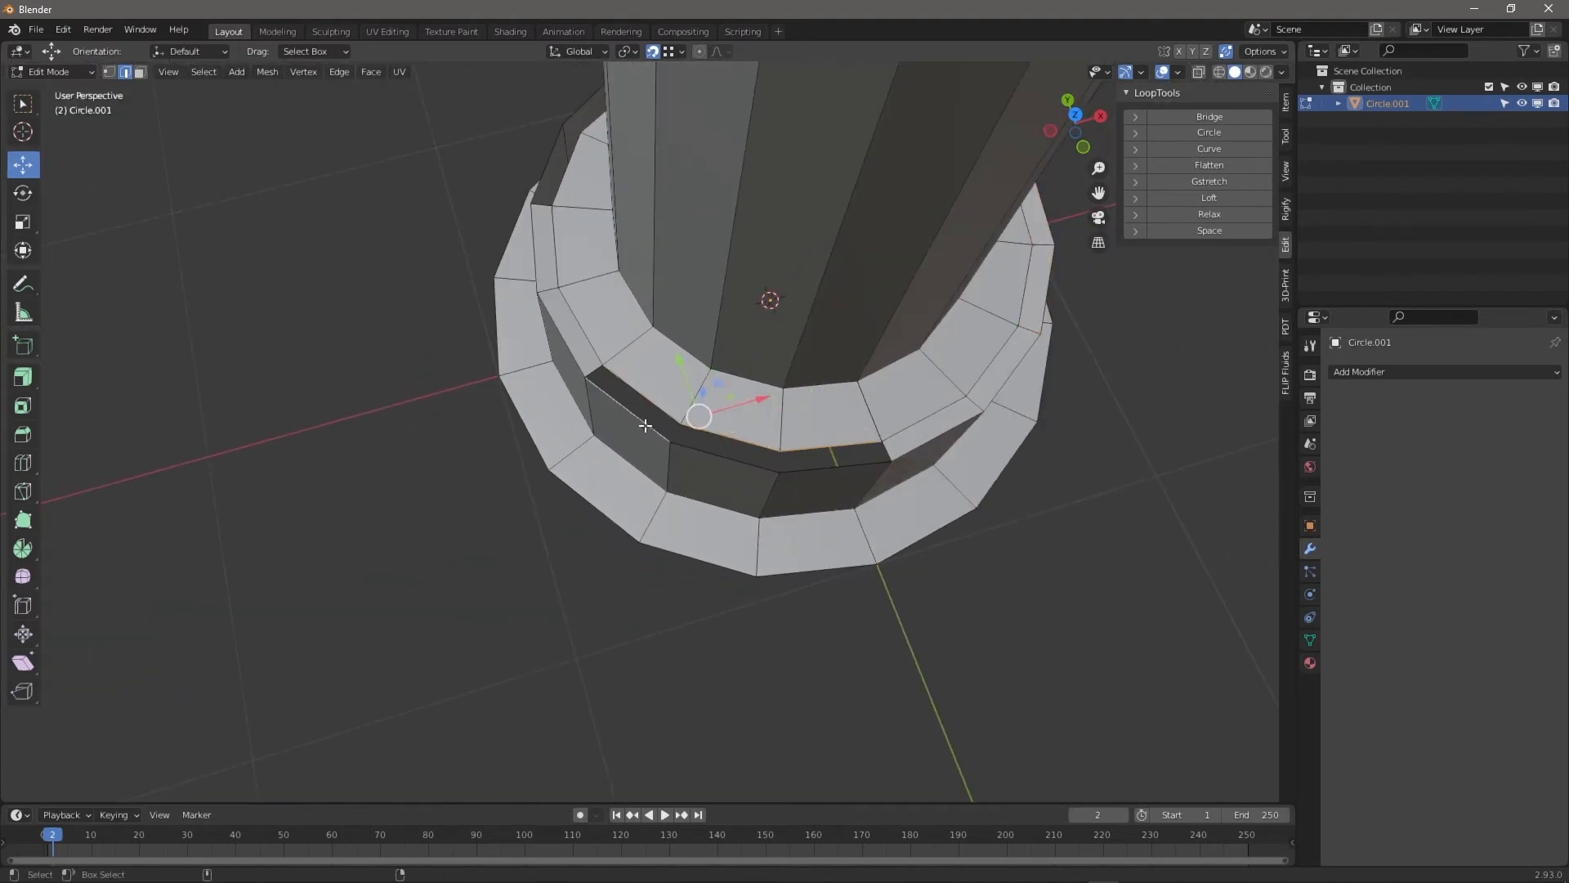
left_click(737, 463, "shift")
left_click(809, 471, "shift")
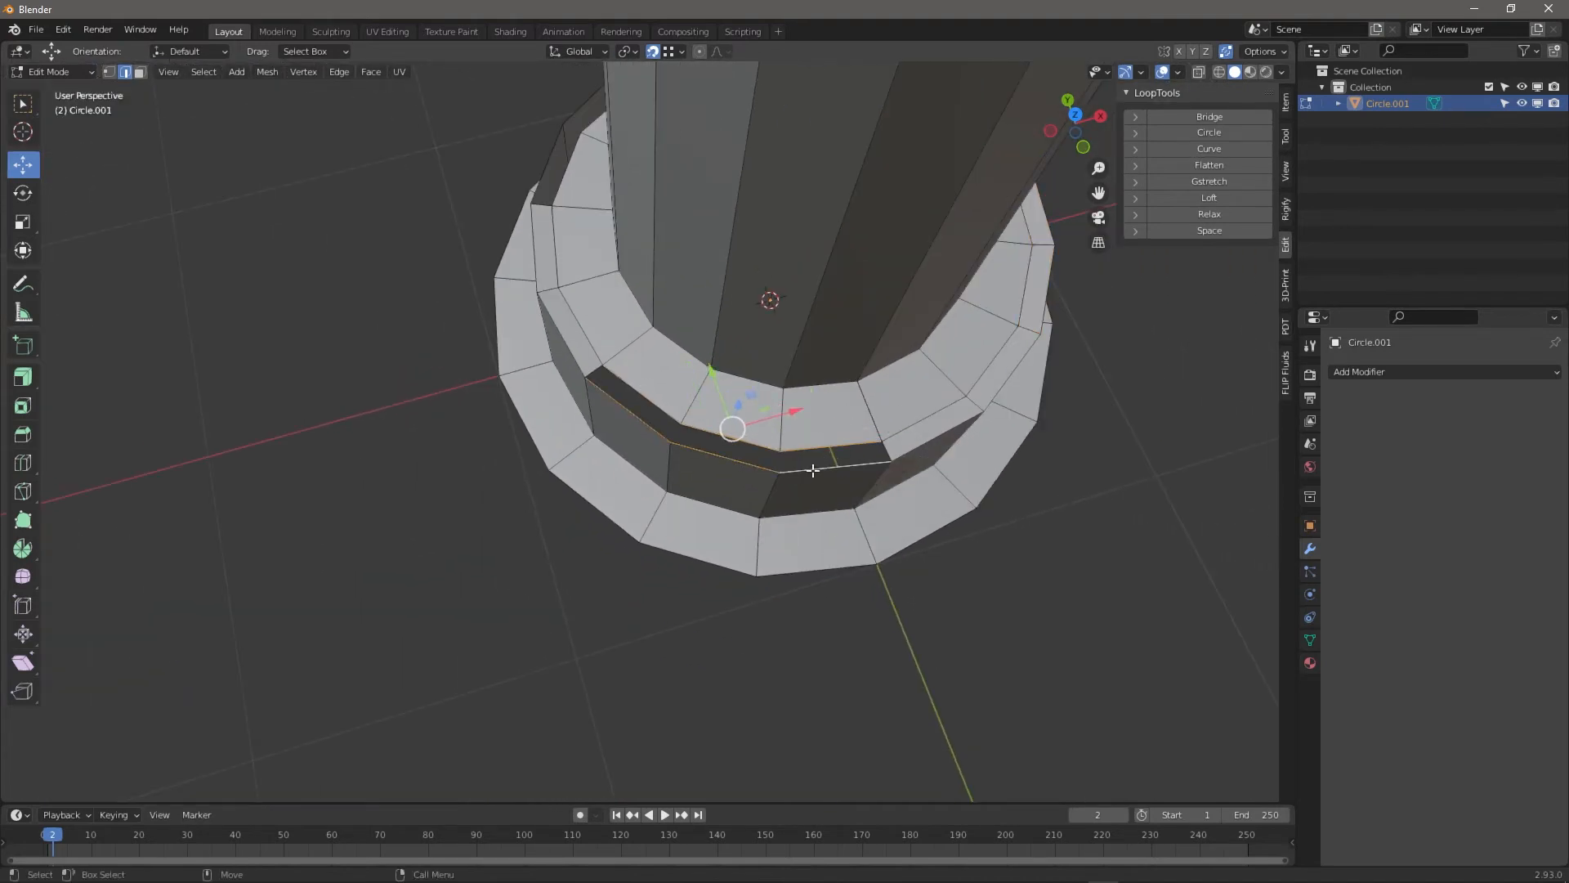
key("shift+b")
Close the remaining two-segment gap by bridging its two ring edges to the two rim edges
middle_click_drag(529, 320, 683, 415, "alt")
left_click(647, 457)
left_click(766, 458, "shift")
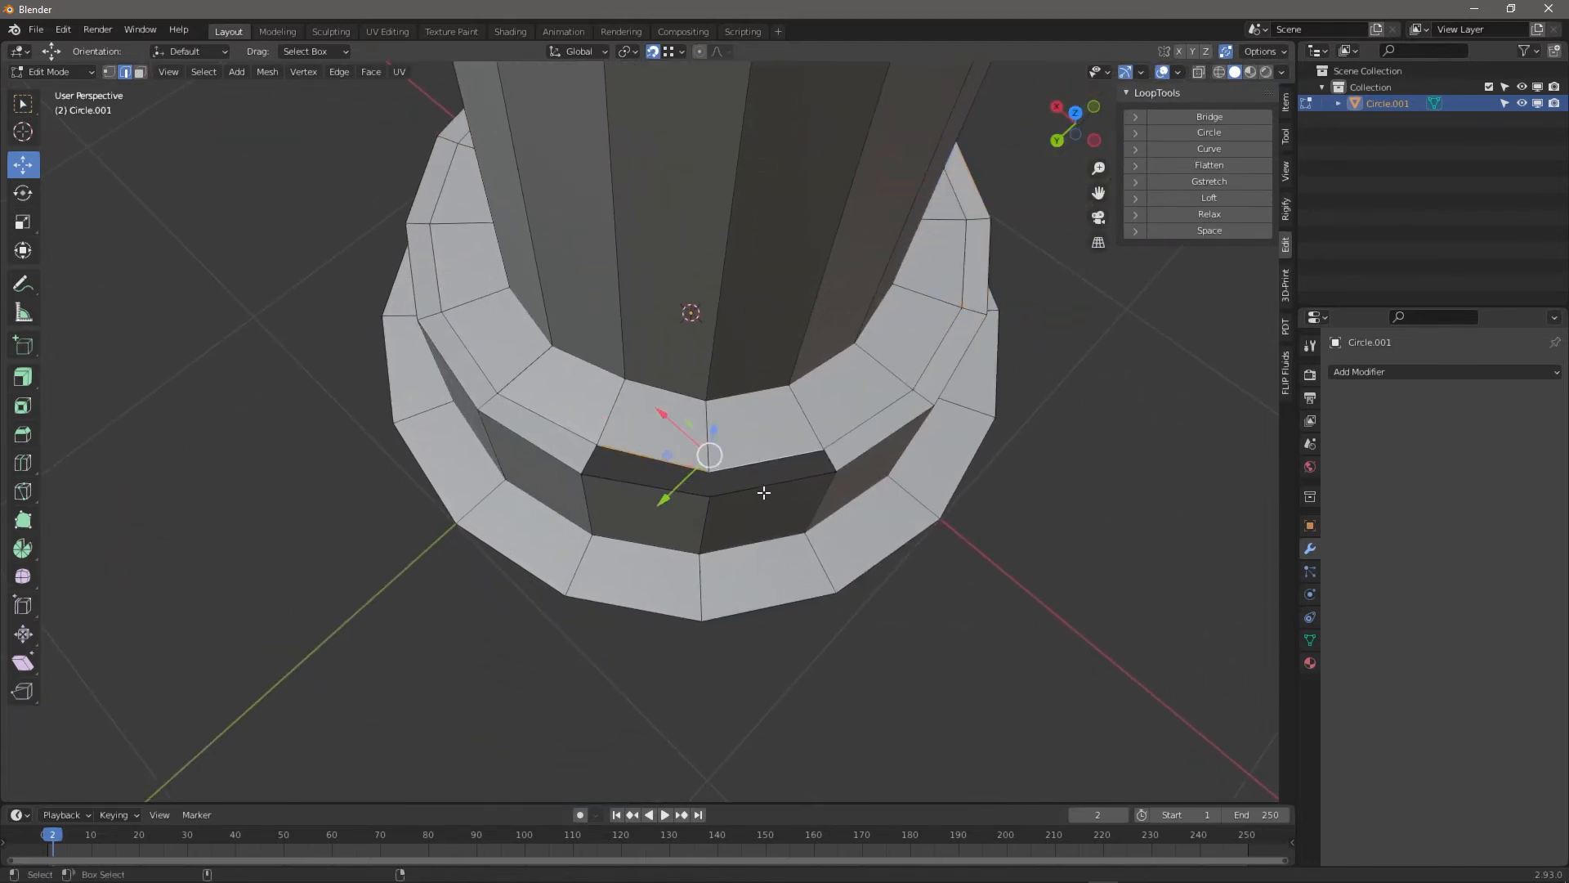
left_click(763, 487, "shift")
left_click(654, 488, "shift")
key("shift+b")
Select the edge loop just inside the collar's outer rim to examine how it runs around the ring
middle_click_drag(663, 482, 599, 513)
left_click(575, 590)
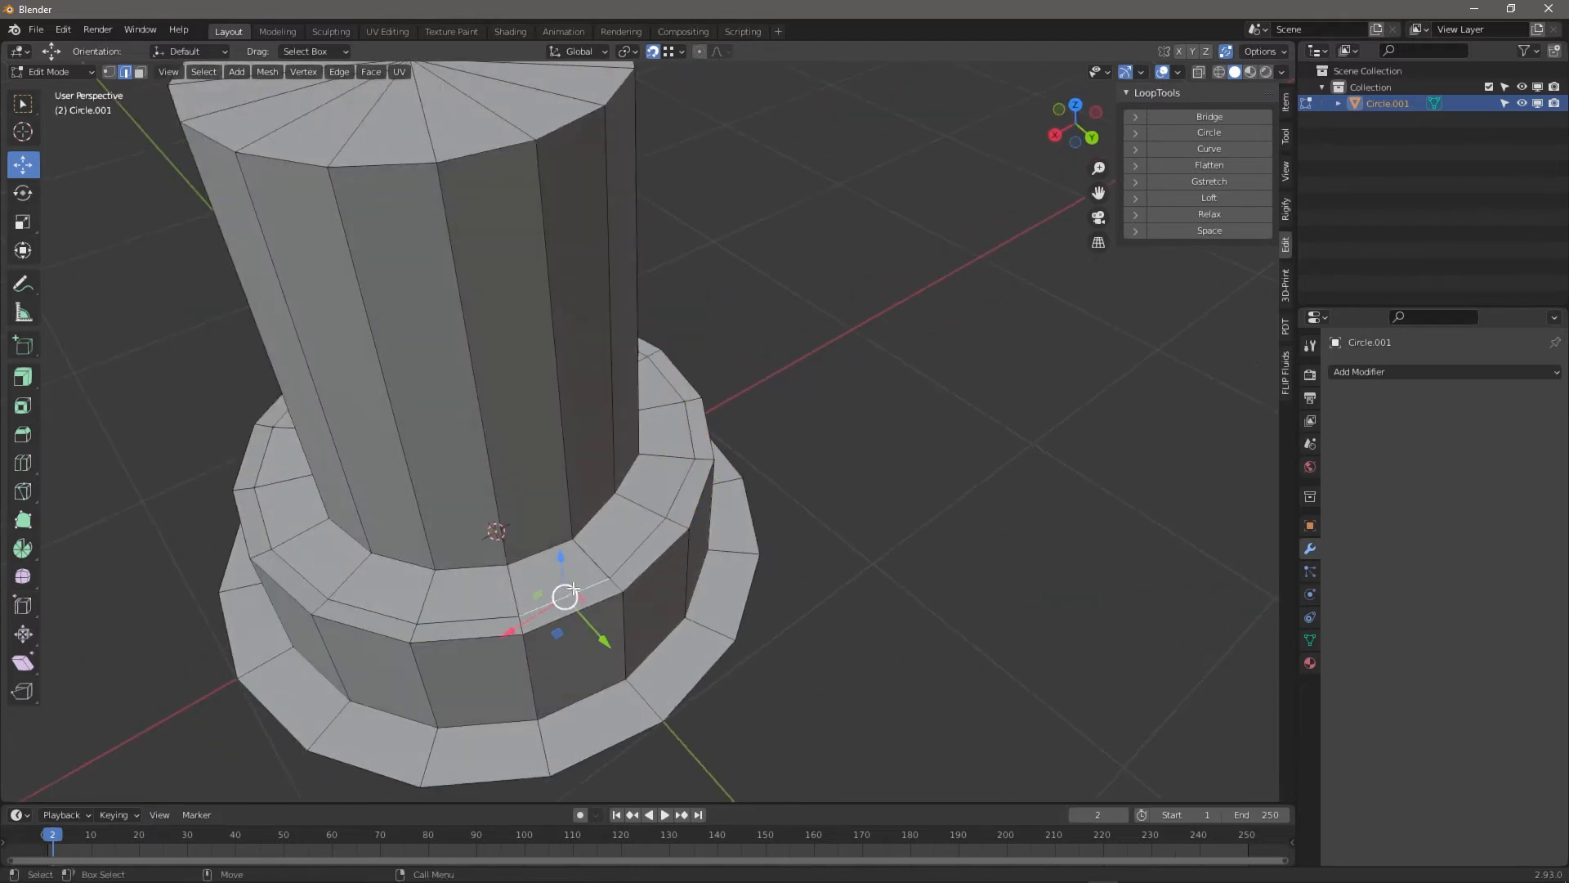
left_click(574, 590, "alt")
left_click(621, 556, "alt")
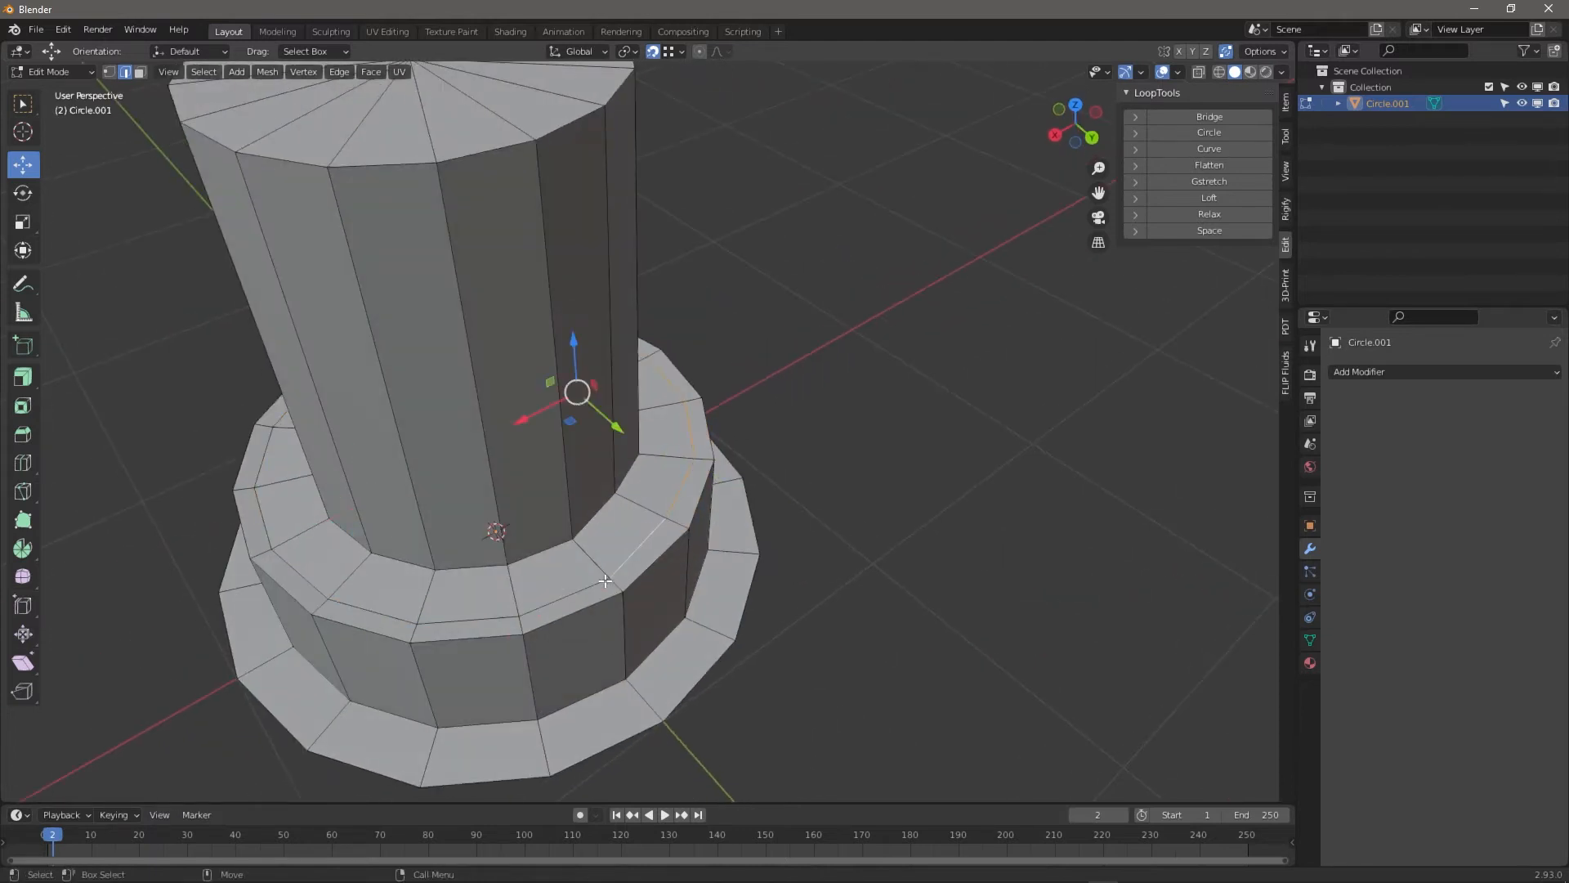
left_click(566, 592, "alt")
Isolate one vertex of the loop inside the collar's rim and try moving it up along Z
key("1")
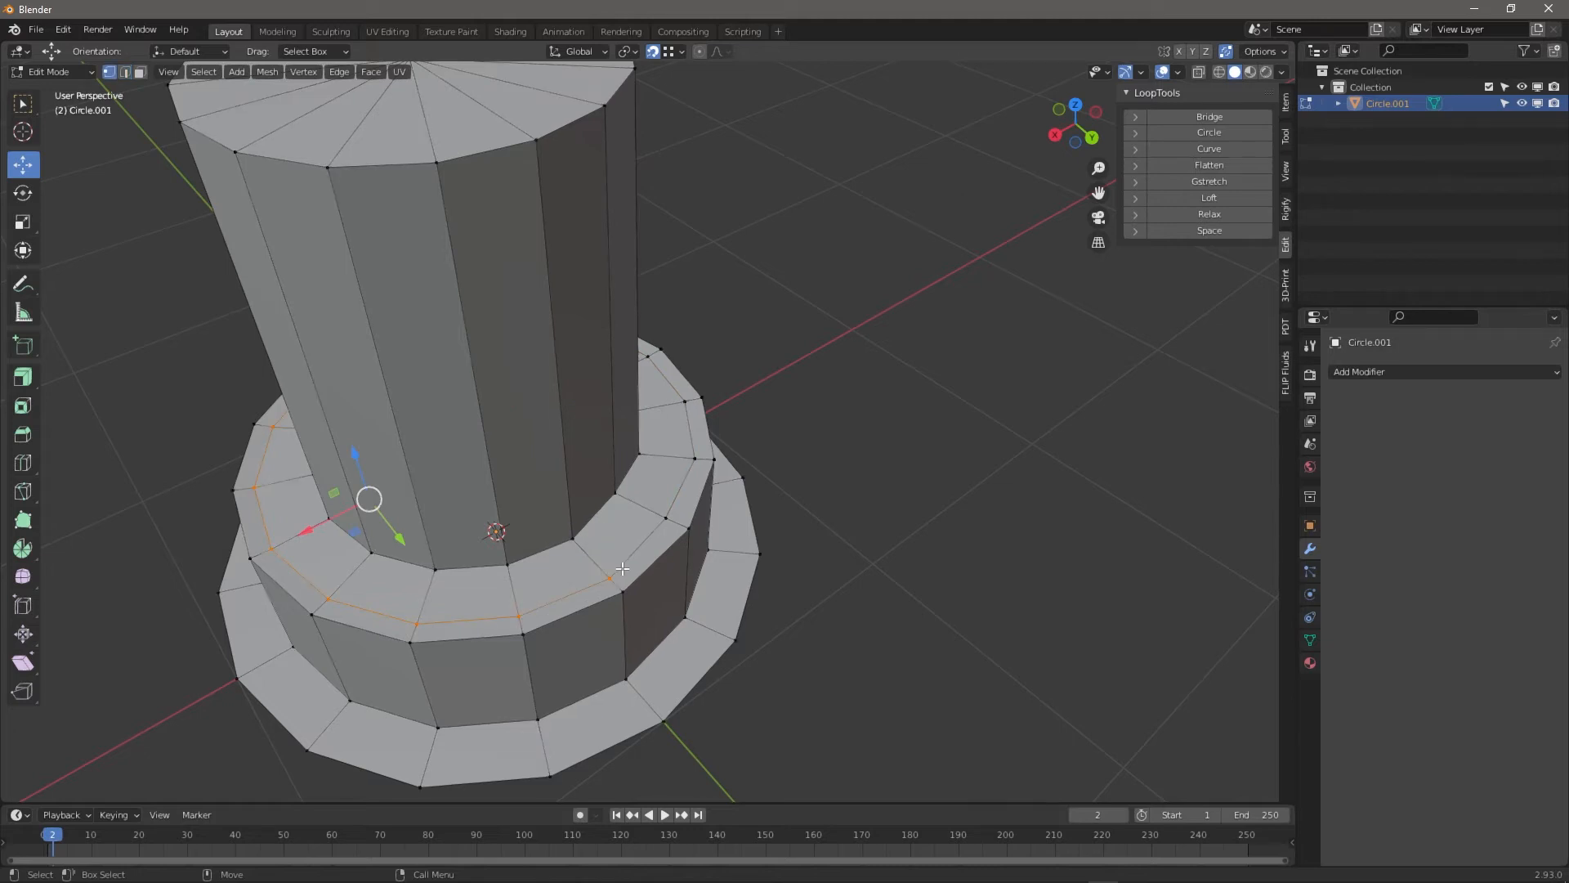
left_click(610, 577, "shift")
key("KP_Decimal")
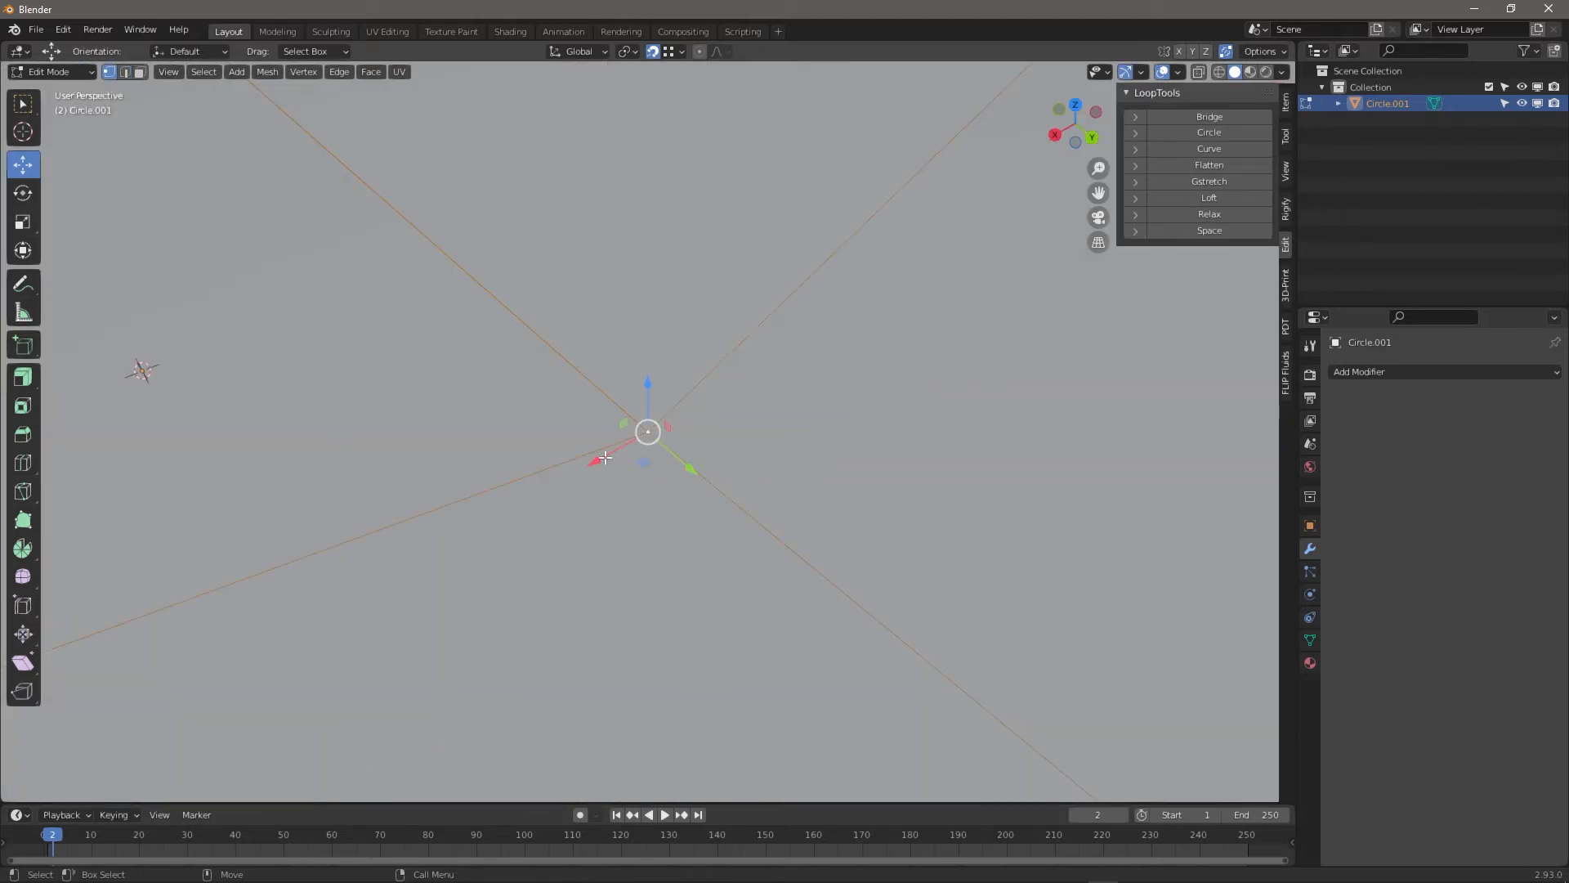
scroll(606, 458, "down", 6)
left_click_drag(648, 384, 646, 359)
middle_click_drag(701, 346, 598, 406)
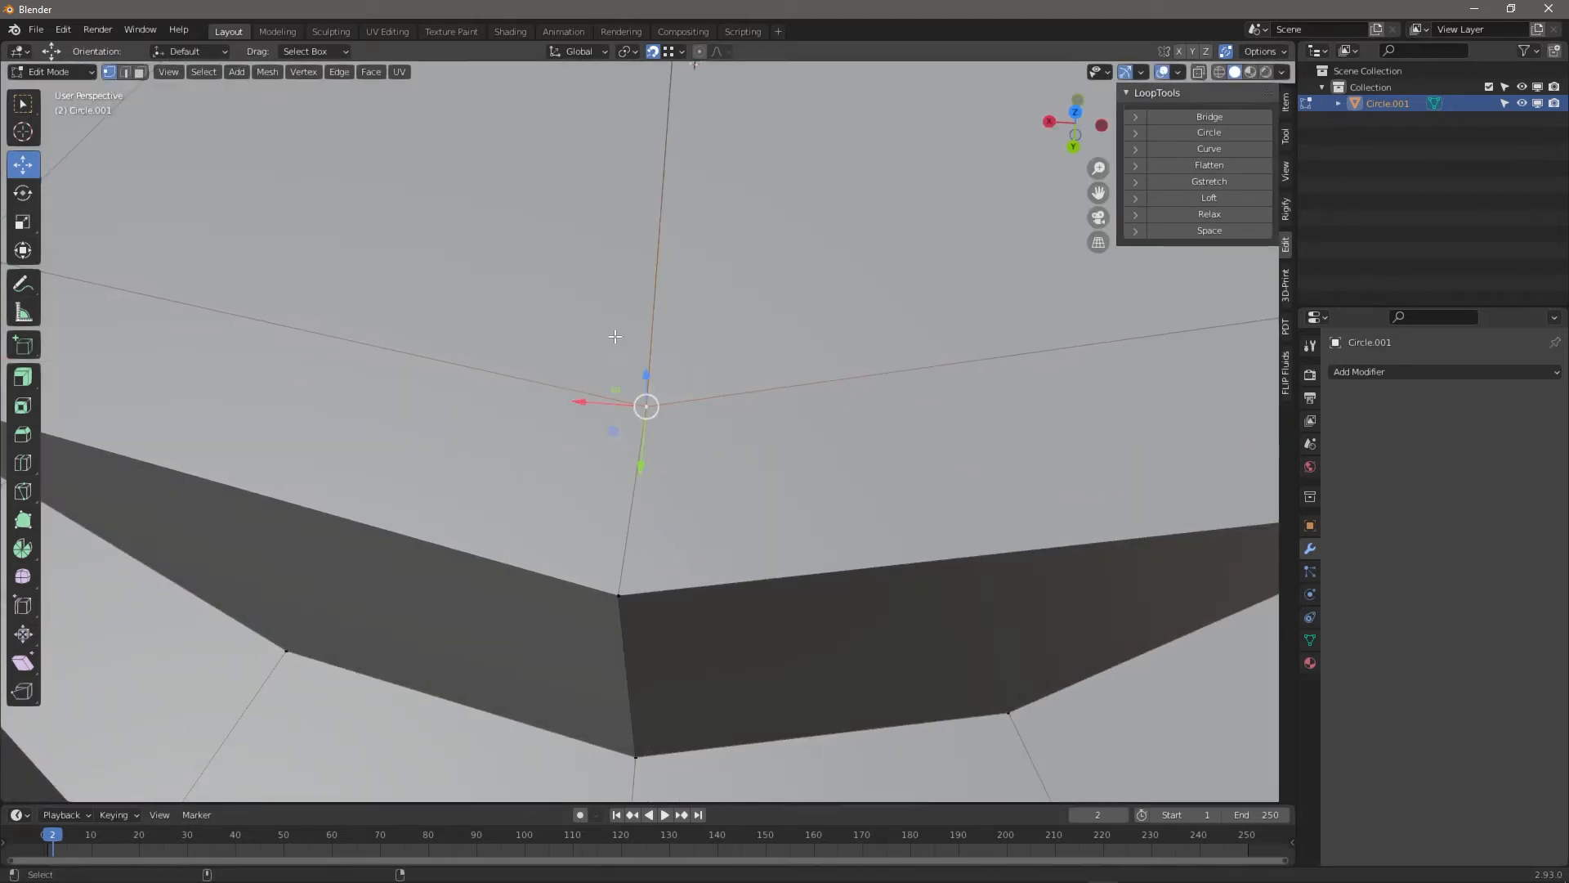
middle_click_drag(615, 336, 649, 509)
Move a vertex at the cylinder's base along X and undo the move
left_click(657, 327)
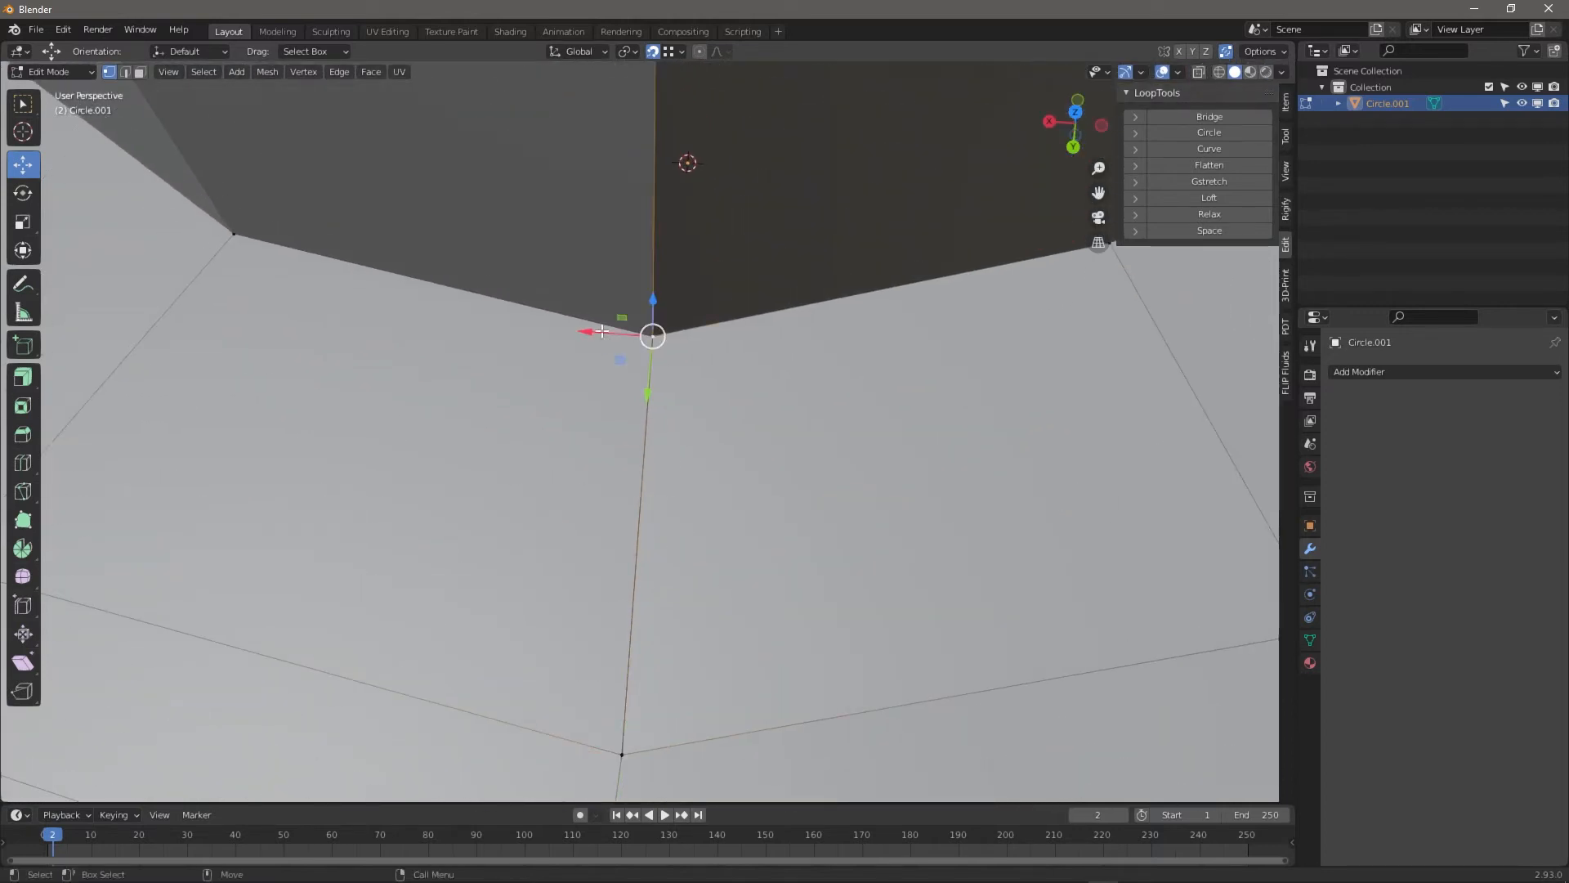
left_click_drag(600, 331, 746, 331)
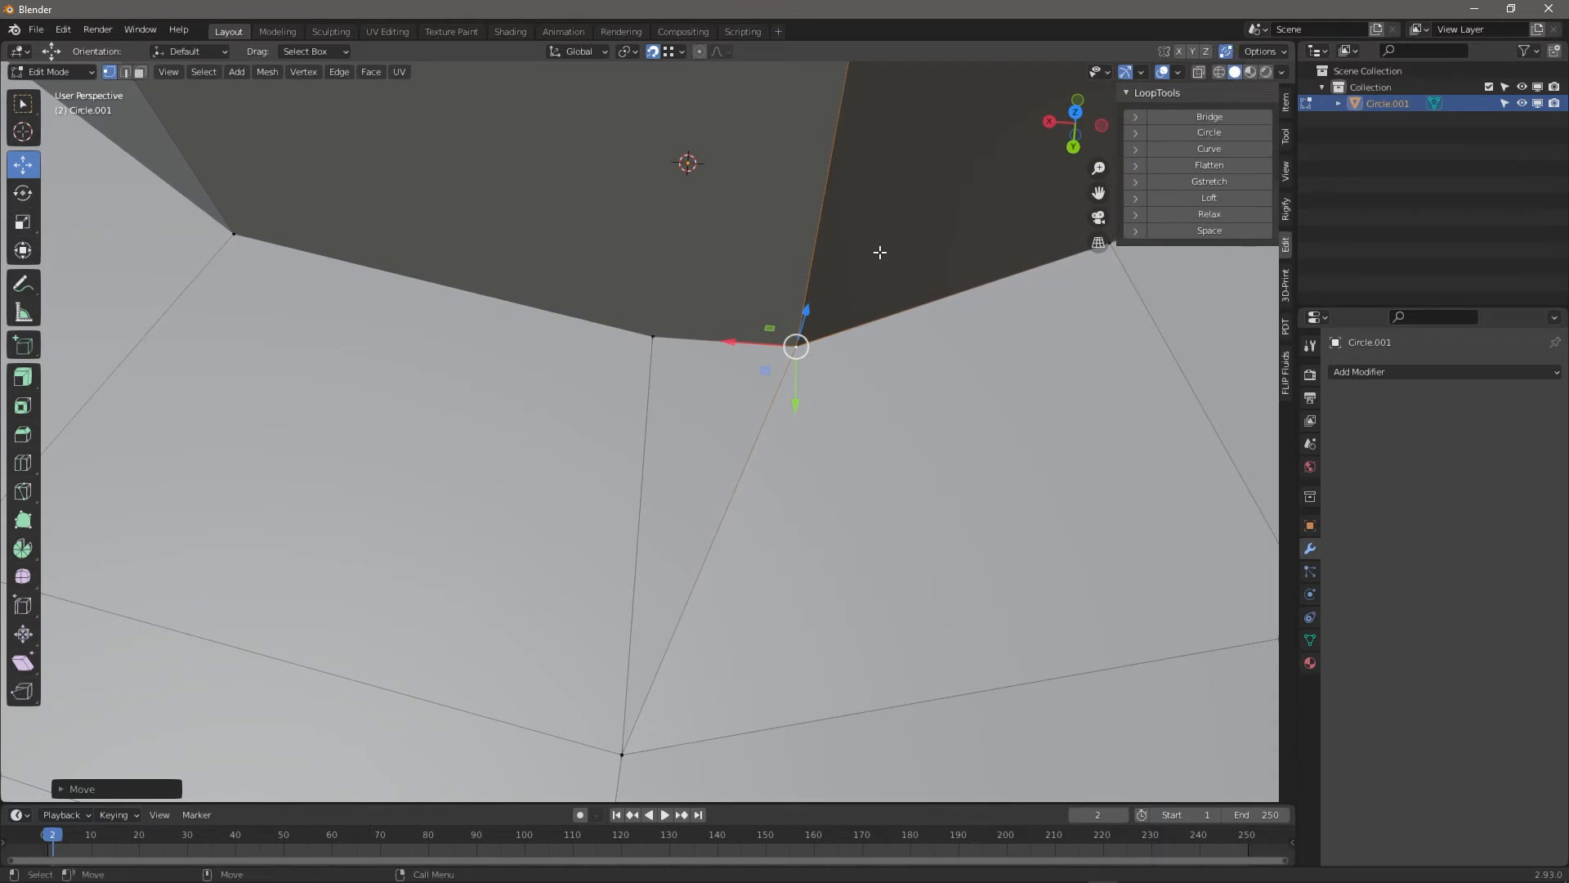
left_click_drag(787, 349, 653, 340)
key("ctrl+z")
scroll(796, 360, "down", 7)
middle_click_drag(809, 346, 834, 483)
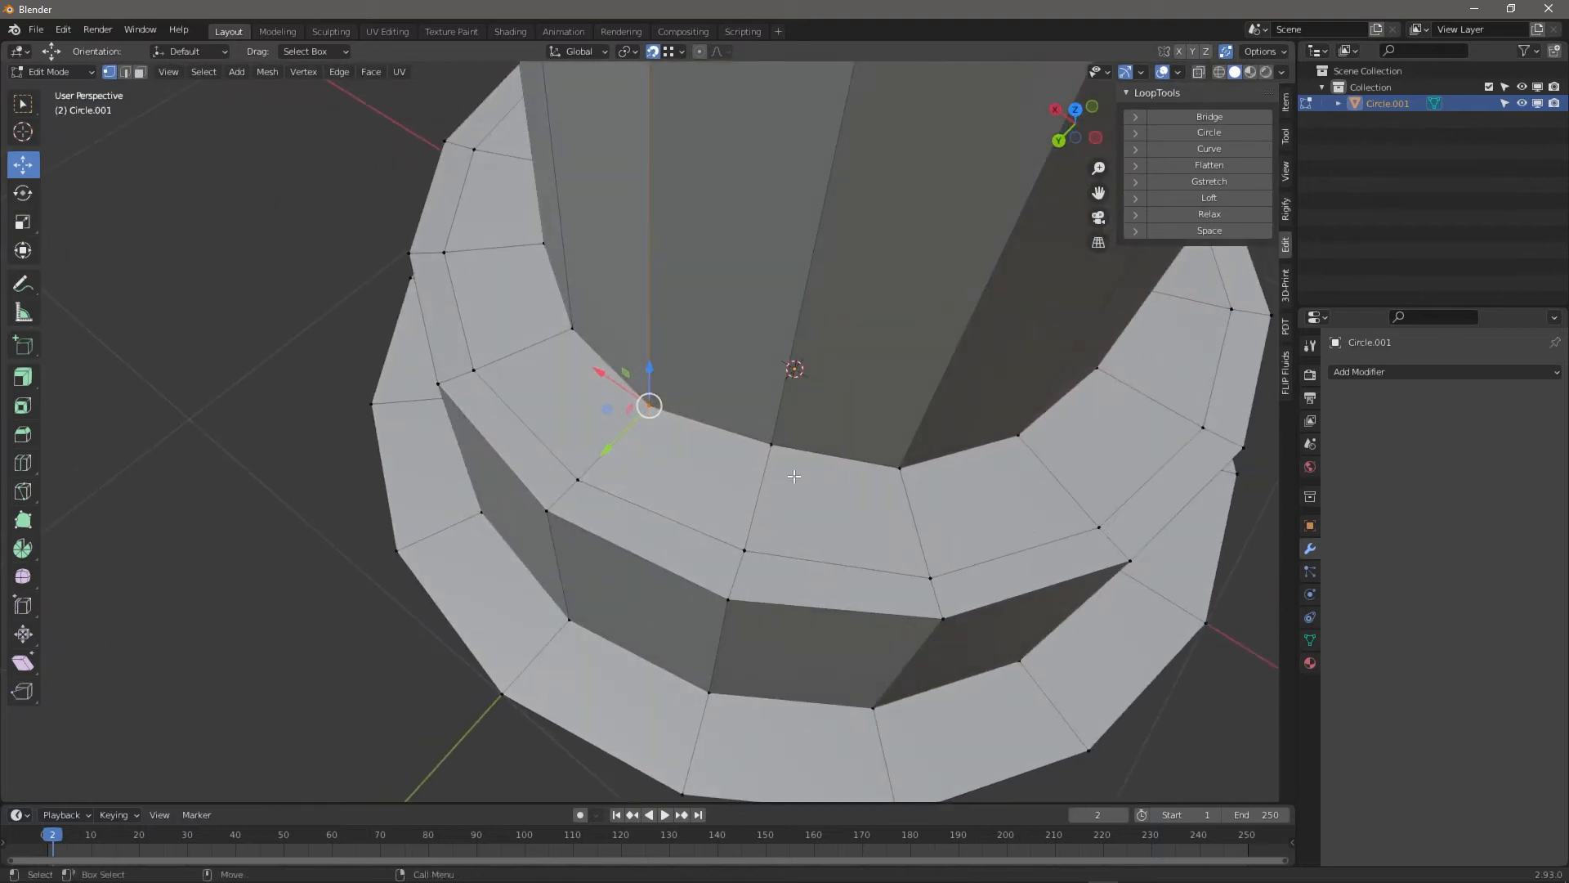
Select the edge loop where the cylinder meets the collar and flatten it with LoopTools Flatten
key("2")
left_click(789, 557, "alt")
middle_click_drag(799, 550, 381, 295)
left_click(495, 420)
left_click(495, 420, "alt")
middle_click_drag(380, 392, 783, 373)
left_click(1073, 138)
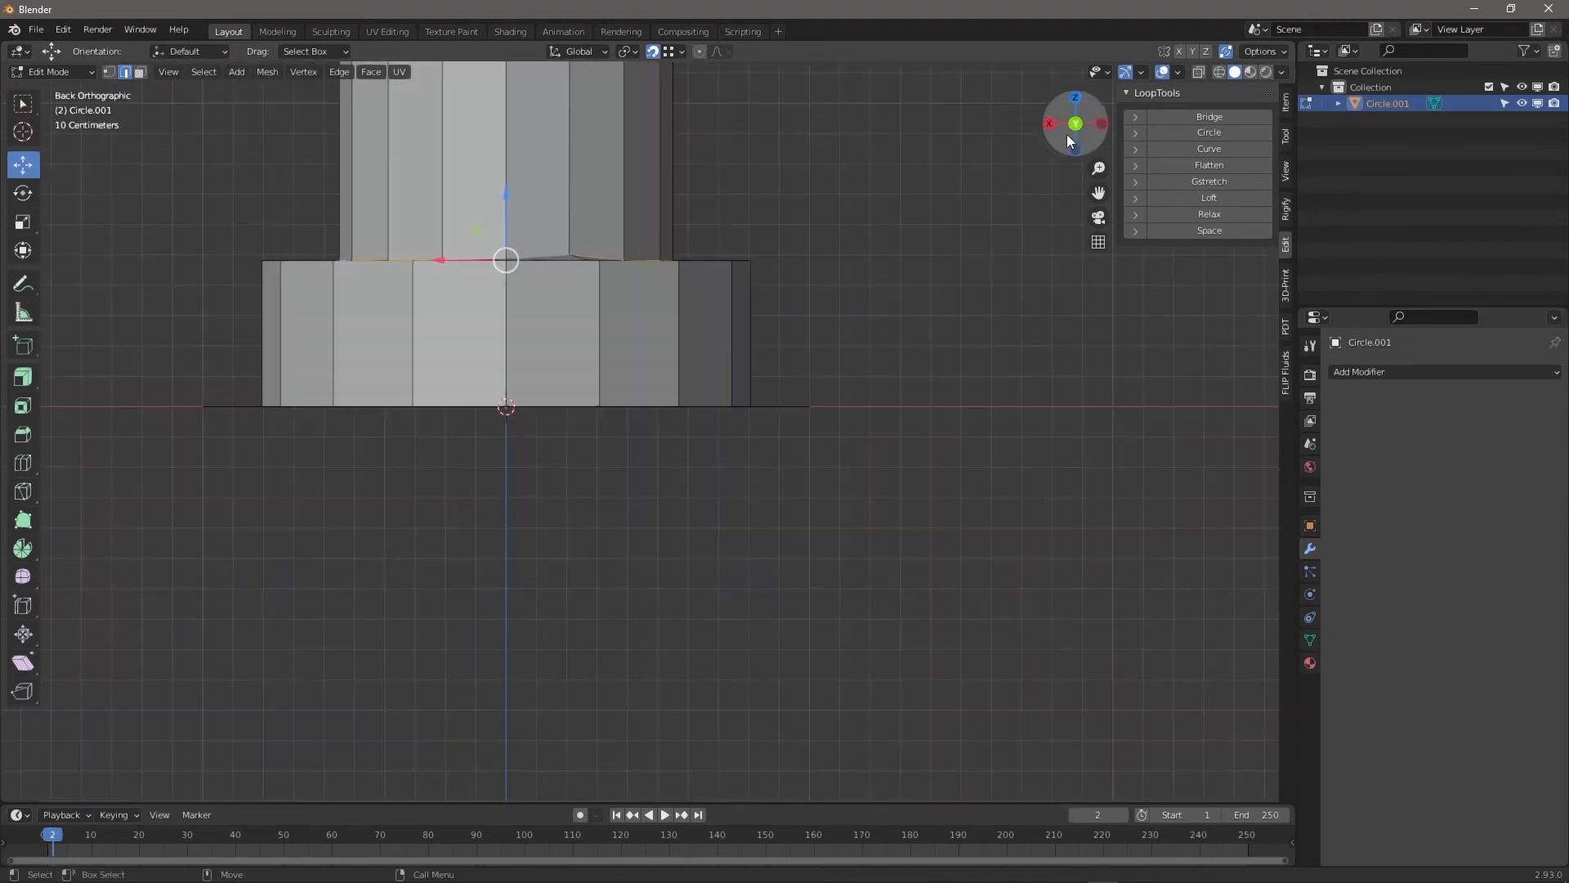
middle_click_drag(254, 245, 356, 360, "shift")
scroll(659, 351, "up", 3)
scroll(659, 351, "up", 2)
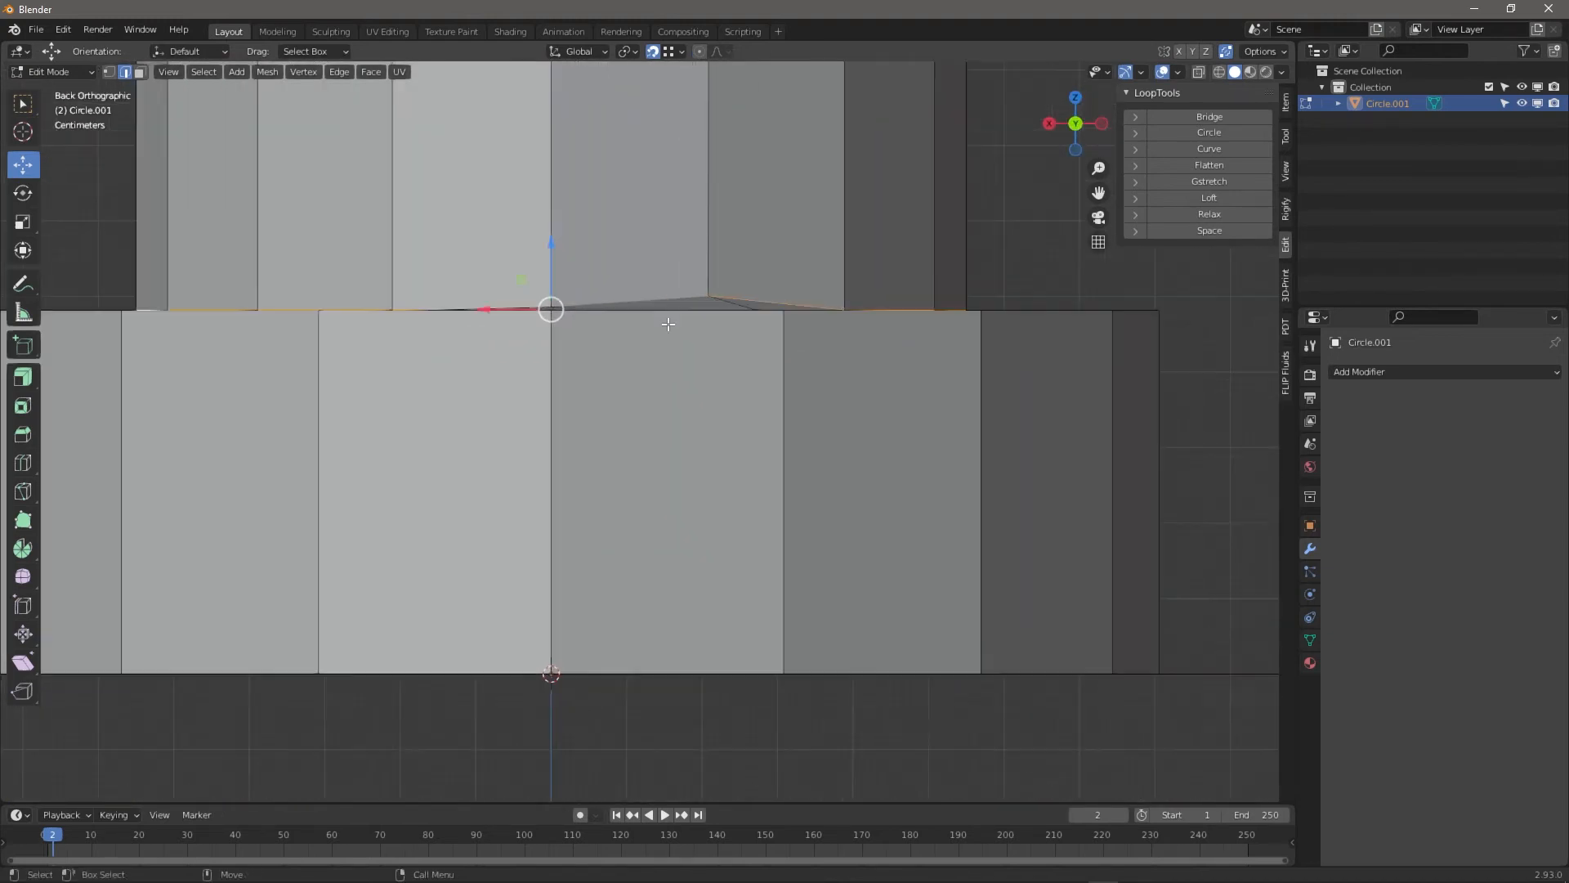
scroll(669, 322, "down", 2)
middle_click_drag(714, 336, 721, 353)
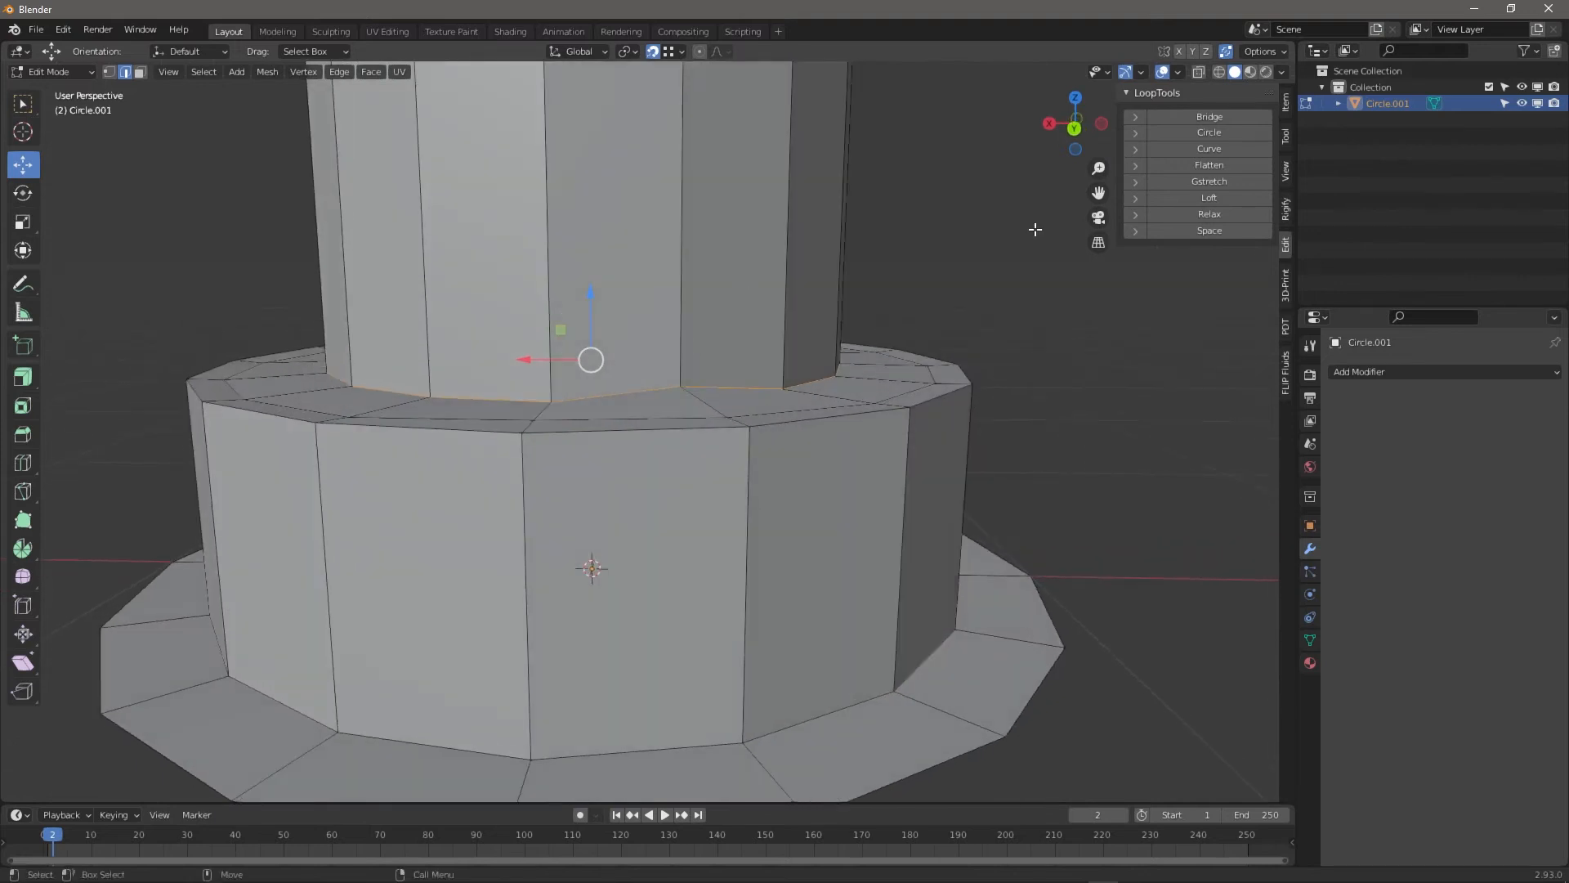
left_click(1210, 165)
Add the collar's outer rim loop to the selection and flatten it together with the cylinder's base loop
left_click_drag(1075, 133, 1078, 147)
left_click(1079, 129)
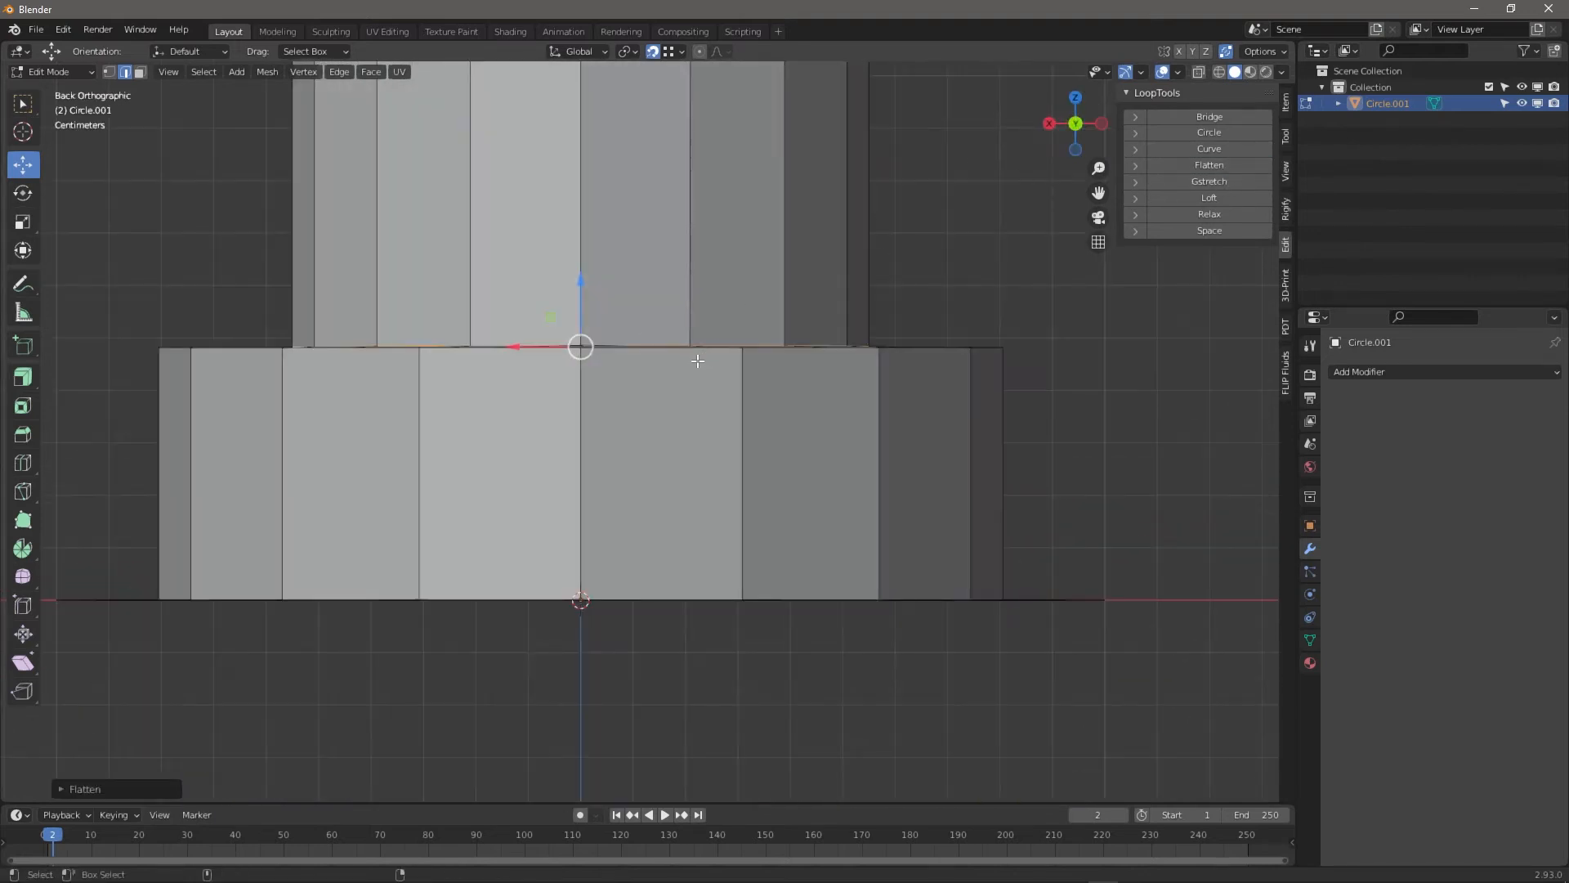
left_click(926, 351, "alt")
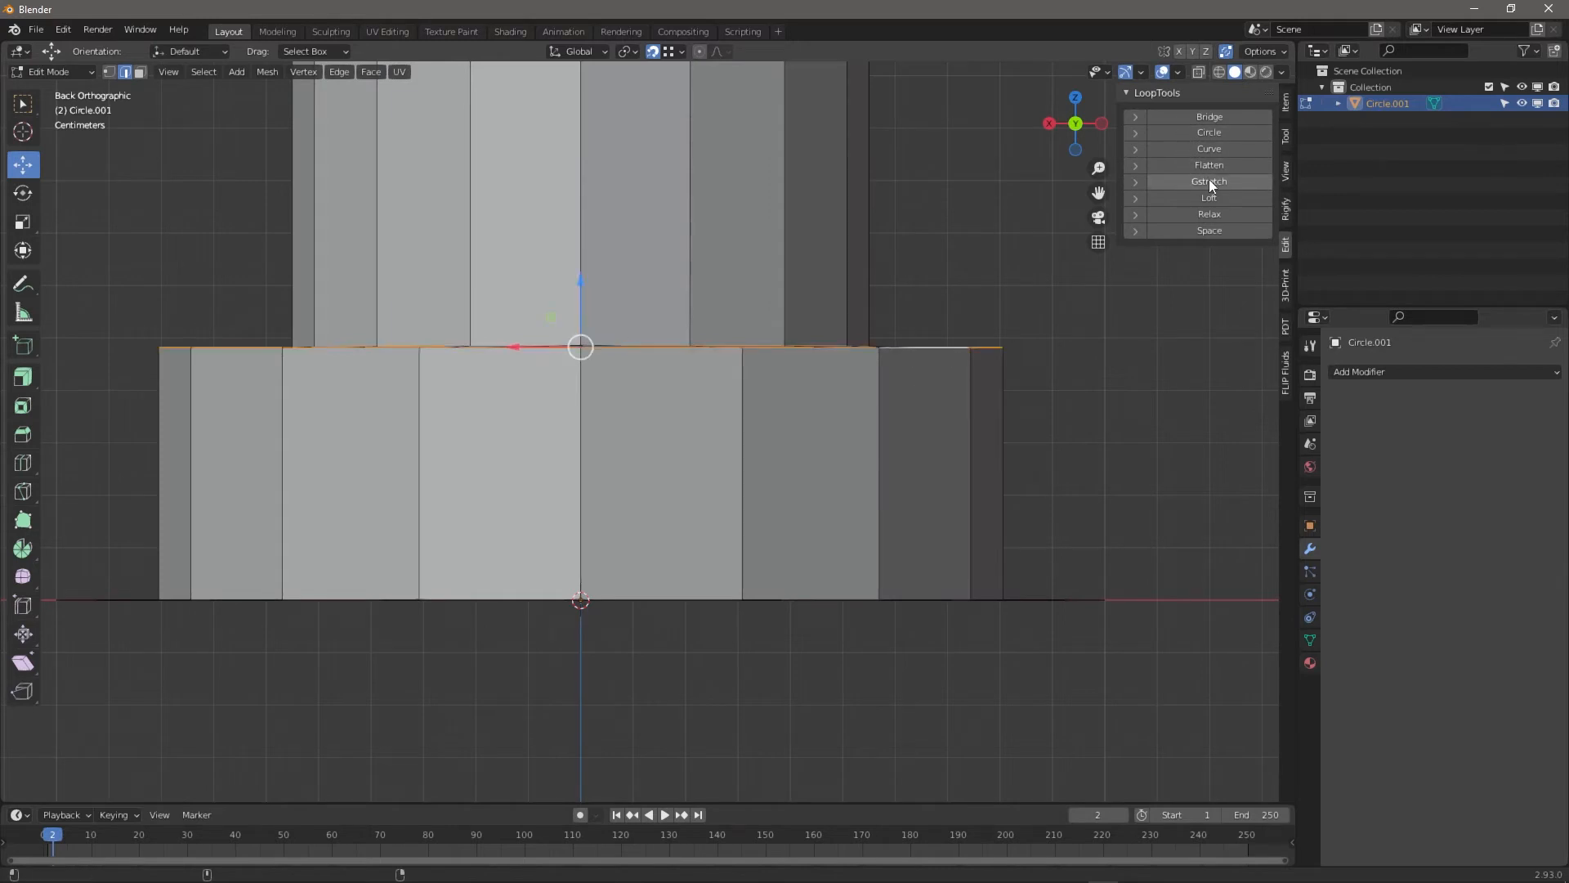
left_click(1189, 167)
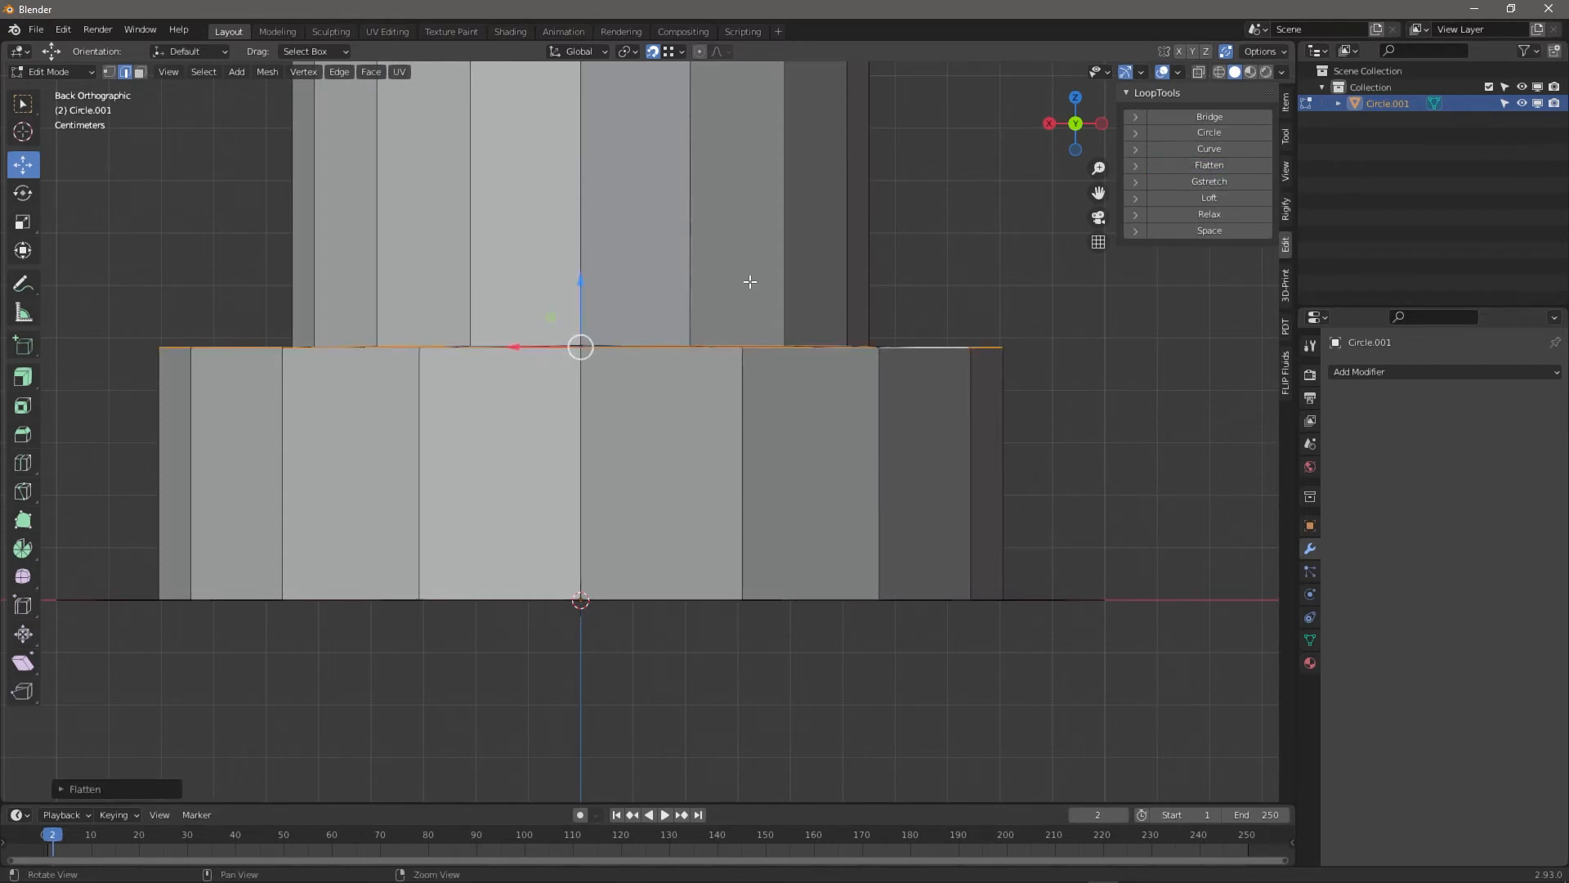
Add the loop between the rim and the cylinder to the selection and flatten all three loops twice
middle_click_drag(746, 281, 805, 368)
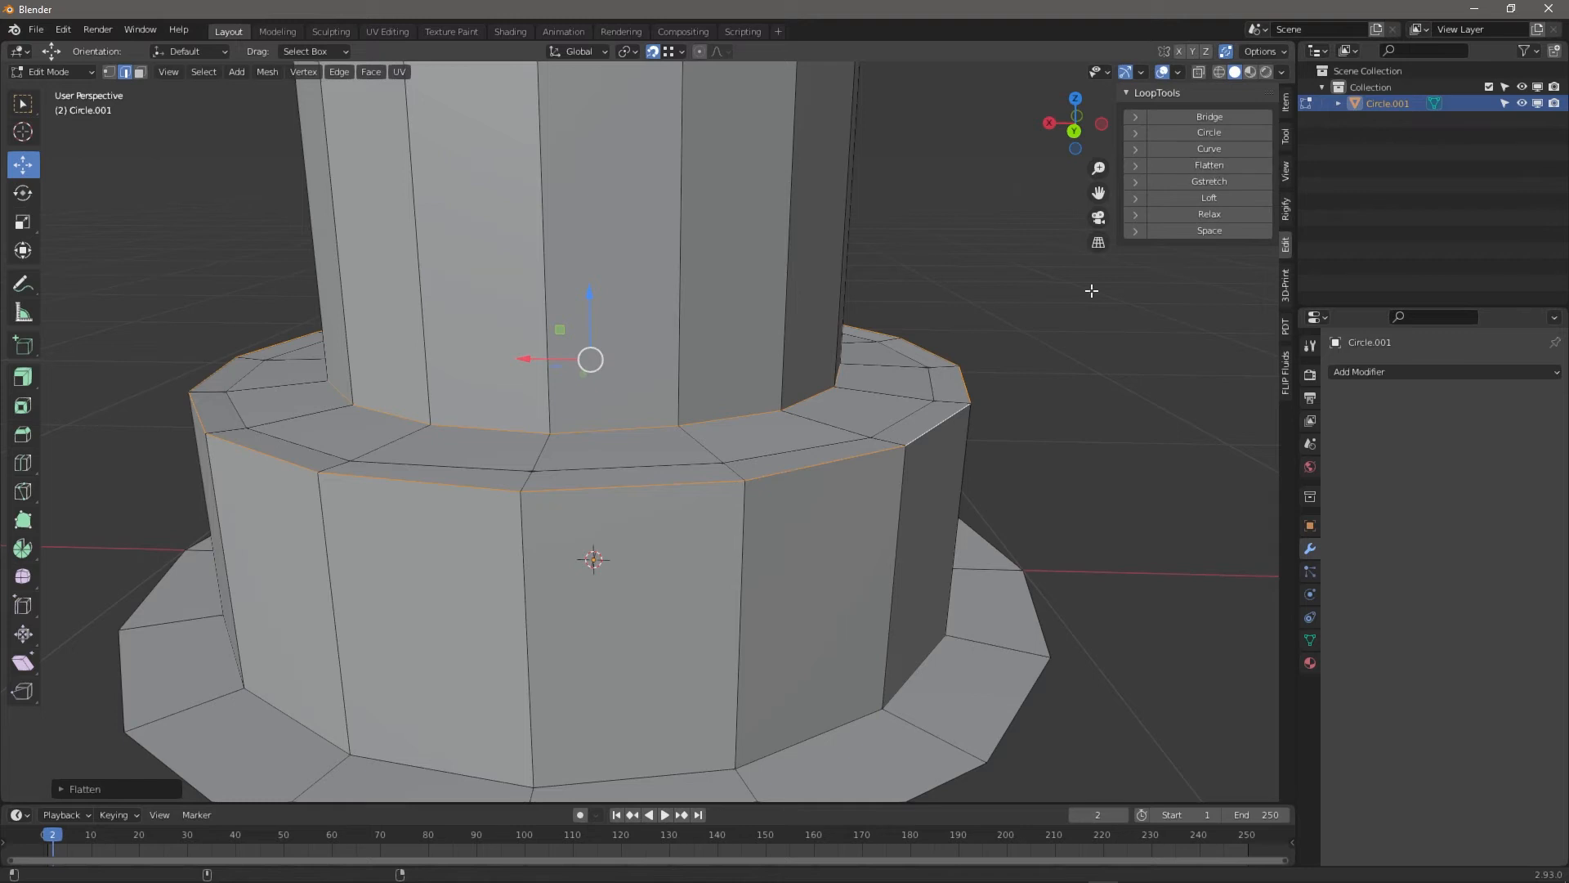
left_click(887, 426, "alt")
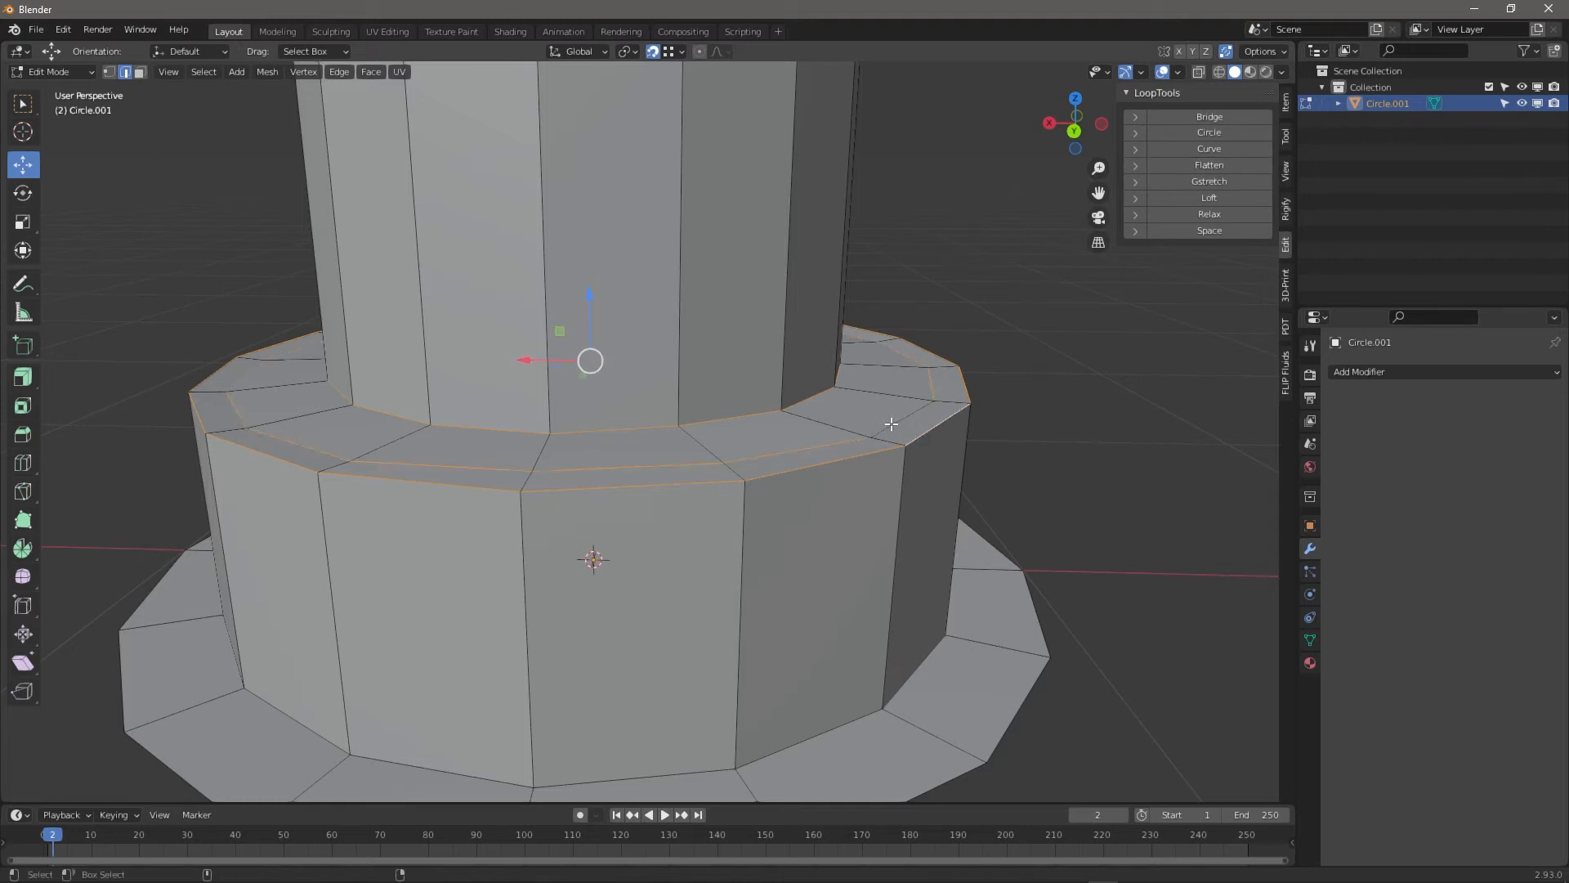
left_click(1198, 165)
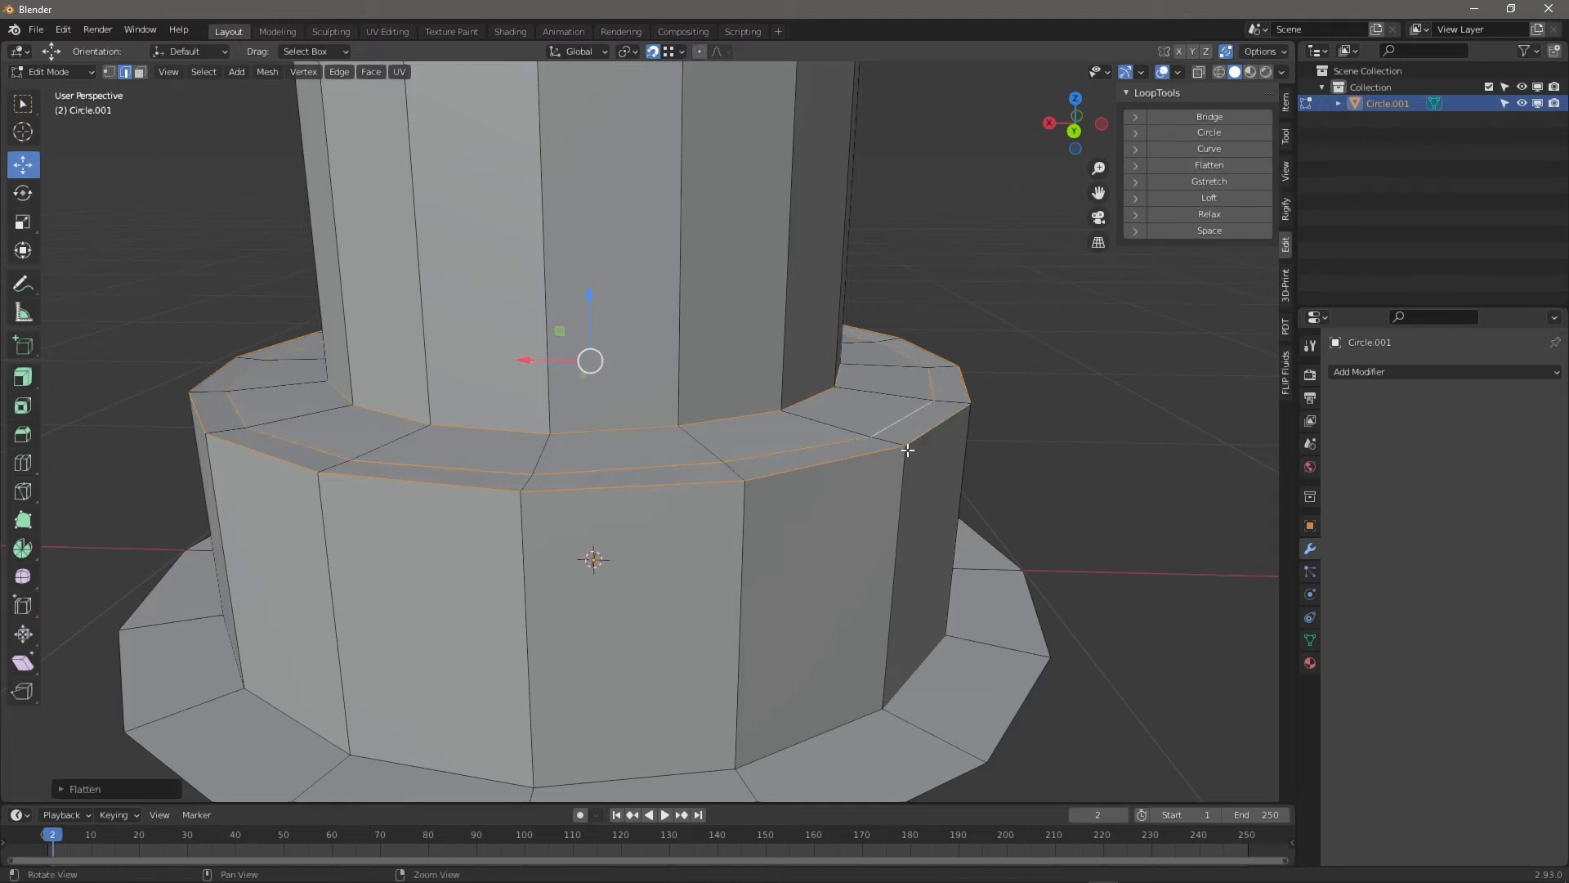
middle_click_drag(907, 444, 887, 401)
left_click(1064, 128)
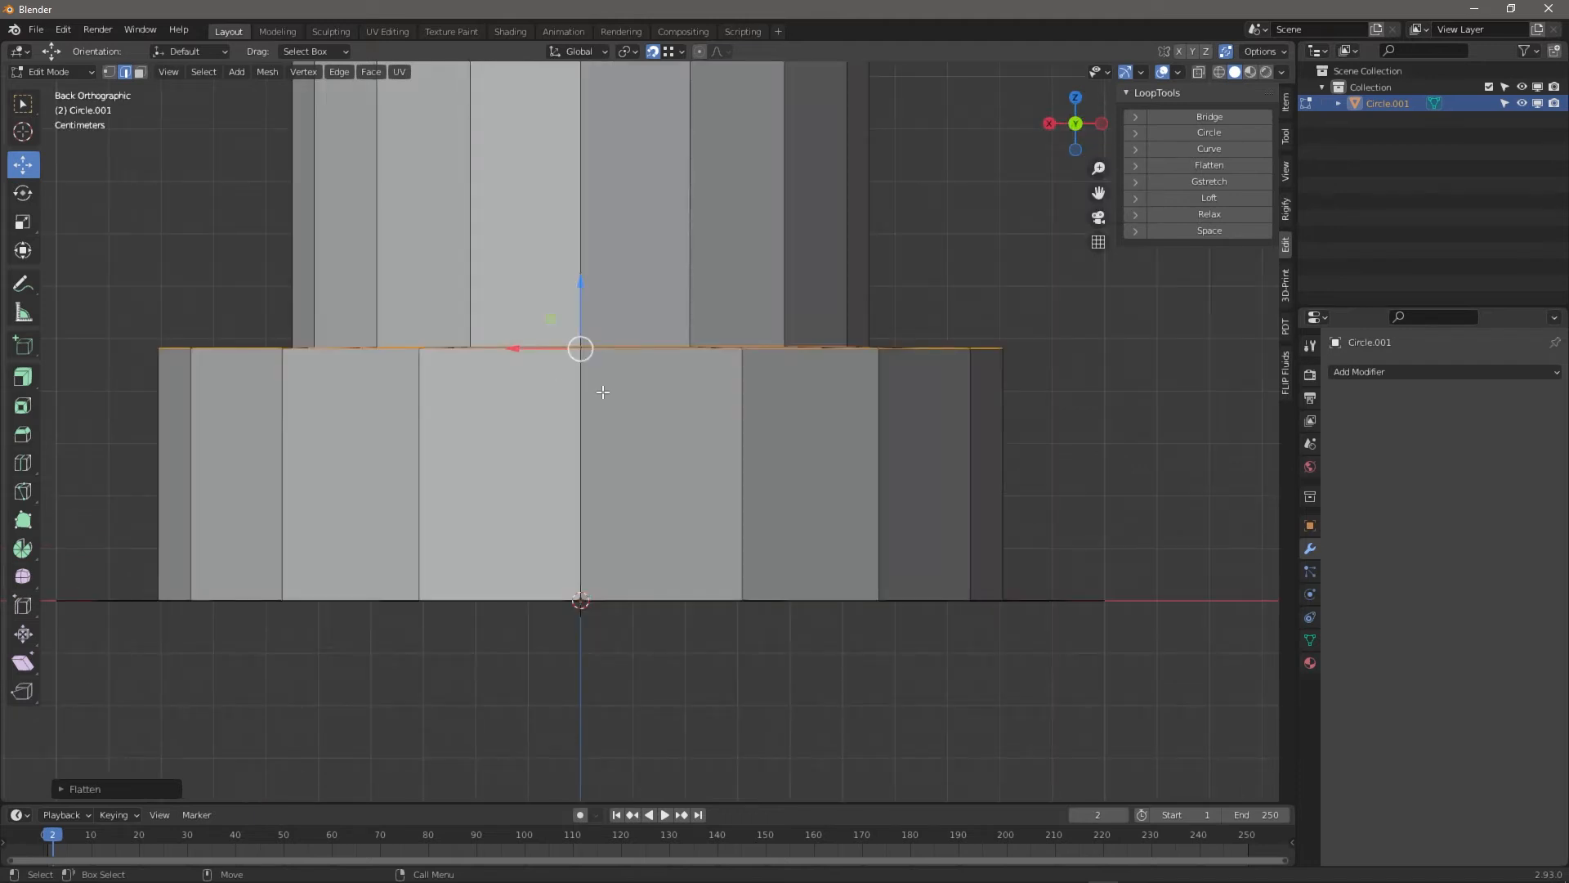
left_click(1219, 163)
Scale the three selected loops along Z until they are level, and check the model in Object Mode
scroll(645, 318, "up", 4)
middle_click_drag(739, 415, 843, 560, "shift")
scroll(795, 518, "up", 3)
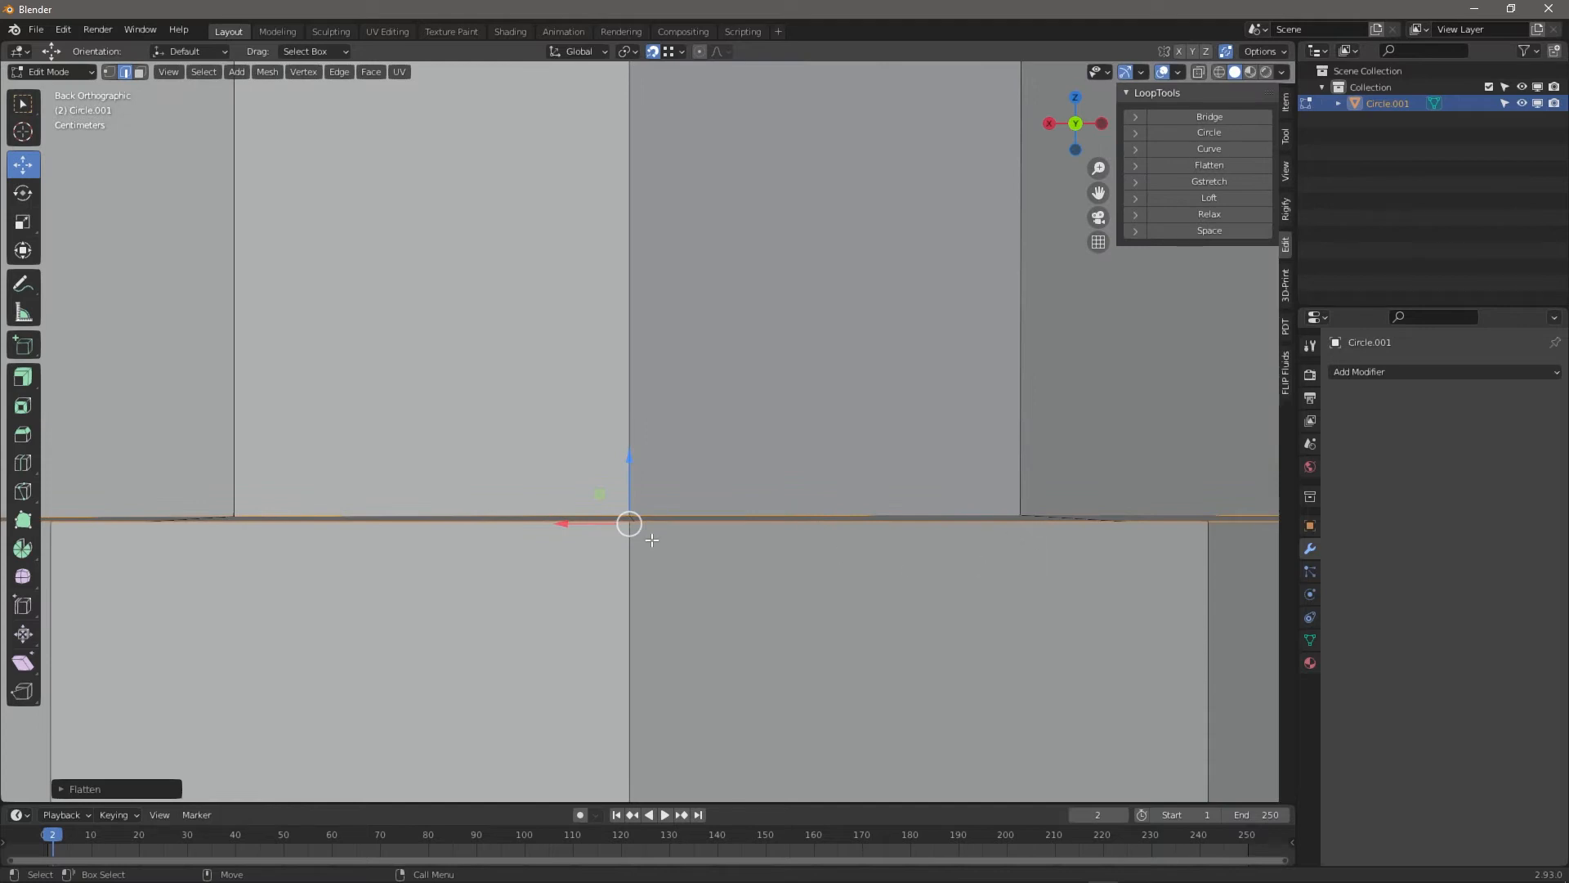
key("shift+space")
key("s")
left_click_drag(628, 461, 629, 506)
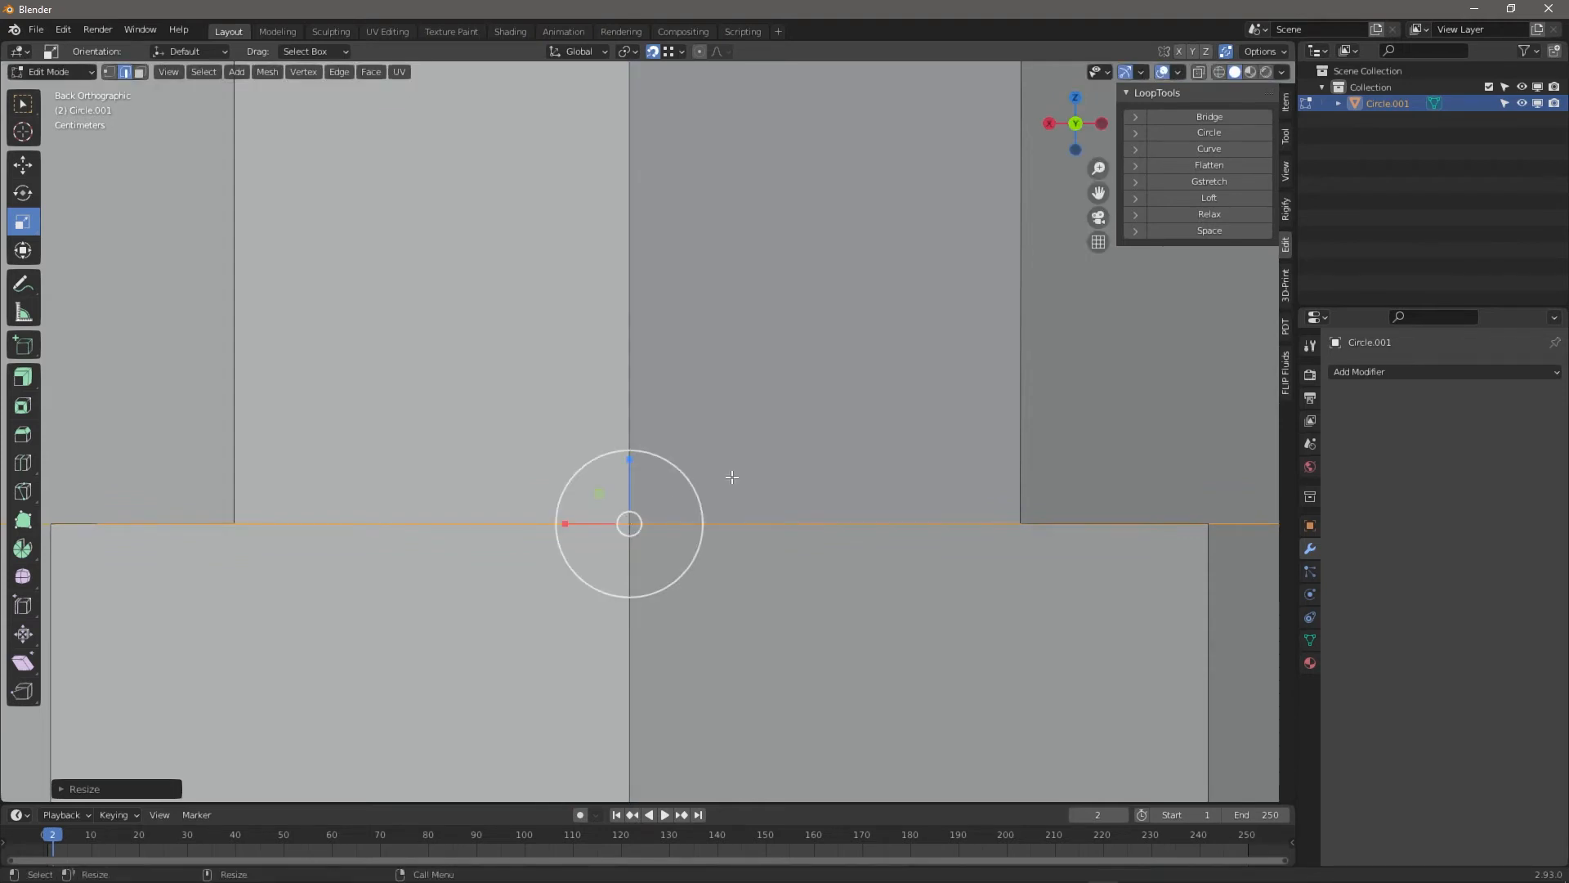
scroll(774, 444, "down", 8)
key("Tab")
middle_click_drag(912, 379, 634, 454)
scroll(678, 506, "down", 5)
key("Tab")
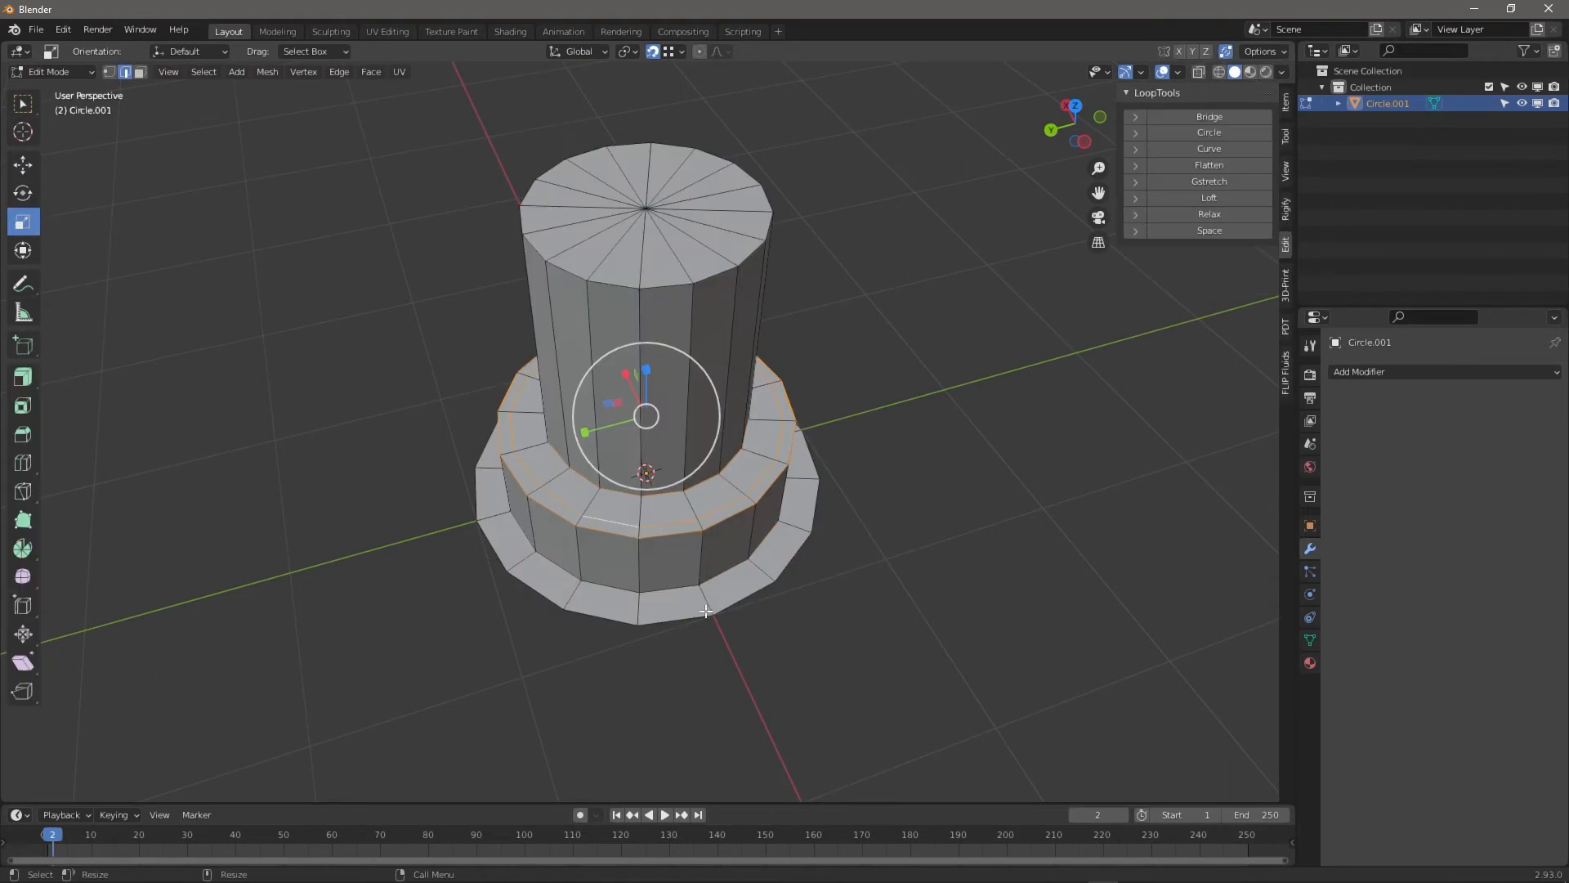
Dent the flange and collar by moving two neighbouring radial columns of their vertices inward
left_click(706, 612)
middle_click_drag(817, 602, 786, 628)
key("1")
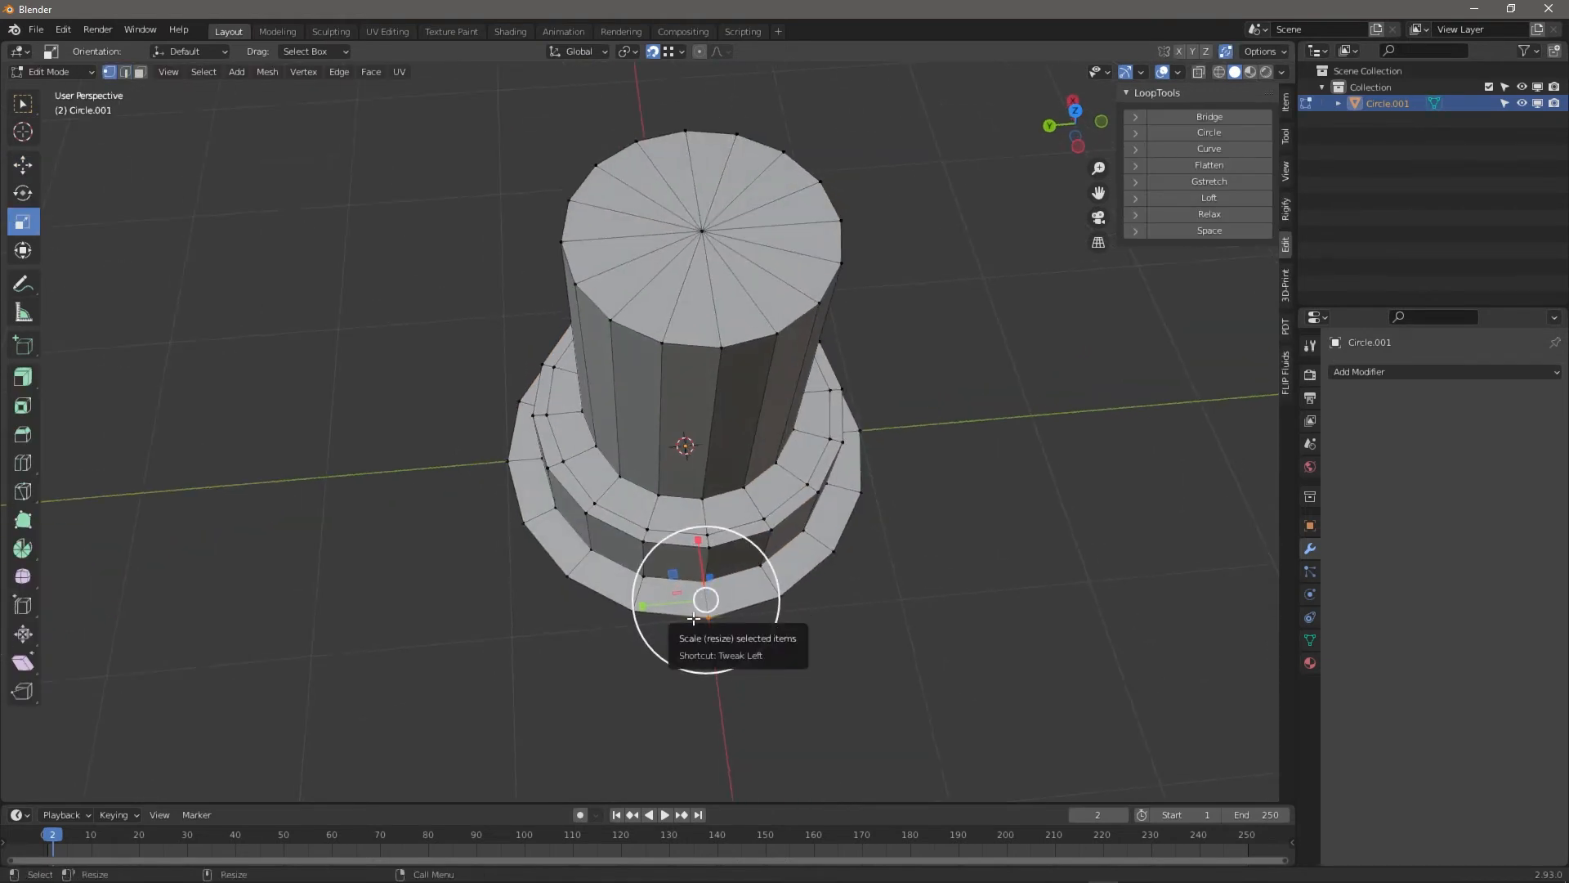
key("shift+space")
key("g")
left_click(711, 552, "shift")
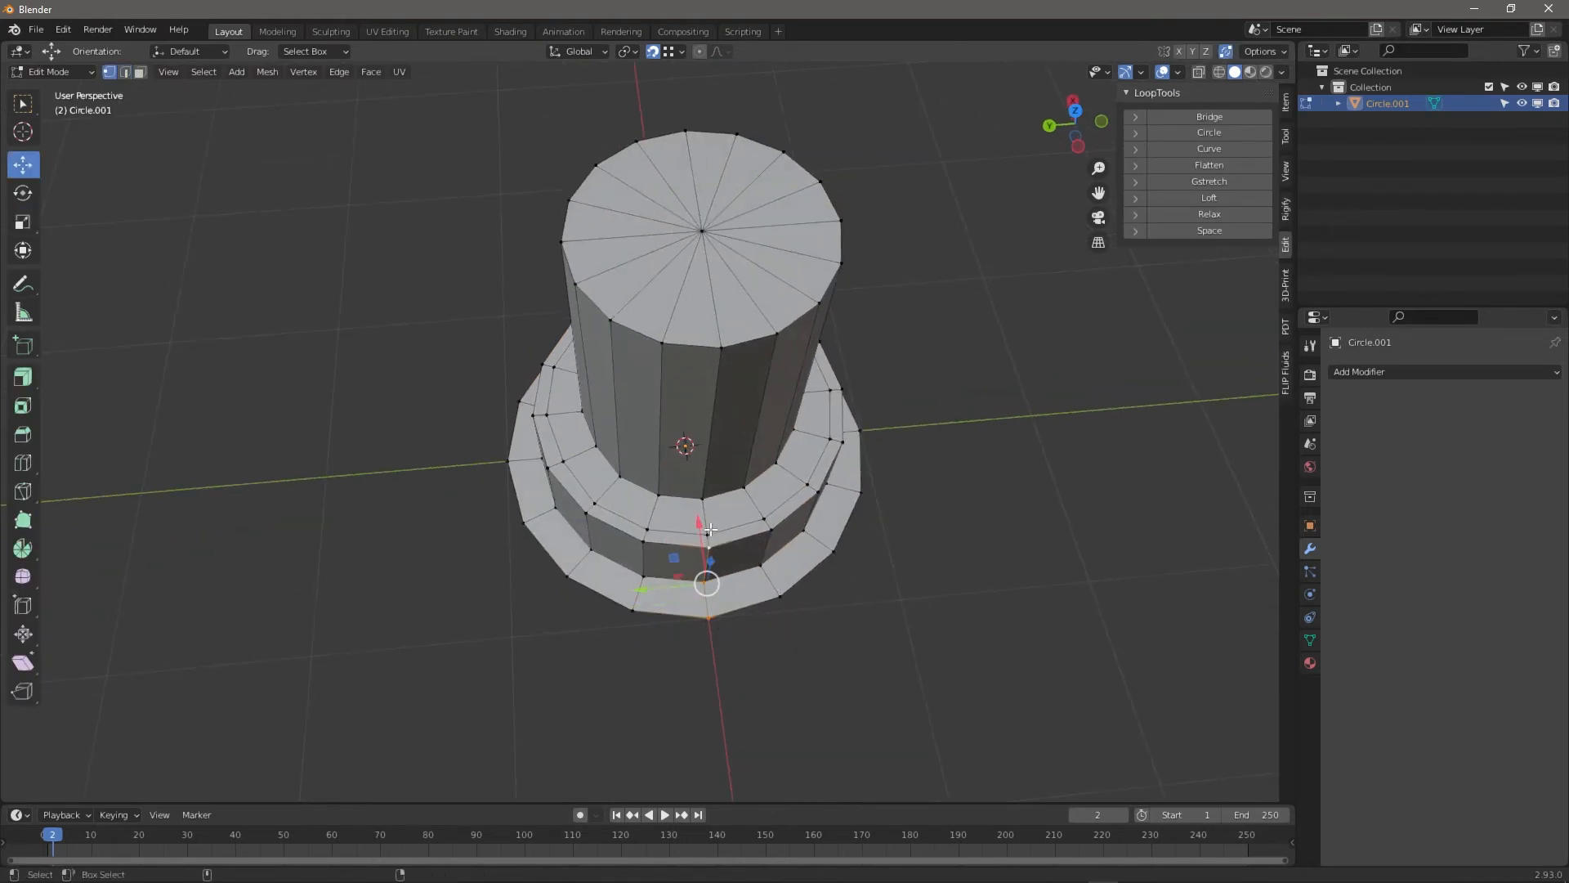
left_click(709, 533, "shift")
left_click(704, 583, "shift")
middle_click_drag(684, 625, 735, 615)
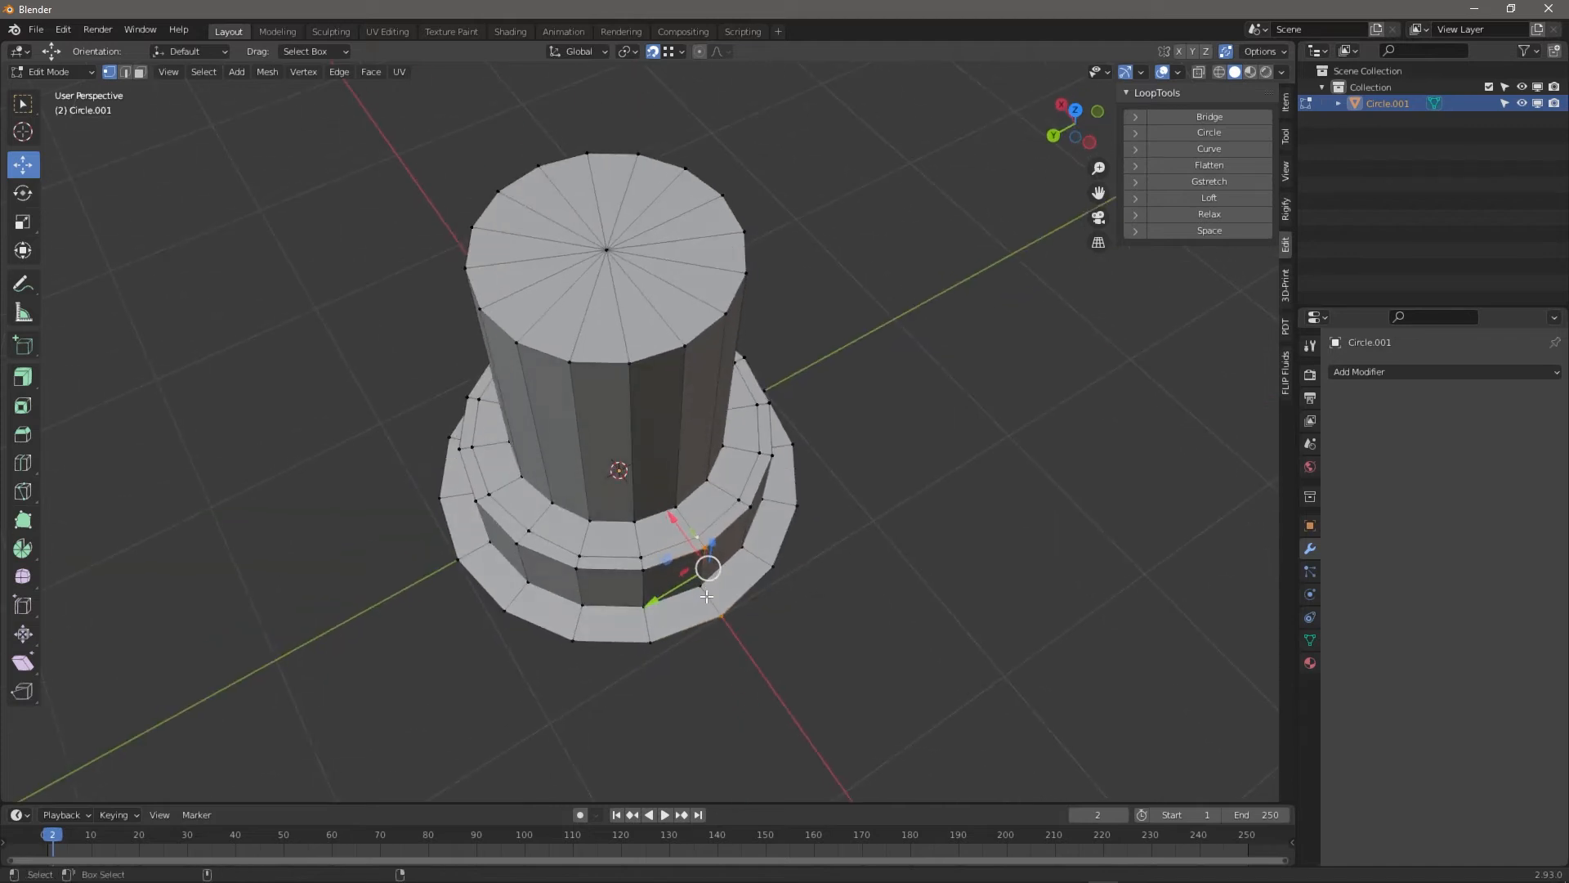
left_click_drag(700, 563, 633, 602)
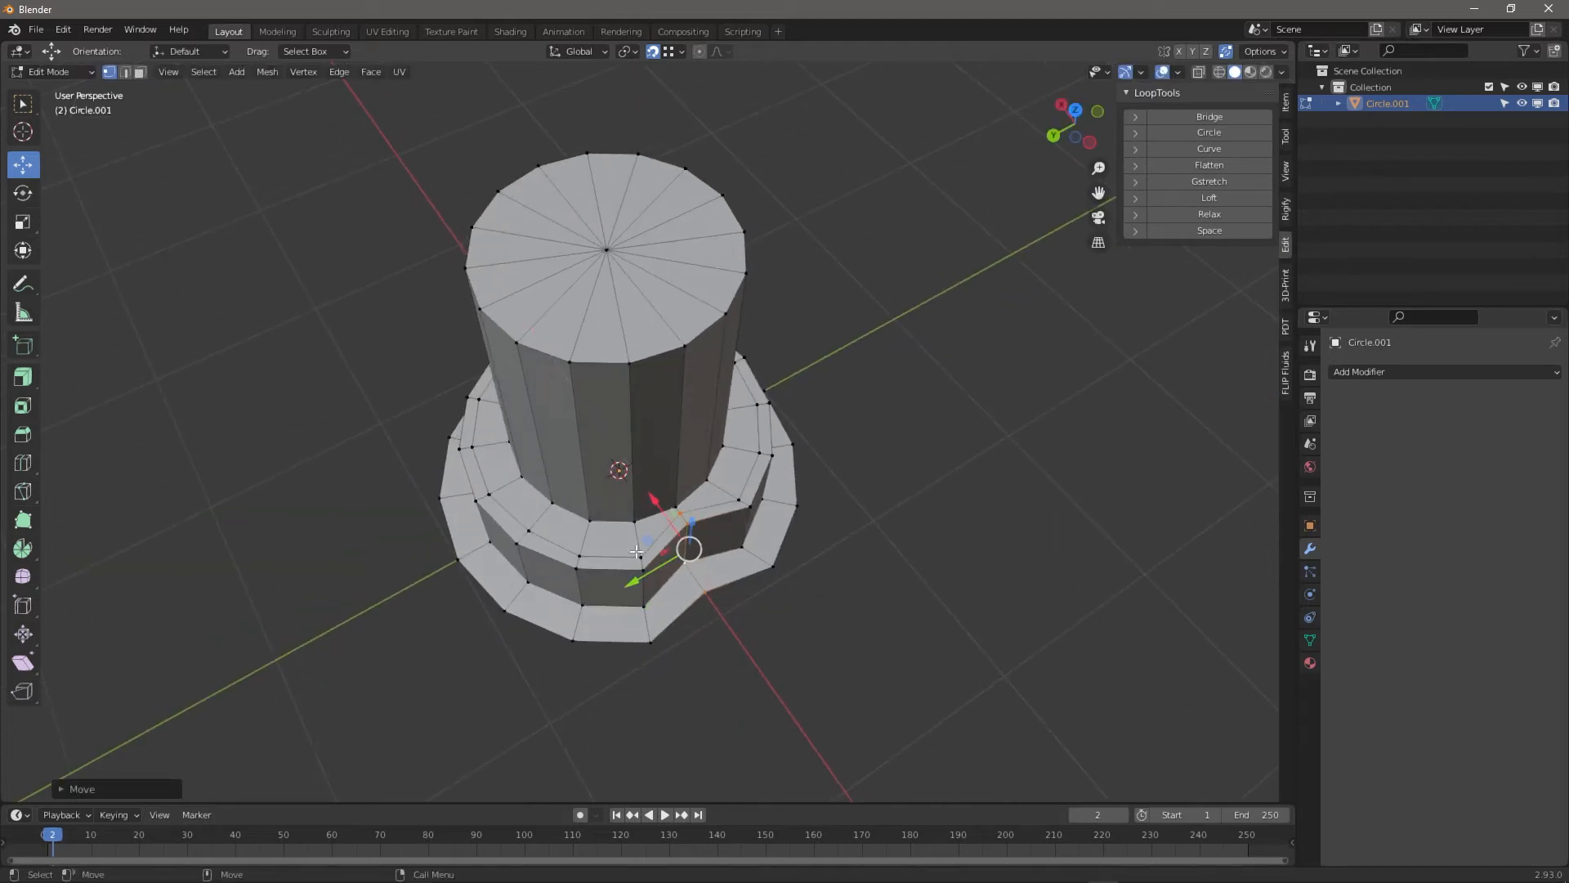
left_click_drag(614, 549, 686, 561)
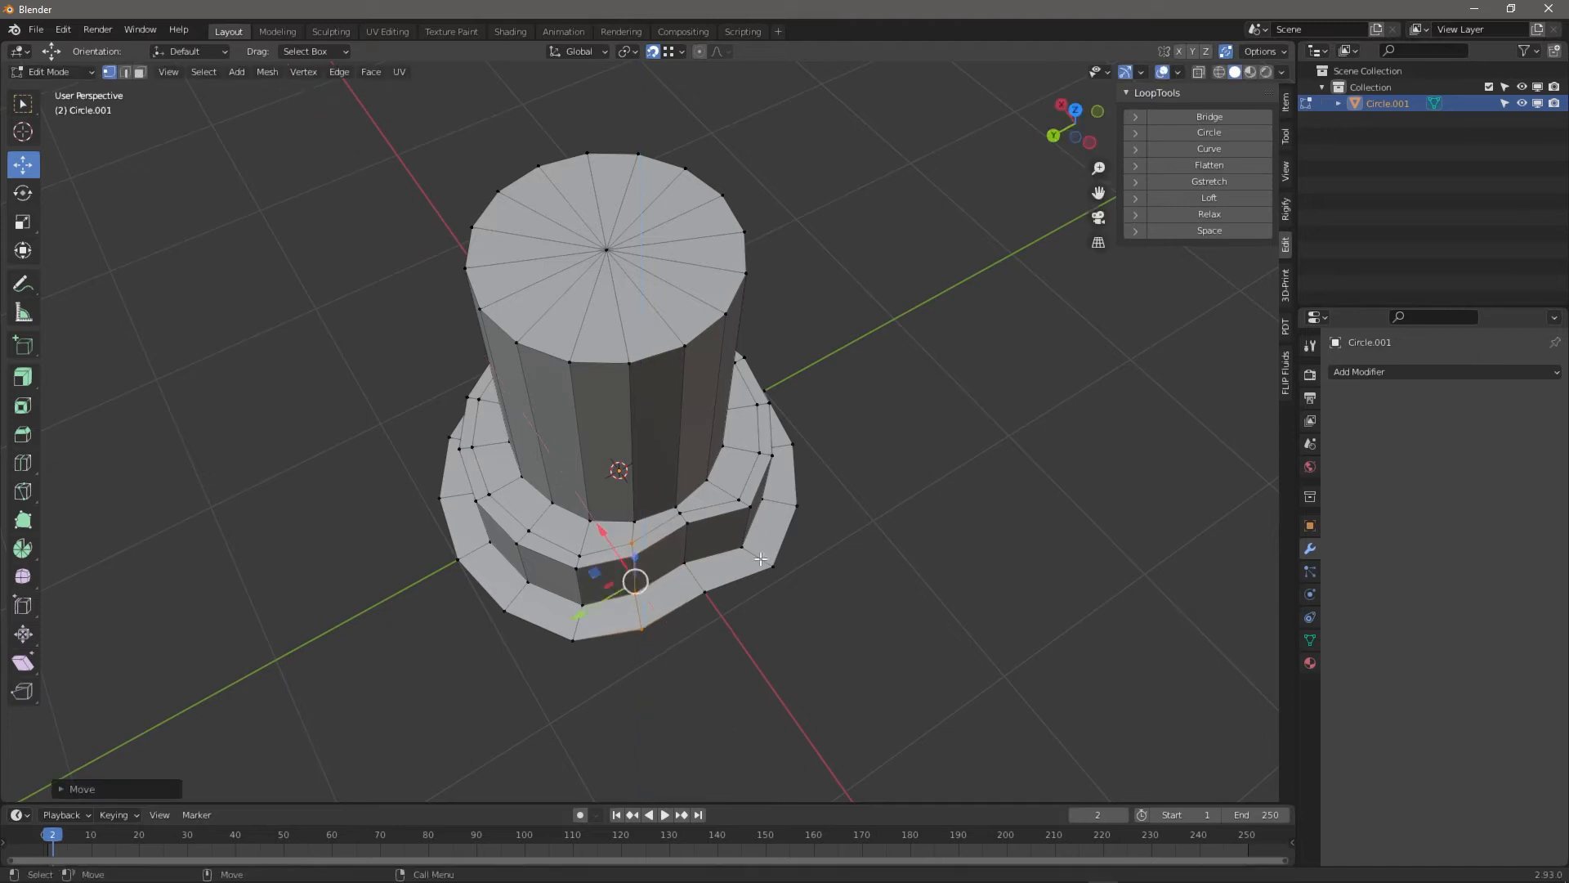
Round the flange's outer edge loop and the loop at the collar's foot, each with LoopTools Circle
middle_click_drag(761, 559, 940, 565)
key("2")
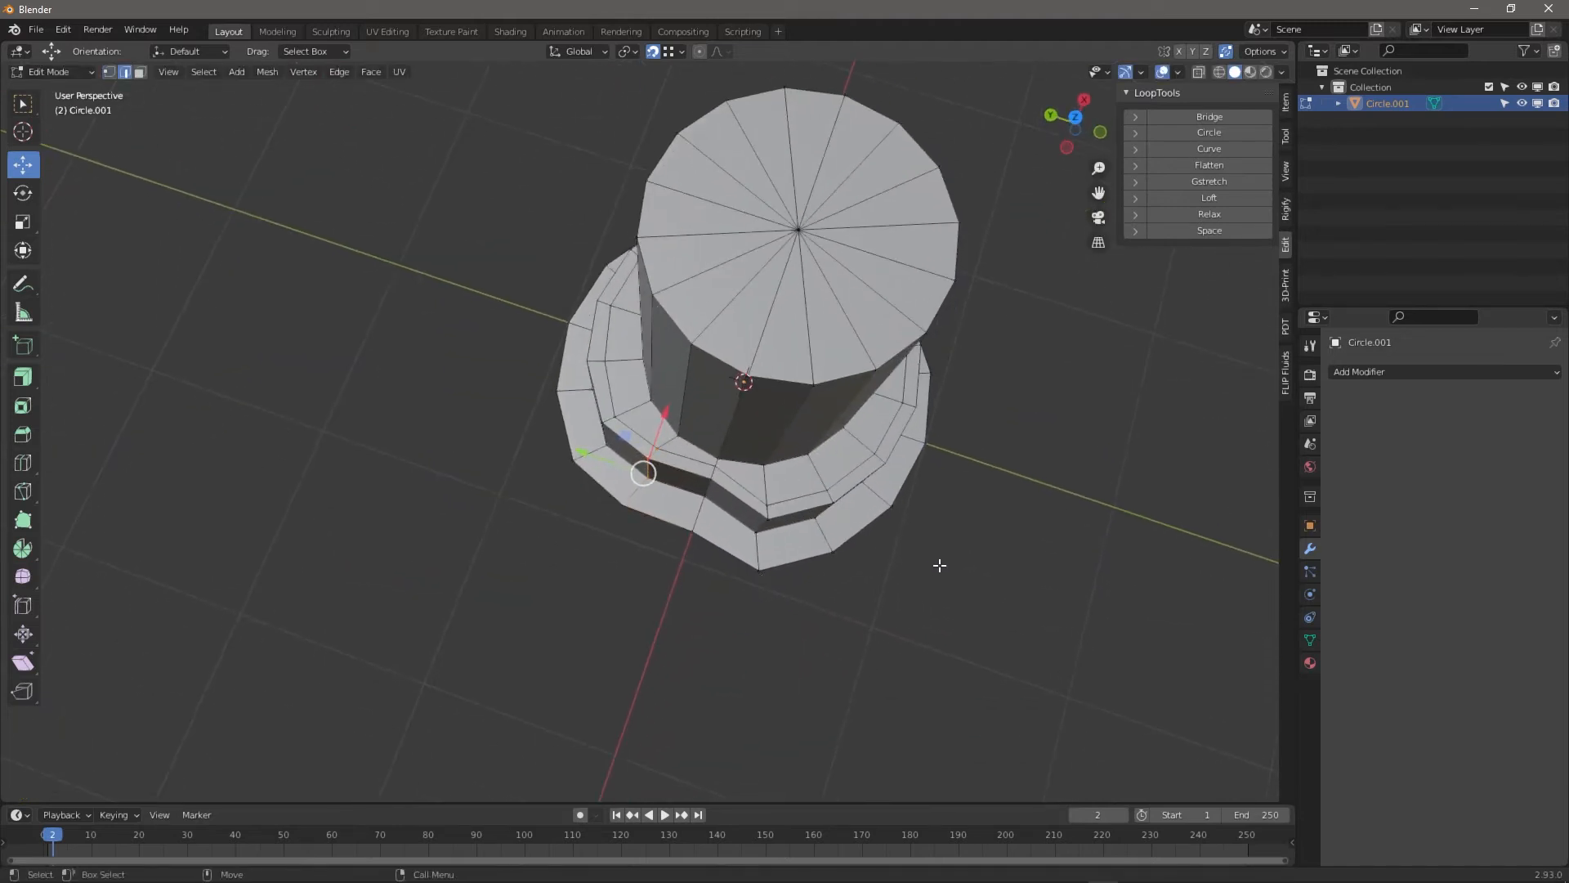
left_click(798, 559, "alt")
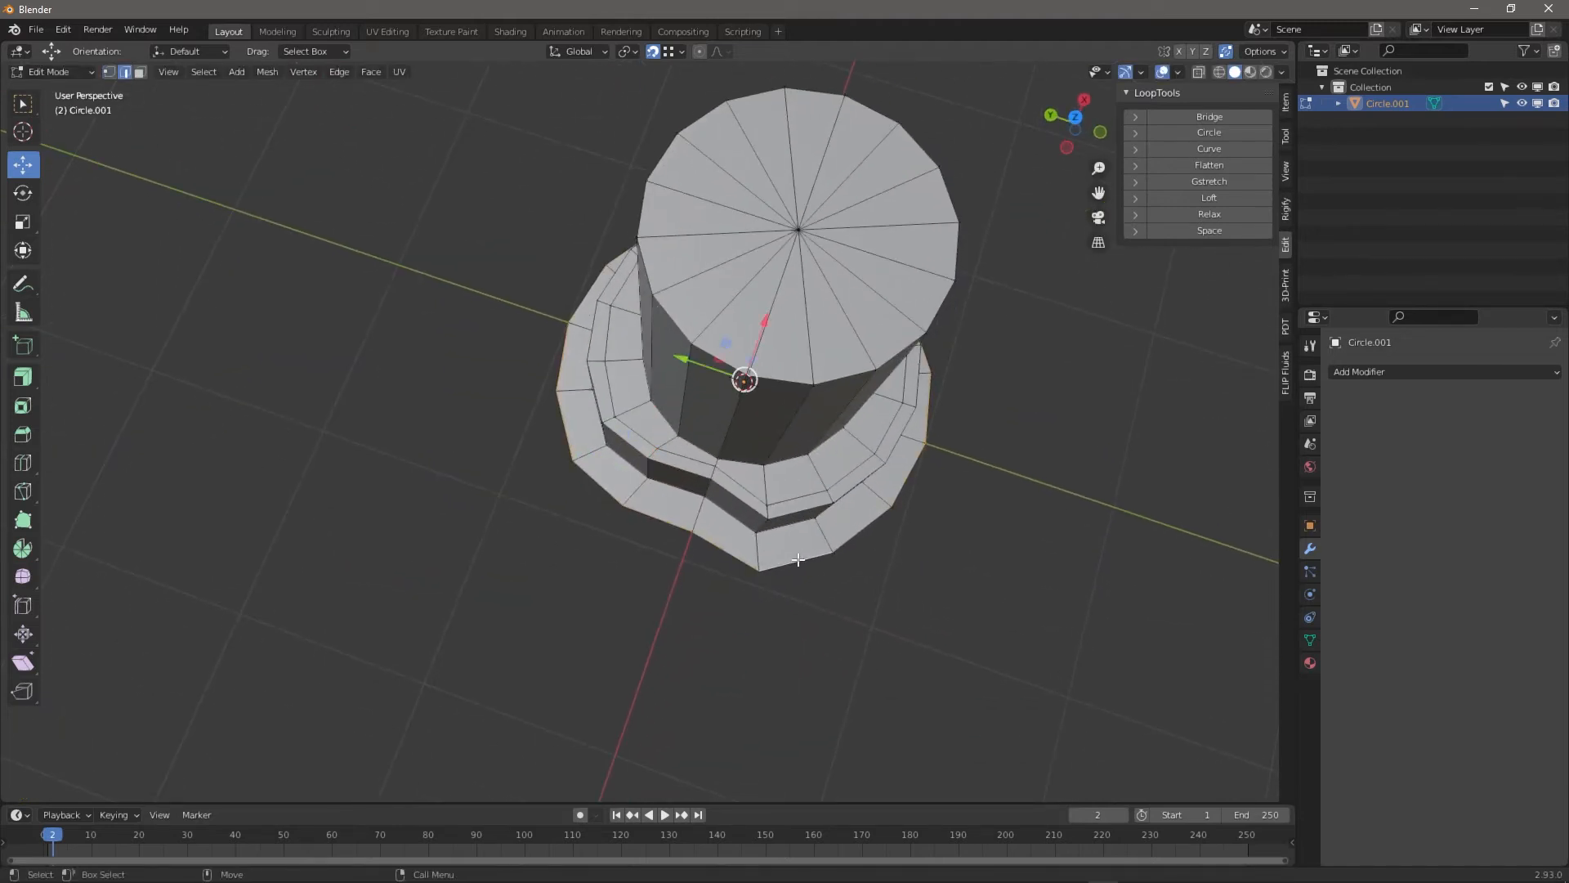
left_click(1195, 134)
middle_click_drag(817, 393, 727, 403)
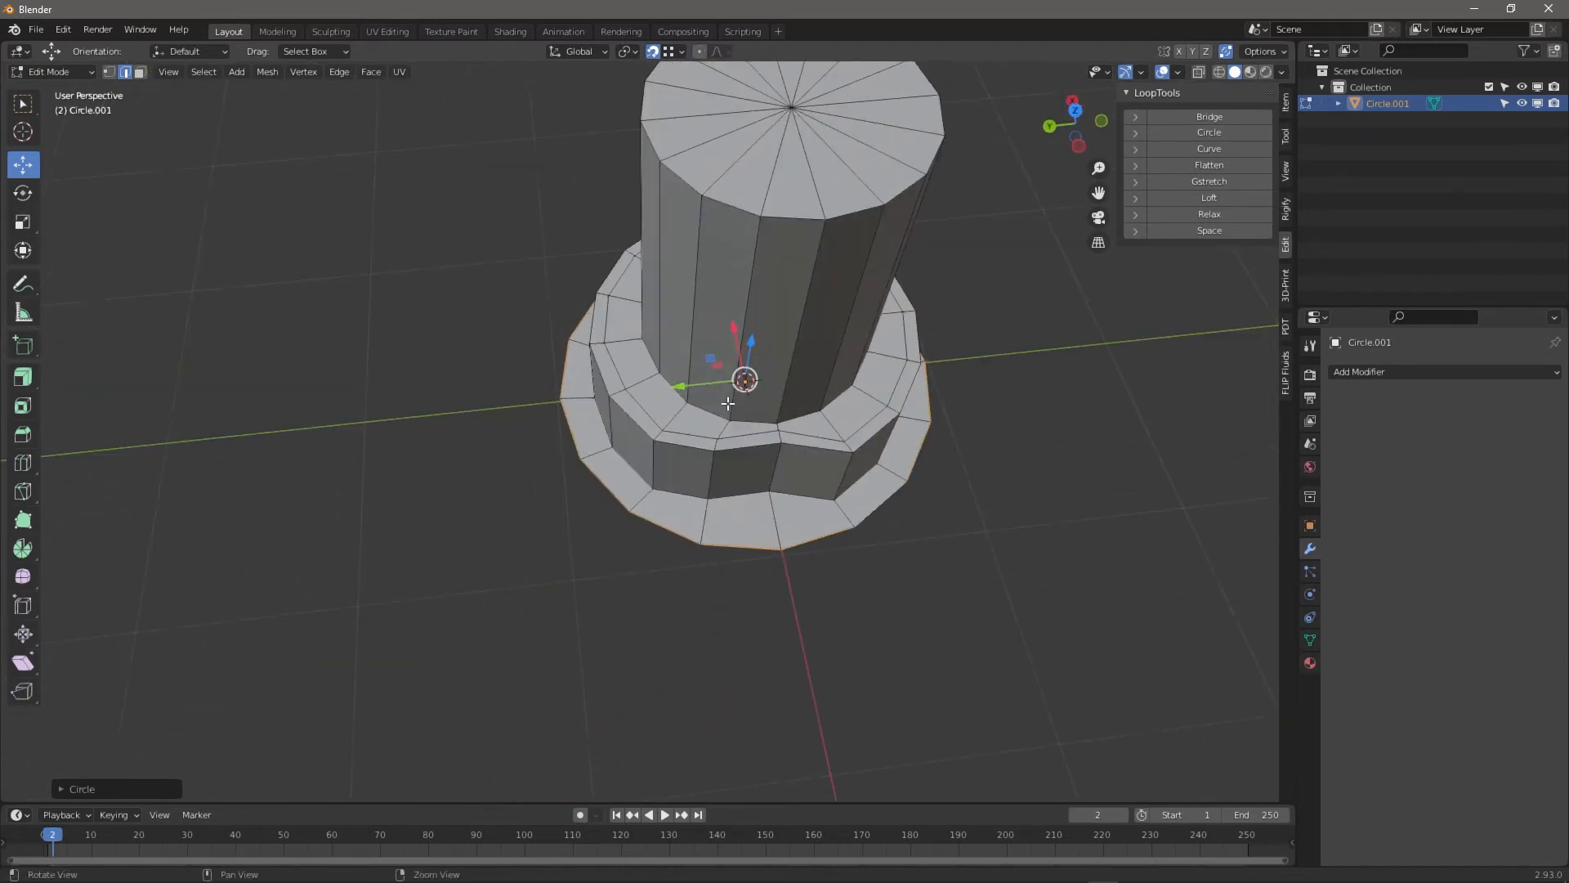
left_click(795, 492, "alt")
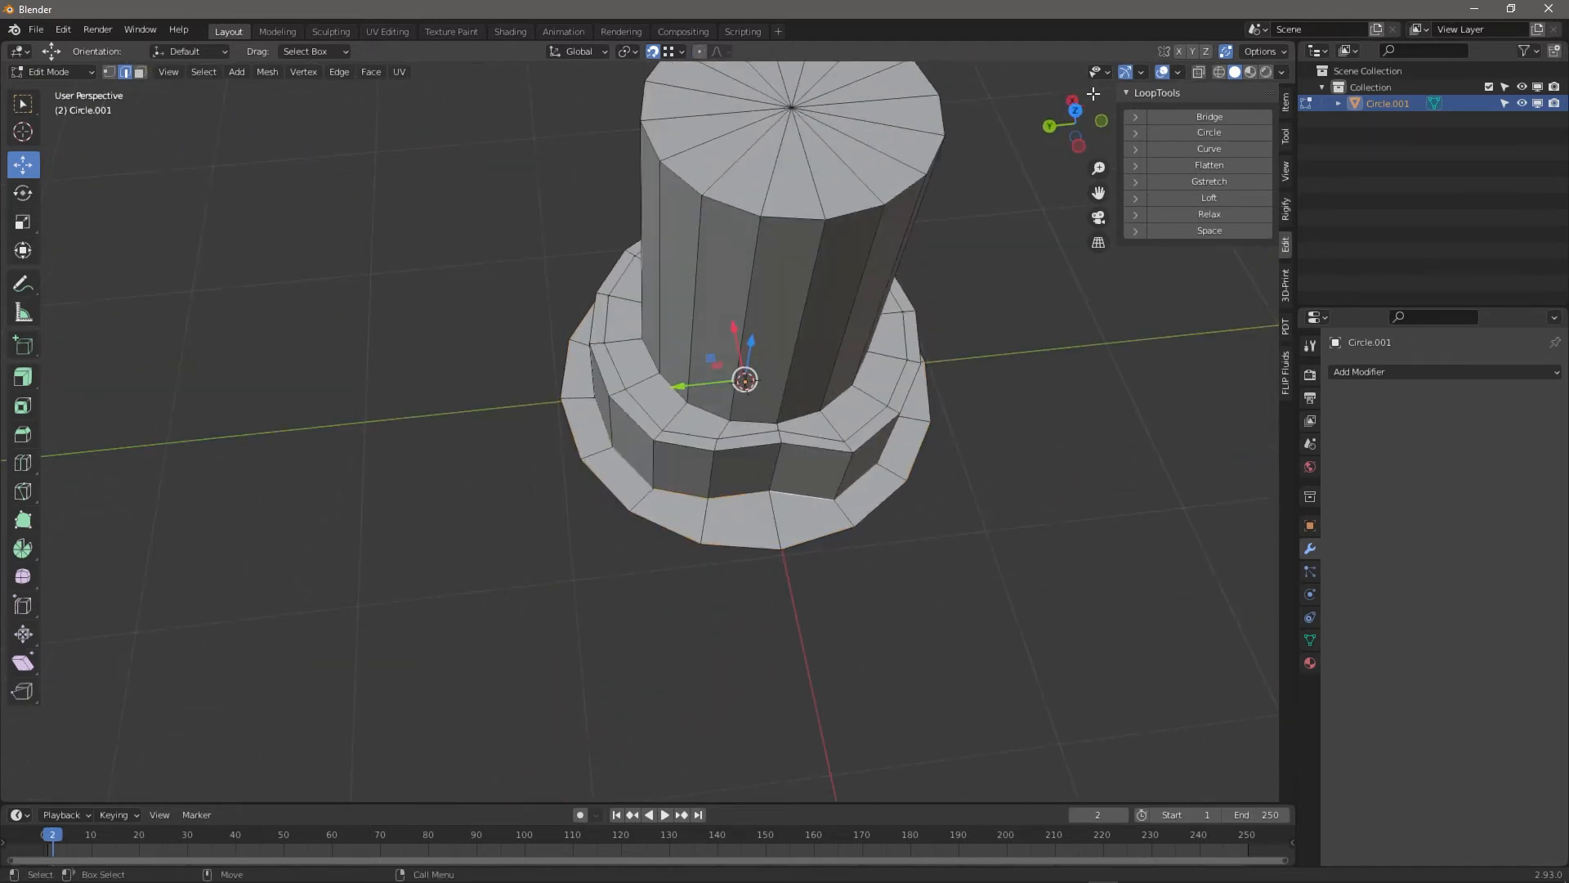
left_click(1209, 134)
Apply LoopTools Circle to the collar's top rim loop and to the loop just inside it
middle_click_drag(866, 474, 810, 471)
left_click(809, 472, "alt")
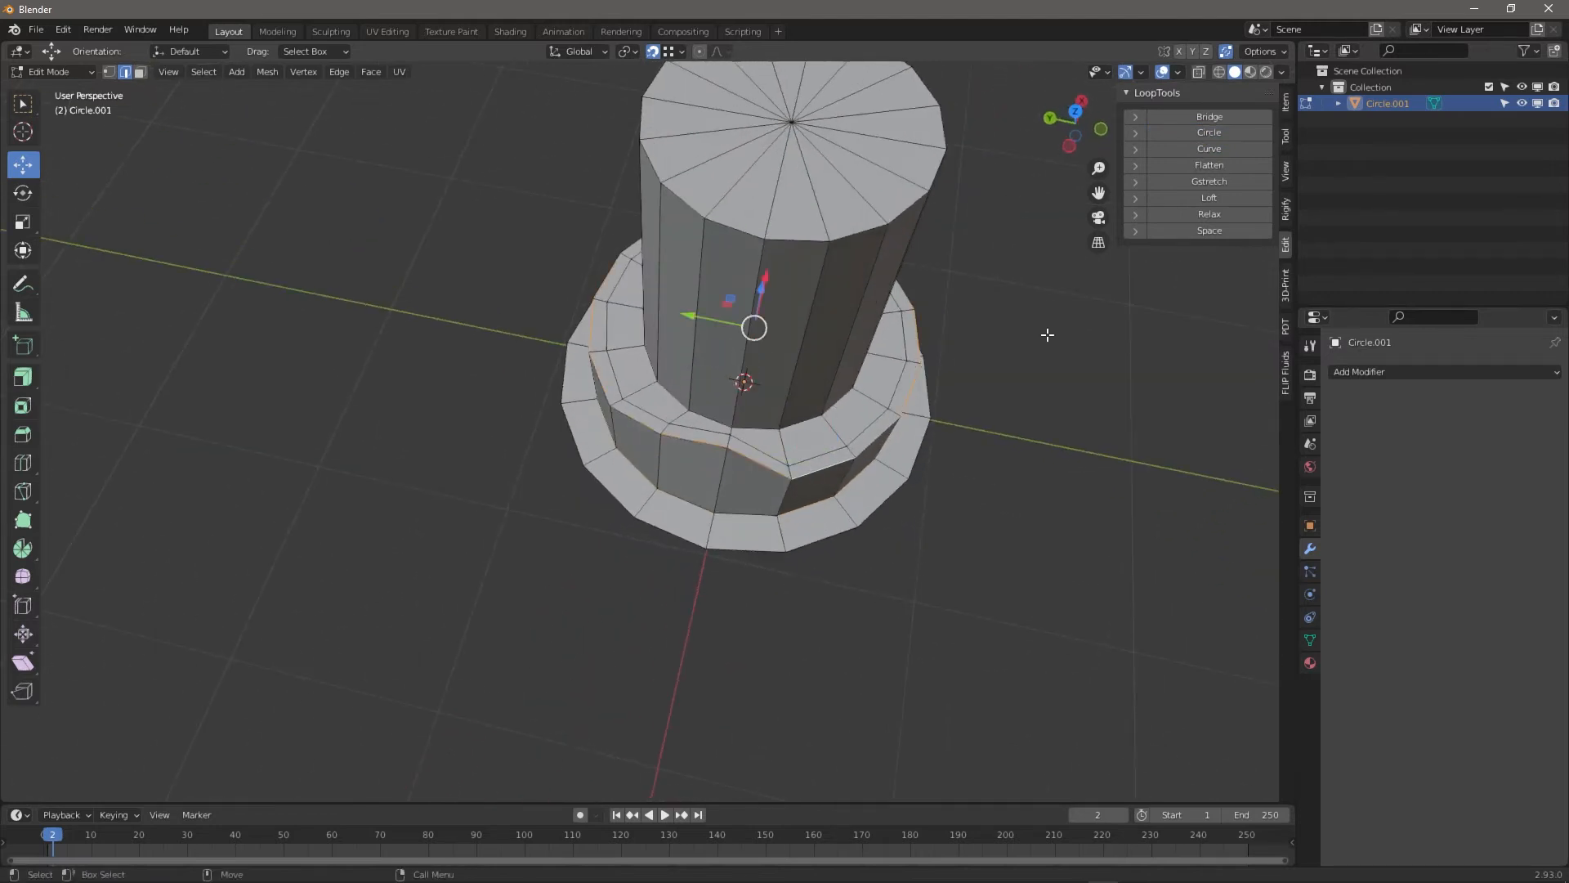
left_click(1209, 132)
left_click(752, 447, "alt")
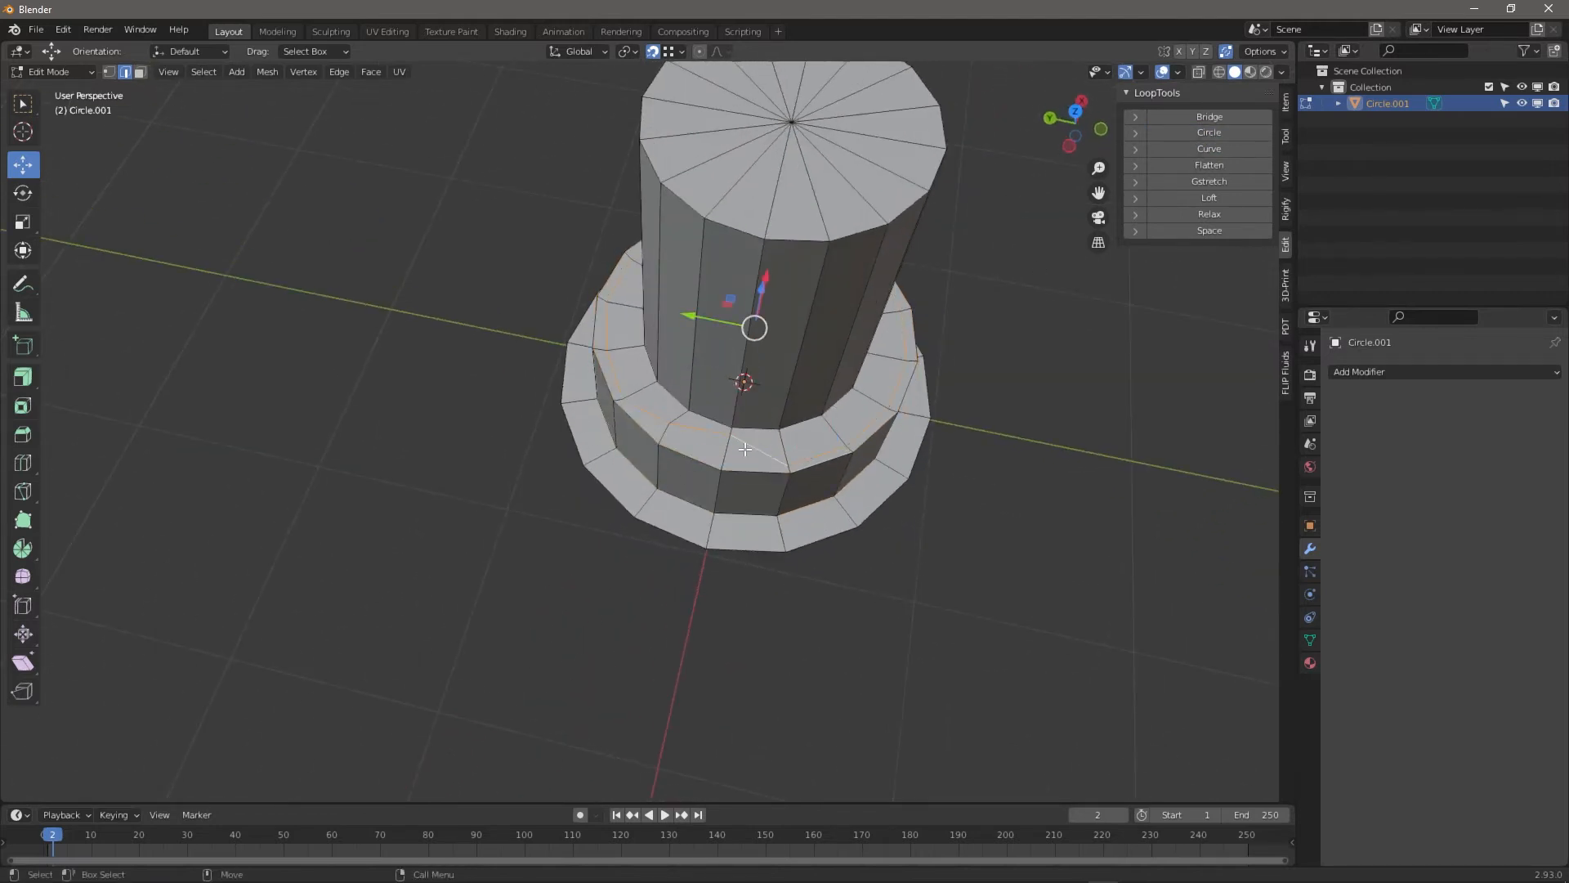
left_click(1209, 133)
Select the ring of vertical edges around the cylinder and examine its junction with the collar
middle_click_drag(1095, 343, 802, 502)
left_click(802, 501, "ctrl+alt")
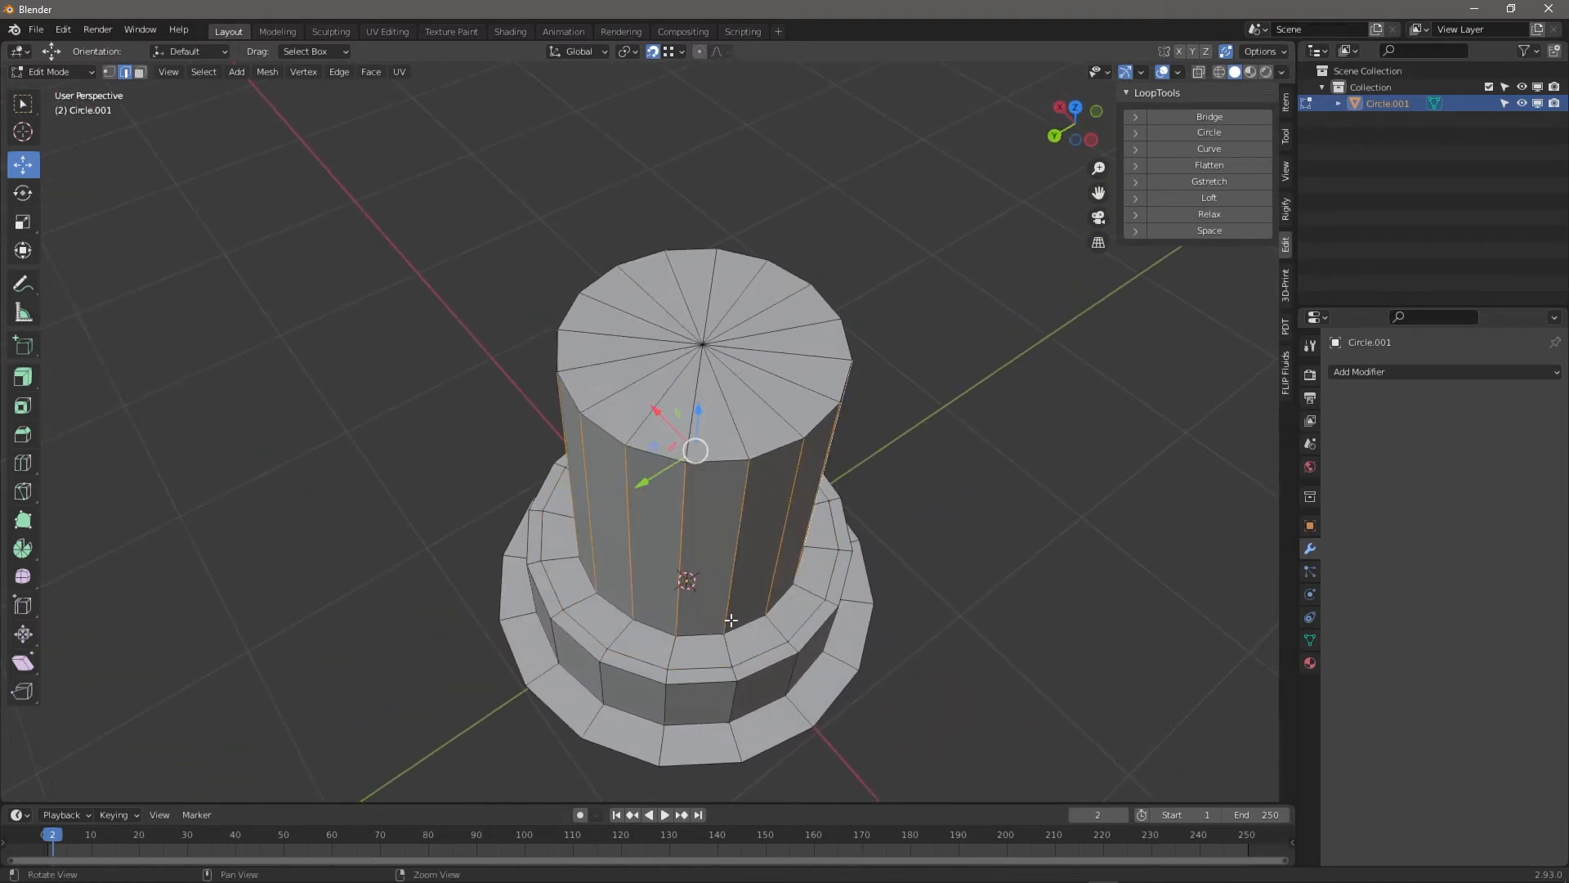
middle_click_drag(731, 620, 717, 482)
scroll(765, 534, "up", 6)
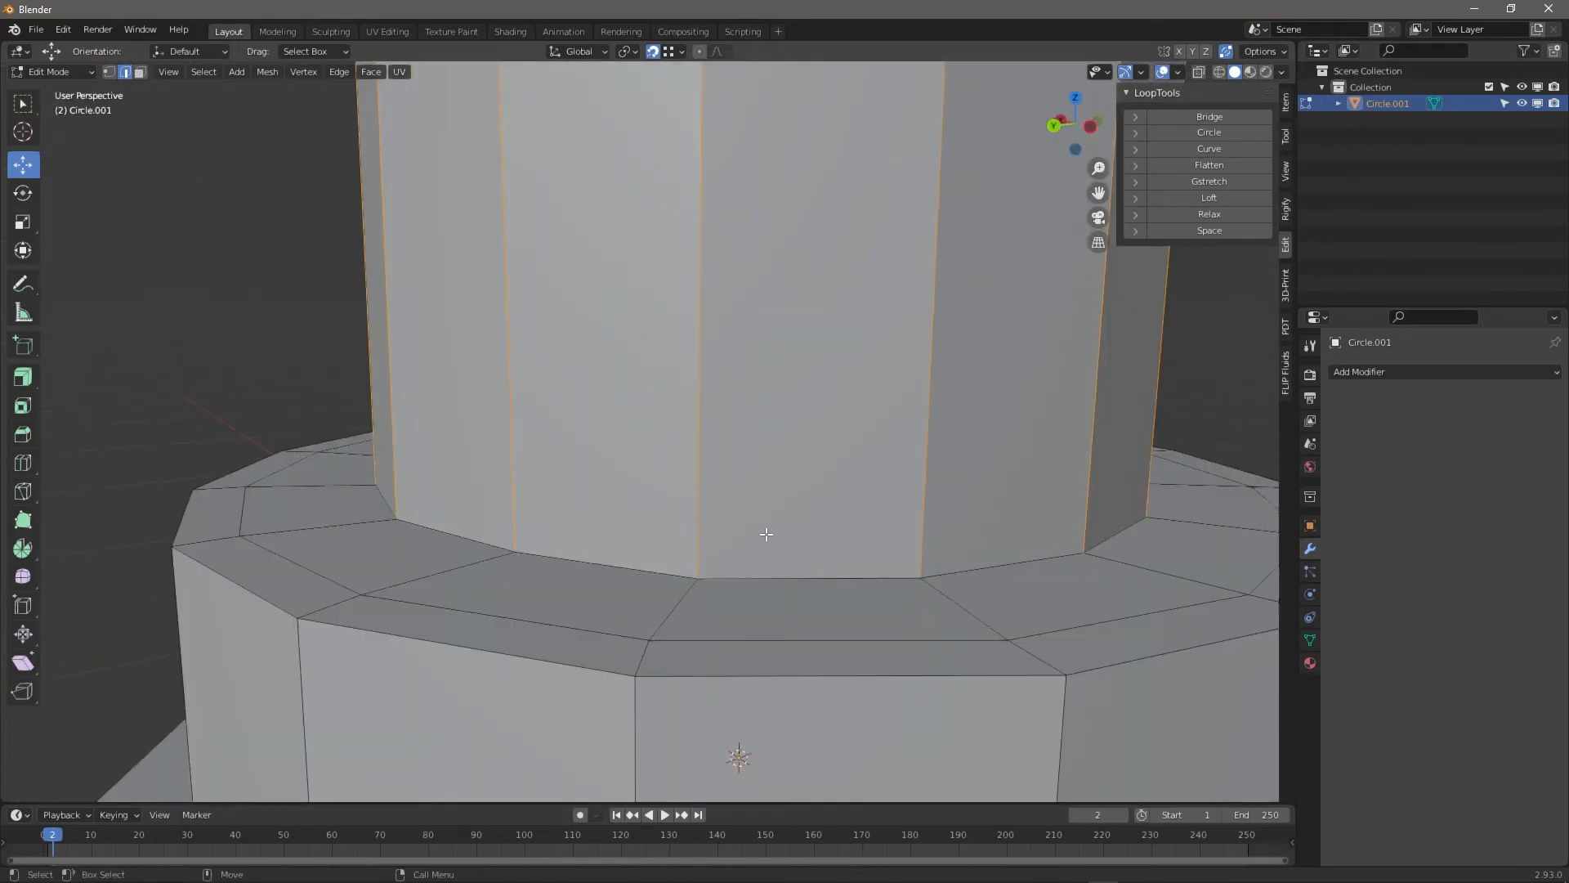
scroll(765, 535, "down", 5)
middle_click_drag(765, 534, 601, 463)
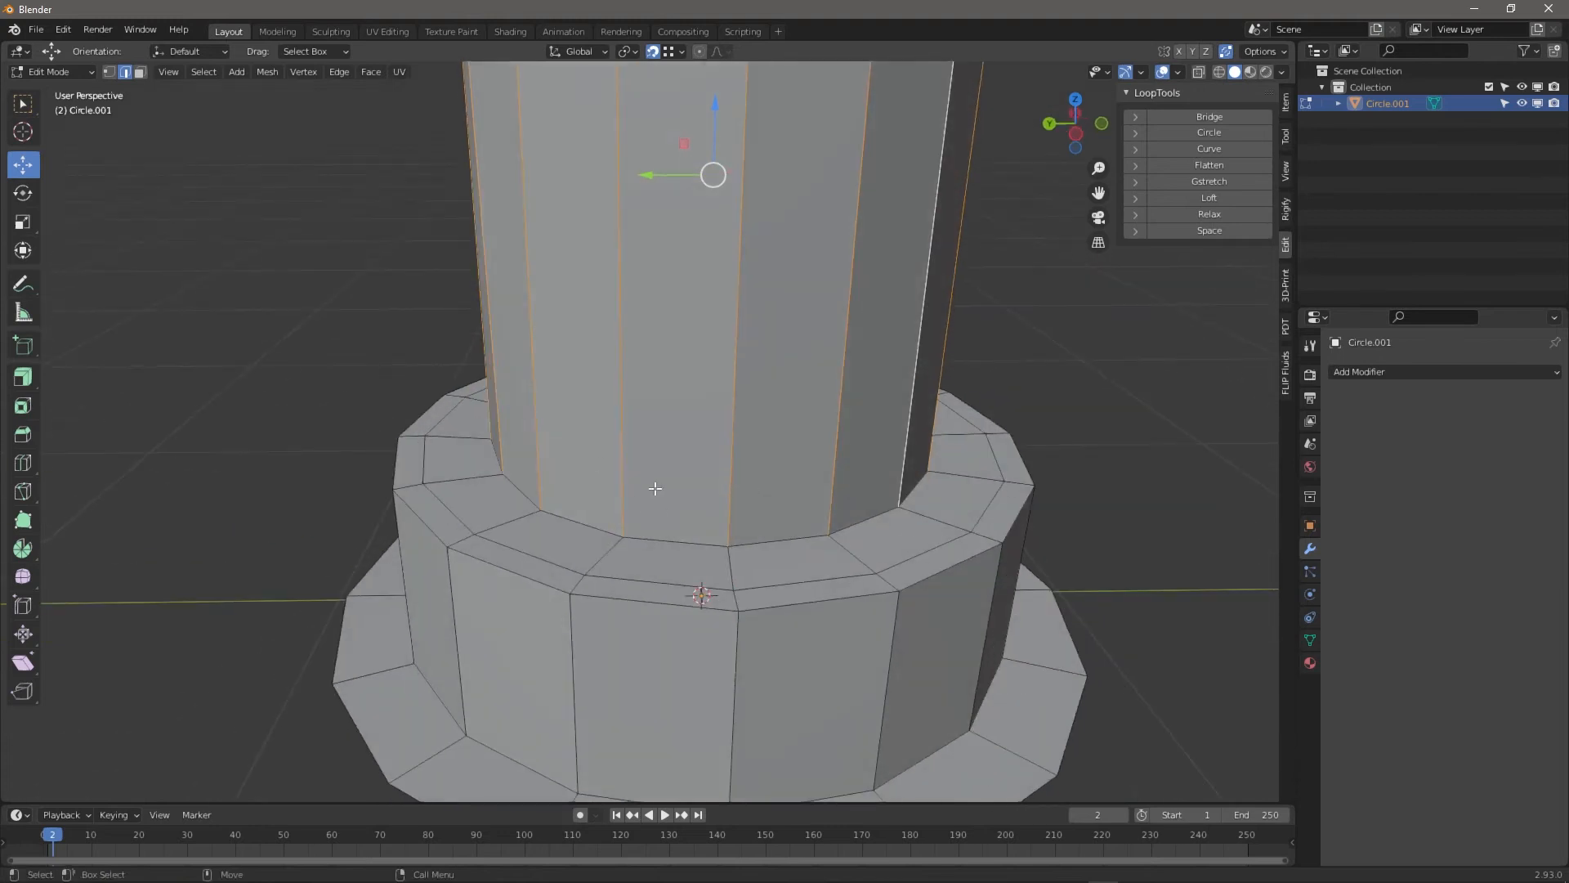
Try to inset from the edge loop where the cylinder meets the collar
left_click(581, 528)
left_click(581, 523, "alt")
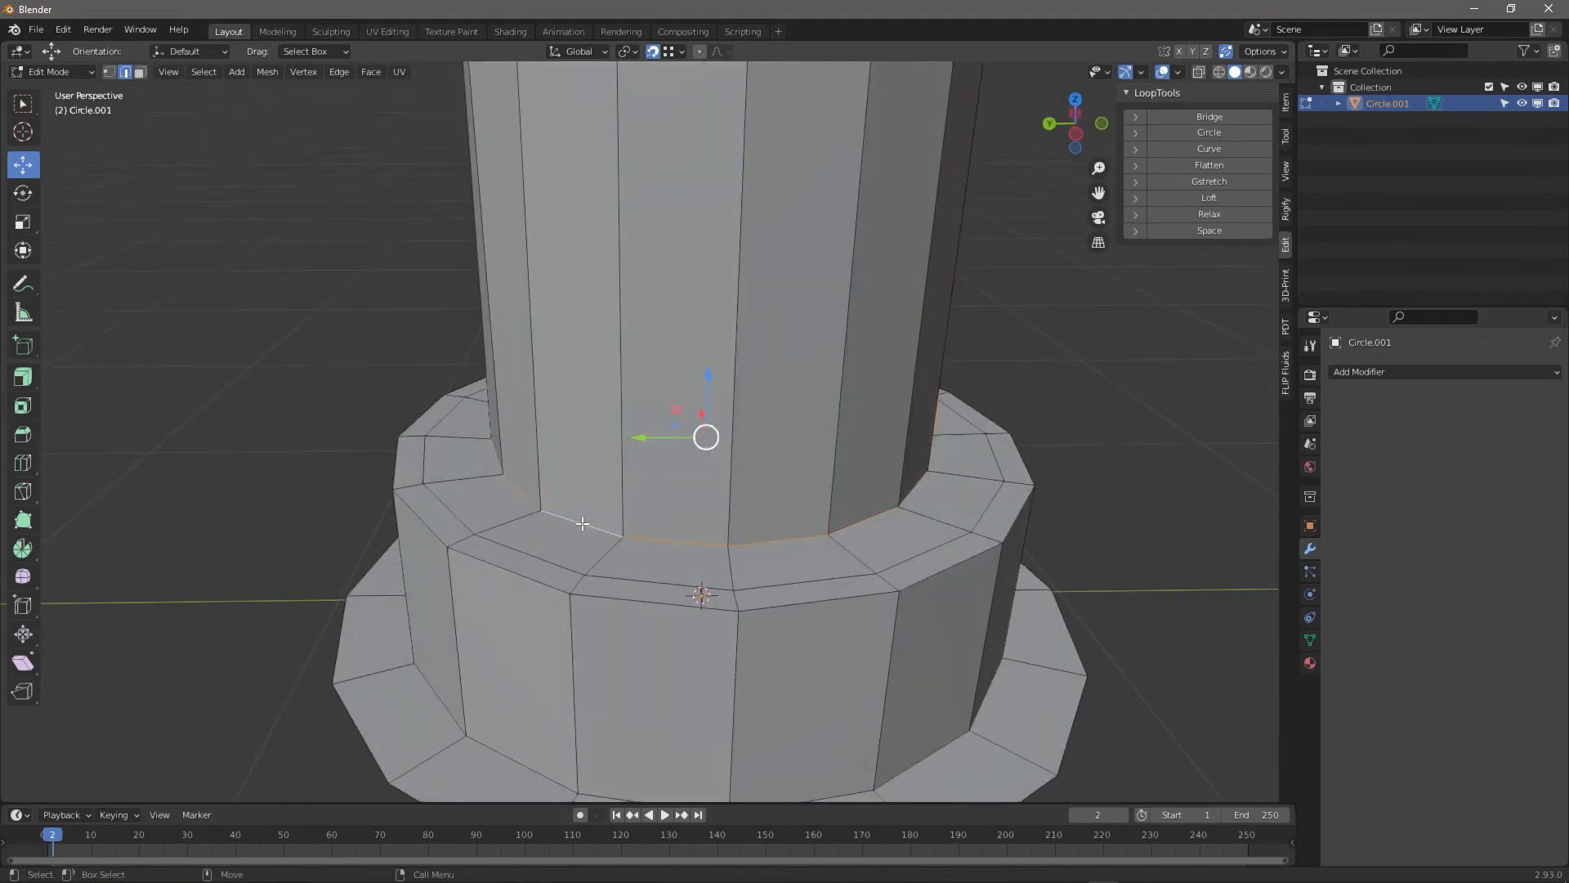
middle_click_drag(616, 502, 72, 414)
left_click(21, 407)
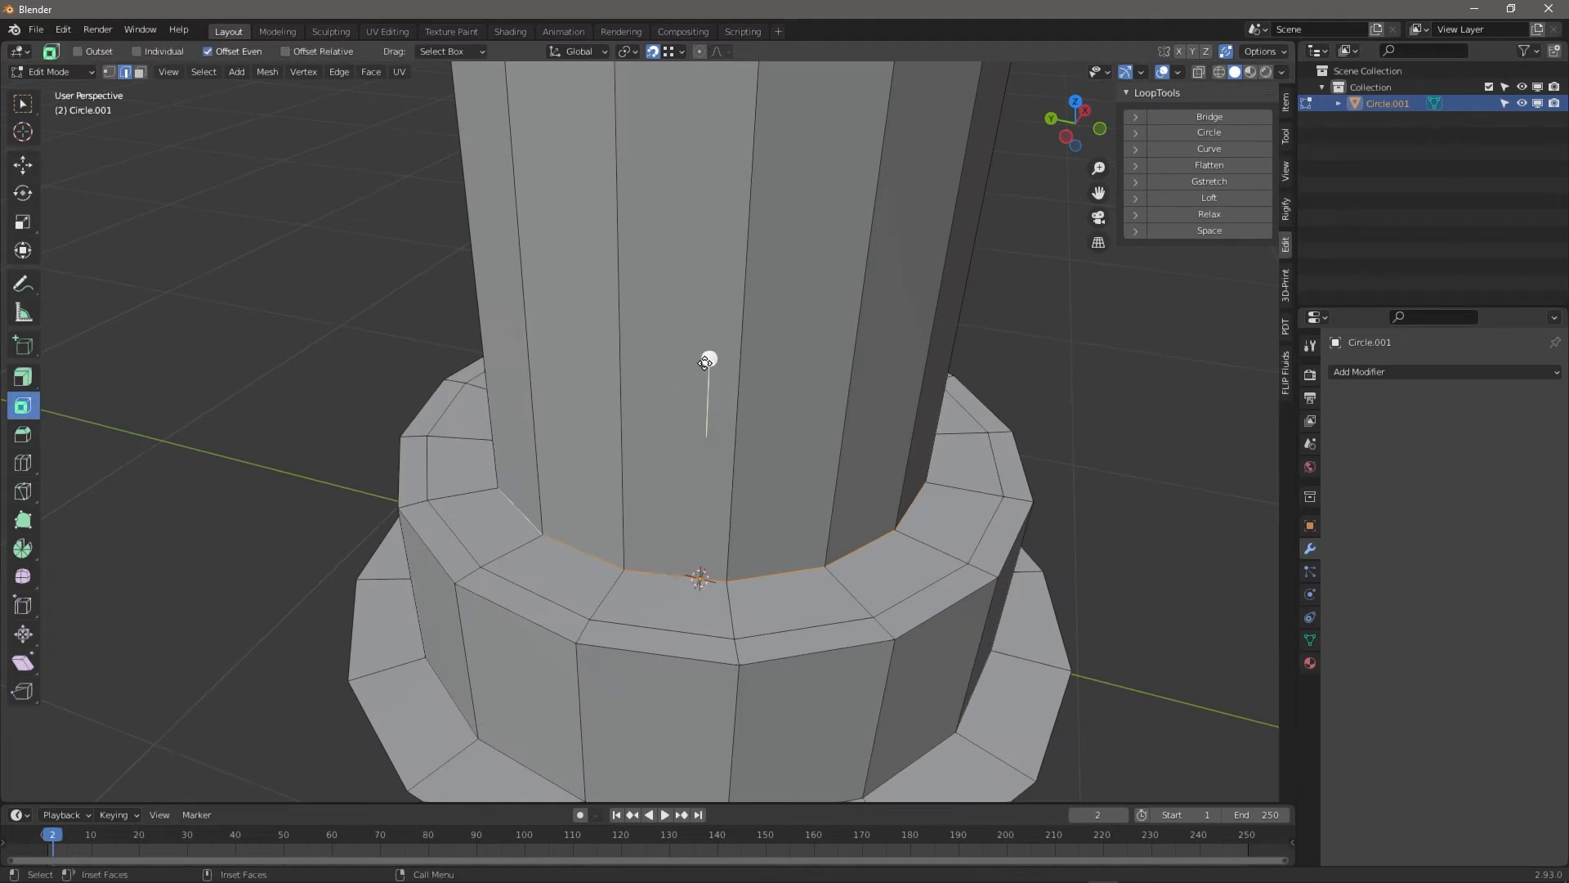
left_click_drag(705, 362, 744, 296)
key("ctrl+z")
key("ctrl+z")
middle_click_drag(530, 509, 505, 530)
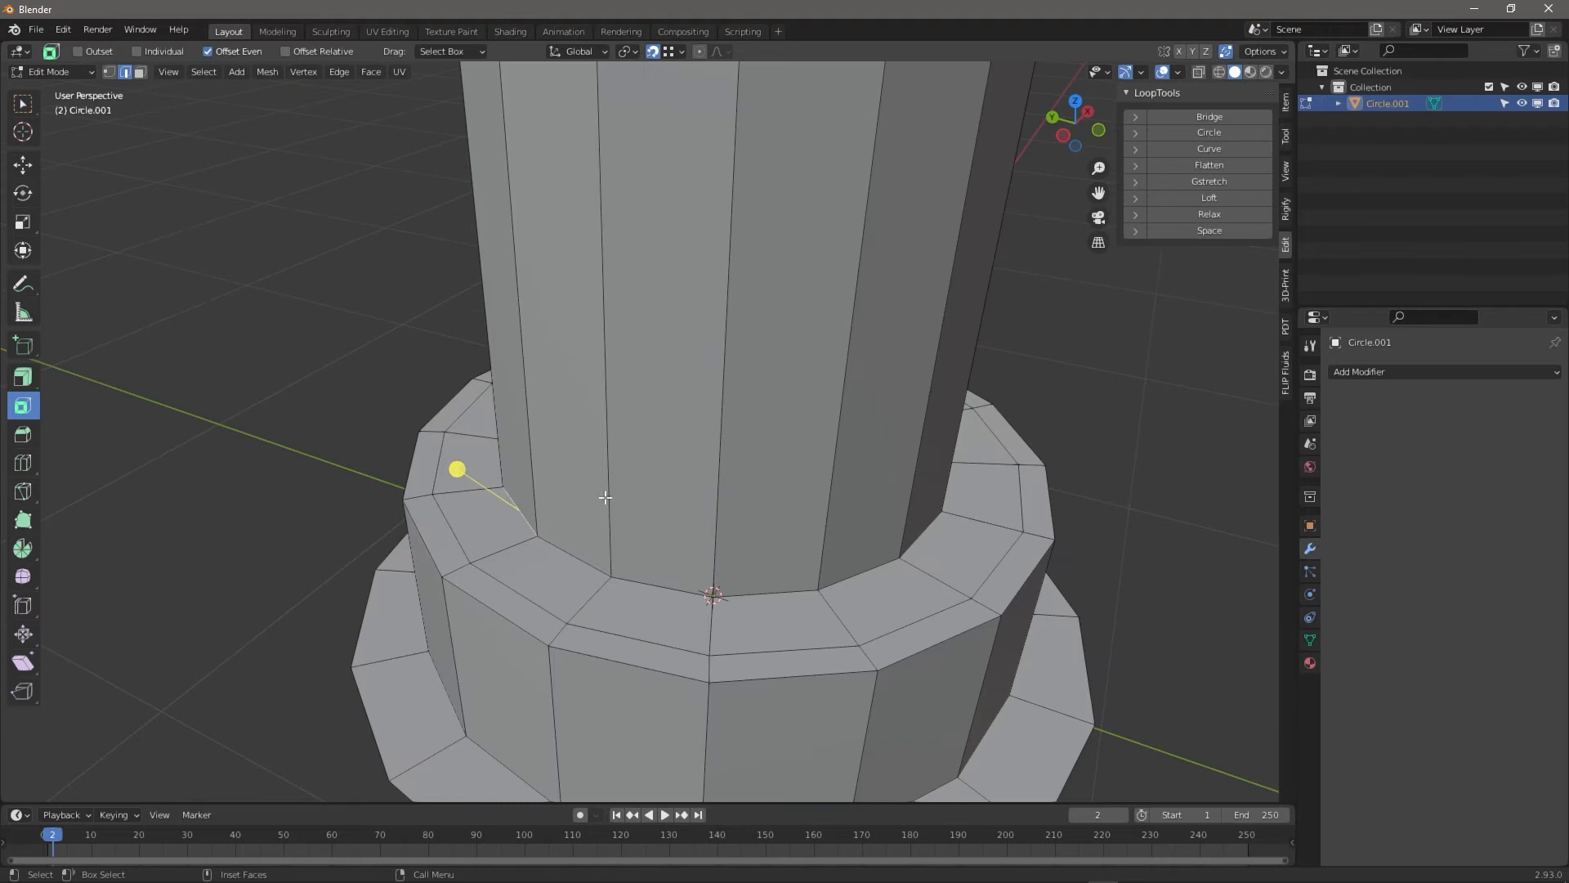
left_click(23, 166)
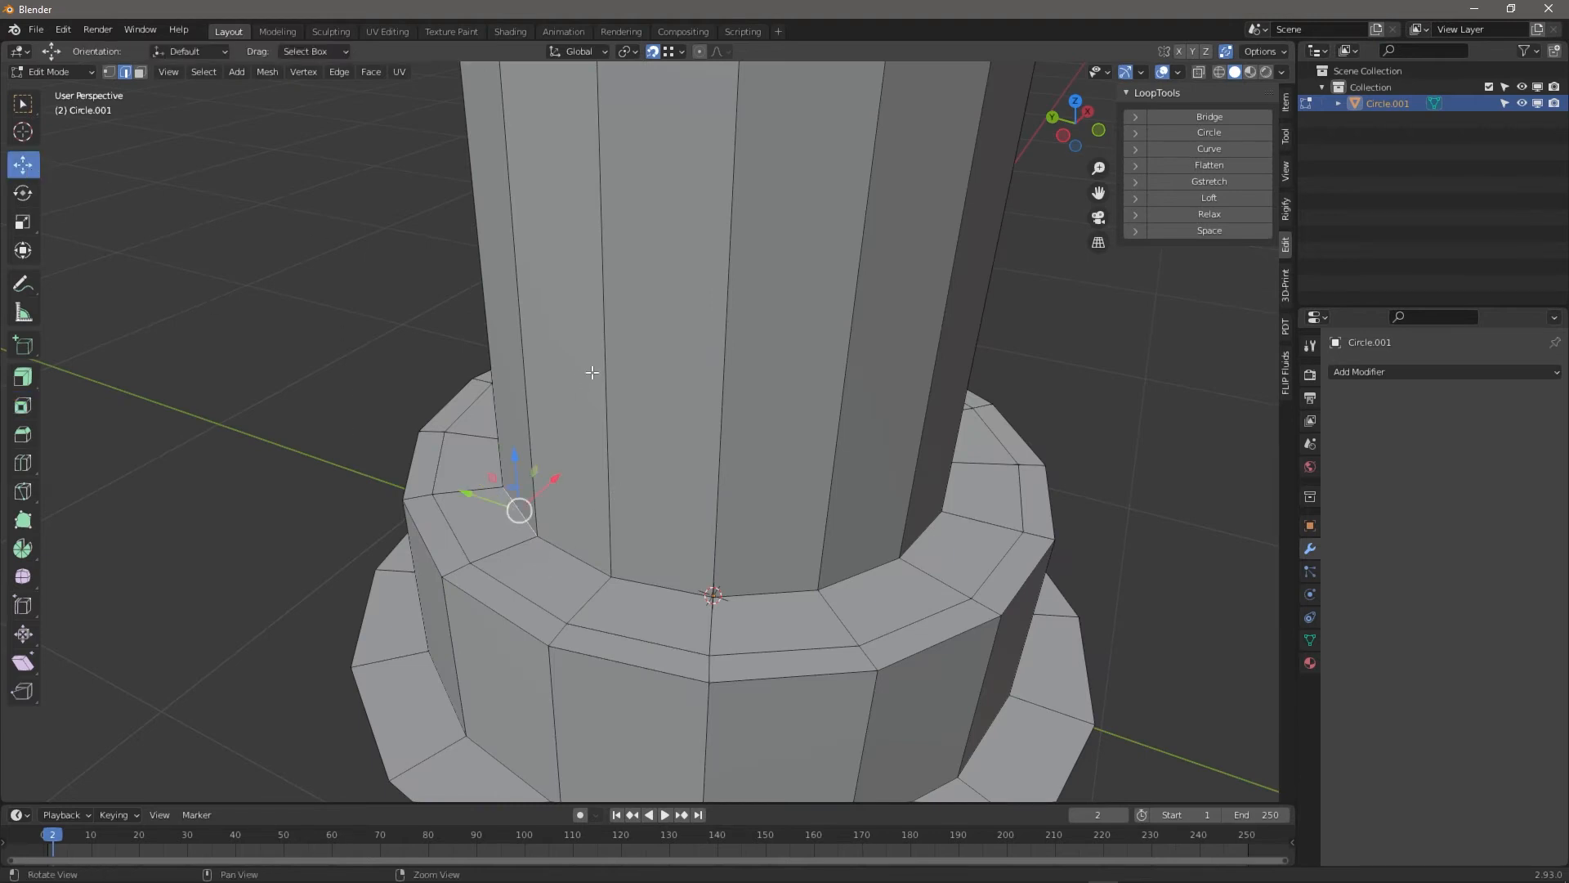
Divide the cylinder along its height with a stack of evenly spaced horizontal loop cuts
key("ctrl+r")
scroll(605, 351, "up", 5)
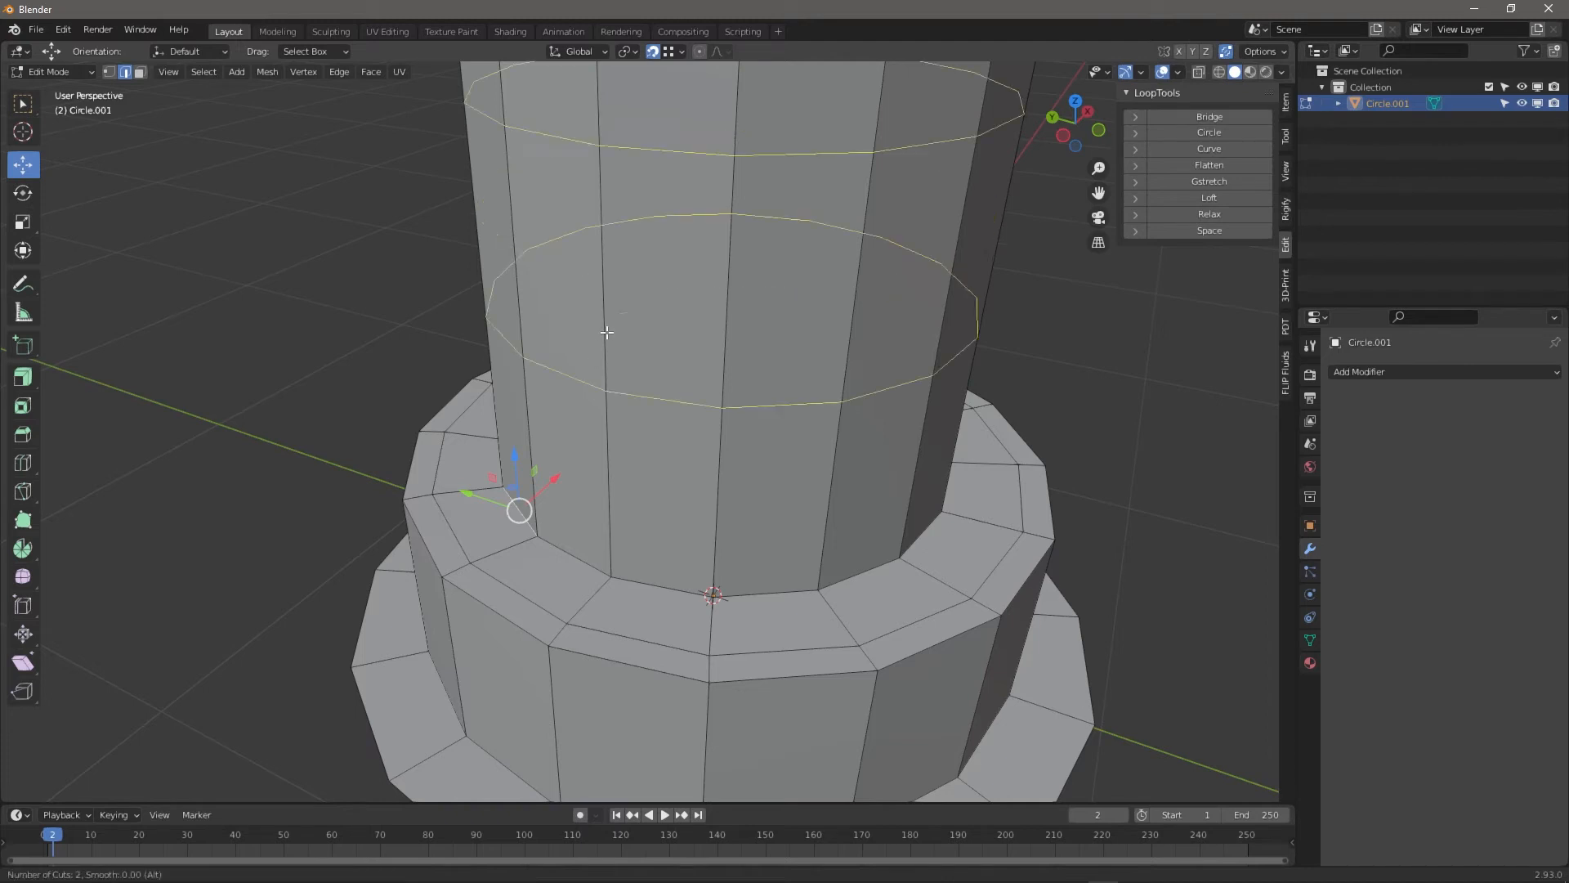
left_click(609, 344)
right_click(603, 349)
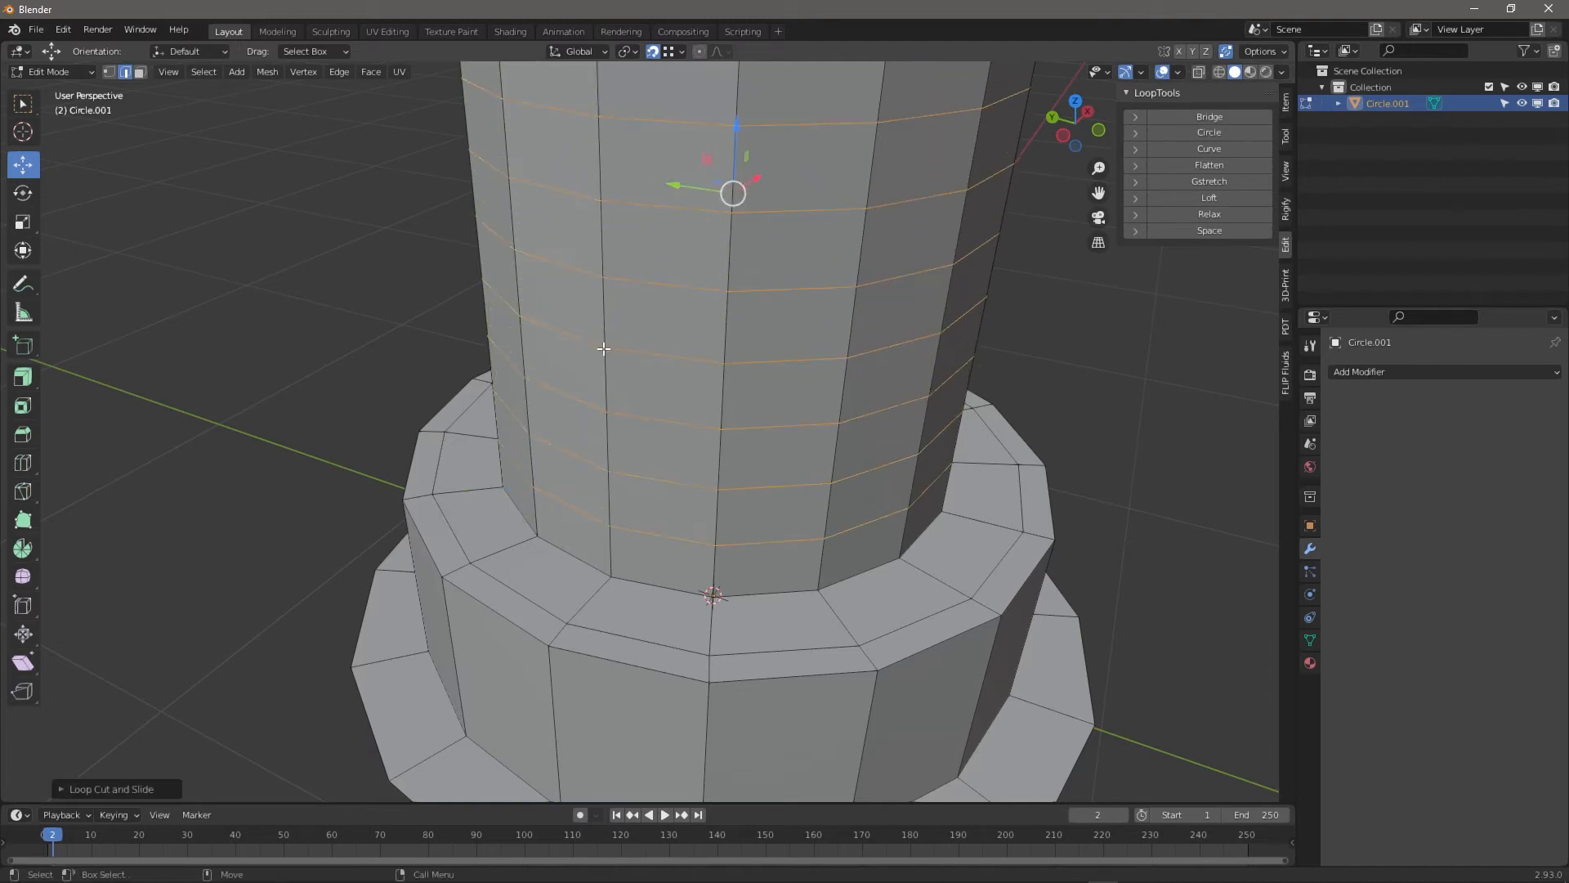
Add one loop cut around the collar's top face, between the cylinder's foot and the inner rim loop
middle_click_drag(689, 592, 572, 587)
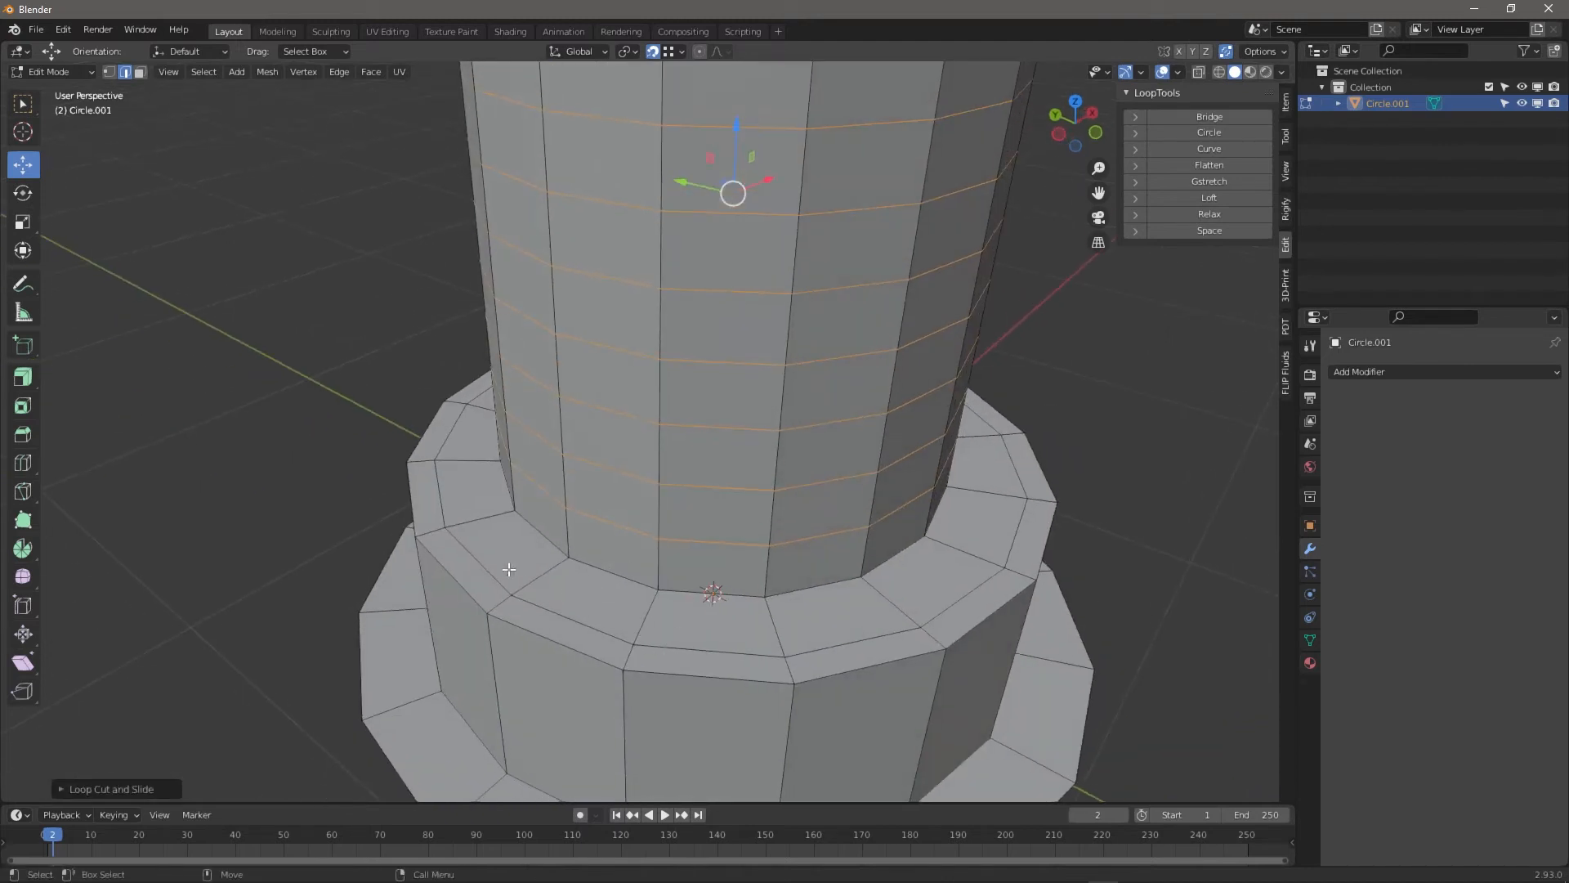
key("ctrl+r")
left_click(537, 570)
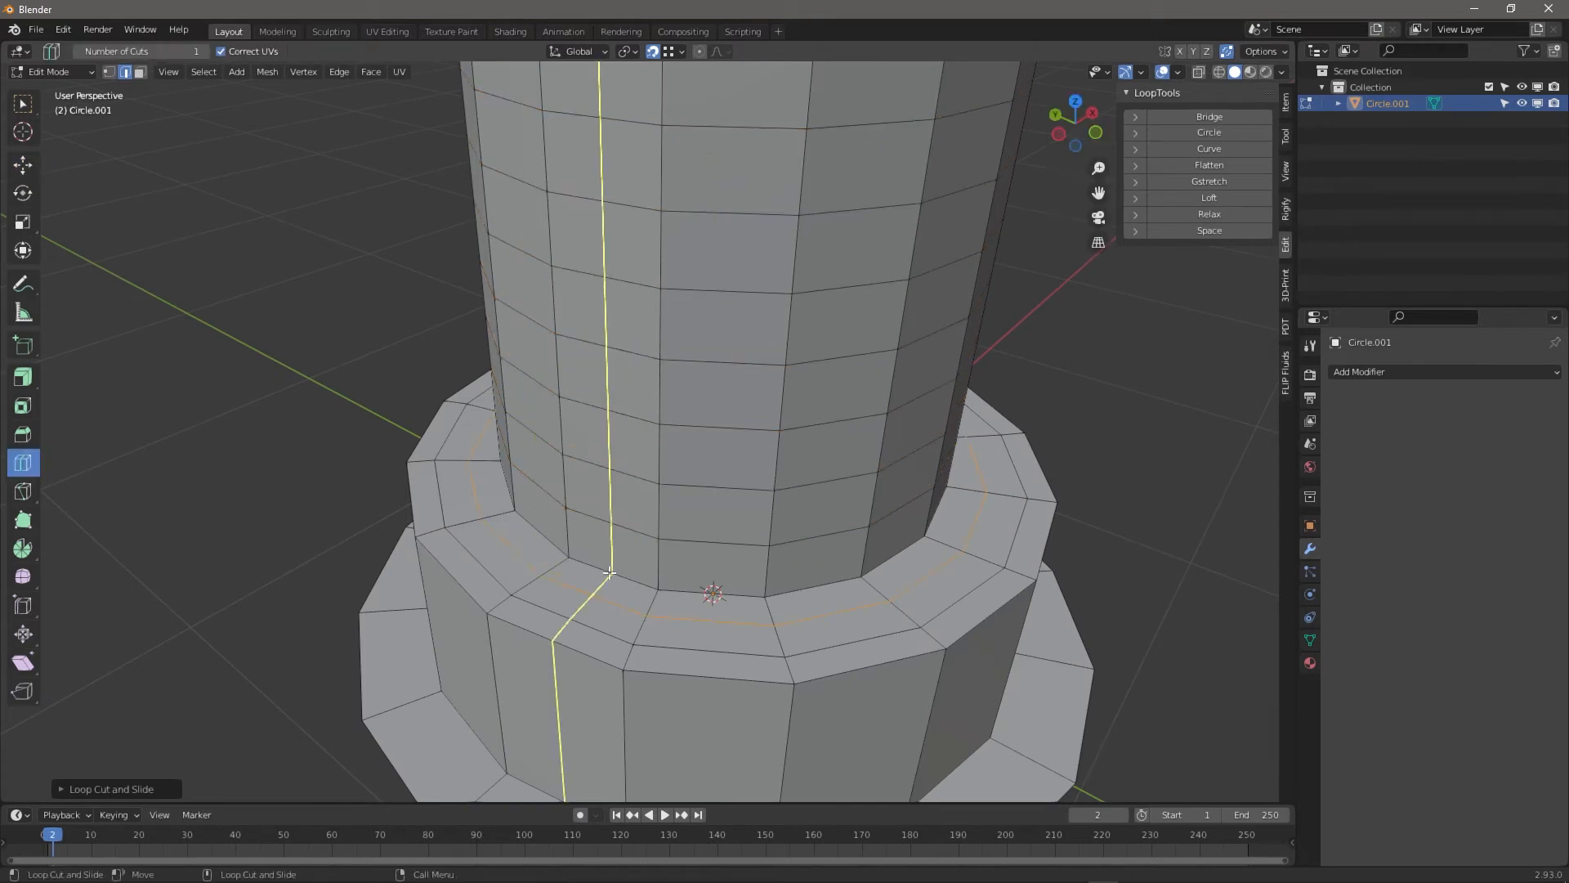
key("shift+space")
key("g")
scroll(621, 571, "down", 1)
middle_click_drag(620, 571, 777, 535)
scroll(777, 535, "up", 3)
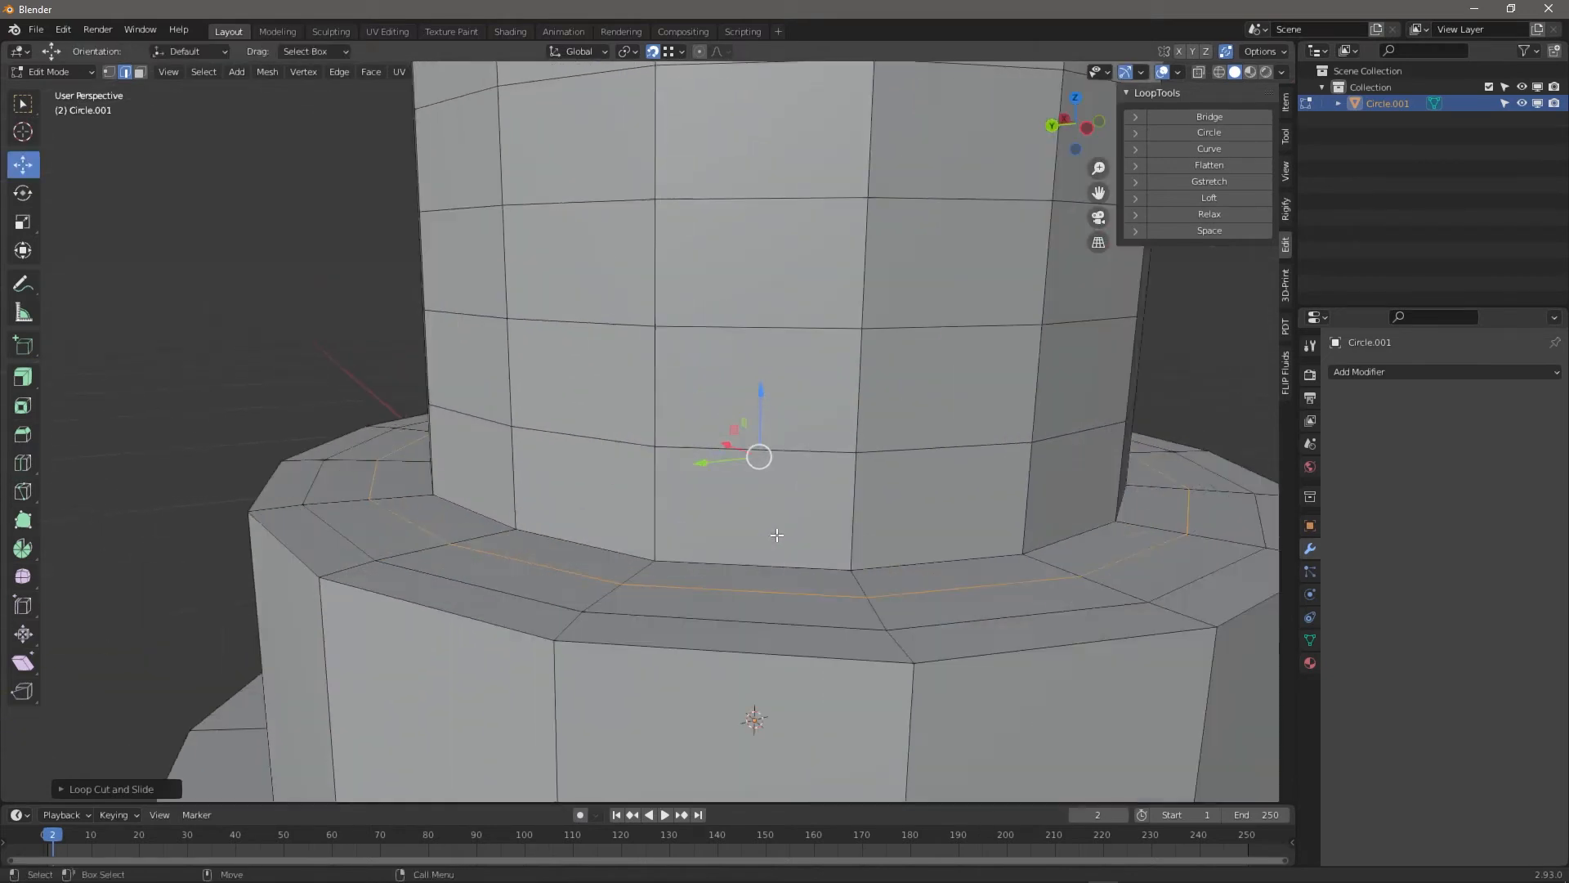
middle_click_drag(942, 514, 979, 522)
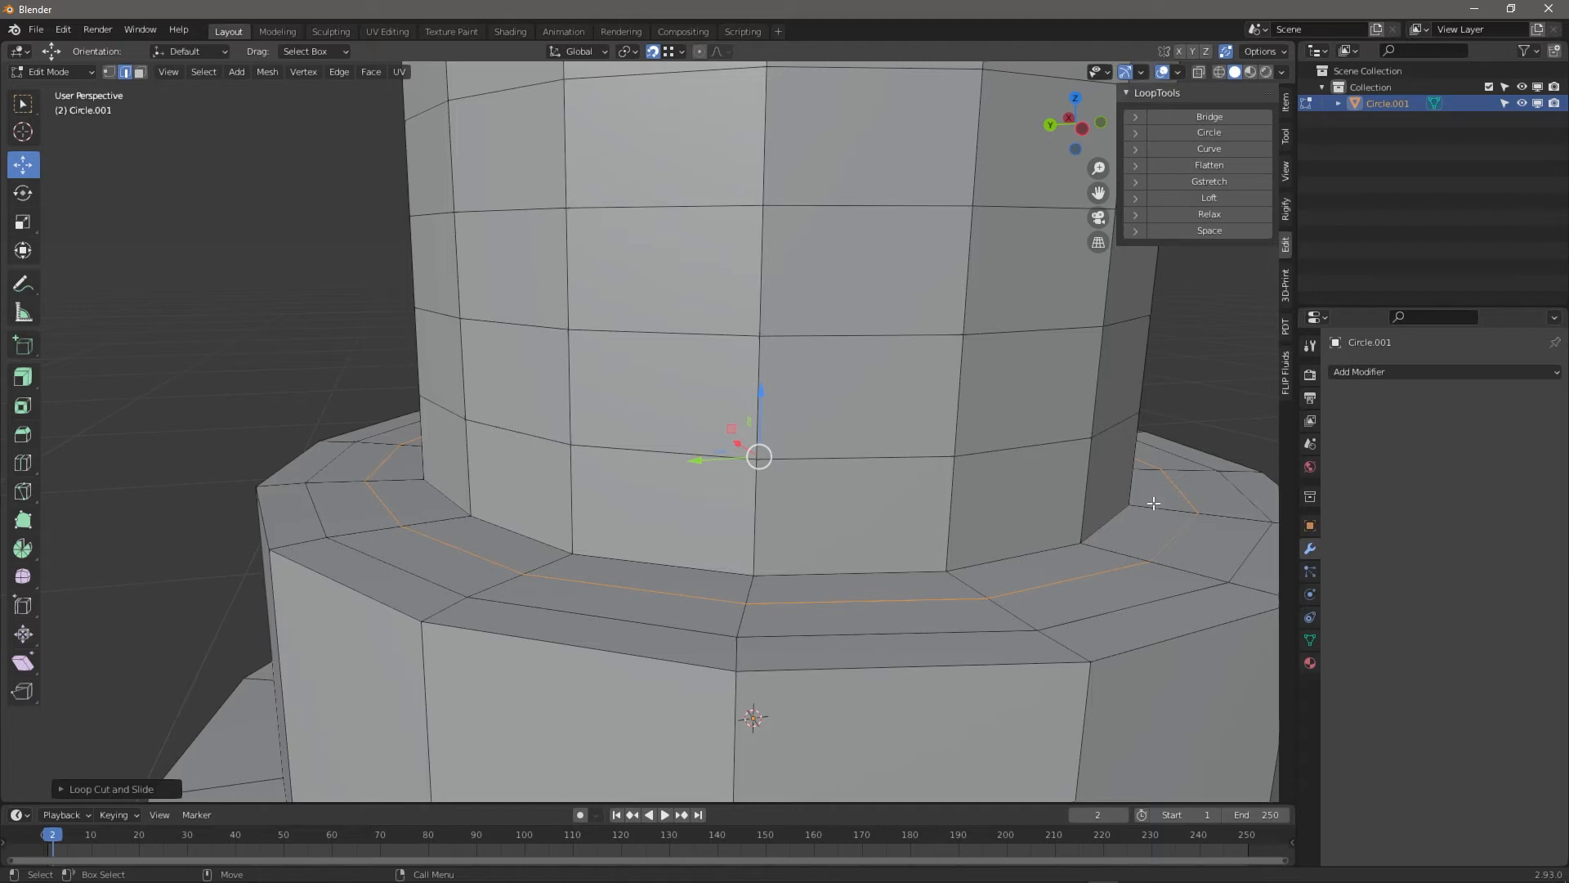
middle_click_drag(1153, 502, 996, 508, "shift")
Select the face rings on both sides of the cylinder-collar junction and create a sculpt face set from that edit-mode selection
left_click(990, 483)
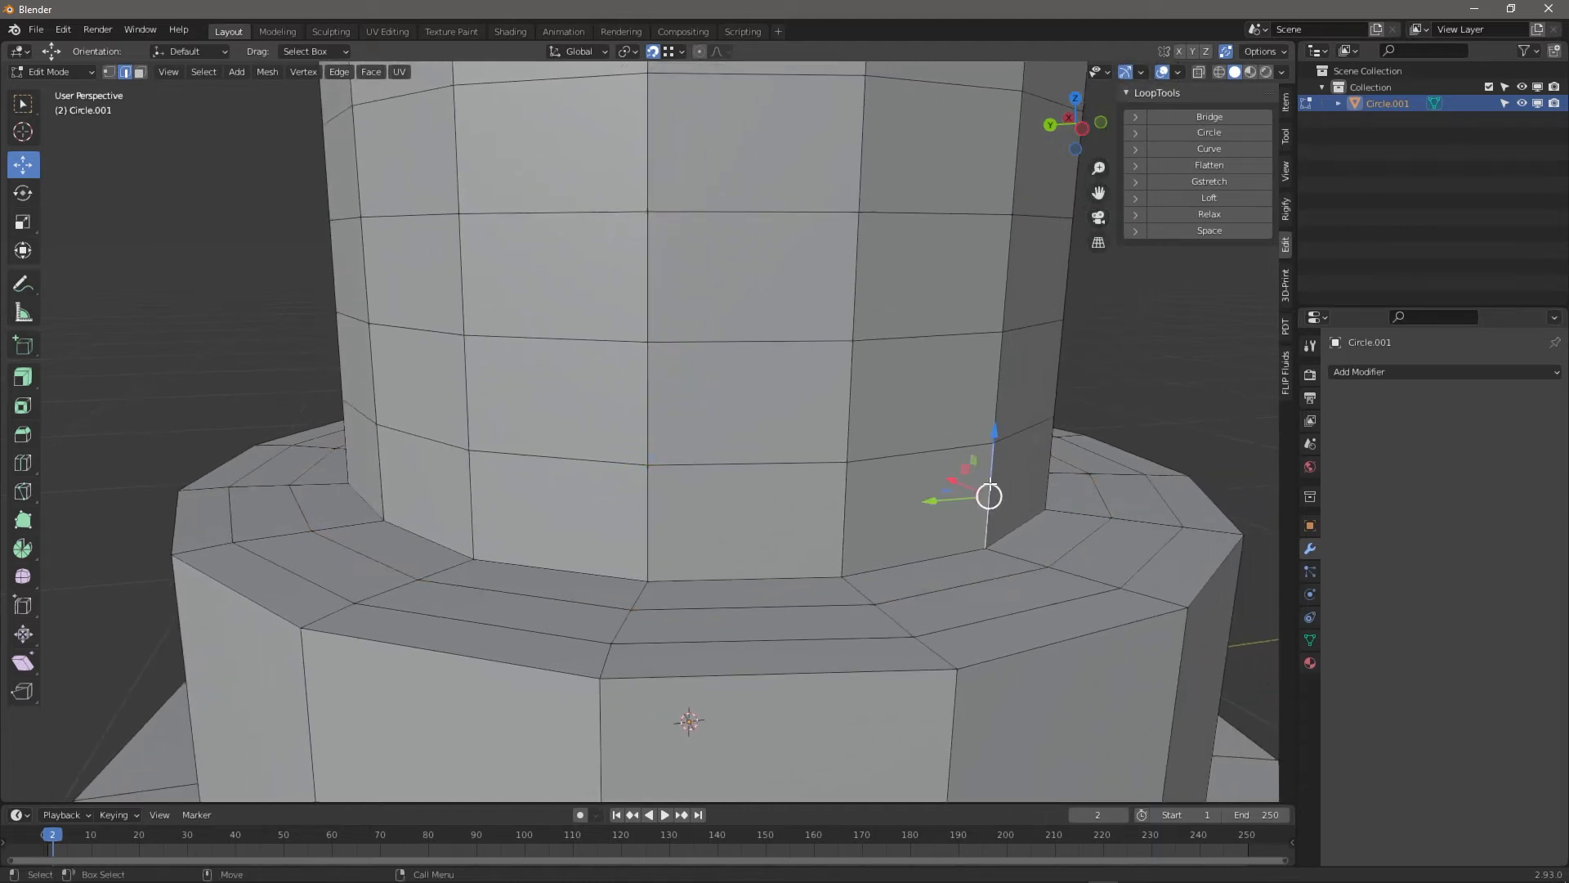
key("3")
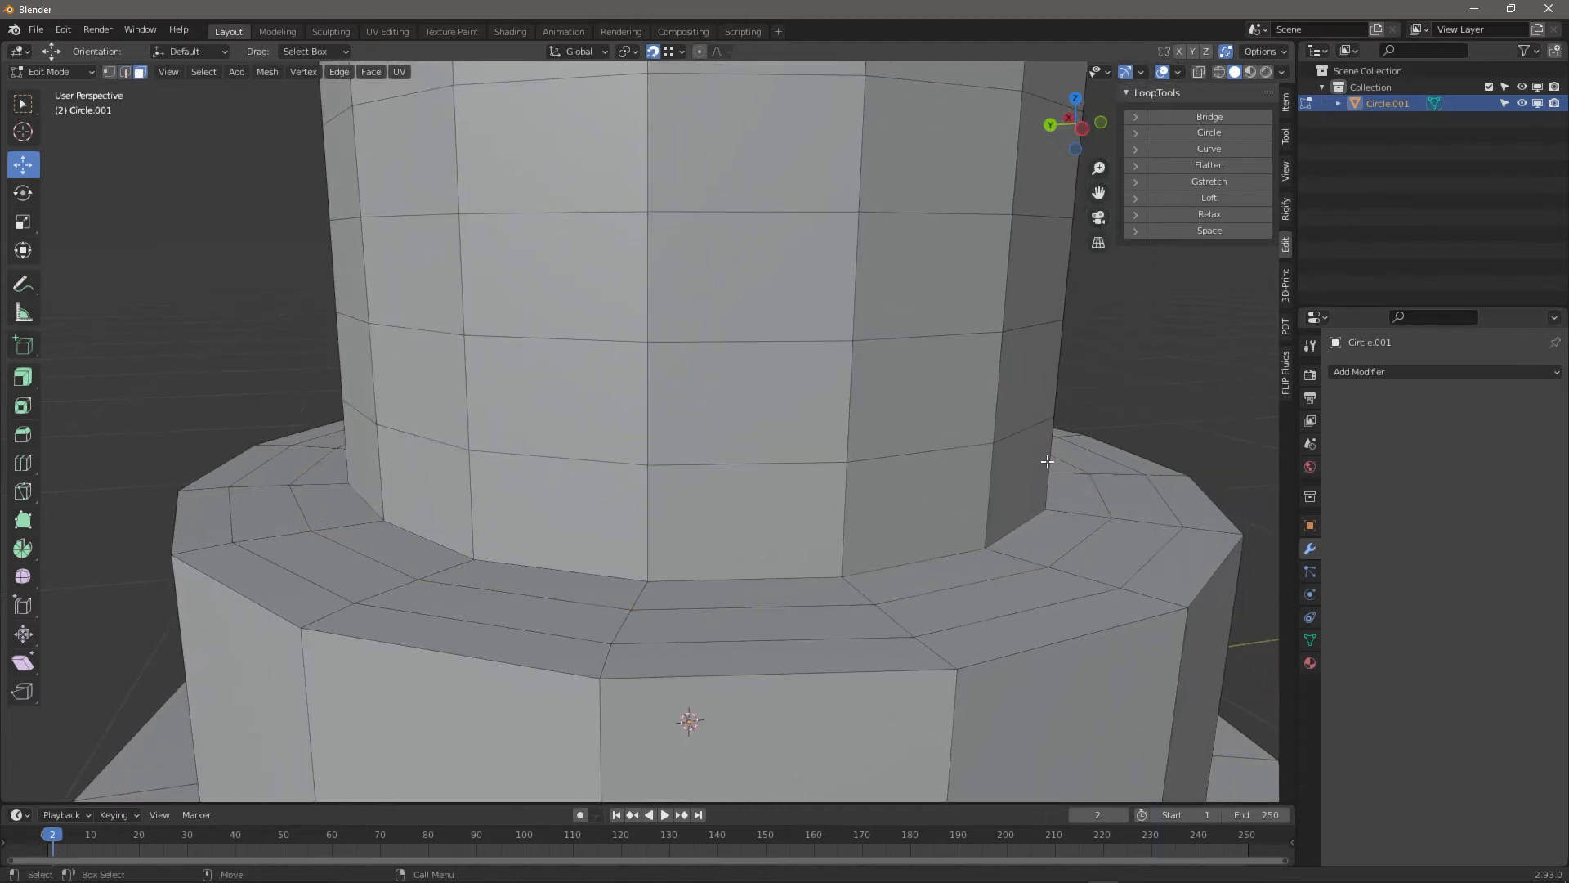
left_click(1022, 474)
left_click(915, 550, "alt")
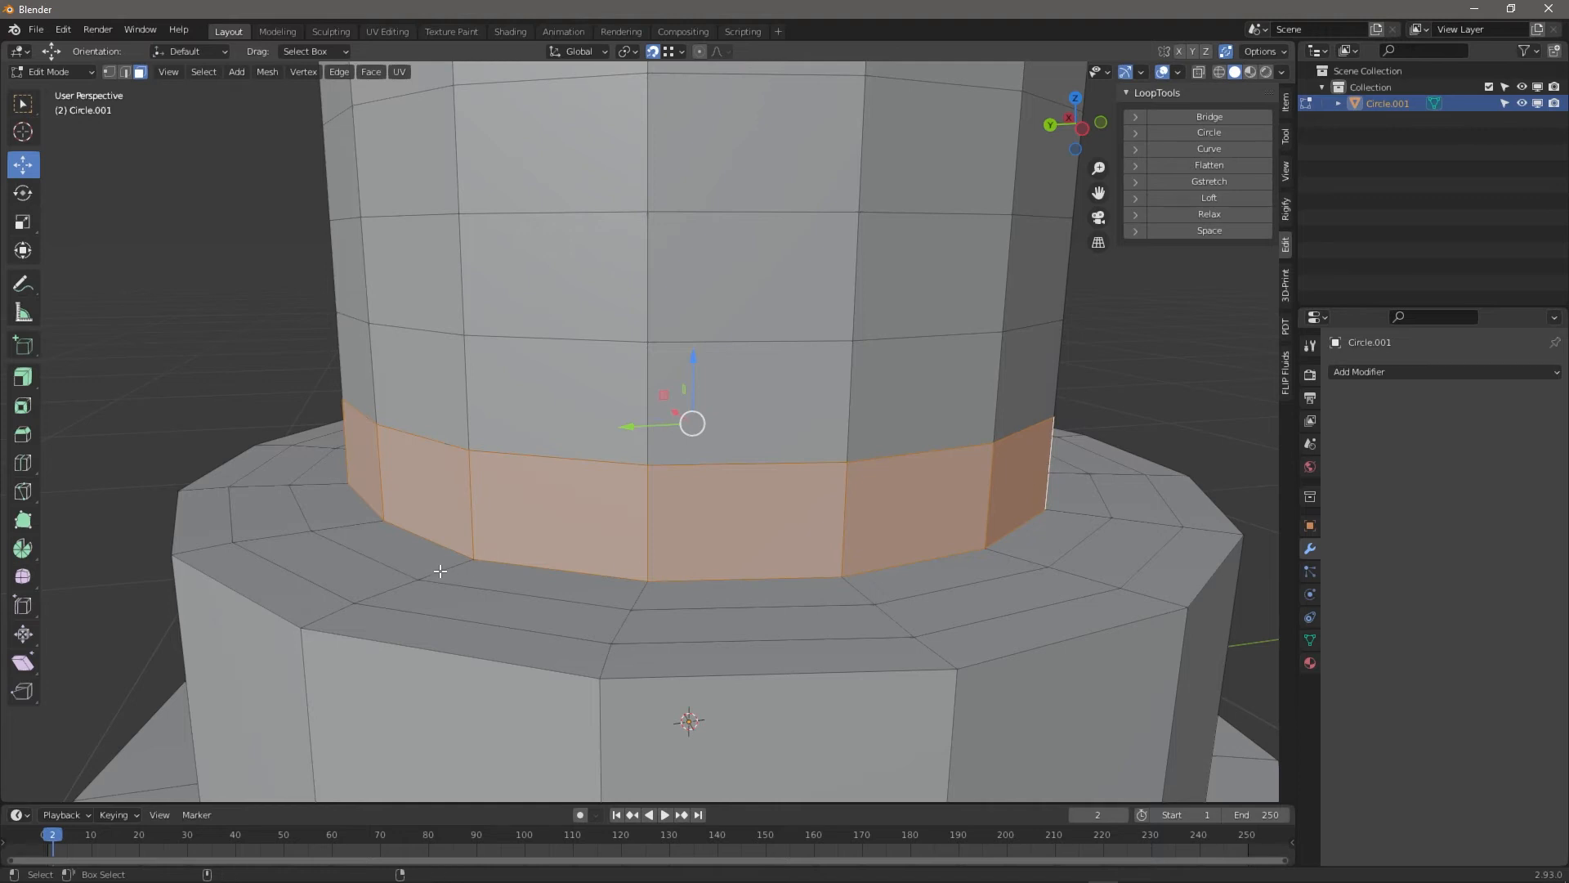
middle_click_drag(440, 570, 555, 568)
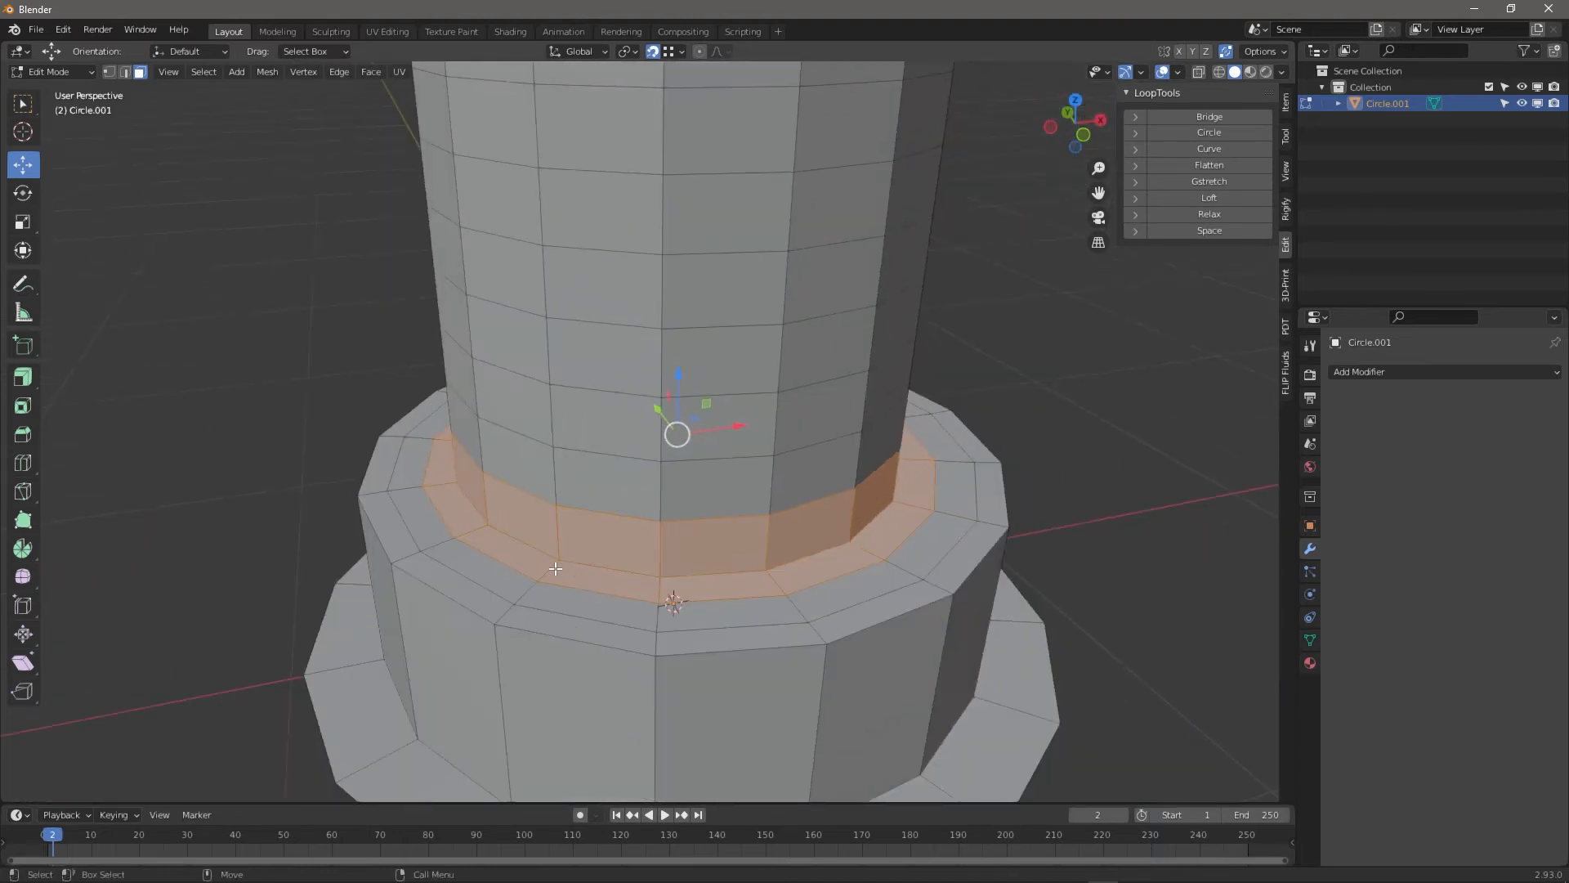
left_click(52, 72)
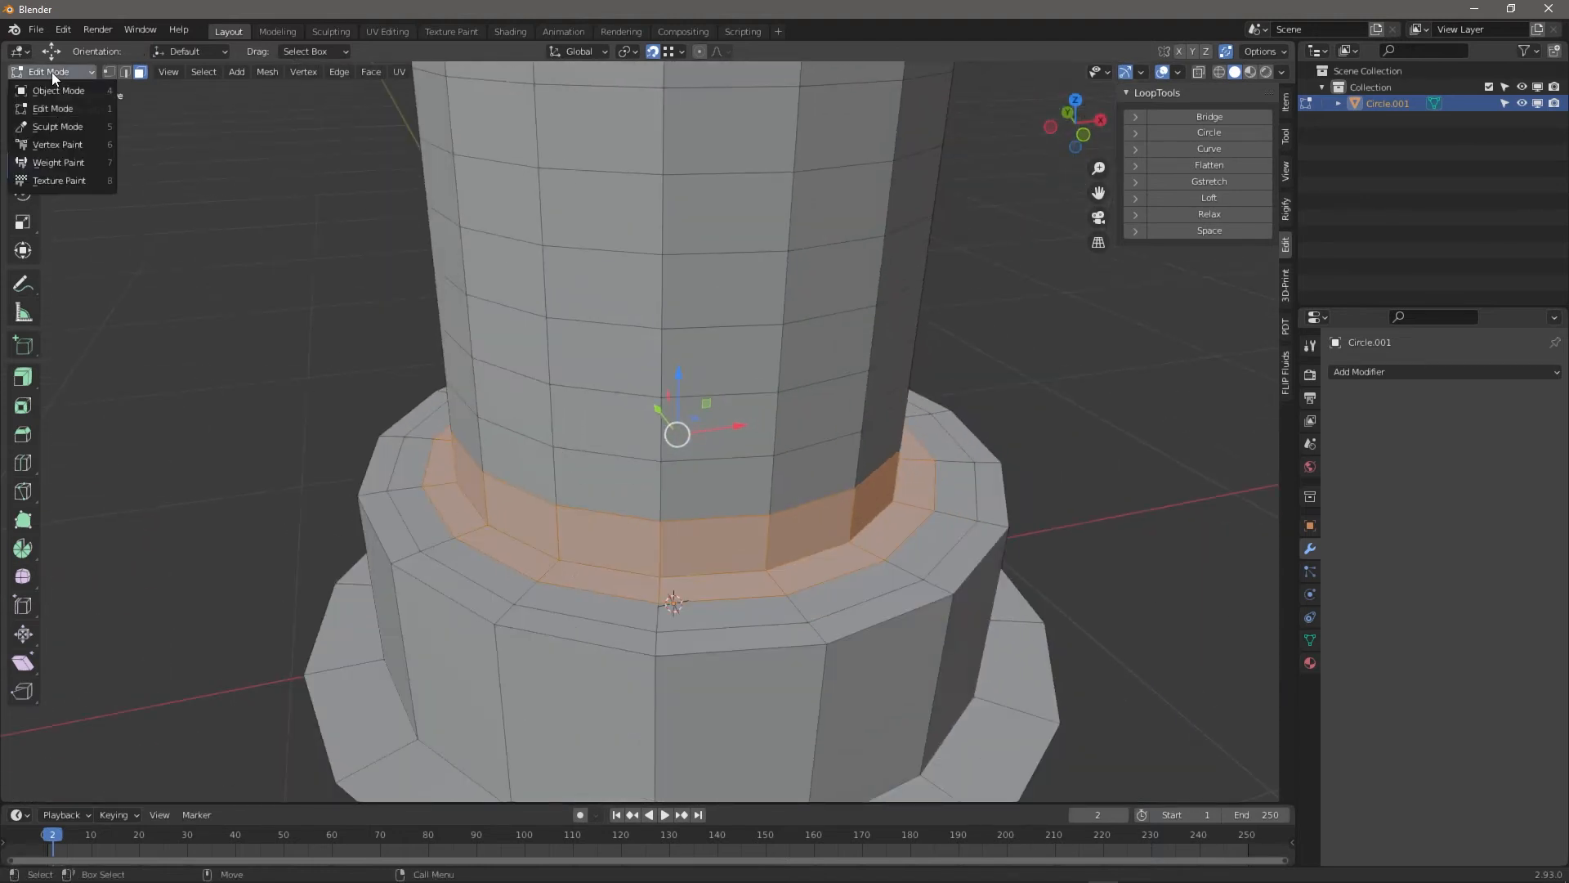
left_click(80, 128)
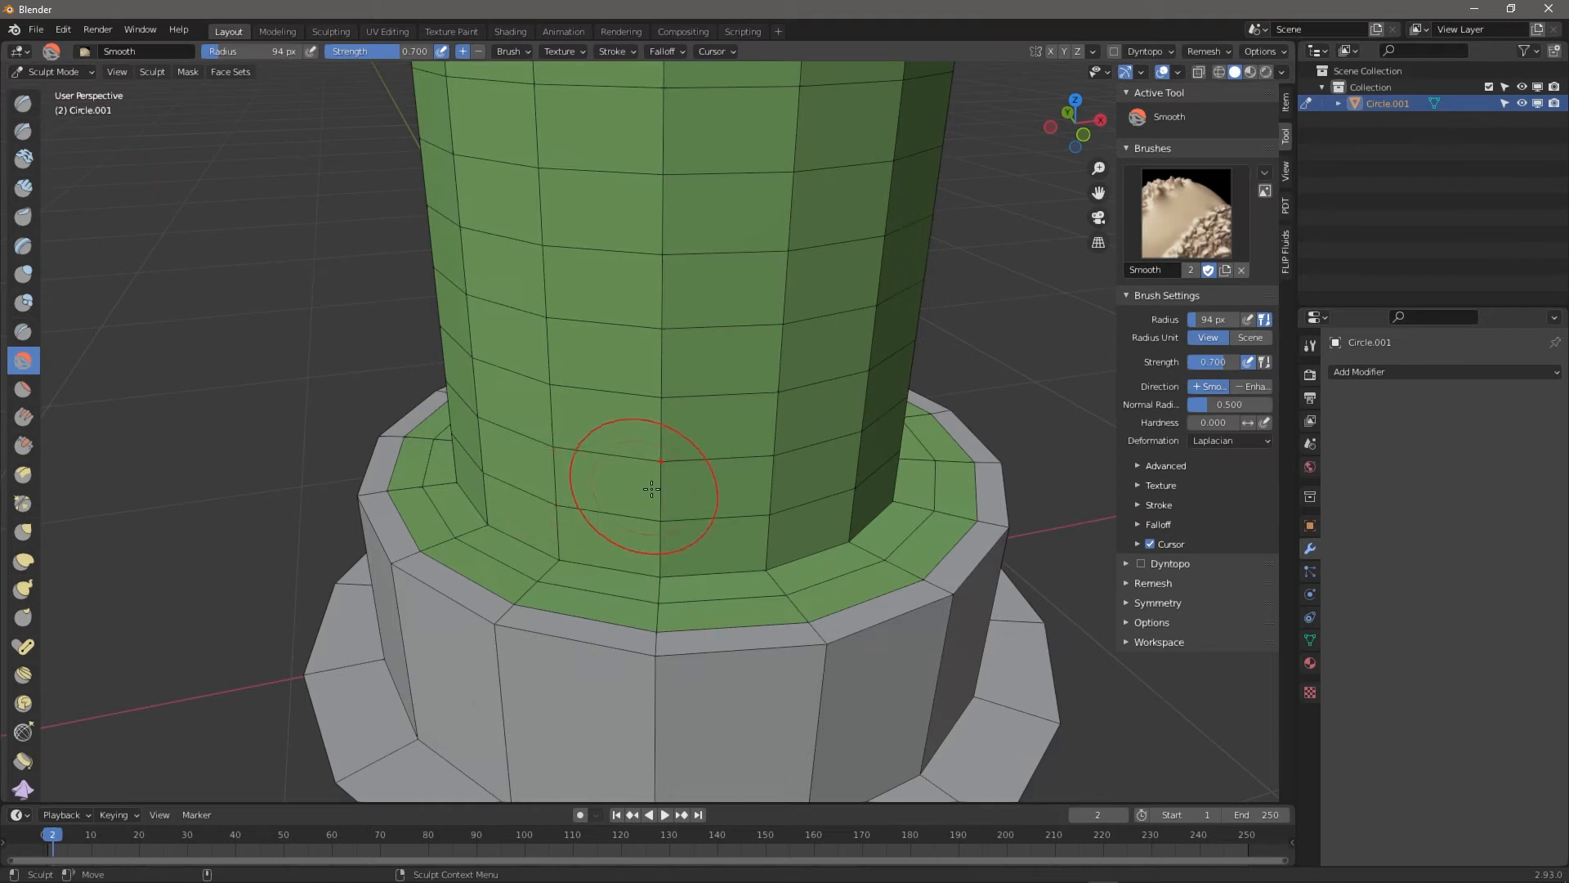
left_click(217, 73)
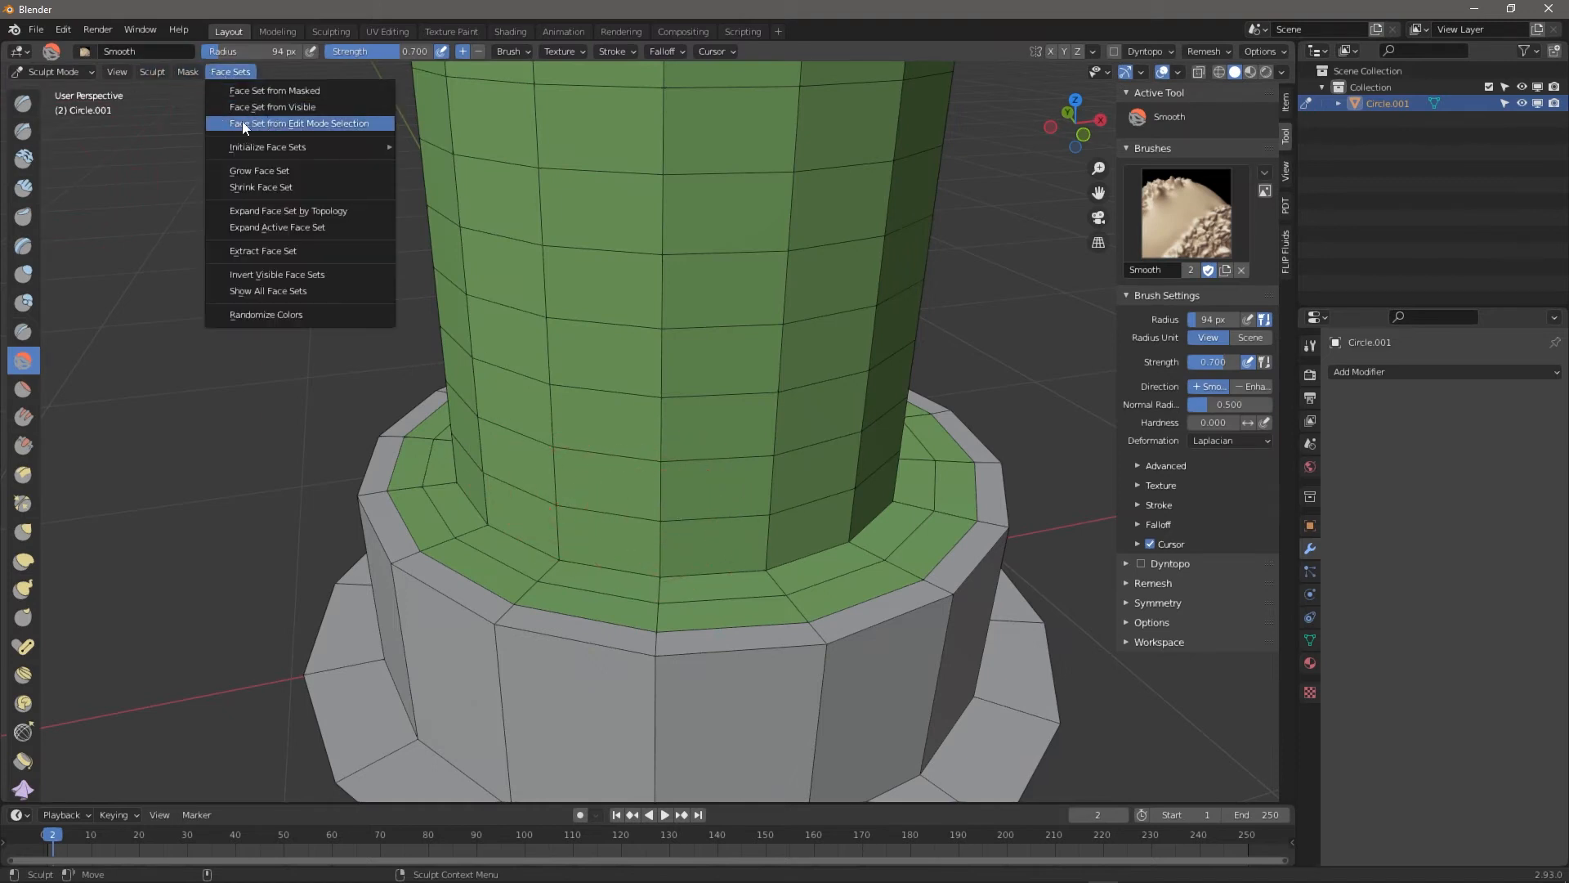
left_click(293, 125)
mouse_move(694, 466)
middle_mouse_down()
mouse_move(690, 478)
mouse_move(672, 449)
middle_mouse_up()
Smooth the new face set all around the cylinder's foot with the Smooth brush
left_click(511, 52)
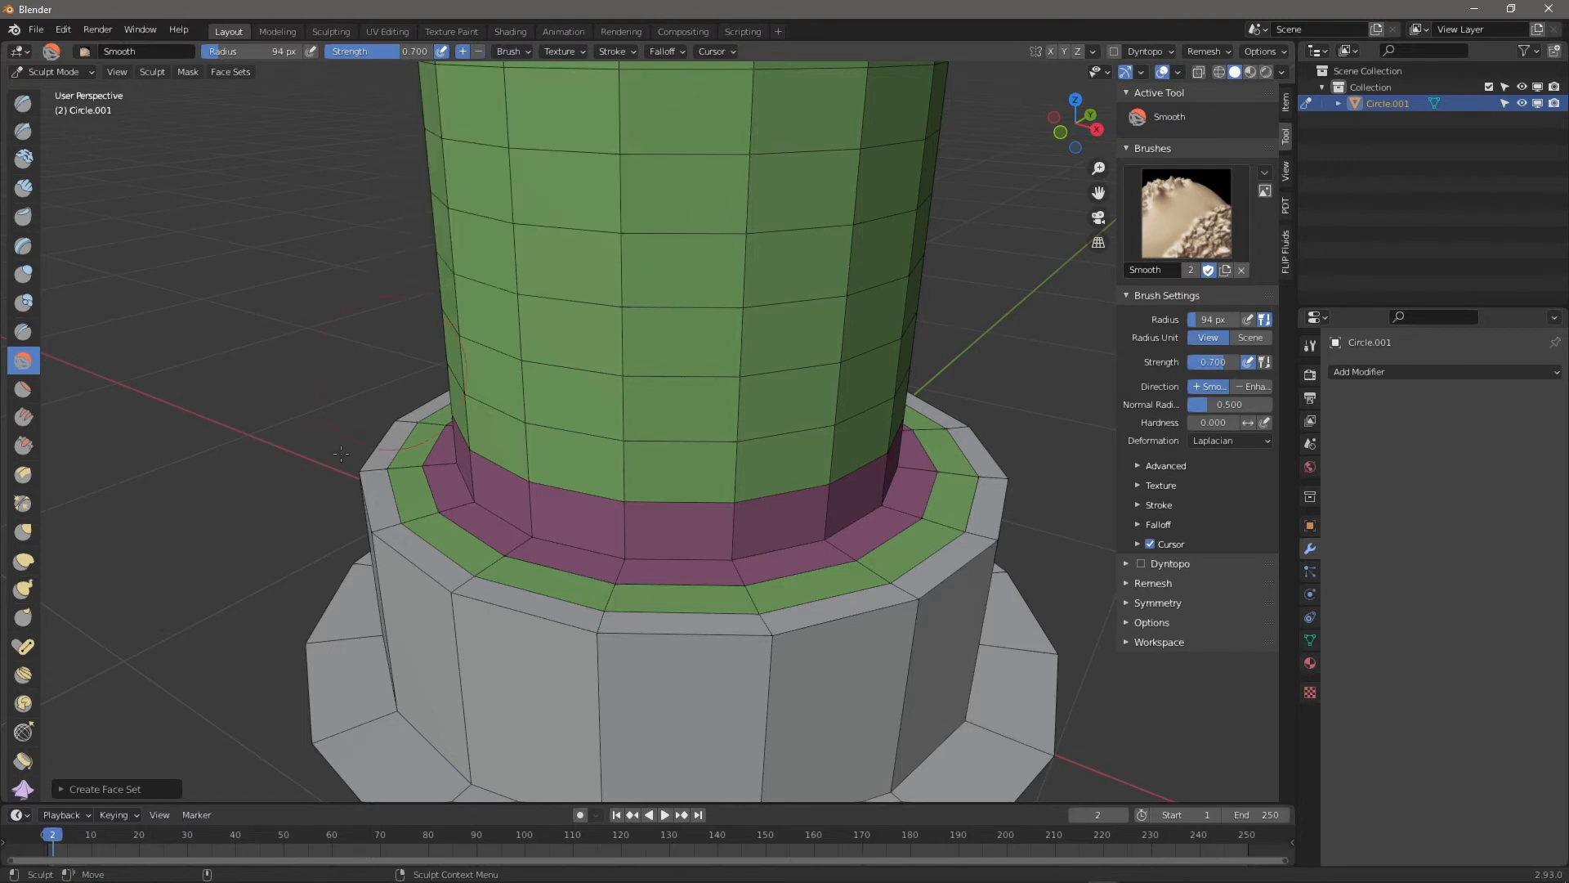
mouse_move(523, 486)
left_mouse_down()
mouse_move(768, 539)
mouse_move(883, 482)
mouse_move(471, 464)
mouse_move(490, 486)
left_mouse_up()
middle_click_drag(809, 456, 697, 420)
middle_click_drag(785, 490, 593, 512)
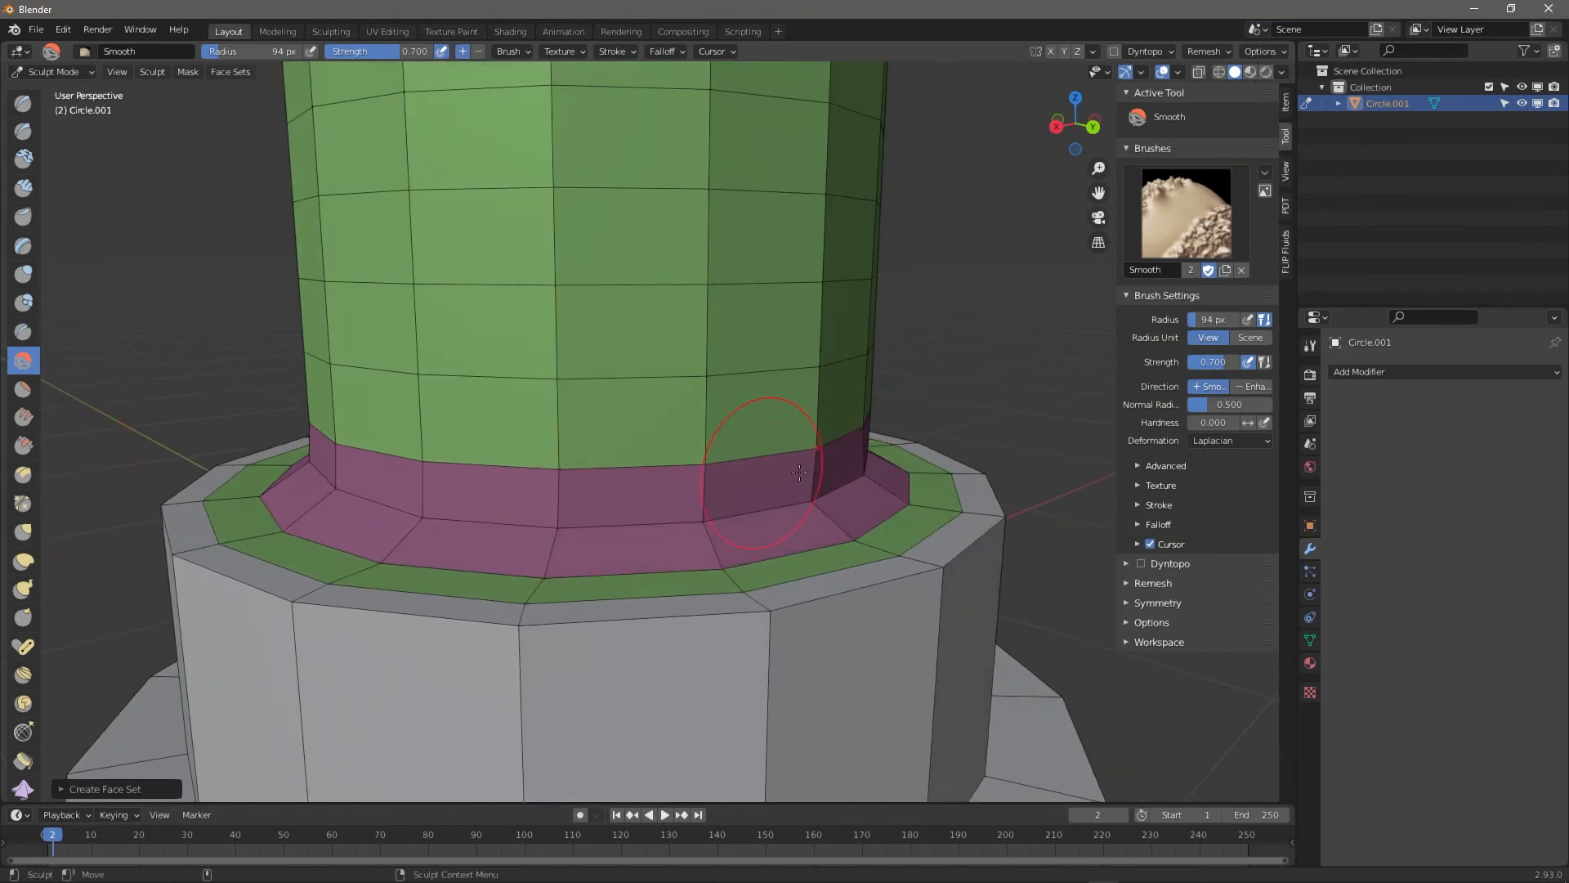
middle_click_drag(785, 457, 641, 465)
middle_click_drag(784, 465, 590, 445)
mouse_move(1004, 415)
left_mouse_down("alt")
mouse_move(580, 450)
mouse_move(556, 499)
mouse_move(841, 455)
mouse_move(735, 473)
mouse_move(718, 409)
left_mouse_up("alt")
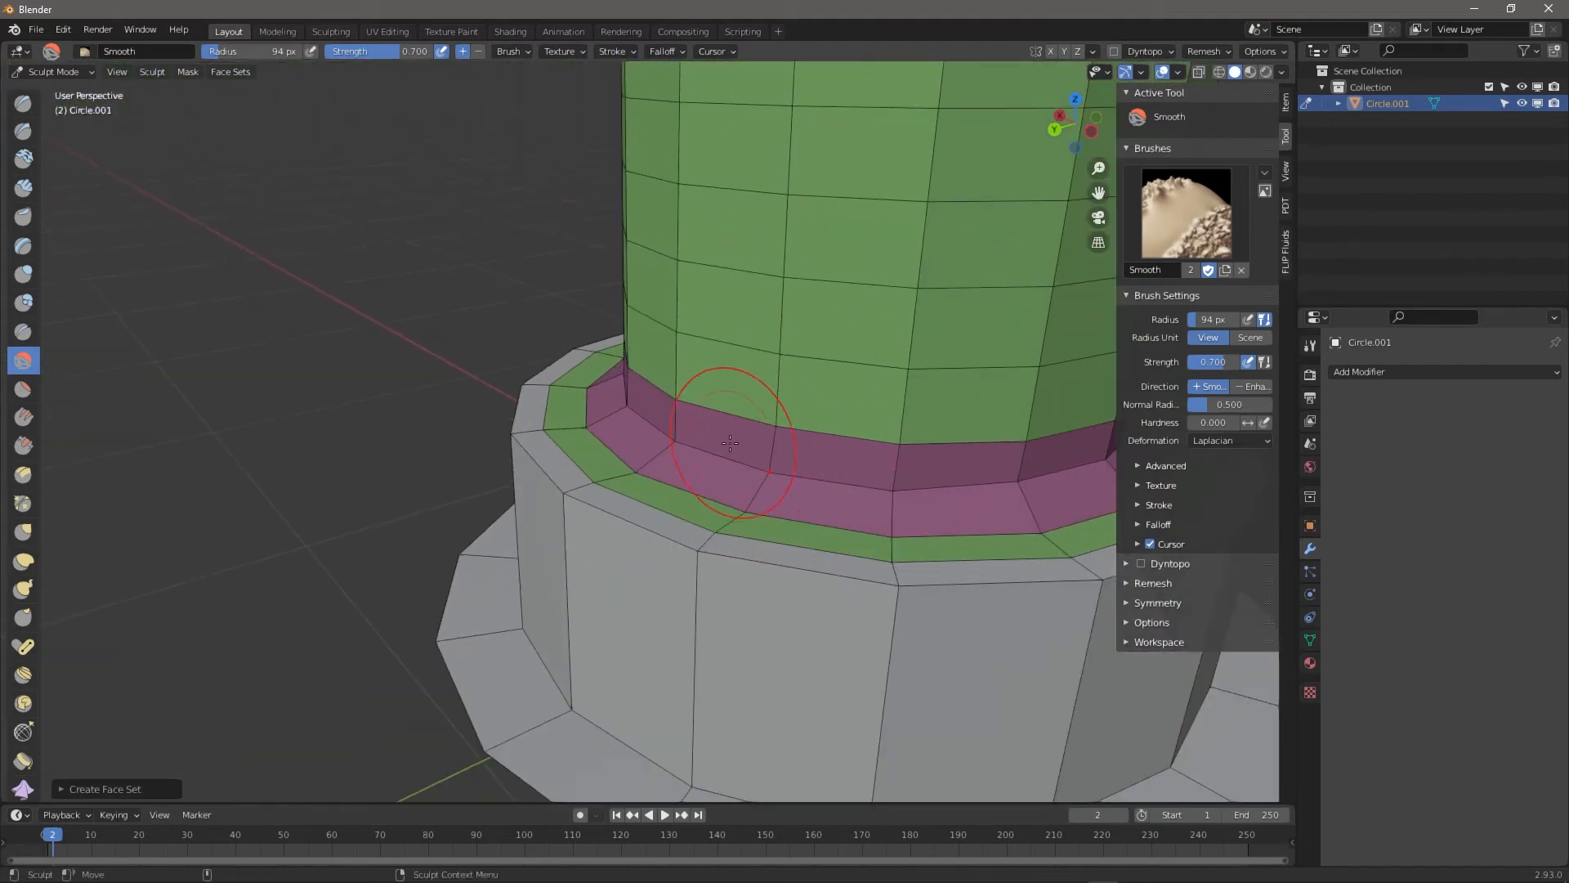
Back in Edit Mode, add three loop cuts to the sloped junction ring and three to the cylinder's lowest ring
key("Tab")
left_click_drag(827, 502, 761, 450, "alt")
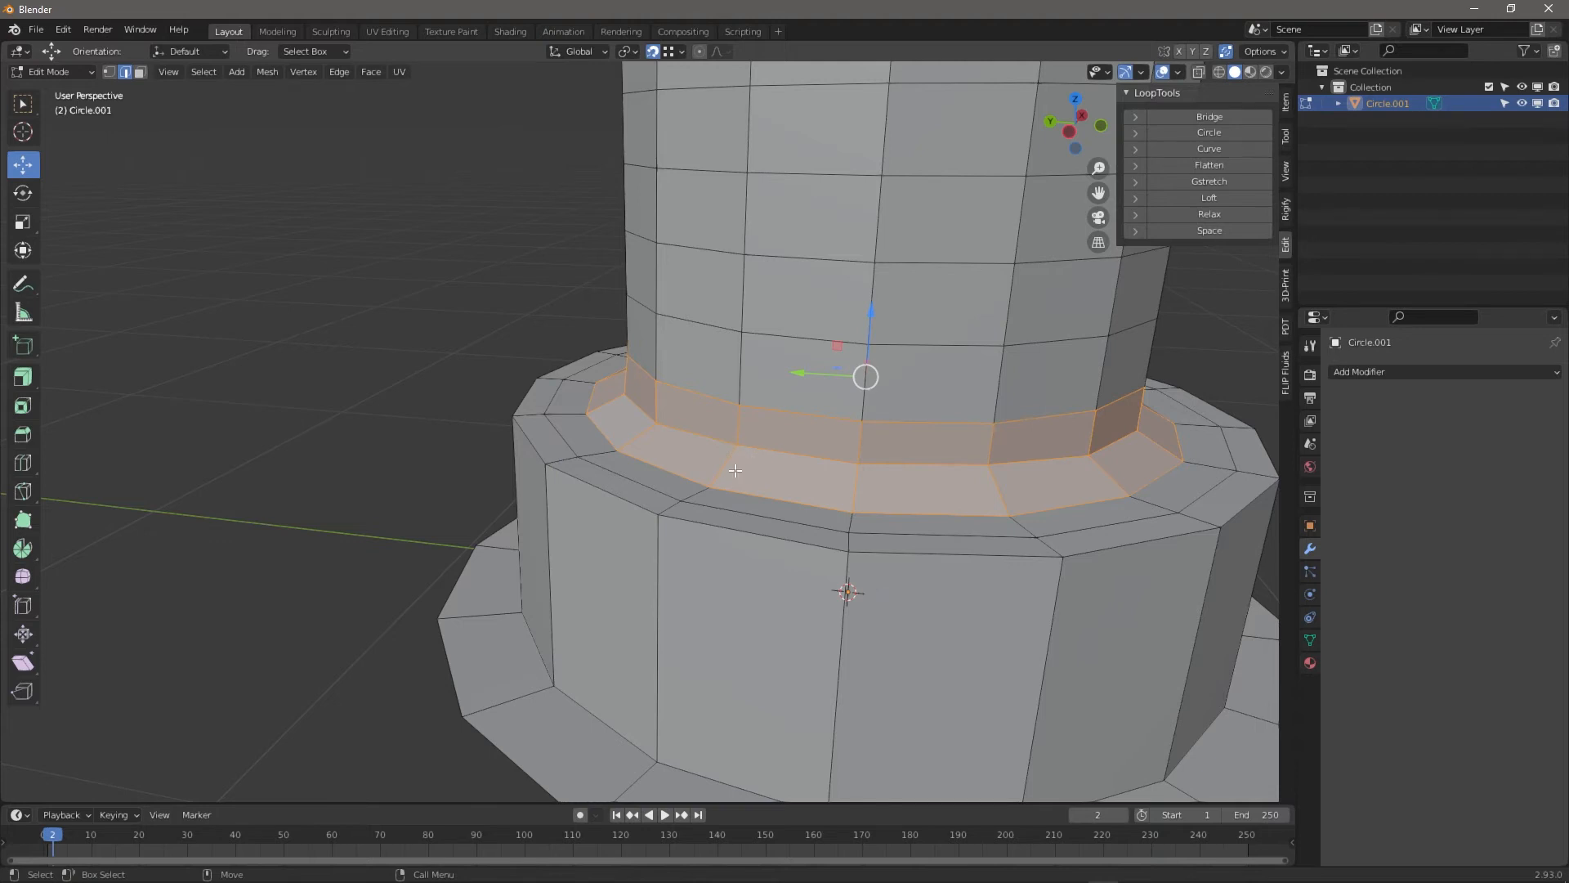
key("ctrl+r")
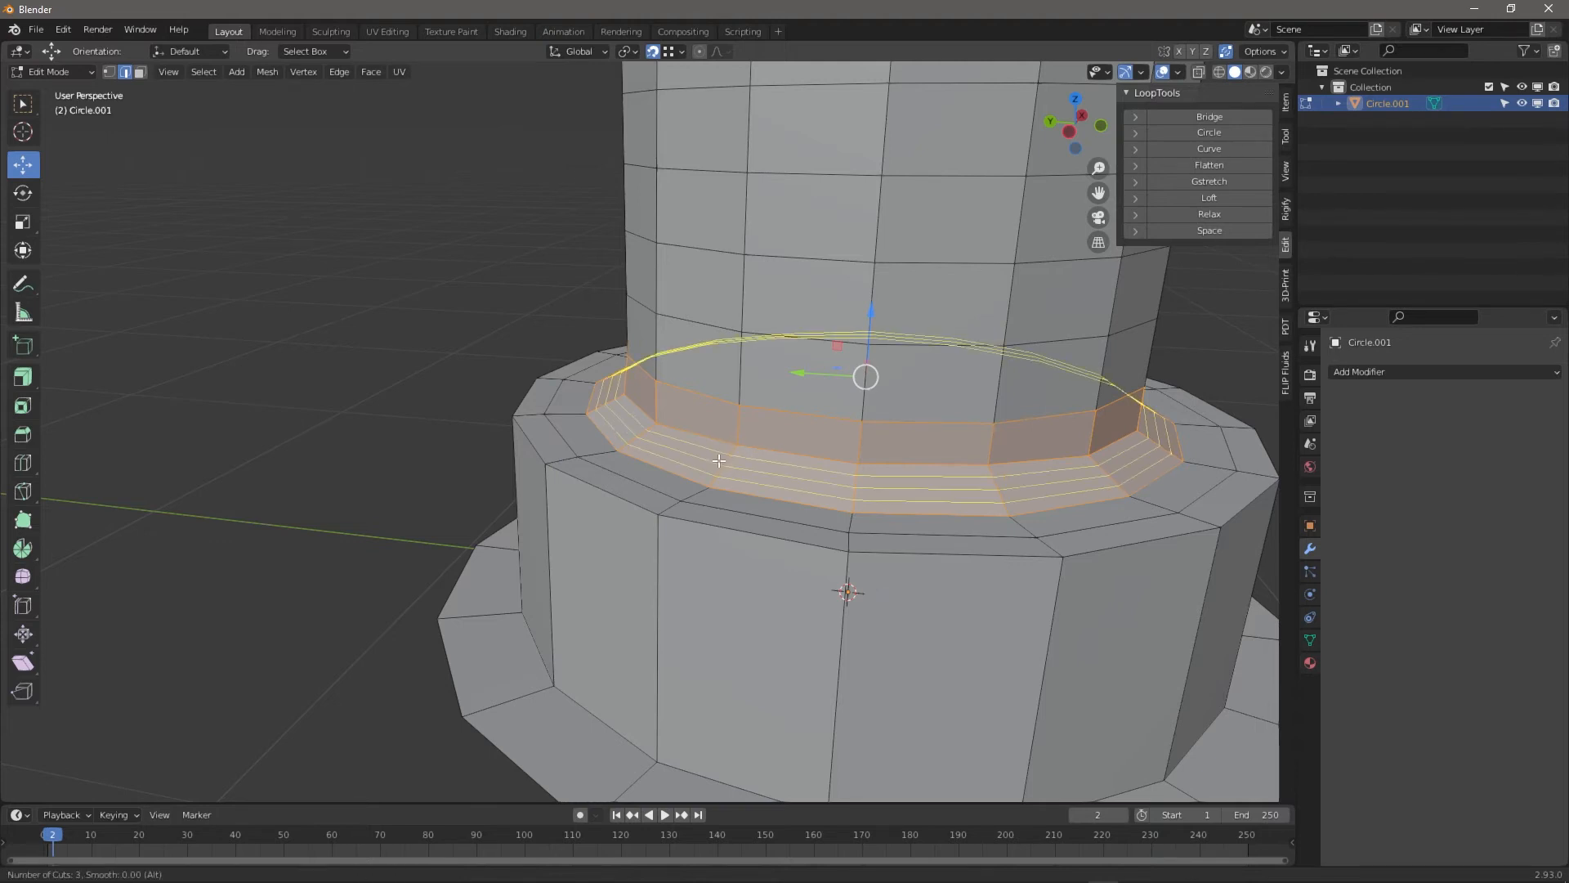
scroll(718, 460, "up", 2)
left_click(718, 460)
right_click(719, 460)
key("ctrl+r")
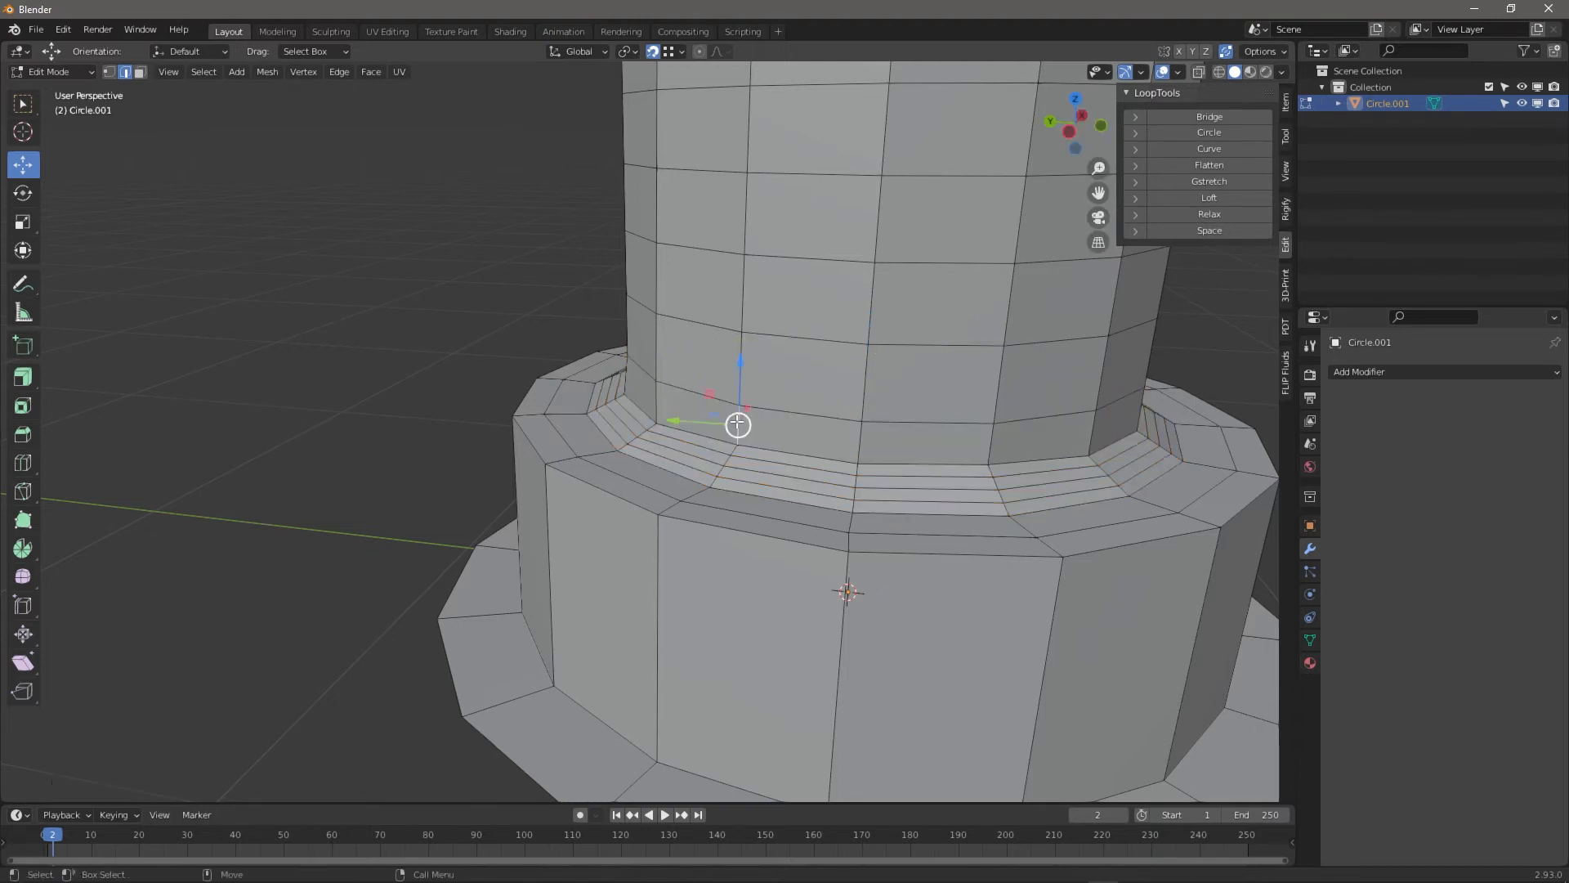
left_click(736, 422)
left_click(736, 421)
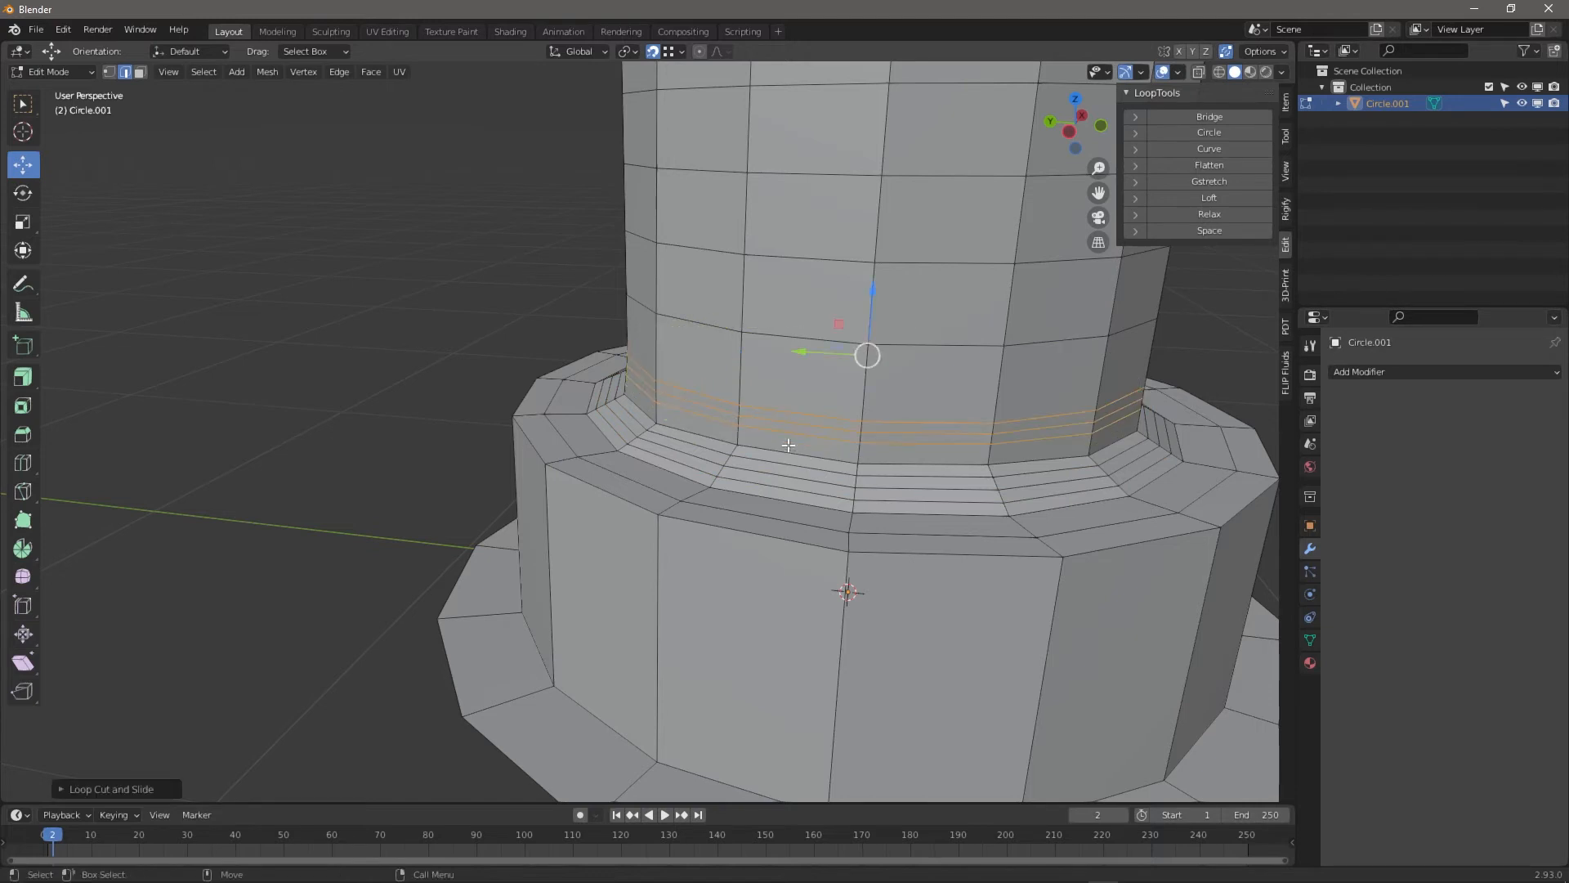
Select all the narrow face rings on both sides of the junction and switch to Sculpt Mode
key("3")
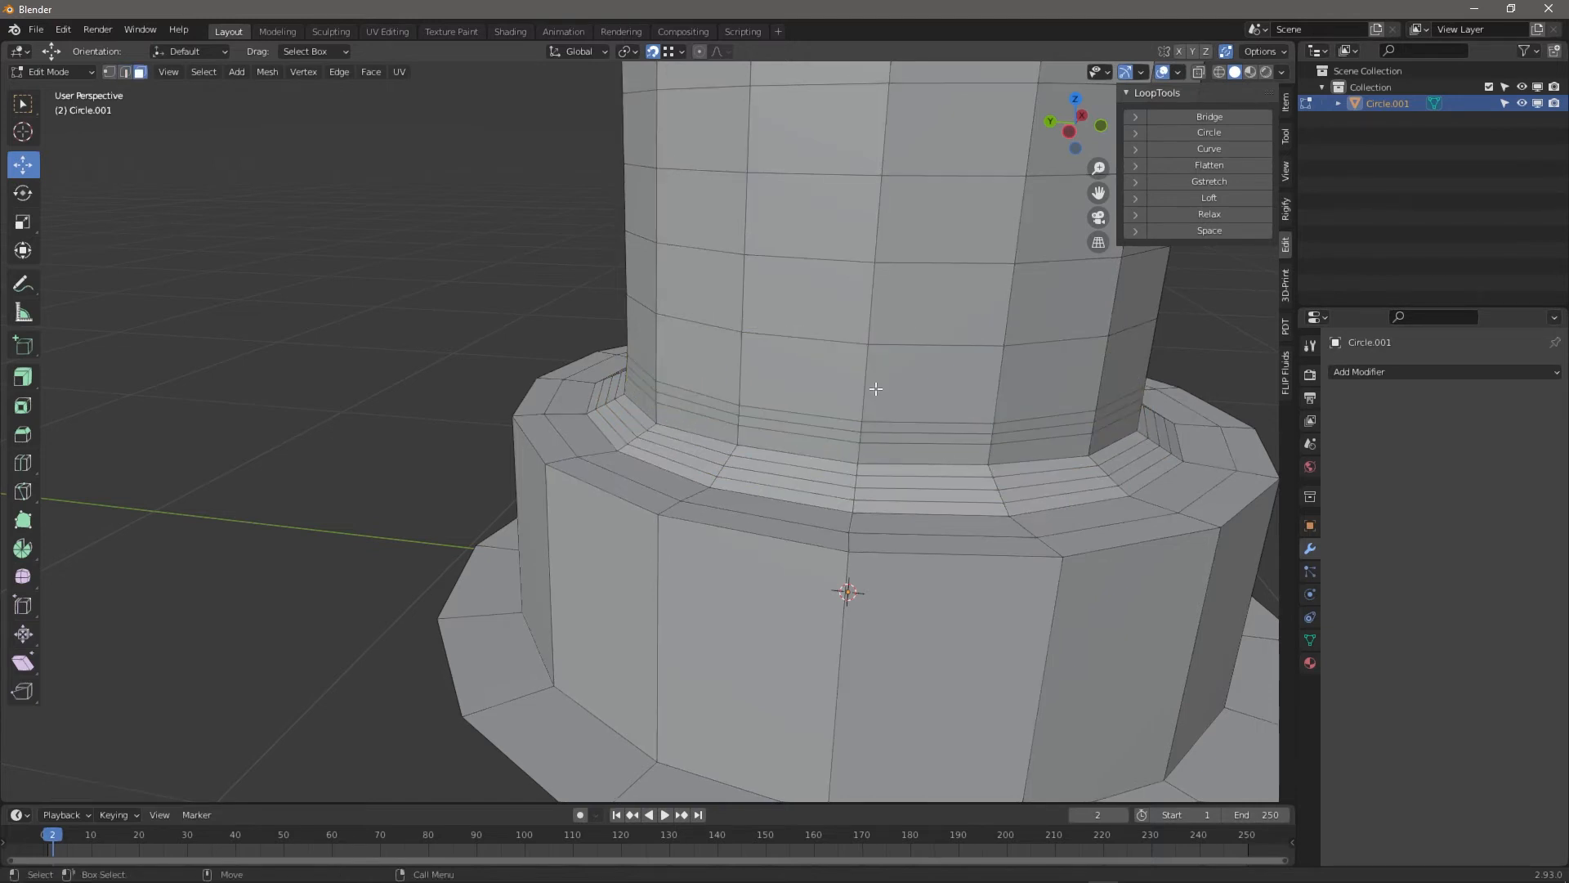
left_click(656, 413, "alt")
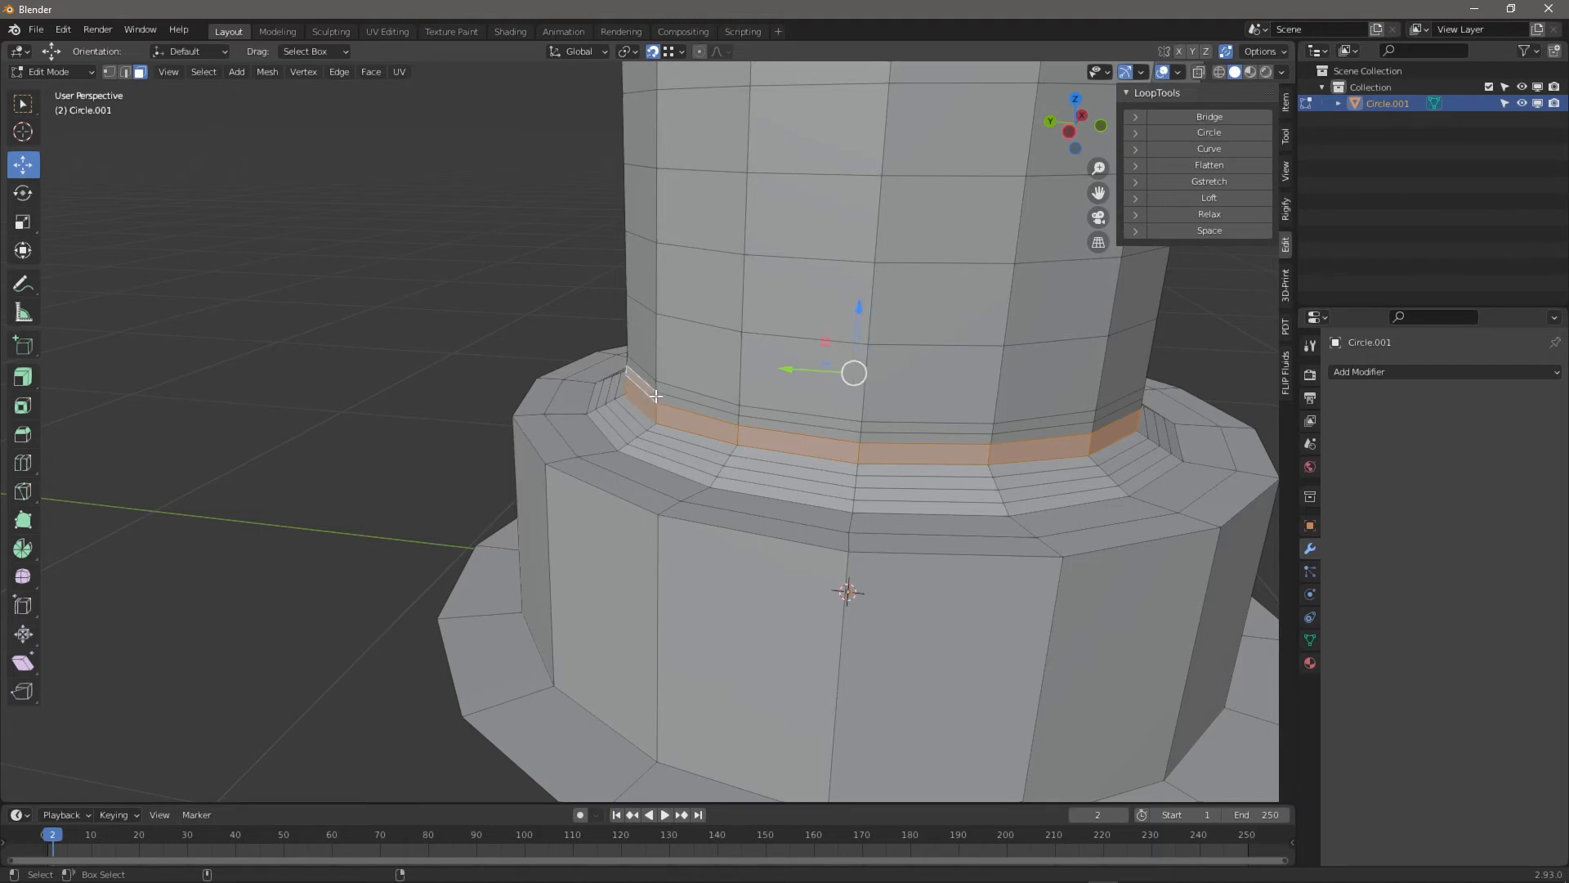
left_click(642, 421, "alt+shift")
key("ctrl+z")
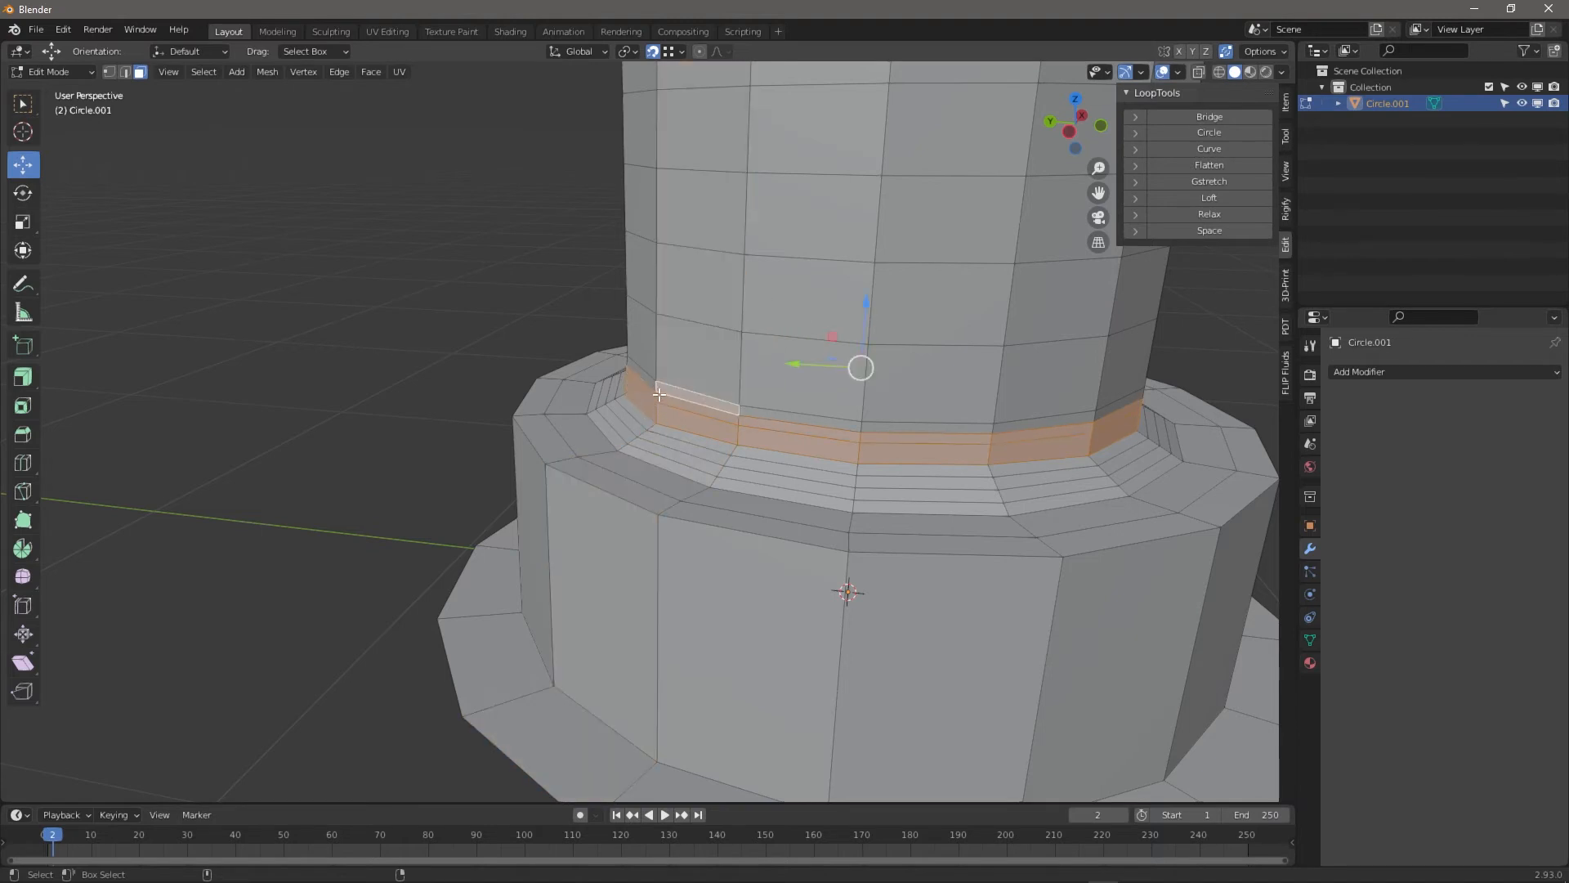
left_click(655, 387, "alt+shift")
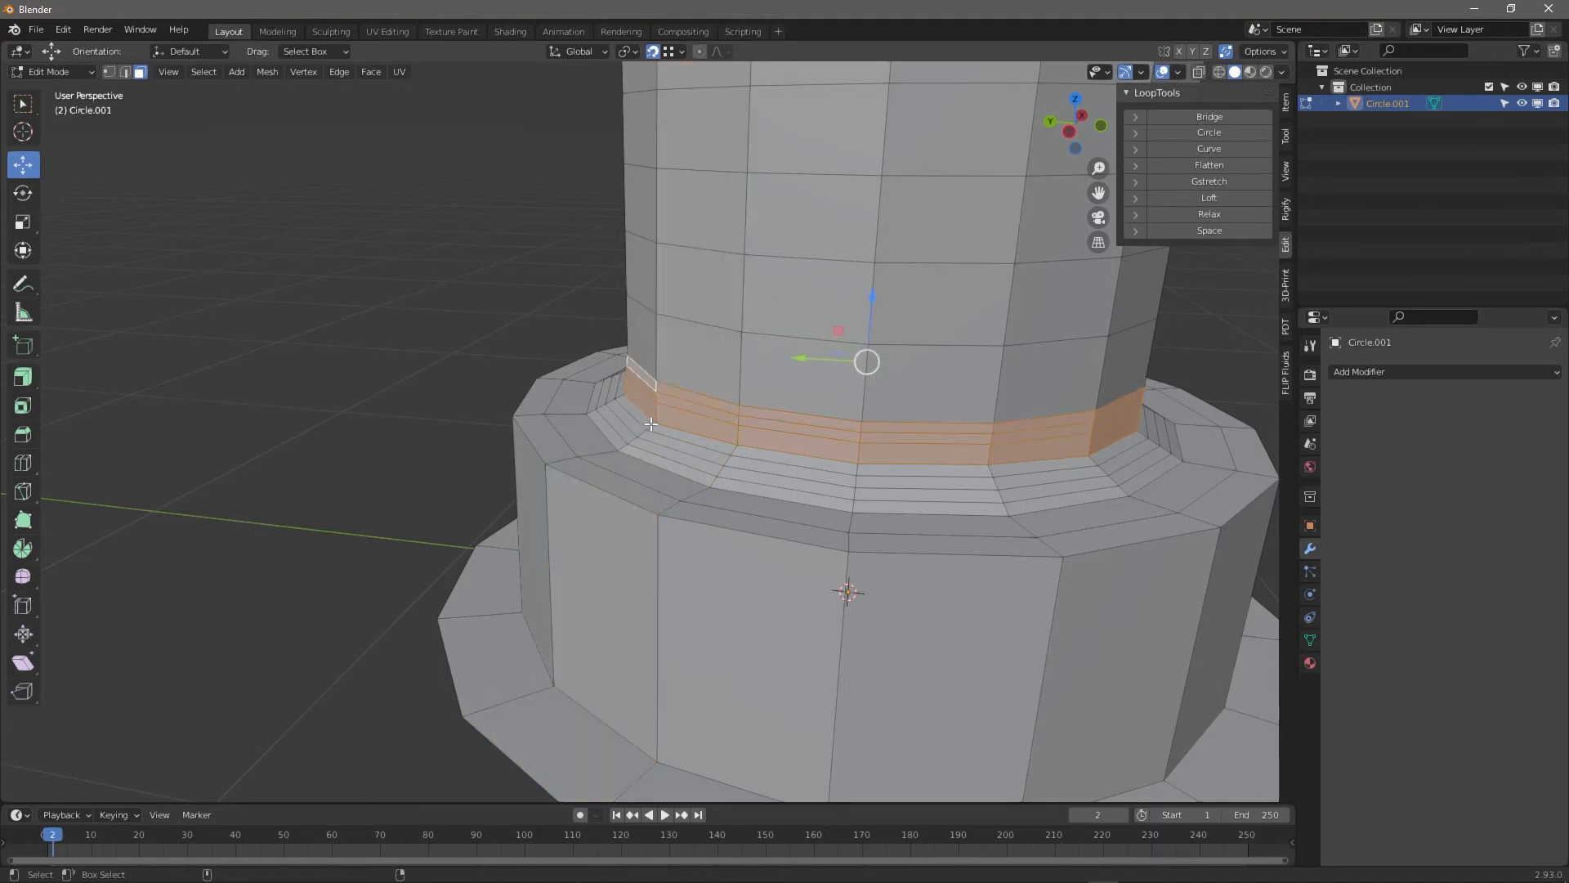
left_click(650, 424, "alt+shift")
left_click(633, 438, "alt+shift")
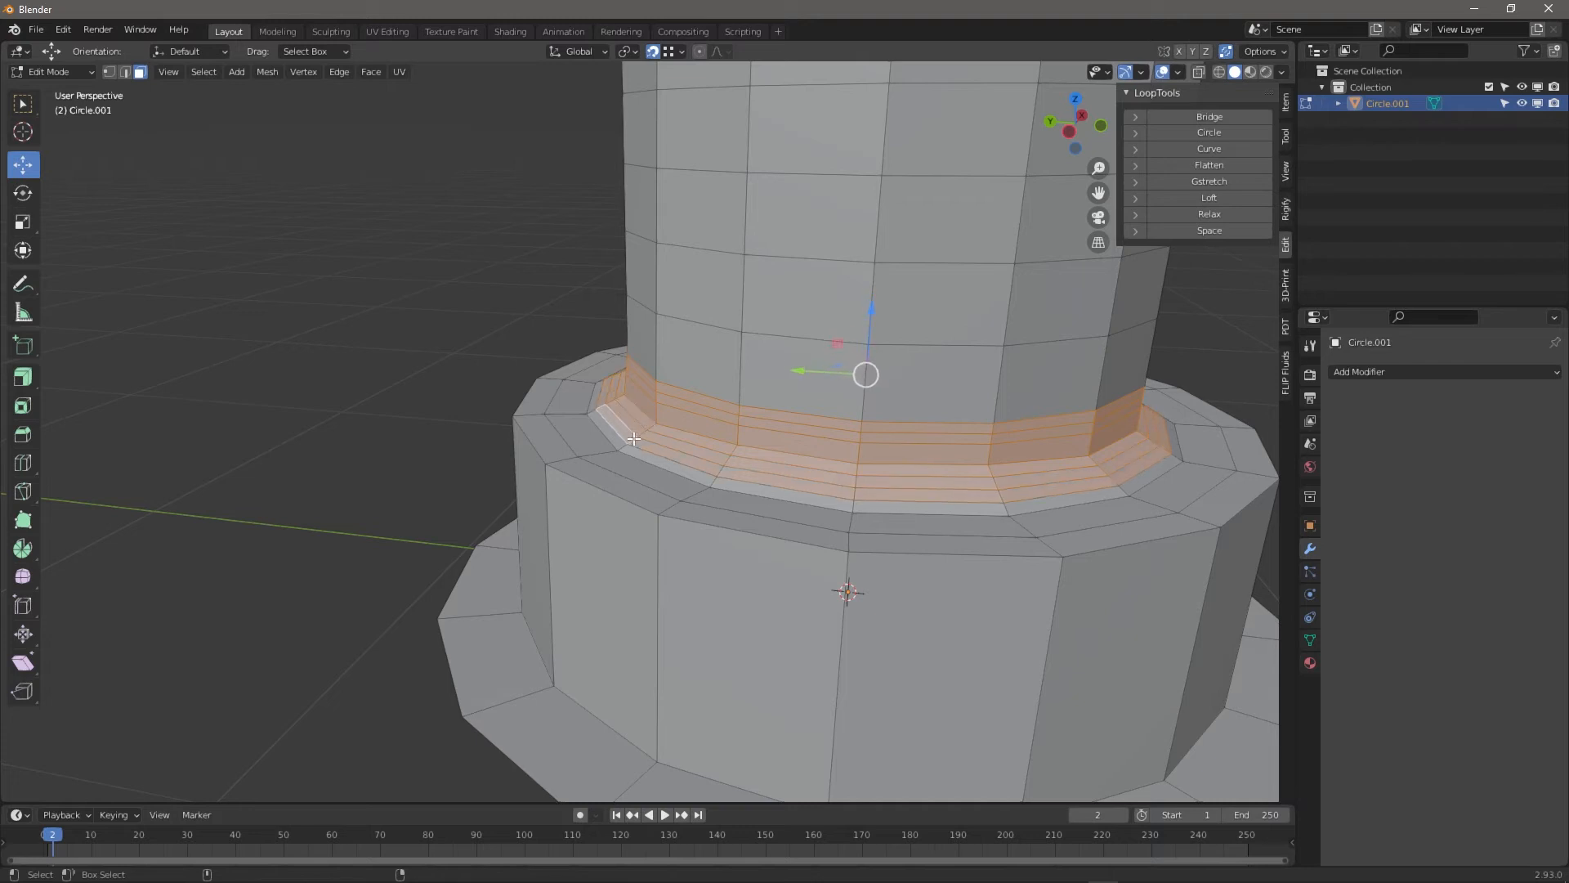
left_click(634, 445, "alt+shift")
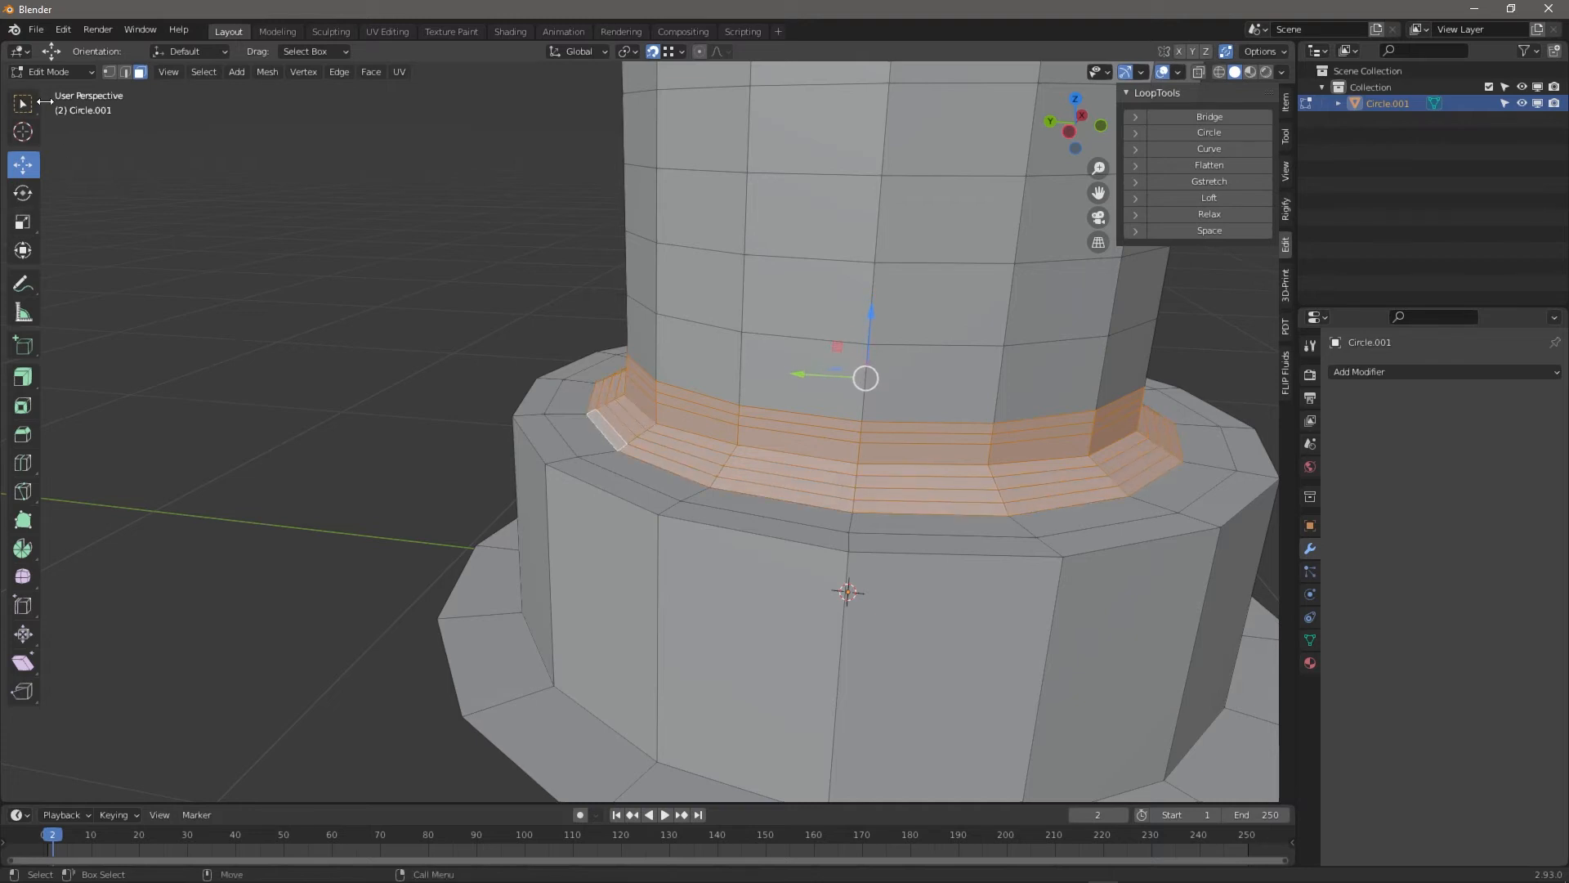
left_click(53, 72)
left_click(49, 126)
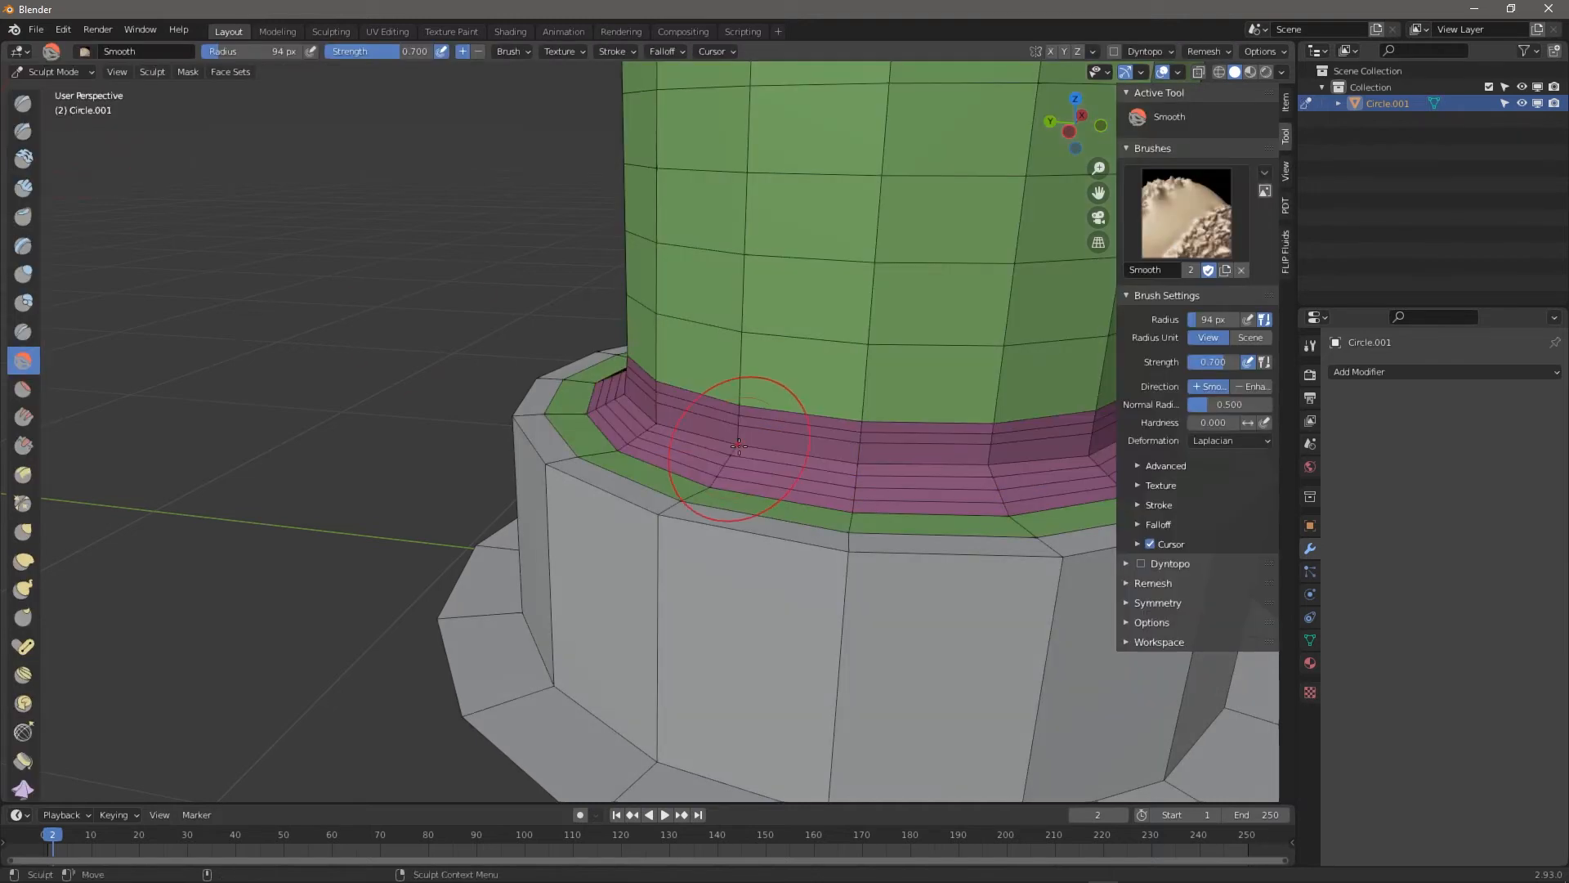
Try smoothing the subdivided junction band with the Smooth brush before updating its face set
left_click_drag(619, 386, 662, 413)
left_click_drag(735, 449, 768, 470)
key("ctrl+z")
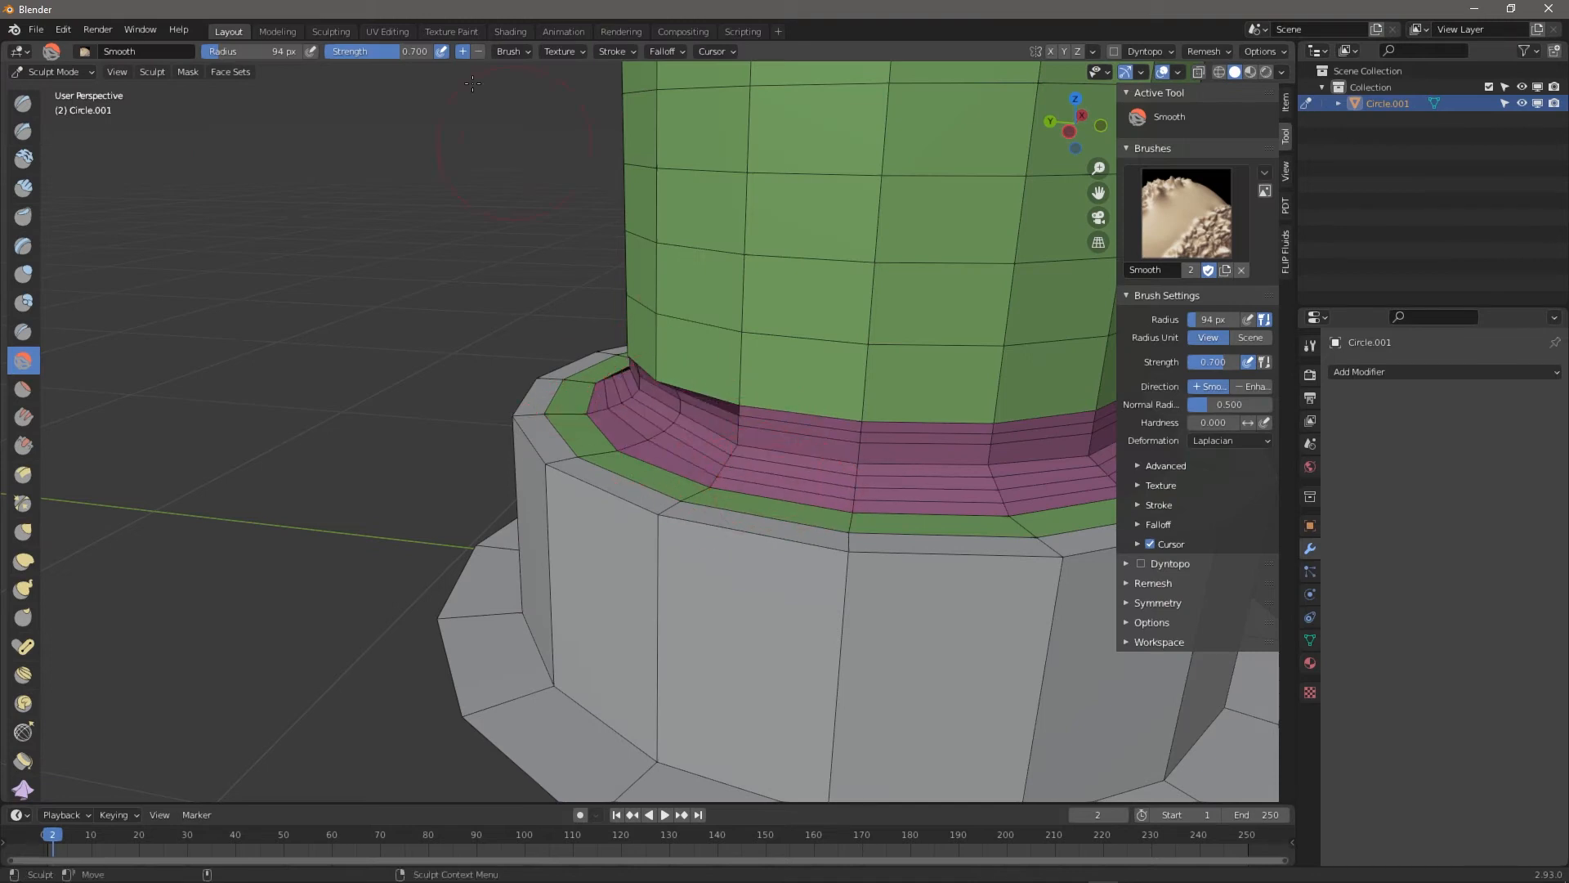
key("ctrl+z")
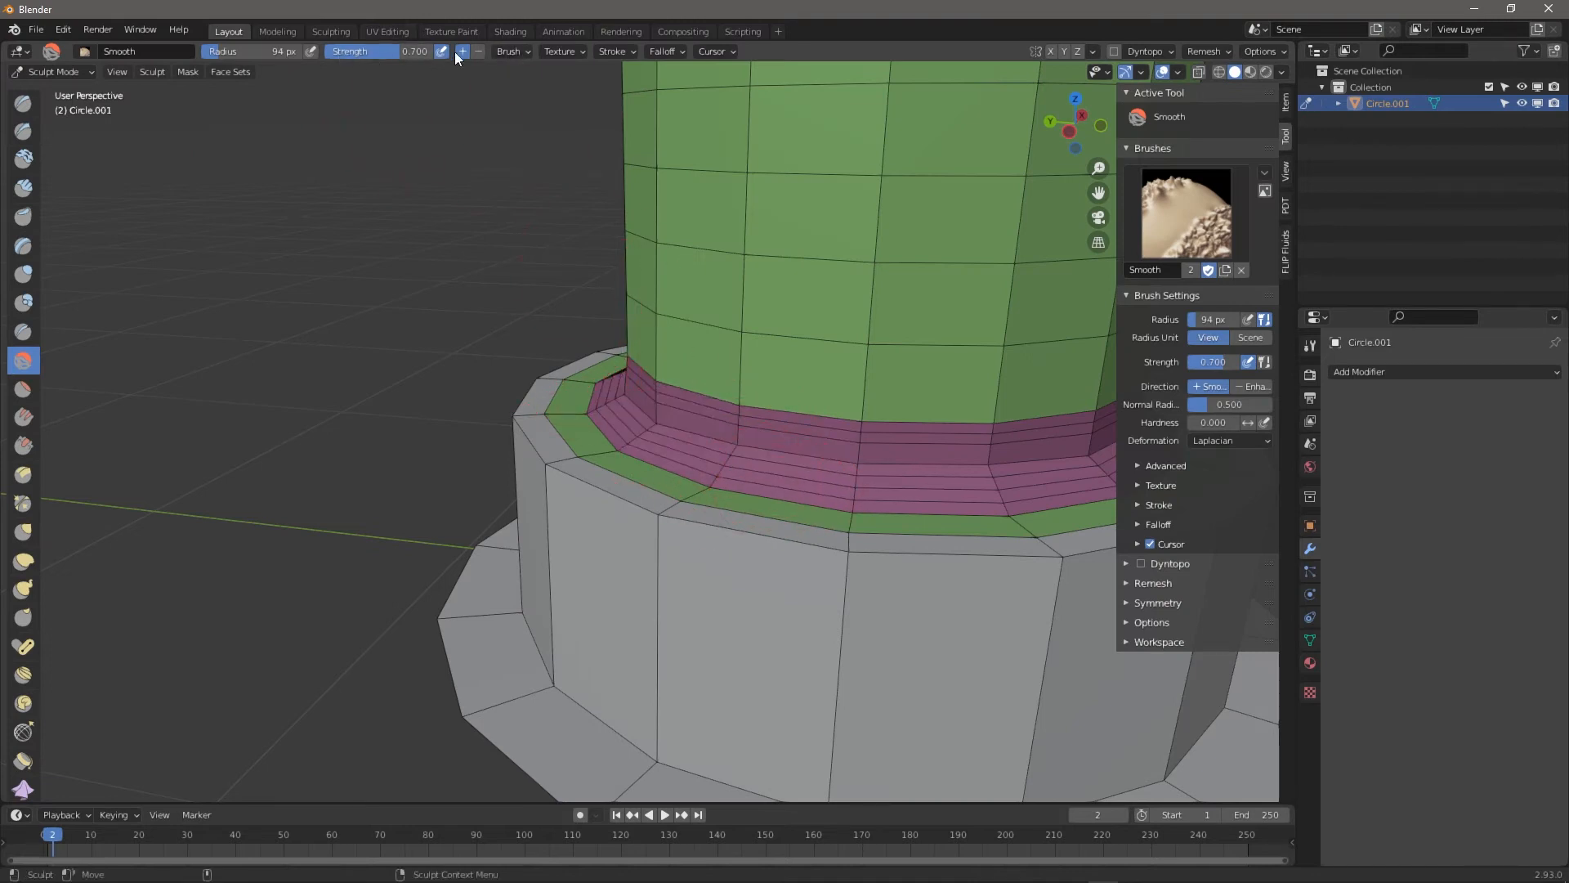
Create a face set from the selected junction rings and try a Smooth brush stroke on it
left_click(228, 73)
left_click(258, 125)
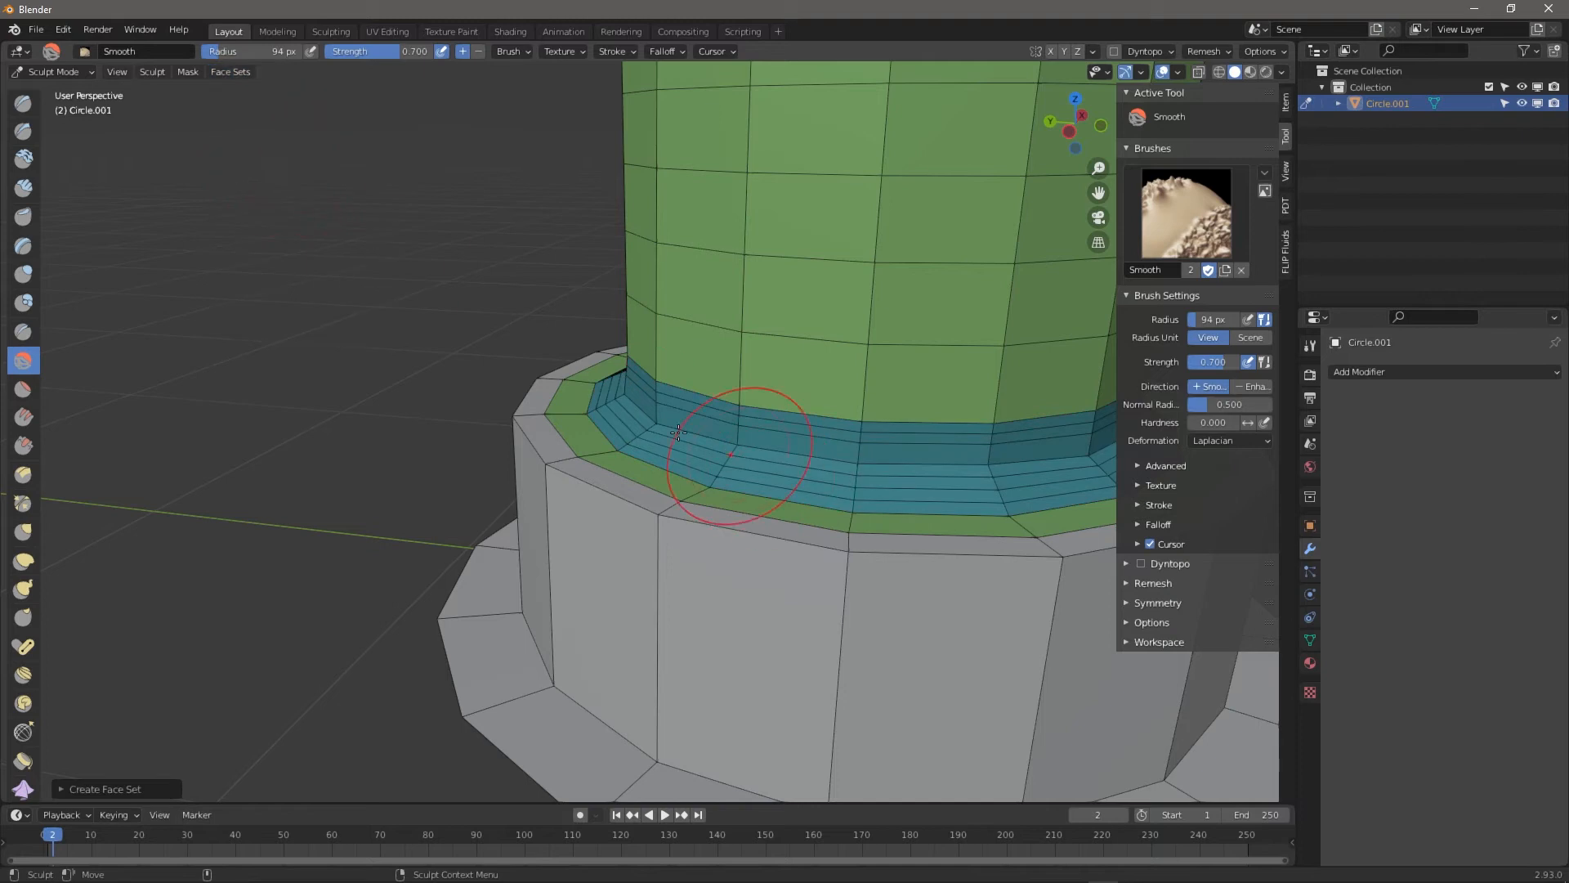
left_click_drag(759, 461, 856, 474)
key("ctrl+z")
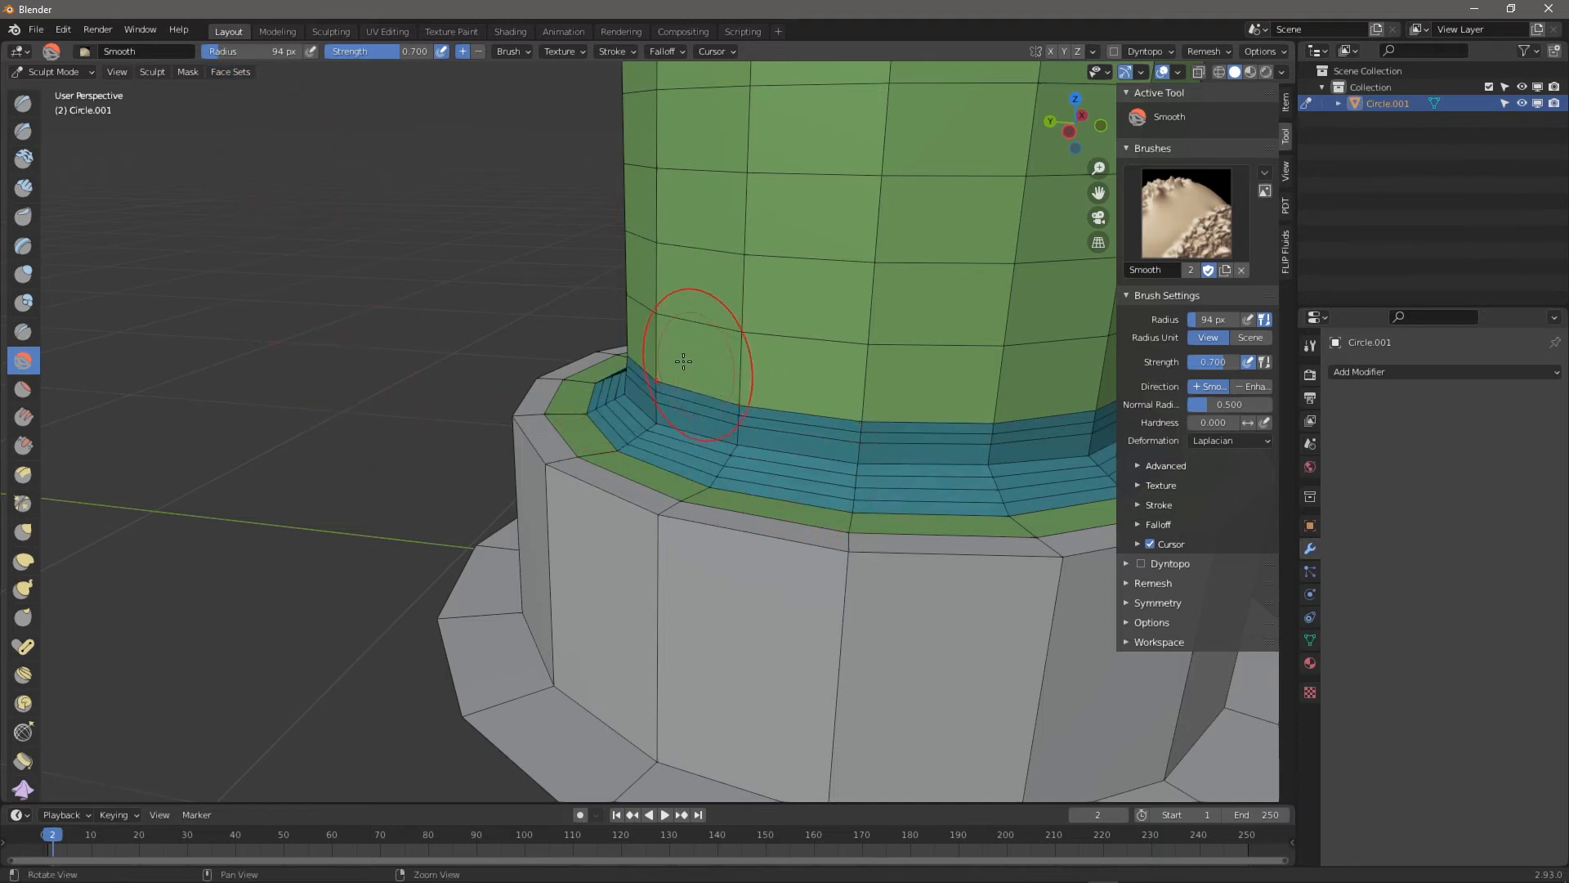
Try smoothing the junction face set with Smooth brush strokes all the way around the cylinder's base
middle_click_drag(687, 361, 360, 341, "alt")
left_click_drag(417, 349, 502, 314, "alt")
mouse_move(316, 385)
left_mouse_down()
mouse_move(466, 392)
mouse_move(265, 404)
mouse_move(399, 395)
left_mouse_up()
middle_click_drag(399, 395, 651, 444, "shift")
middle_click_drag(349, 472, 455, 471)
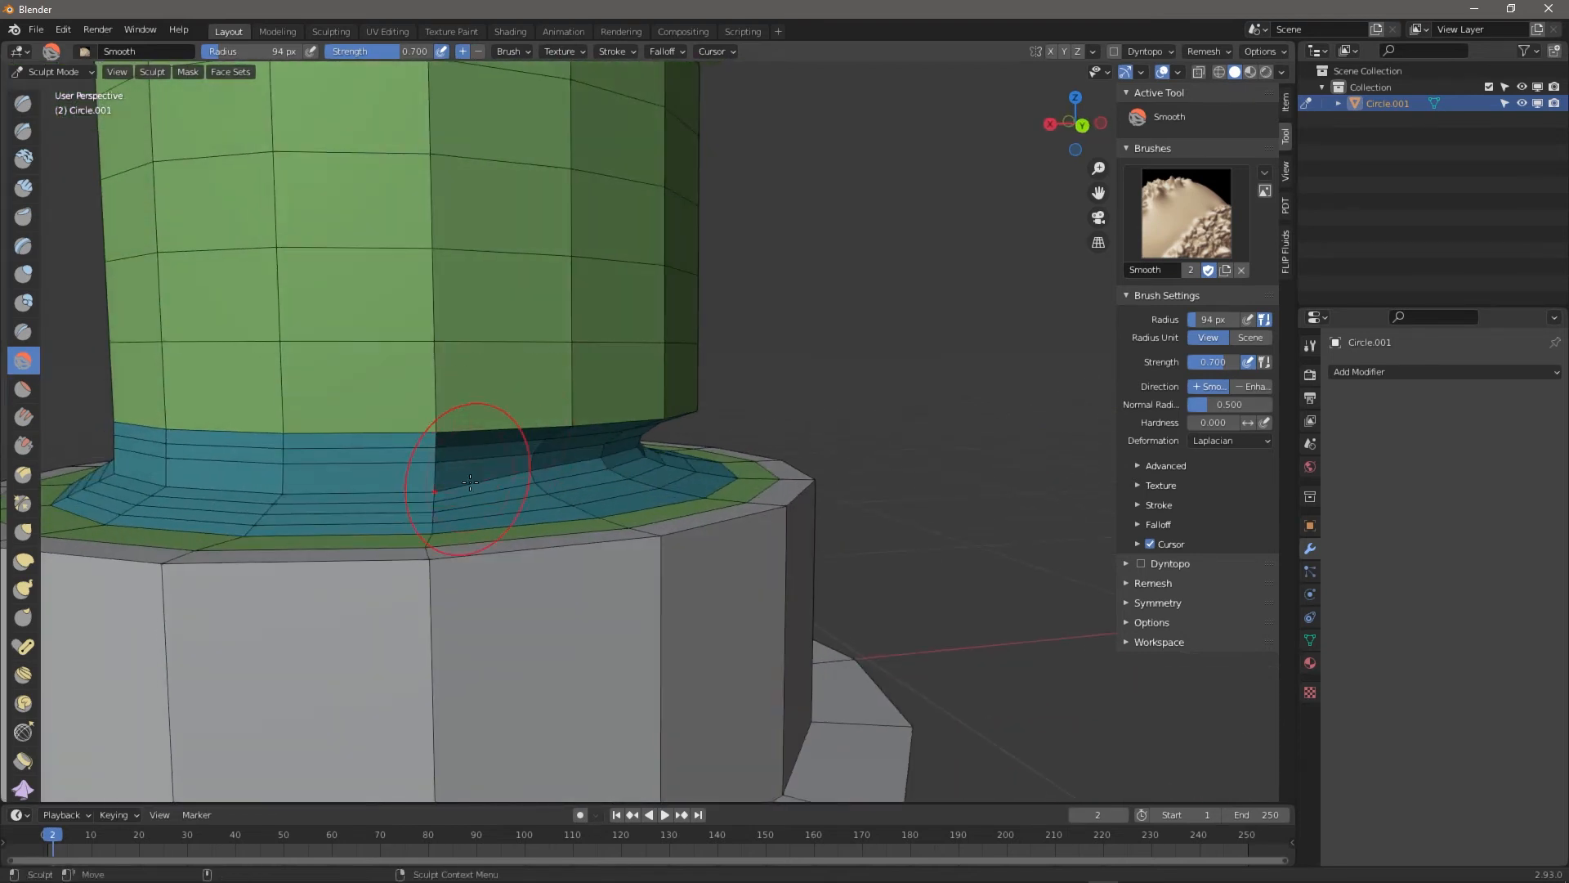
mouse_move(455, 470)
left_mouse_down()
mouse_move(367, 489)
mouse_move(262, 441)
left_mouse_up()
mouse_move(278, 421)
middle_mouse_down("shift")
mouse_move(528, 314)
mouse_move(613, 347)
middle_mouse_up("shift")
left_click_drag(531, 367, 303, 382)
middle_click_drag(122, 421, 351, 417, "alt")
mouse_move(350, 416)
left_mouse_down("alt")
mouse_move(561, 403)
mouse_move(261, 360)
left_mouse_up("alt")
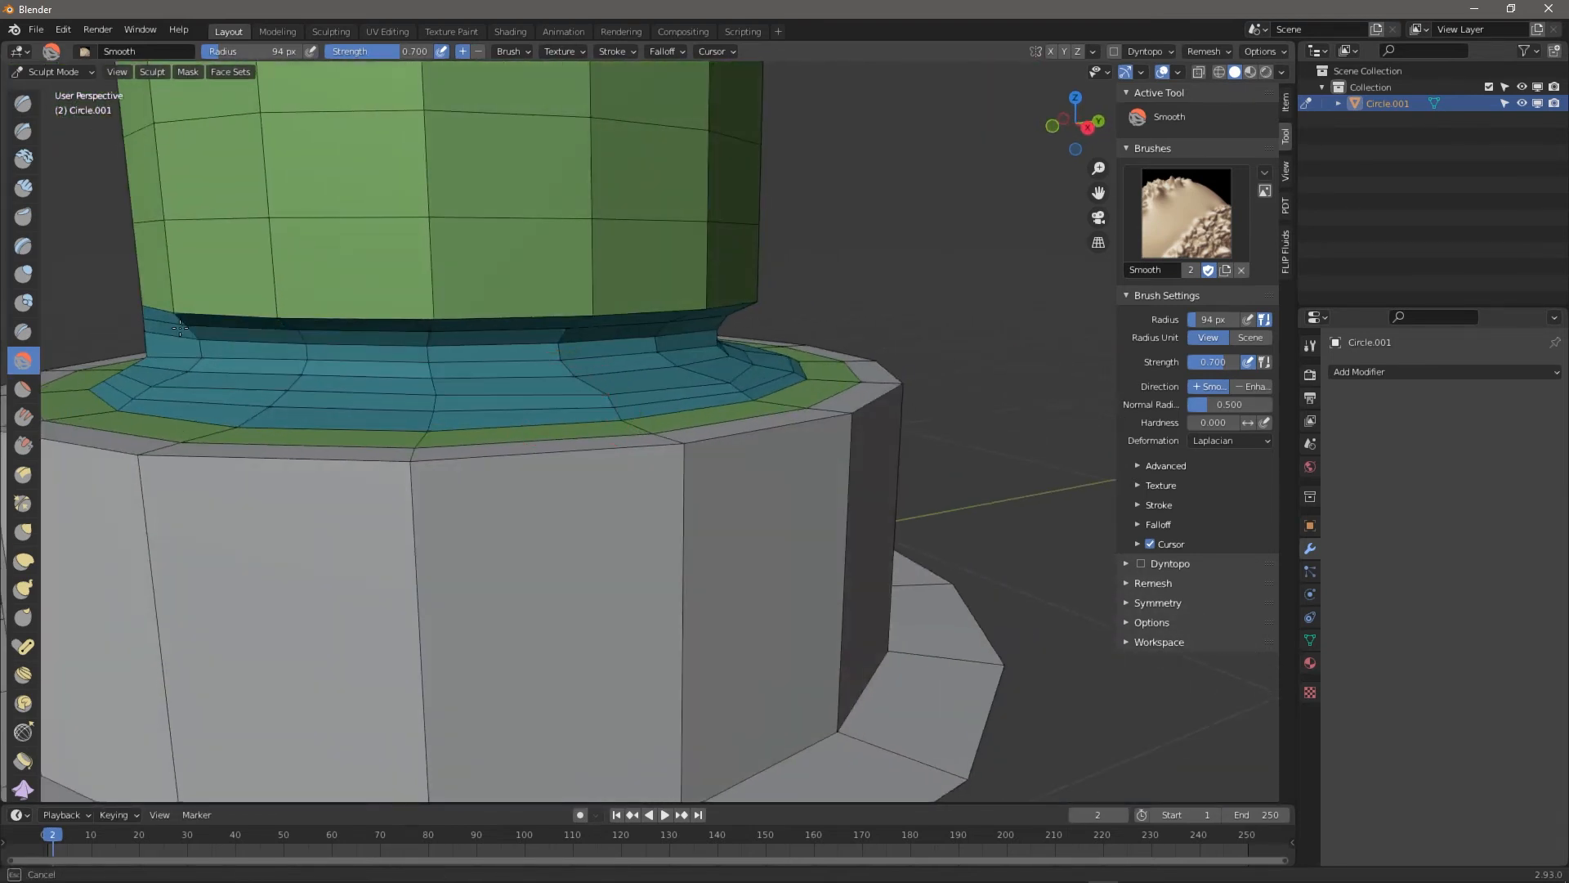
middle_click_drag(266, 361, 495, 323, "alt")
mouse_move(496, 322)
left_mouse_down("alt")
mouse_move(605, 342)
mouse_move(245, 360)
mouse_move(371, 356)
left_mouse_up("alt")
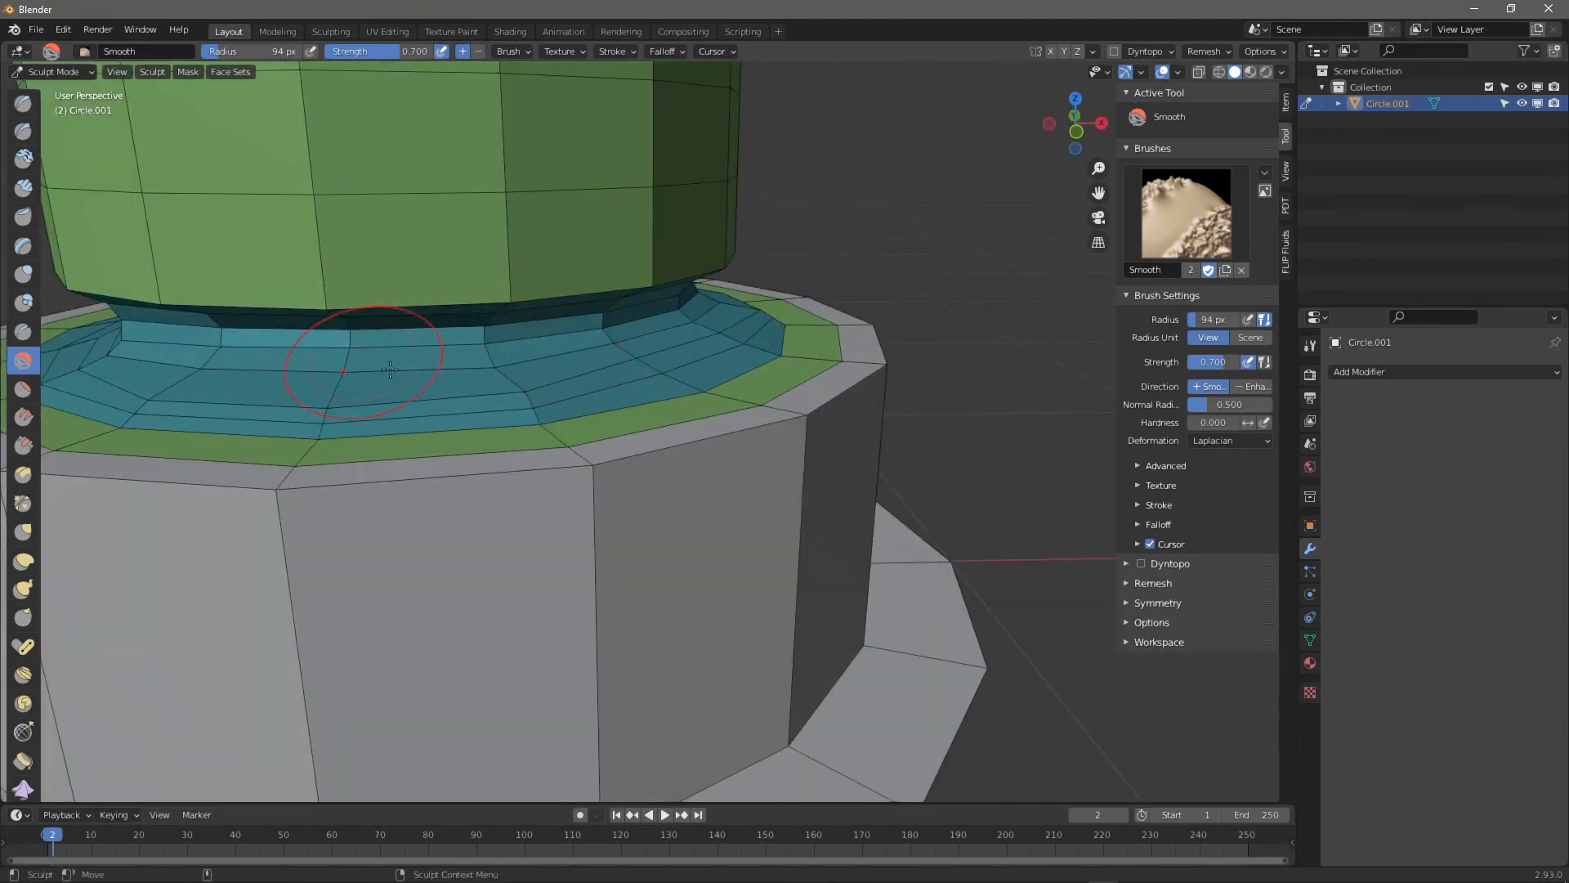
Check the smoothed junction from several sides and undo the Smooth brush strokes
scroll(483, 384, "down", 6)
middle_click_drag(491, 388, 415, 384)
left_click_drag(415, 400, 621, 405)
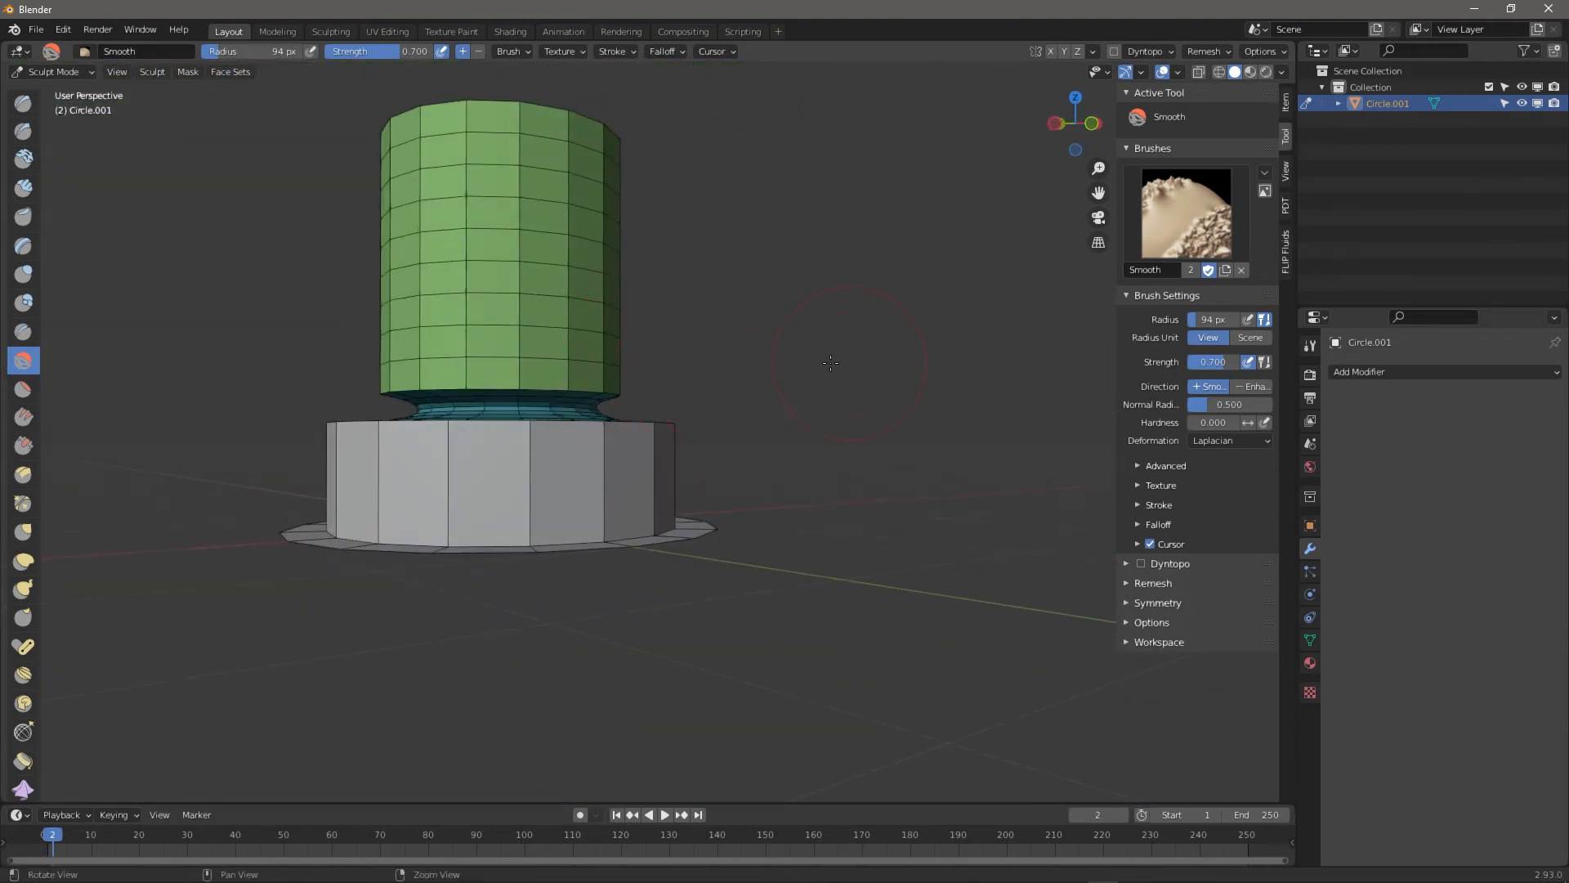
scroll(671, 349, "up", 1)
middle_click_drag(672, 349, 327, 409)
left_click_drag(325, 435, 392, 437)
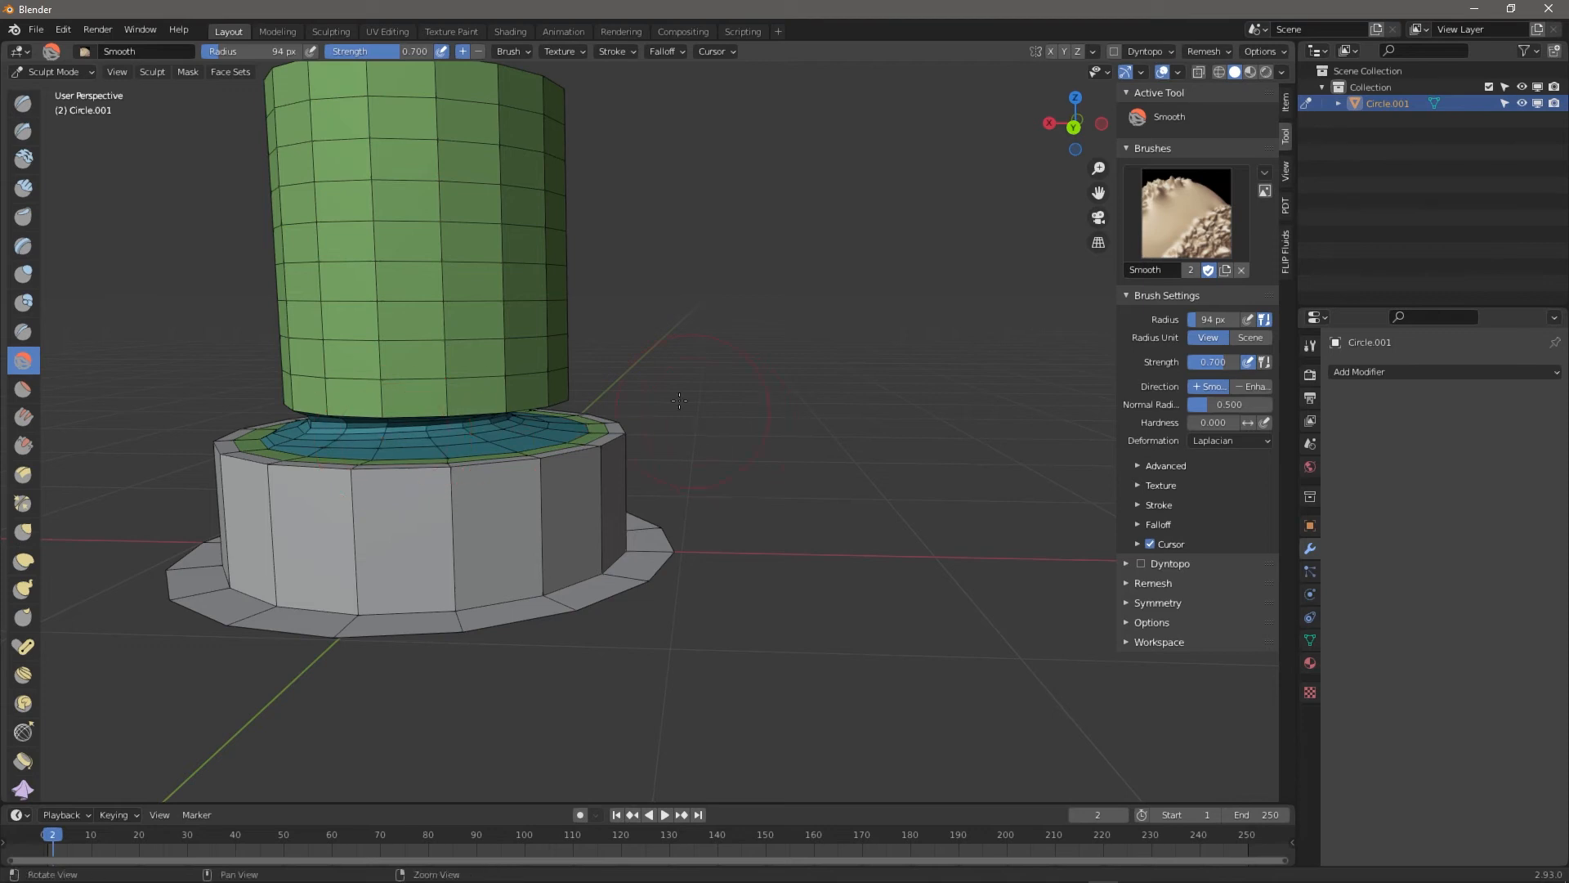
scroll(392, 437, "up", 1)
mouse_move(327, 388)
middle_mouse_down()
mouse_move(378, 406)
mouse_move(337, 406)
middle_mouse_up()
mouse_move(388, 455)
left_mouse_down()
mouse_move(756, 459)
mouse_move(670, 448)
left_mouse_up()
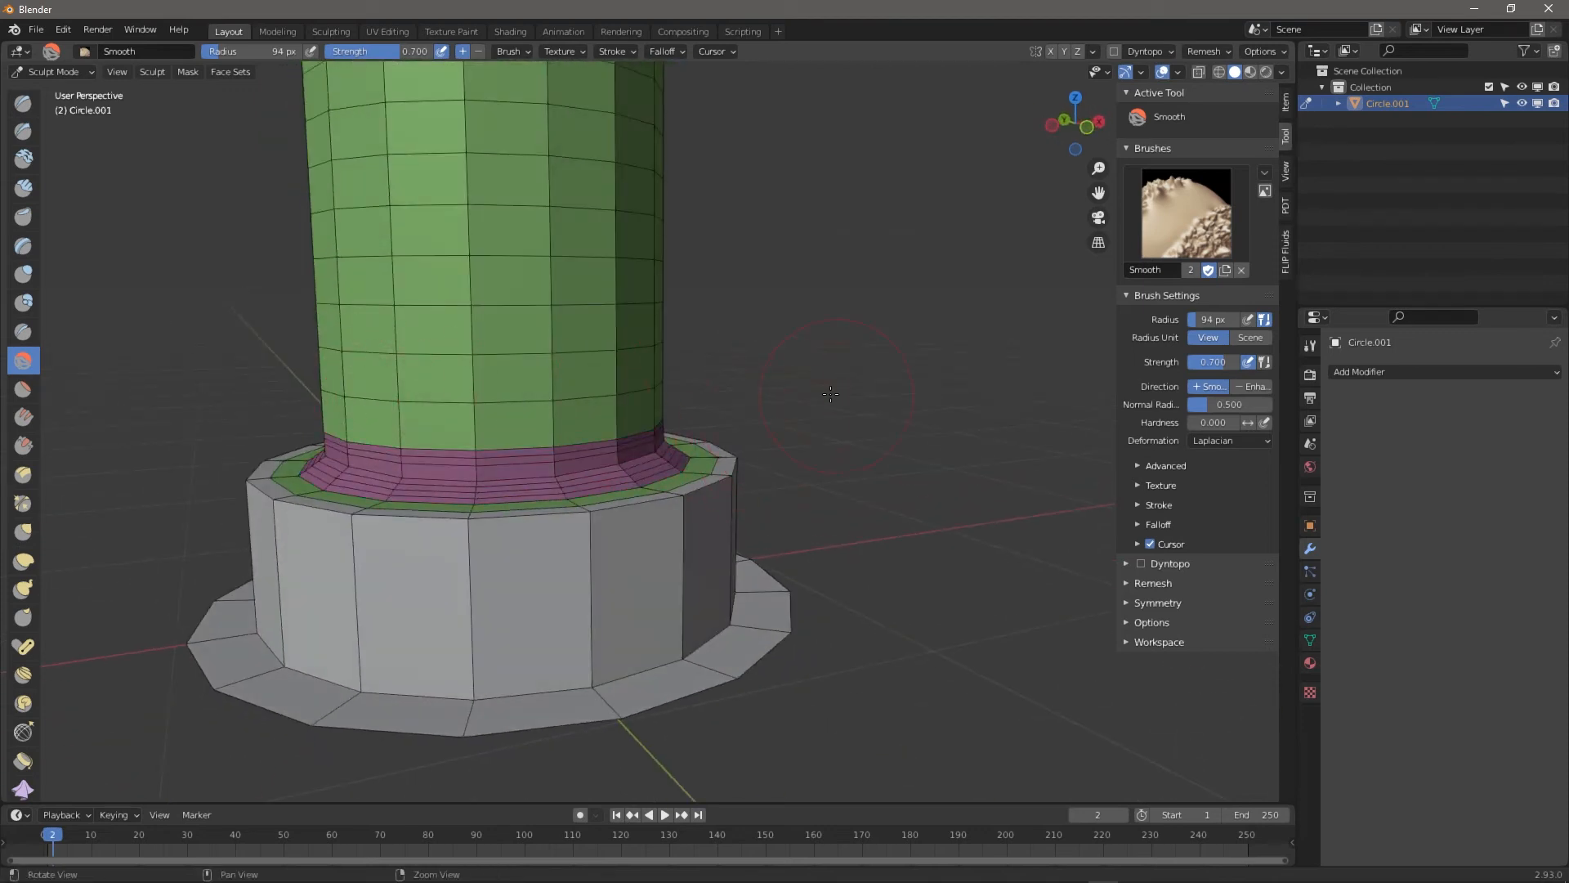
Create a new face set from the Edit Mode selection of the narrow junction rings
middle_click_drag(830, 394, 318, 218)
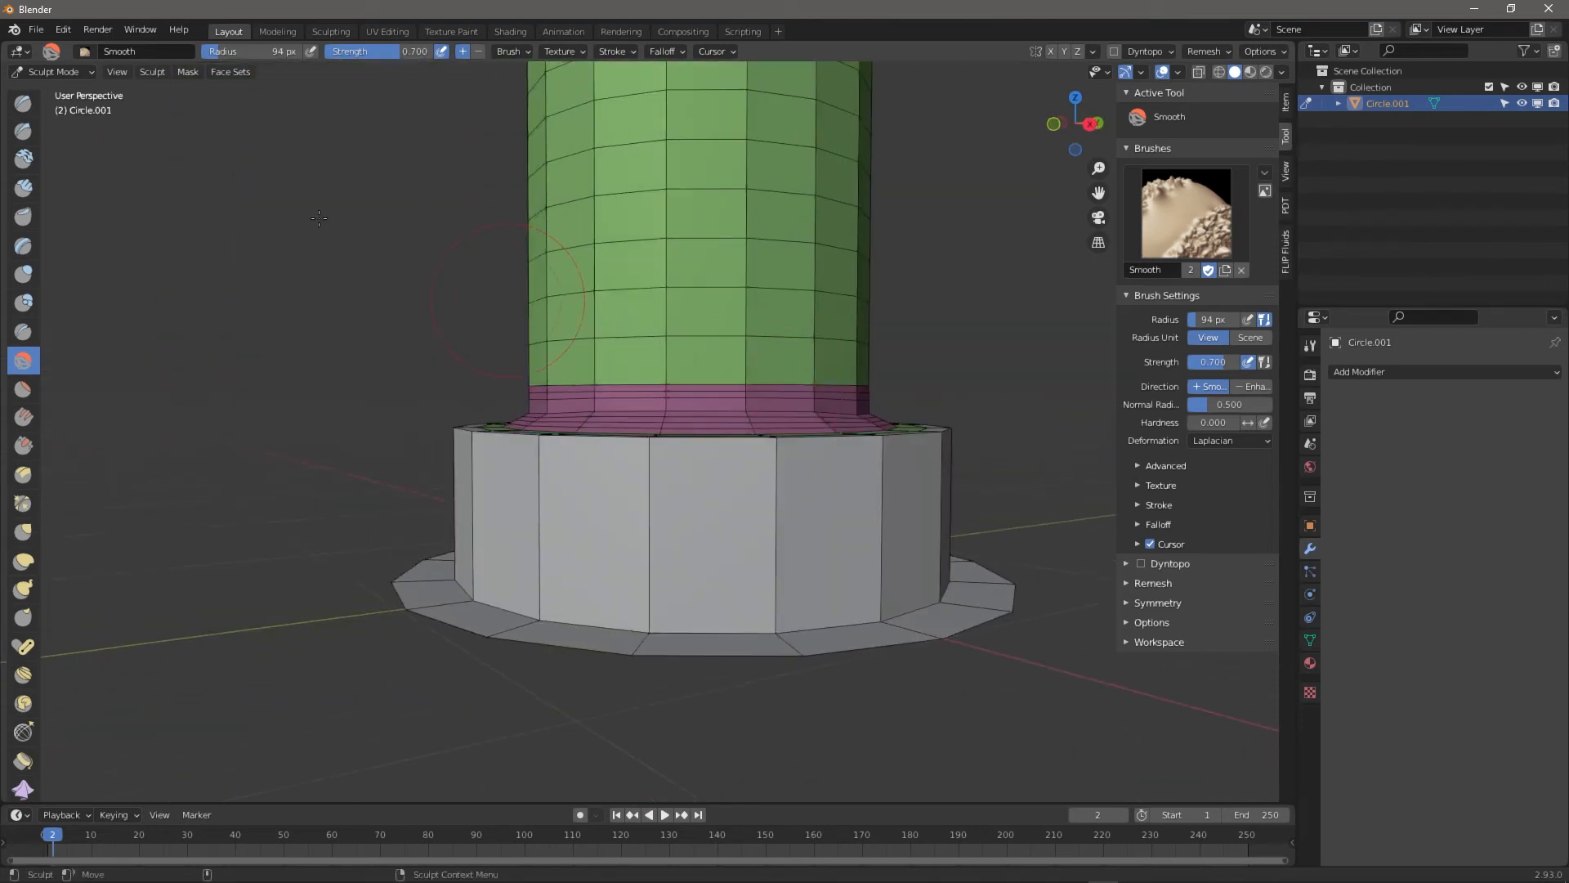
left_click(230, 72)
left_click(266, 124)
middle_click_drag(621, 344, 562, 266)
scroll(525, 408, "up", 4)
middle_click_drag(515, 392, 452, 369, "shift")
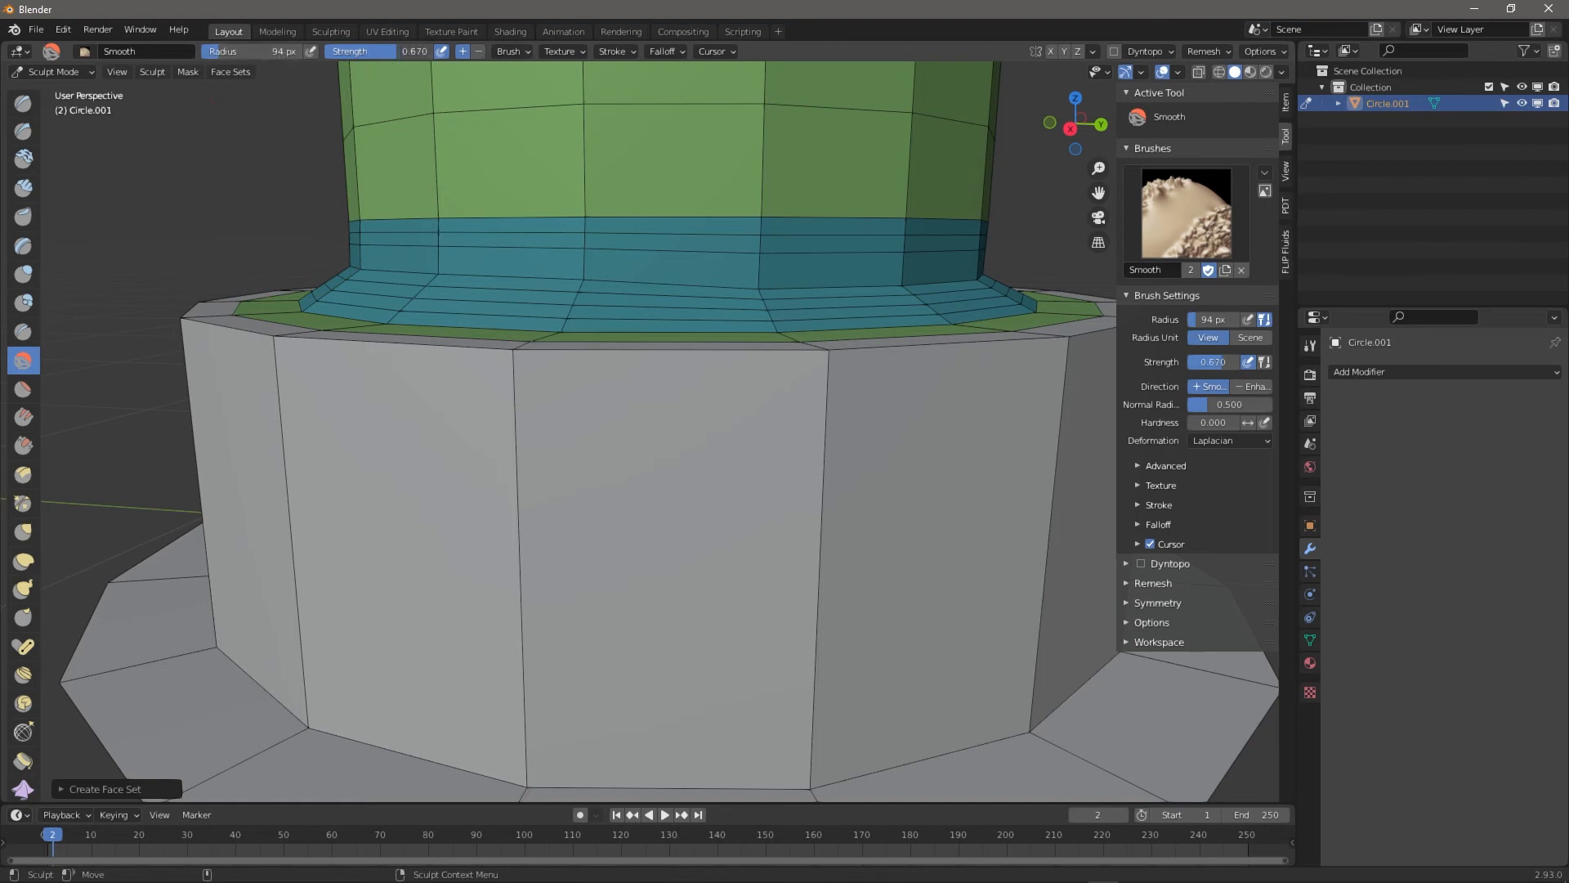
Lower the Smooth brush strength to 0.256 and try a gentler stroke along the junction face set
mouse_move(458, 270)
left_mouse_down()
mouse_move(474, 282)
mouse_move(351, 266)
mouse_move(939, 255)
left_mouse_up()
middle_click_drag(676, 280, 747, 282)
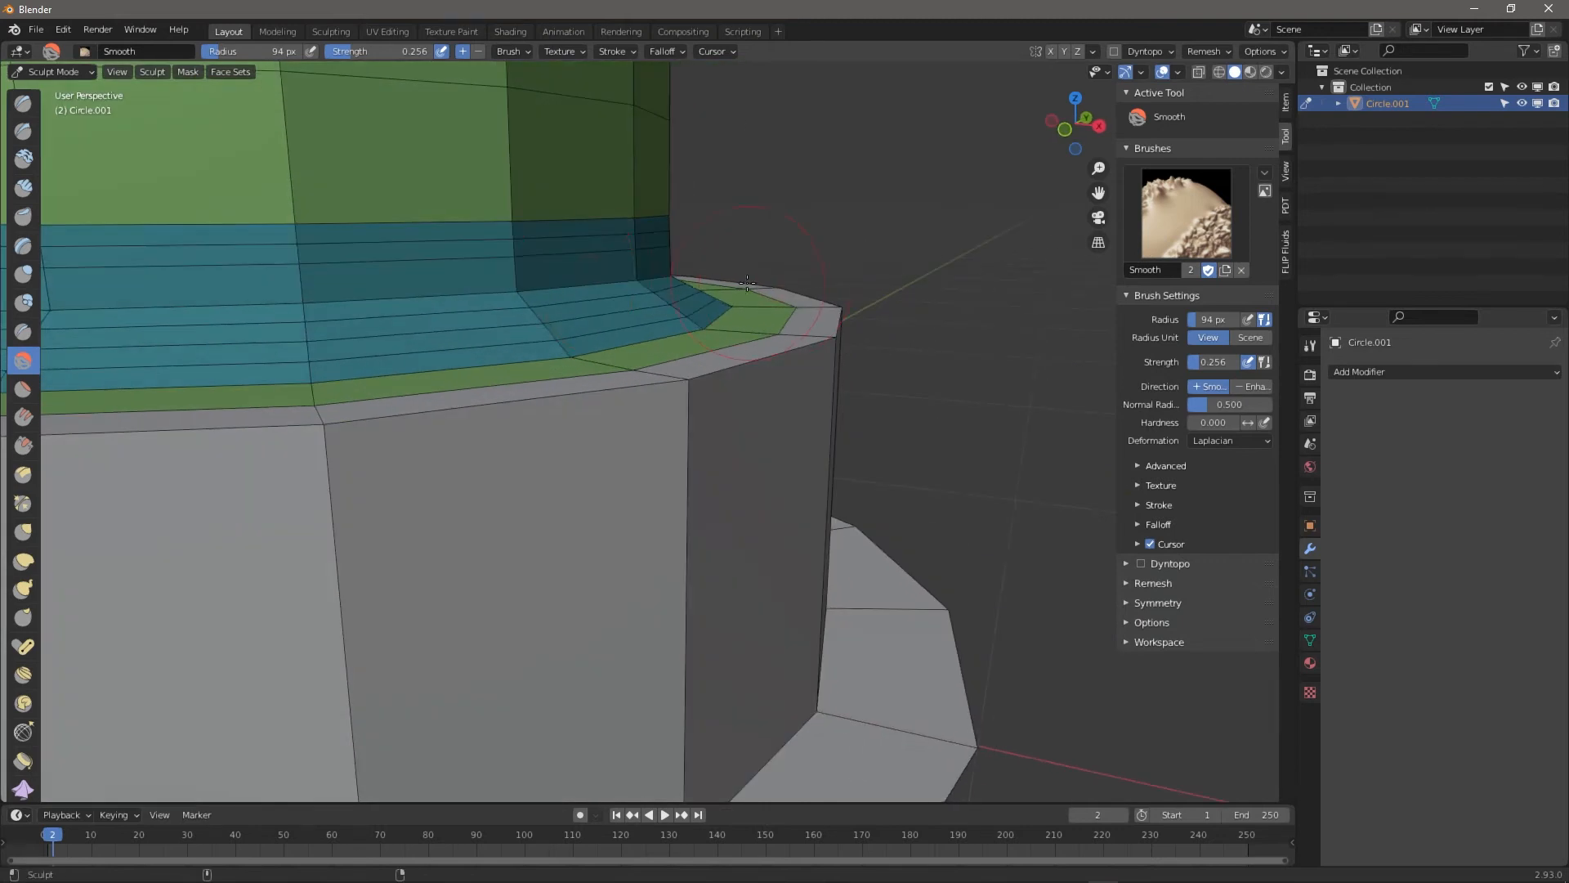
scroll(585, 240, "down", 6)
scroll(585, 237, "up", 6)
middle_click_drag(605, 220, 690, 250, "alt")
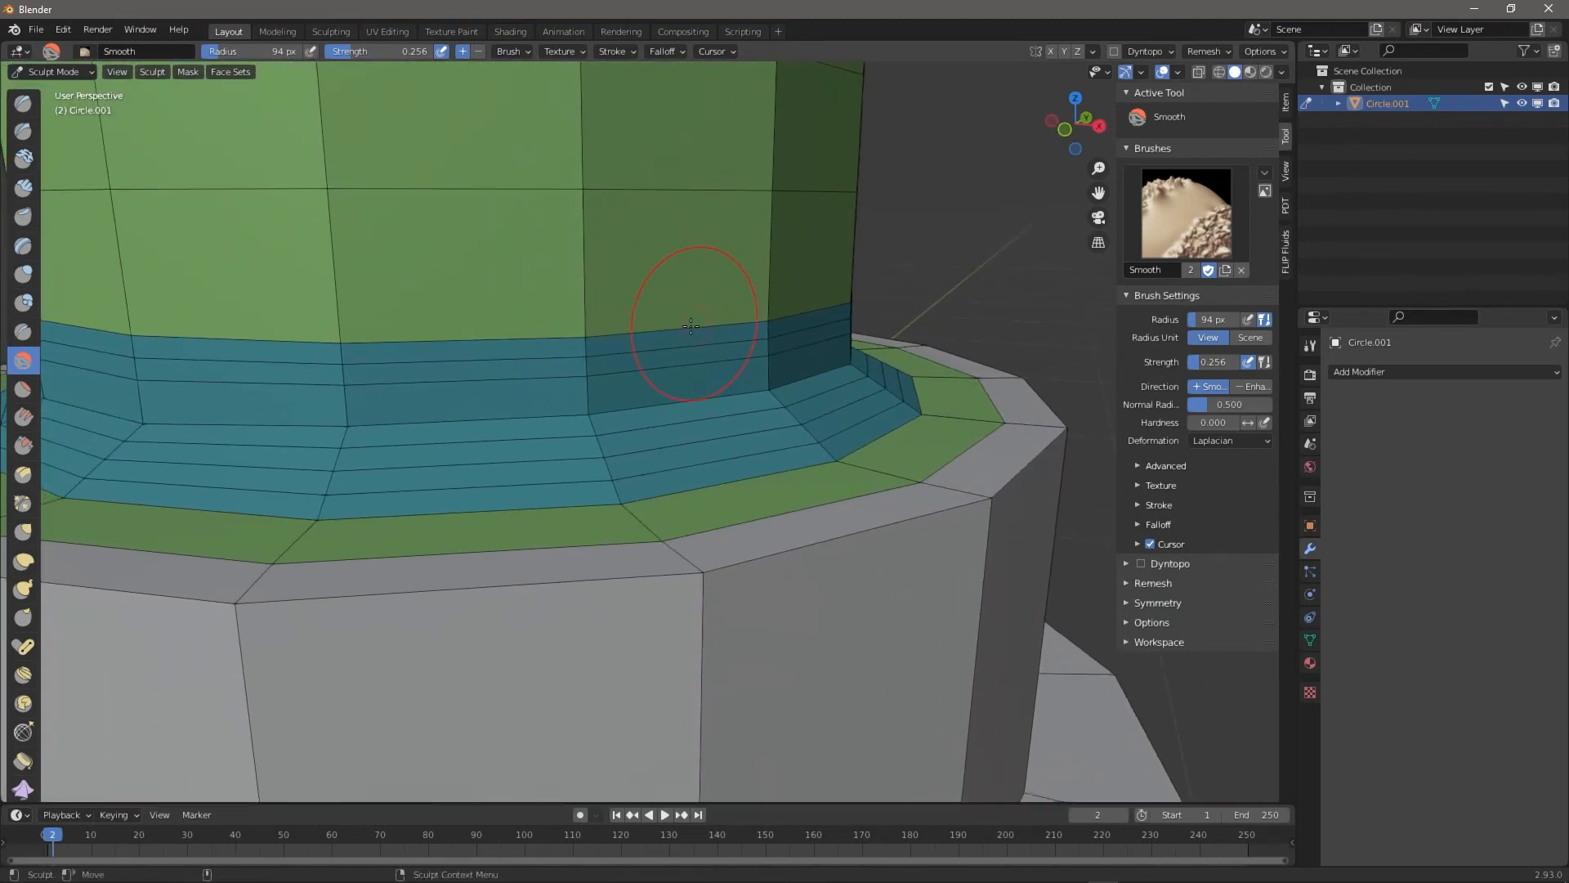
Add the cylinder's lowest tall face ring to the Edit Mode selection and create a Sculpt Mode face set from it
key("Tab")
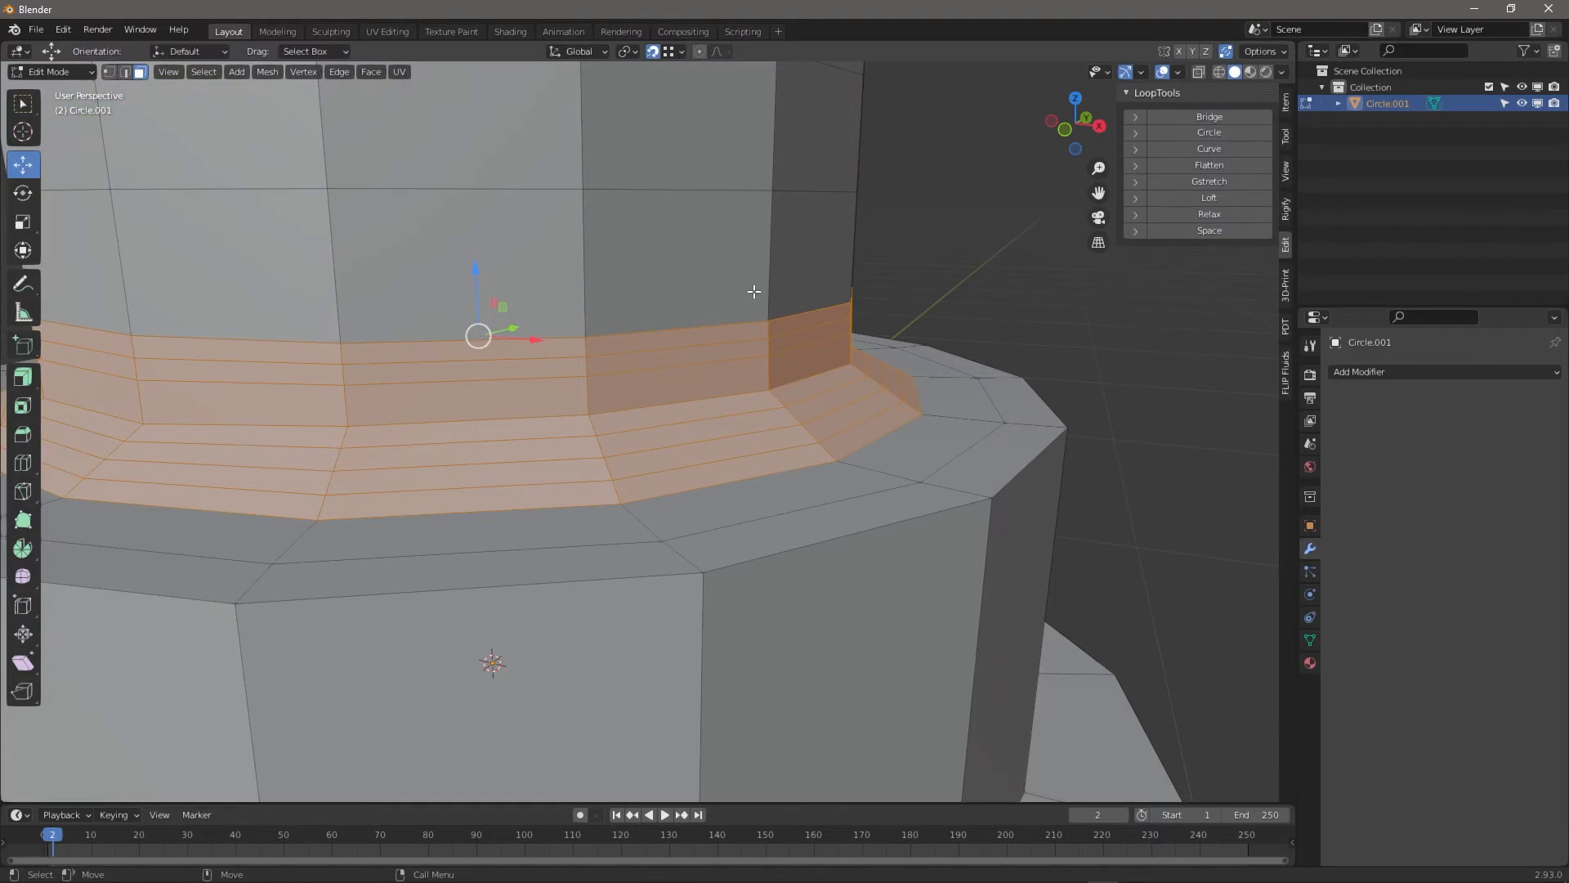
left_click(851, 235, "alt+shift")
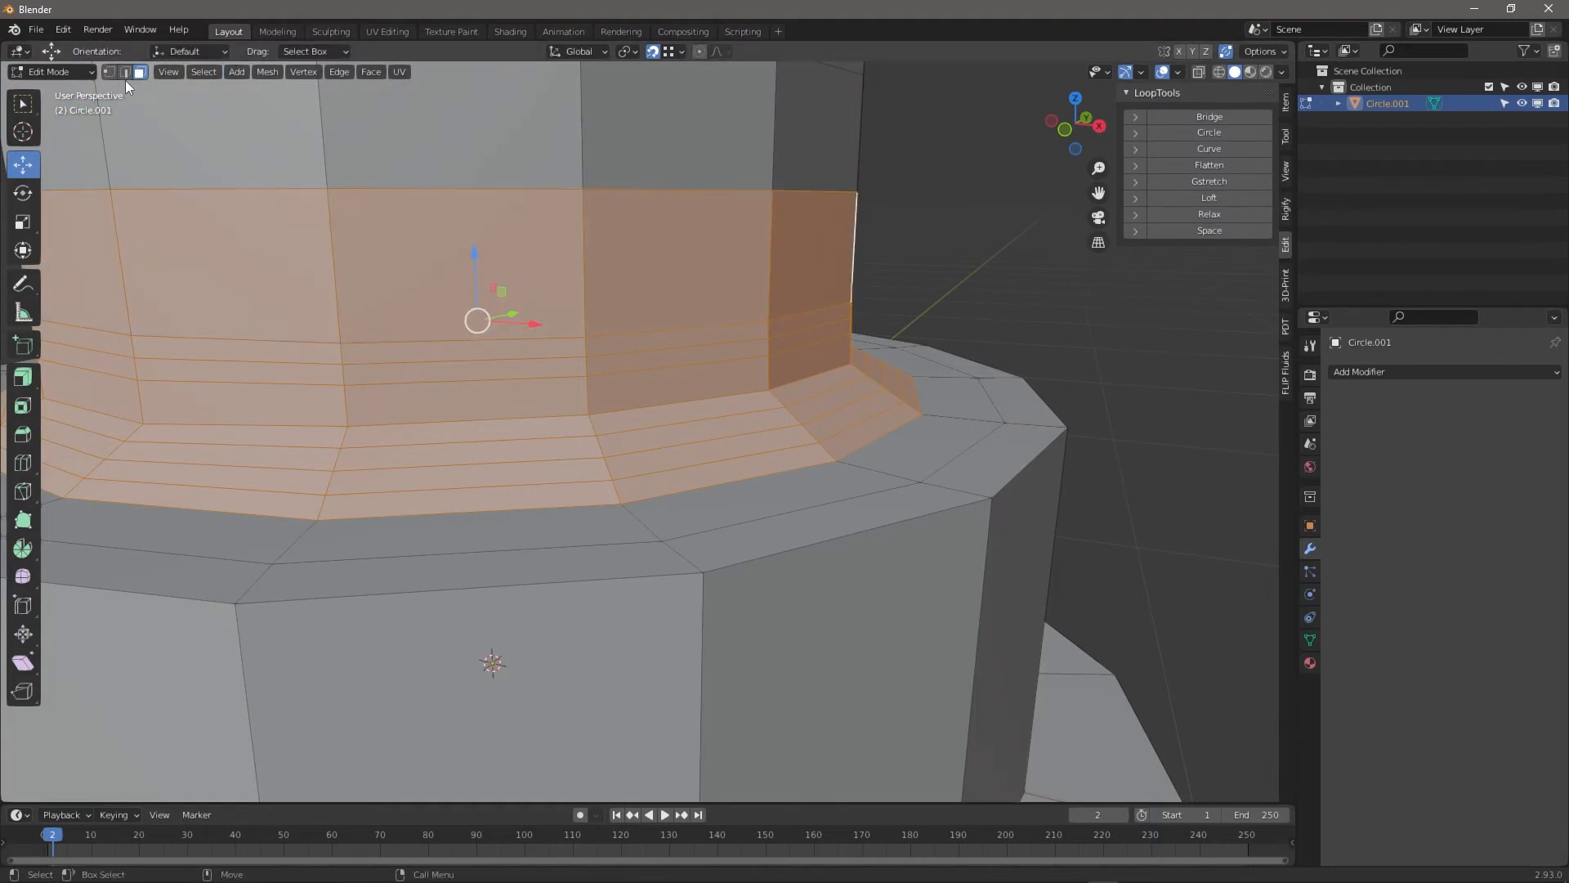
key("Tab")
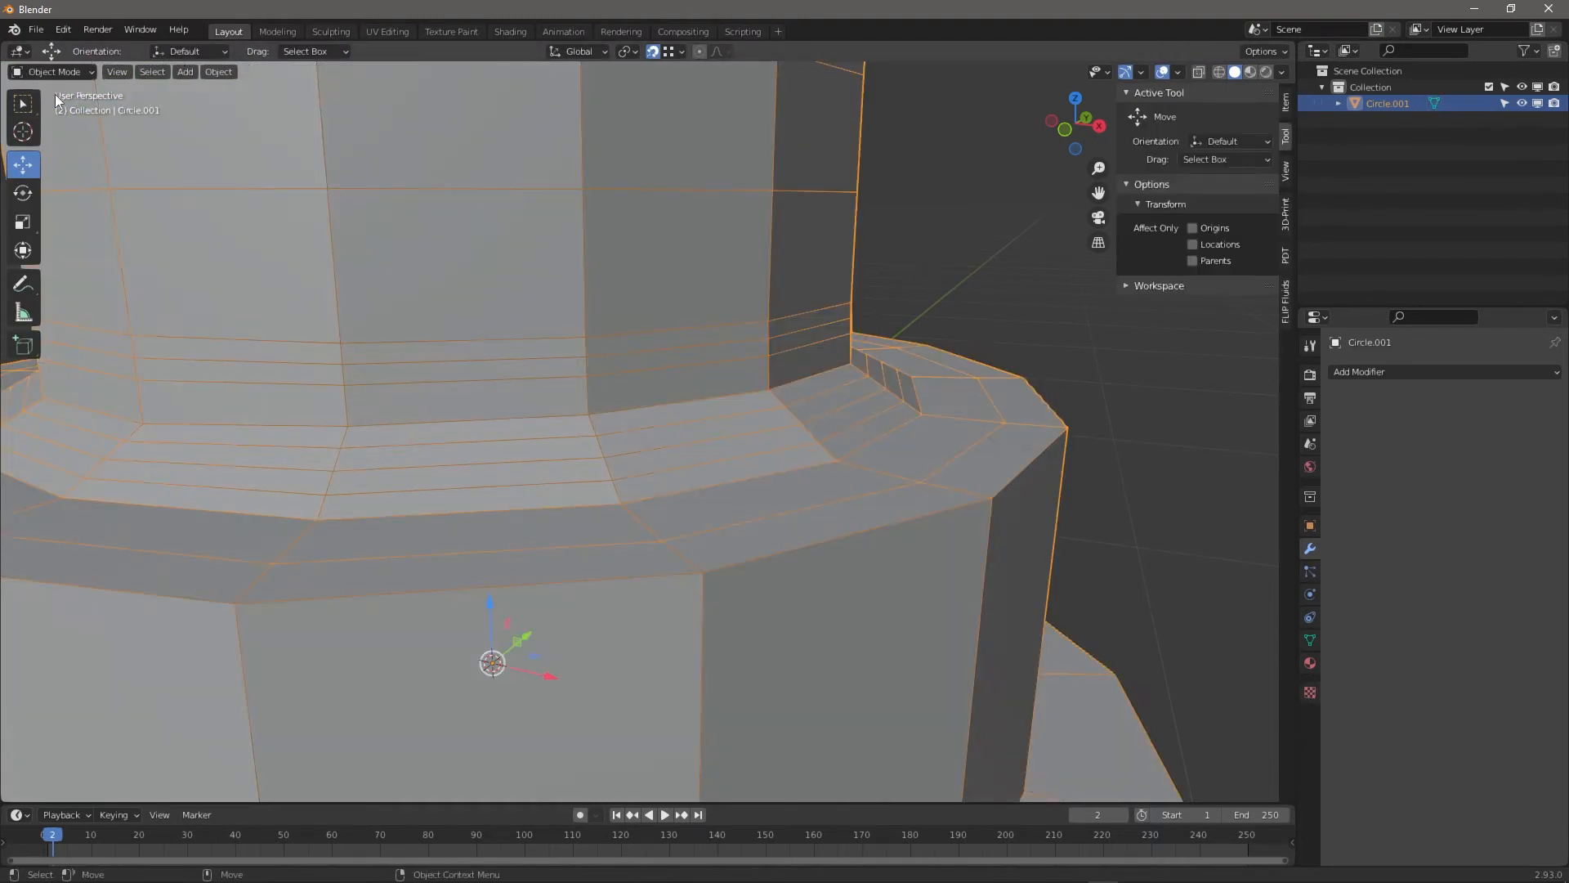
left_click(247, 72)
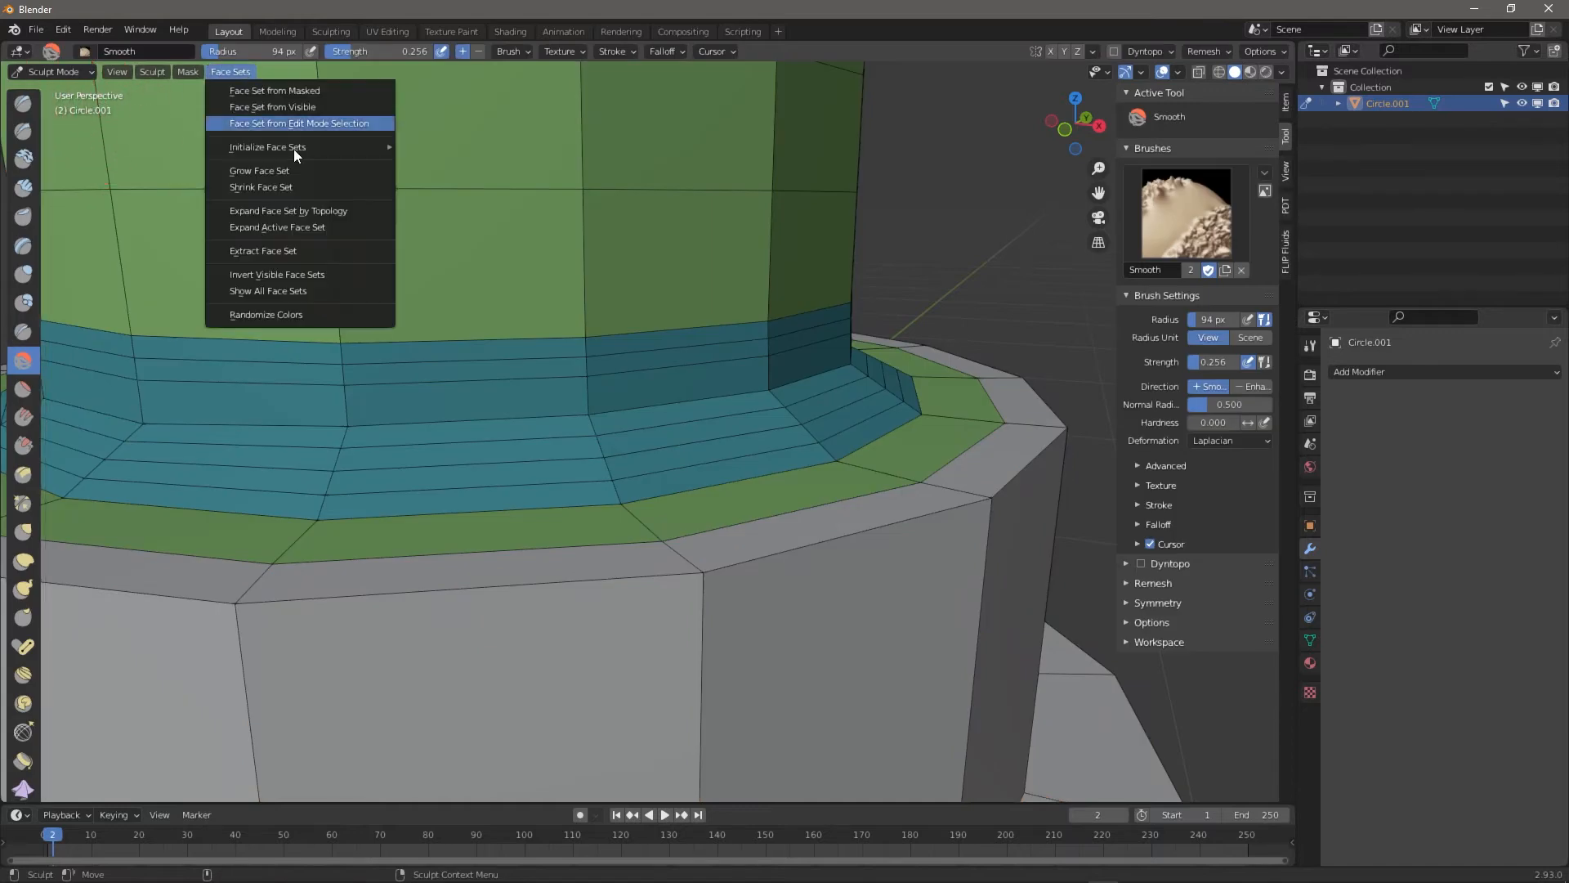
left_click(310, 125)
Try a Smooth brush stroke on the enlarged face set around the cylinder's base
scroll(561, 210, "down", 4)
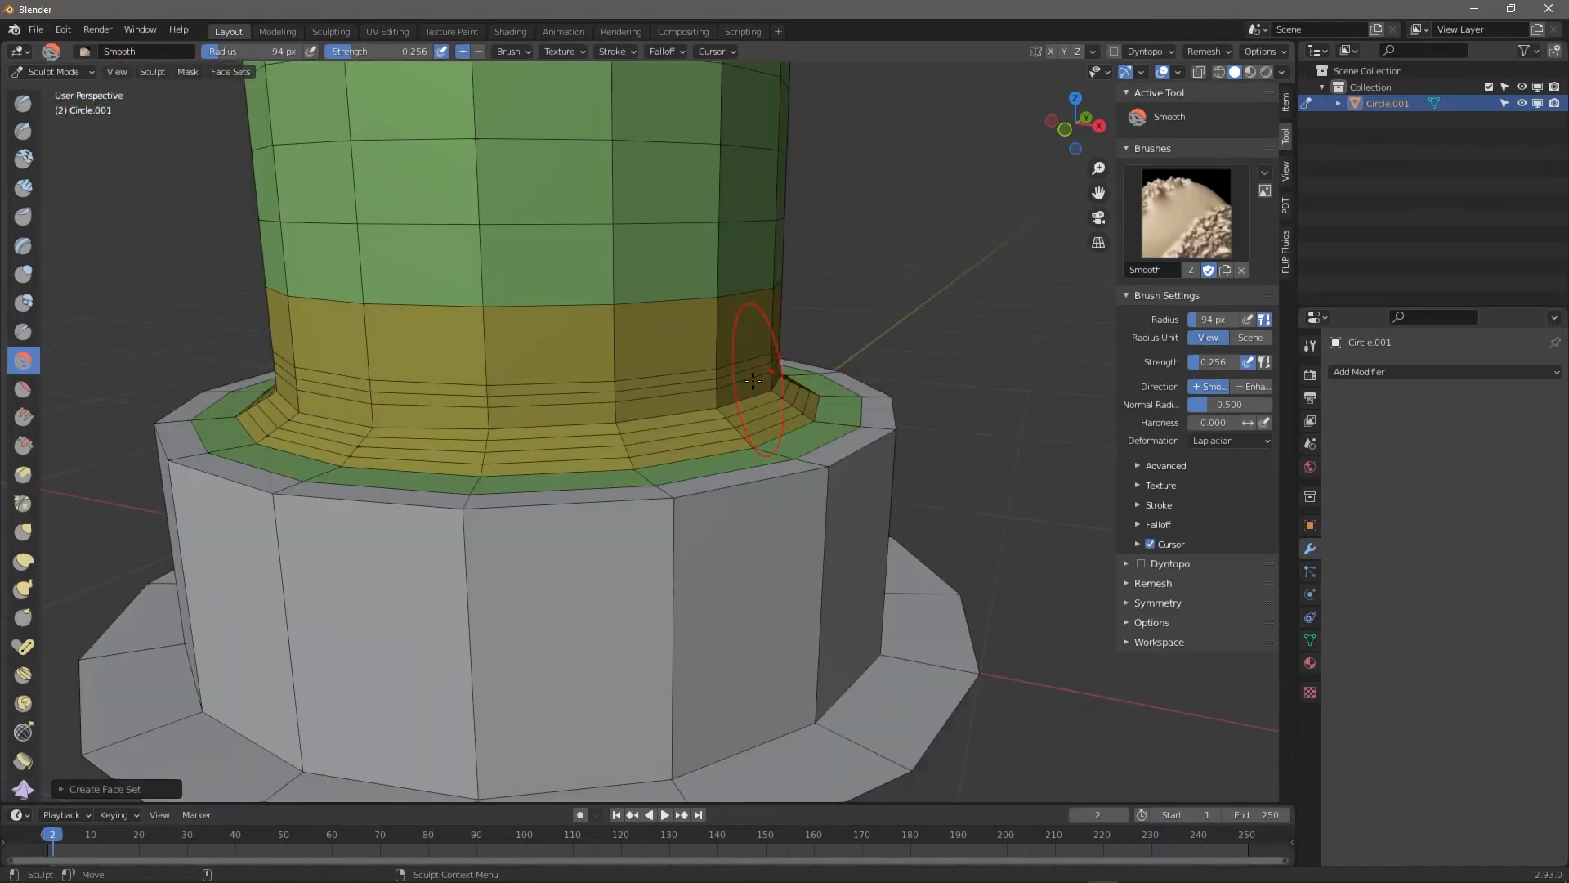
mouse_move(753, 380)
left_mouse_down()
mouse_move(311, 368)
mouse_move(637, 360)
mouse_move(778, 336)
mouse_move(306, 351)
mouse_move(676, 368)
left_mouse_up()
middle_click_drag(675, 367, 862, 377)
Undo the smoothing on the enlarged face set and the creation of that face set
key("ctrl+z")
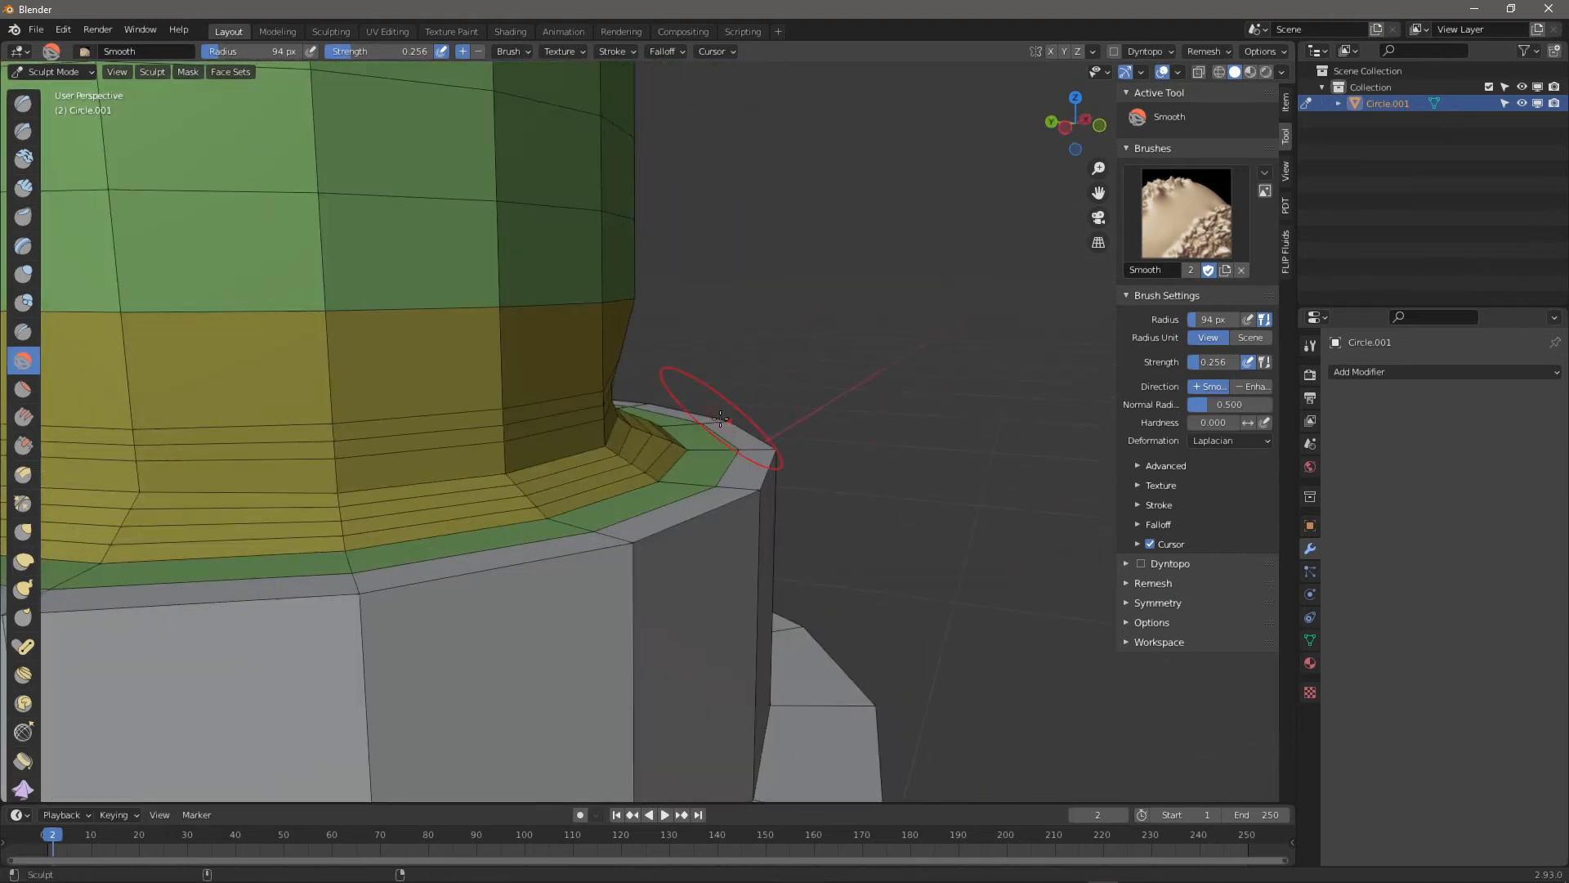
scroll(720, 419, "down", 5)
middle_click_drag(720, 418, 855, 335)
key("ctrl+z")
middle_click_drag(606, 444, 641, 441)
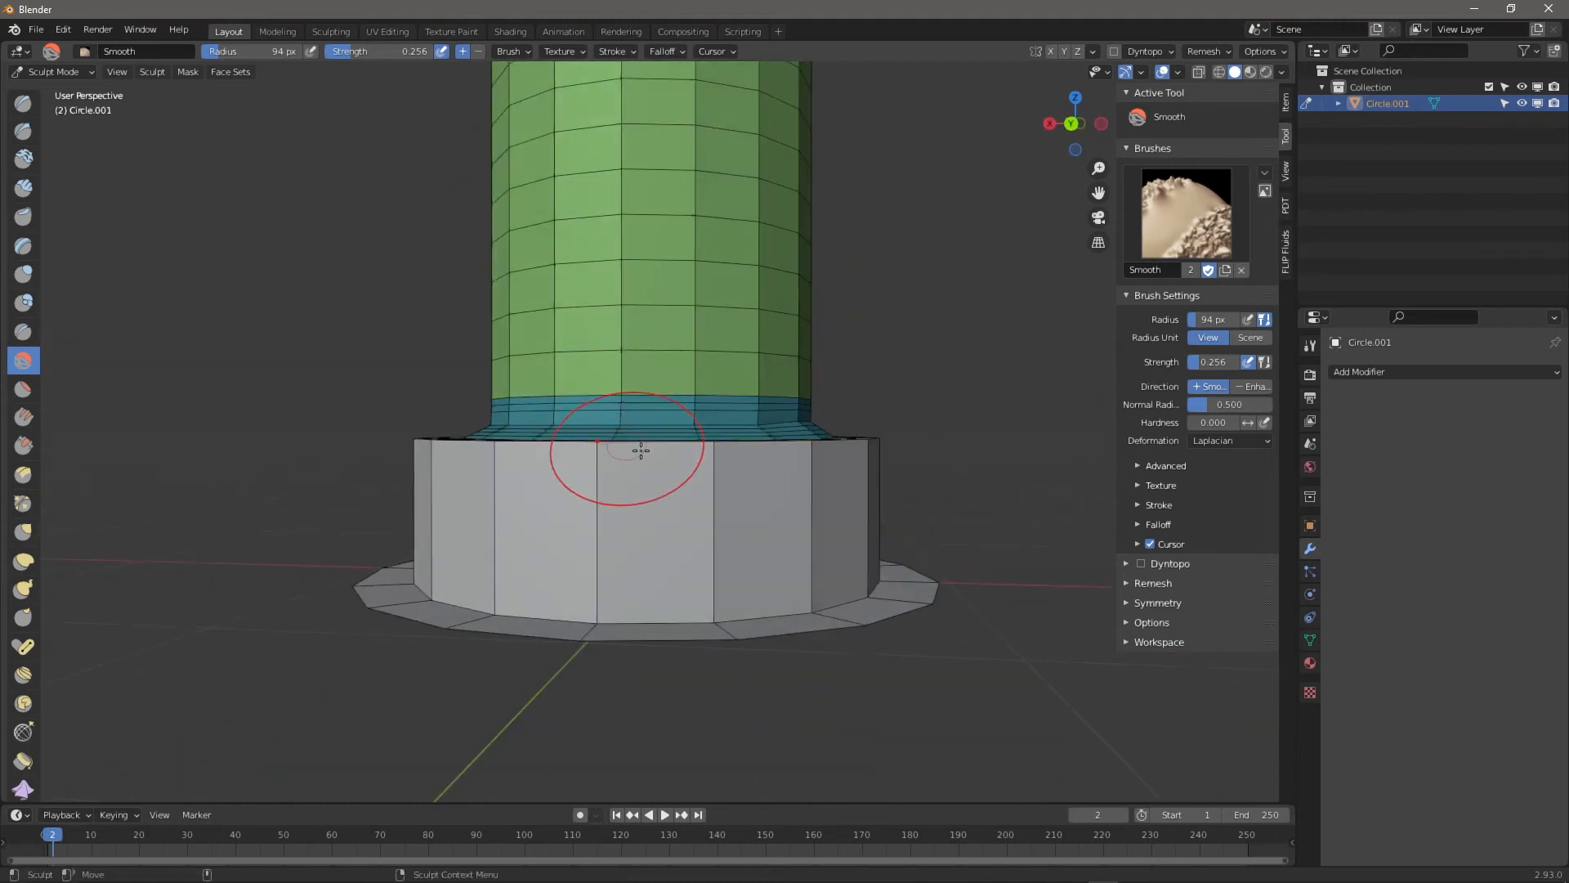
scroll(641, 450, "up", 2)
key("ctrl+z")
key("ctrl+shift+z")
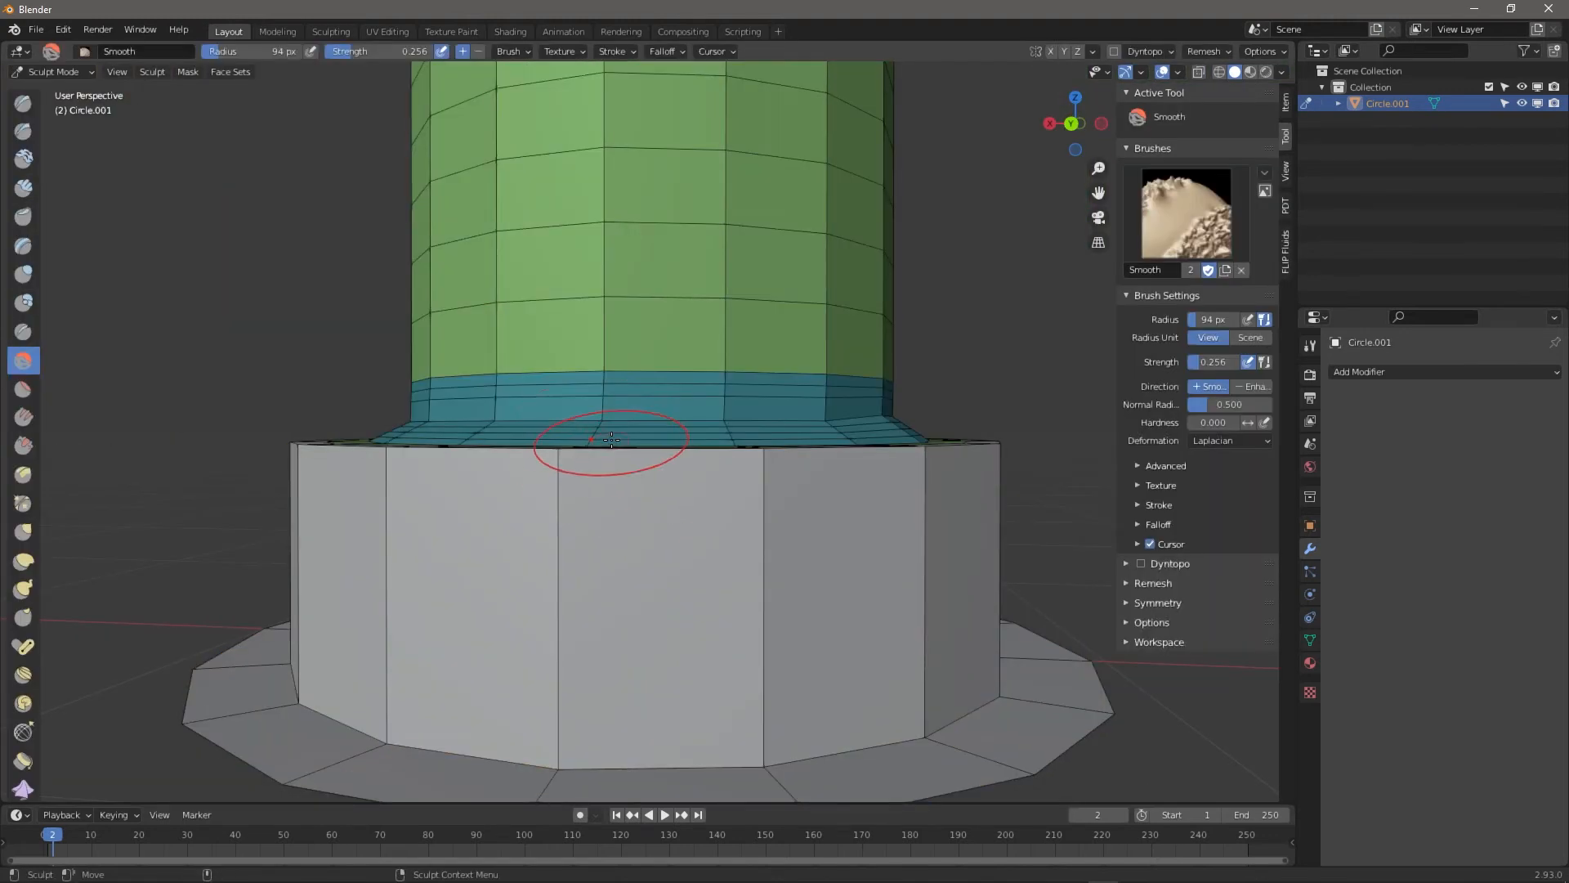
Return to Edit Mode and undo the selection changes until only the narrow junction rings are selected
key("Tab")
middle_click_drag(611, 439, 833, 413)
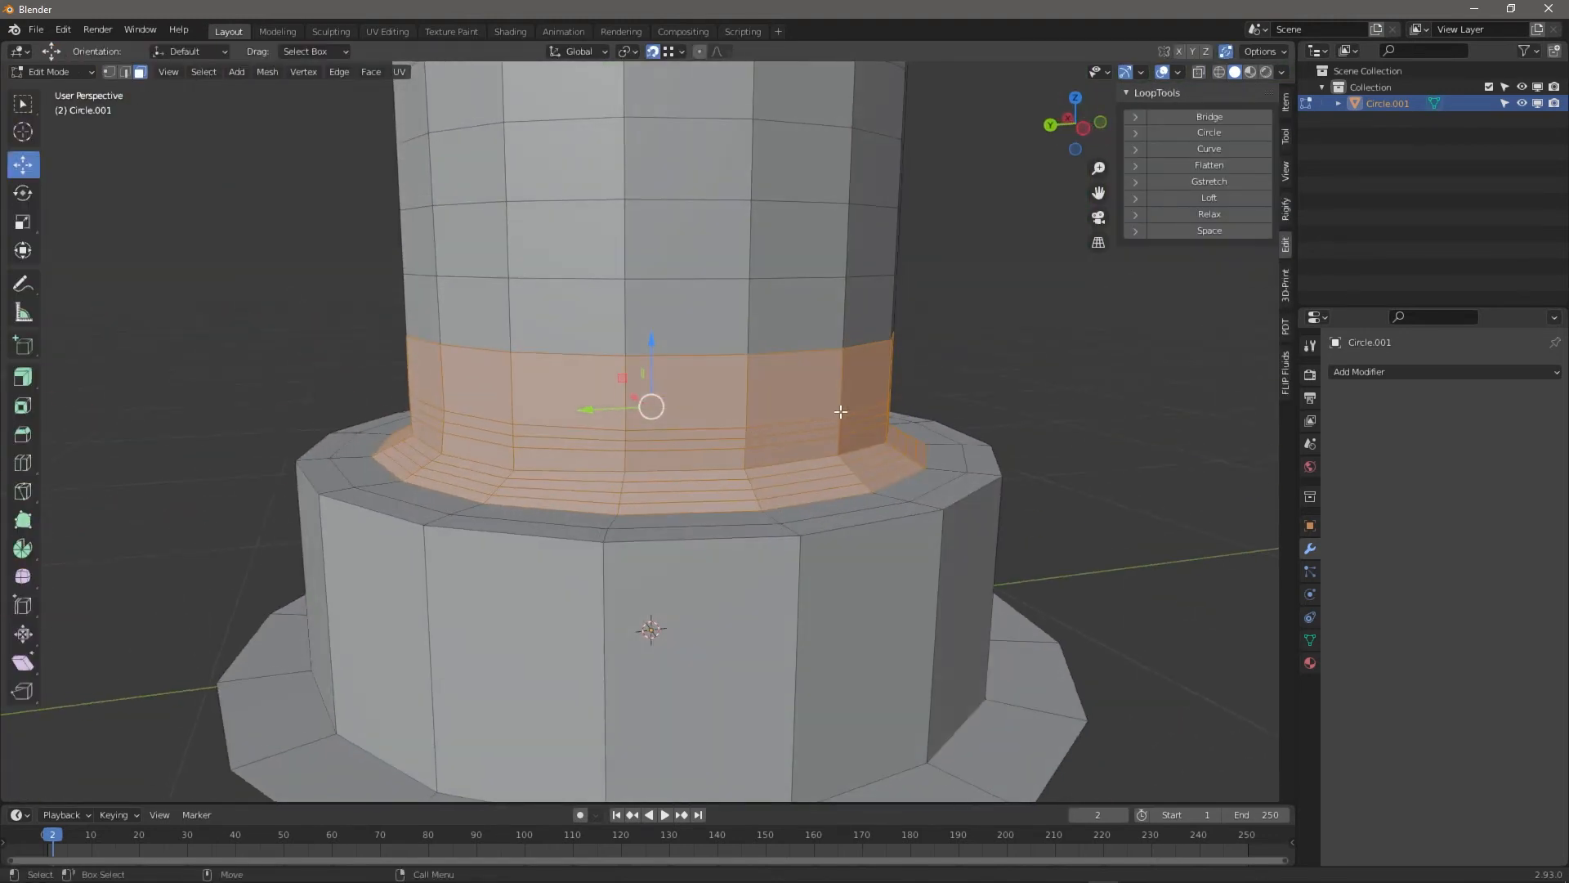
key("ctrl+z")
key("ctrl+z")
key("ctrl+z")
key("ctrl+z")
key("ctrl+z")
key("ctrl+z")
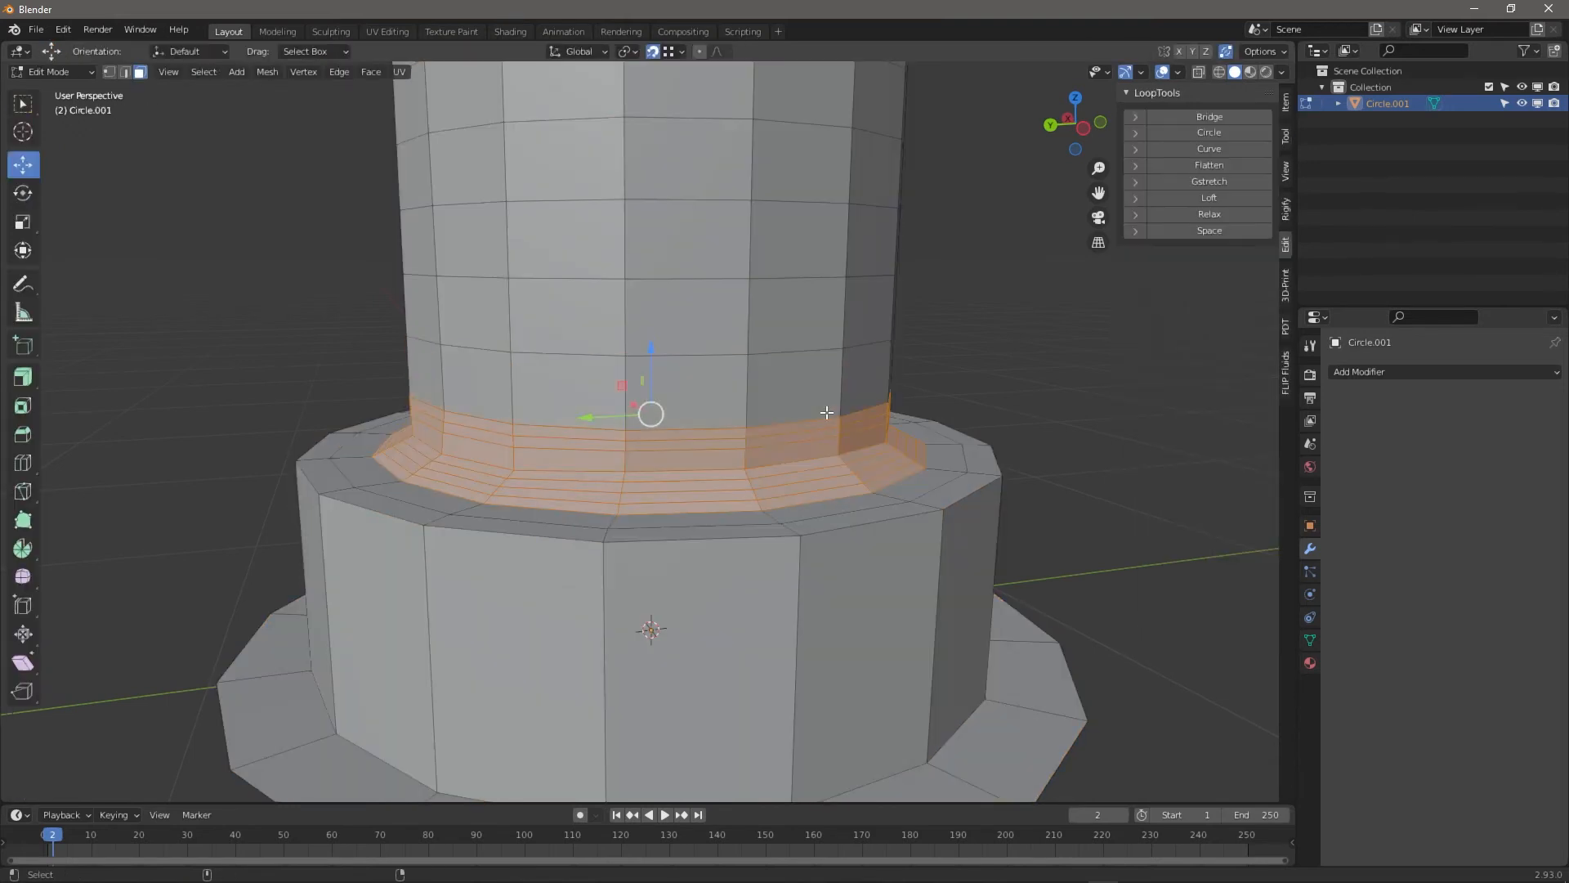
Try LoopTools Relax and Space on the selected junction rings, undoing each one
middle_click_drag(905, 420, 964, 408)
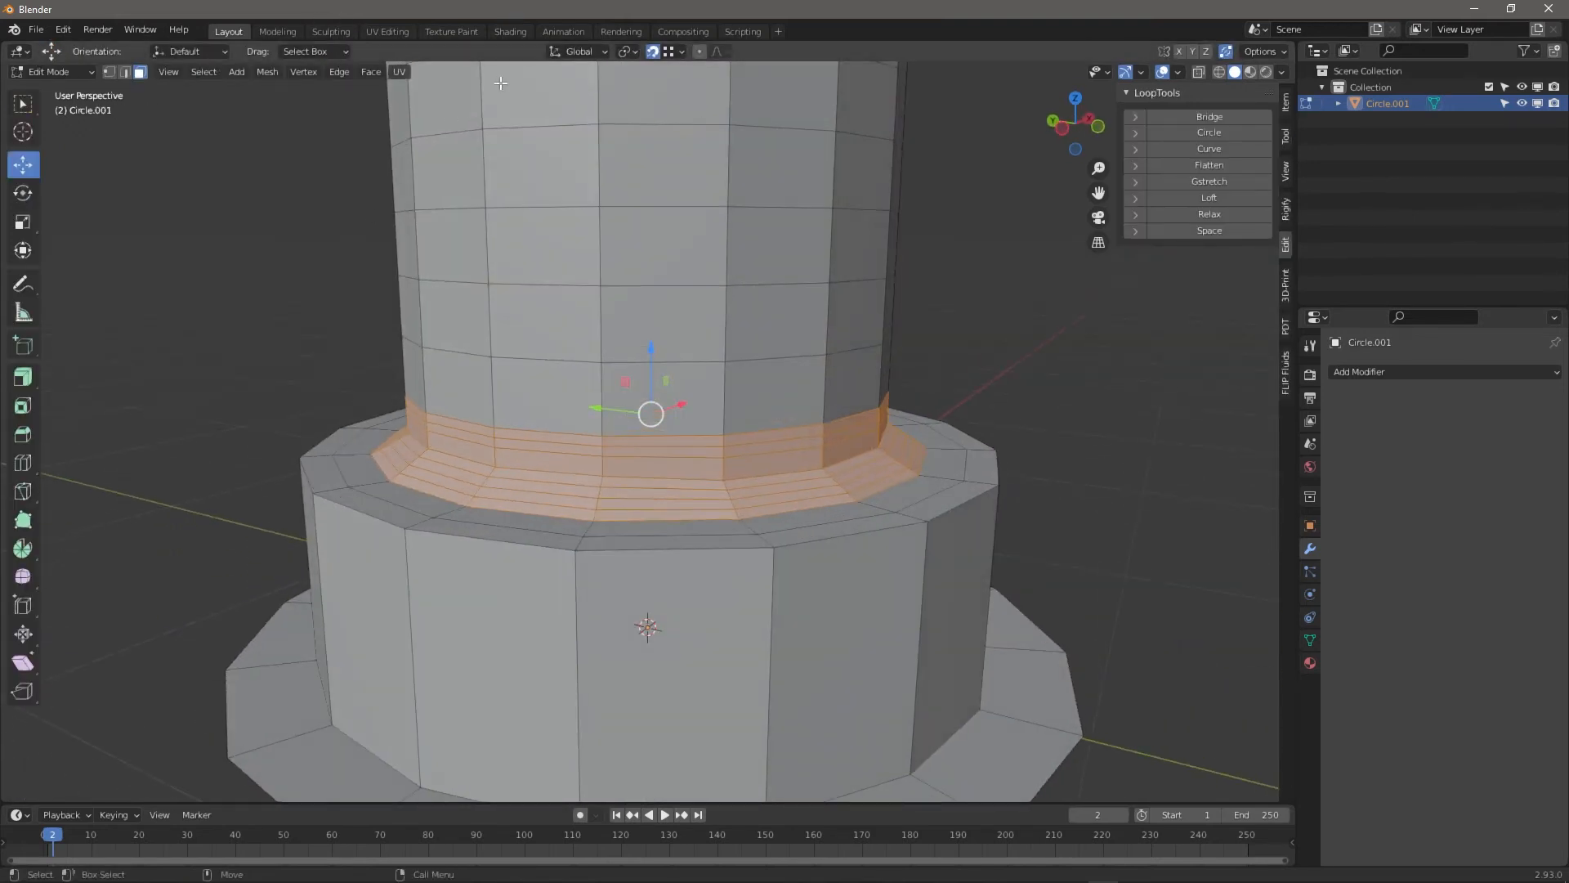
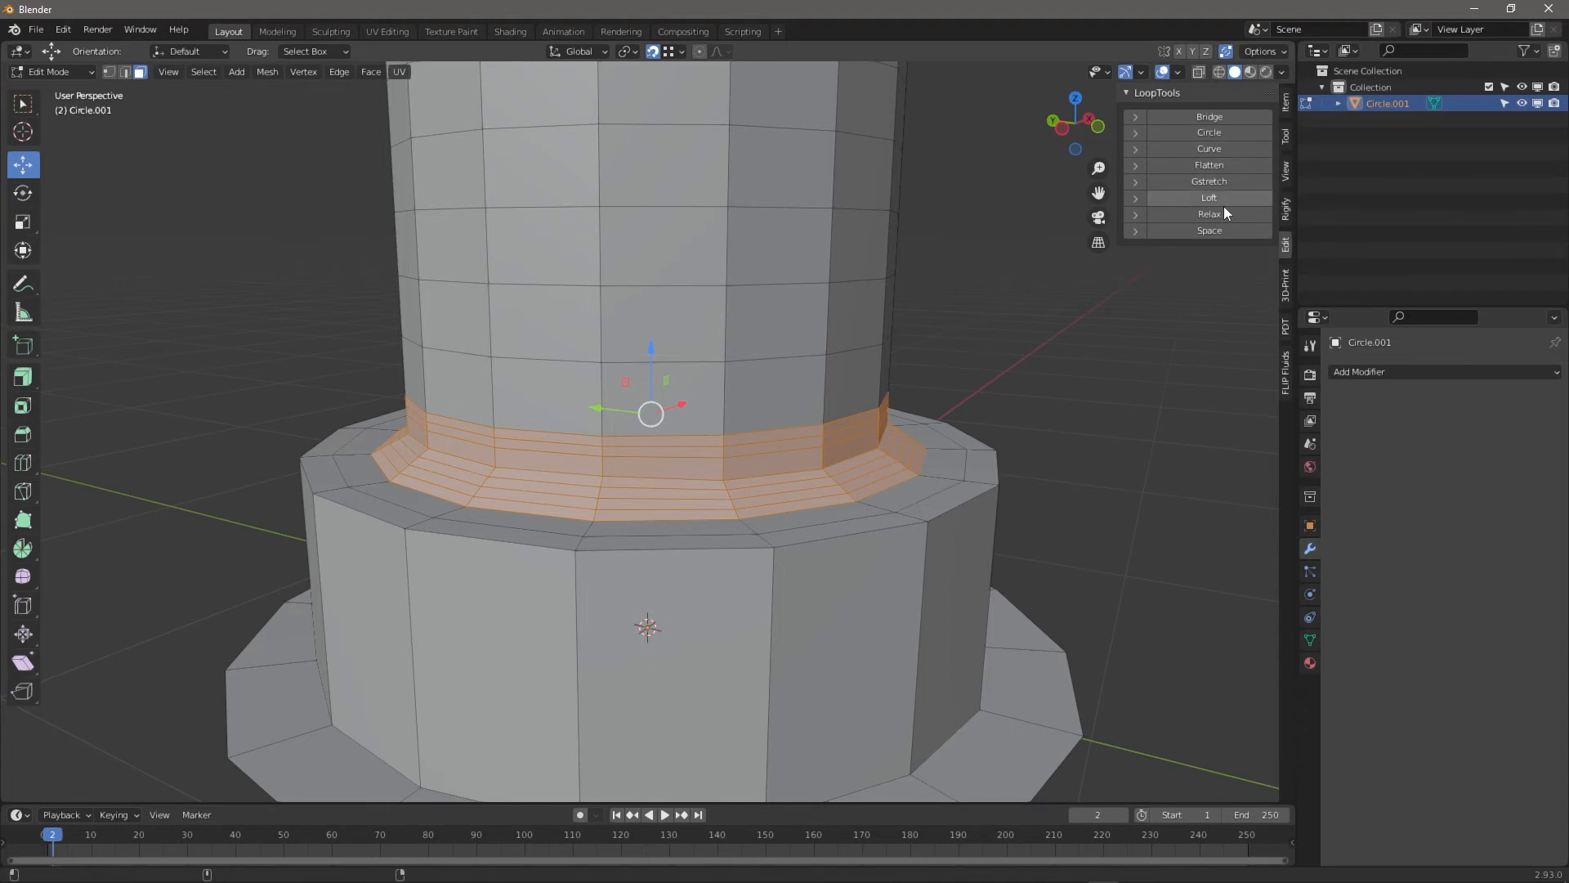
left_click(1193, 218)
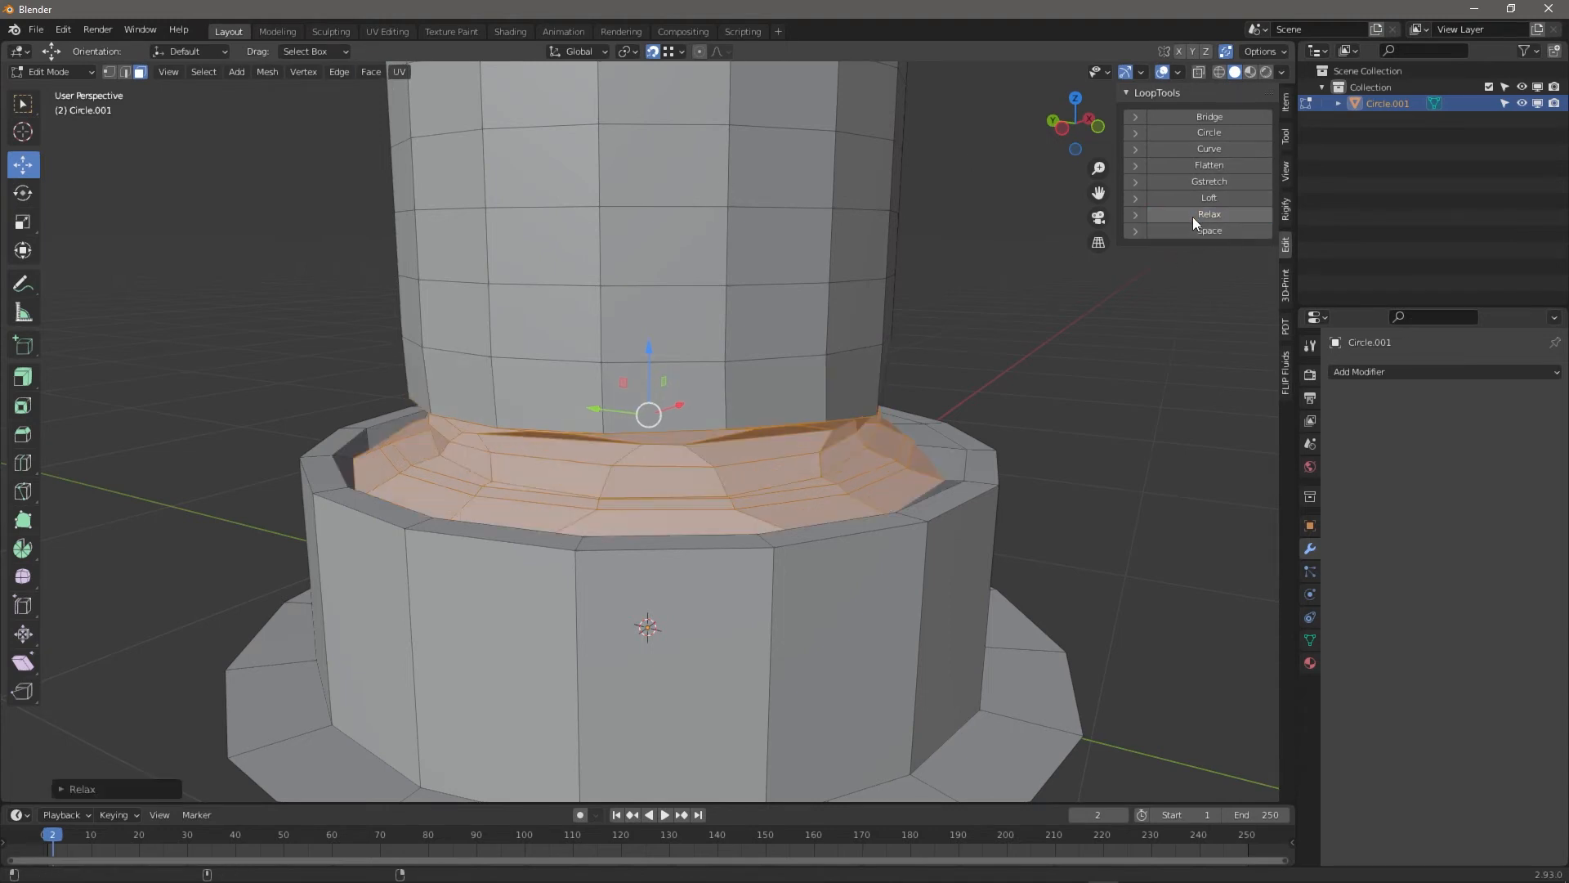
key("ctrl+z")
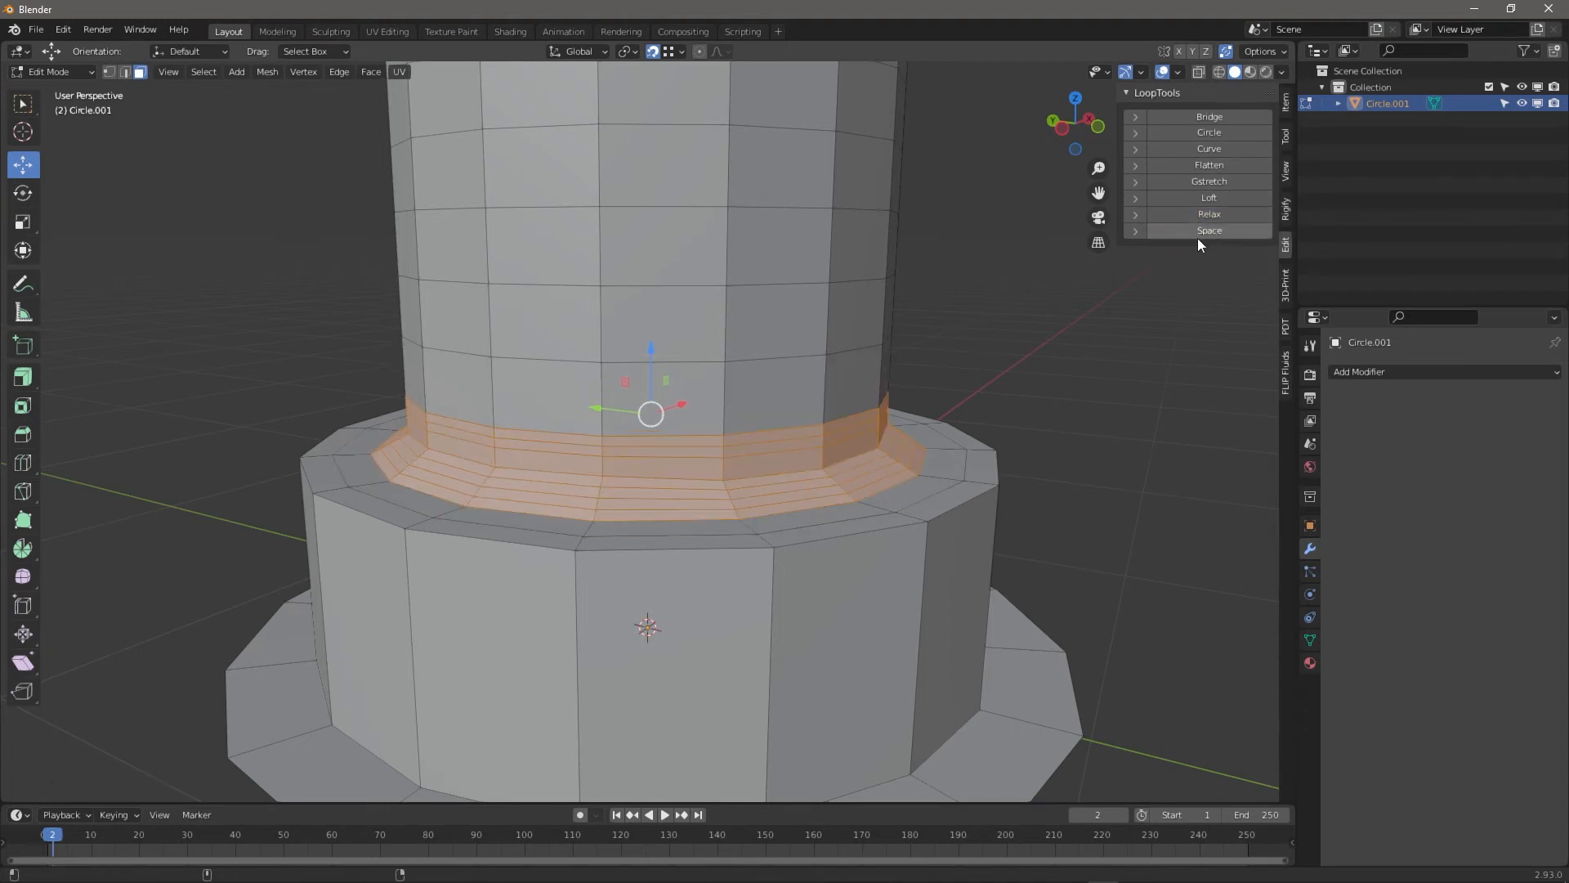
left_click(1193, 231)
key("ctrl+z")
Try LoopTools Relax once more on the junction rings from another side and undo it
middle_click_drag(809, 427, 523, 384)
left_click_drag(513, 379, 507, 382, "ctrl")
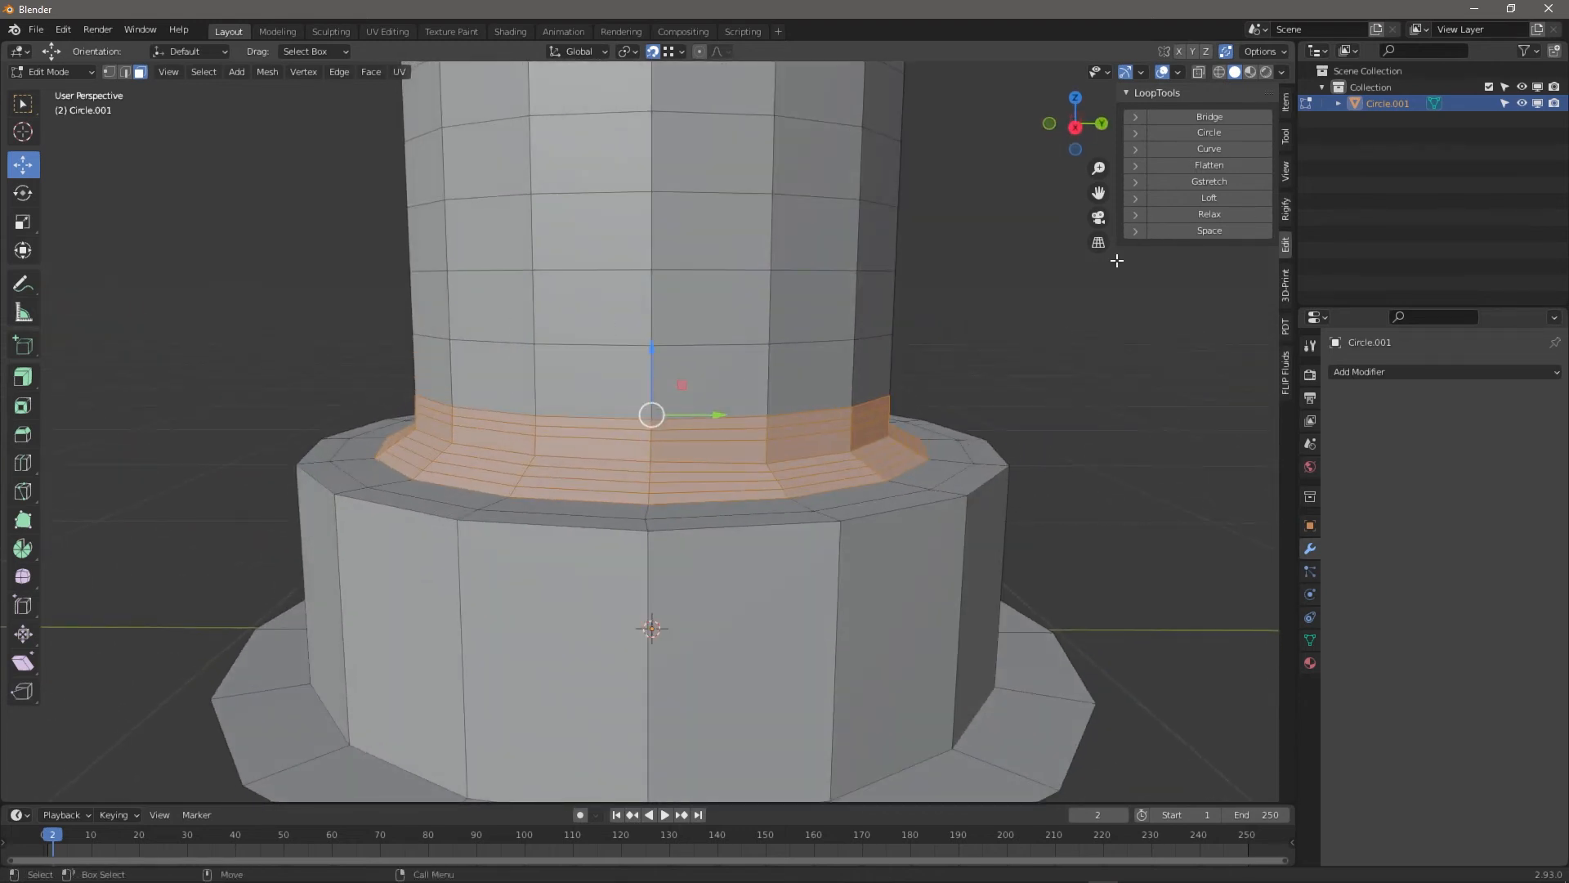
left_click(1203, 214)
key("ctrl+z")
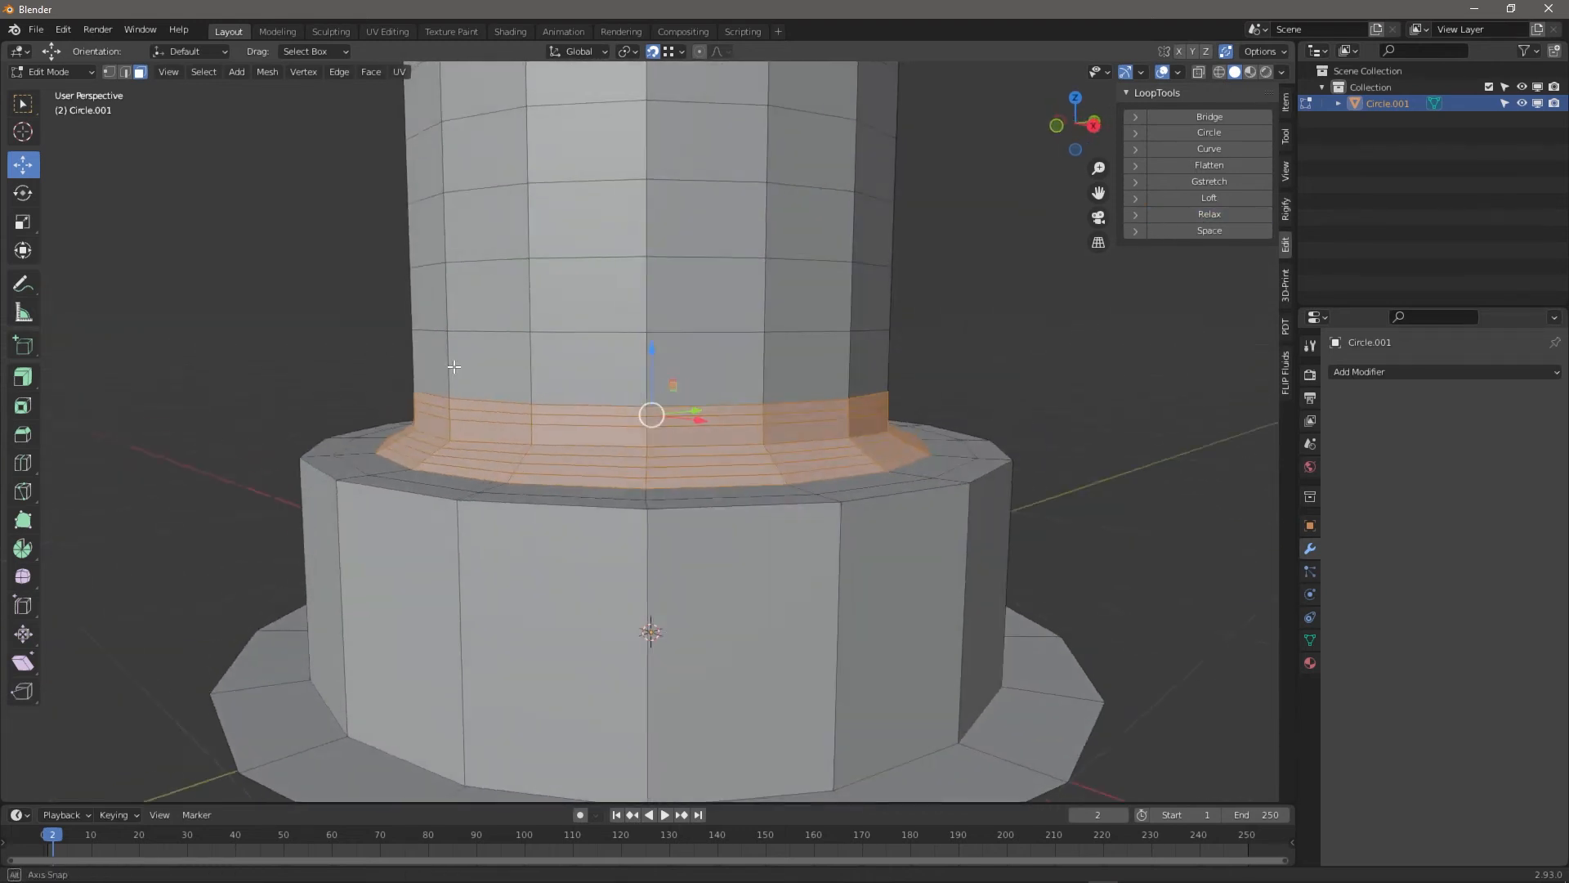
Smooth the vertices of the selected face band where the column meets the lower base
middle_click_drag(456, 364, 654, 526)
scroll(655, 525, "up", 3)
scroll(654, 525, "down", 4)
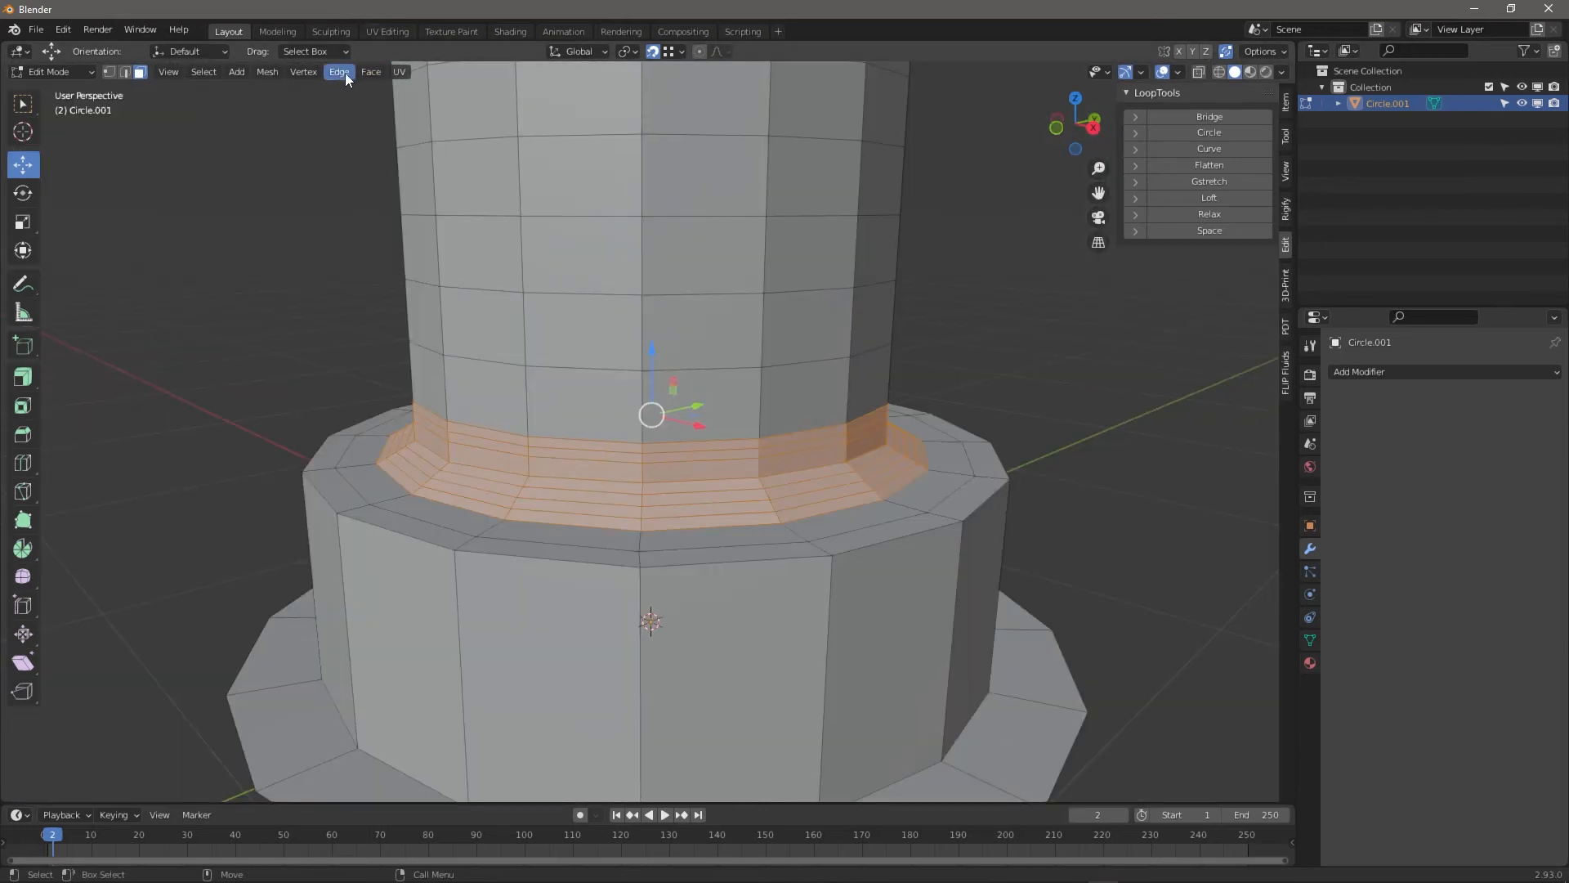
left_click(304, 71)
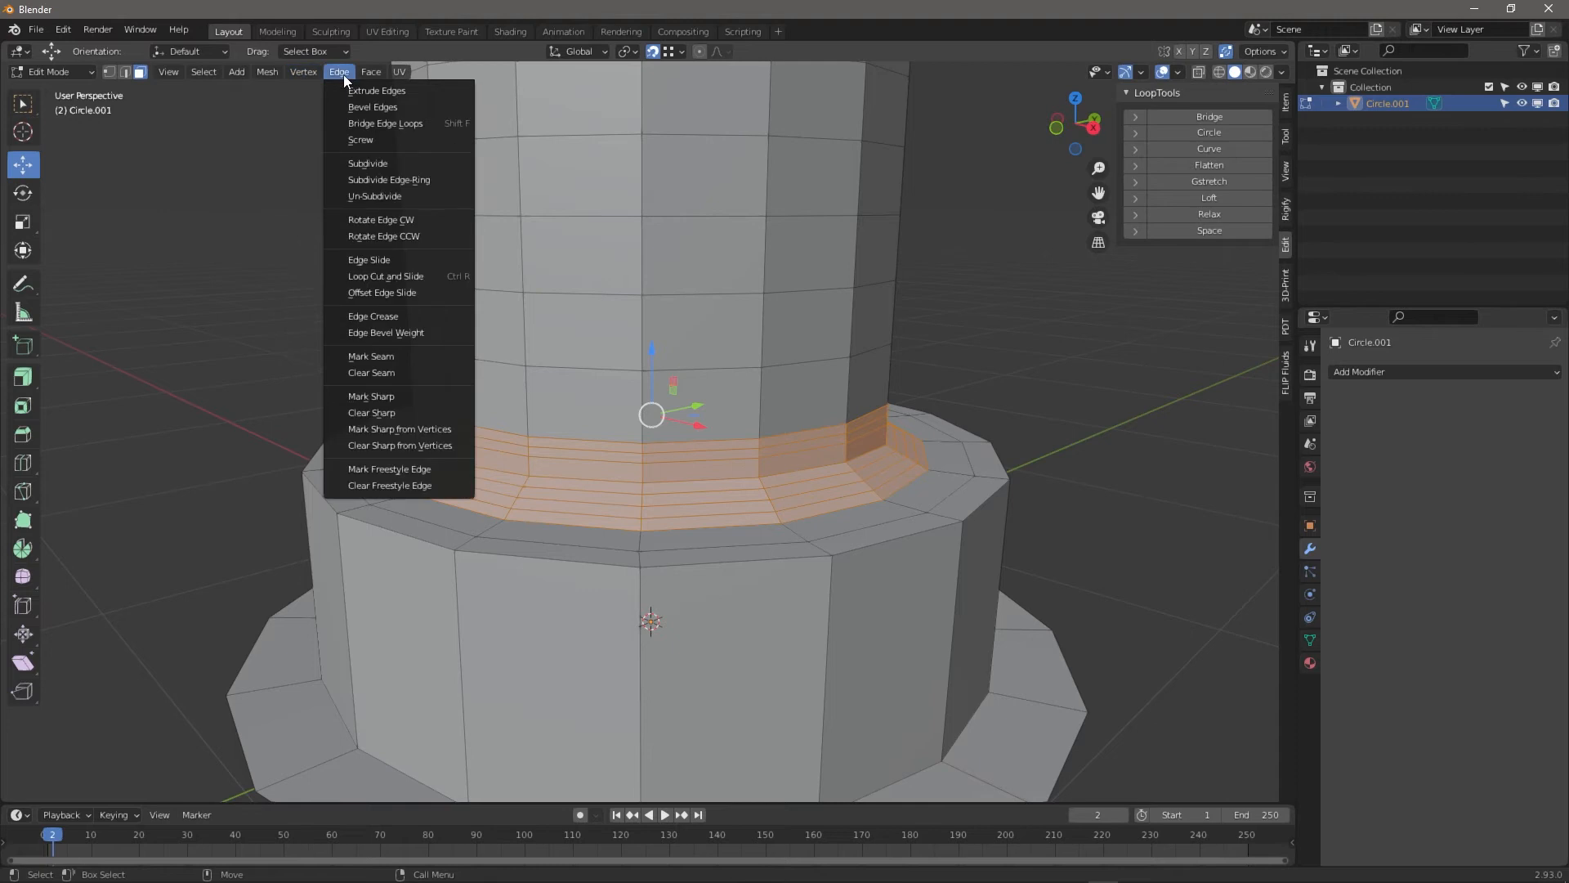
mouse_move(353, 72)
mouse_move(304, 71)
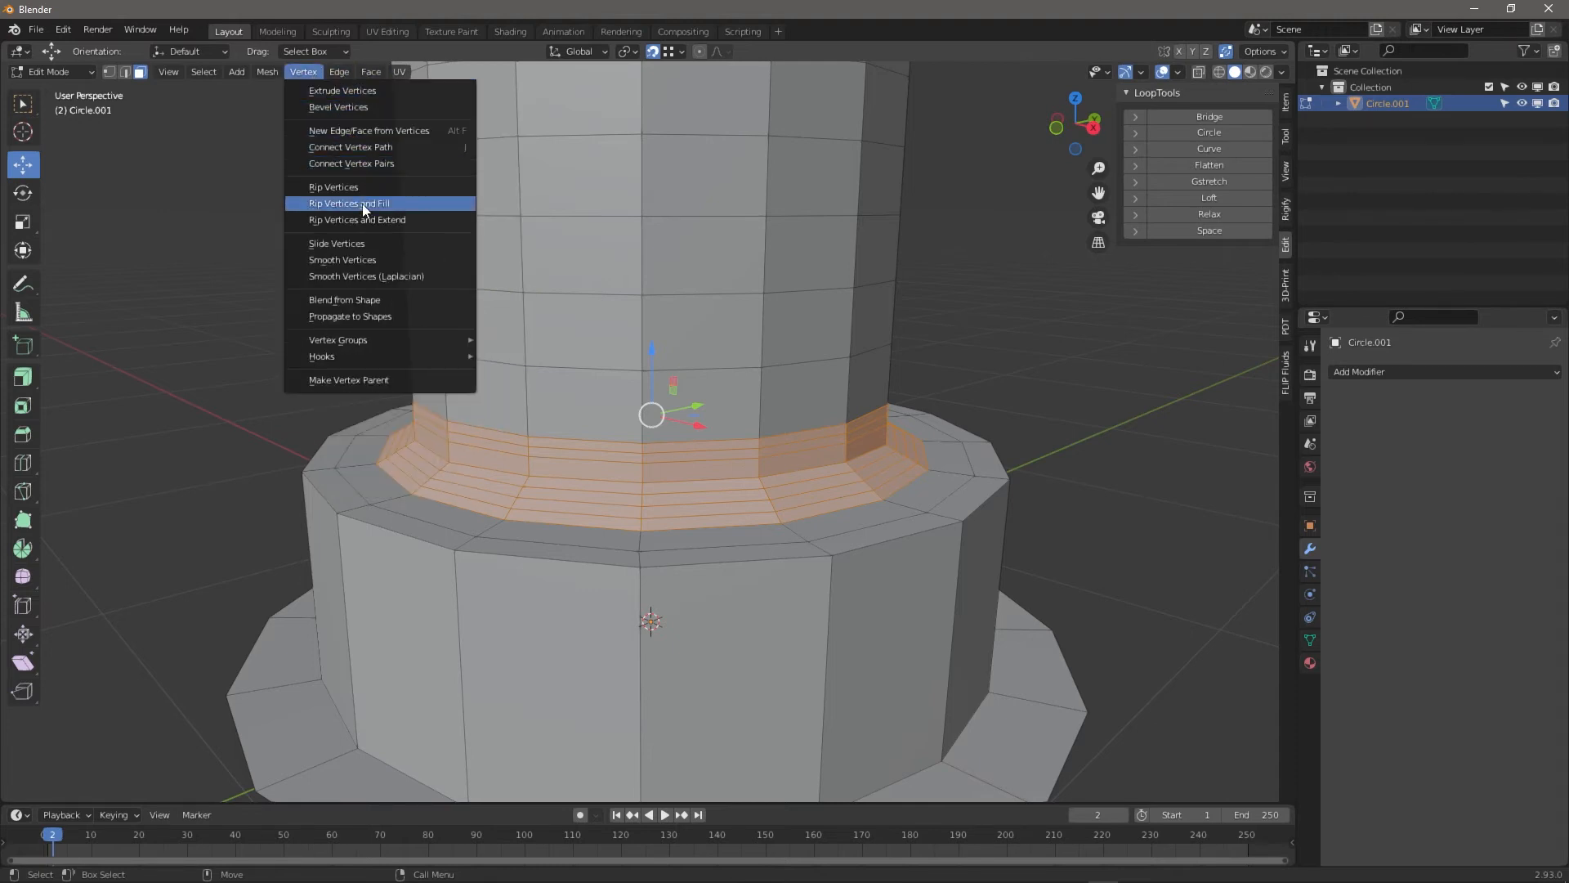
left_click(394, 261)
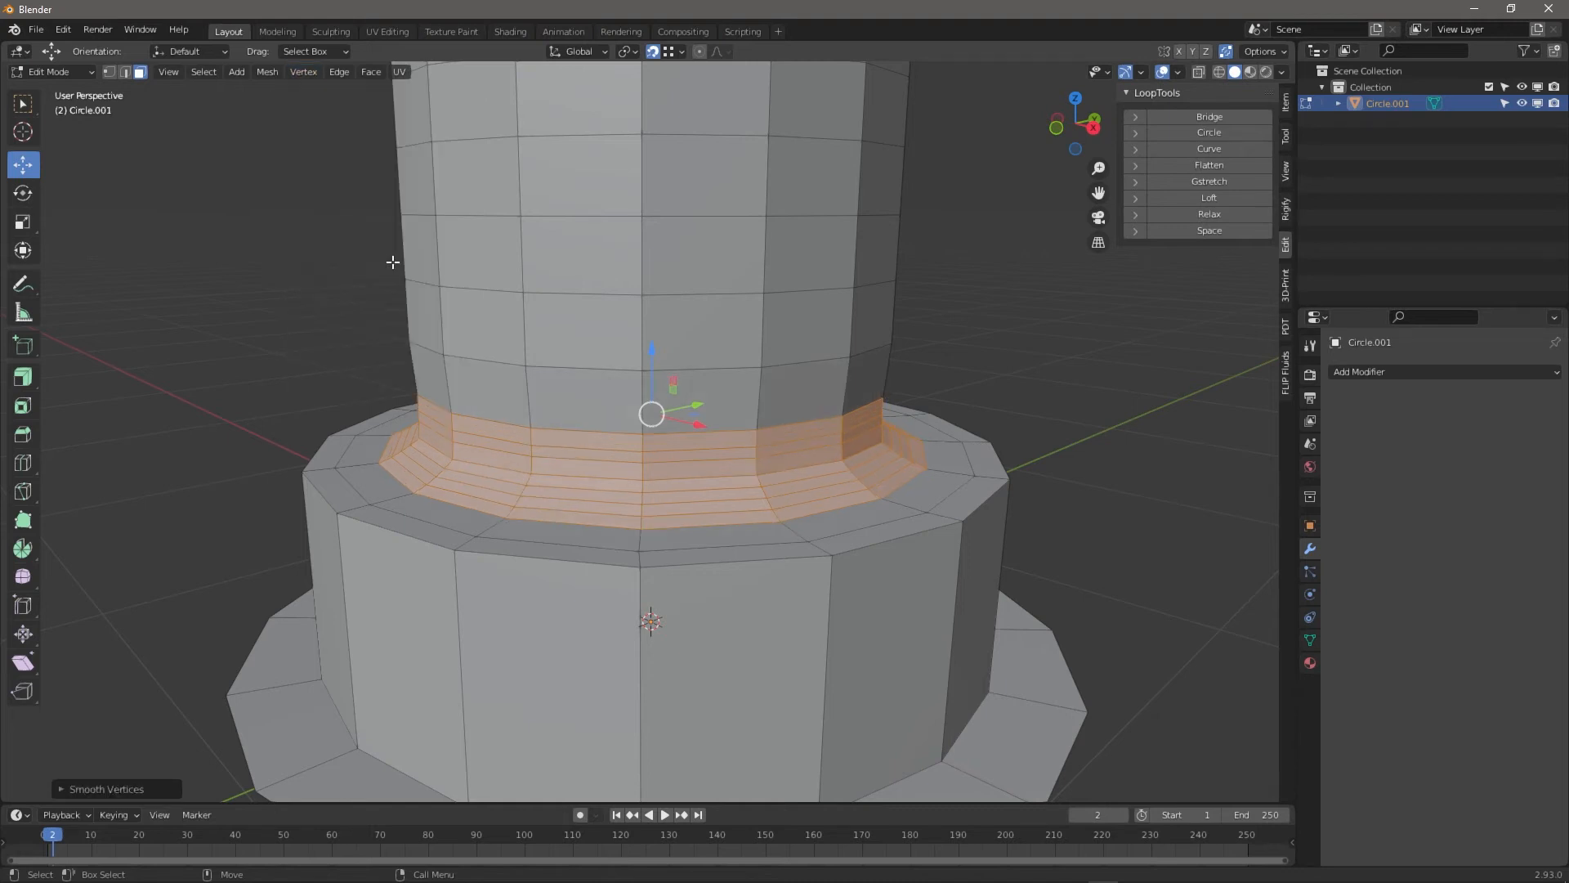
In edge select mode, pick an edge on the band around the column's foot and move it 3 m along X
middle_click_drag(393, 256, 868, 433)
scroll(849, 437, "up", 7)
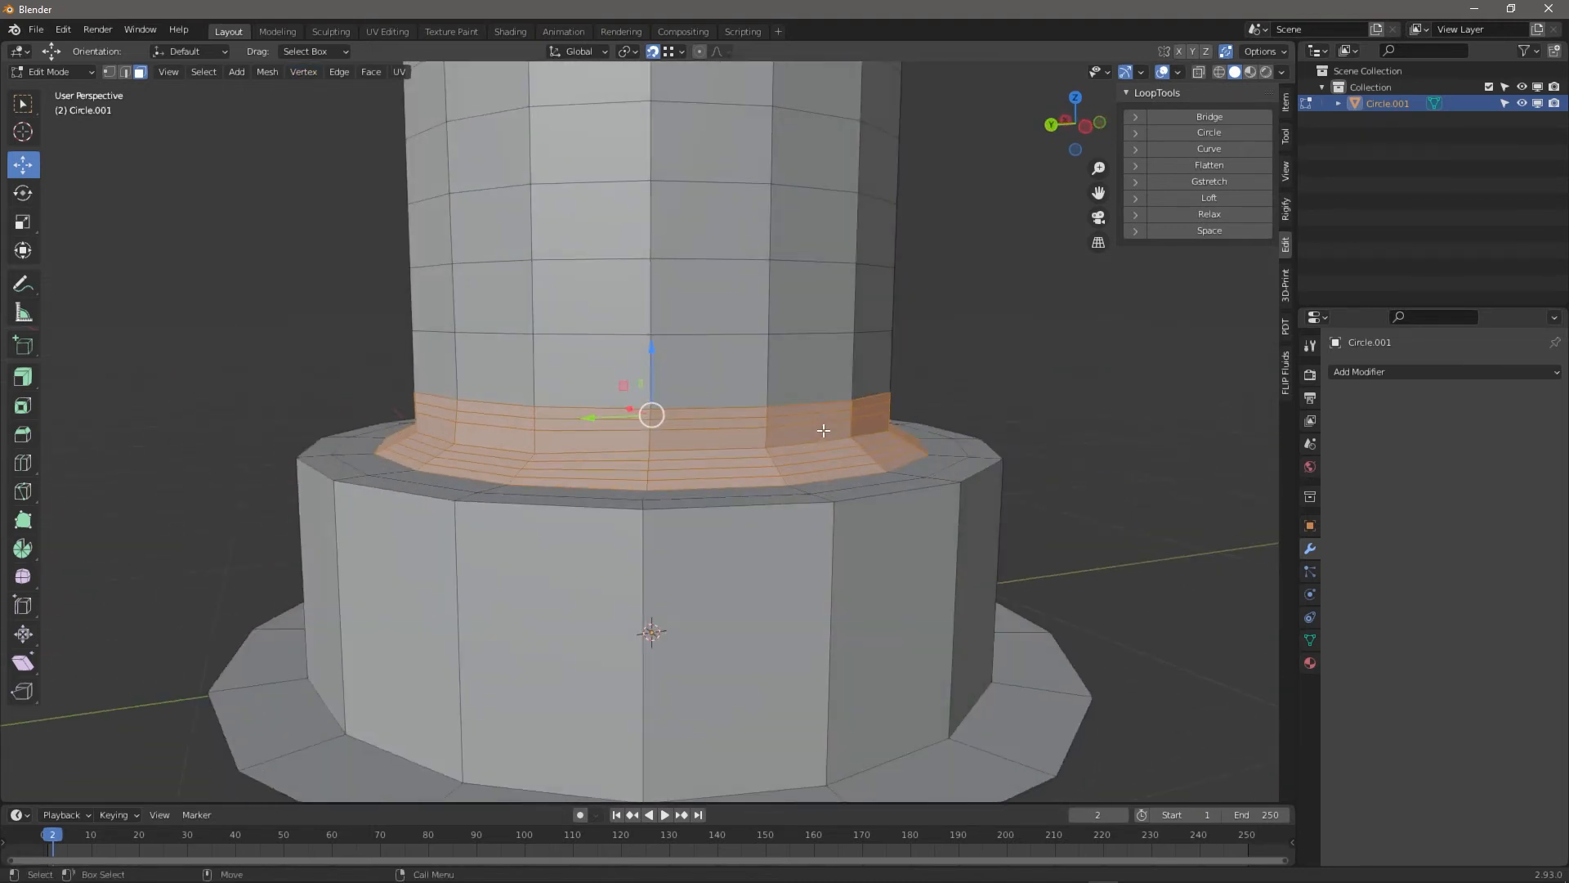
scroll(834, 441, "down", 4)
scroll(829, 437, "down", 4)
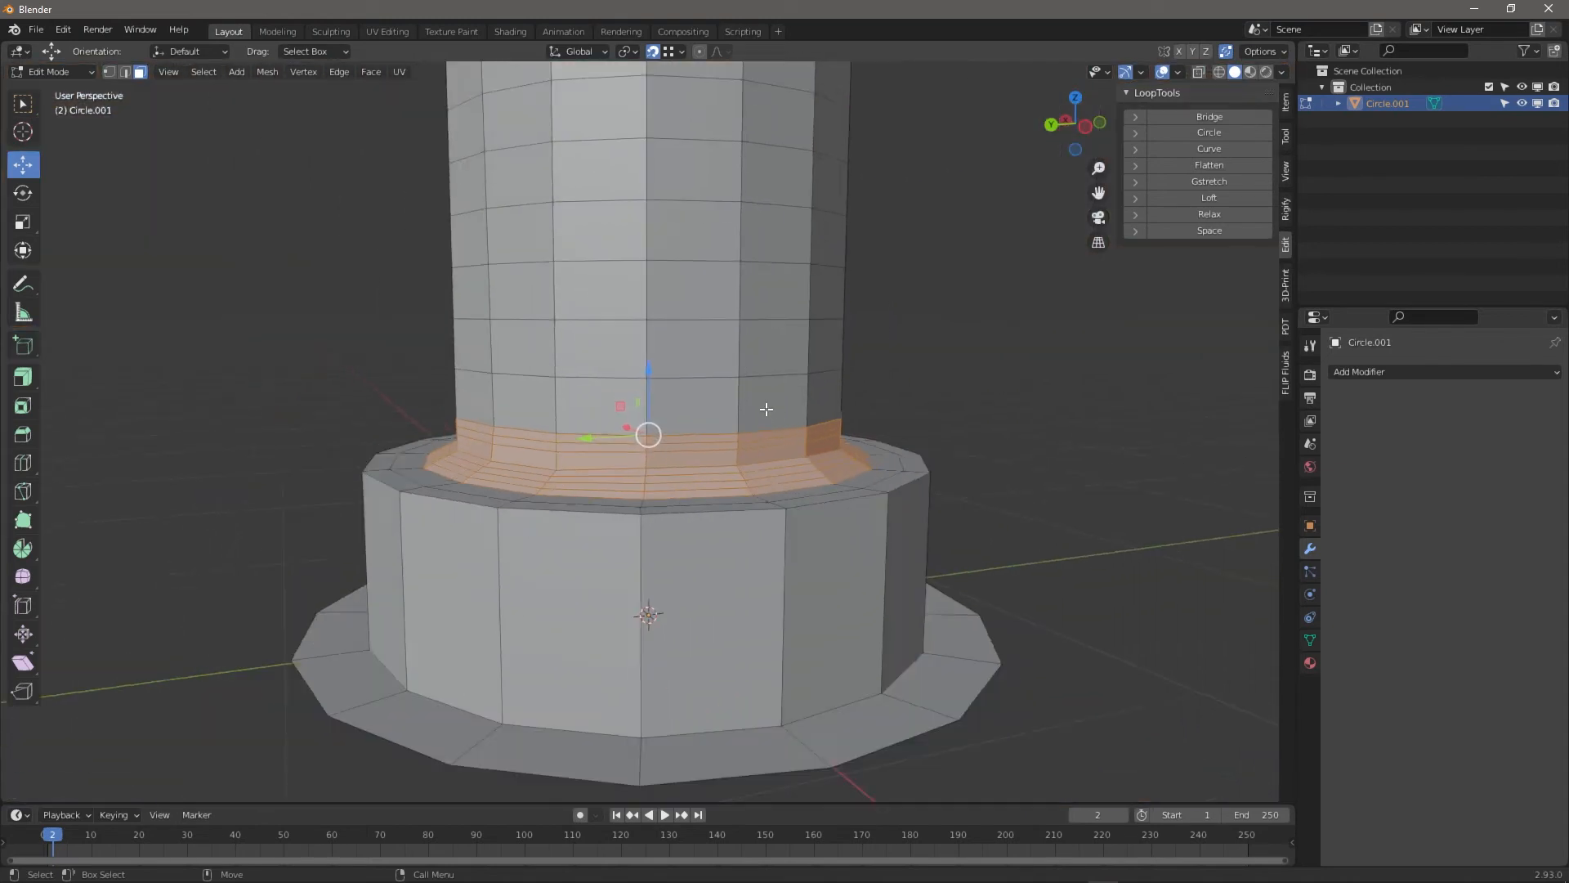
scroll(770, 414, "up", 6)
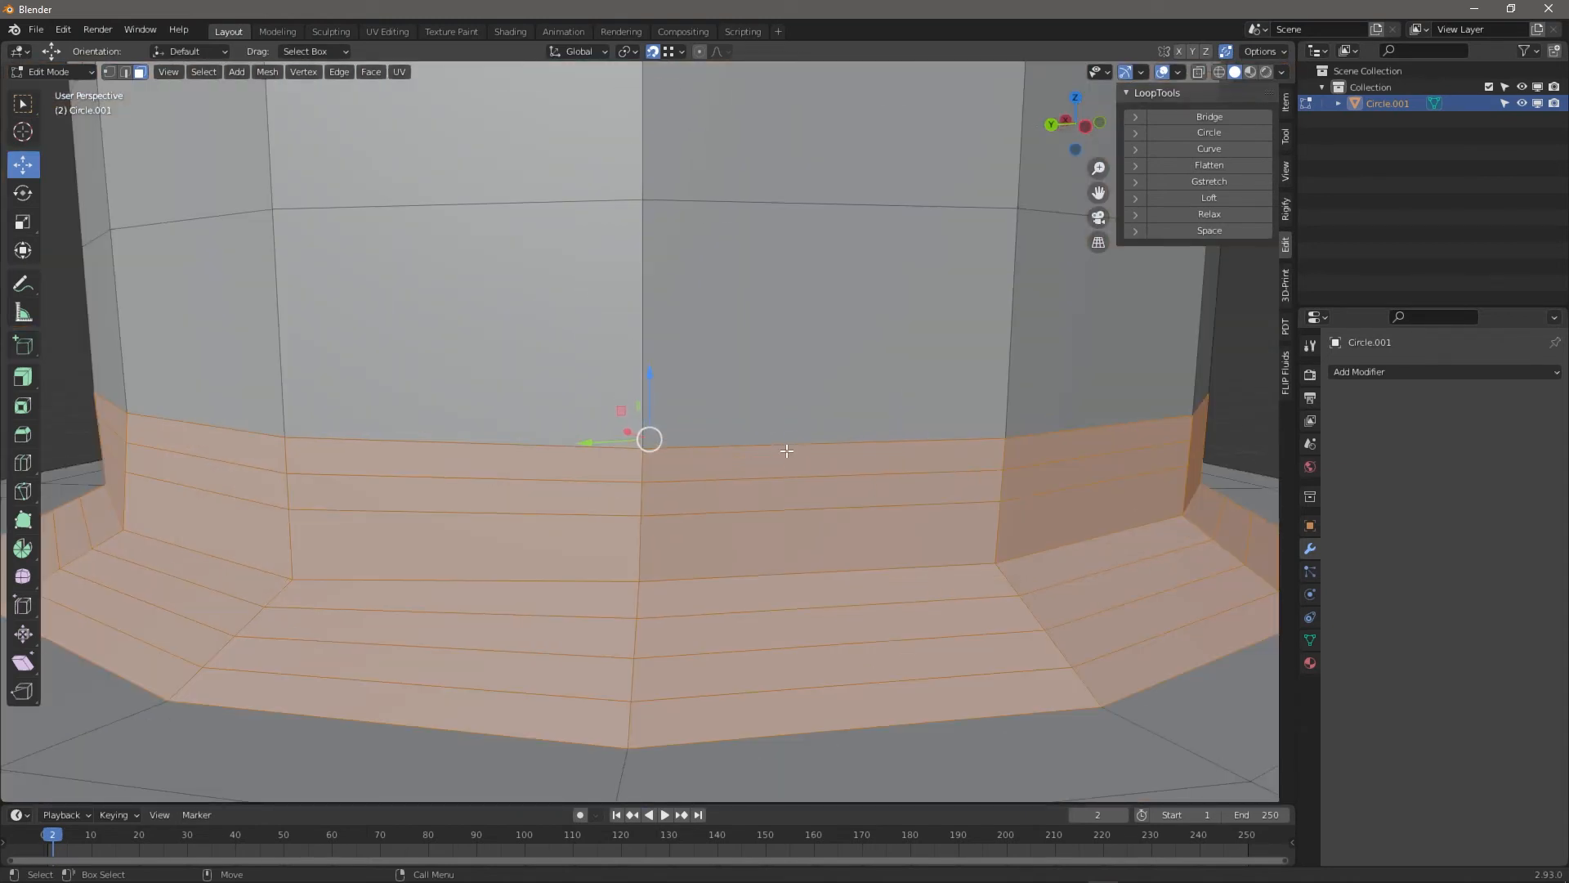
key("2")
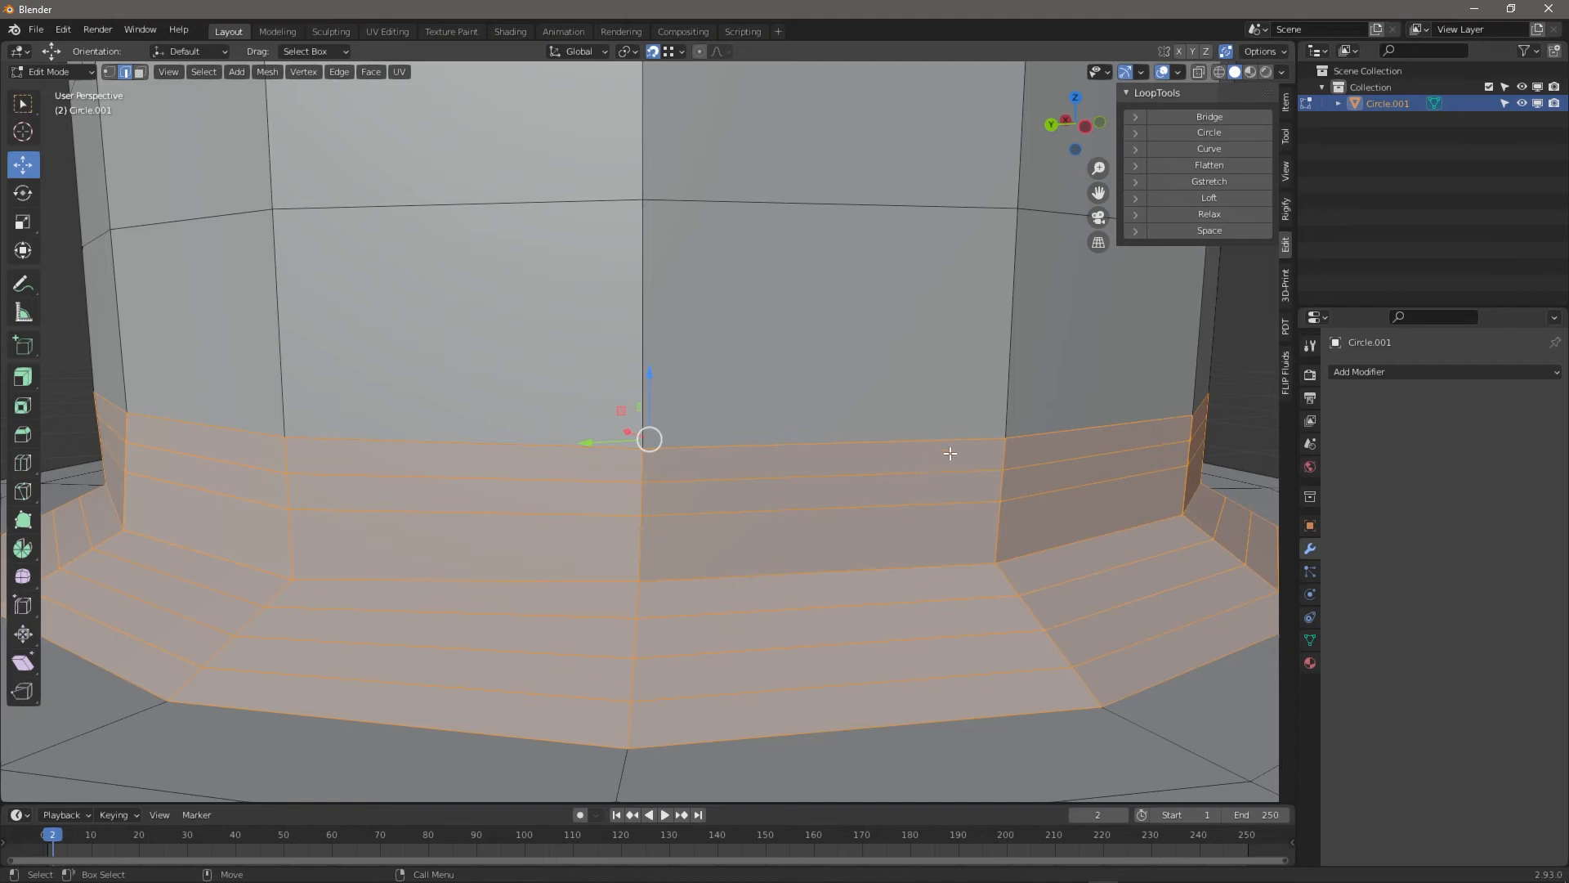
mouse_move(949, 453)
middle_mouse_down()
mouse_move(1002, 456)
mouse_move(975, 450)
middle_mouse_up()
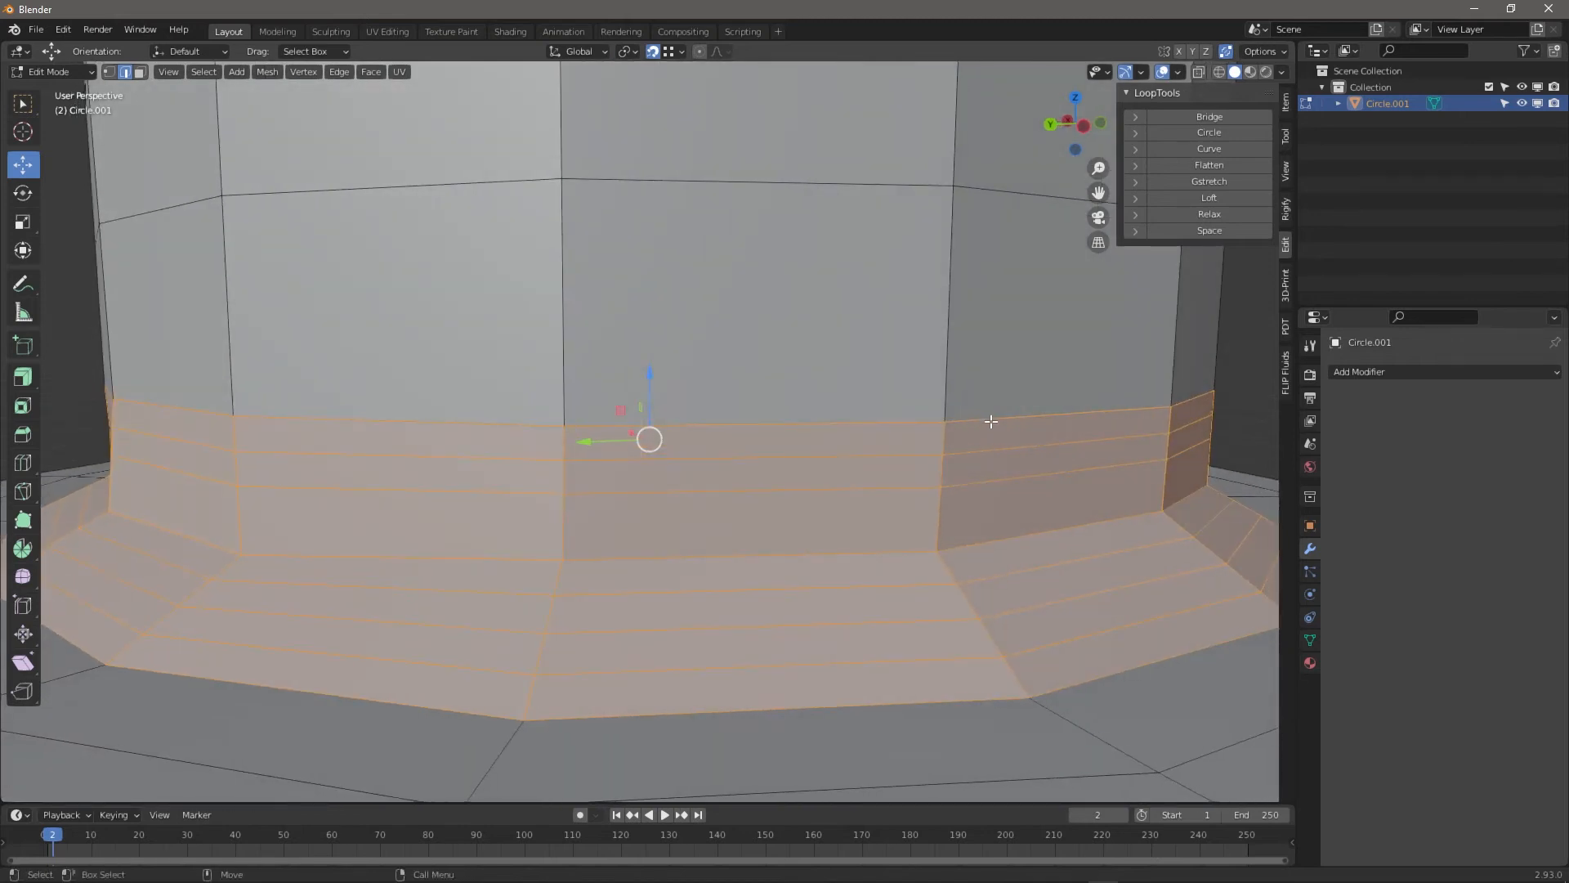
left_click(984, 449)
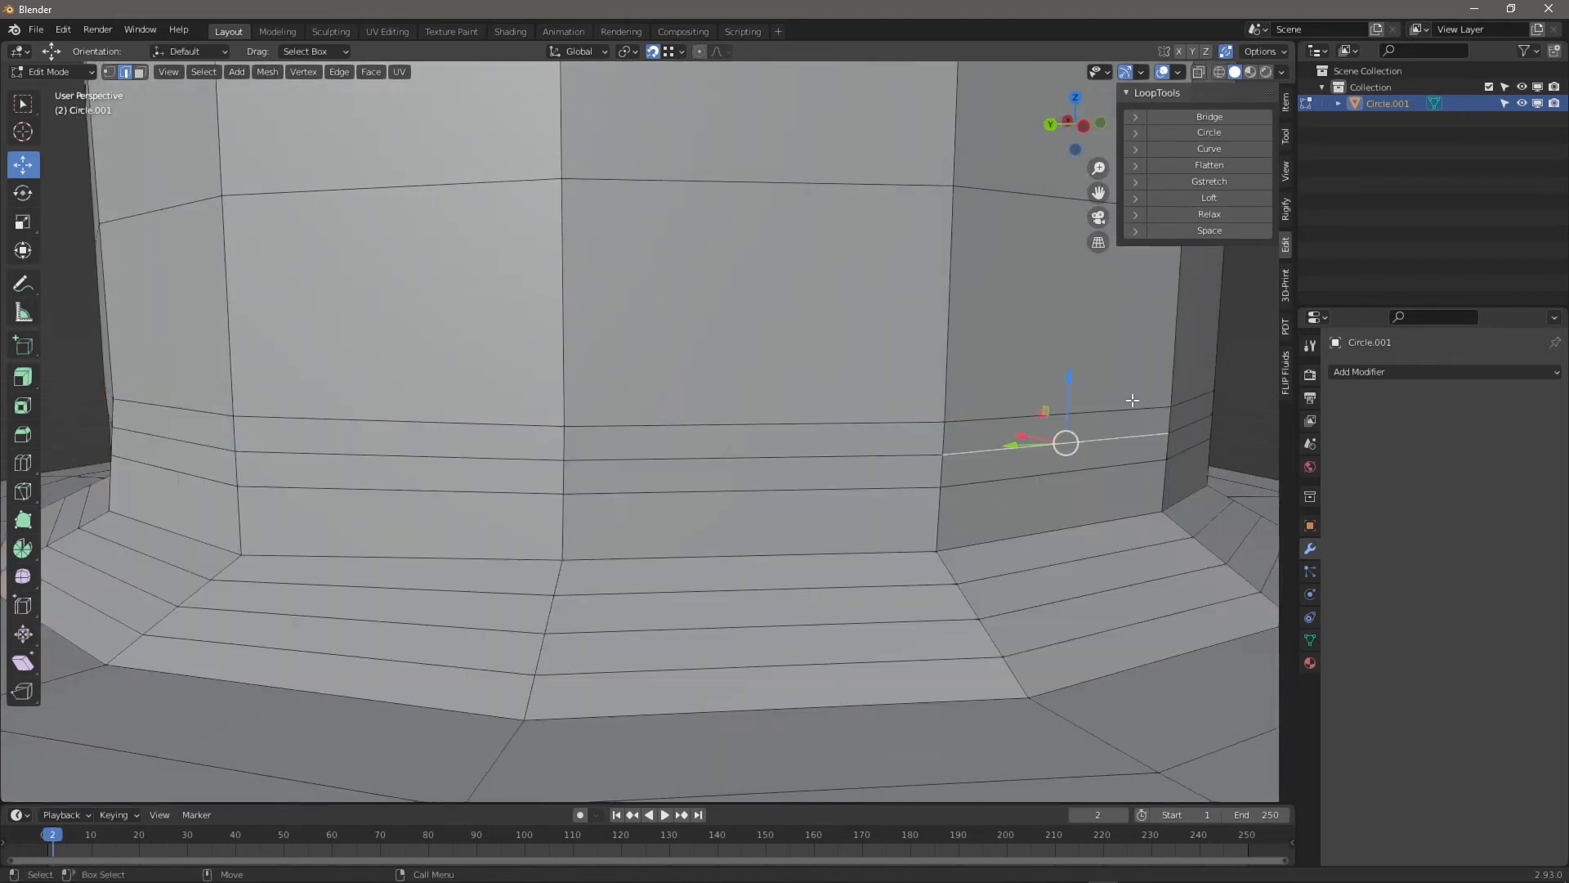
key("g")
key("3")
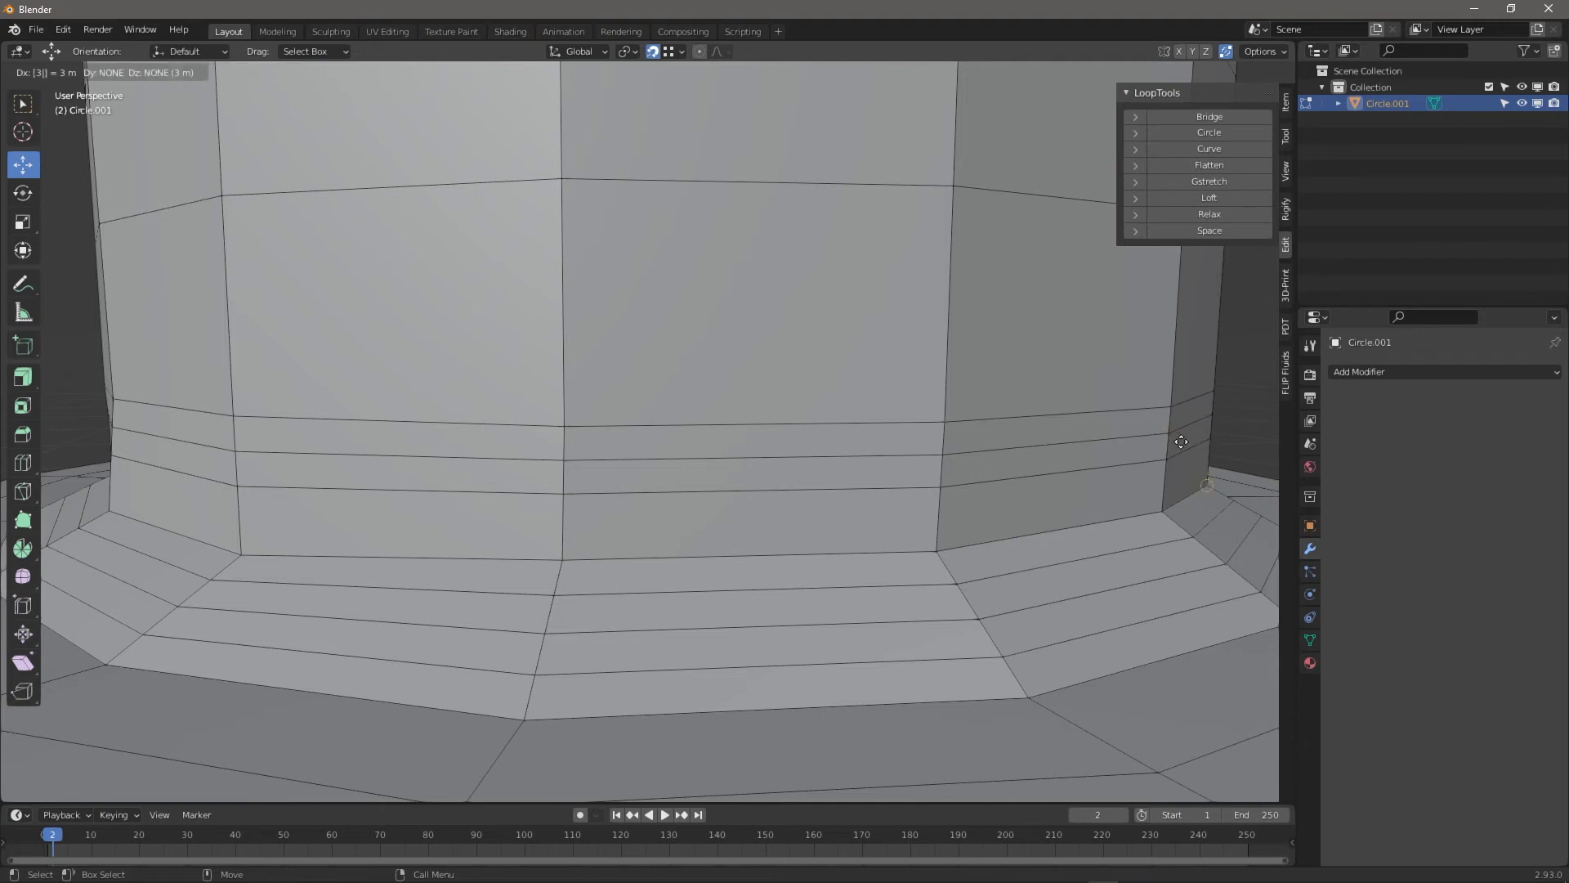
key("Return")
left_click(1164, 447, "alt")
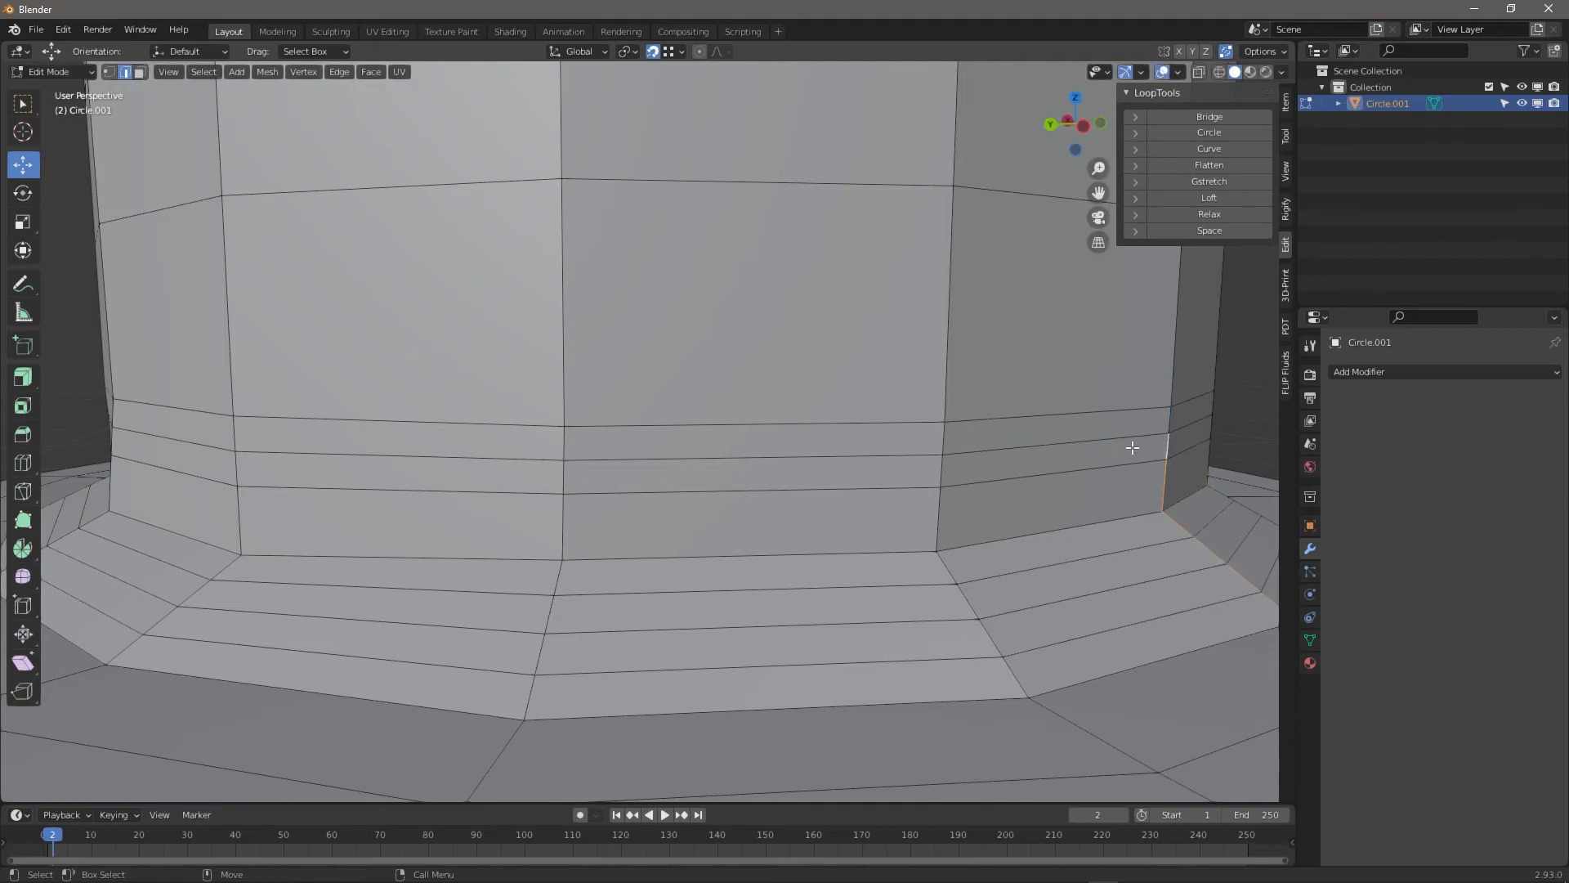
Select the inner face loops of the flared band, leaving out its uppermost and outermost loops, and smooth their vertices
key("3")
left_click(1161, 448, "alt")
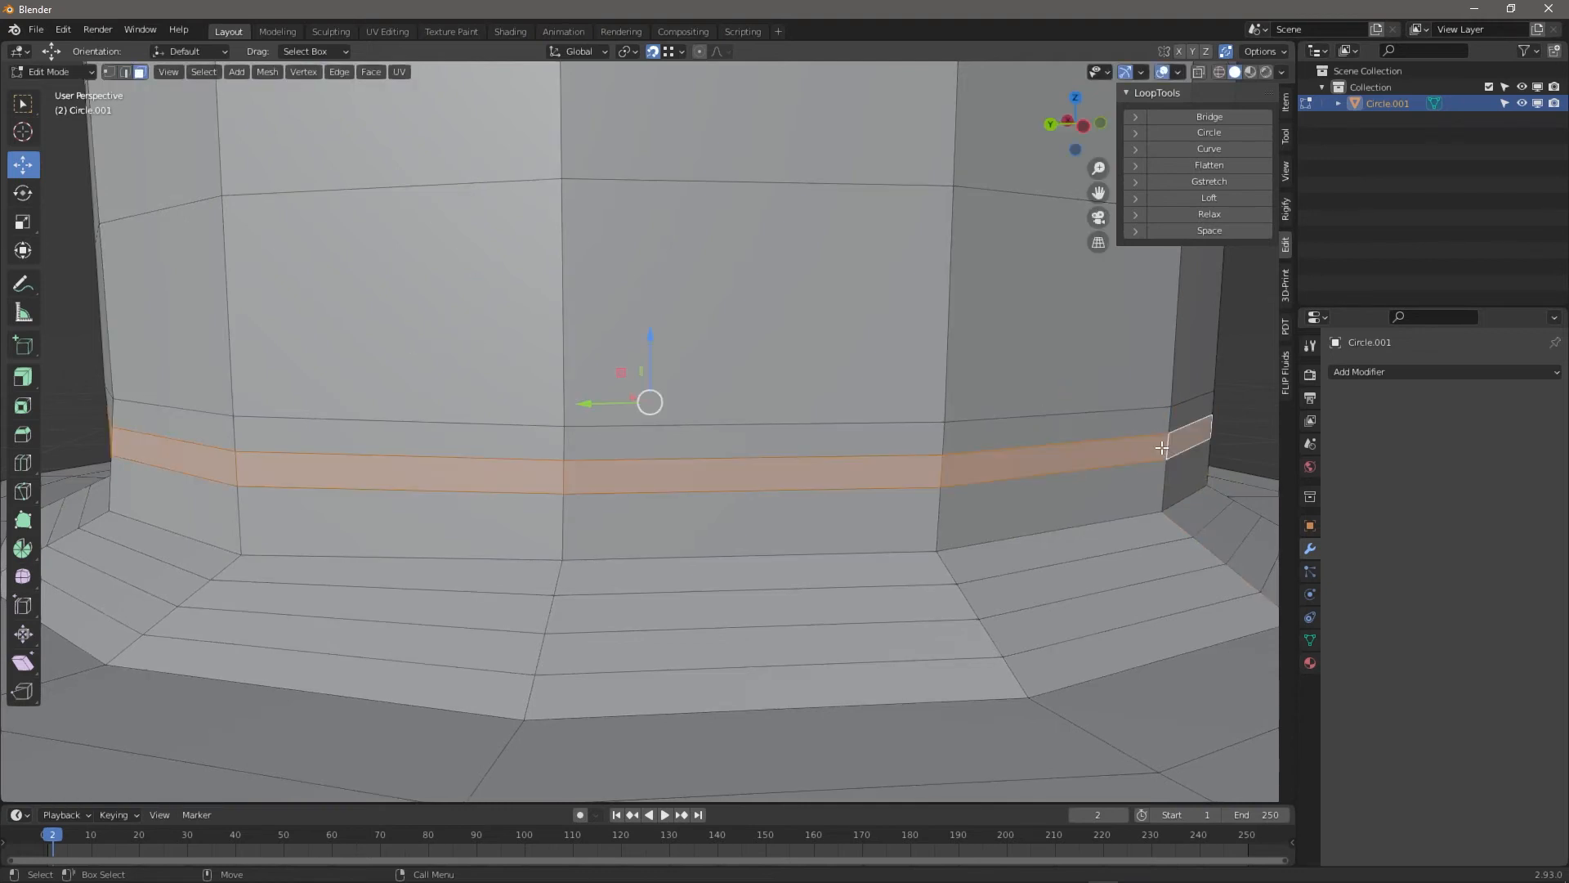
left_click(1161, 490, "alt+shift")
left_click(1175, 522, "alt+shift")
left_click(1199, 550, "alt+shift")
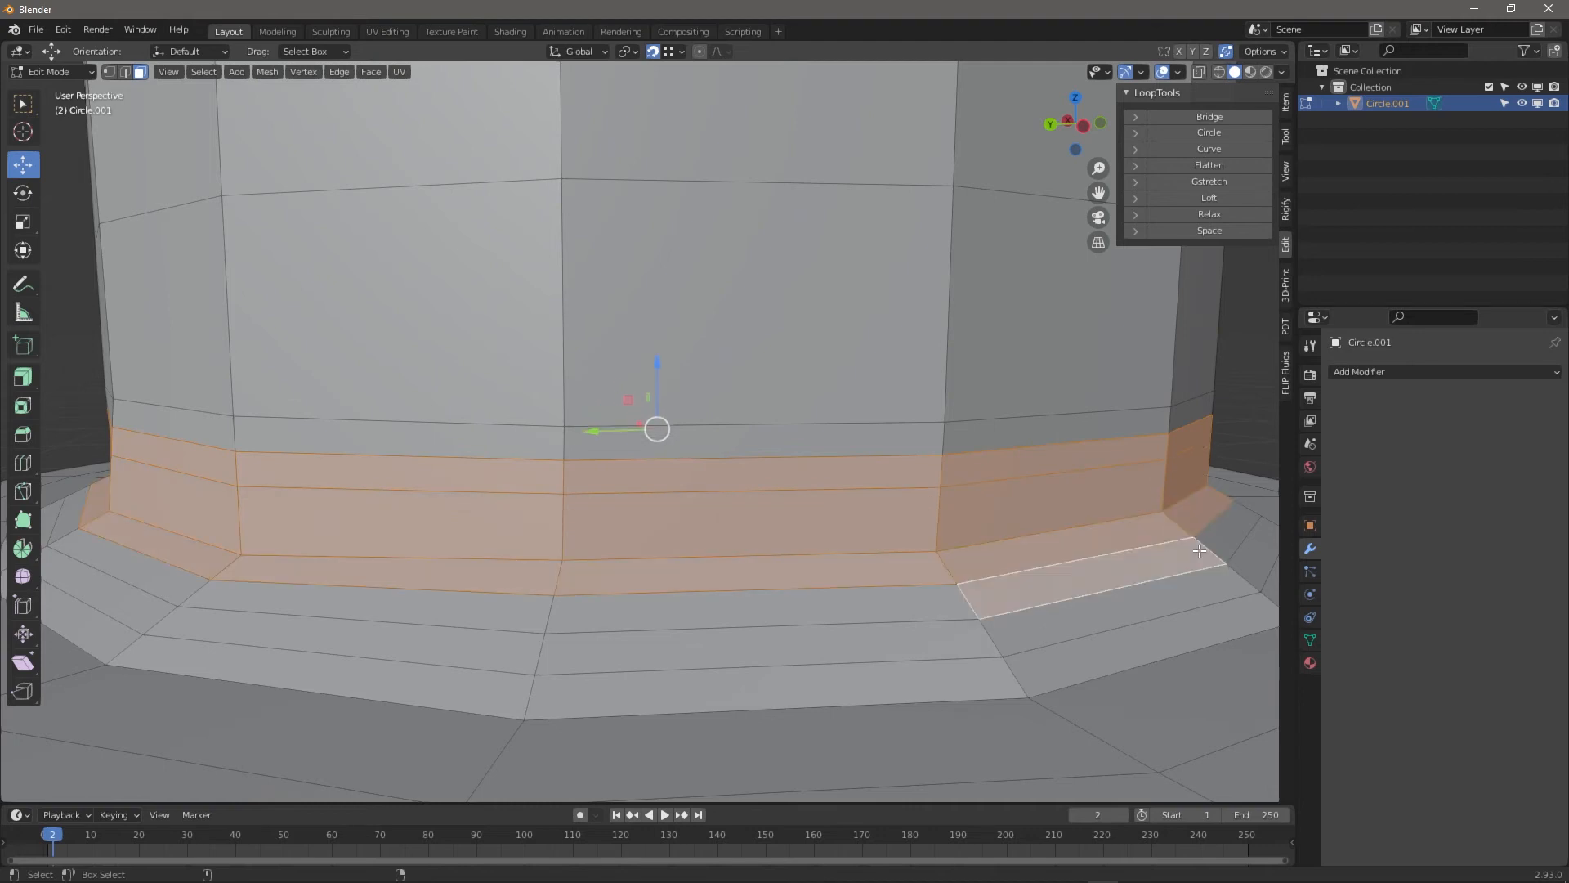
left_click(1234, 581, "alt+shift")
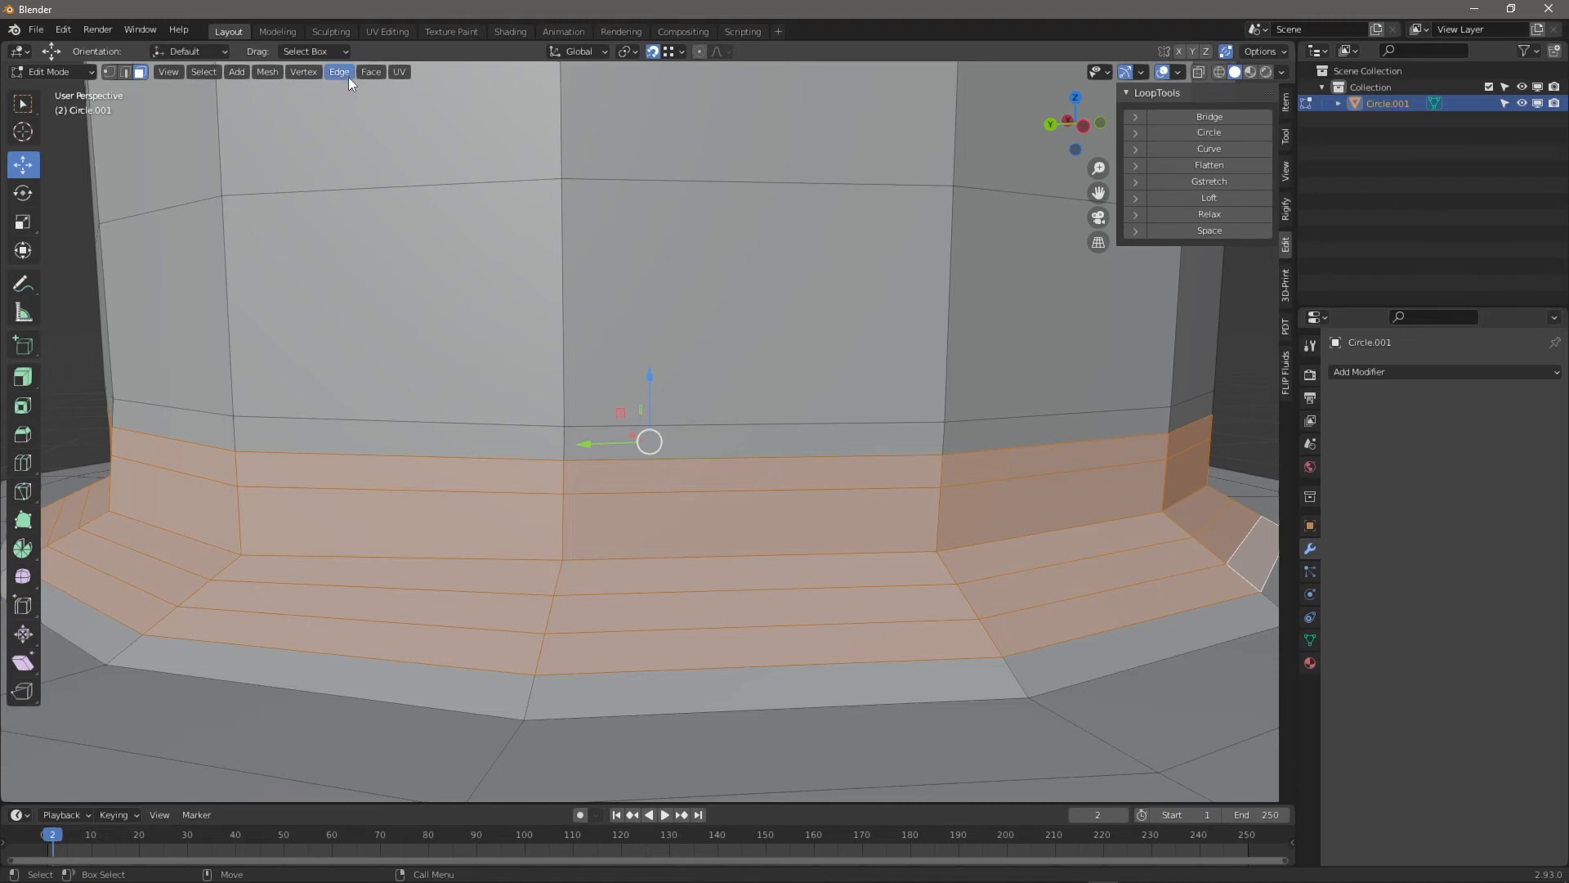
left_click(304, 72)
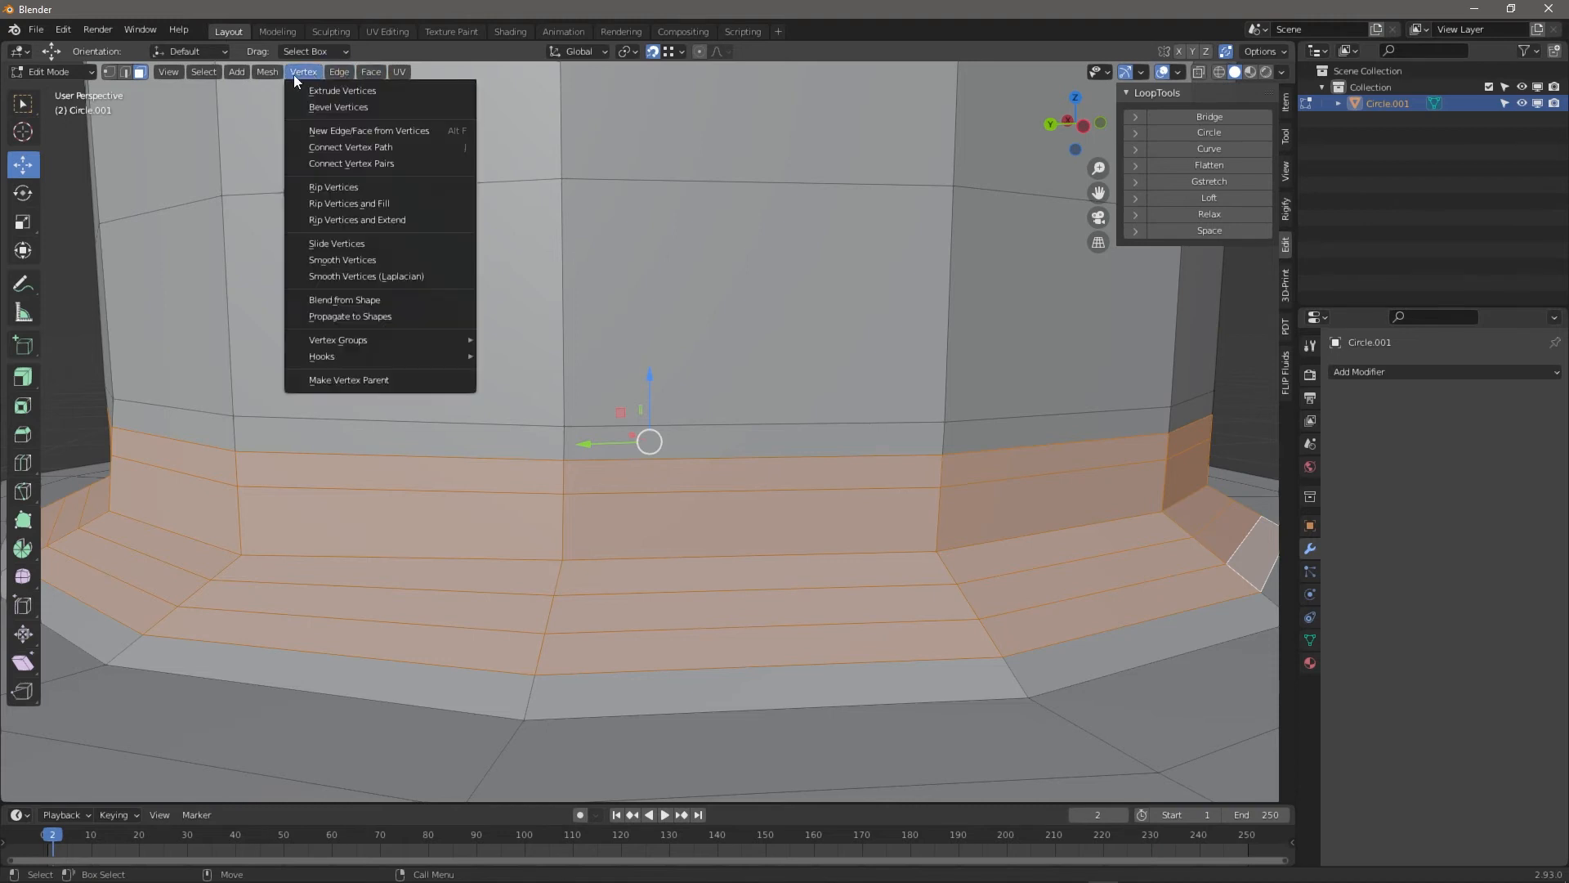
left_click(393, 261)
Try moving a vertex on the band around the column's foot and undo the move
middle_click_drag(809, 447, 806, 502)
key("1")
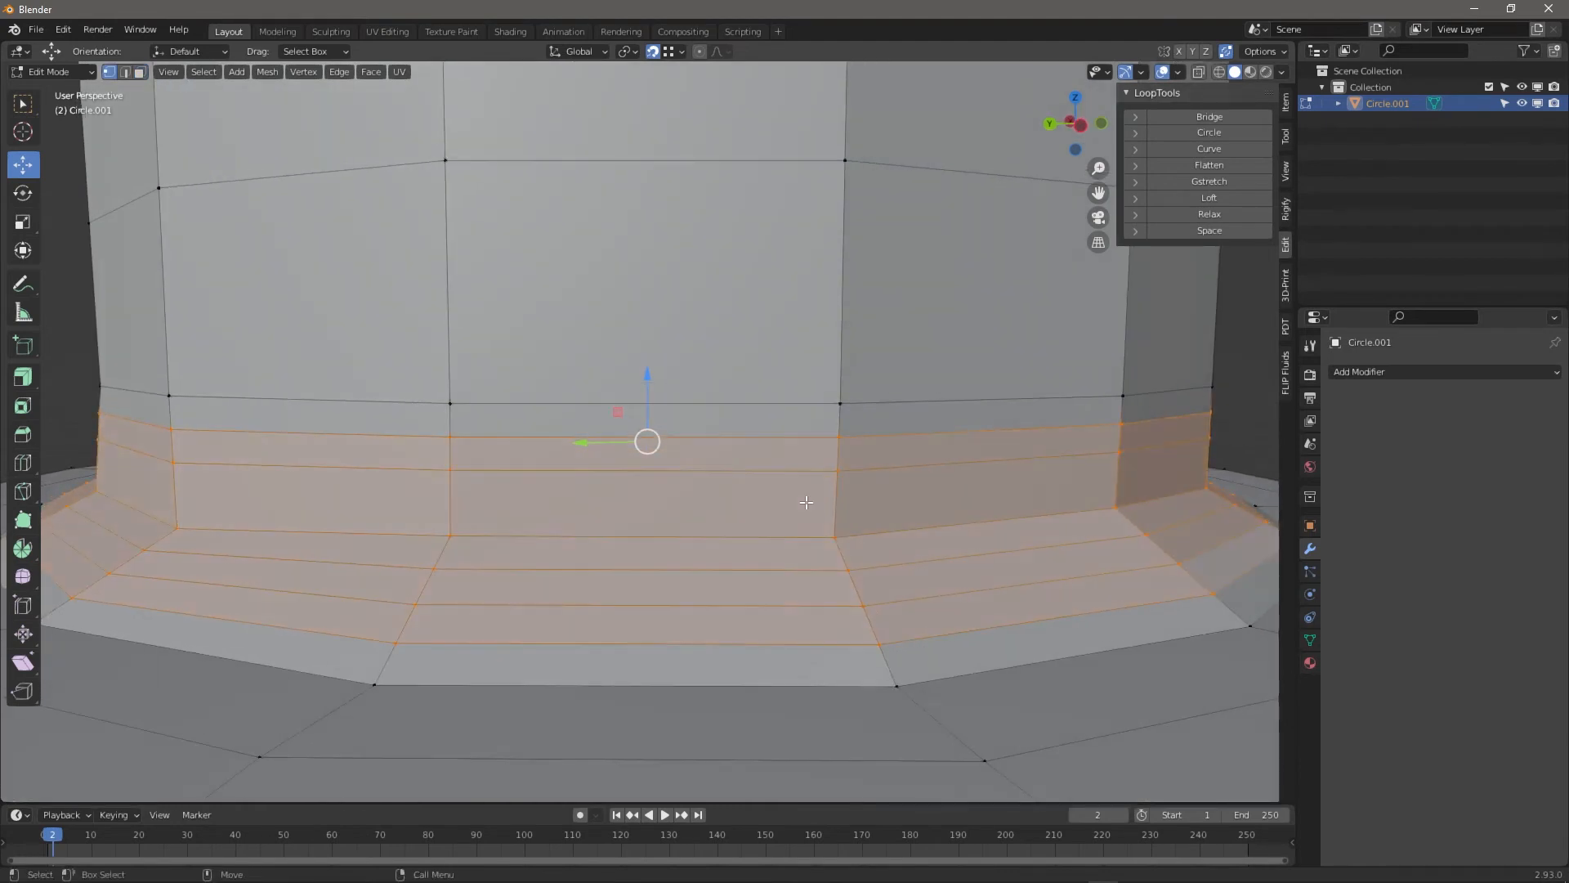
left_click(841, 444)
left_click_drag(820, 436, 890, 452)
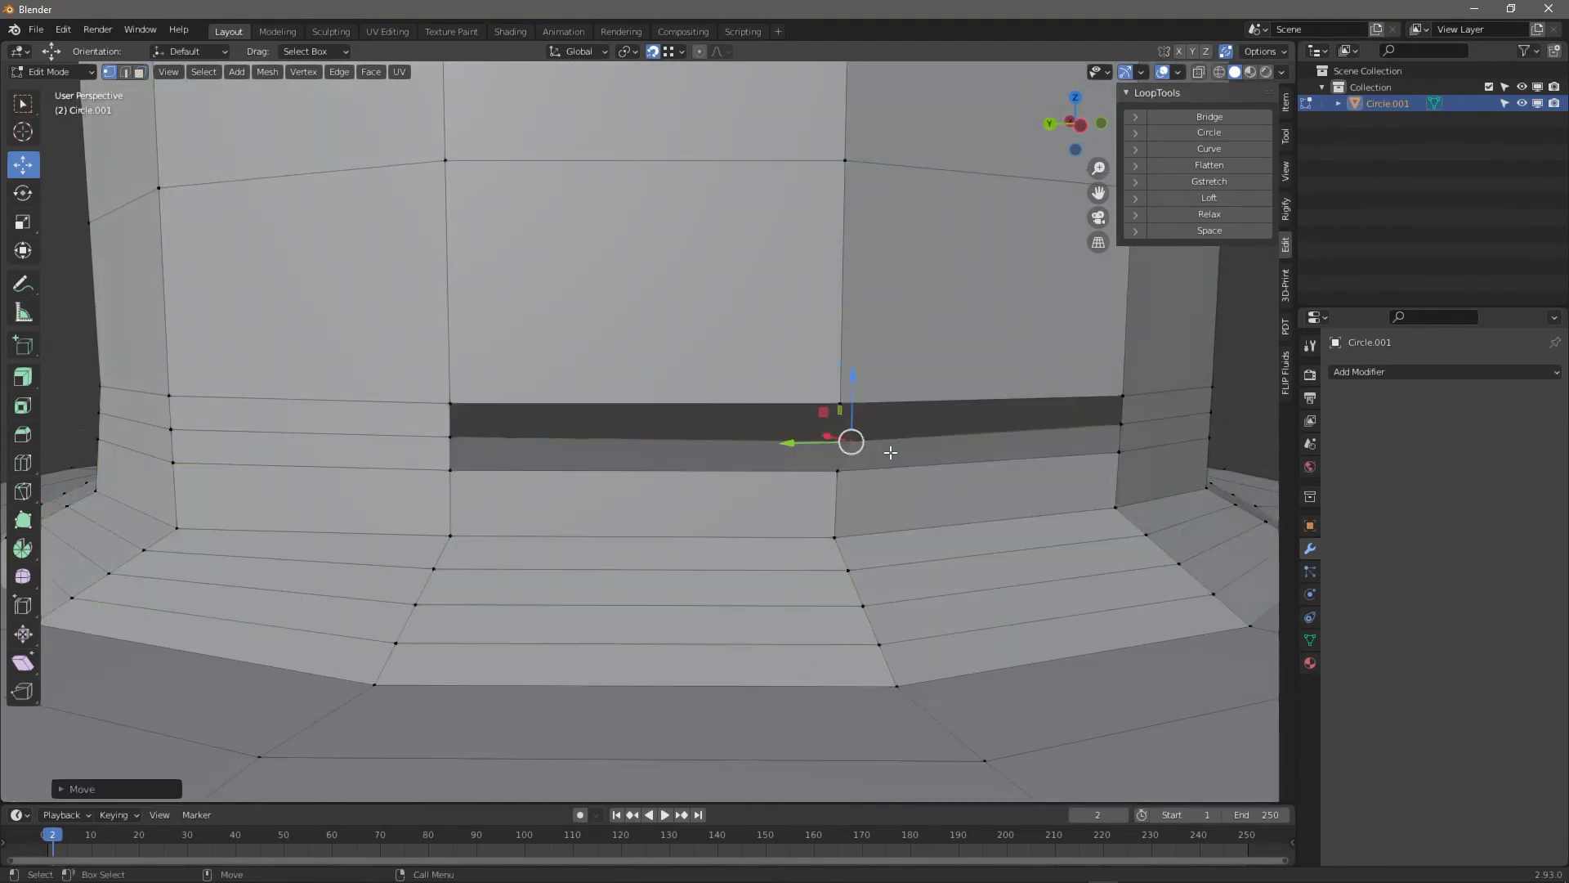
left_click(852, 462)
key("ctrl+z")
key("ctrl+z")
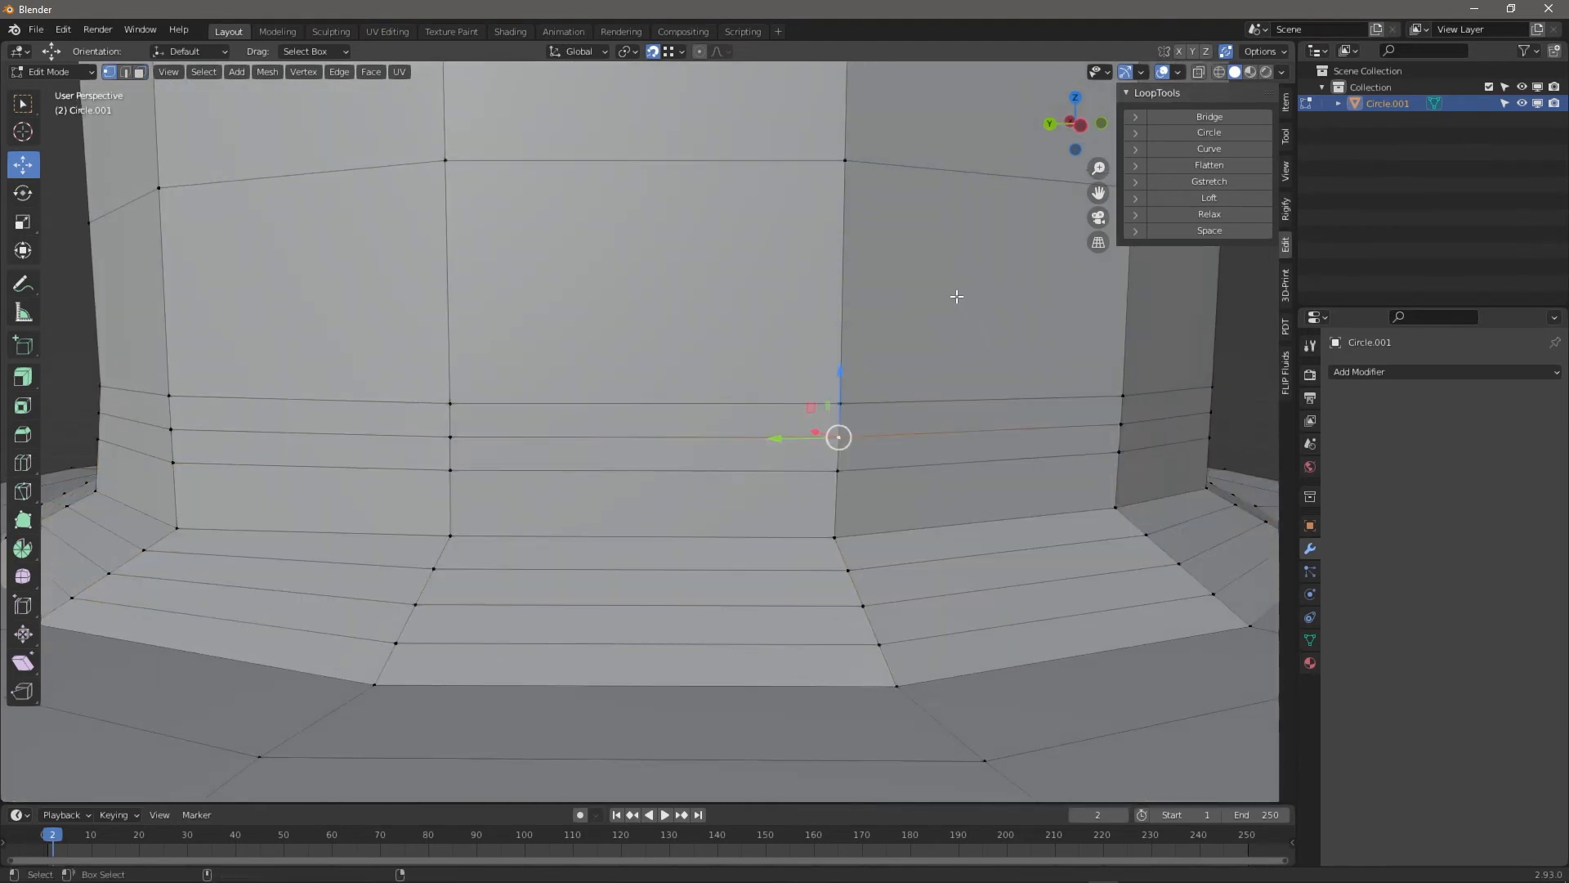
Turn off snapping and test freehand moves of single vertices on the loops around the column's foot
left_click(652, 51)
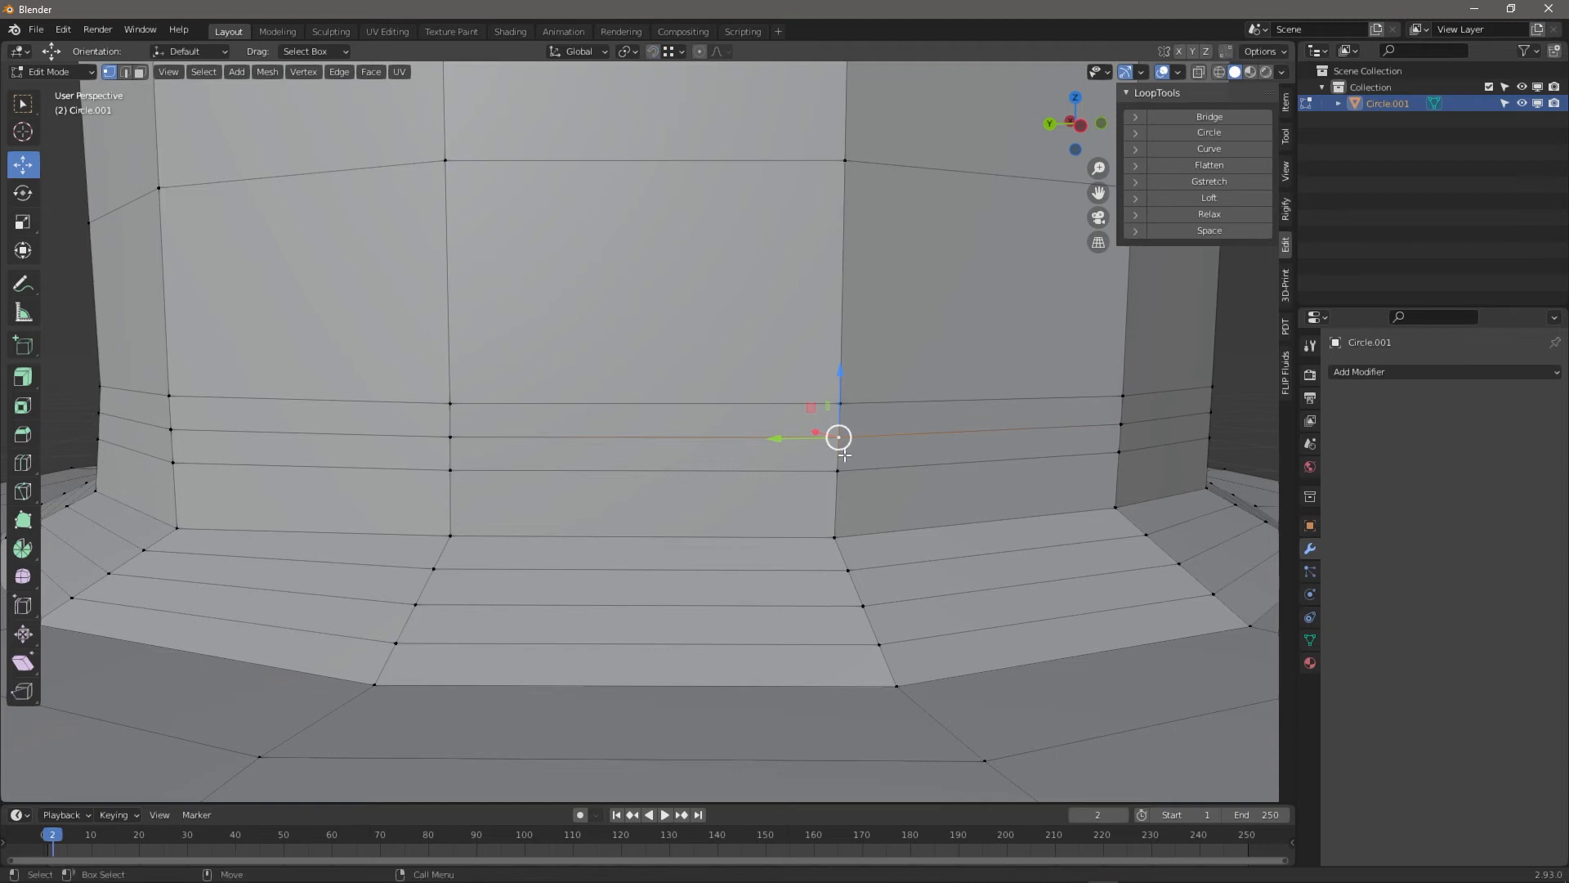
key("g")
right_click(872, 458)
middle_click_drag(835, 458, 783, 455)
left_click(846, 407)
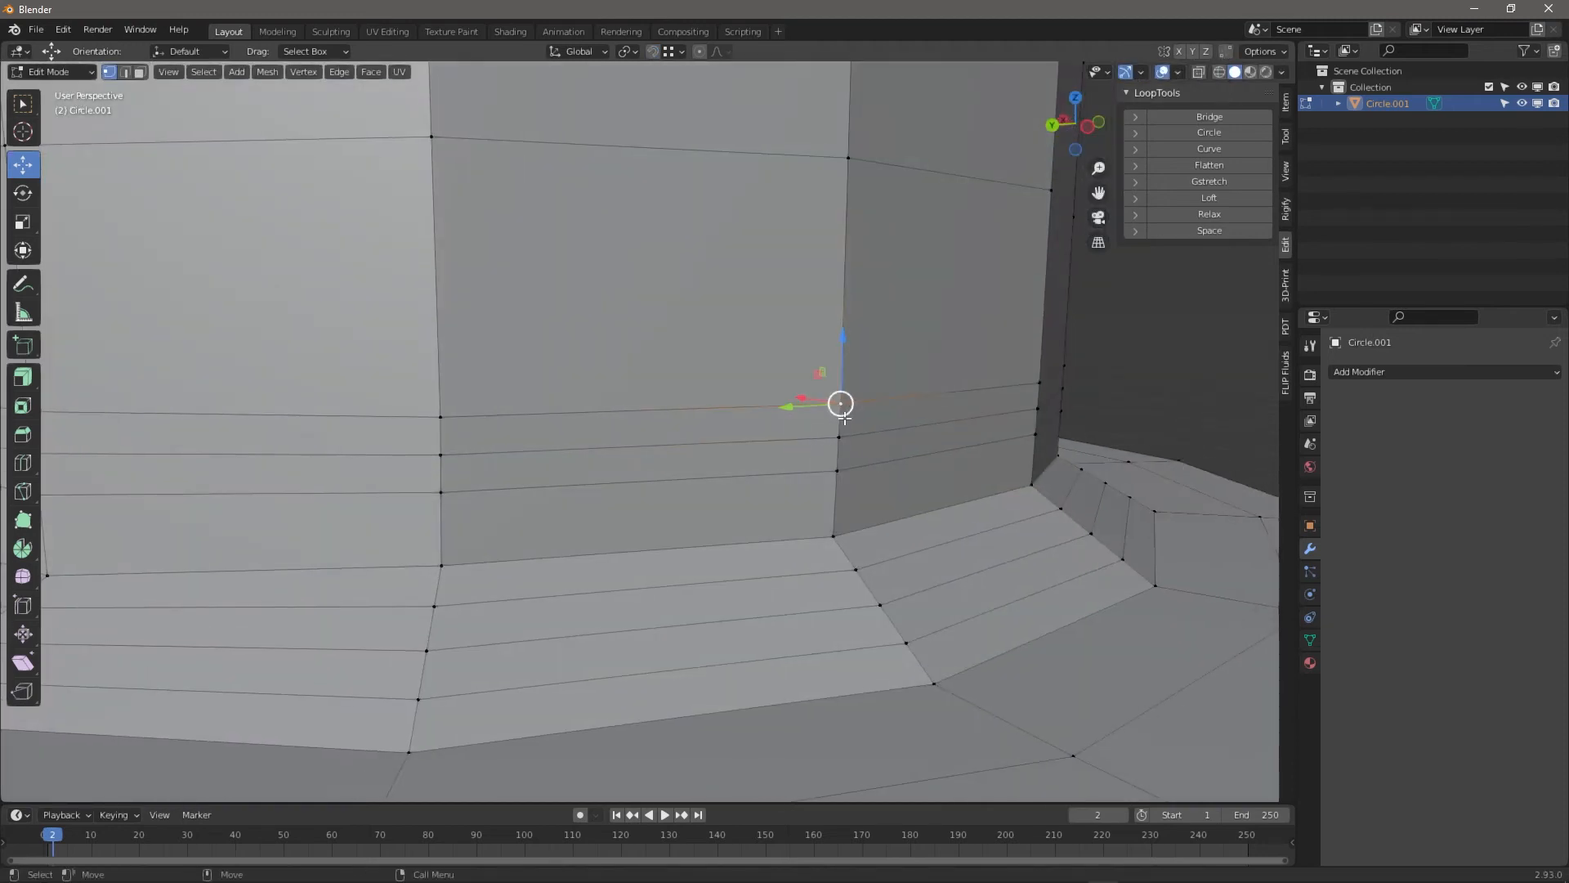
left_click_drag(844, 418, 812, 369)
key("ctrl+z")
left_click(840, 476)
left_click_drag(841, 477, 846, 491)
scroll(777, 455, "down", 6)
scroll(771, 506, "up", 2)
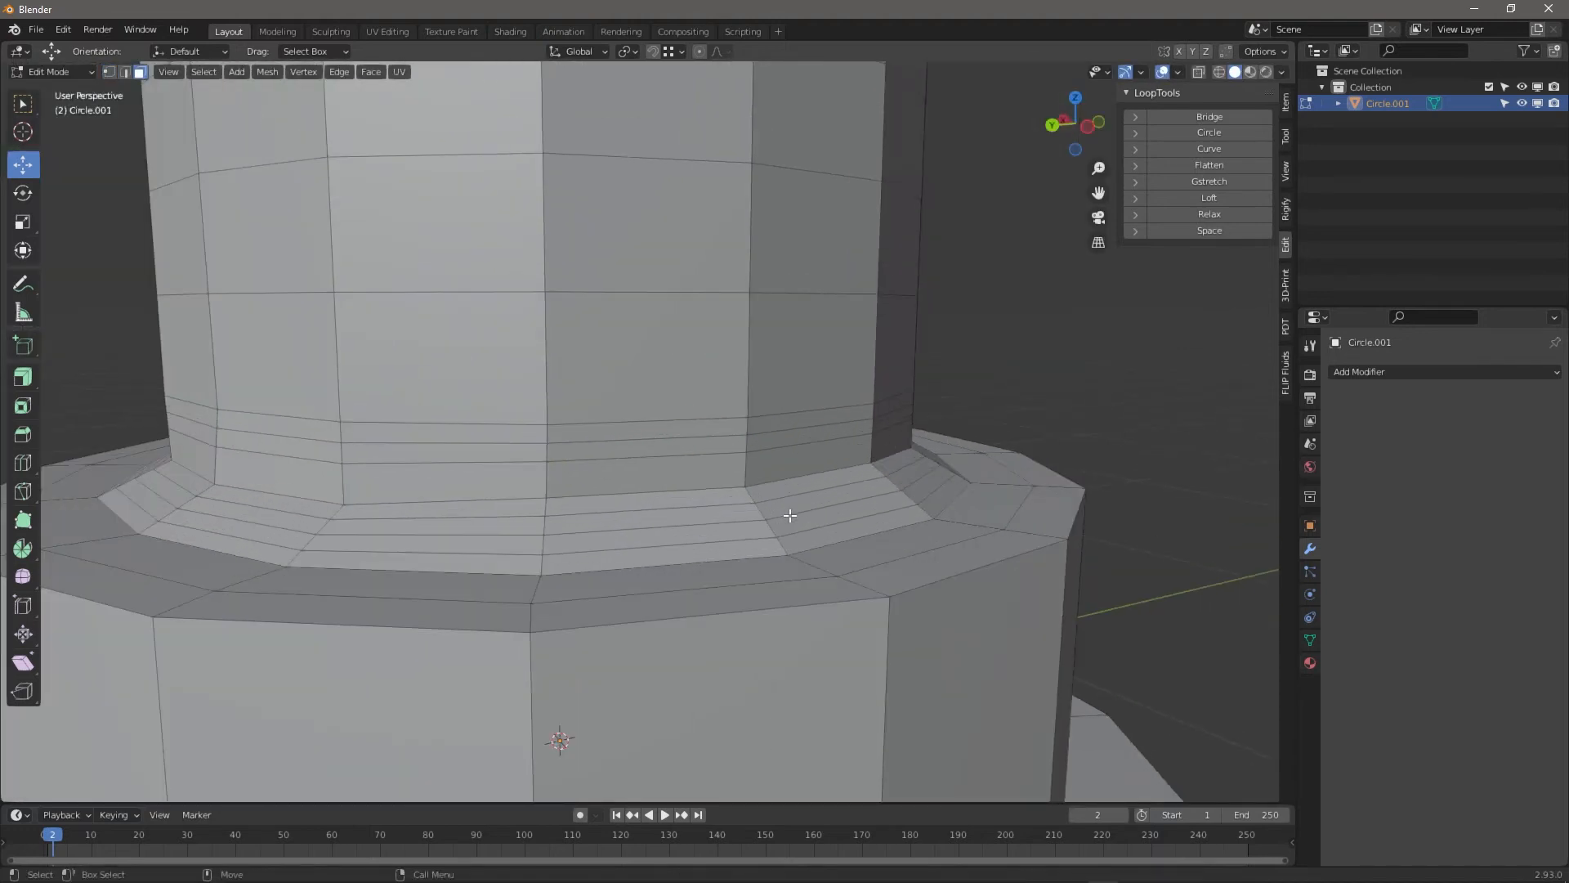
Select the adjoining face loops across the corner between column and base and smooth their vertices
left_click(892, 447, "alt")
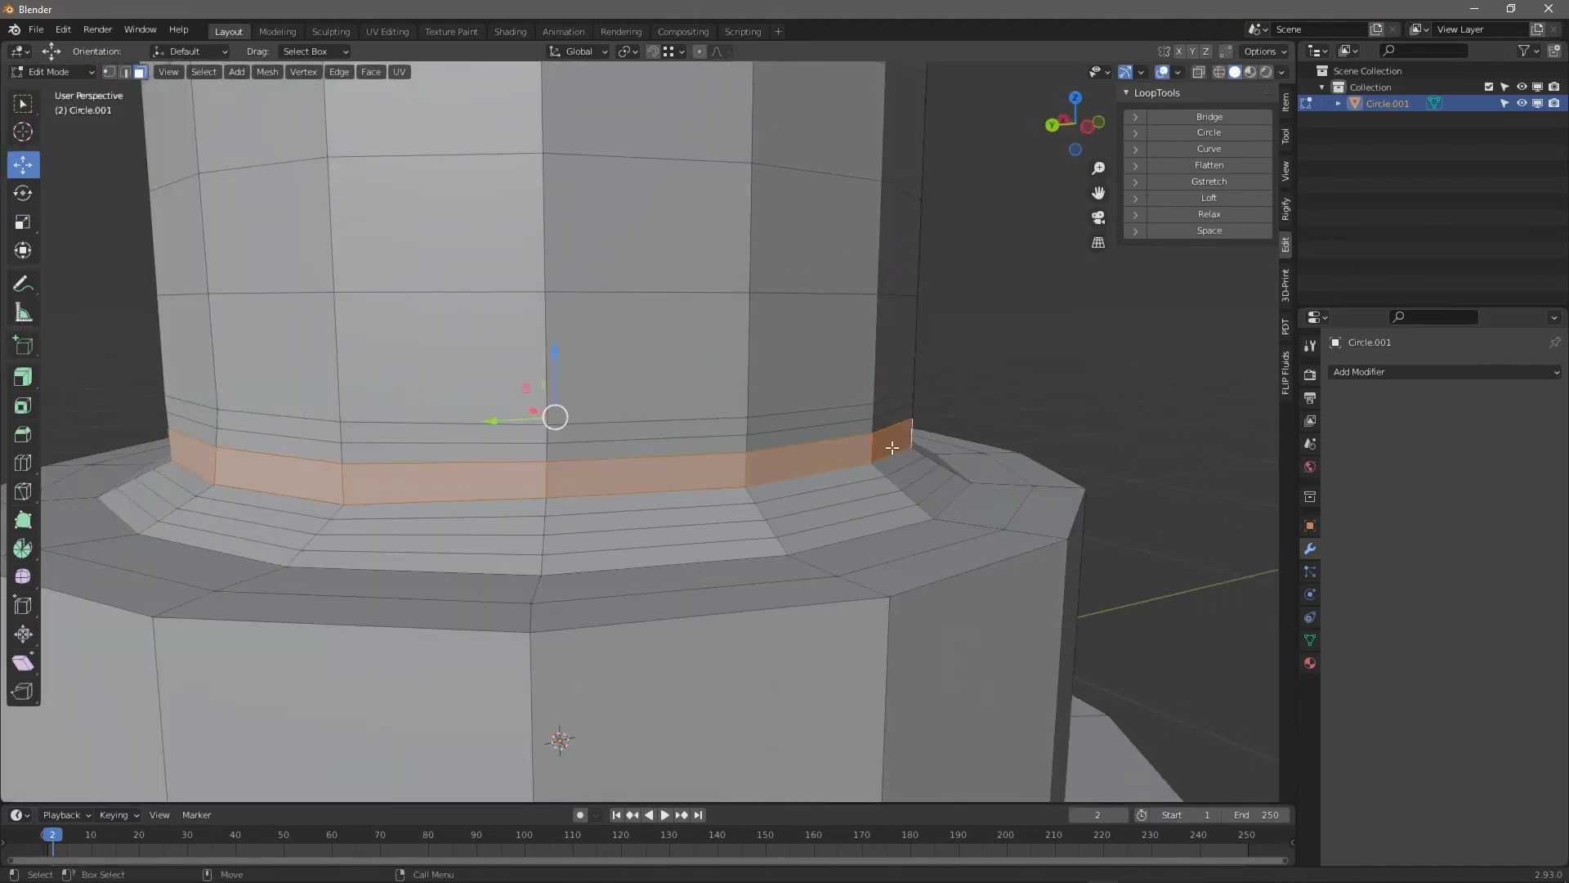
left_click(885, 476, "alt")
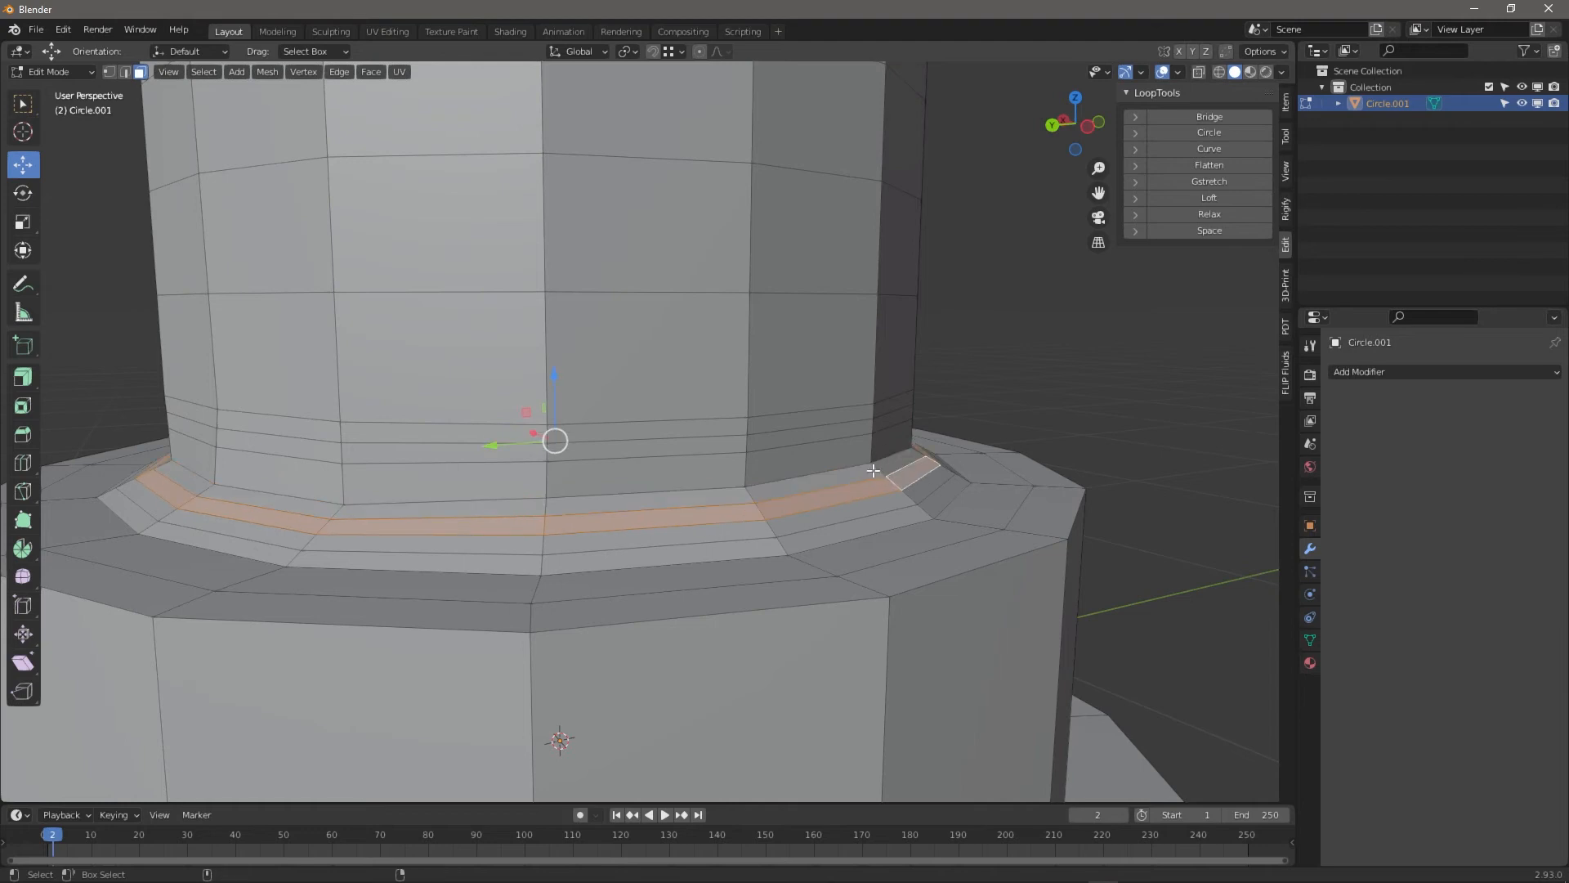
left_click(875, 463, "alt+shift")
left_click(905, 499, "alt+shift")
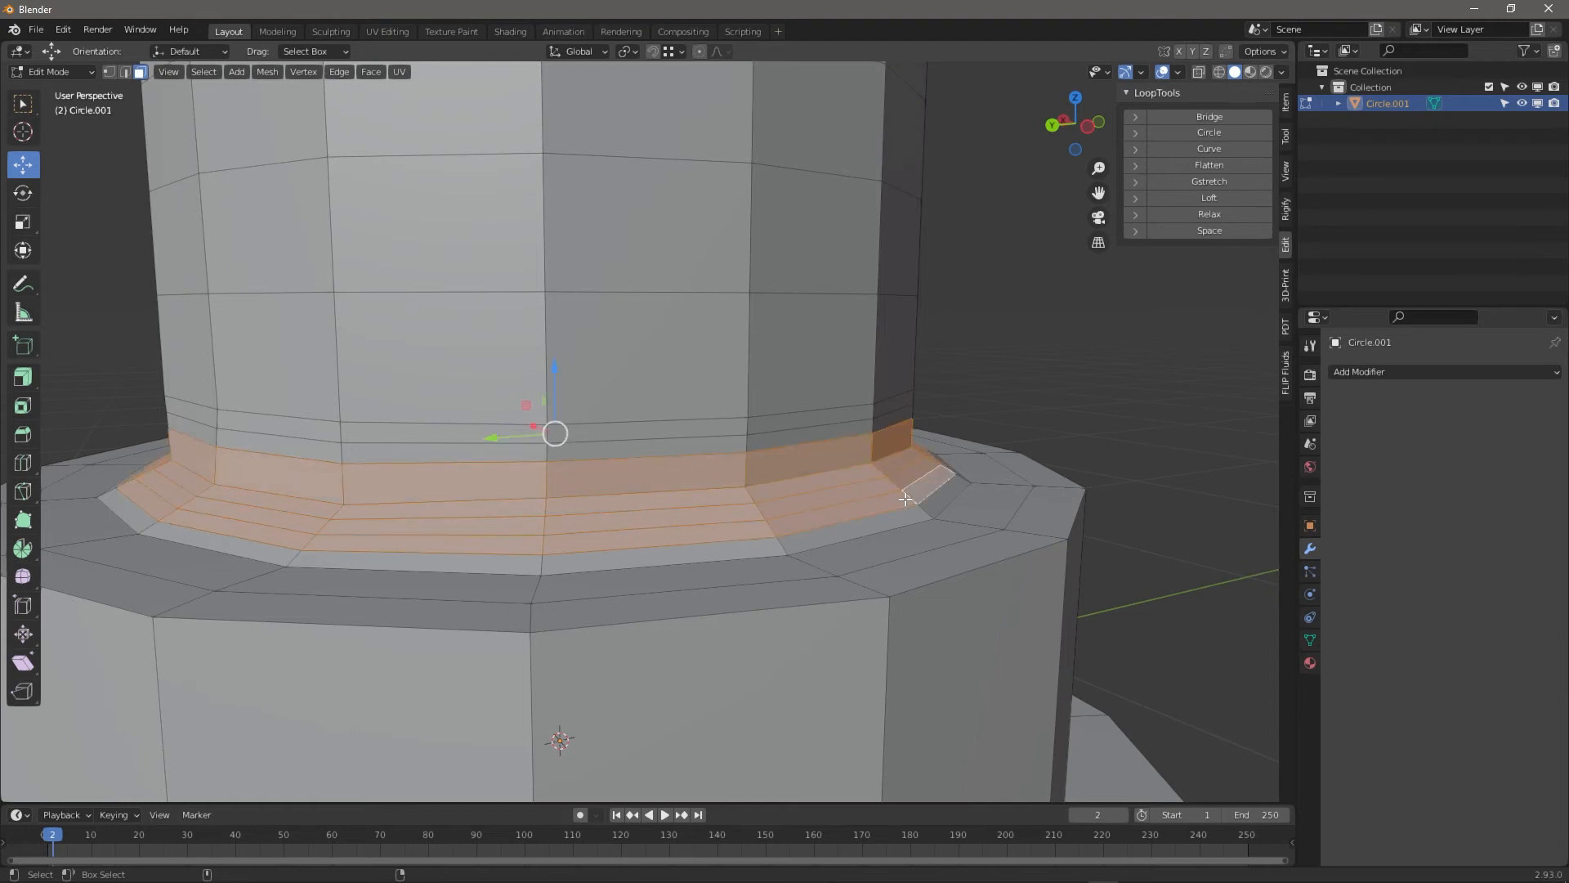
left_click(871, 437, "alt+shift")
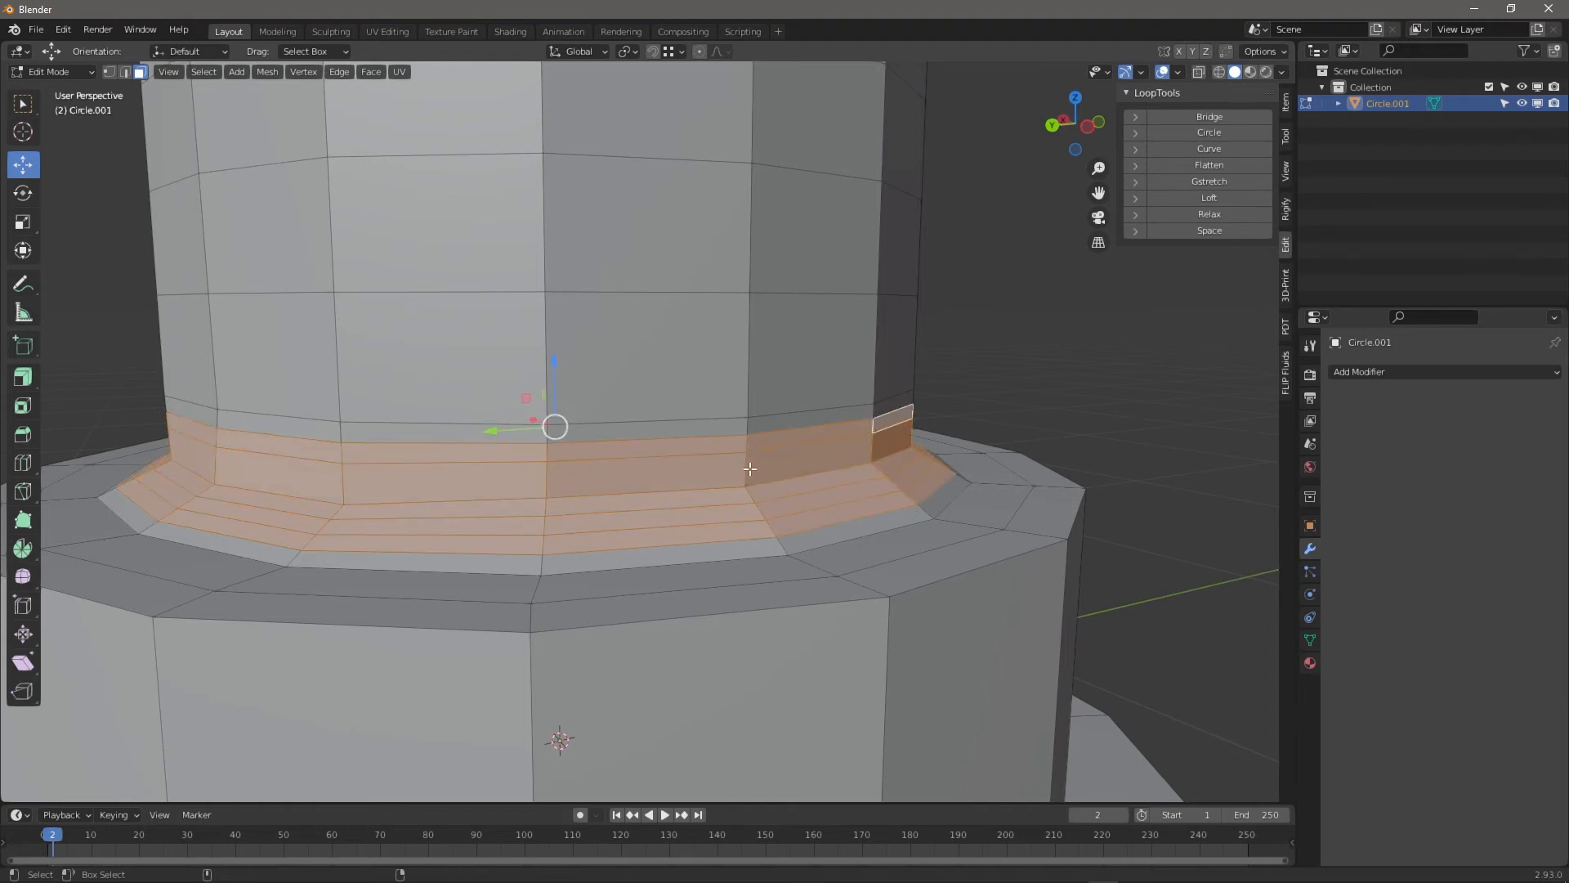
left_click(301, 70)
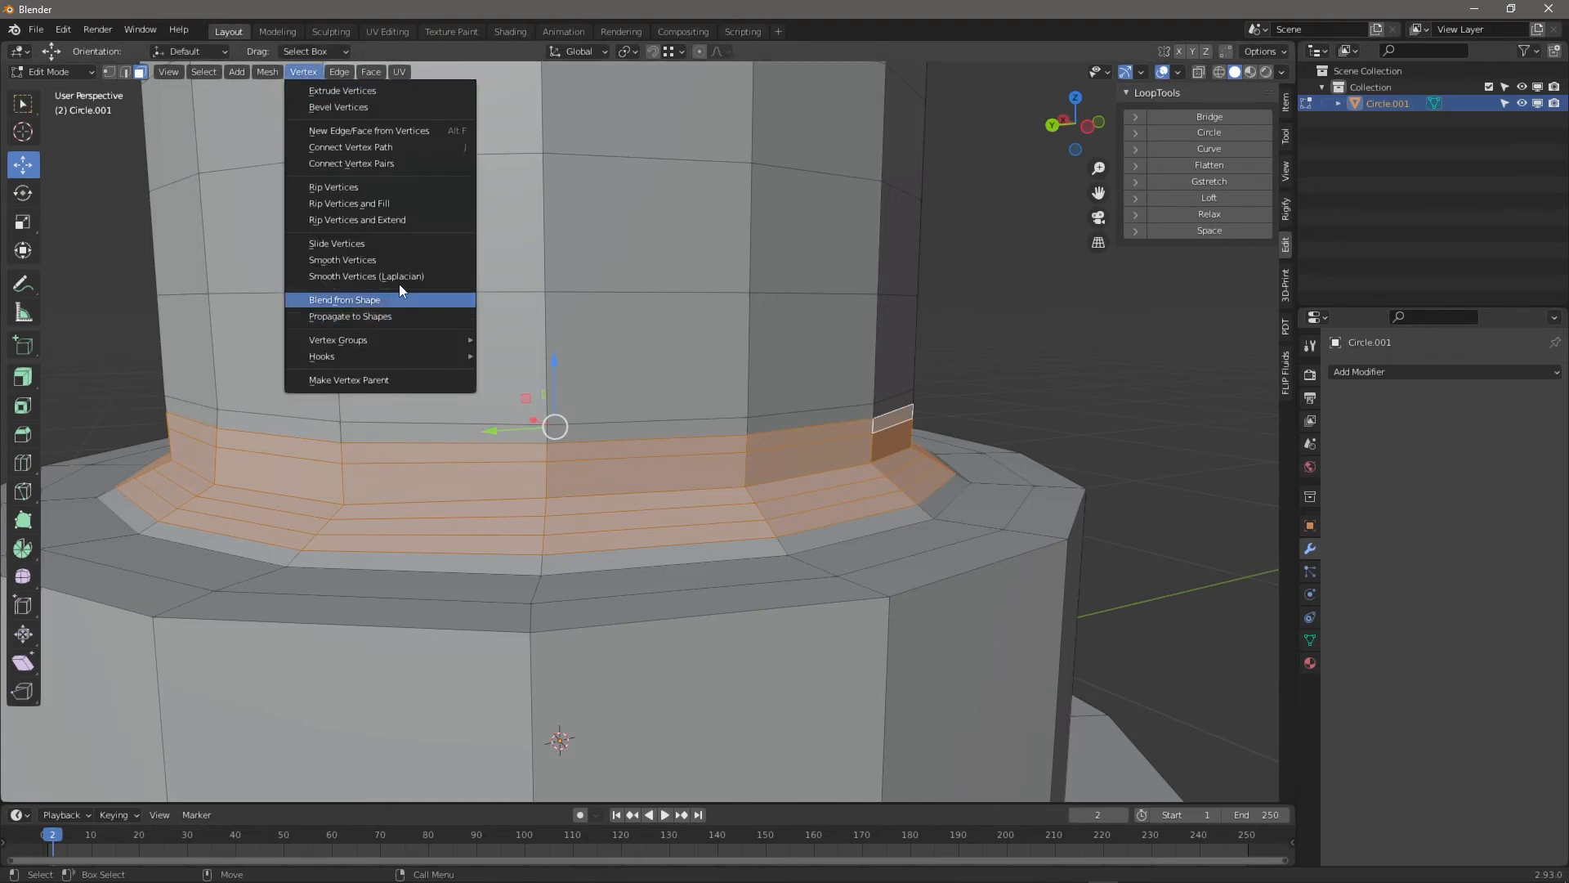
left_click(399, 255)
Delete the long stray face sticking out from the foot of the column
middle_click_drag(716, 443, 606, 588)
left_click(606, 518)
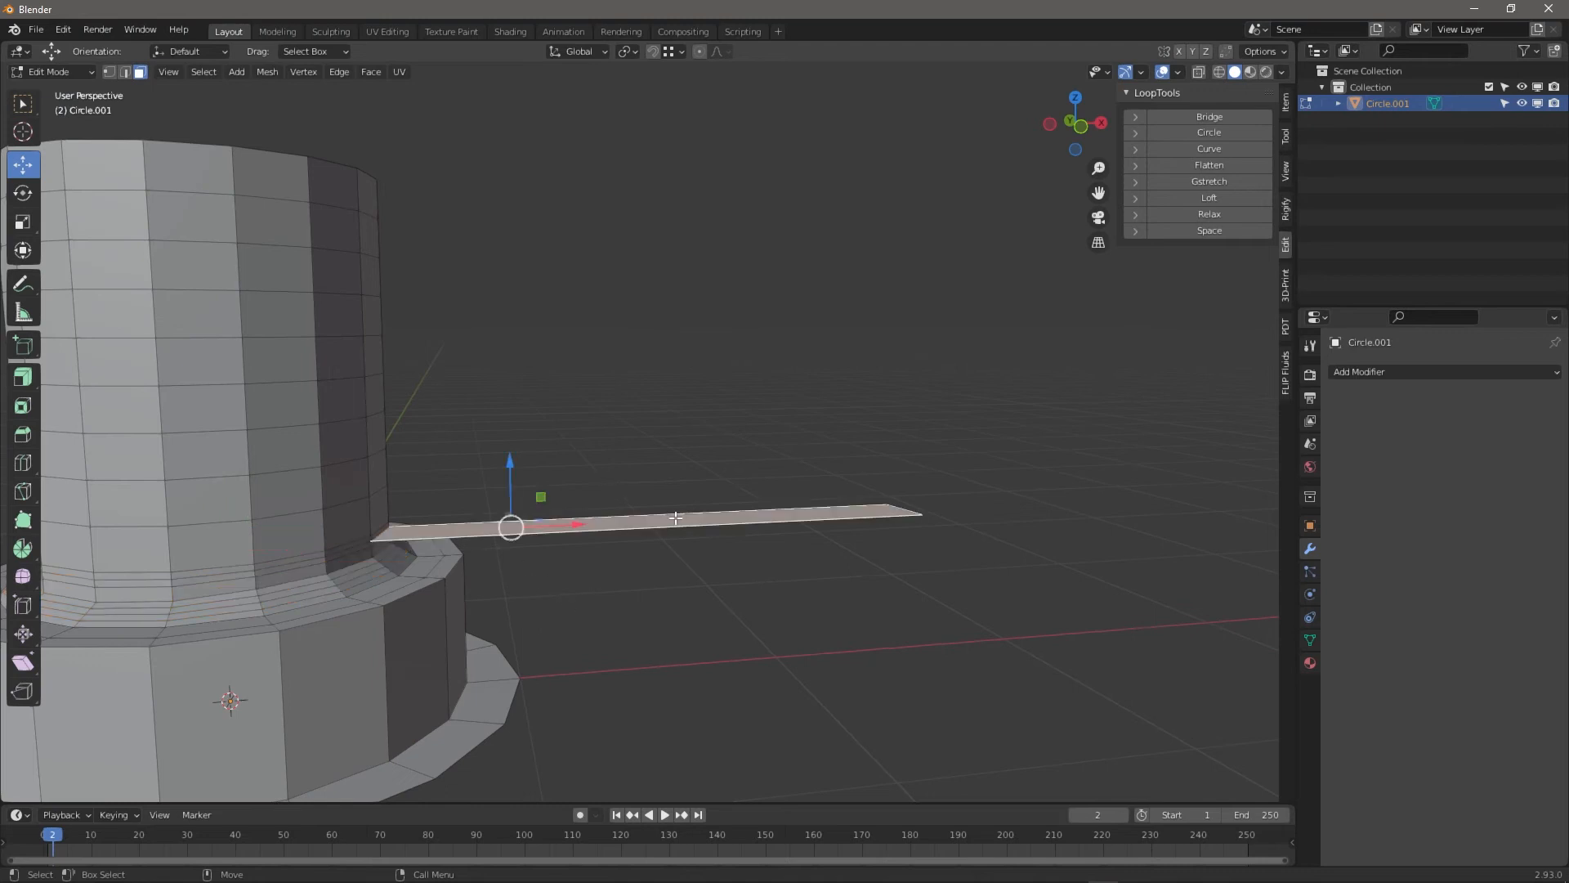
middle_click_drag(606, 517, 608, 584)
key("x")
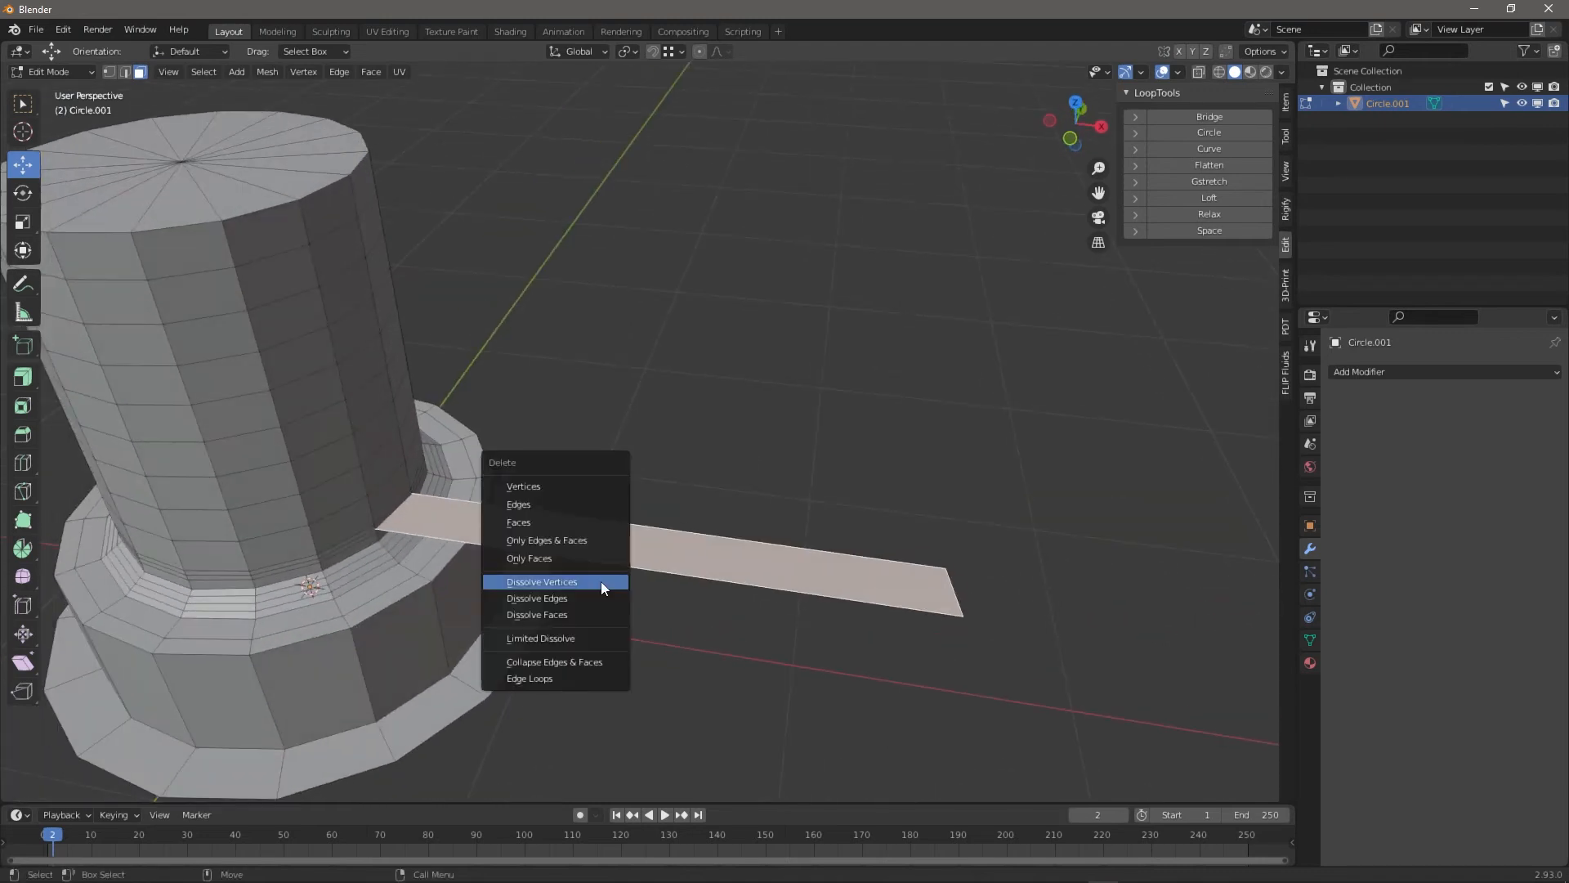
left_click(596, 527)
Nudge the column face just above the flared band and check the surrounding mesh with X-ray display
scroll(358, 570, "up", 3)
middle_click_drag(357, 570, 344, 542)
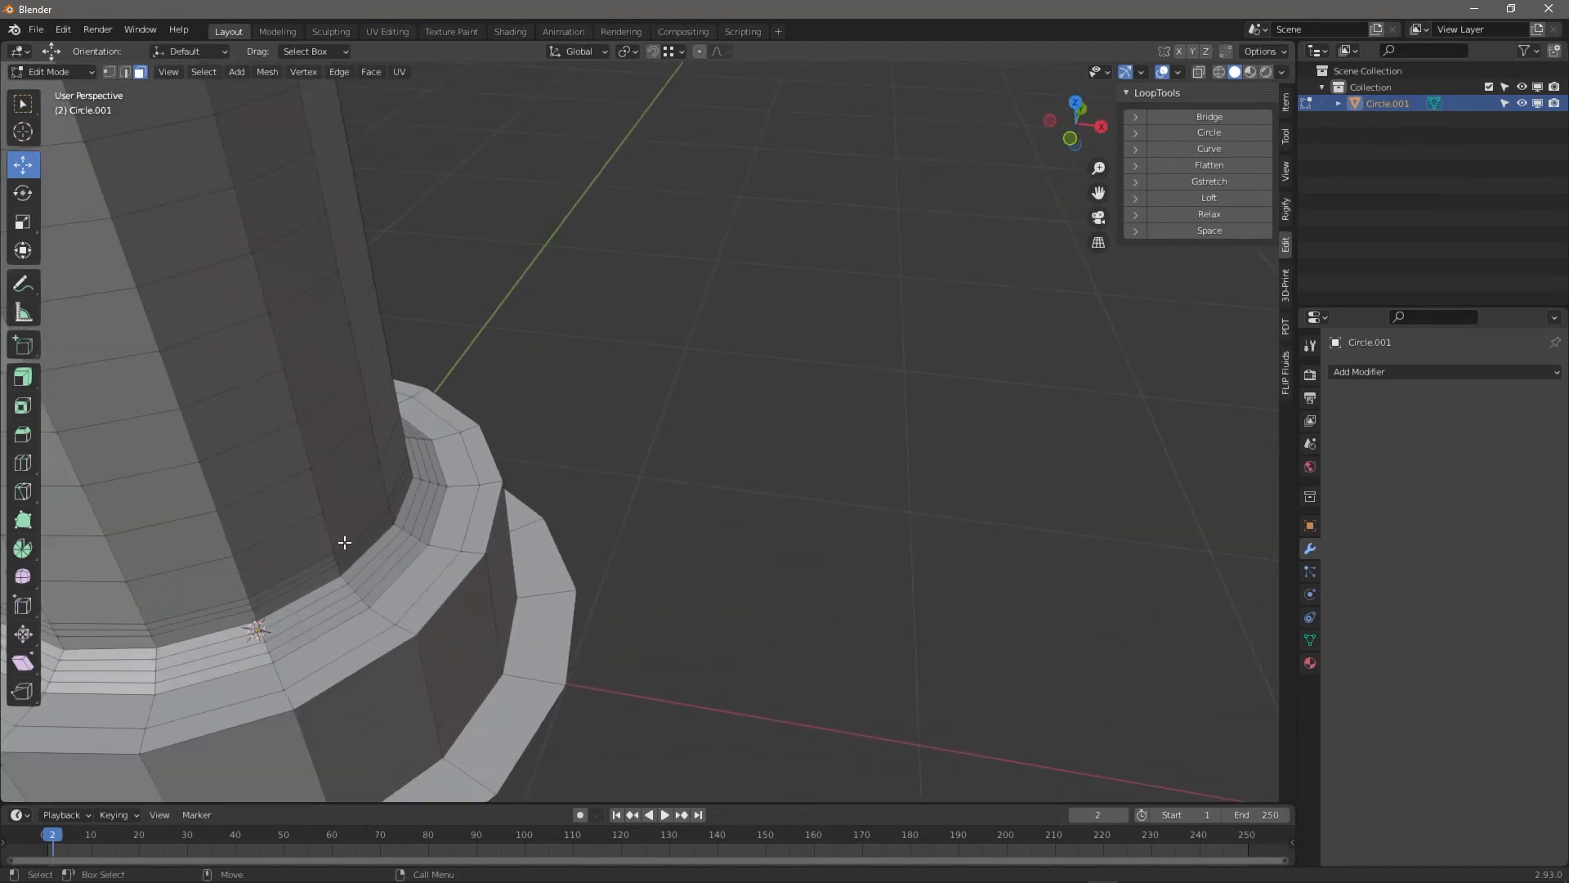
key("KP_Decimal")
scroll(382, 557, "down", 4)
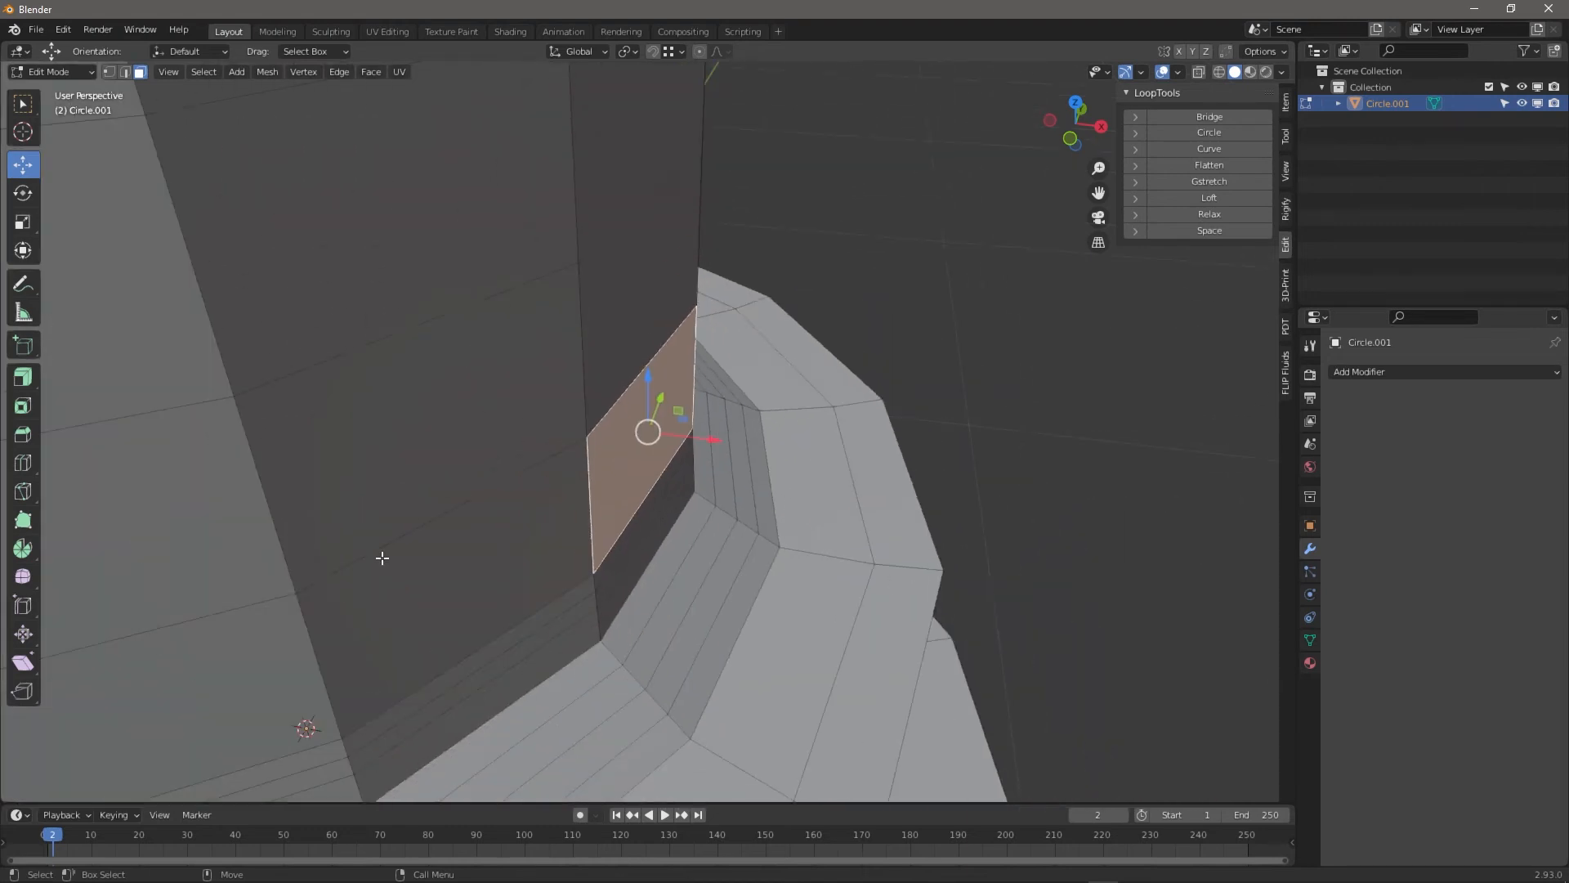
key("g")
left_click(384, 554)
scroll(392, 543, "down", 2)
key("alt+z")
middle_click_drag(392, 542, 726, 496)
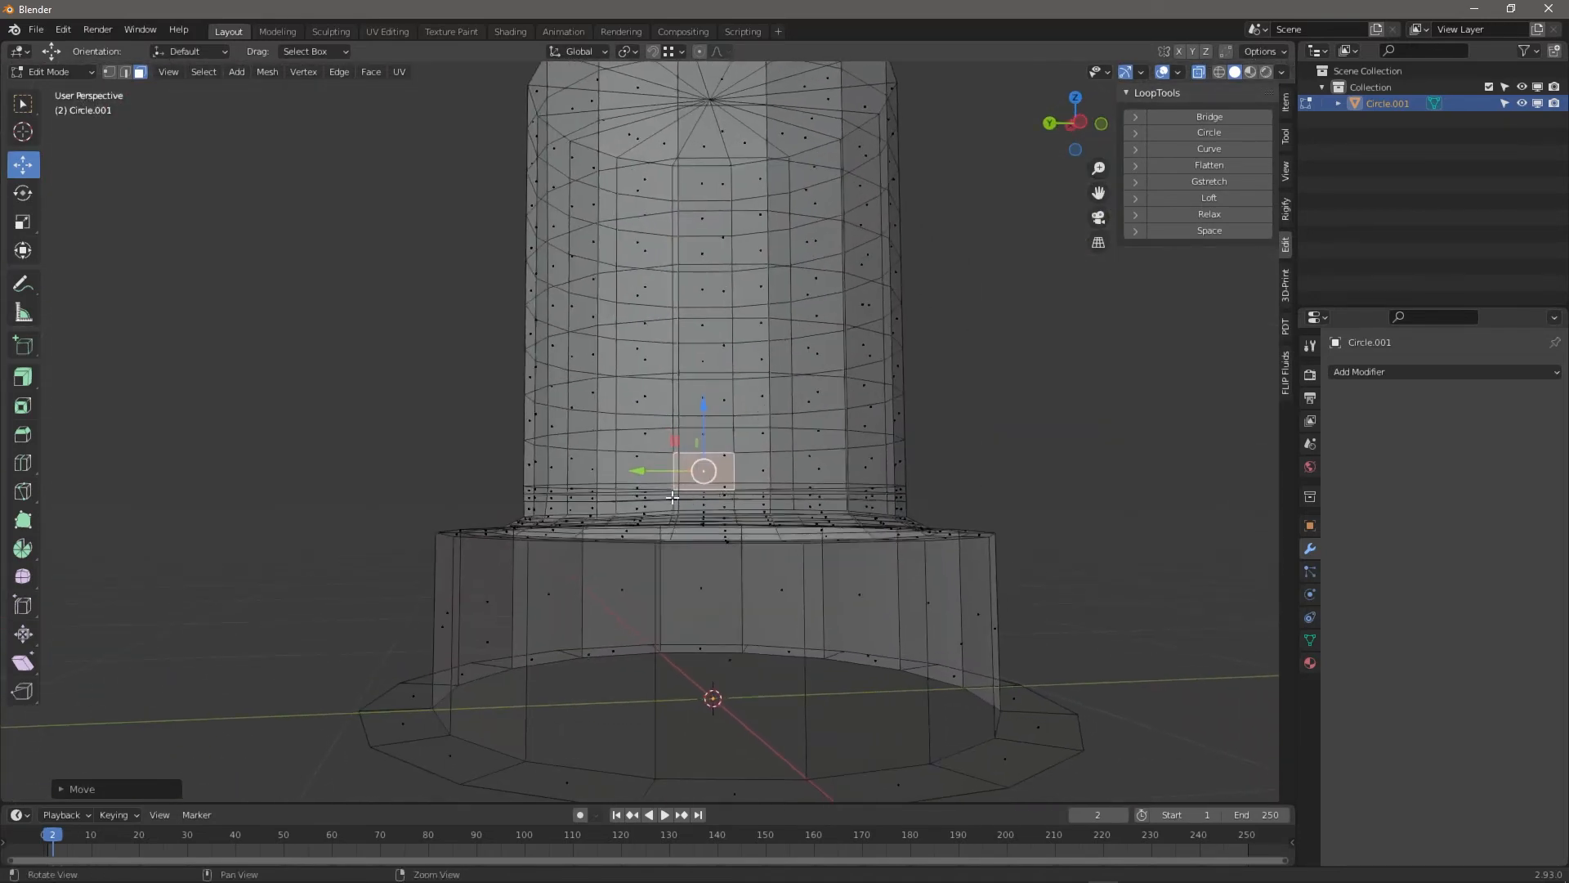
key("alt+x")
left_click_drag(674, 515, 772, 539, "alt")
middle_click_drag(654, 602, 733, 458, "alt")
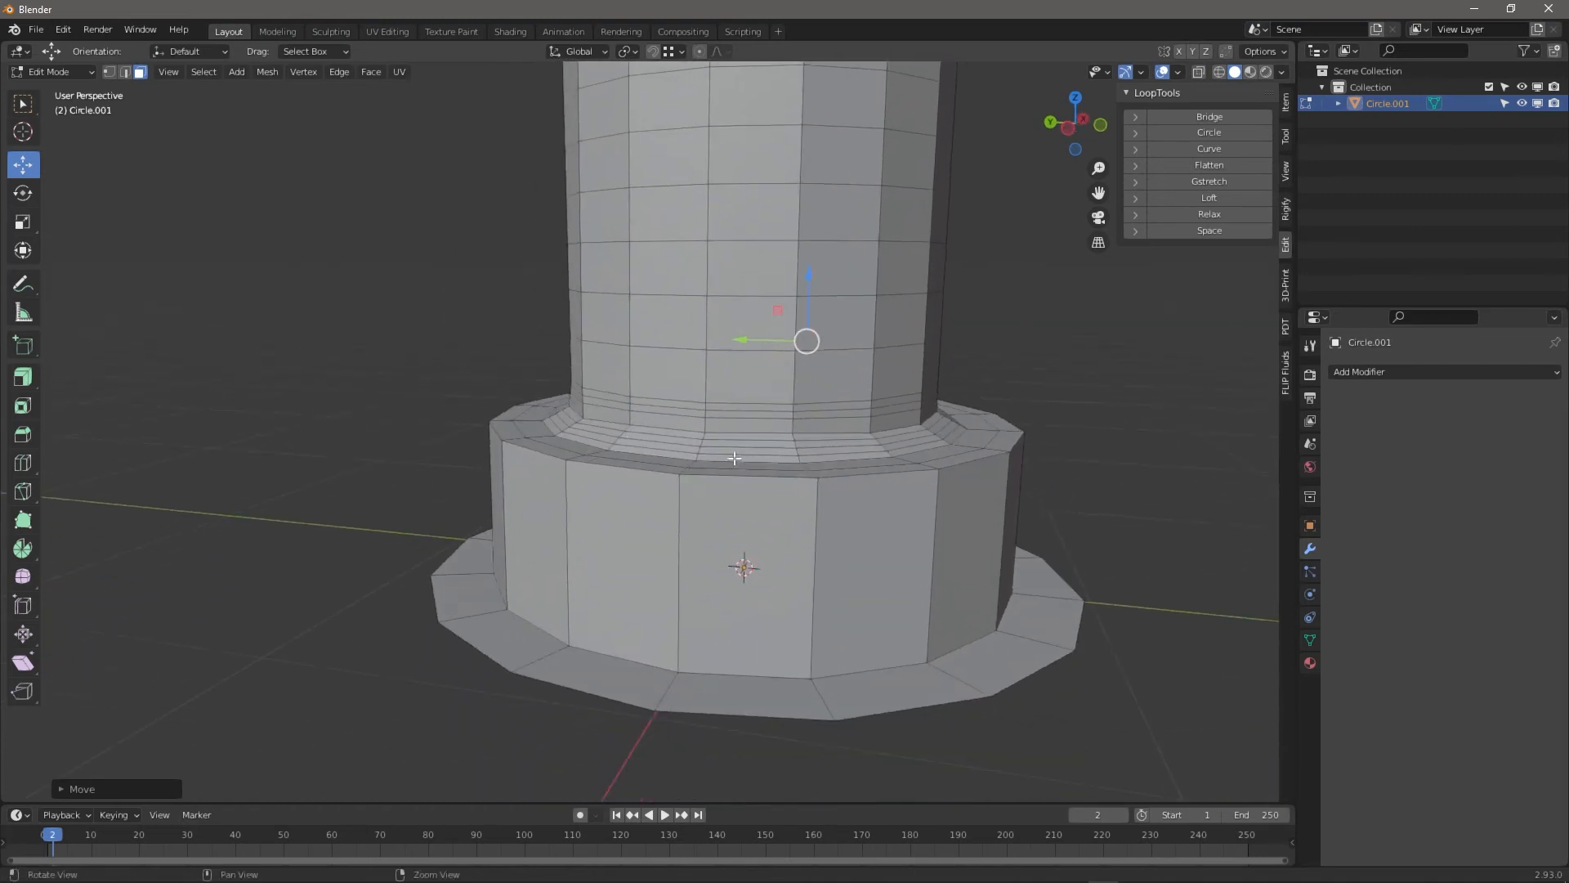
Select two face loops above the column's foot corner and three below it, and smooth their vertices
scroll(592, 432, "up", 4)
key("2")
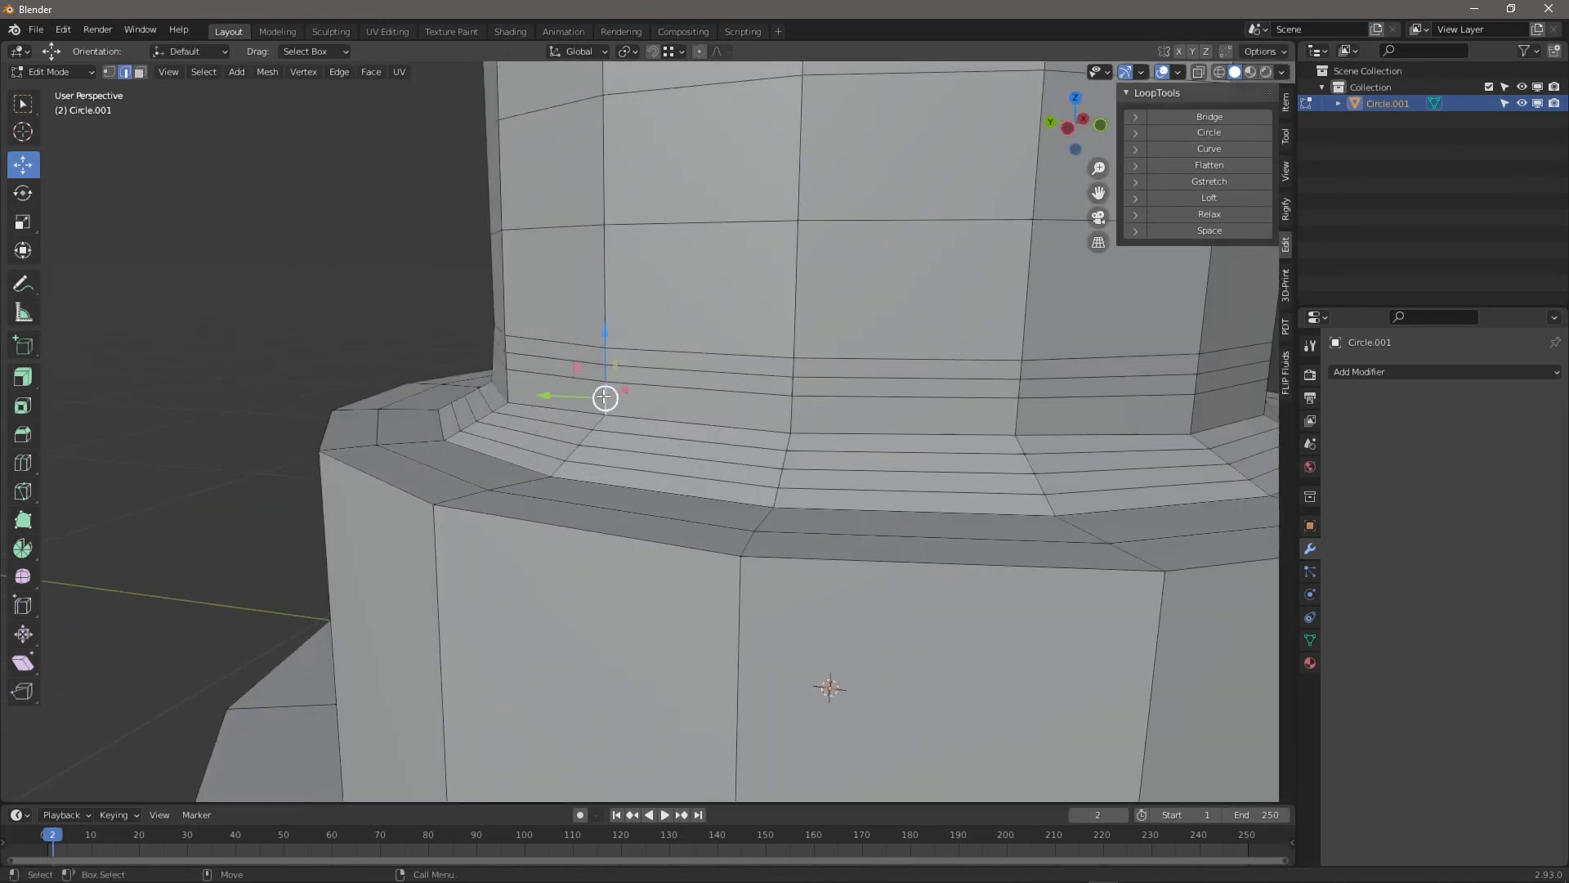
key("3")
left_click(602, 402, "alt")
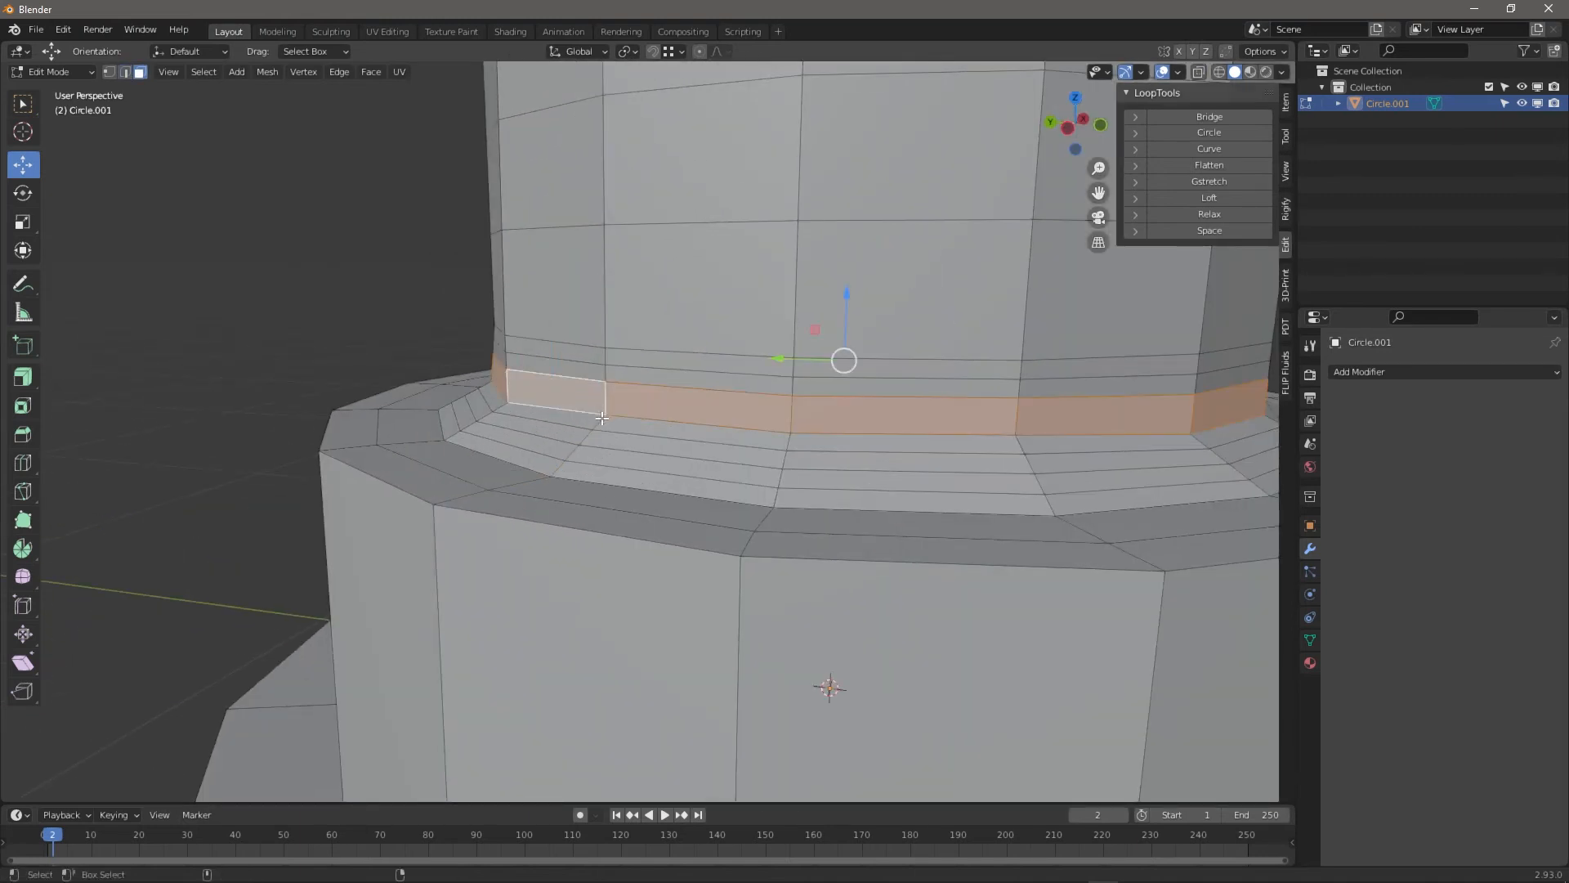
left_click(574, 448, "alt+shift")
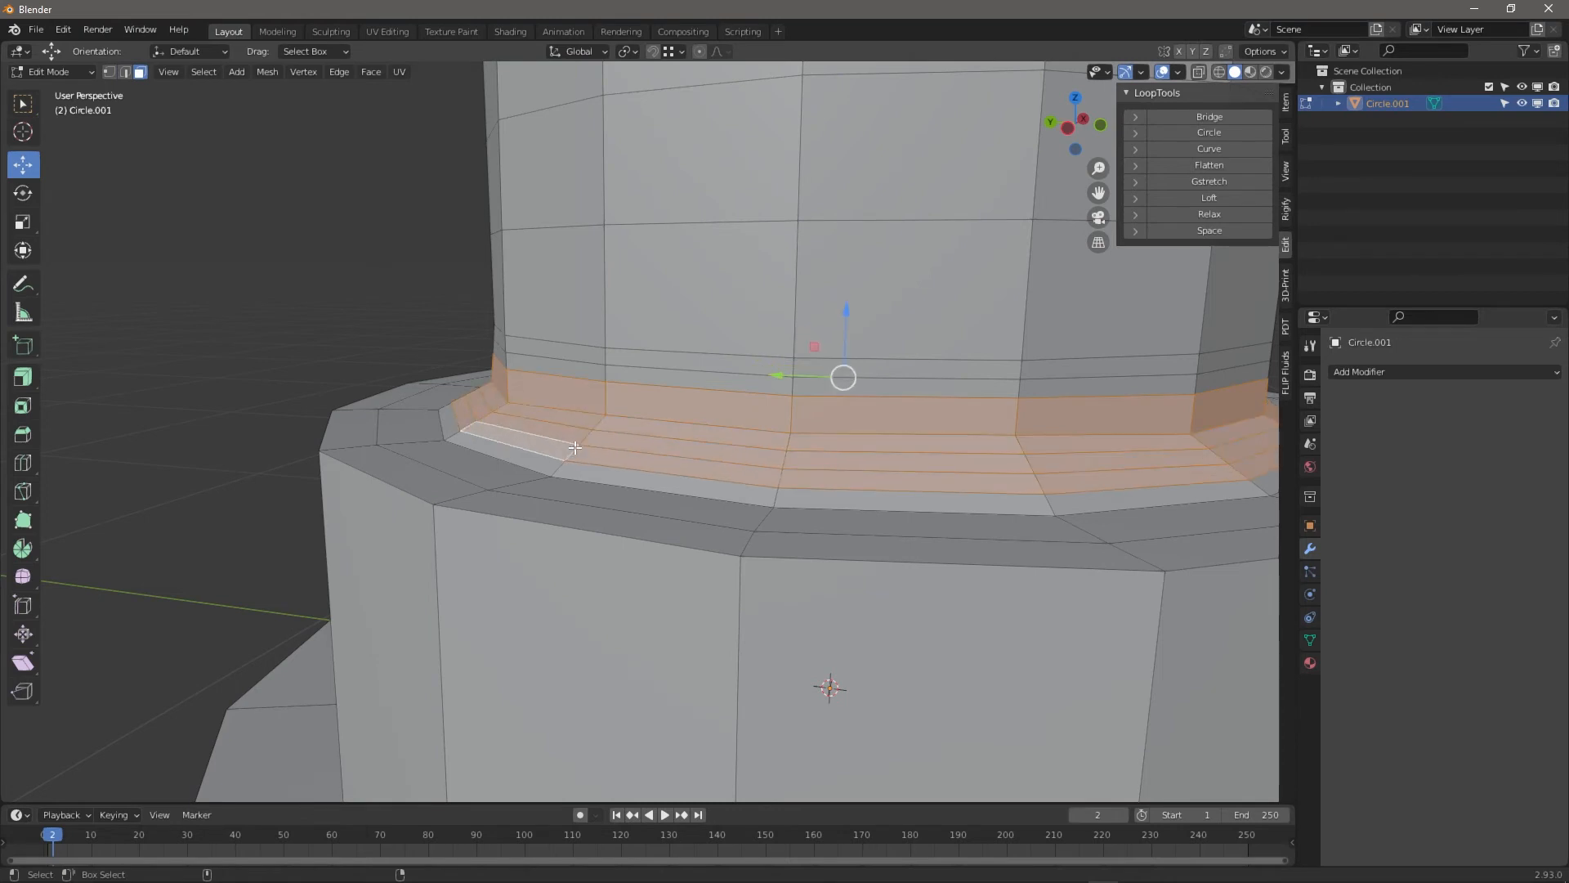
left_click(611, 372, "alt+shift")
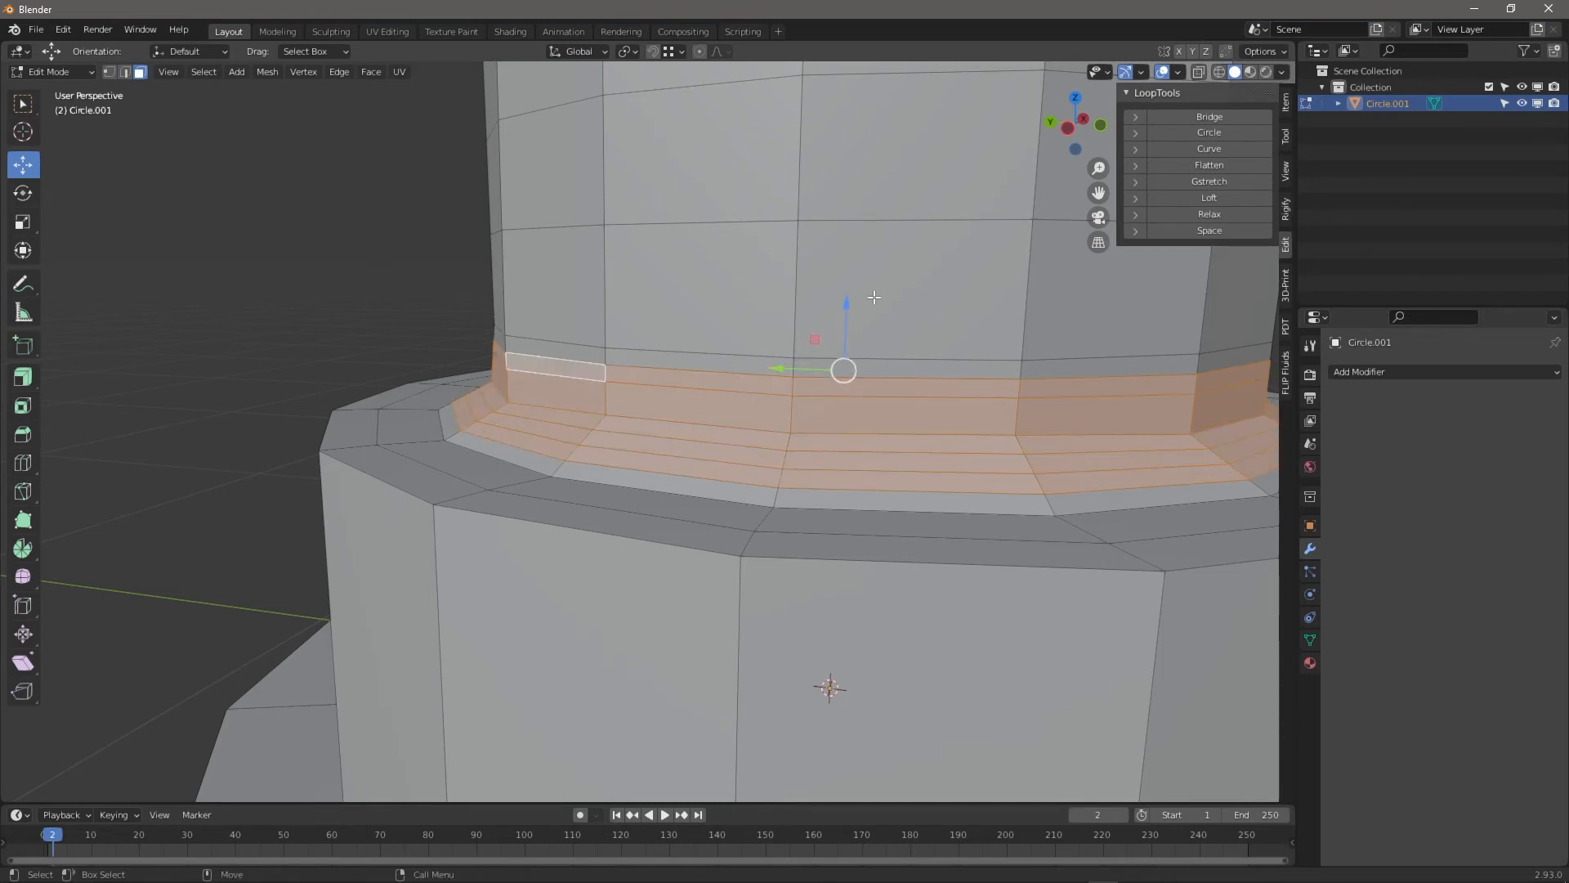
left_click(303, 71)
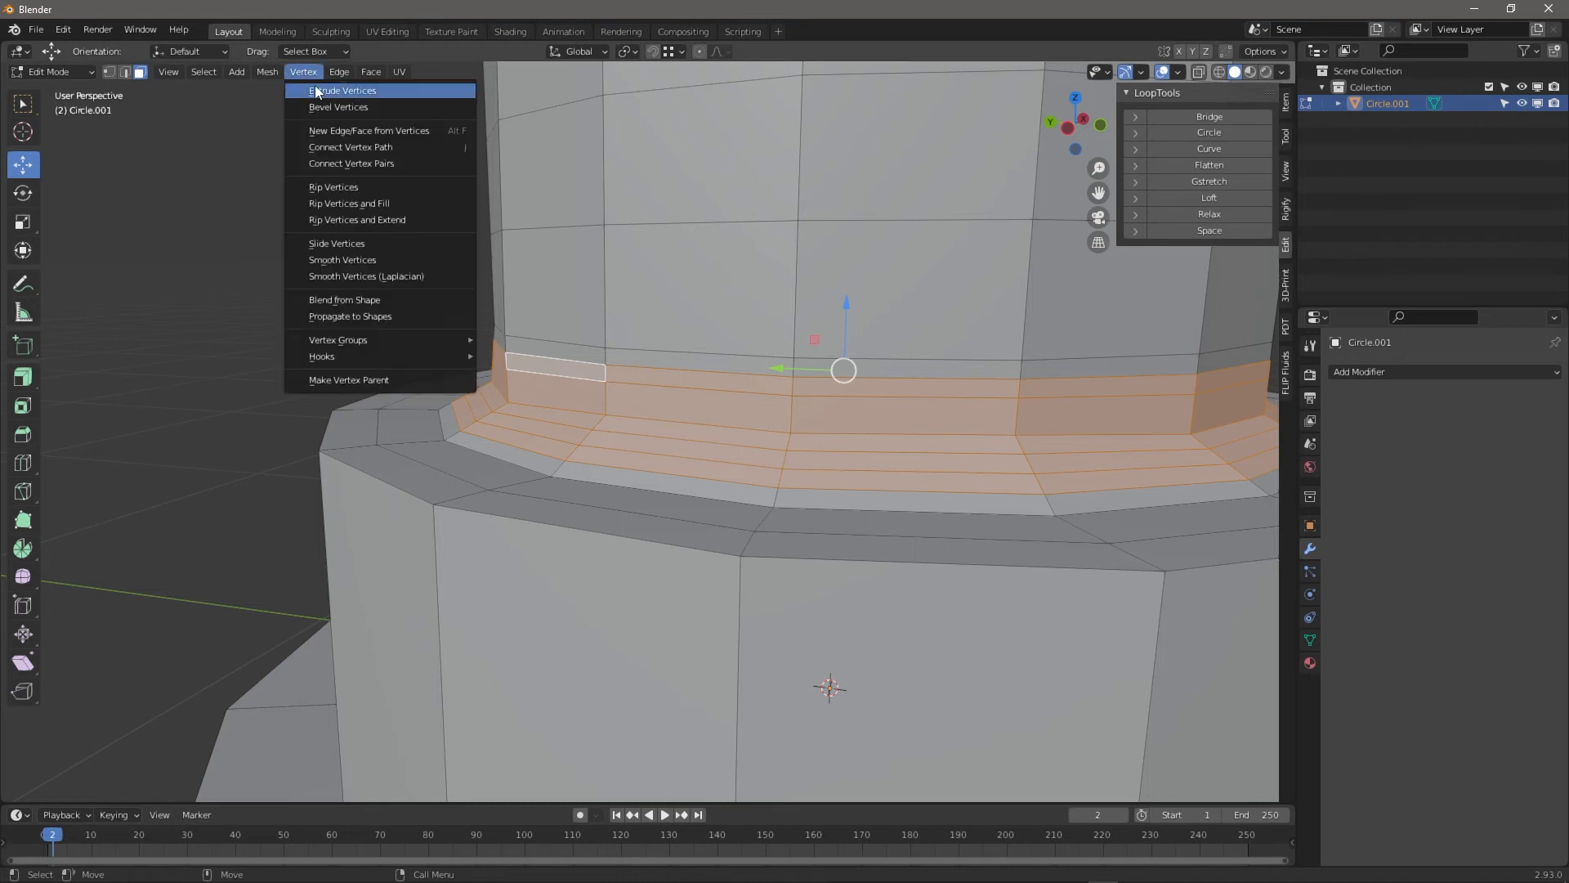
left_click(403, 259)
scroll(402, 254, "down", 4)
middle_click_drag(403, 253, 837, 368)
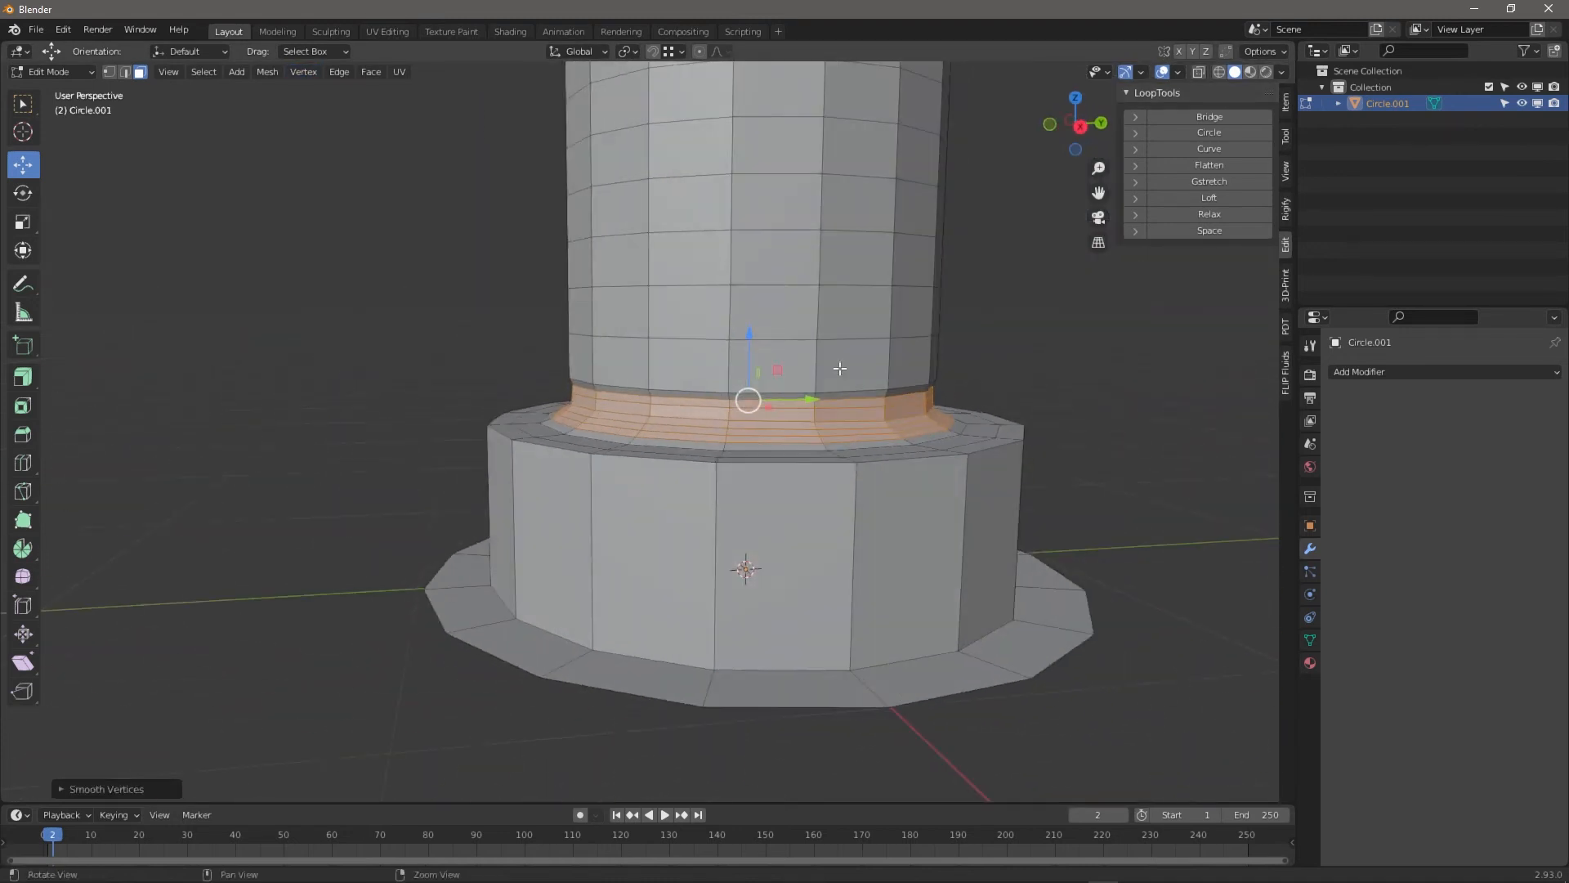
Extend the selection by the next face loop up the column and smooth the vertices again
scroll(532, 430, "up", 3)
middle_click_drag(532, 431, 797, 412)
middle_click_drag(638, 353, 743, 403)
scroll(522, 352, "up", 3)
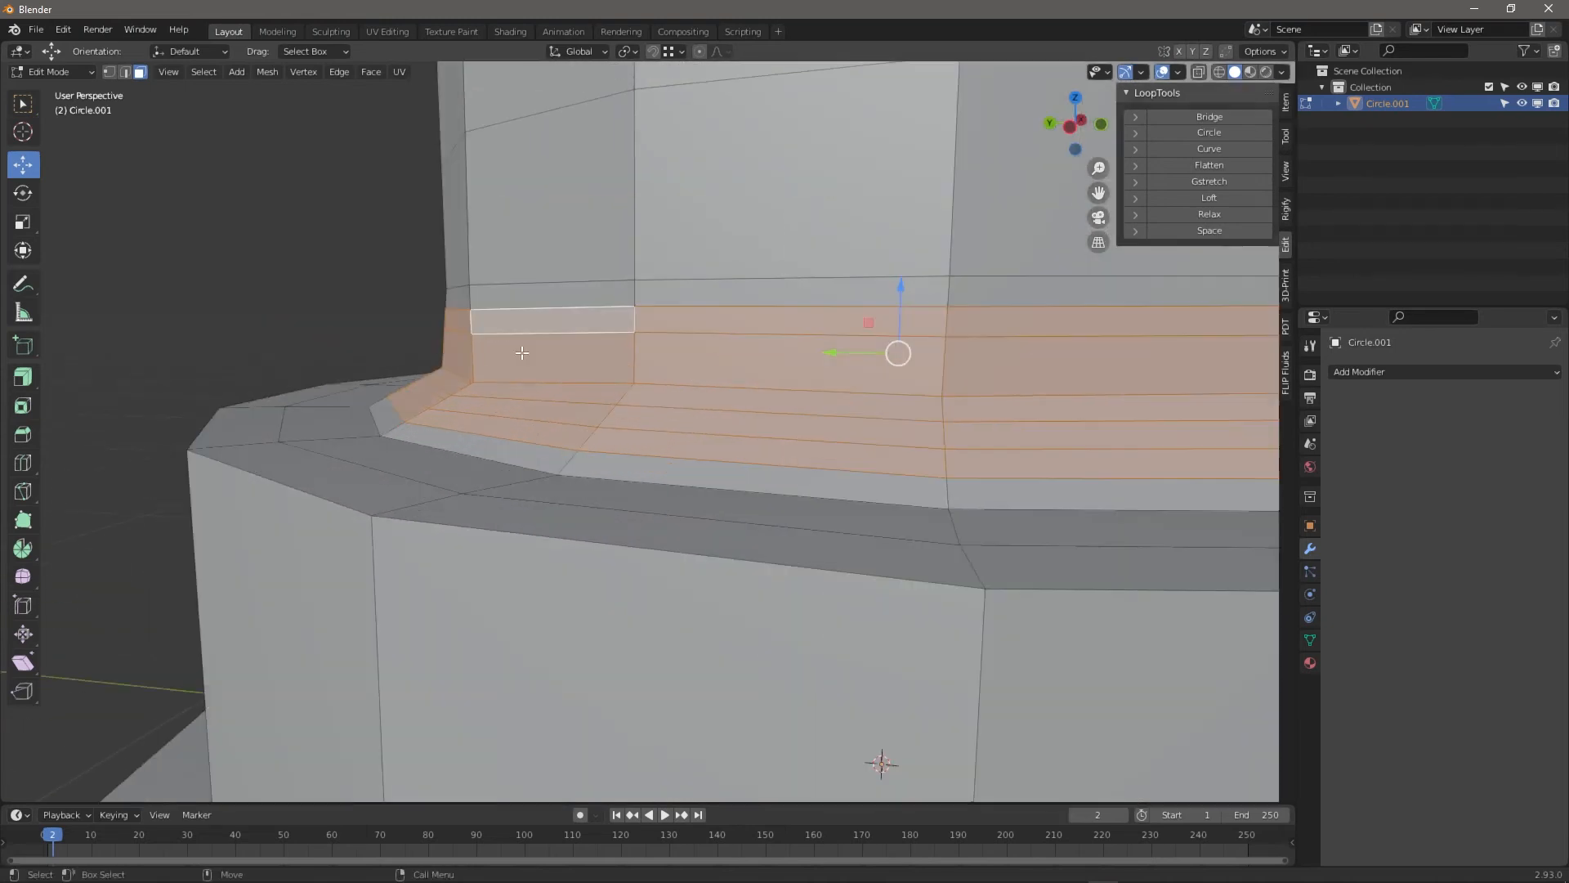
left_click(446, 294, "alt+shift")
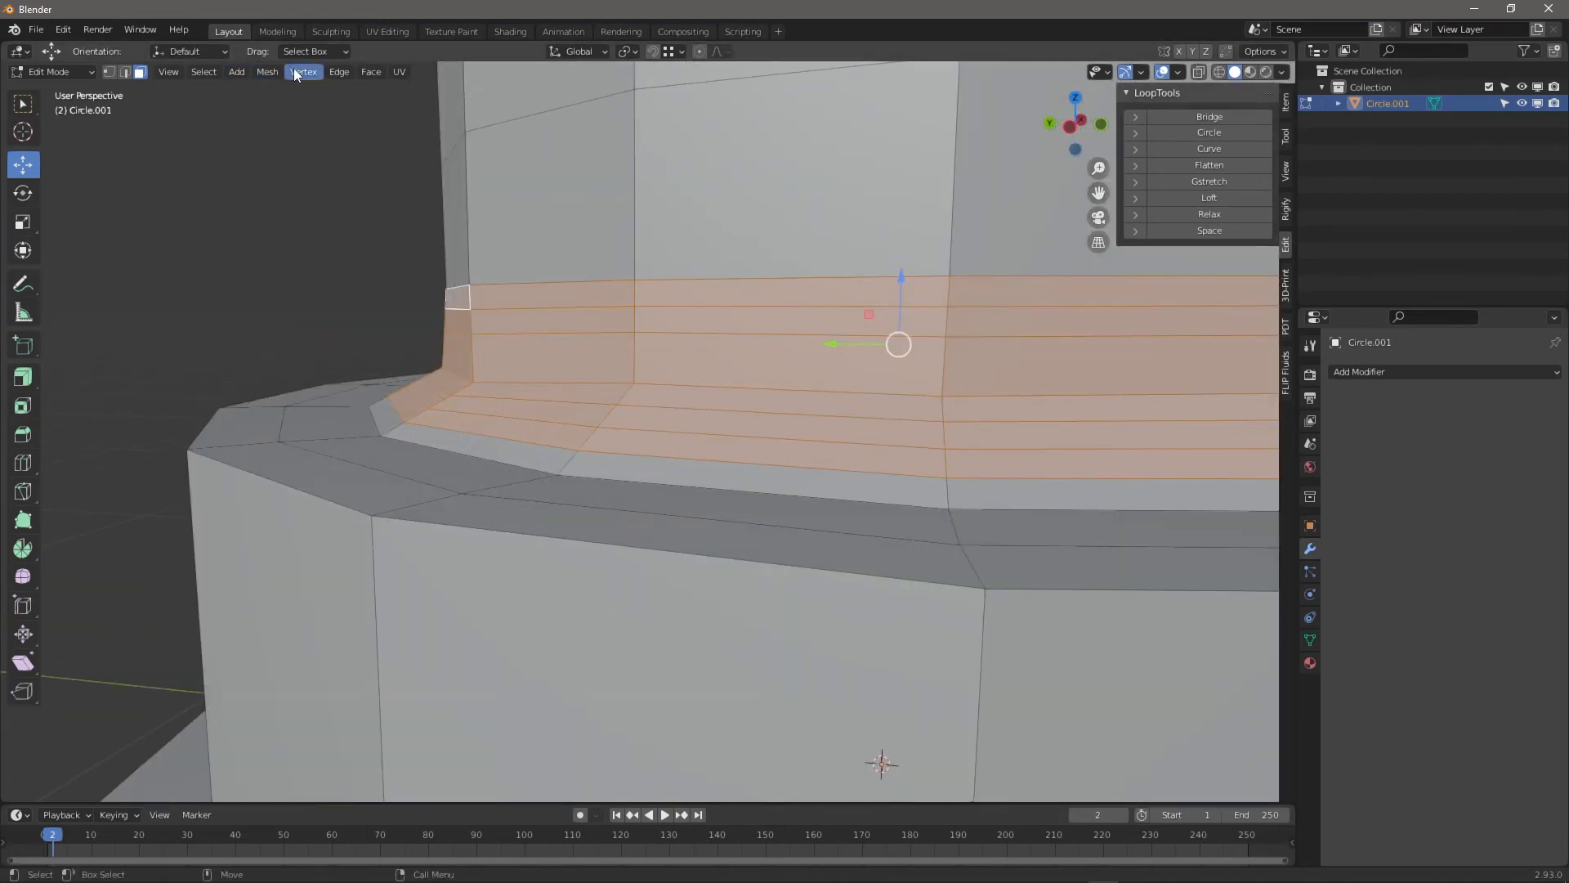
left_click(294, 71)
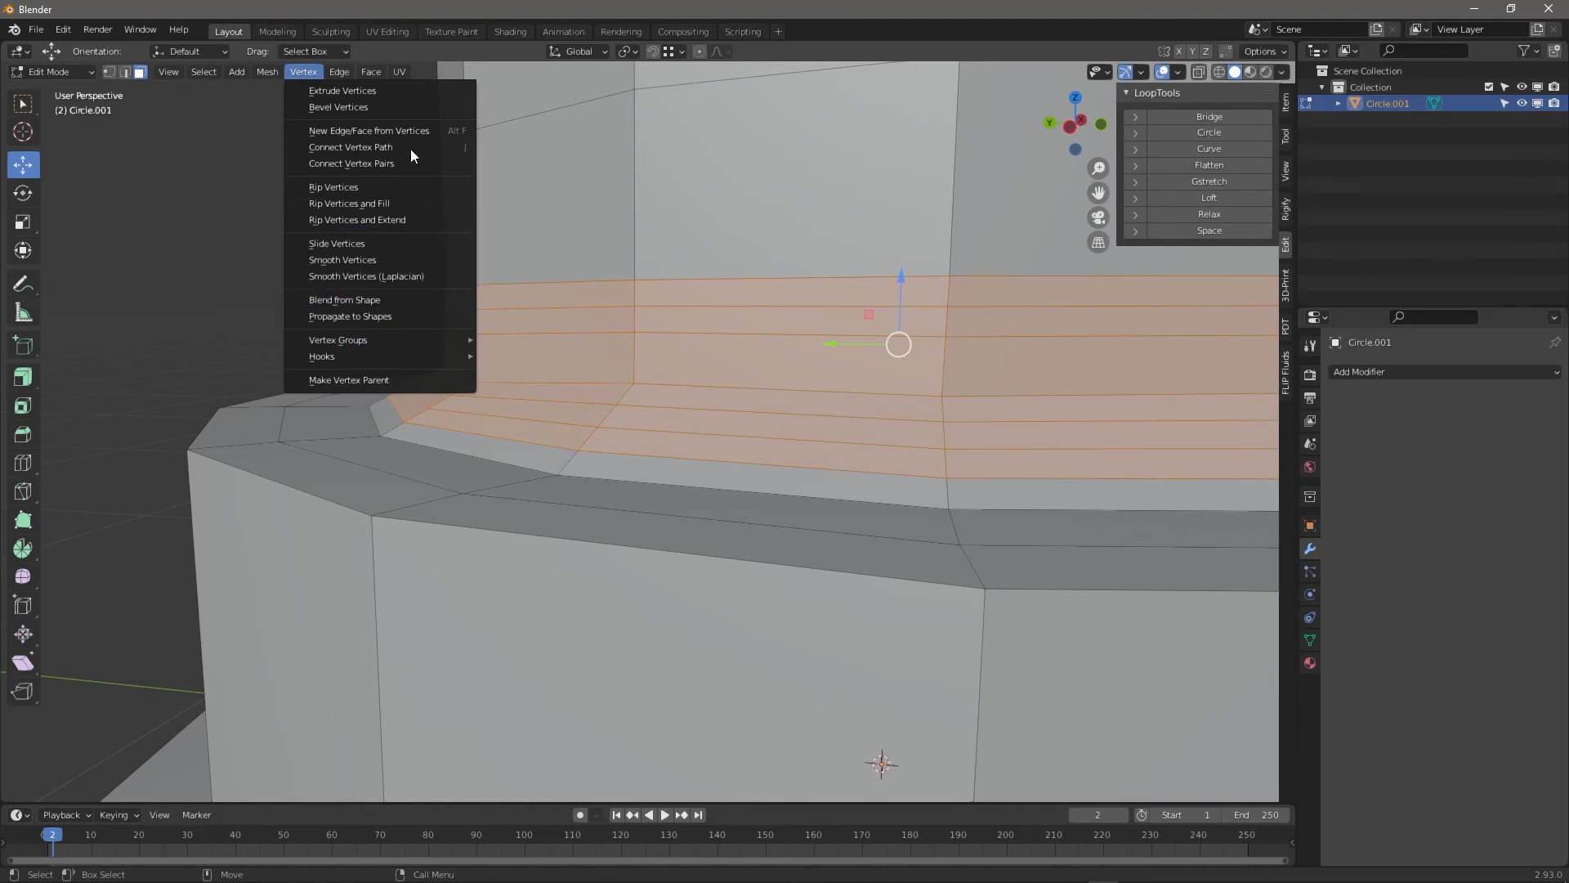
left_click(386, 259)
middle_click_drag(563, 343, 504, 409)
scroll(585, 445, "down", 3)
scroll(585, 444, "up", 3)
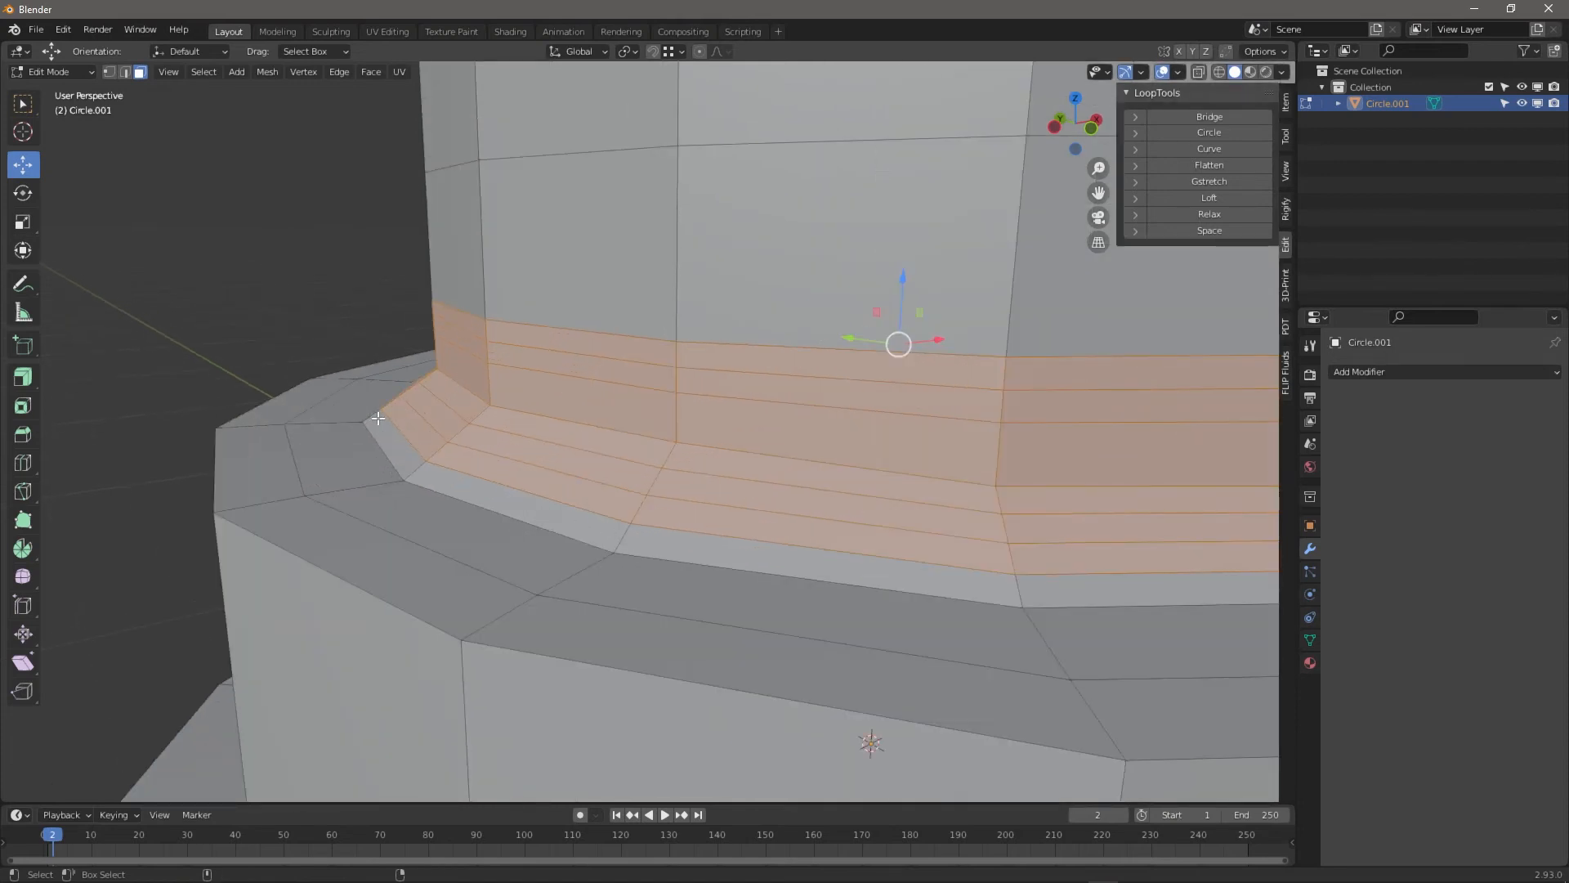
Add the flare's outermost face loop to the selection and create a face set from it in Sculpt Mode
left_click(376, 416, "alt+shift")
scroll(998, 368, "down", 5)
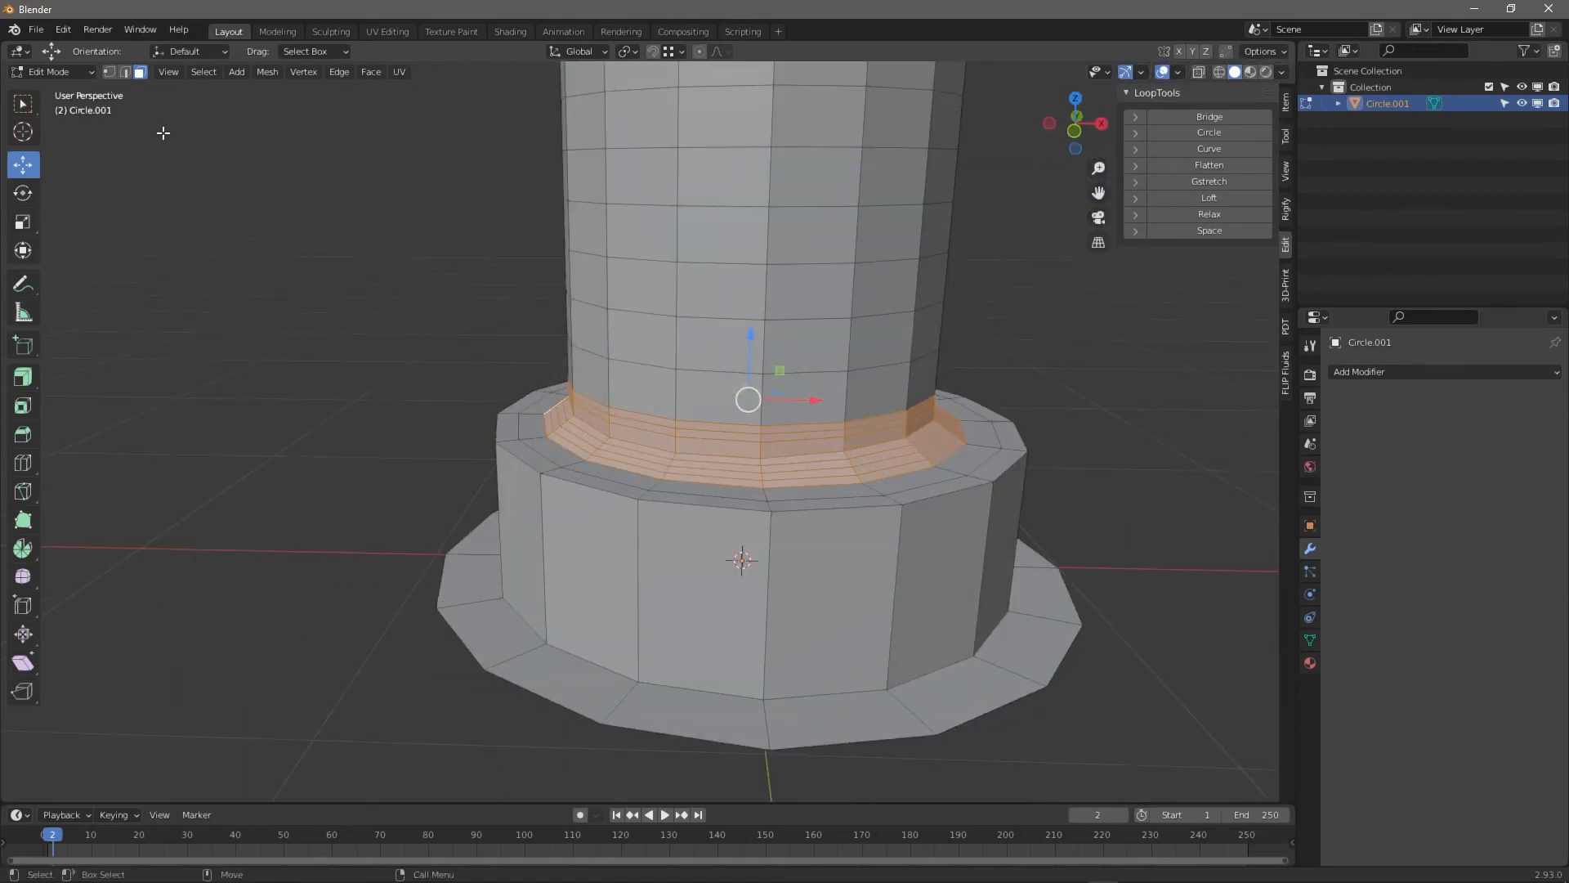
left_click(62, 72)
left_click(89, 125)
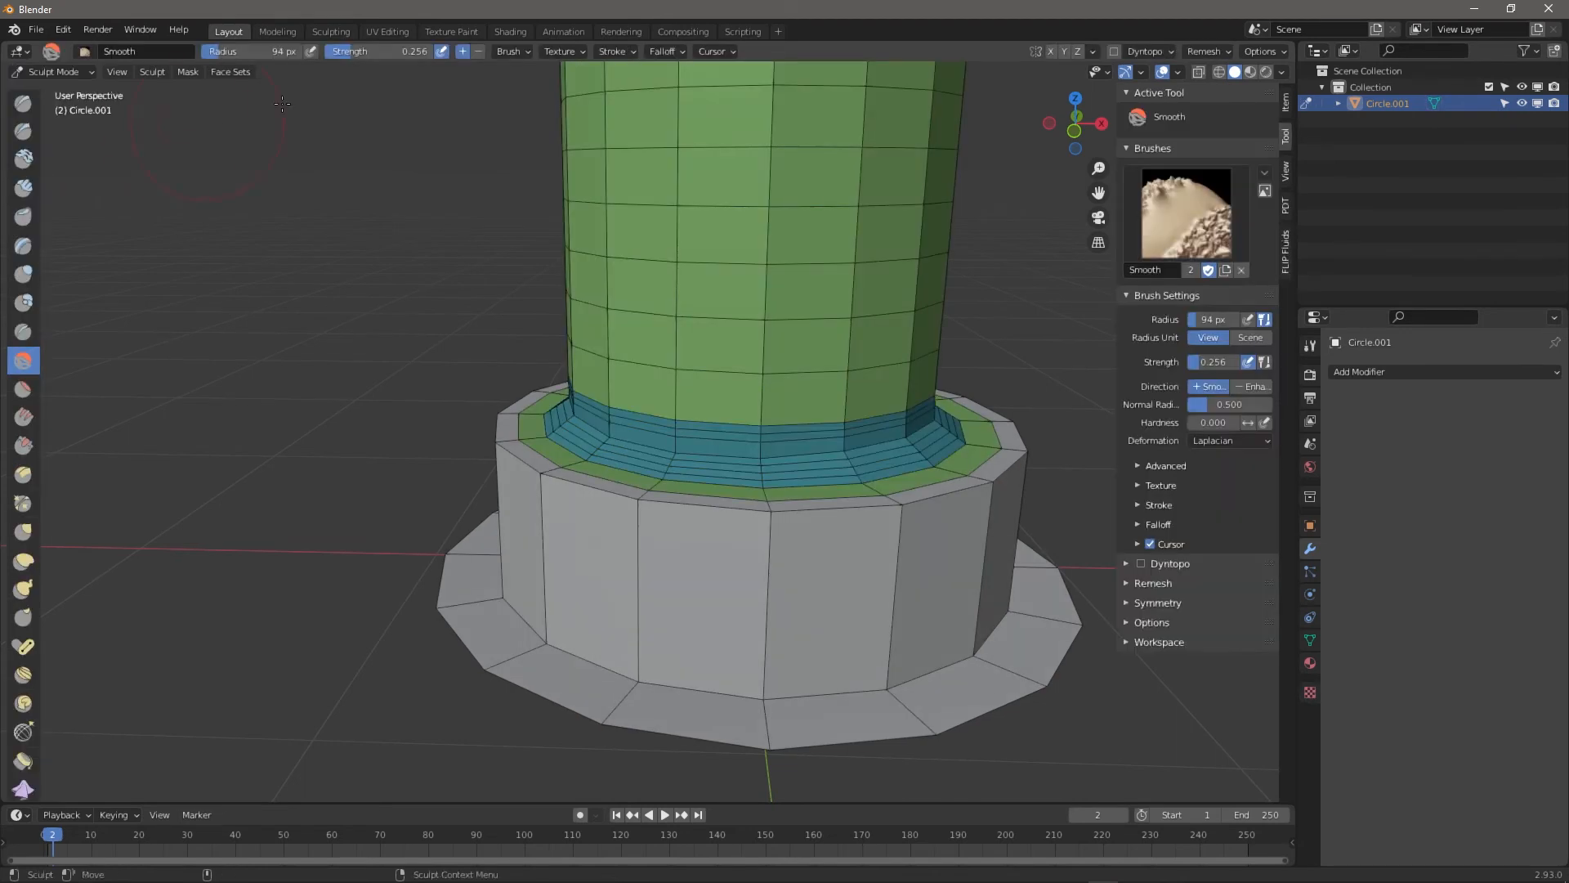
left_click(223, 73)
left_click(257, 123)
Brush over the new face set around the column's foot with the Smooth brush from several sides
scroll(596, 352, "up", 3)
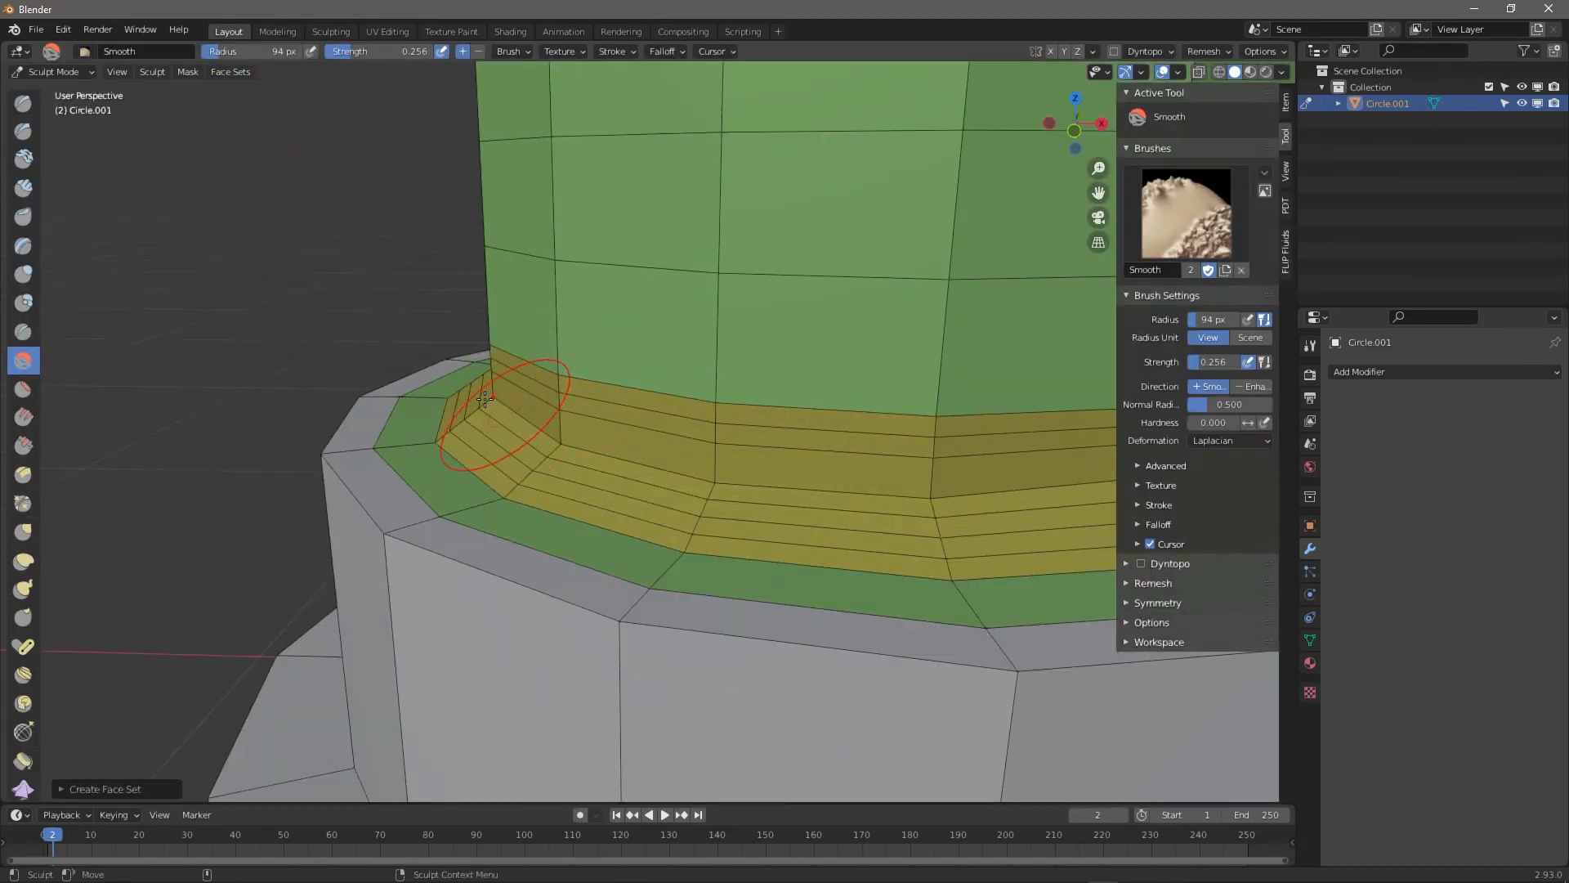
mouse_move(604, 447)
left_mouse_down()
mouse_move(491, 397)
mouse_move(851, 514)
mouse_move(928, 481)
mouse_move(918, 458)
left_mouse_up()
scroll(917, 457, "down", 3)
mouse_move(918, 457)
middle_mouse_down()
mouse_move(756, 400)
mouse_move(716, 419)
middle_mouse_up()
scroll(716, 418, "up", 1)
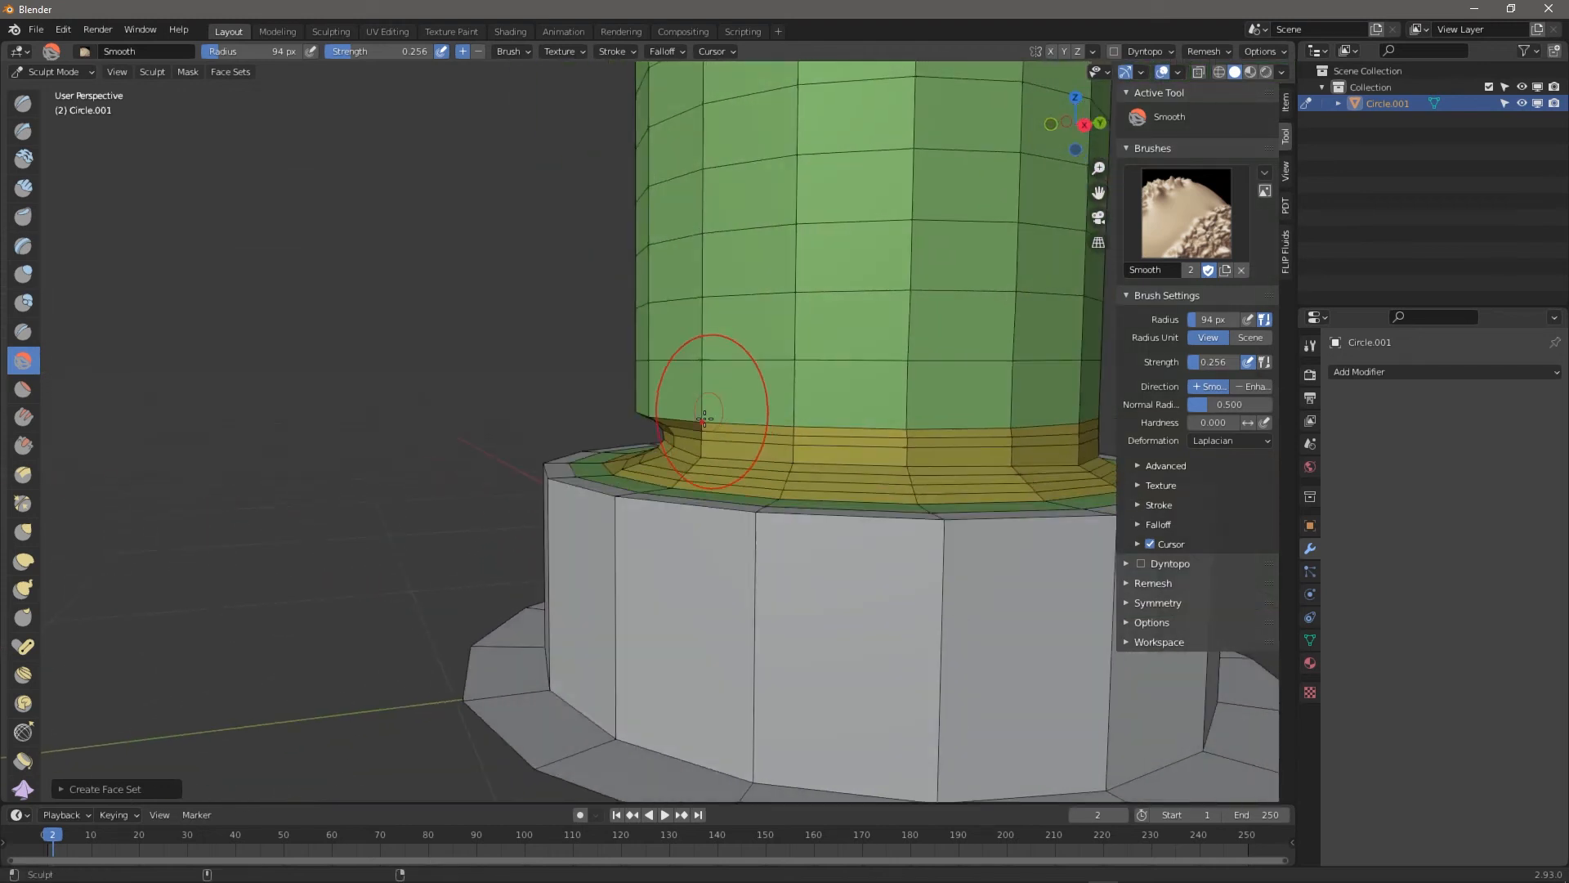
left_click_drag(712, 420, 693, 459)
middle_click_drag(693, 458, 970, 474)
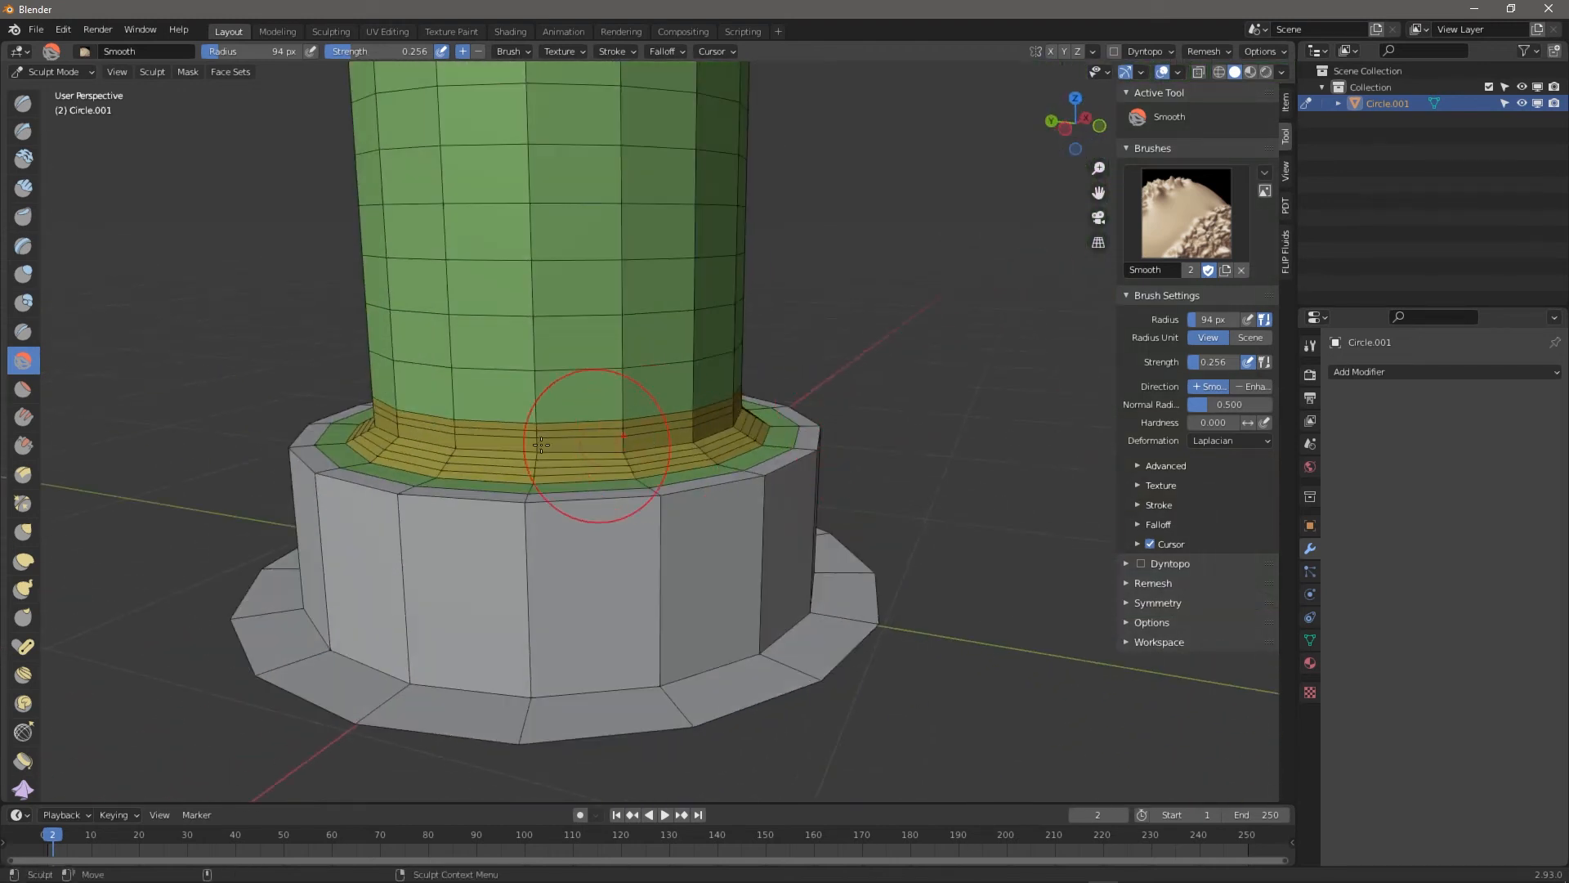
Check the smoothed band up close and return to Edit Mode
scroll(481, 429, "up", 2)
scroll(481, 429, "up", 1)
middle_click_drag(482, 429, 645, 434, "shift")
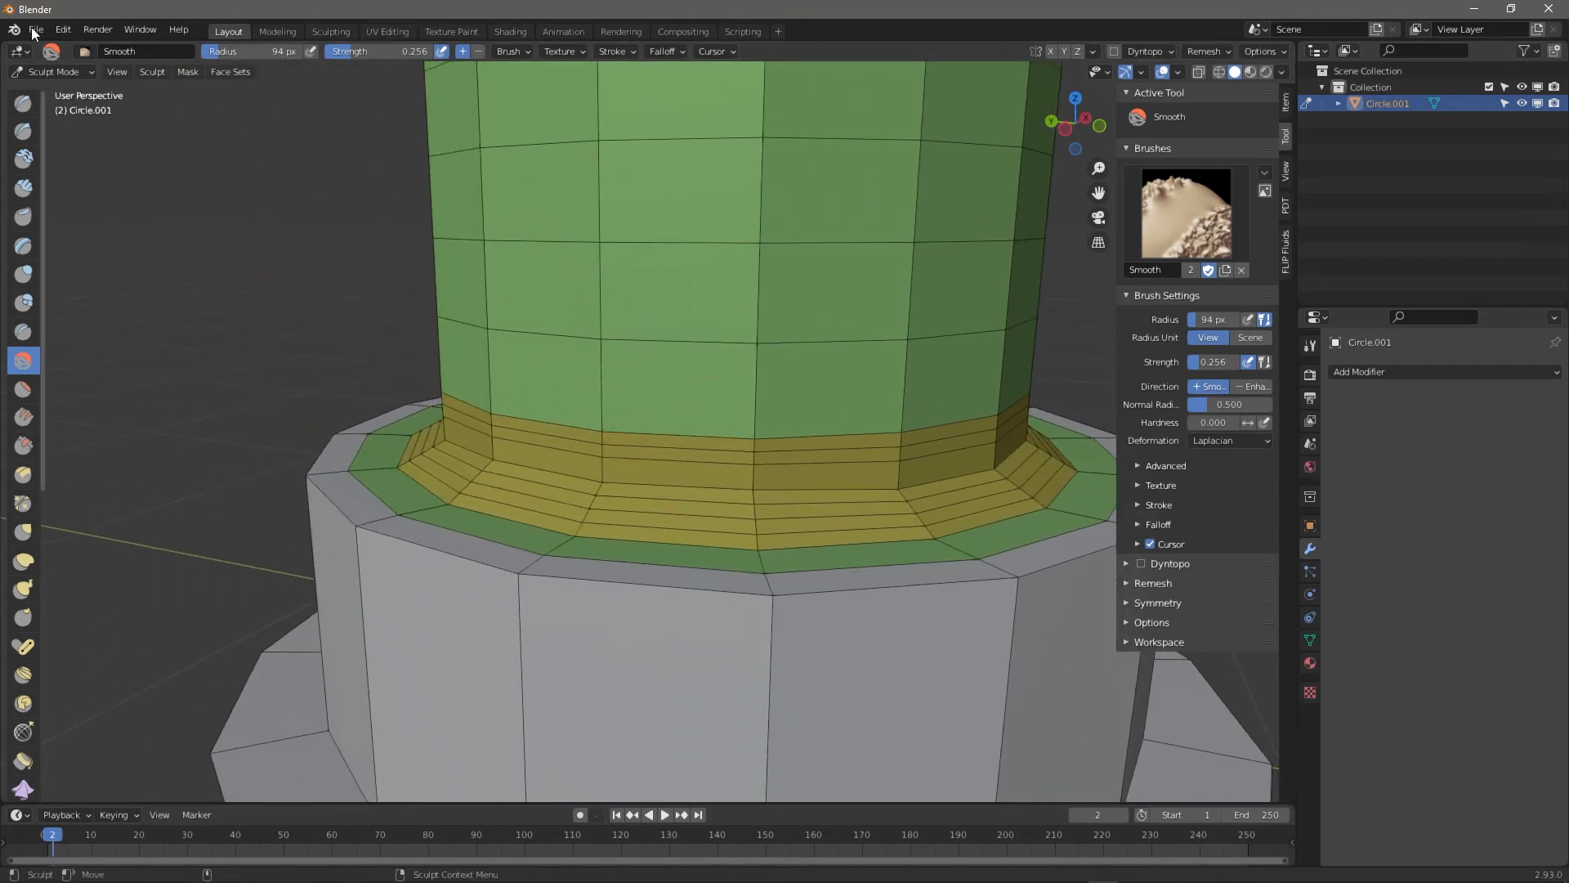
left_click(43, 70)
left_click(47, 110)
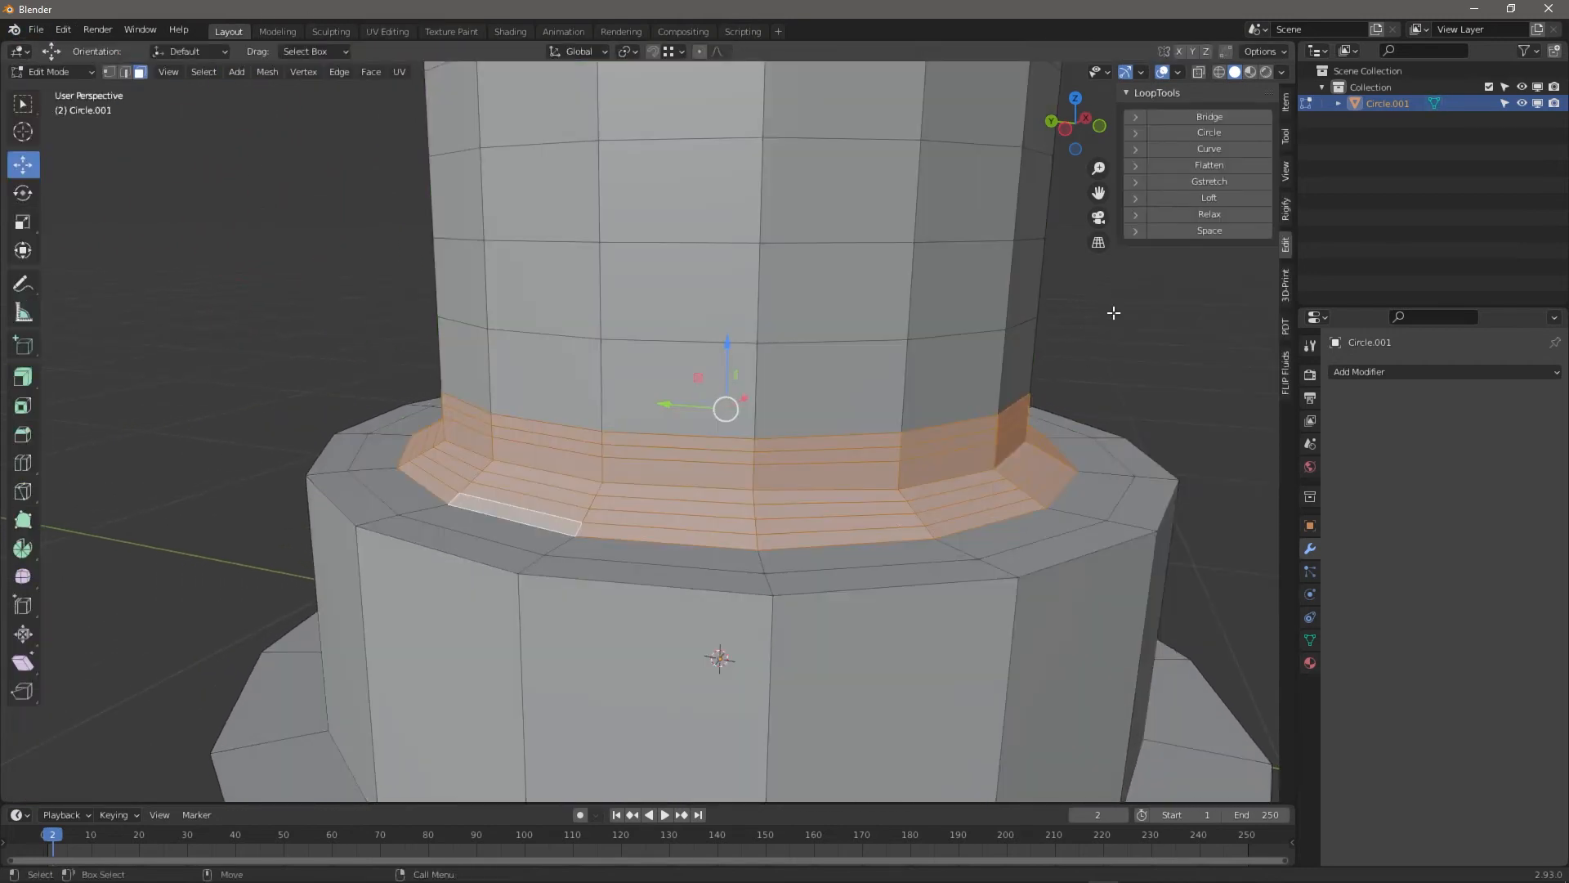
Try LoopTools Relax and Space in turn on the selected band, undoing each attempt
left_click(1209, 213)
middle_click_drag(817, 523, 878, 531)
key("ctrl+z")
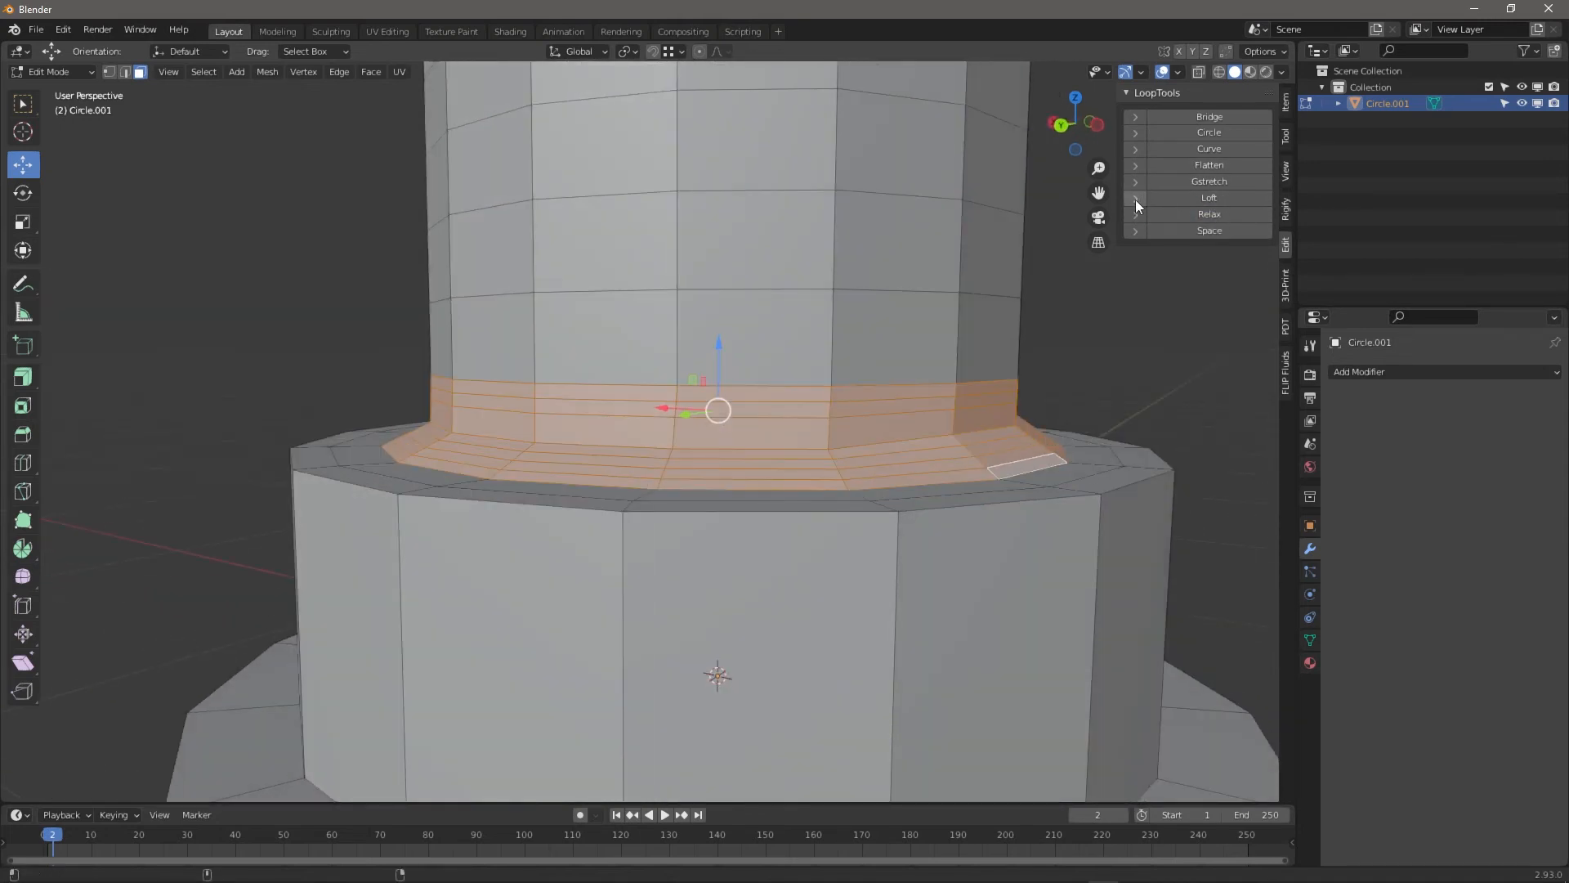
left_click(1208, 231)
key("ctrl+z")
Set the LoopTools Space influence to 16.1% and test it on the band, undoing the test
left_click(1135, 232)
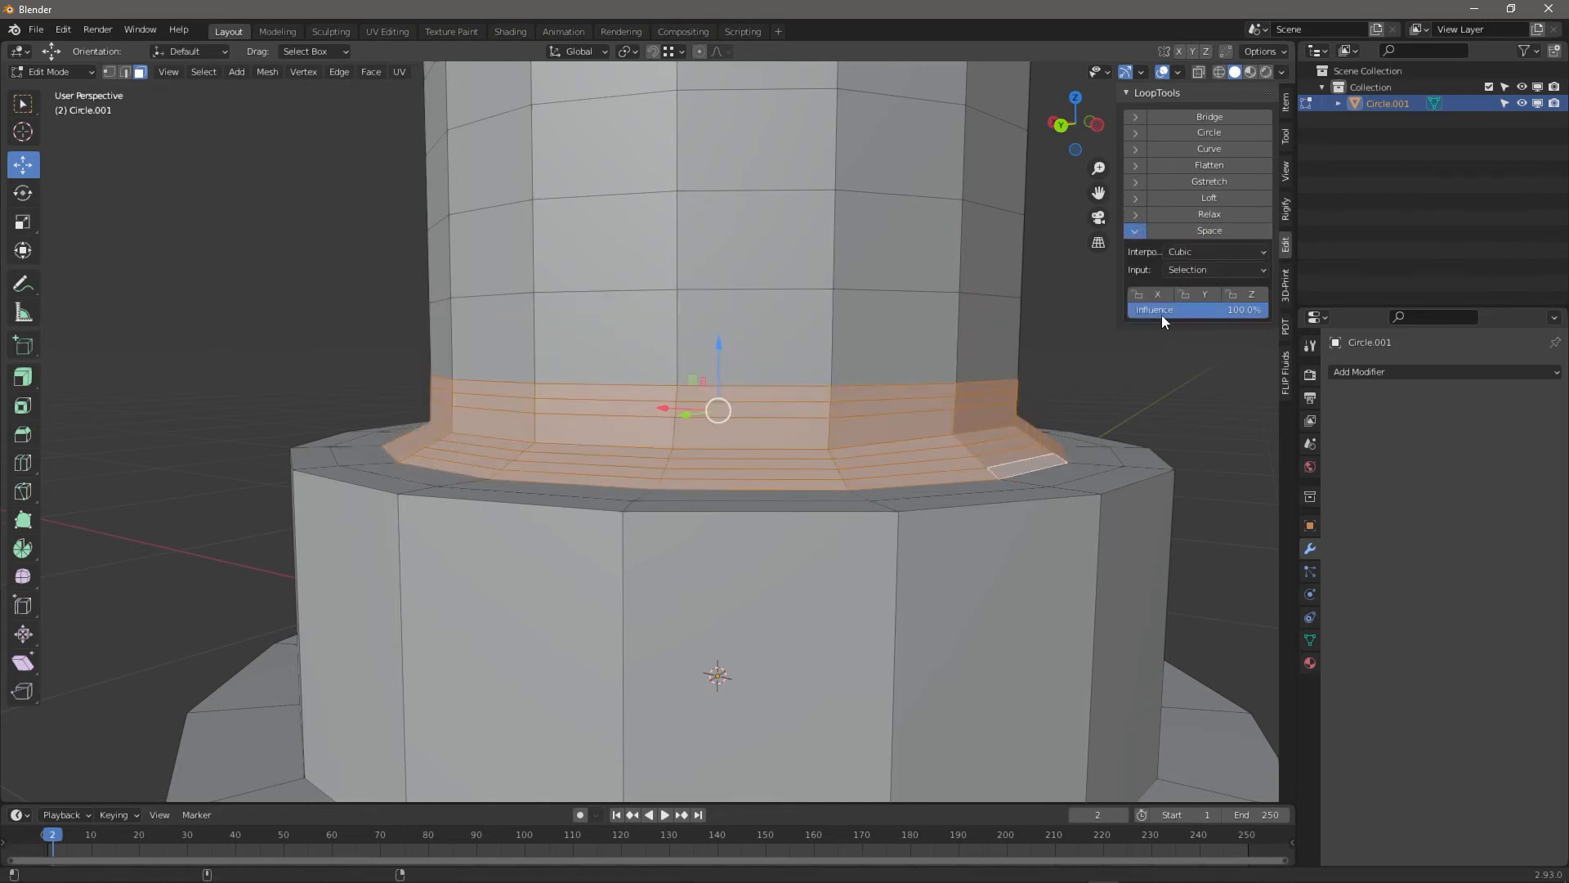
left_click(1209, 230)
key("ctrl+z")
Make each of the five edge loops from the flare's outer rim up to the column corner circular with LoopTools Circle
key("2")
middle_click_drag(599, 438, 939, 564)
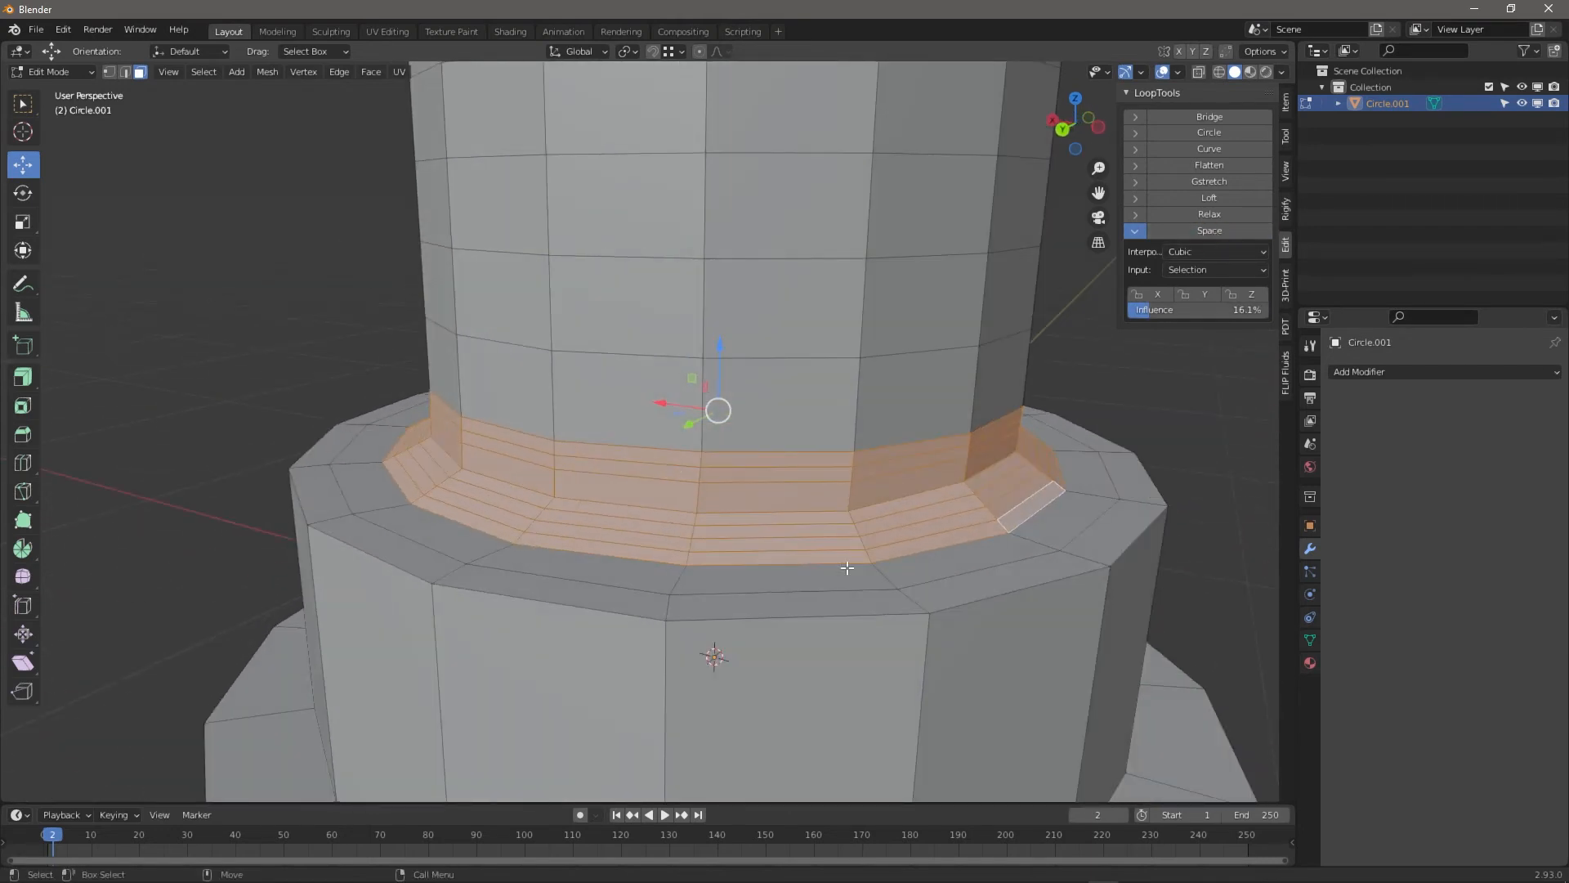
left_click(938, 551, "alt")
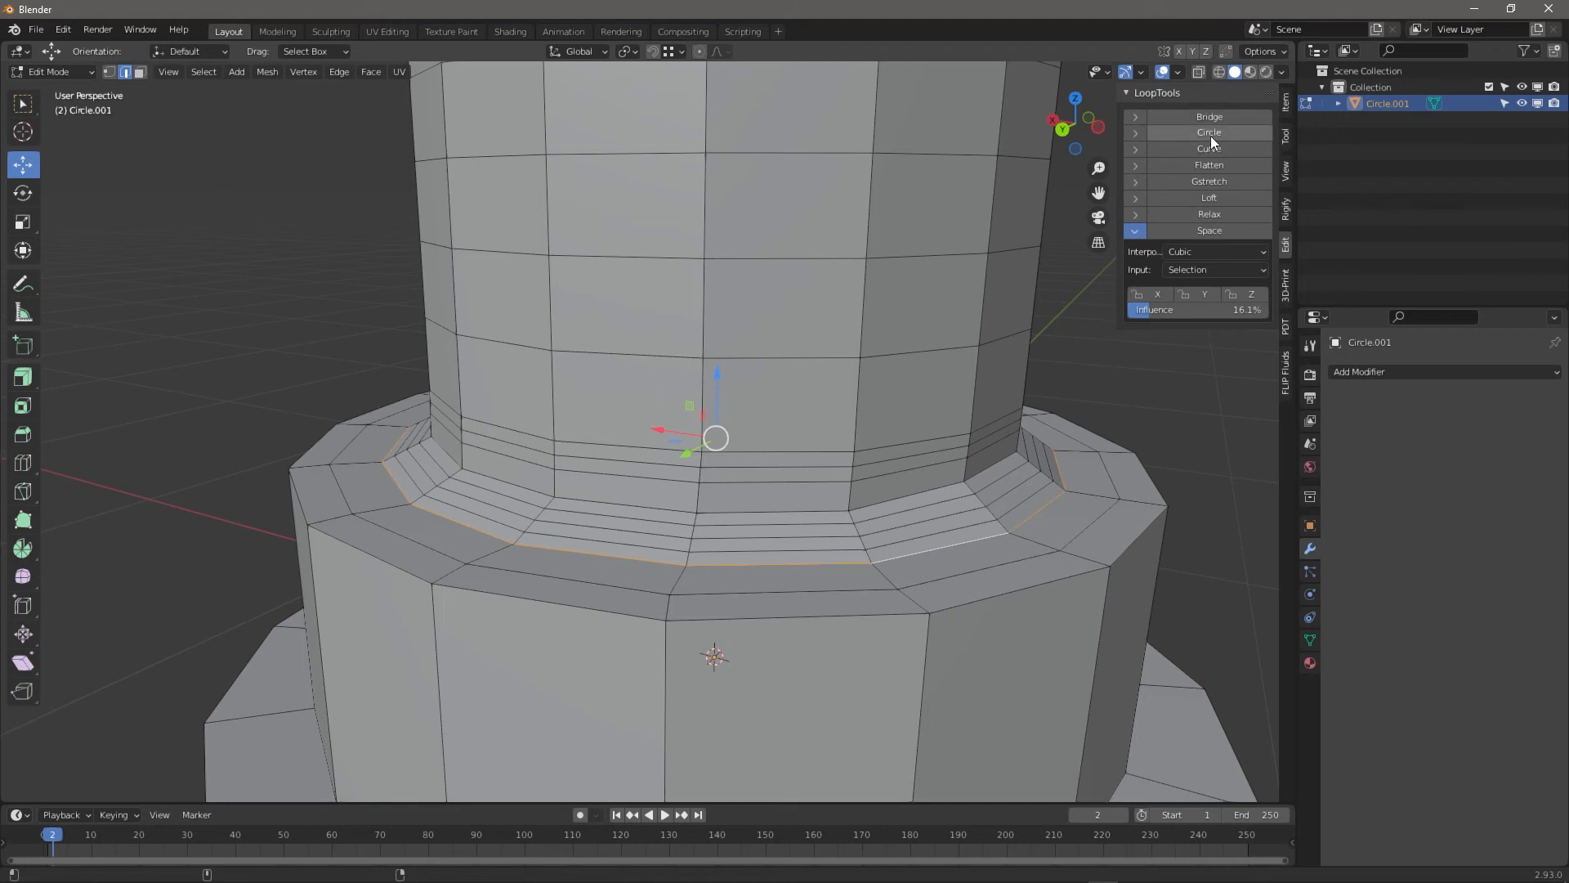
left_click(1210, 133)
left_click(905, 540, "alt")
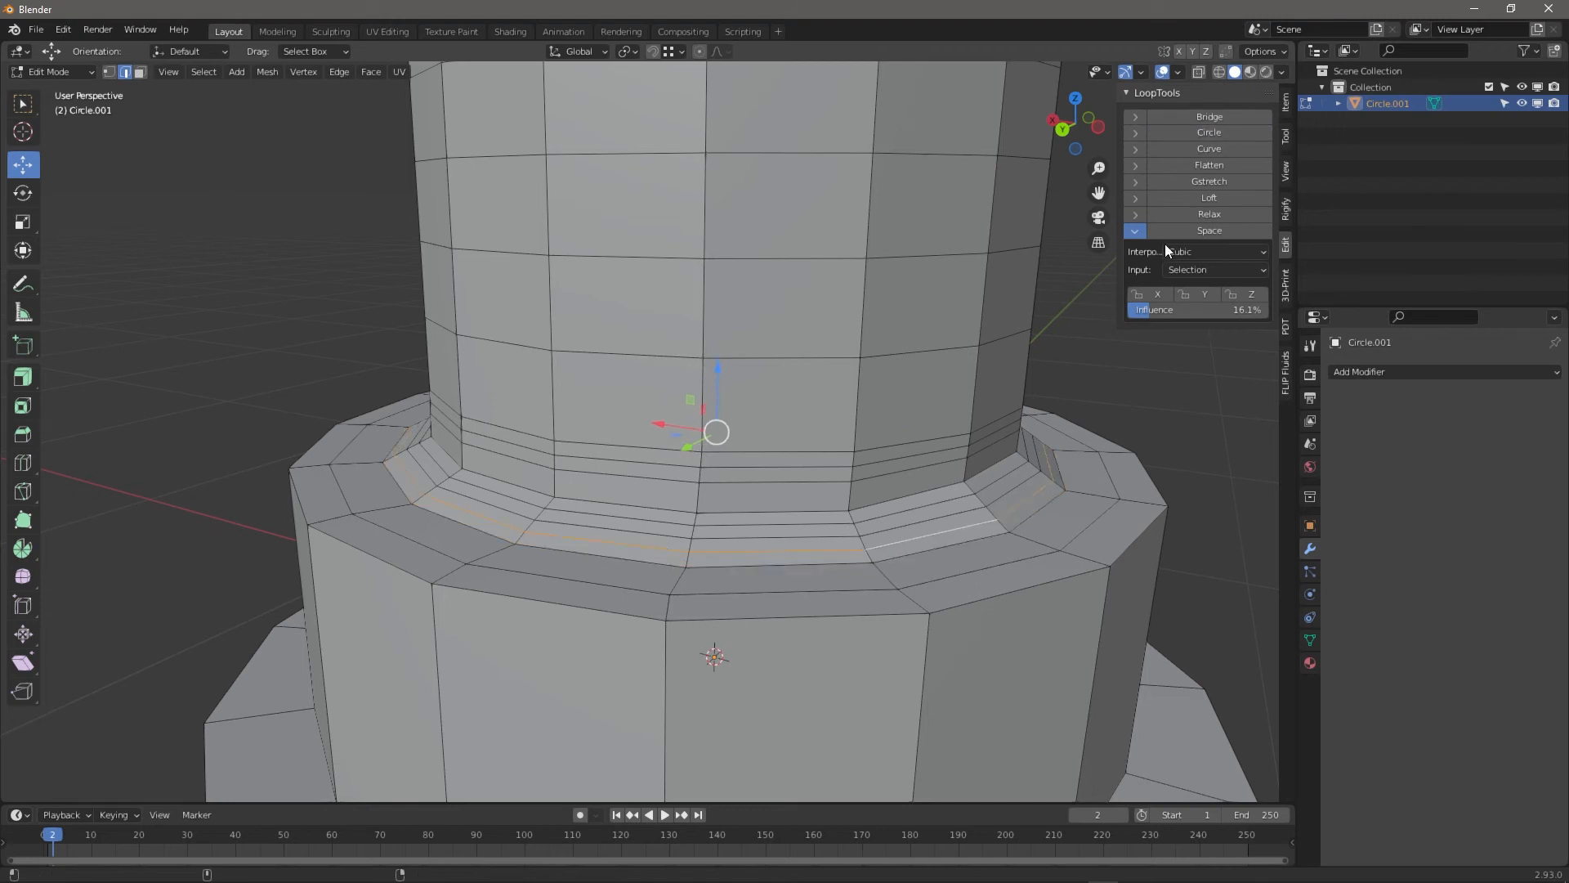
left_click(1217, 131)
left_click(897, 526, "alt")
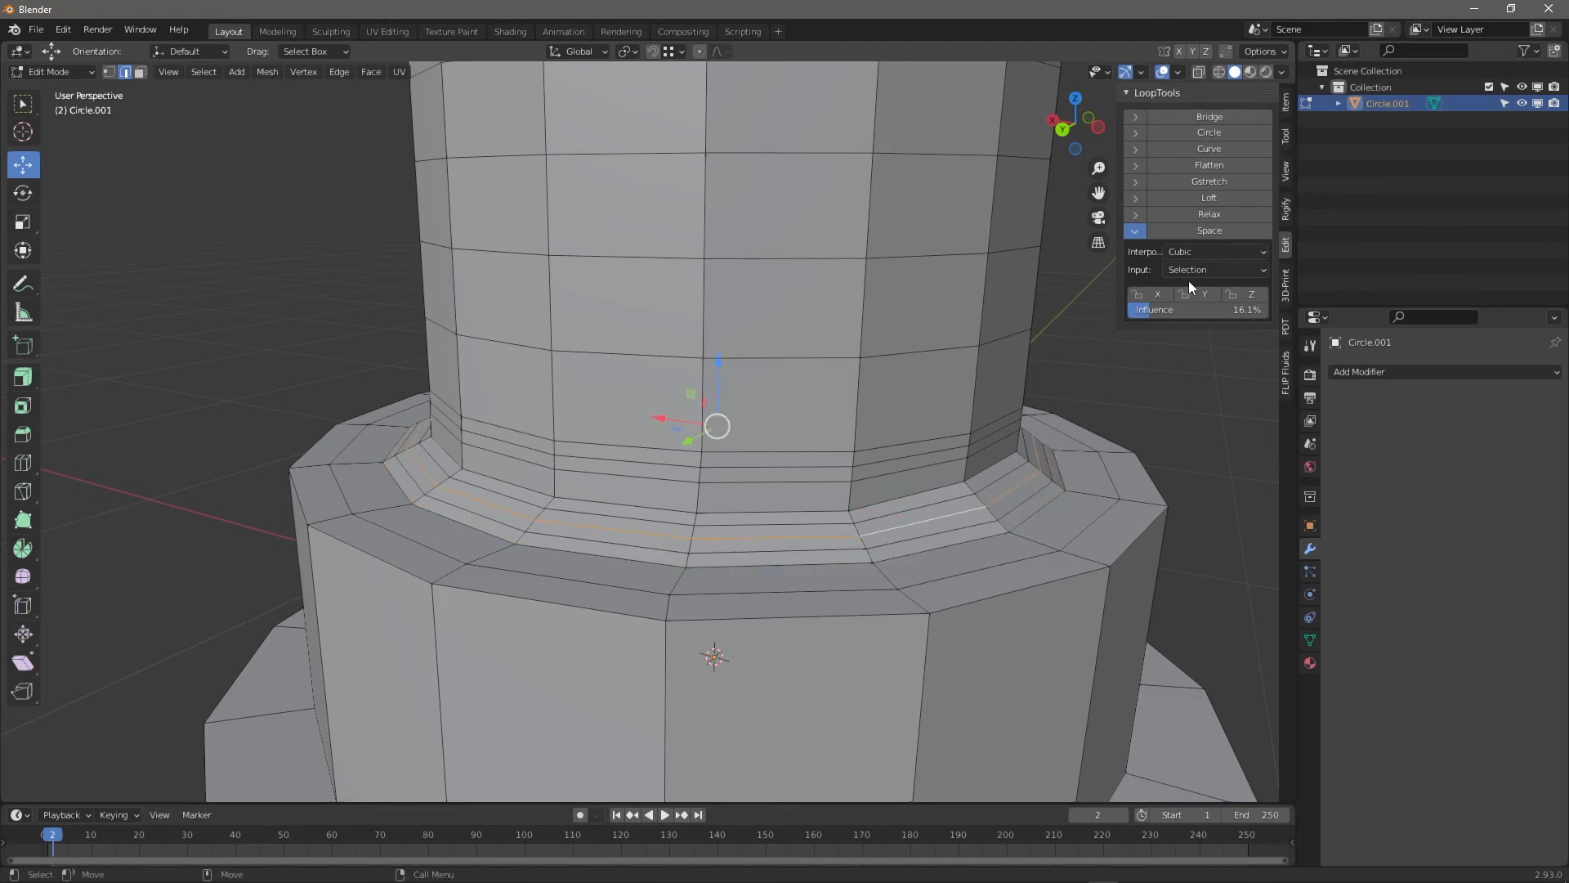
left_click(1209, 132)
left_click(909, 510, "alt")
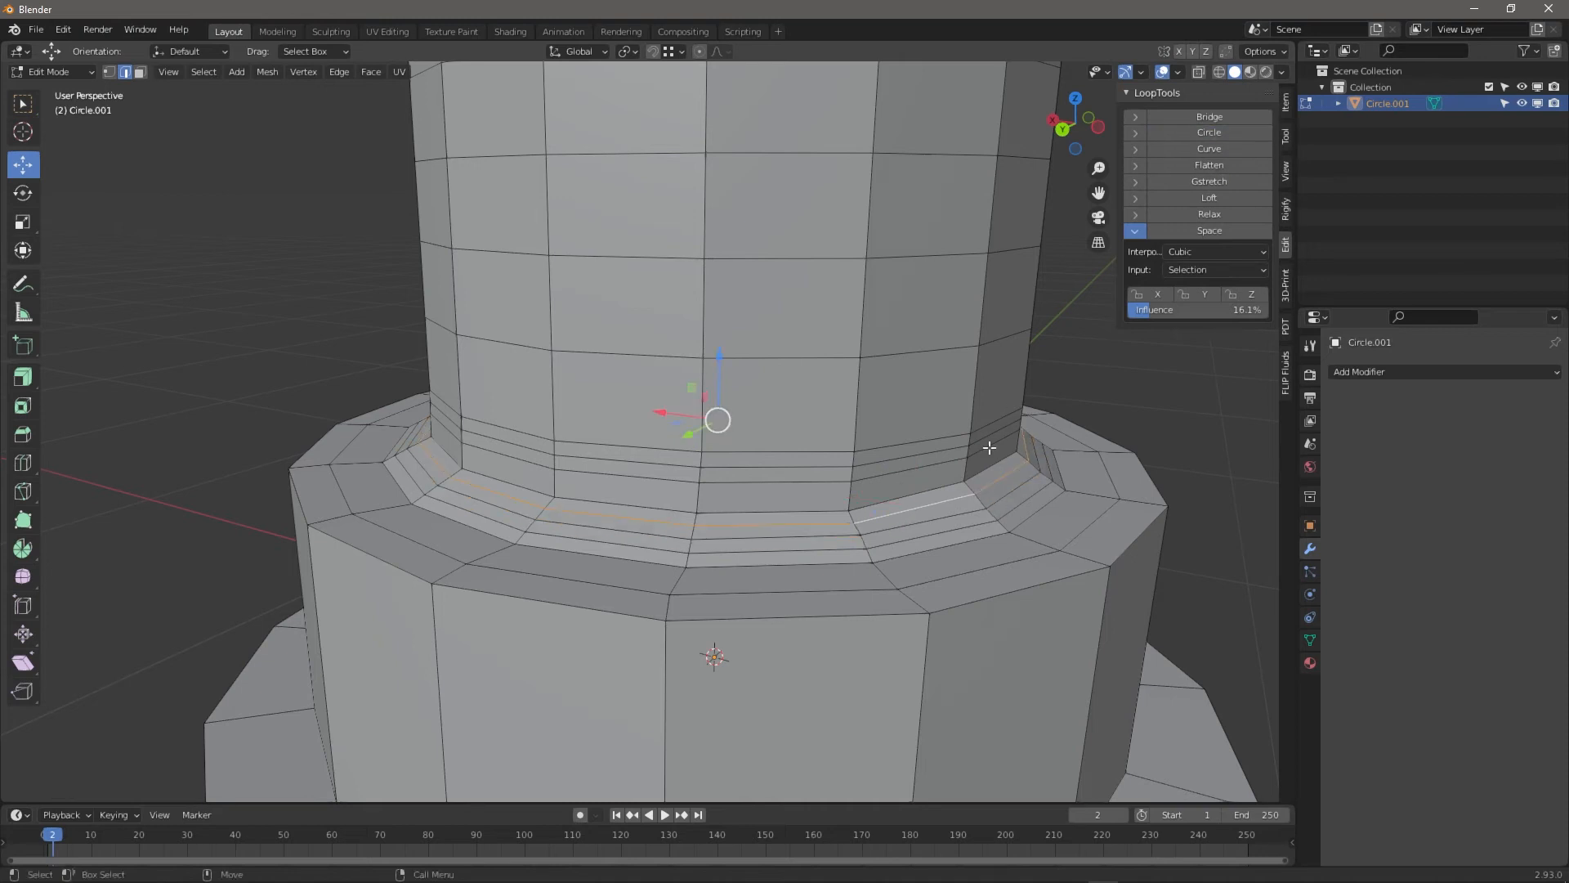
left_click(1210, 131)
left_click(891, 495, "alt")
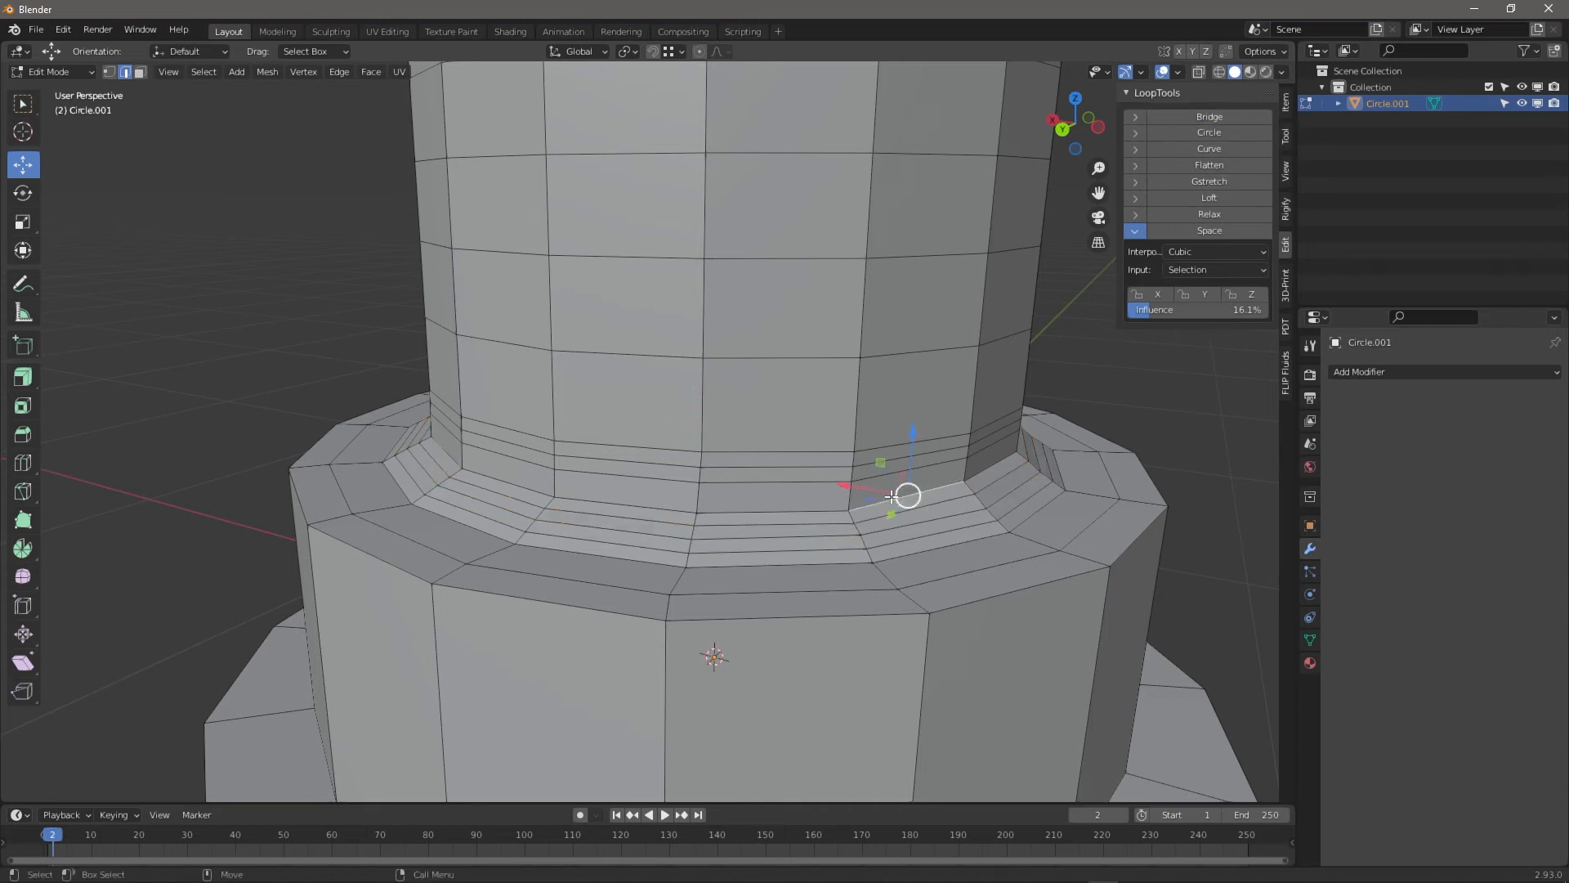
left_click(1217, 132)
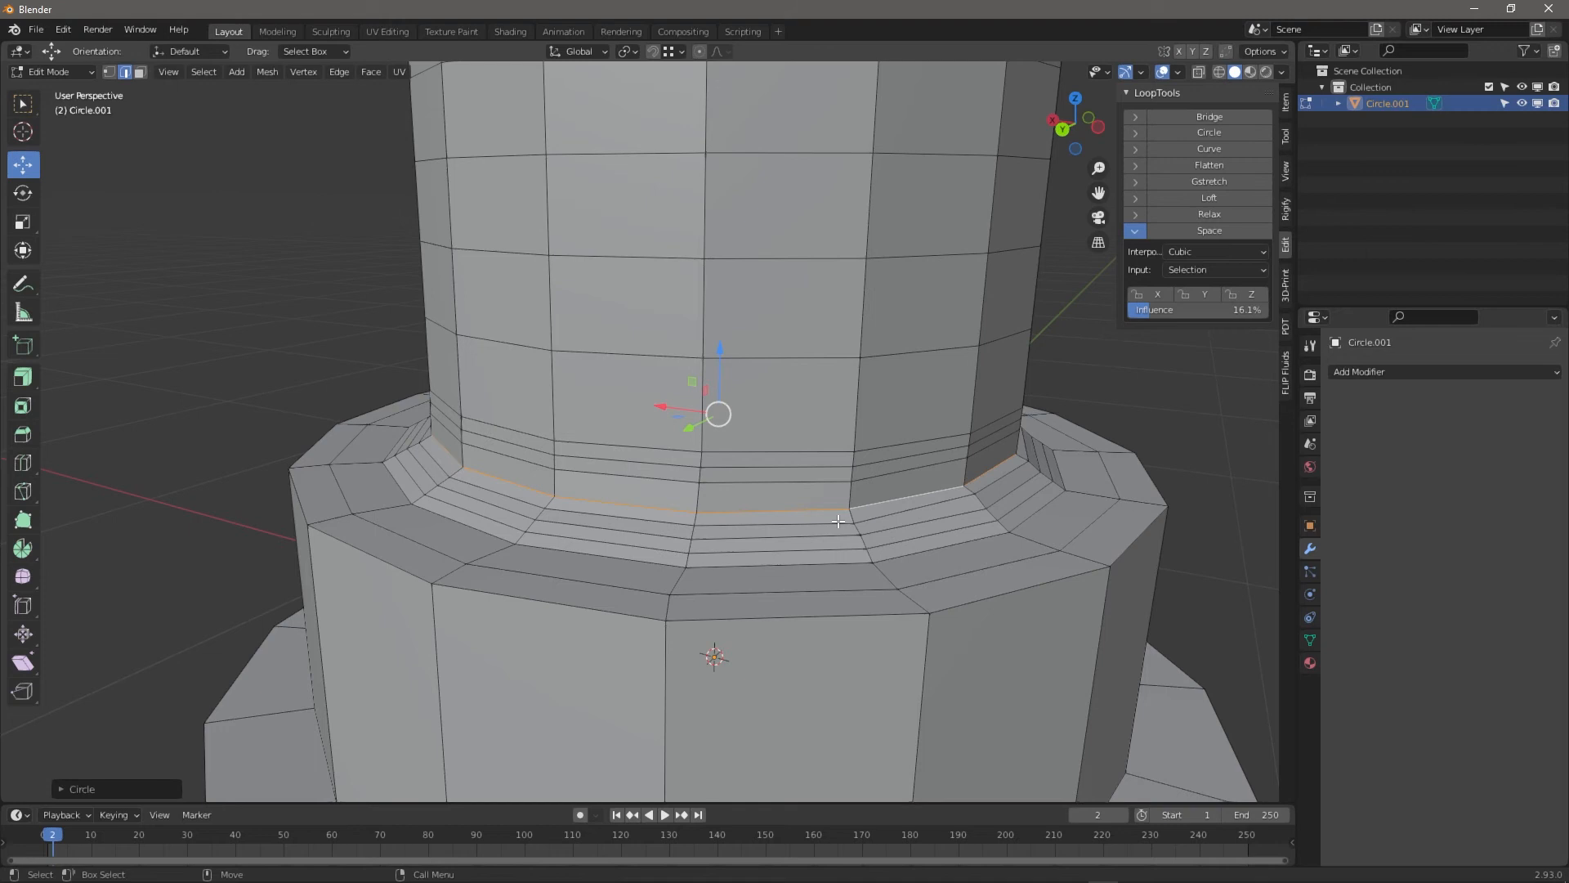
Apply LoopTools Circle to each of the three edge loops just above the column corner
left_click(880, 476, "alt")
left_click(1223, 134)
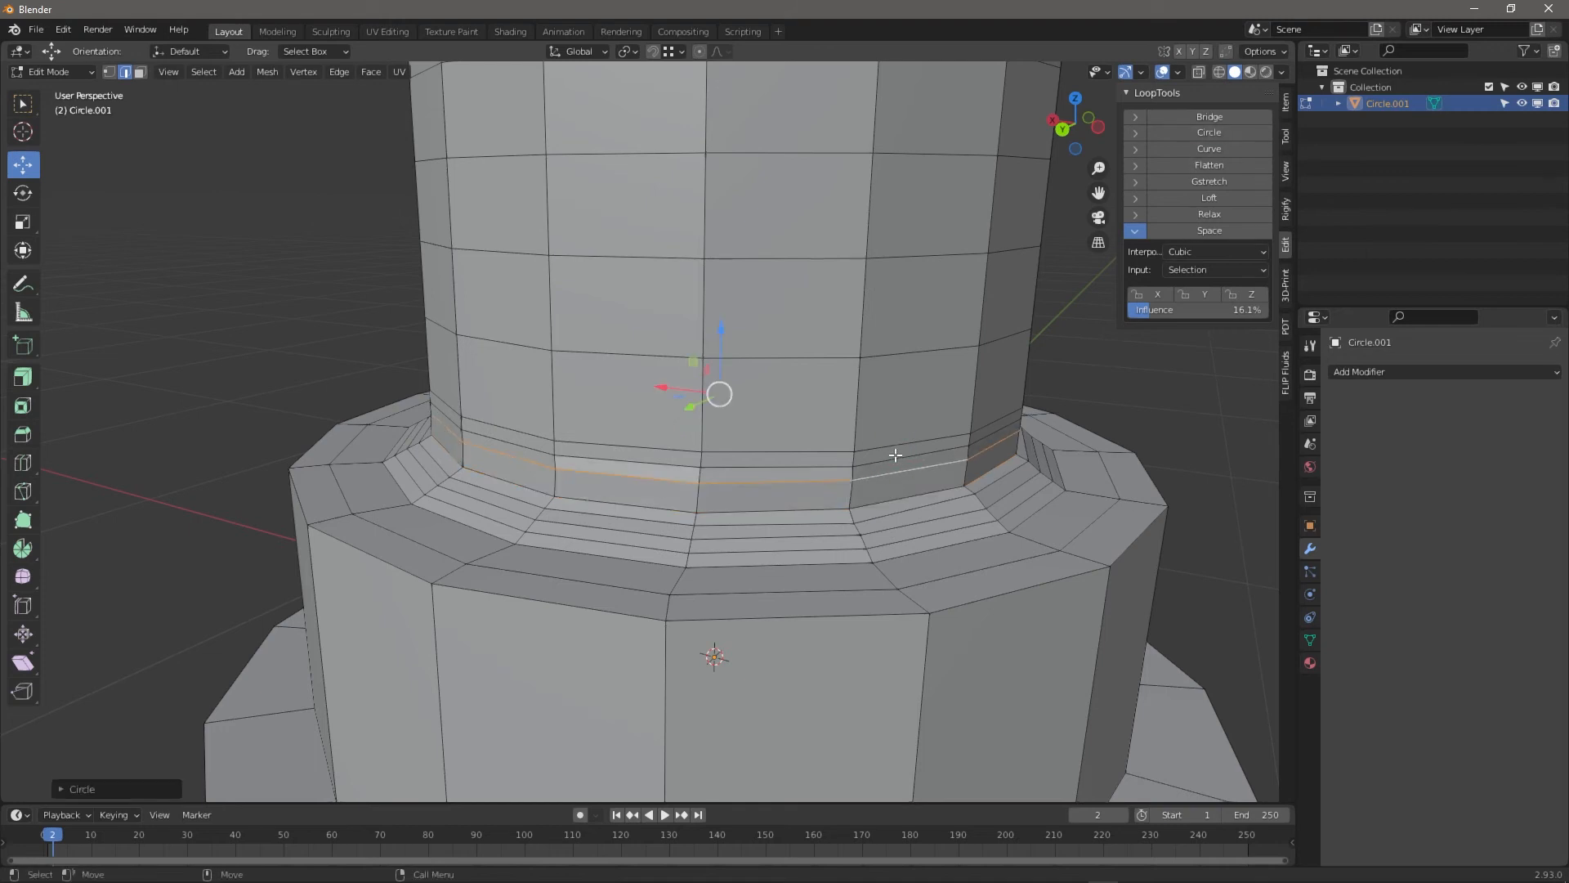
left_click(895, 455, "alt")
left_click(1223, 134)
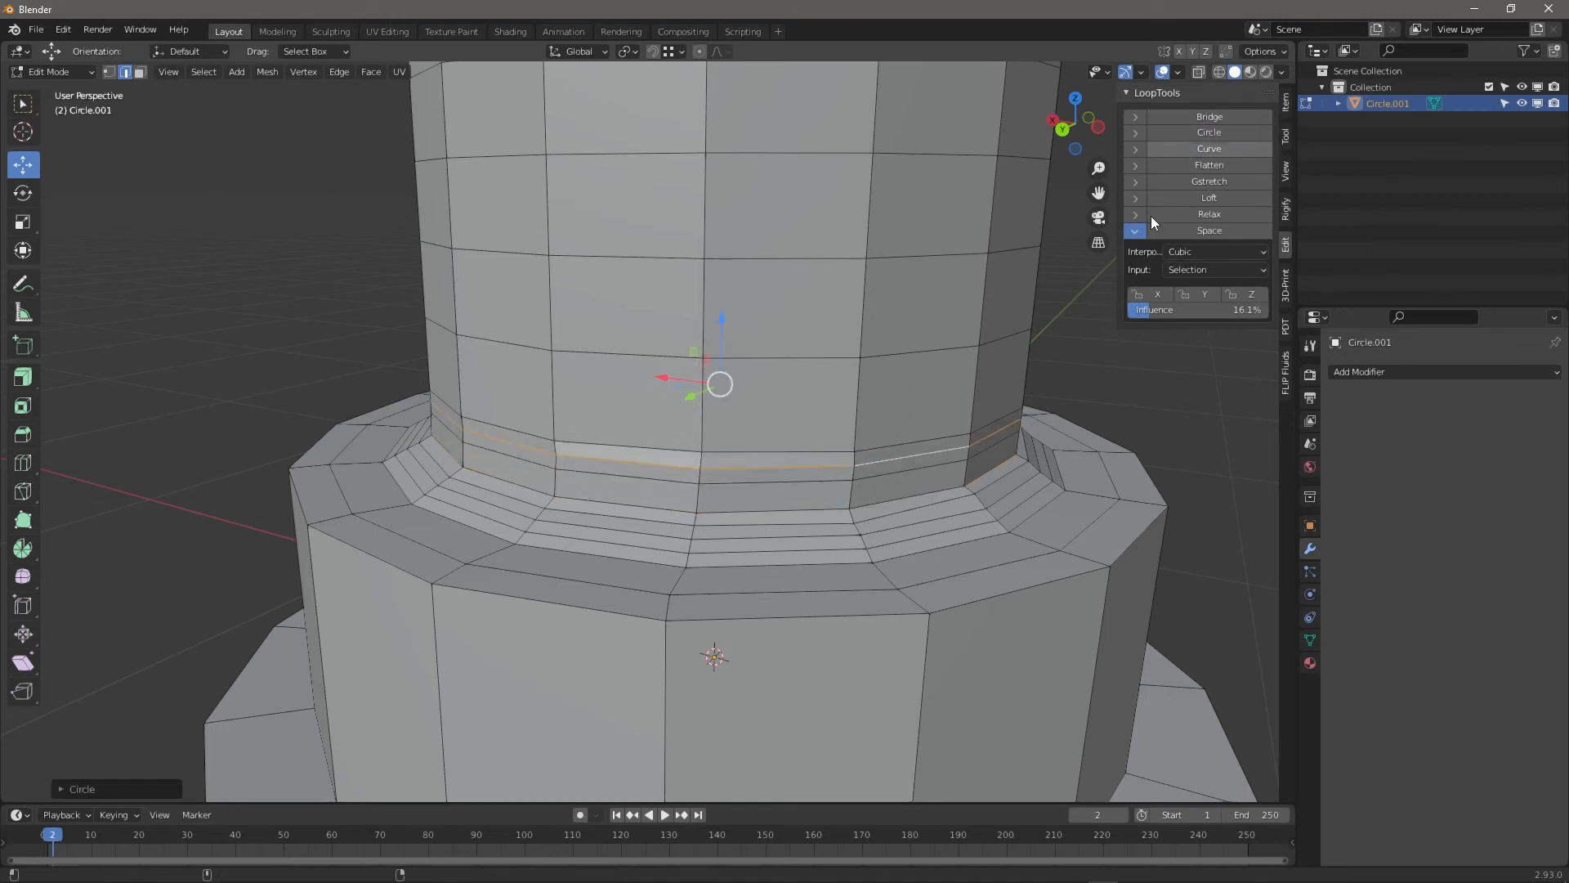
left_click(894, 444, "alt")
left_click(1209, 133)
Select all eight edge loops of the transition band and apply LoopTools Space to their vertices with 16.1% influence
middle_click_drag(899, 540, 696, 554)
left_click(763, 526)
scroll(696, 554, "up", 4)
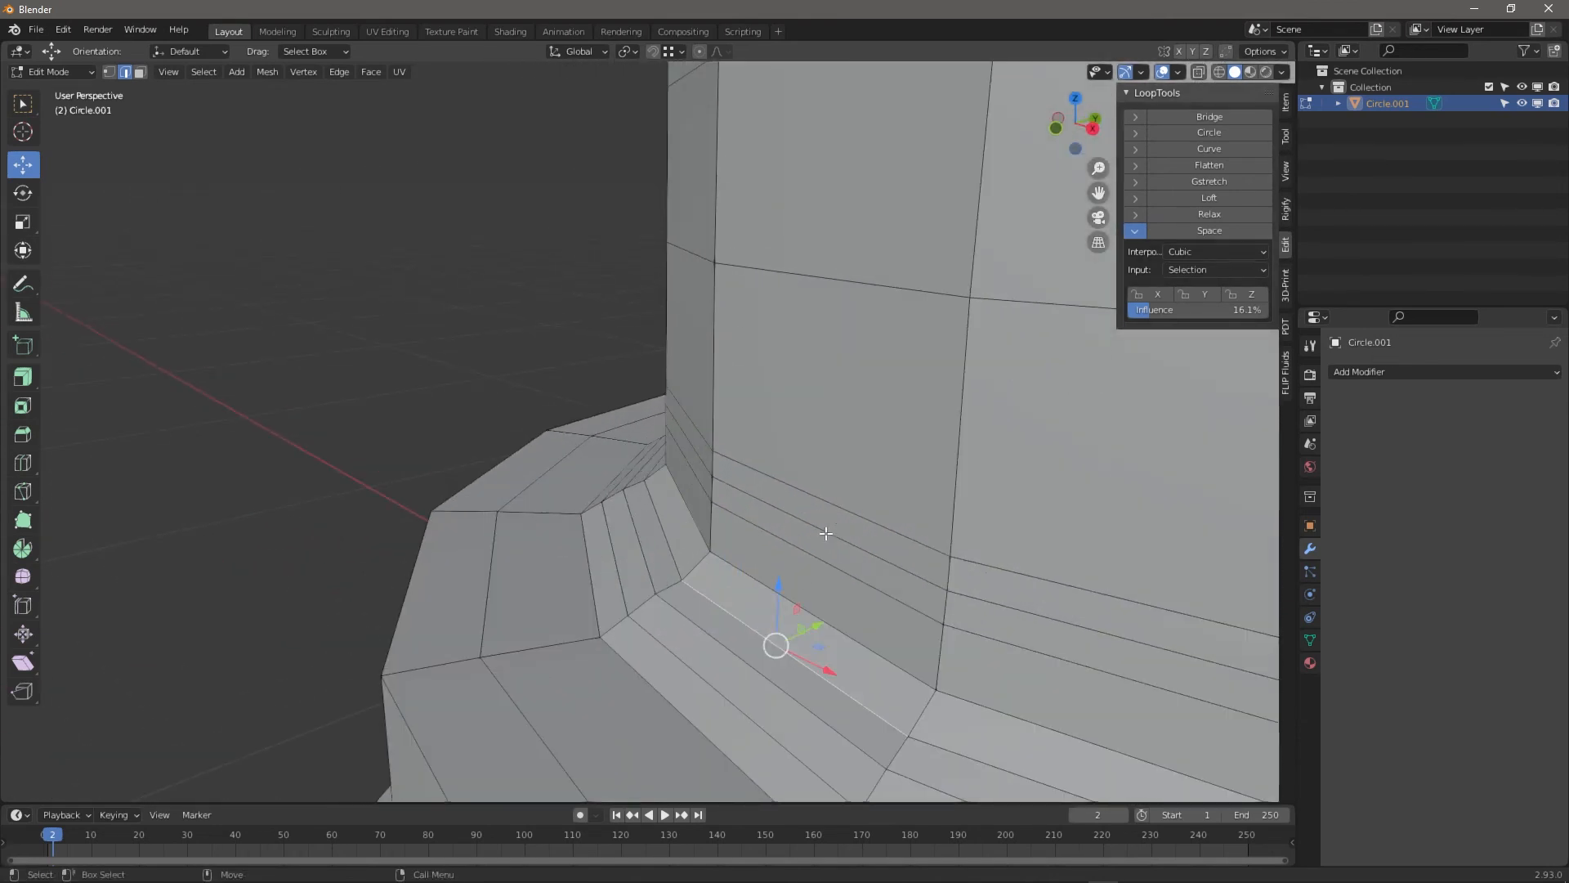
key("1")
key("2")
left_click(769, 585, "alt")
left_click(784, 538, "alt+shift")
left_click(785, 512, "alt+shift")
left_click(729, 610, "shift")
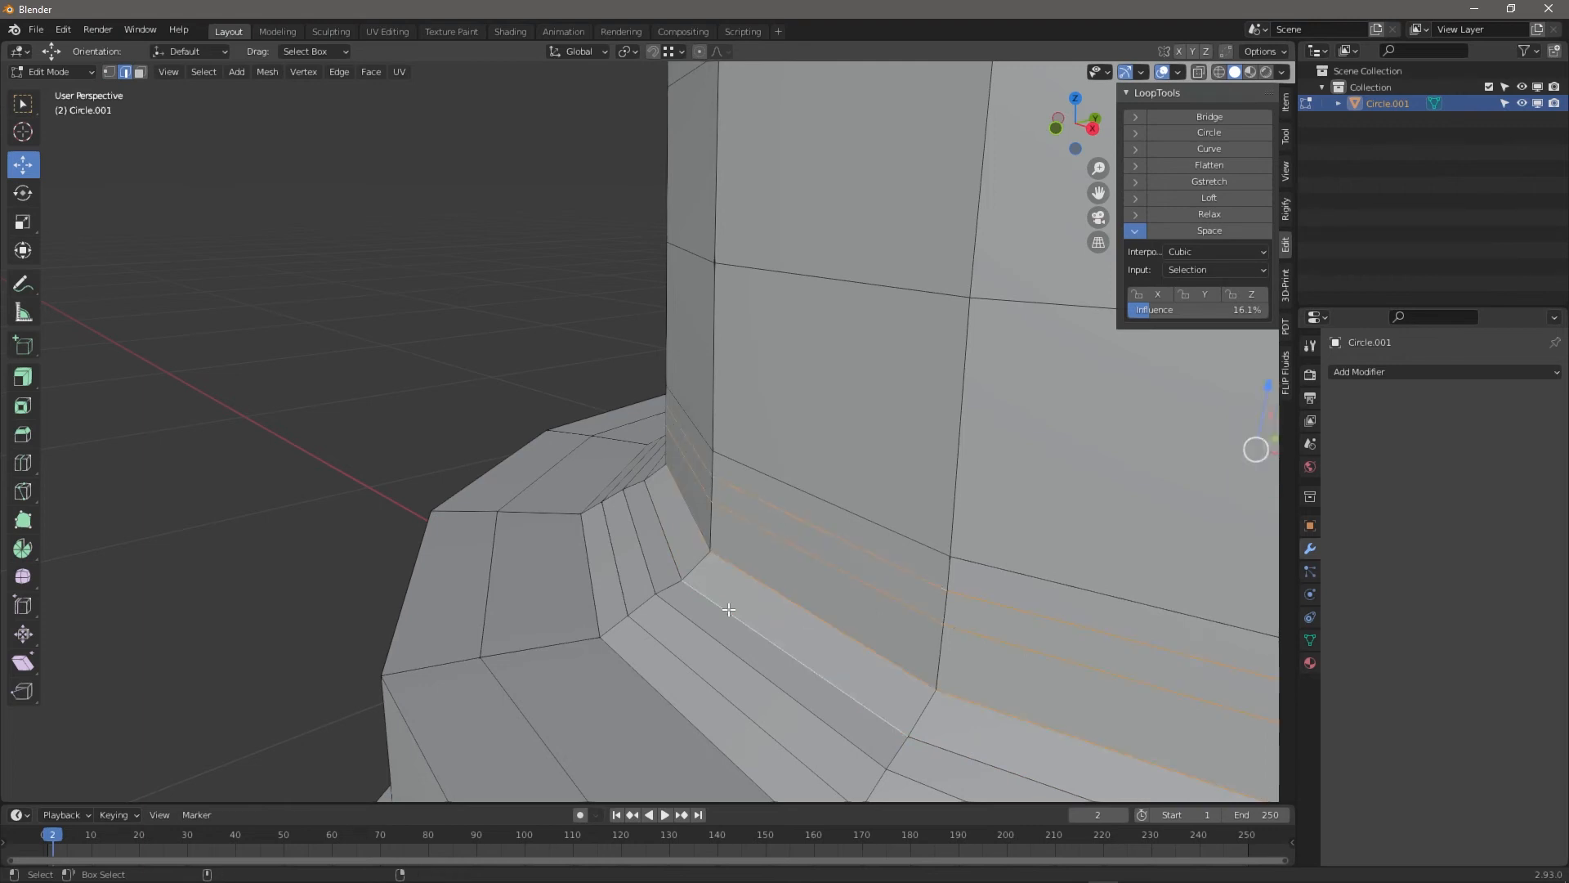
left_click(728, 609, "shift")
double_click(704, 630, "shift")
double_click(669, 666, "shift")
left_click(646, 689, "shift")
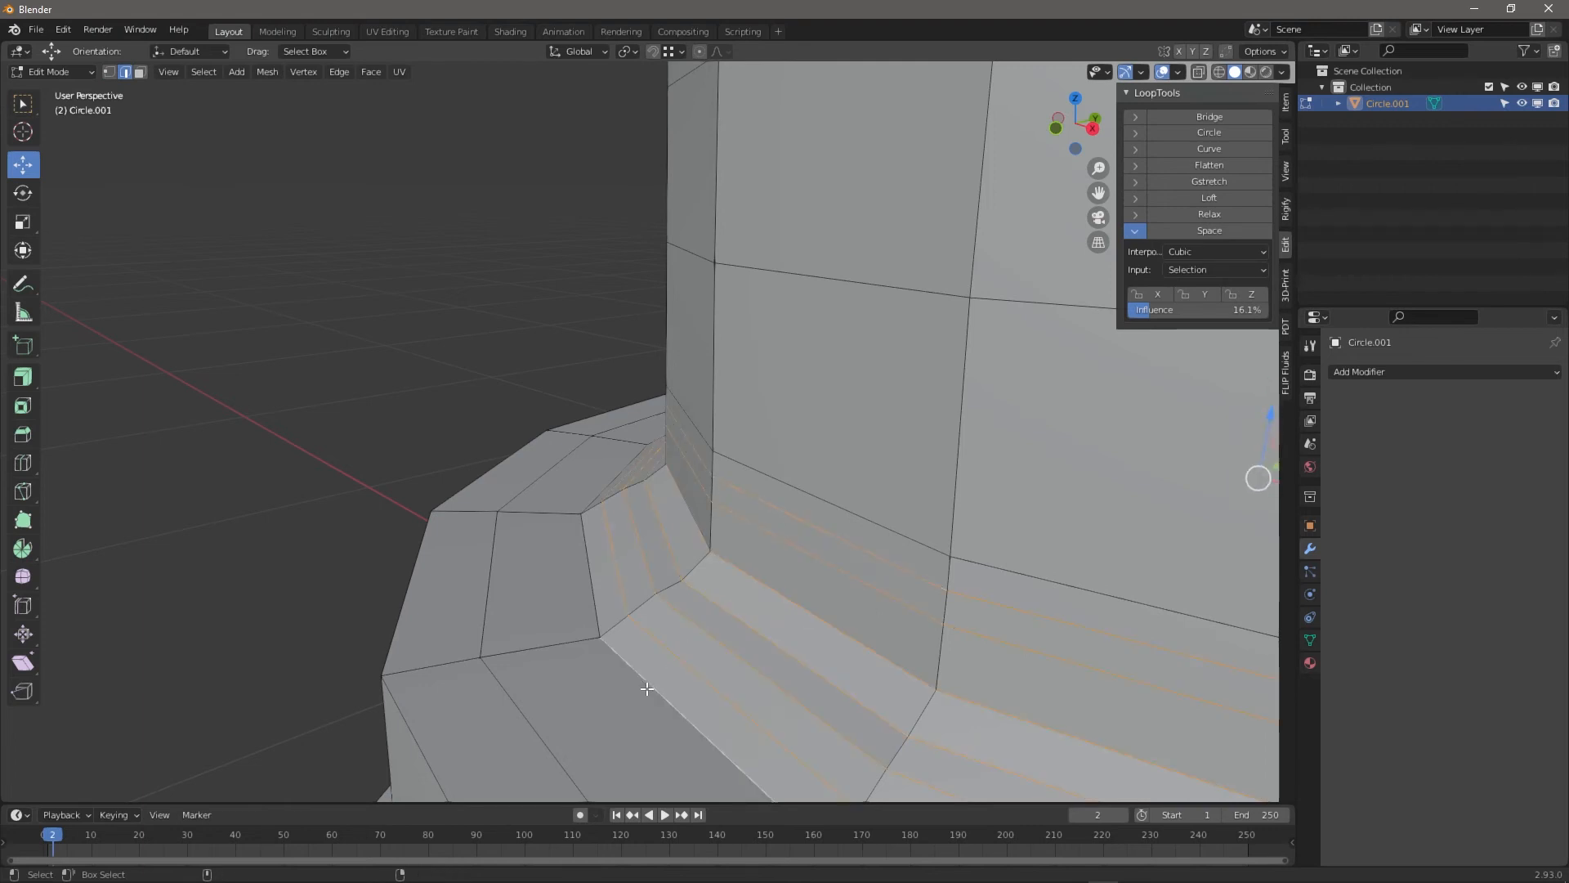
left_click(774, 479, "alt+shift")
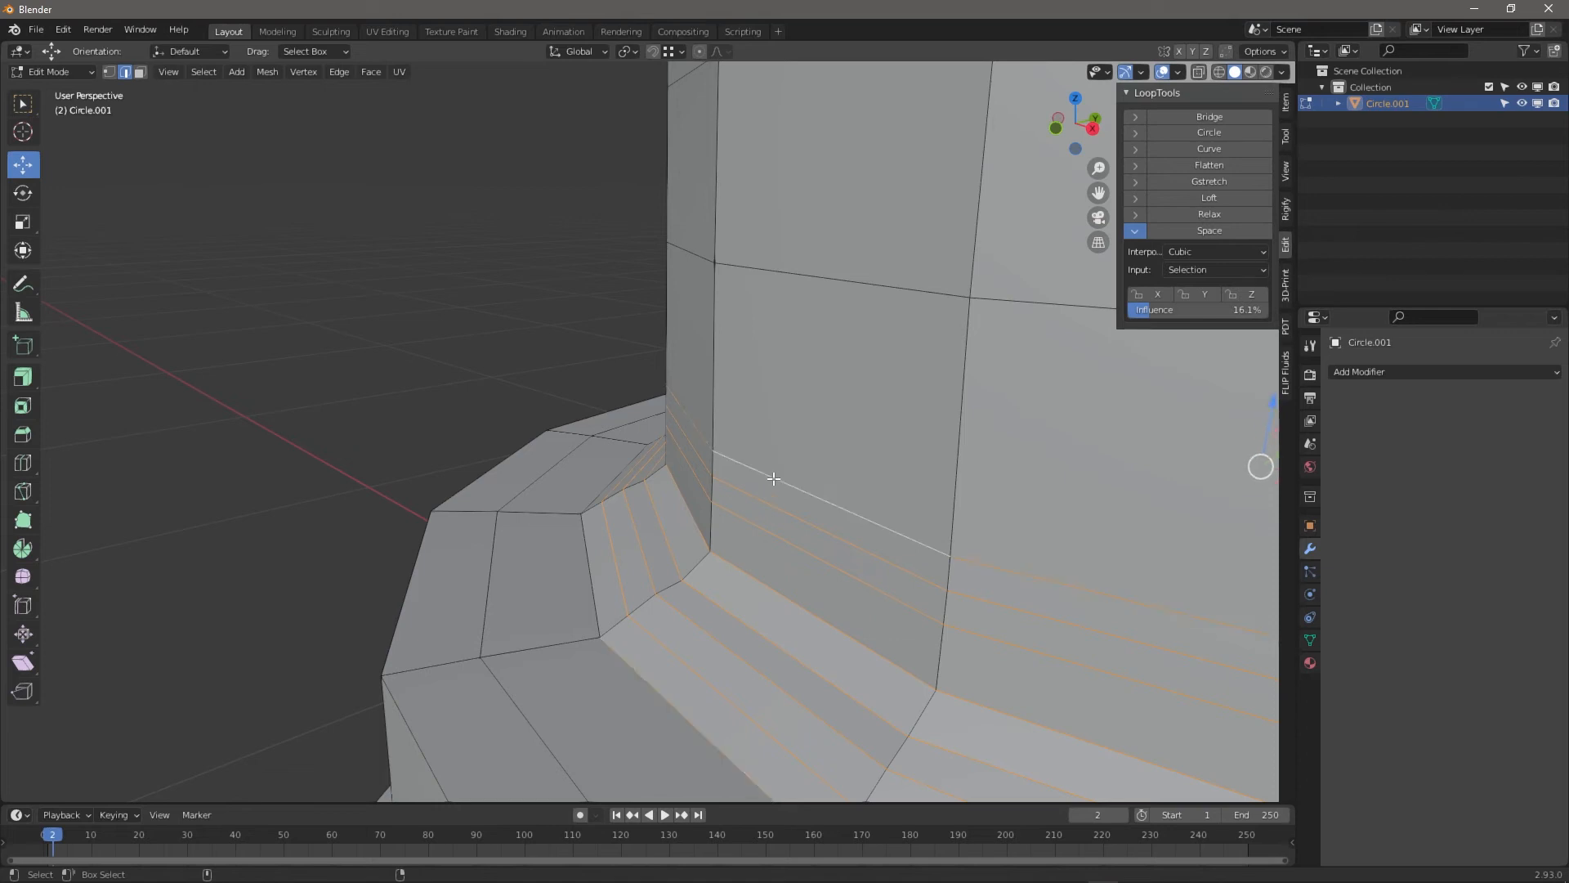
left_click(624, 666, "alt+shift")
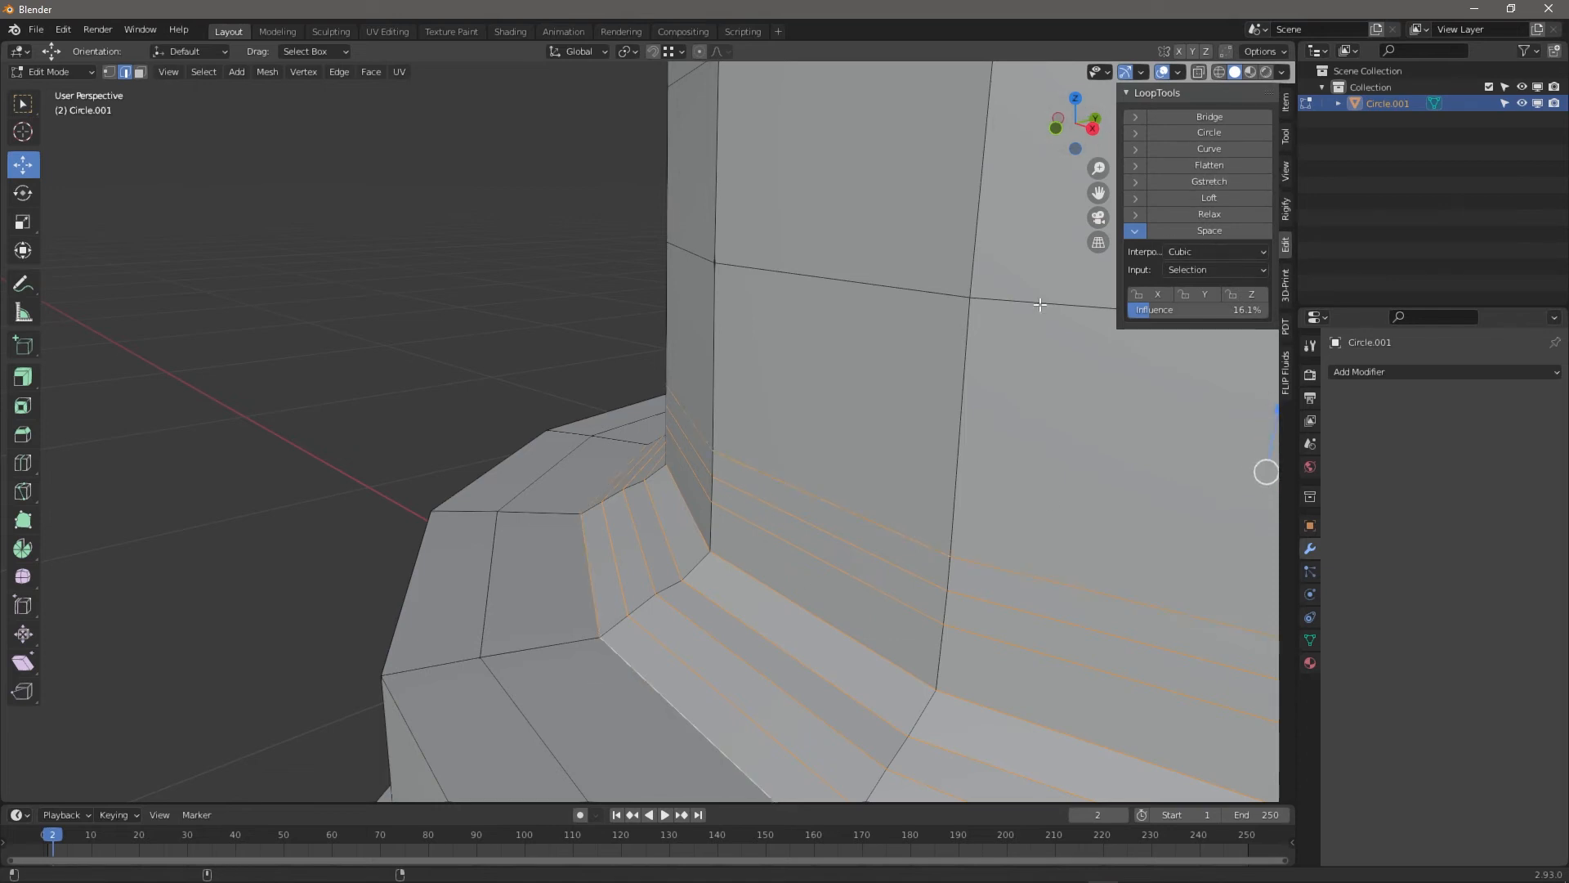
key("1")
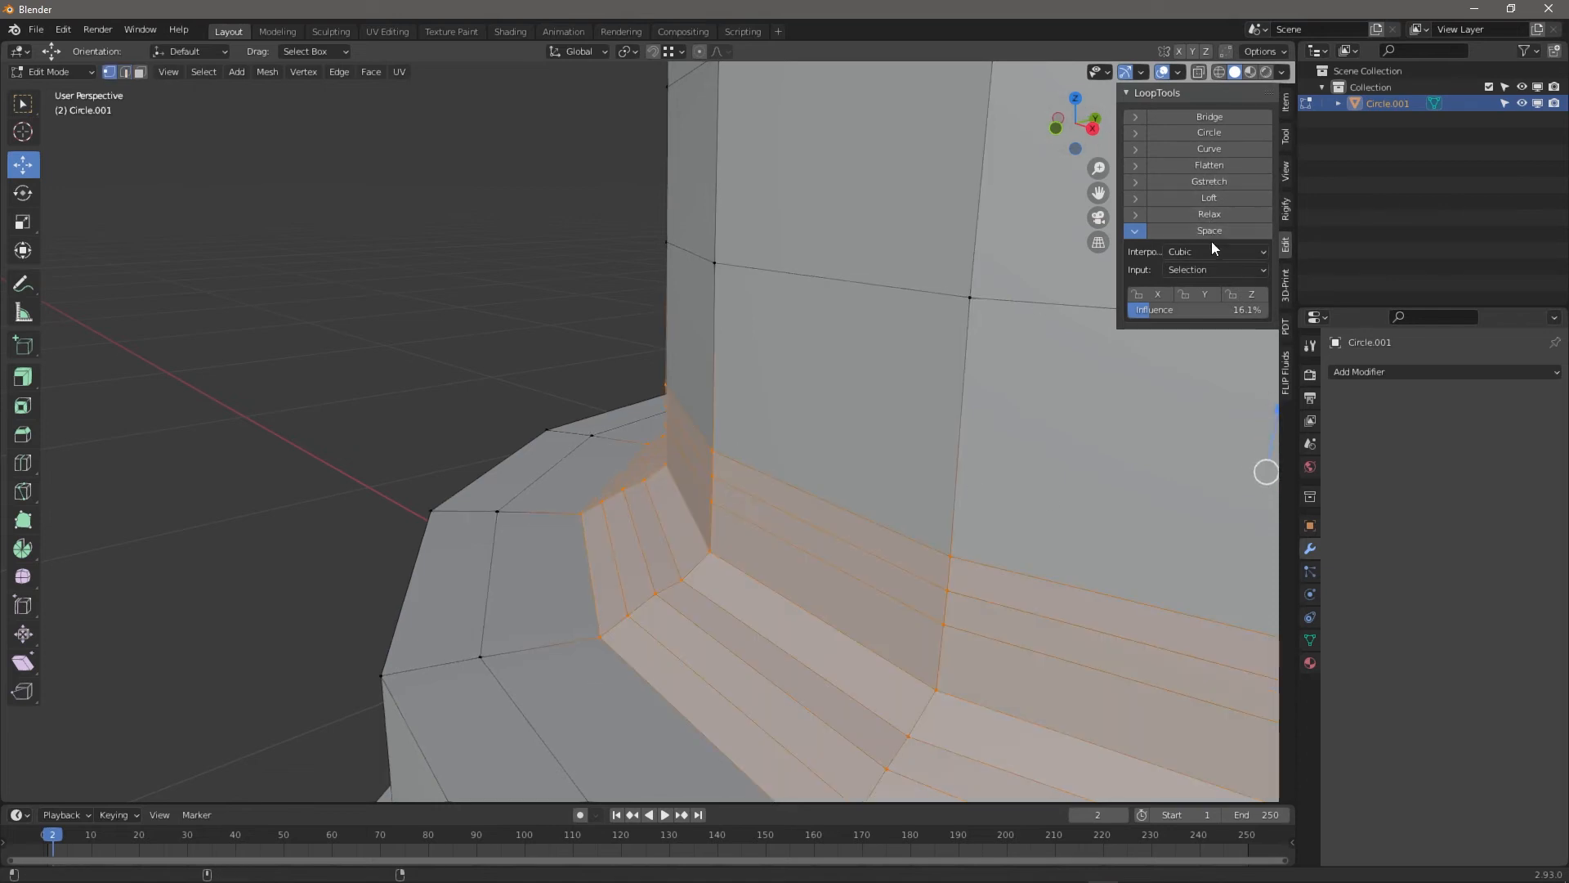
left_click(1209, 232)
scroll(916, 497, "down", 4)
middle_click_drag(916, 497, 900, 463)
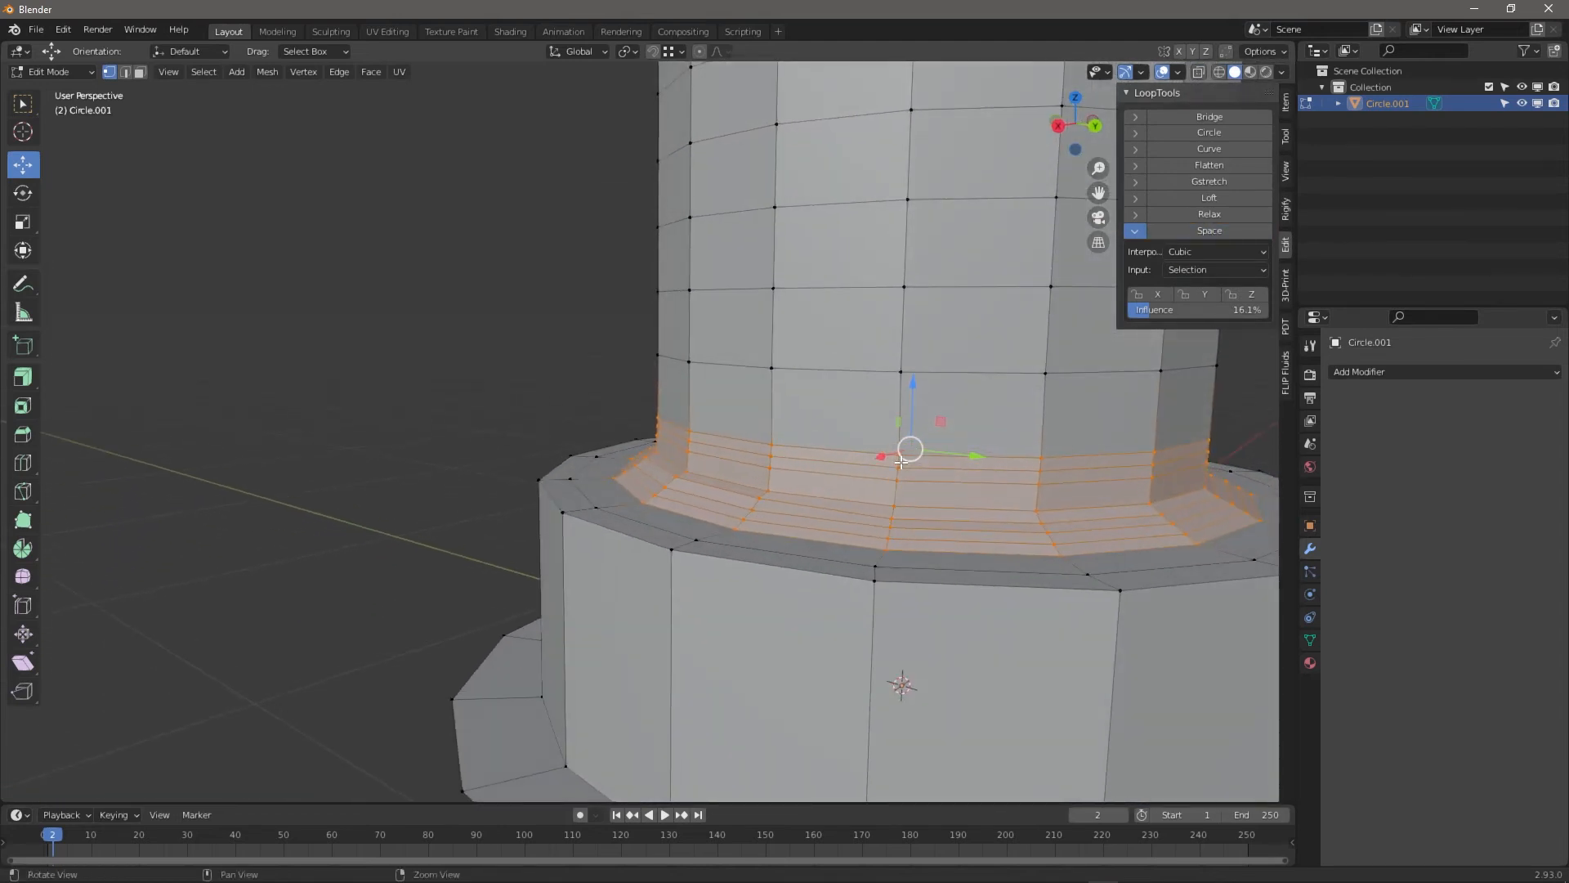
Test LoopTools Relax on the selected transition band, undo it, and apply LoopTools Curve to the band instead
left_click(1174, 213)
key("ctrl+z")
middle_click_drag(1112, 270, 924, 234)
left_click(1206, 149)
middle_click_drag(1087, 344, 650, 621)
scroll(858, 466, "down", 5)
scroll(858, 472, "up", 5)
key("Tab")
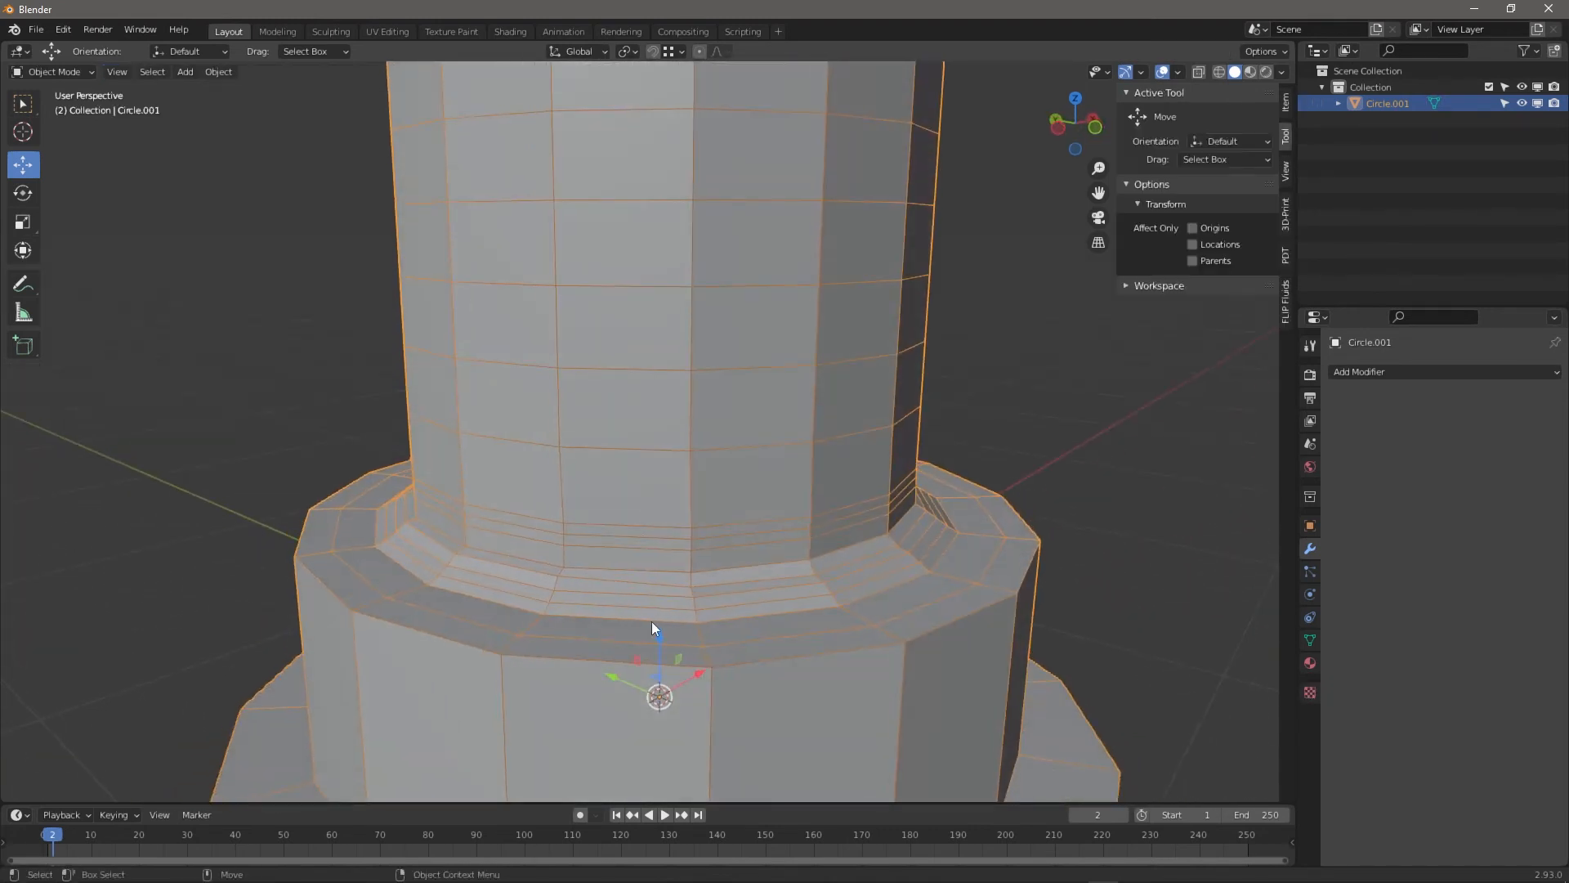
key("Tab")
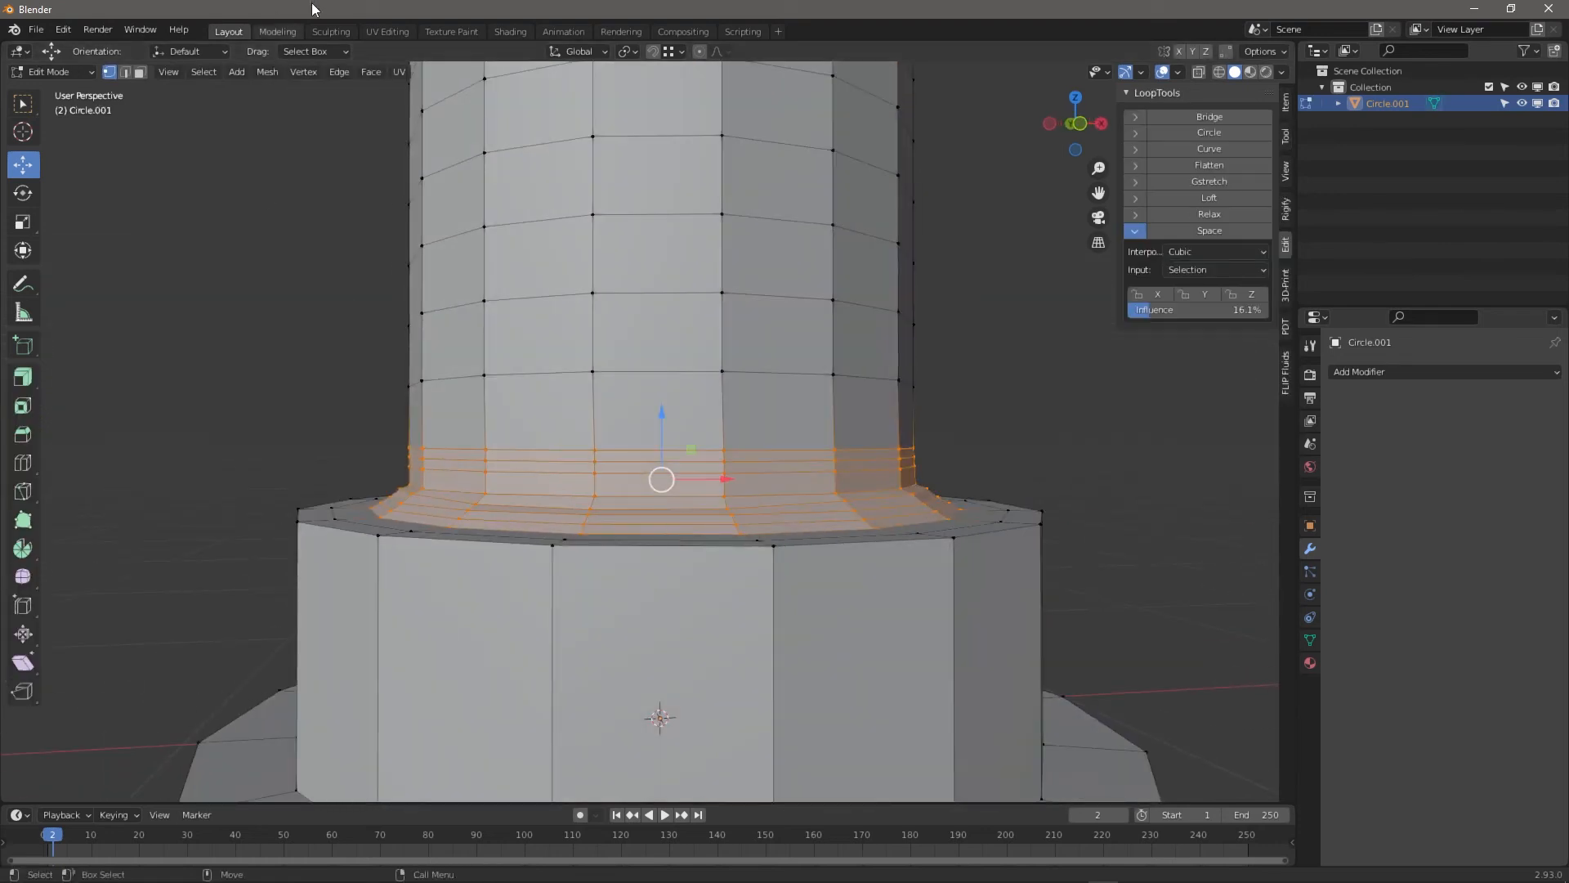
Apply Smooth Vertices twice to the selected transition band and check the flare's shape in Object Mode
left_click(312, 75)
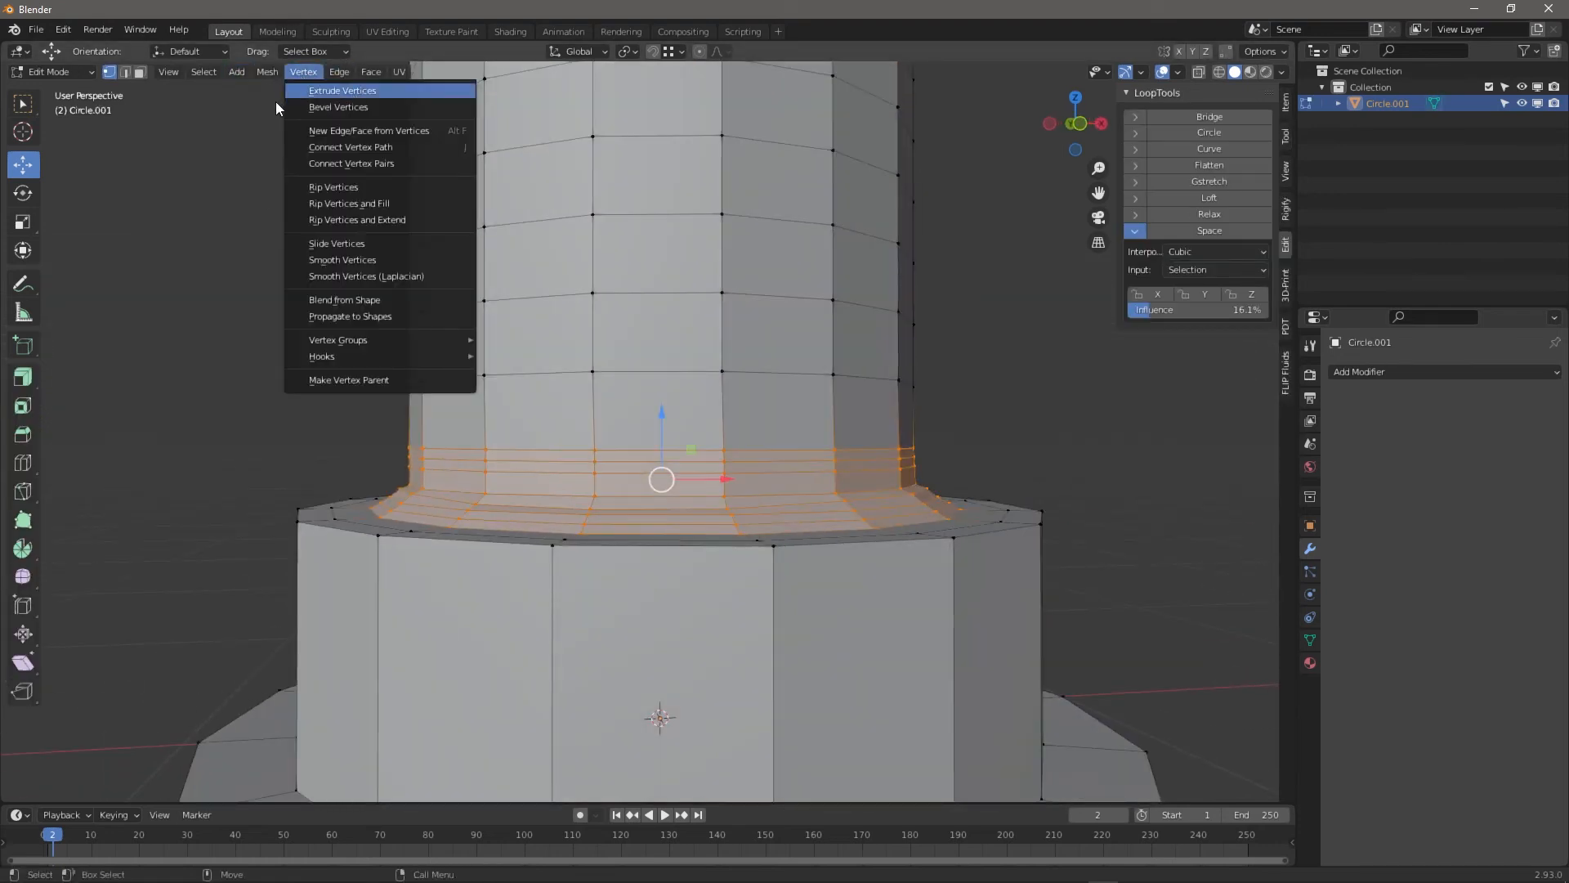
left_click(401, 258)
middle_click_drag(352, 212, 1259, 492)
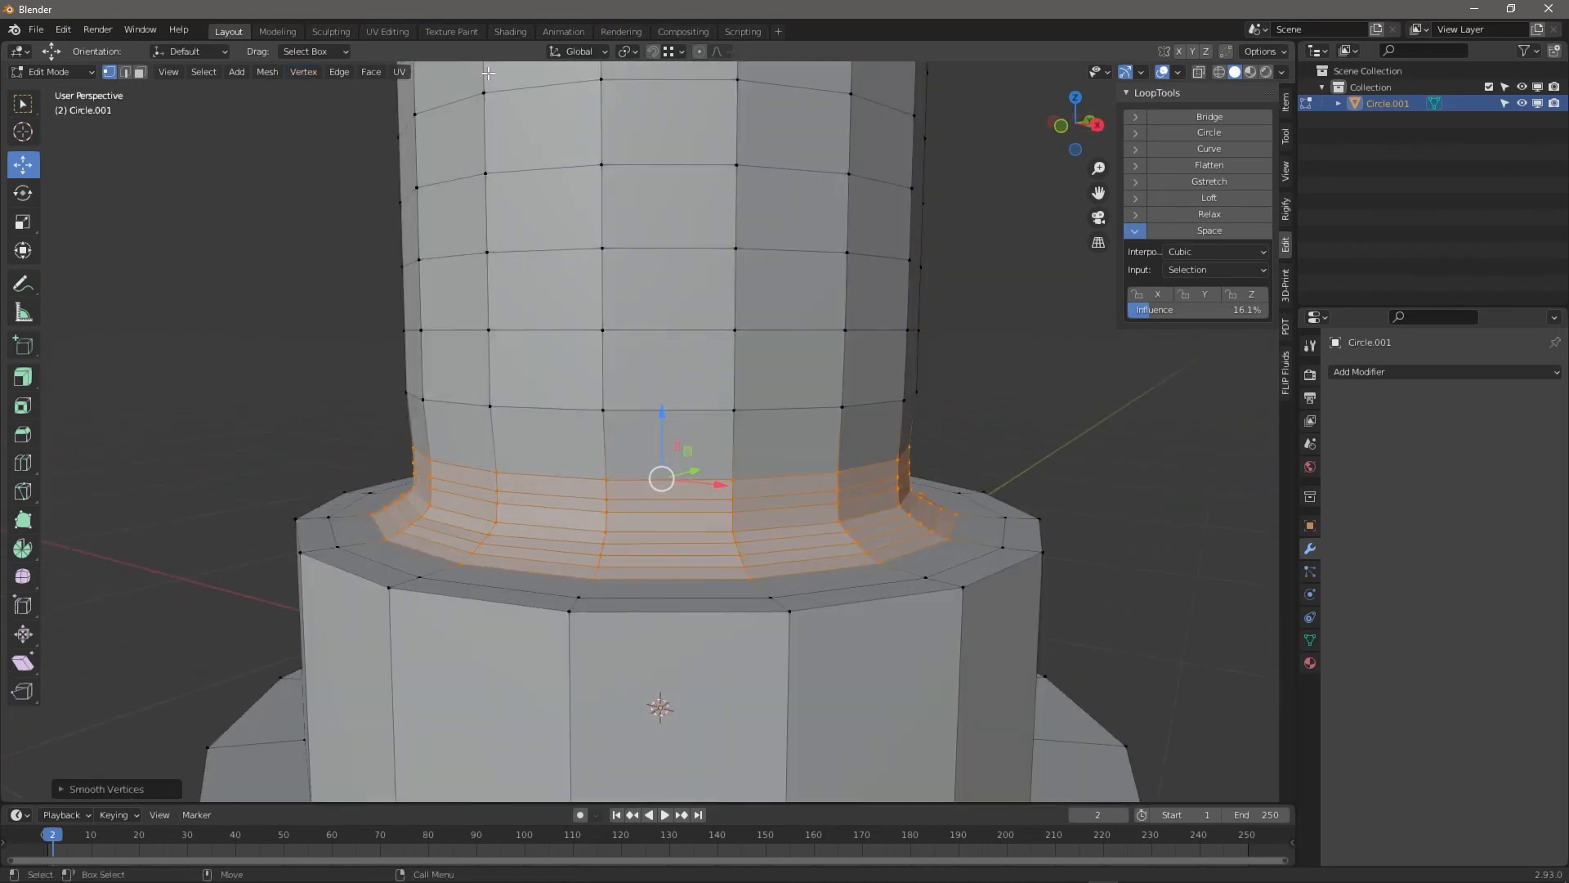
left_click(375, 72)
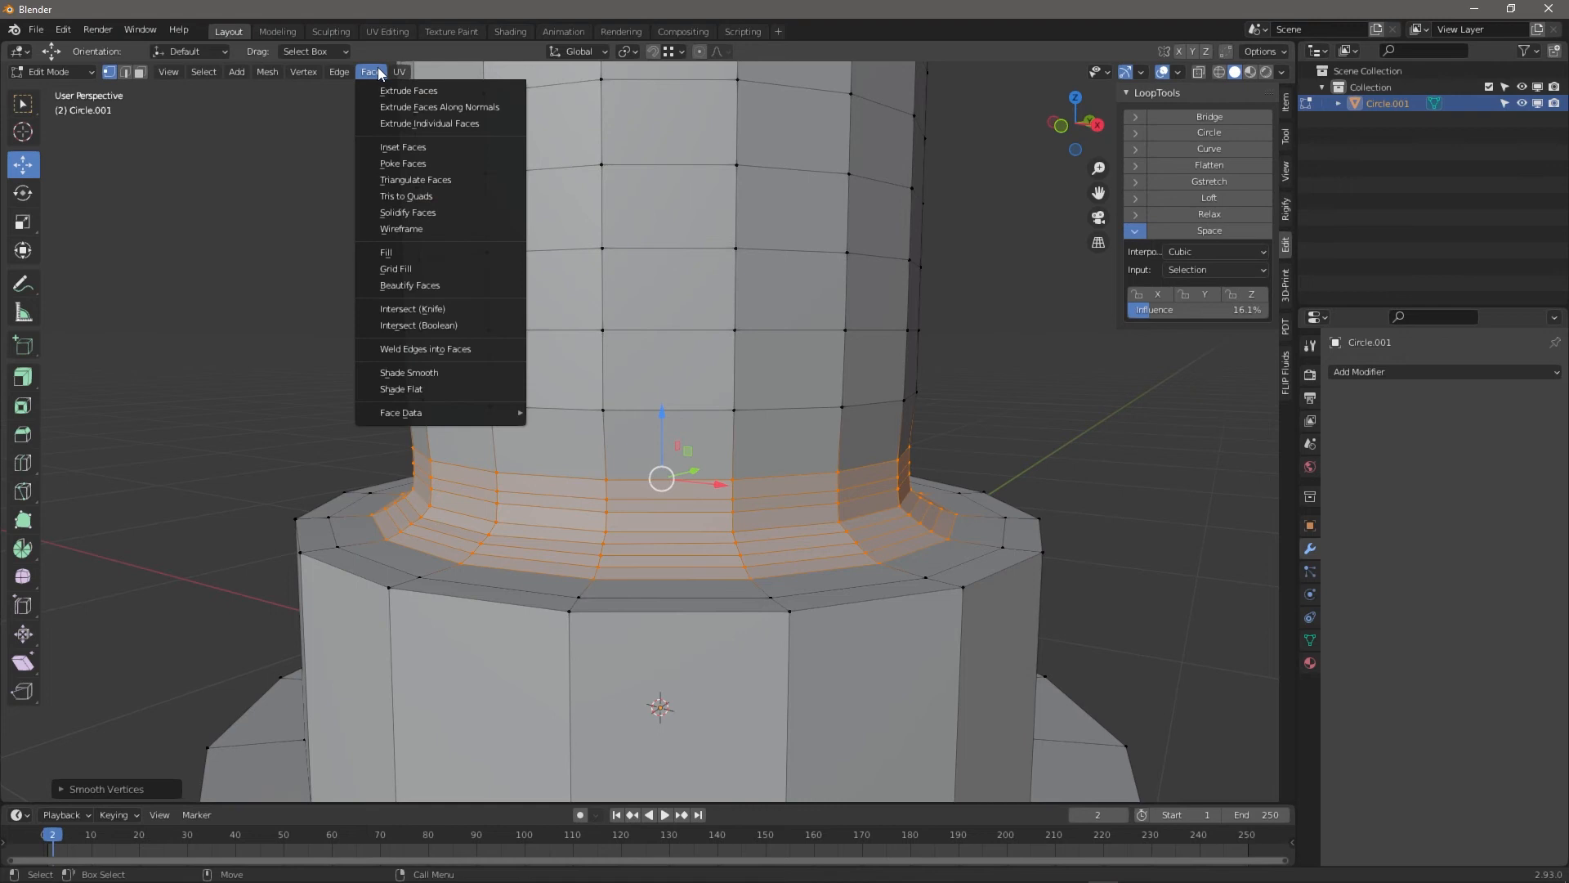
left_click(305, 73)
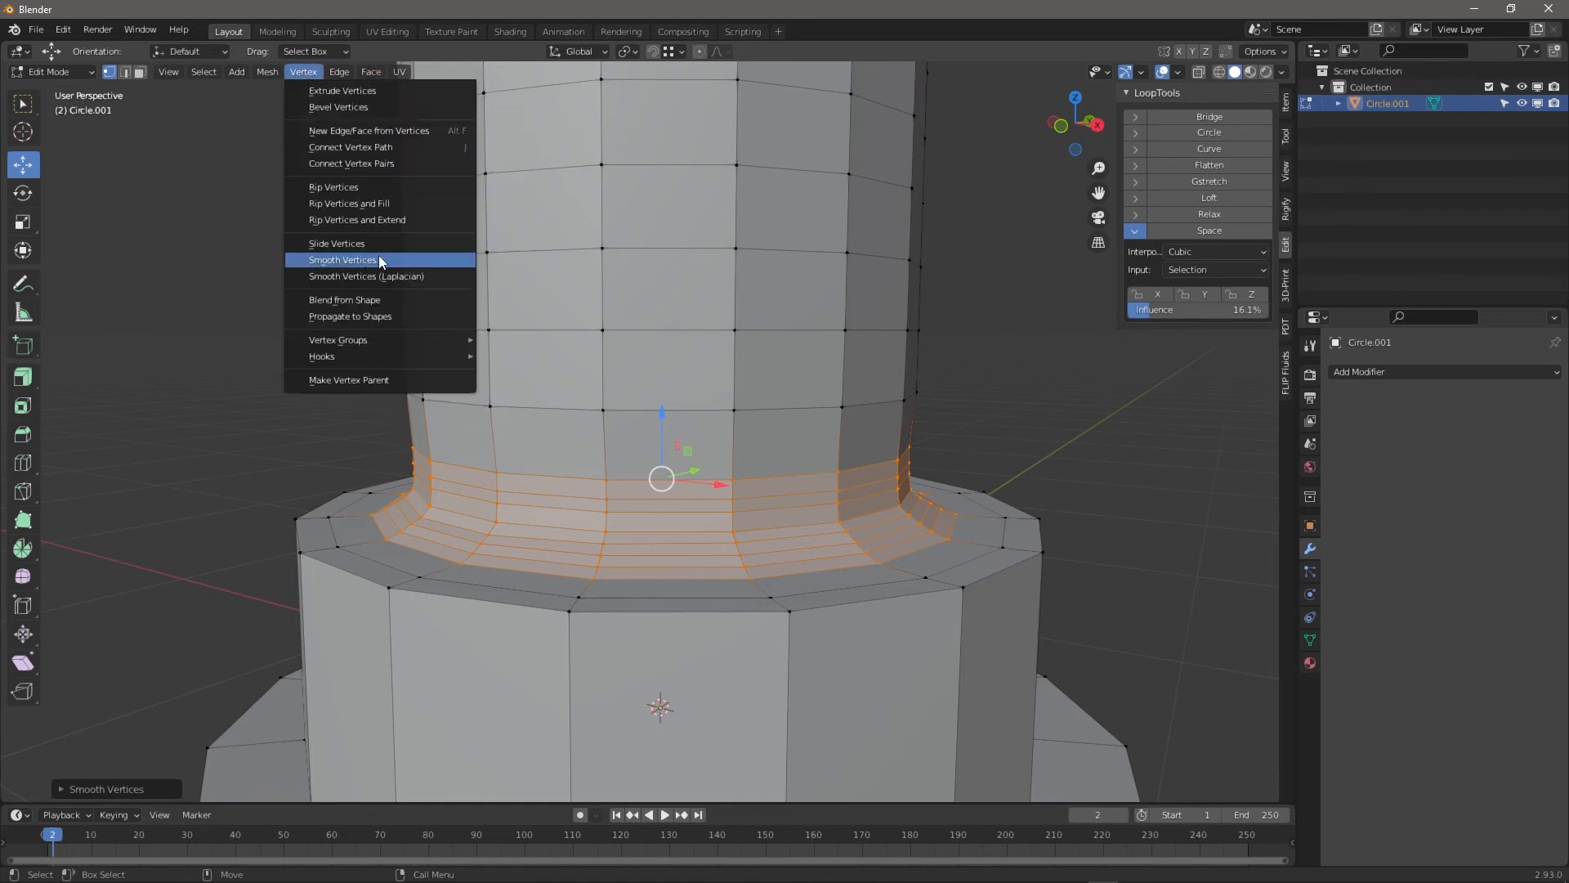
left_click(380, 260)
middle_click_drag(883, 498, 711, 531)
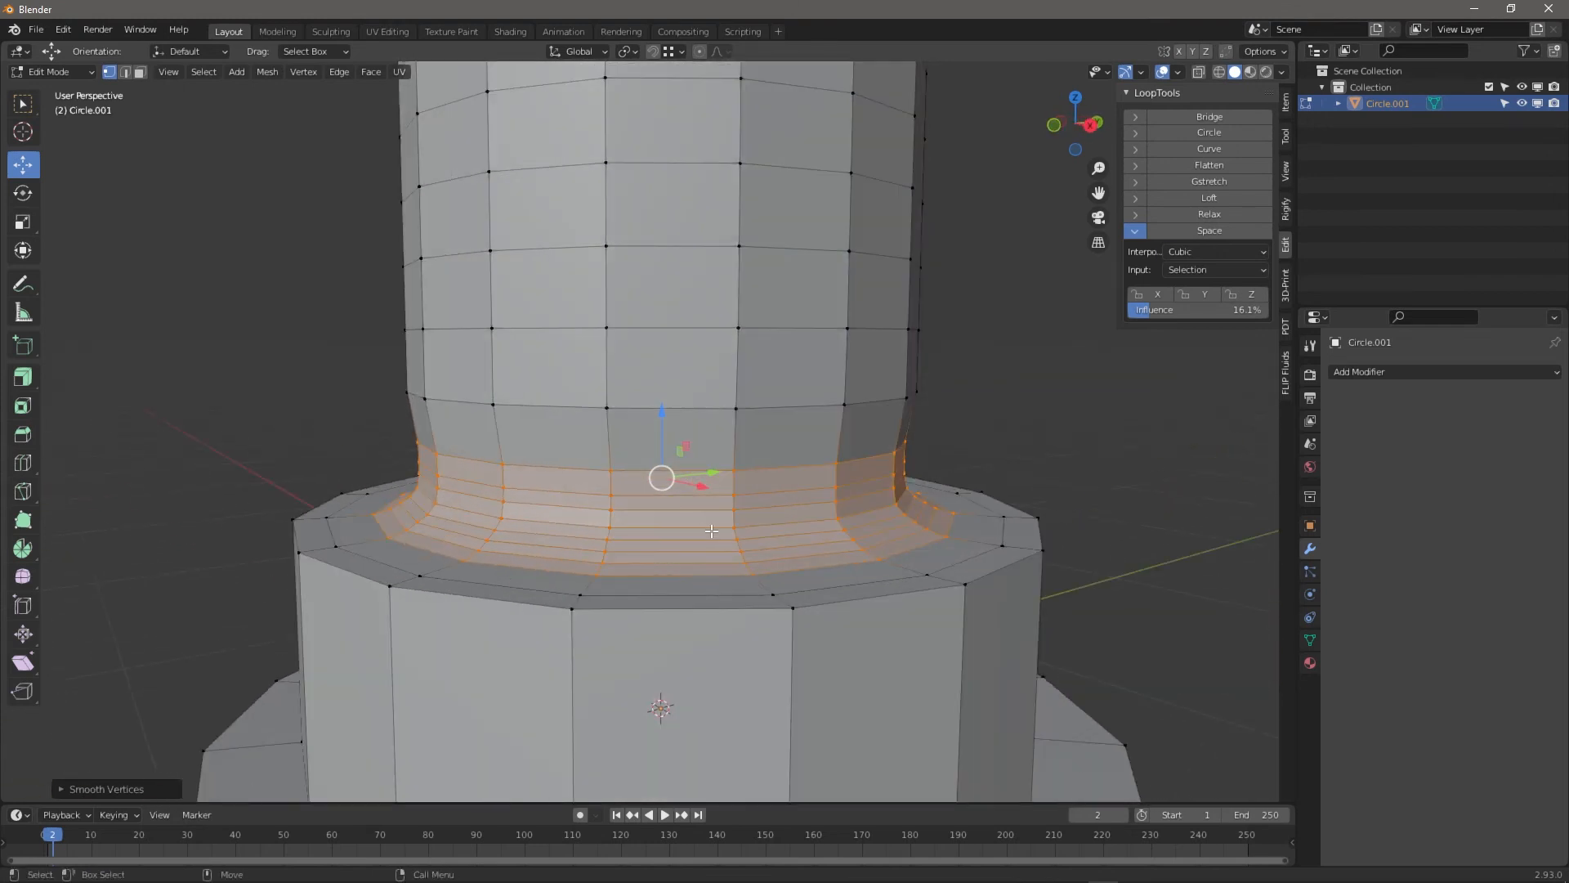
scroll(711, 531, "down", 3)
key("Tab")
middle_click_drag(907, 534, 556, 438)
scroll(524, 455, "up", 2)
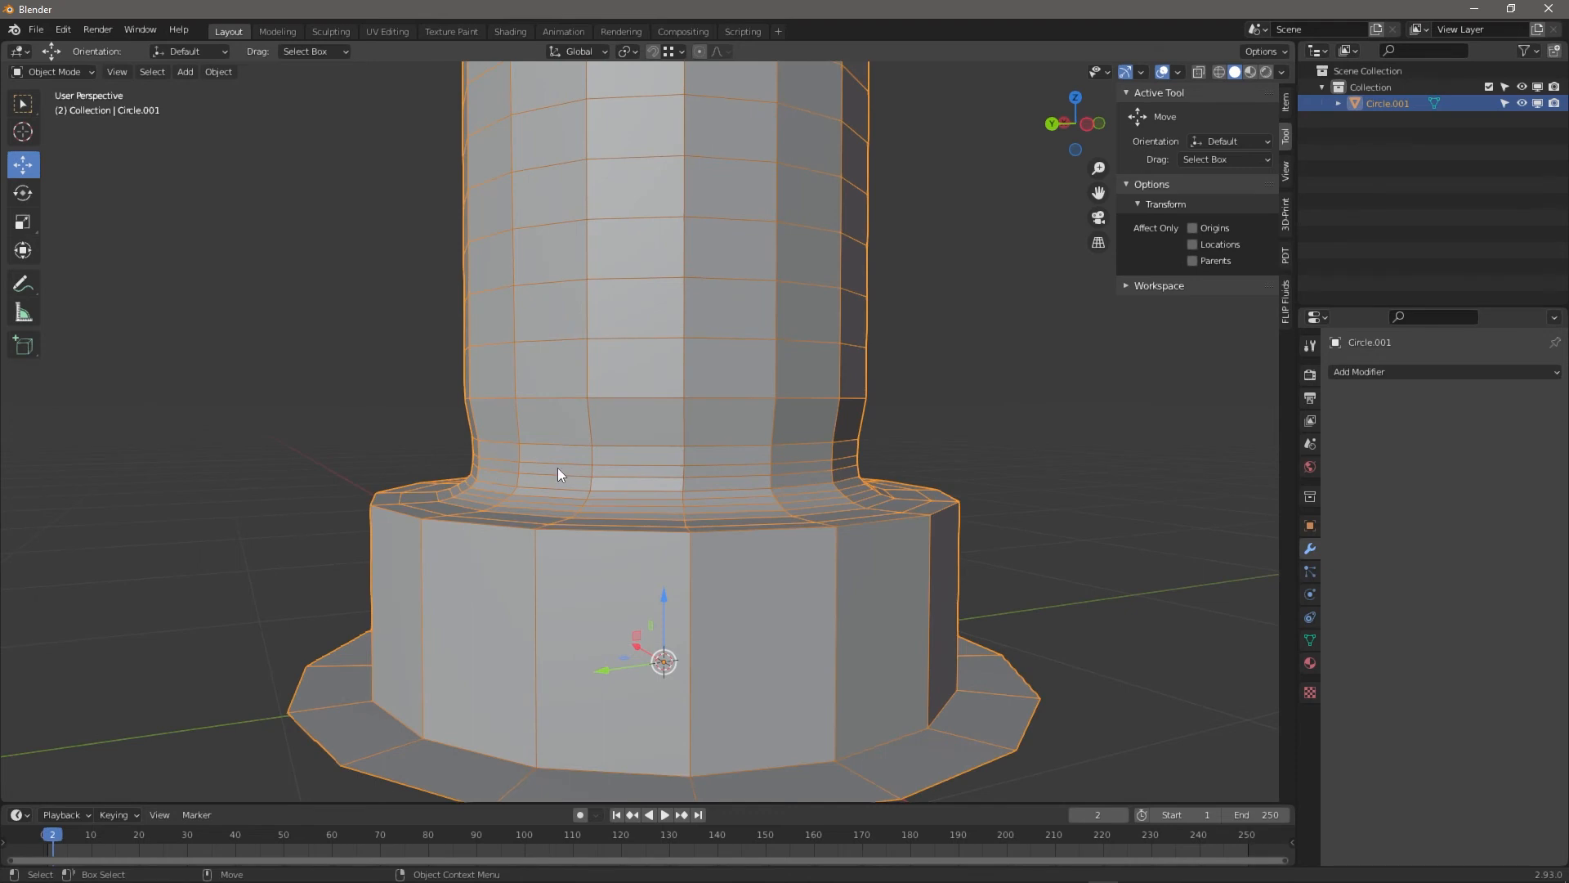
middle_click_drag(775, 447, 894, 447)
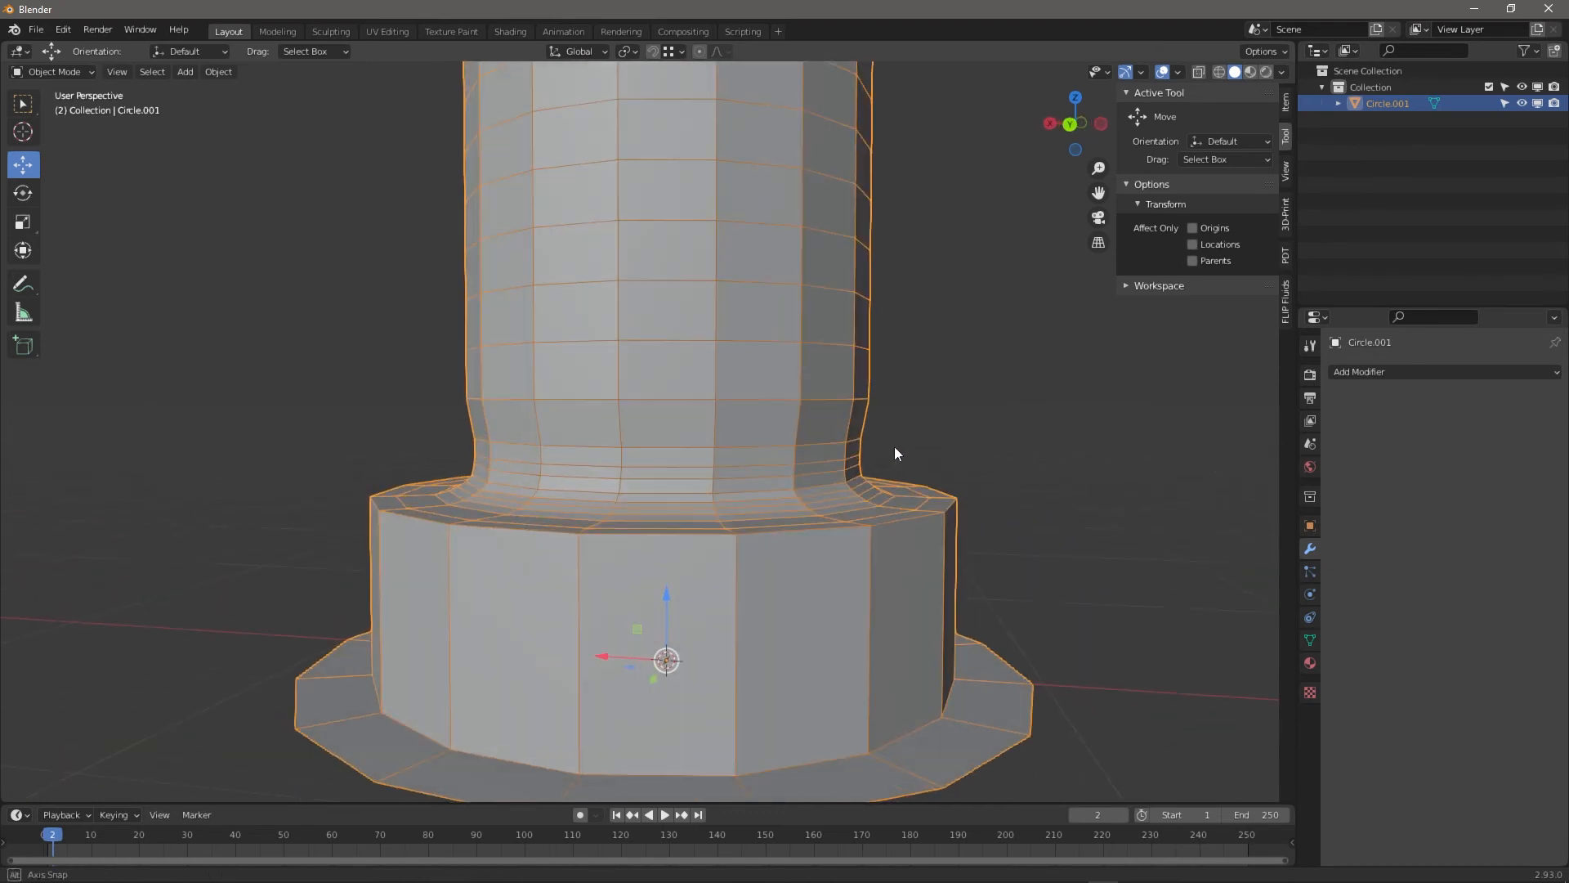
Try to lower the column's edge loop just above the transition band along Z so it overhangs the neck
key("Tab")
left_click(751, 396, "alt")
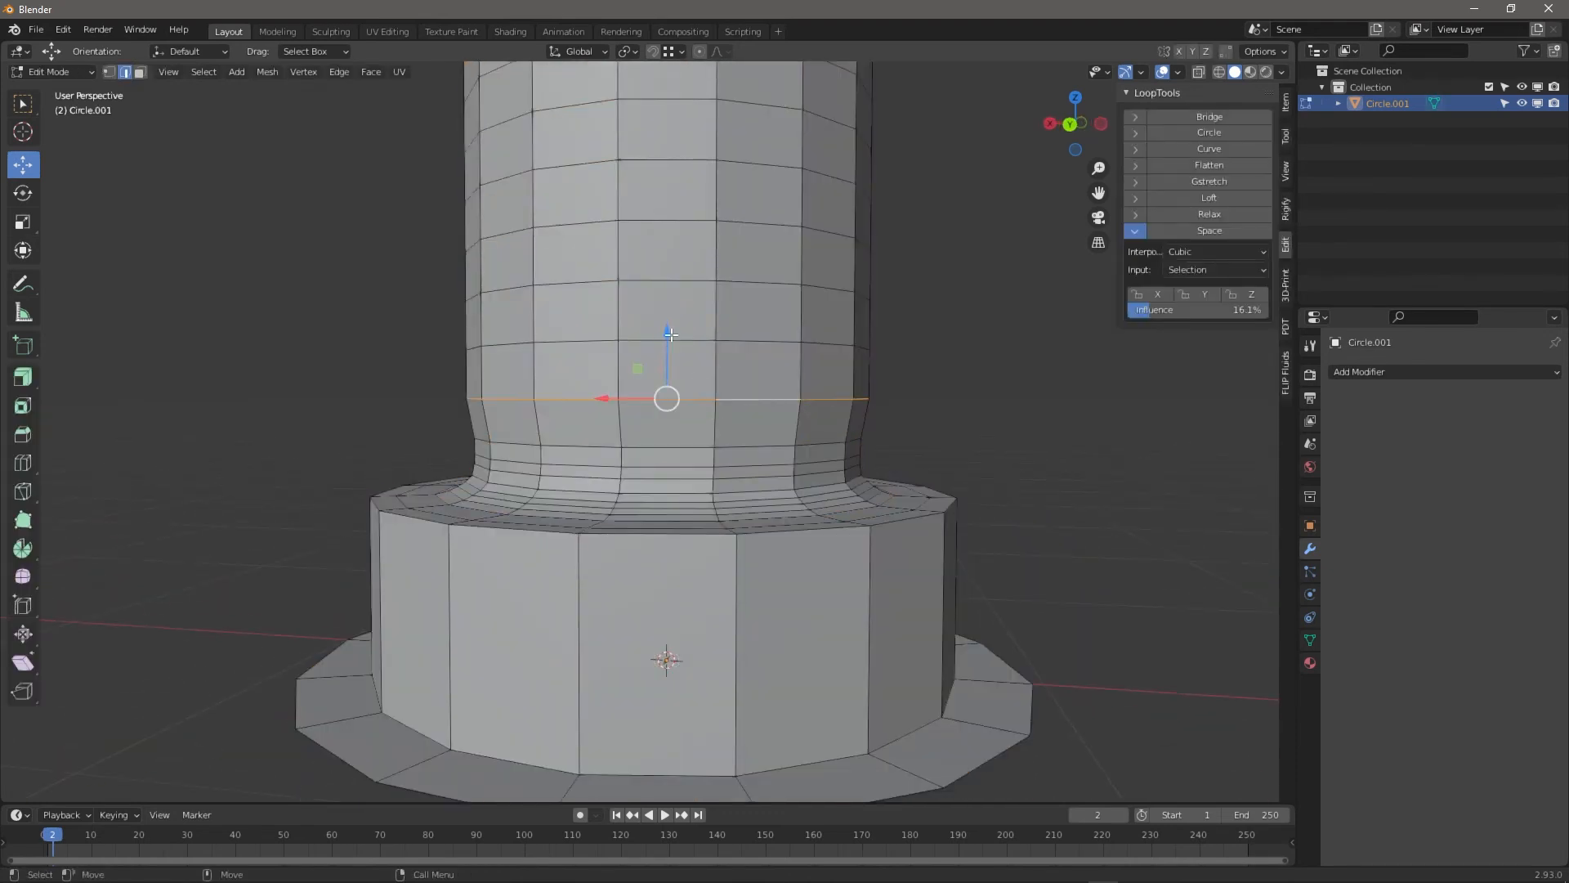
left_click_drag(670, 334, 649, 380)
scroll(666, 431, "up", 5)
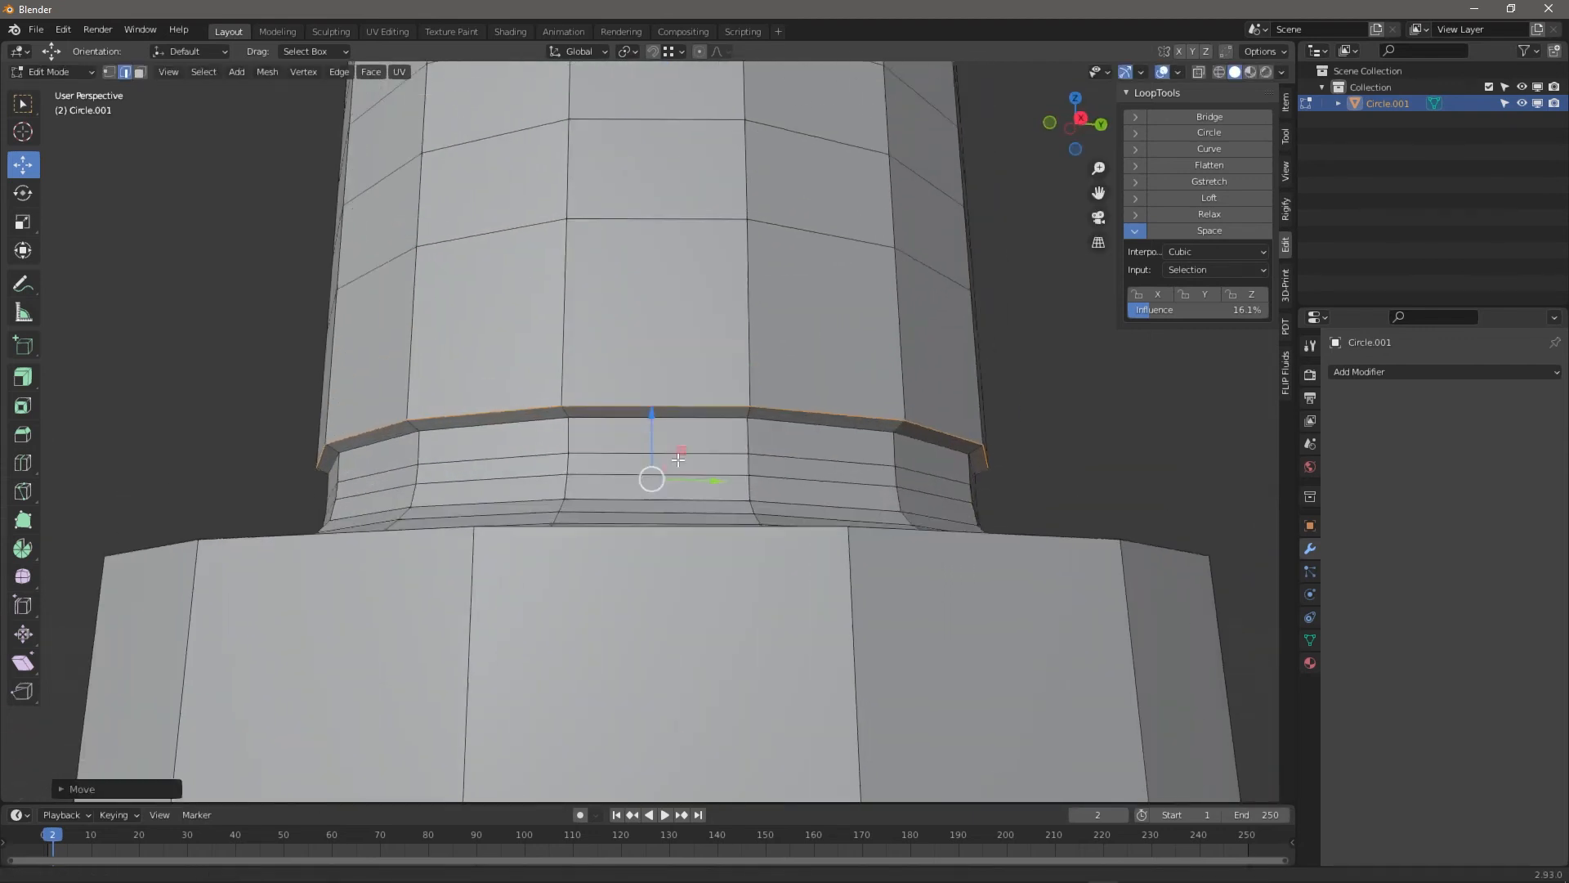
middle_click_drag(679, 460, 749, 570)
key("ctrl+z")
key("ctrl+z")
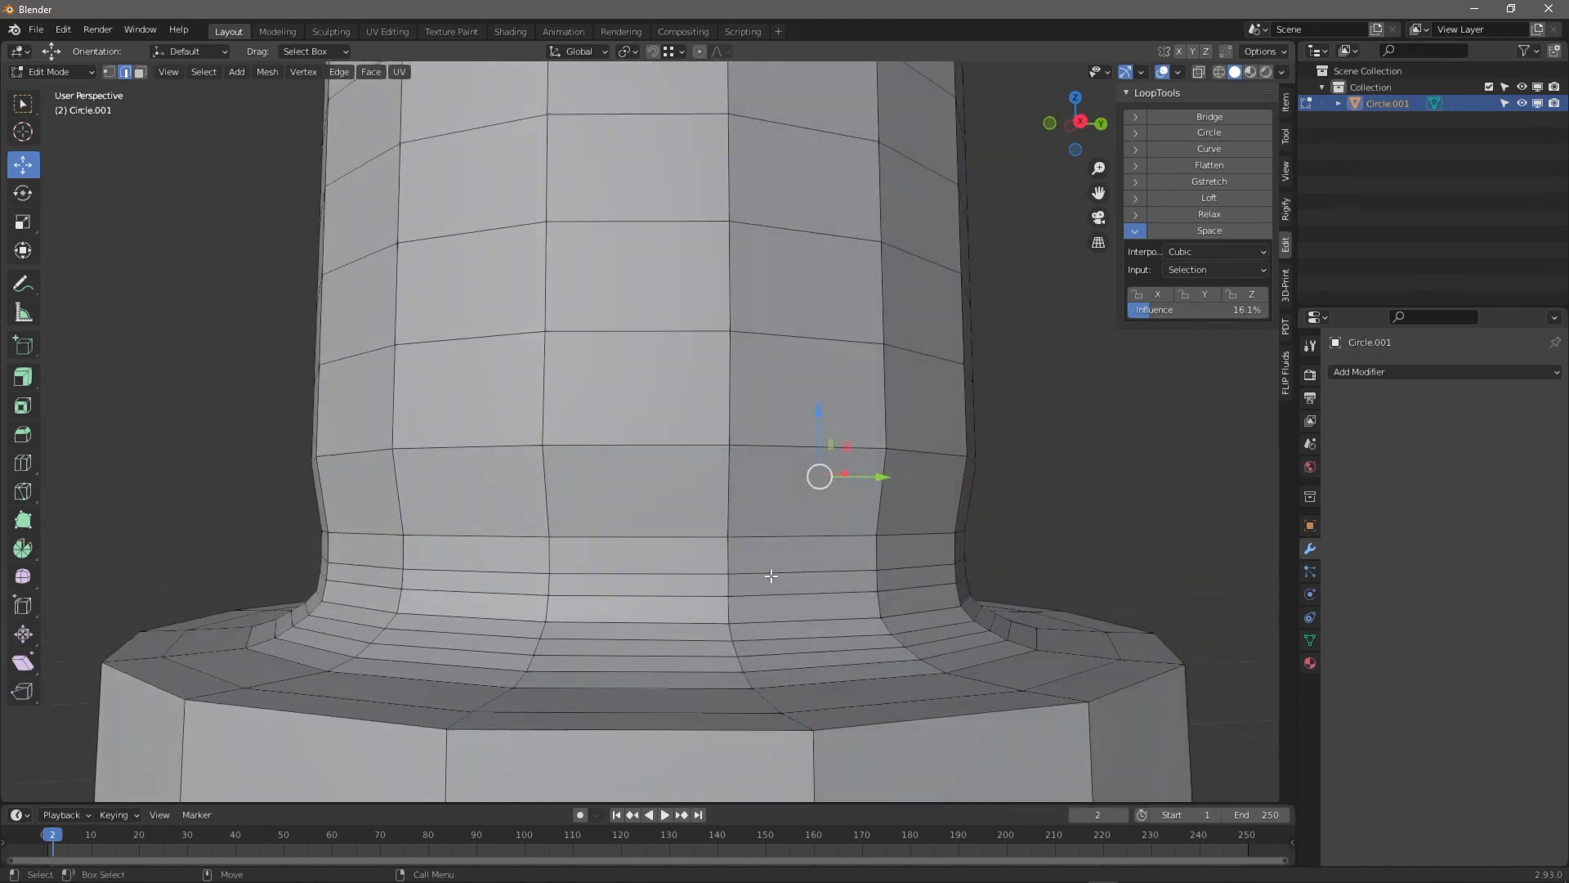
Lower the column's edge loop just above the transition band along Z until it forms a small overhanging lip over the neck
left_click(744, 441, "alt")
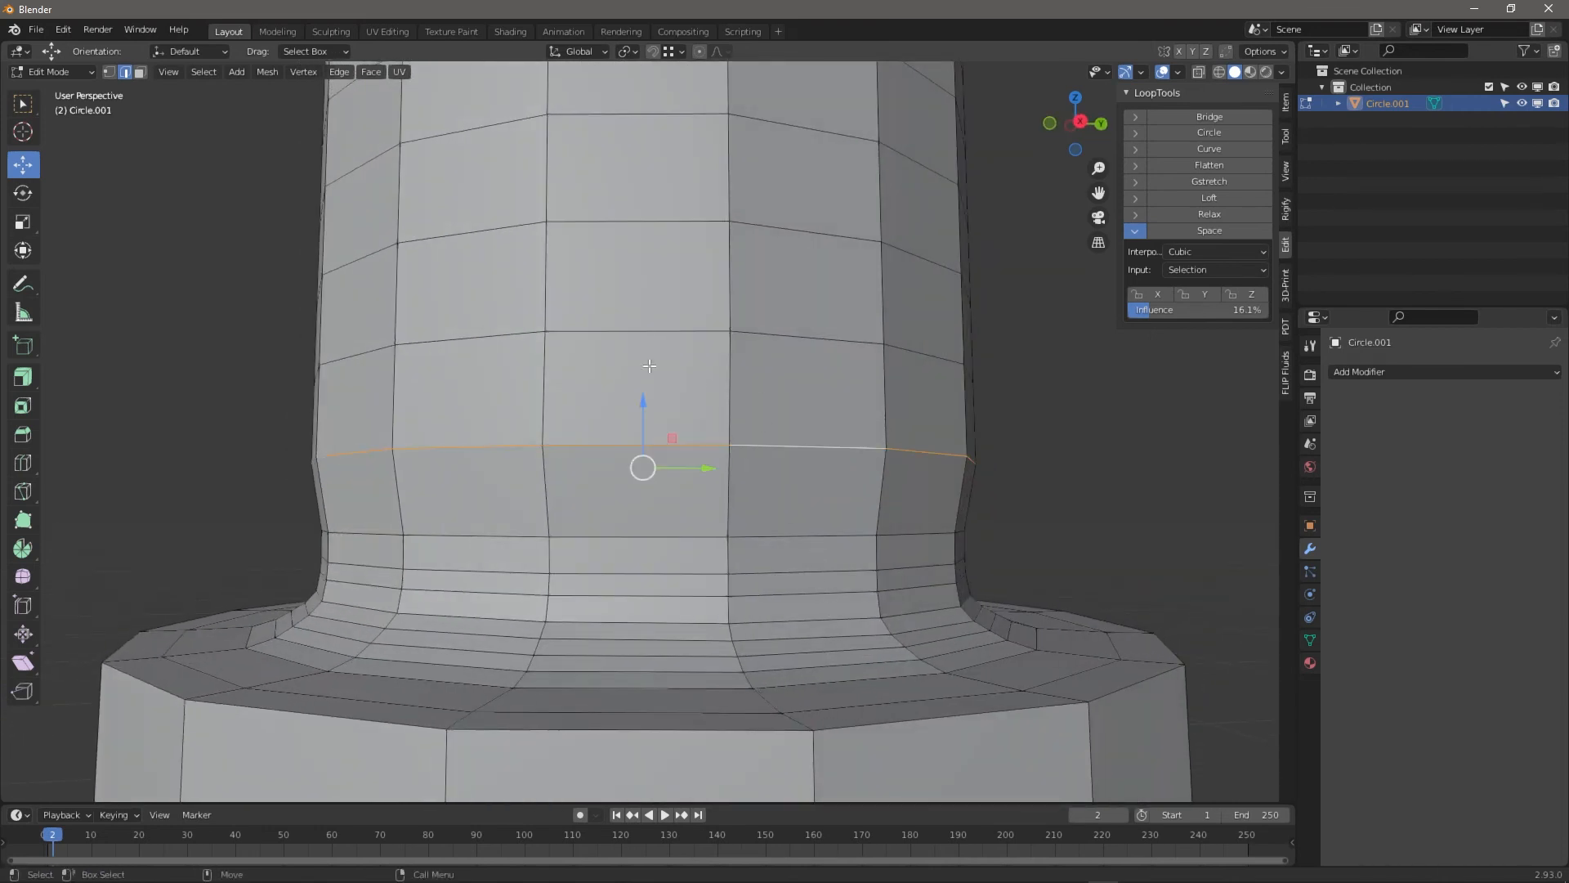
left_click_drag(640, 404, 640, 435)
left_click(611, 497)
key("alt+a")
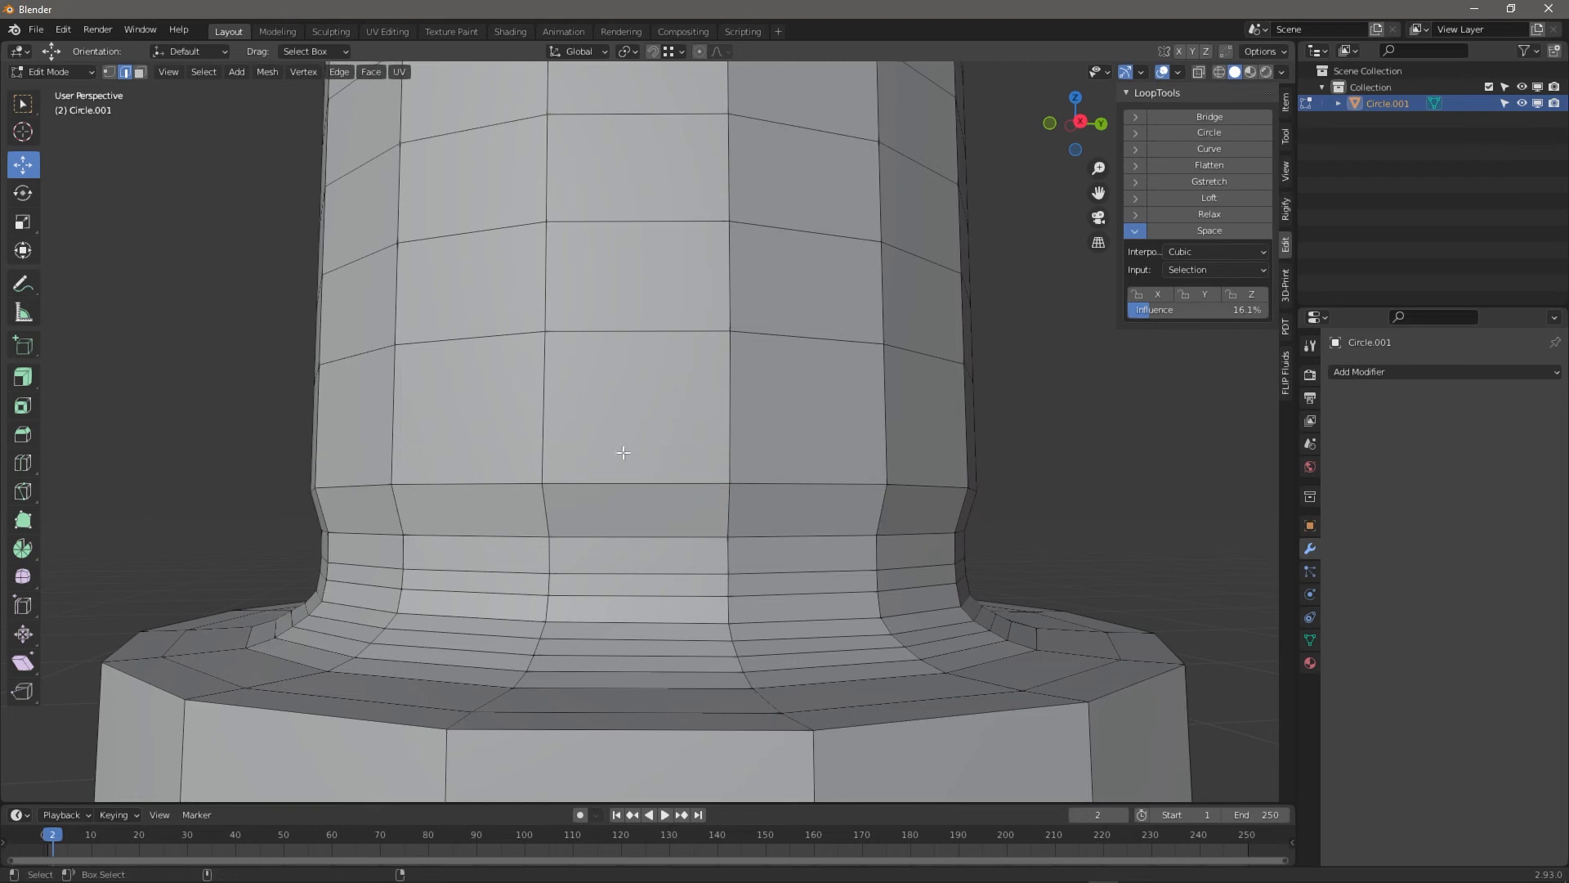
left_click(613, 468)
left_click(582, 485, "alt")
left_click_drag(638, 443, 638, 484)
middle_click_drag(637, 484, 573, 527)
scroll(493, 526, "up", 3)
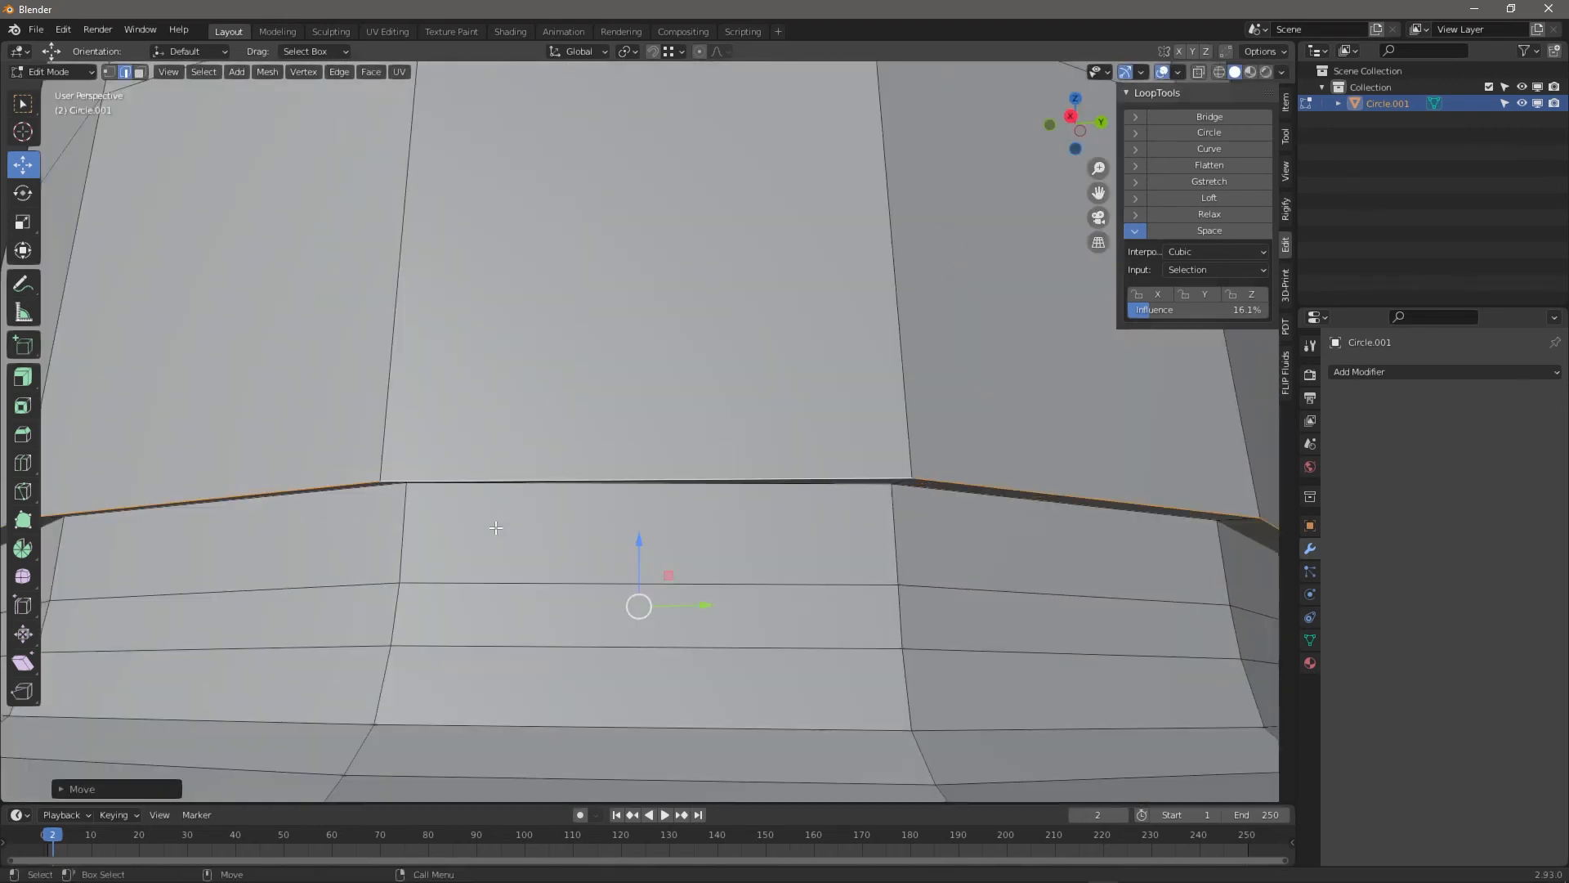
Flatten the lowered lip edge loop with LoopTools and return to Object Mode
middle_click_drag(470, 526, 441, 523)
left_click(464, 450, "alt+shift")
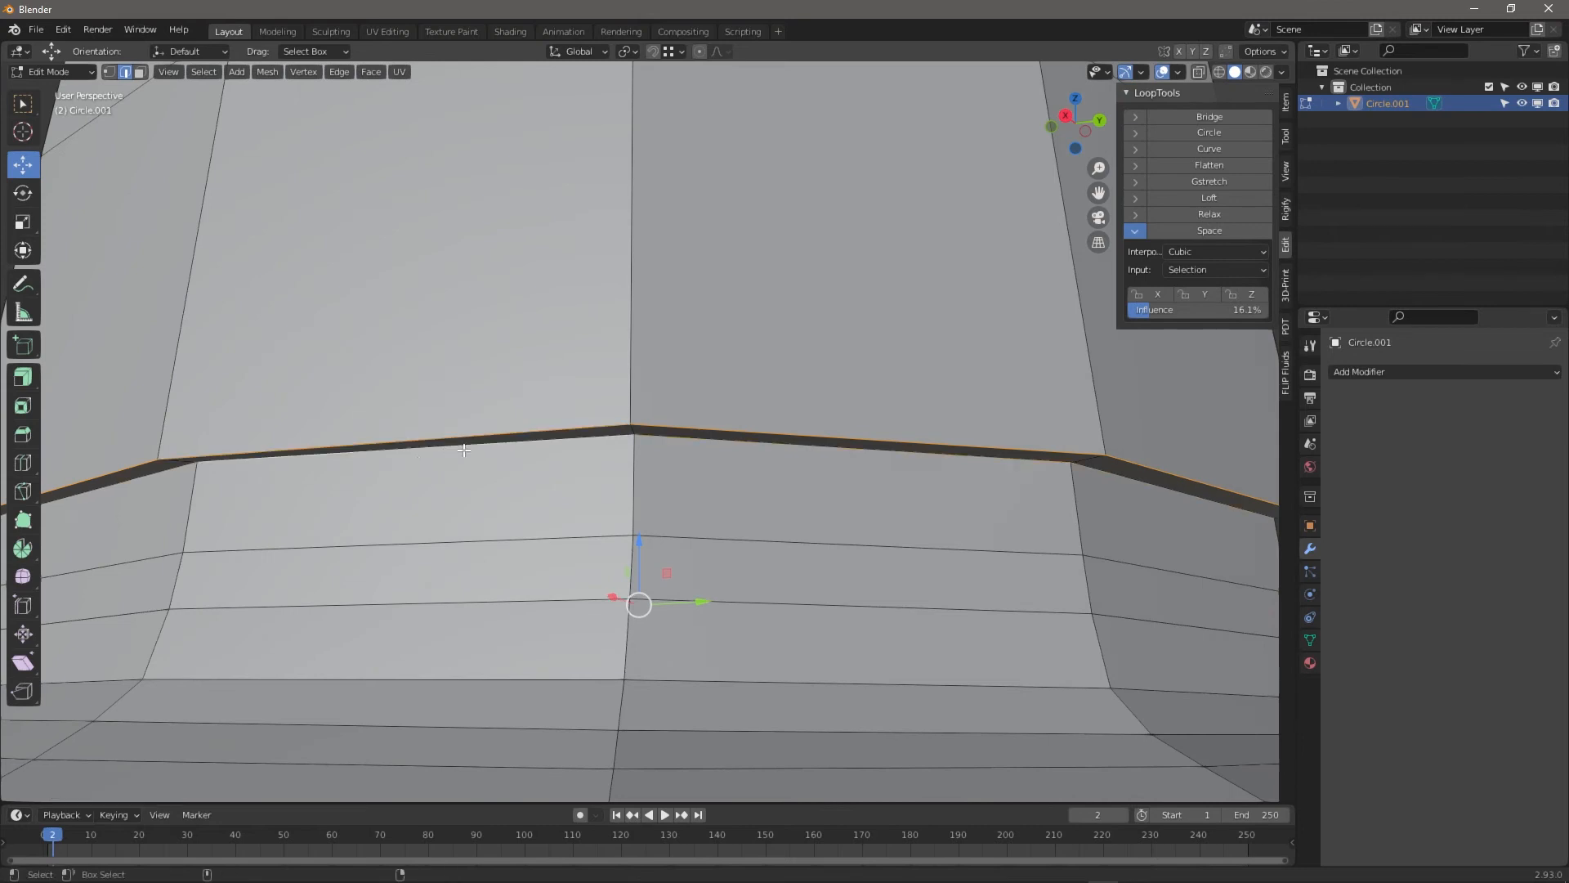
left_click(1209, 165)
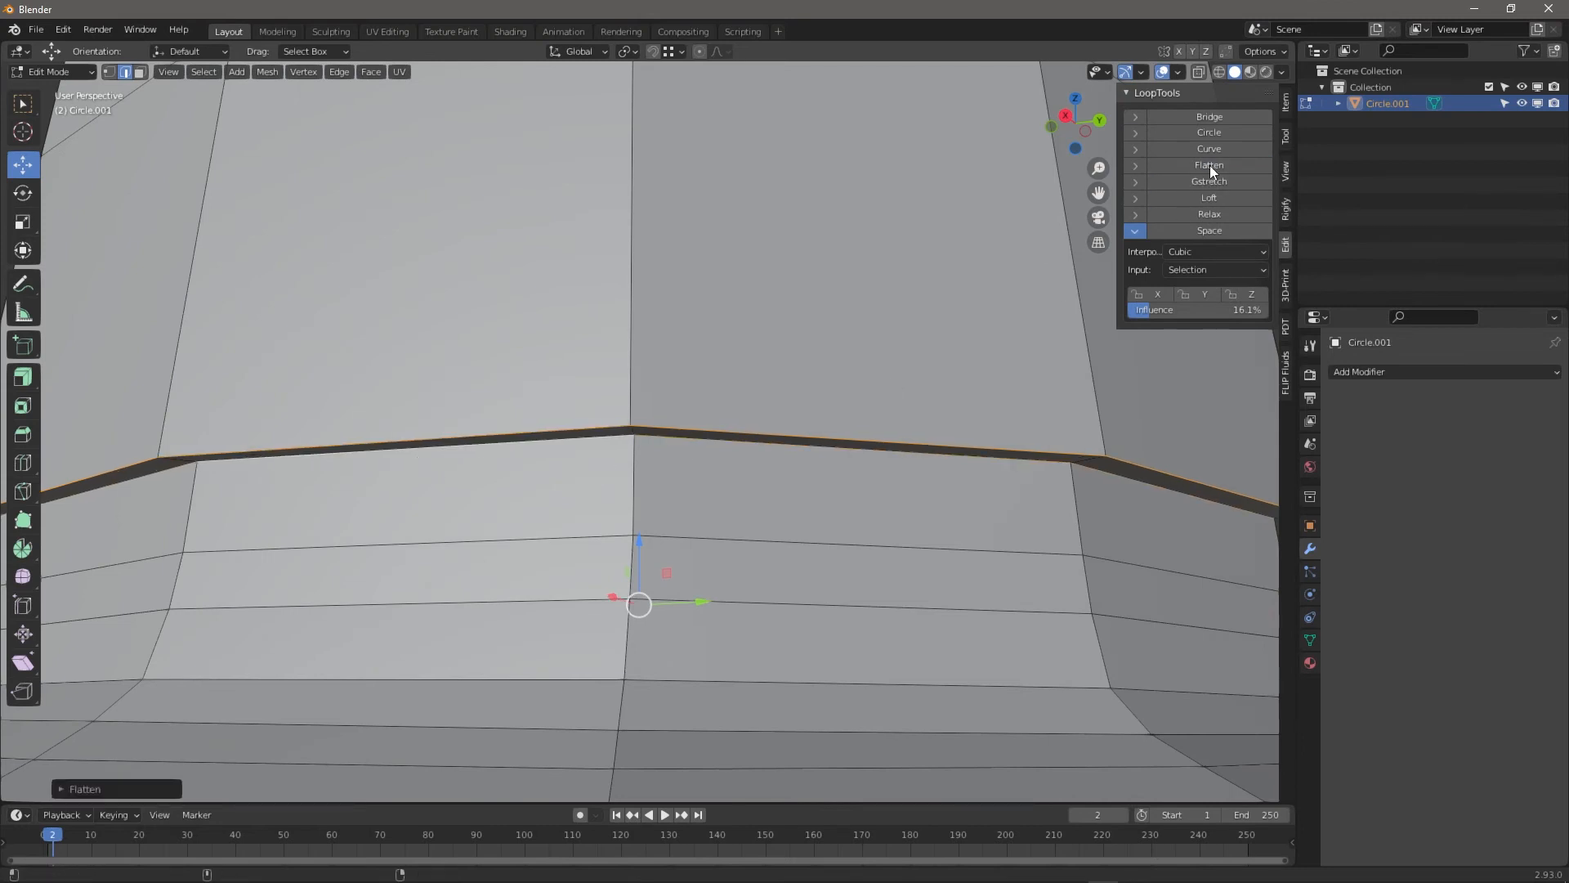
scroll(644, 458, "down", 5)
middle_click_drag(646, 462, 644, 459)
scroll(644, 459, "down", 2)
key("Tab")
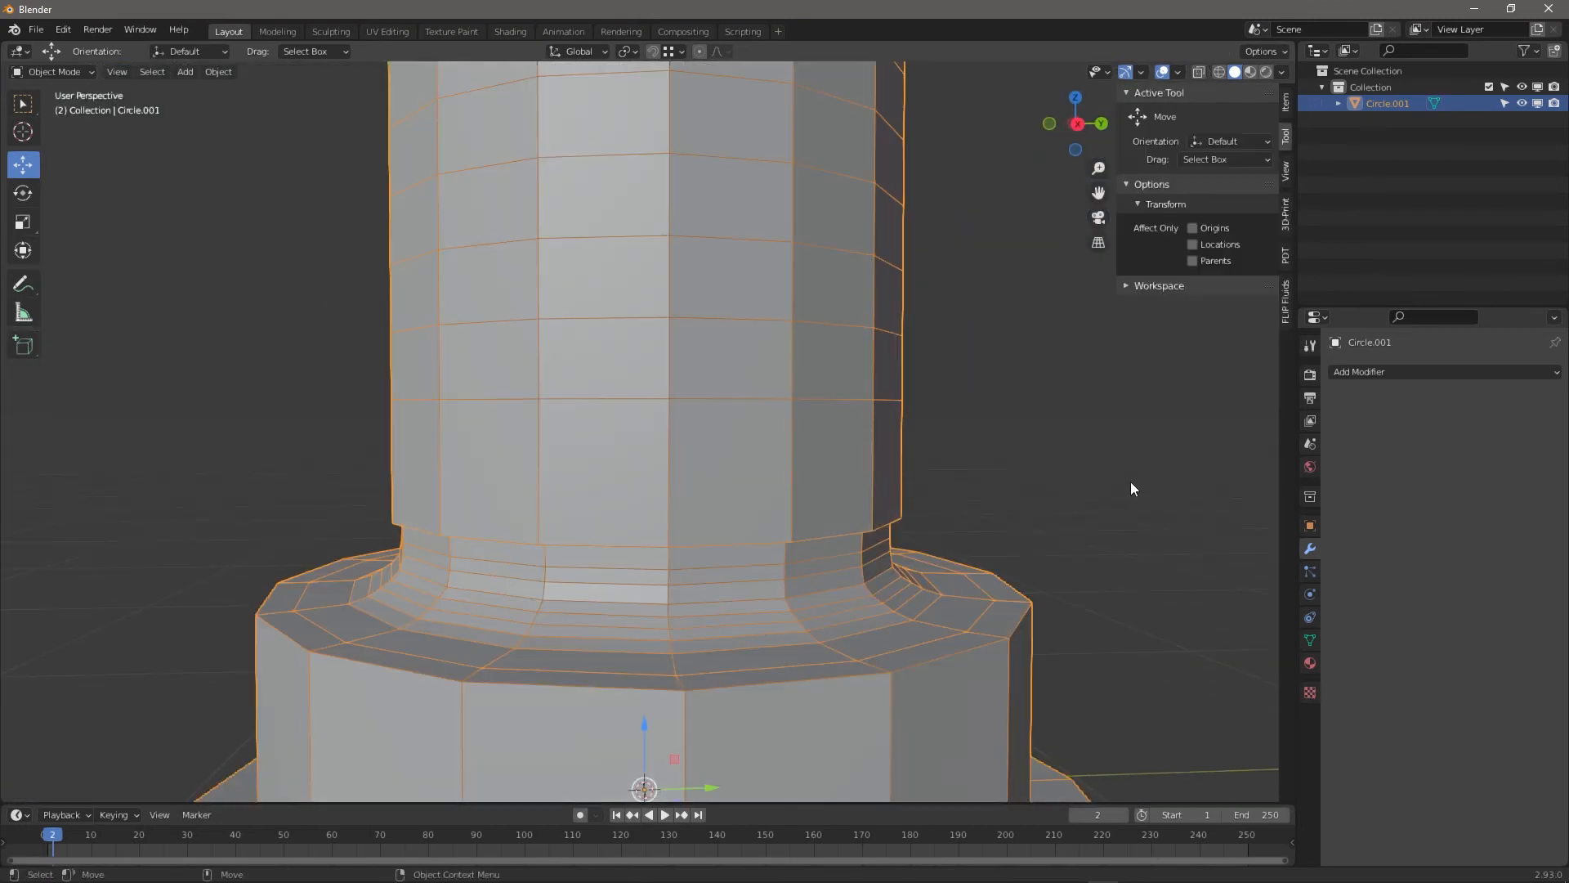
Add a Subdivision Surface modifier to the mesh and inspect the lip above the neck
left_click(1383, 372)
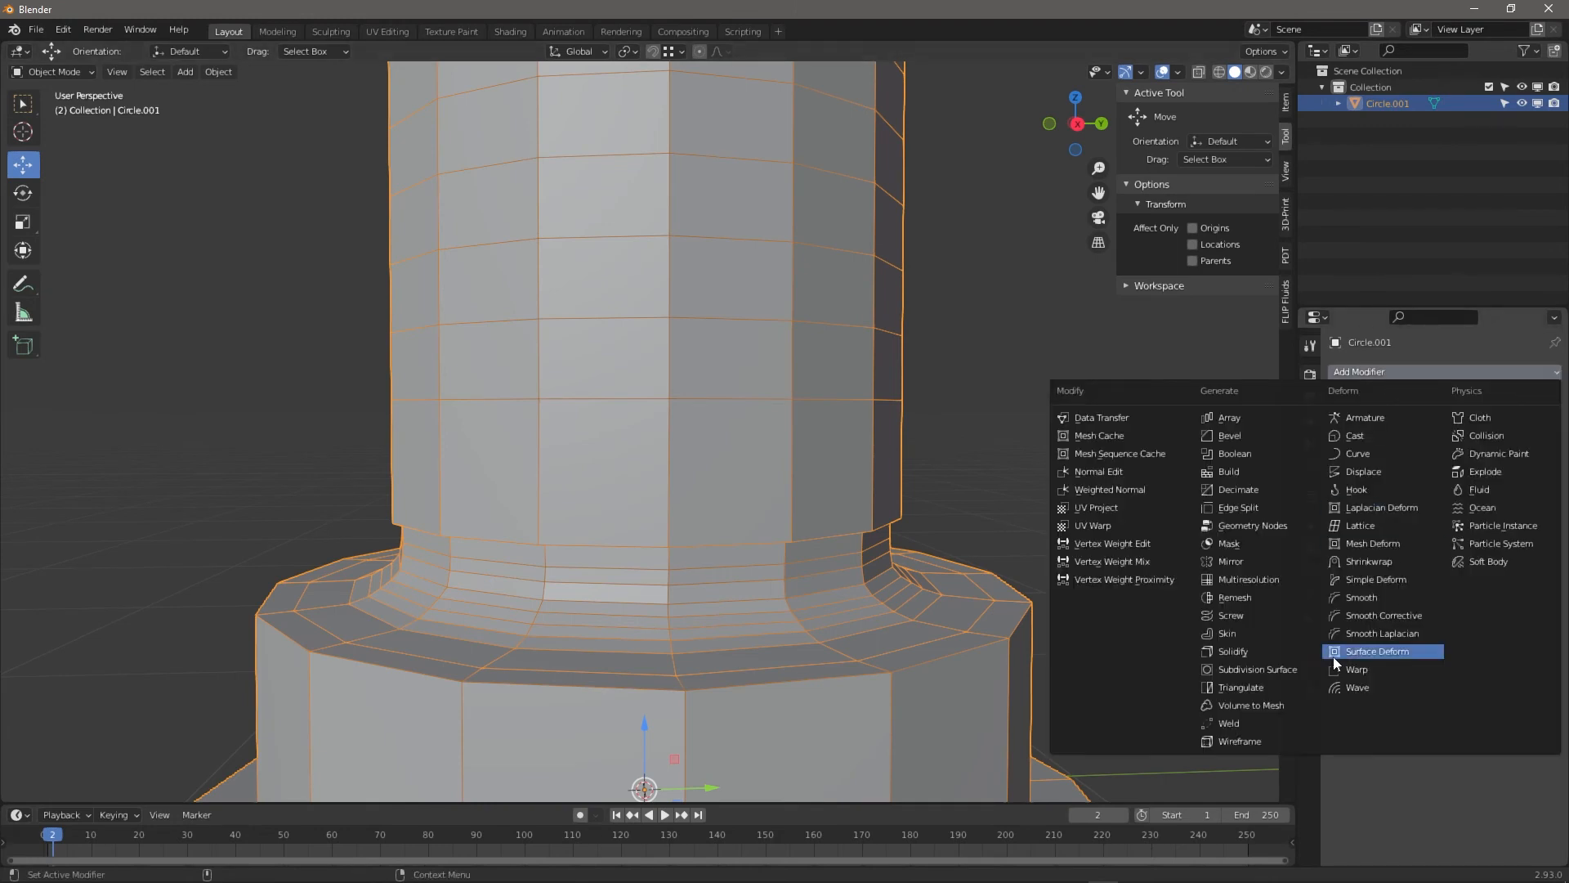
left_click(1253, 667)
middle_click_drag(742, 526, 781, 508)
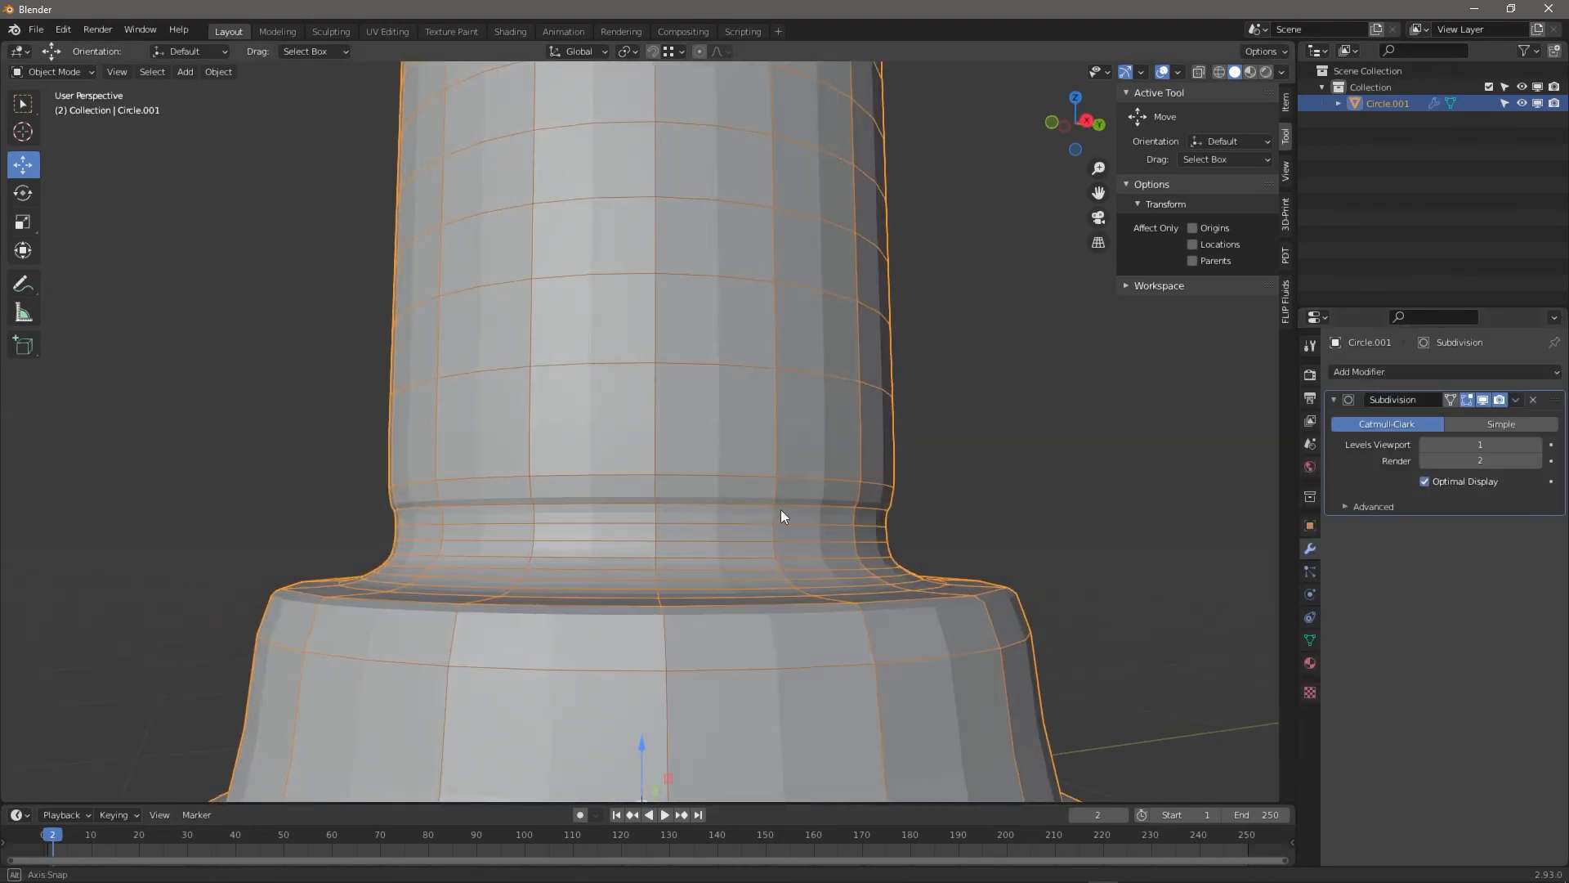
scroll(781, 517, "up", 3)
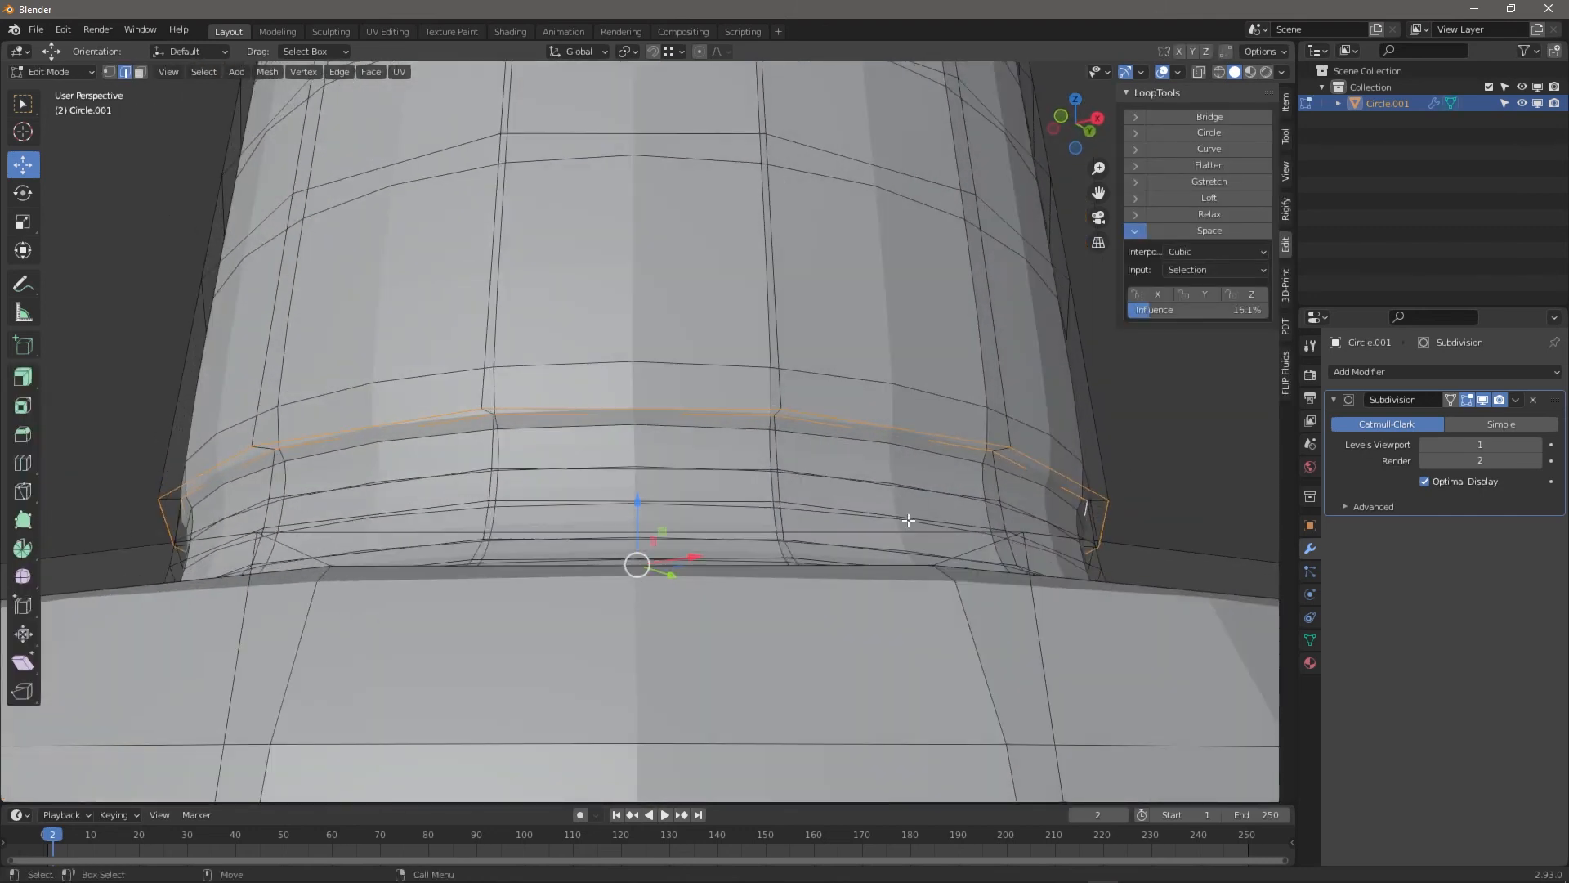
Add a Bevel modifier to the mesh and place it above the Subdivision modifier in the stack
left_click(1438, 371)
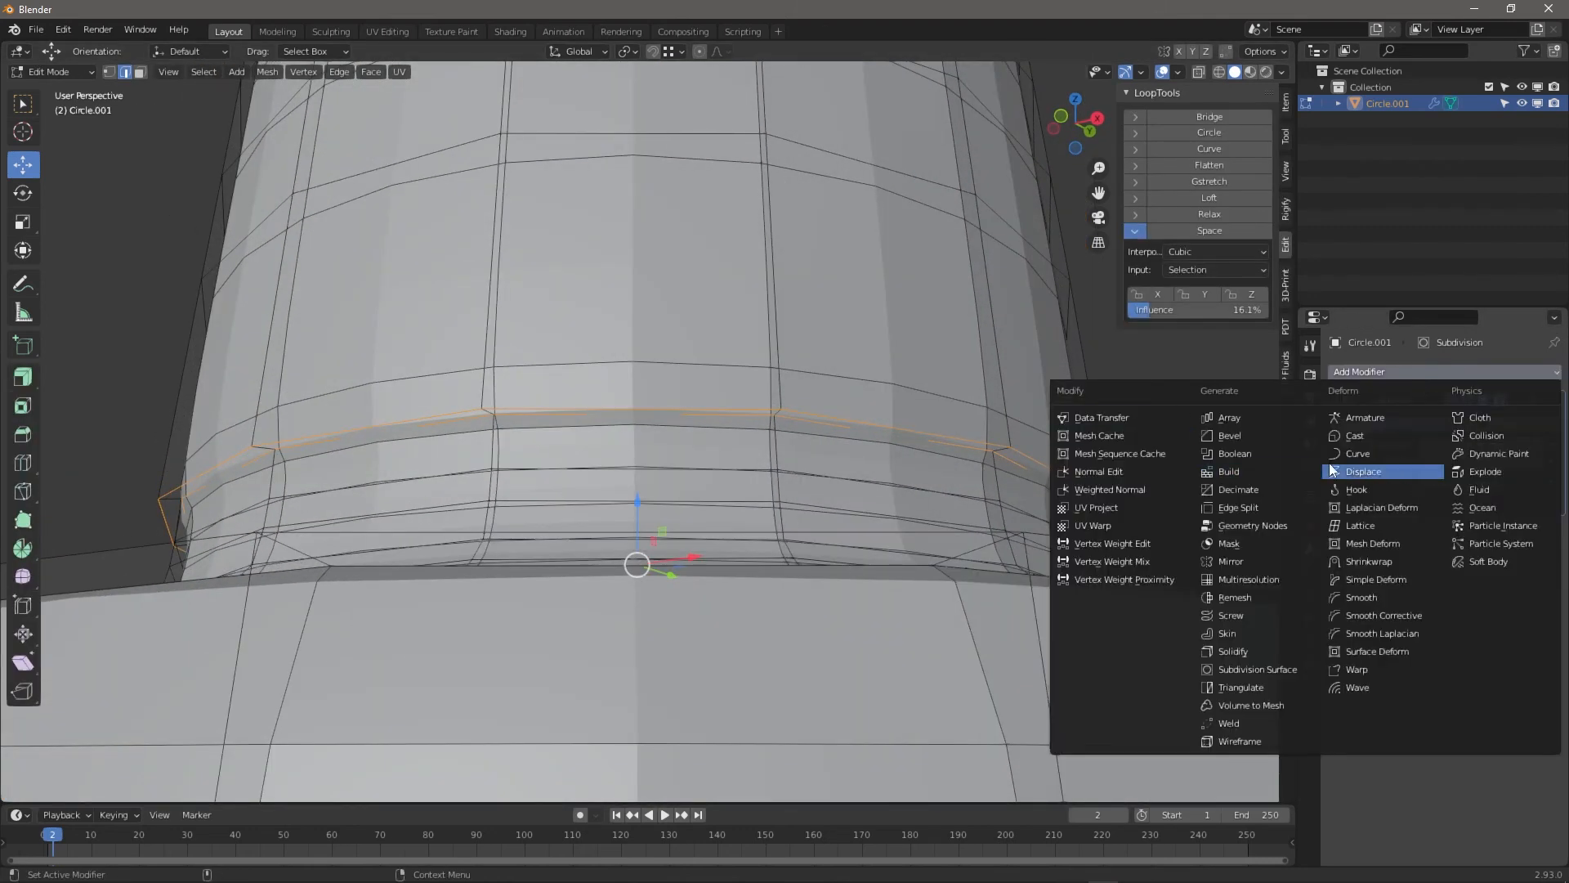
left_click(1259, 436)
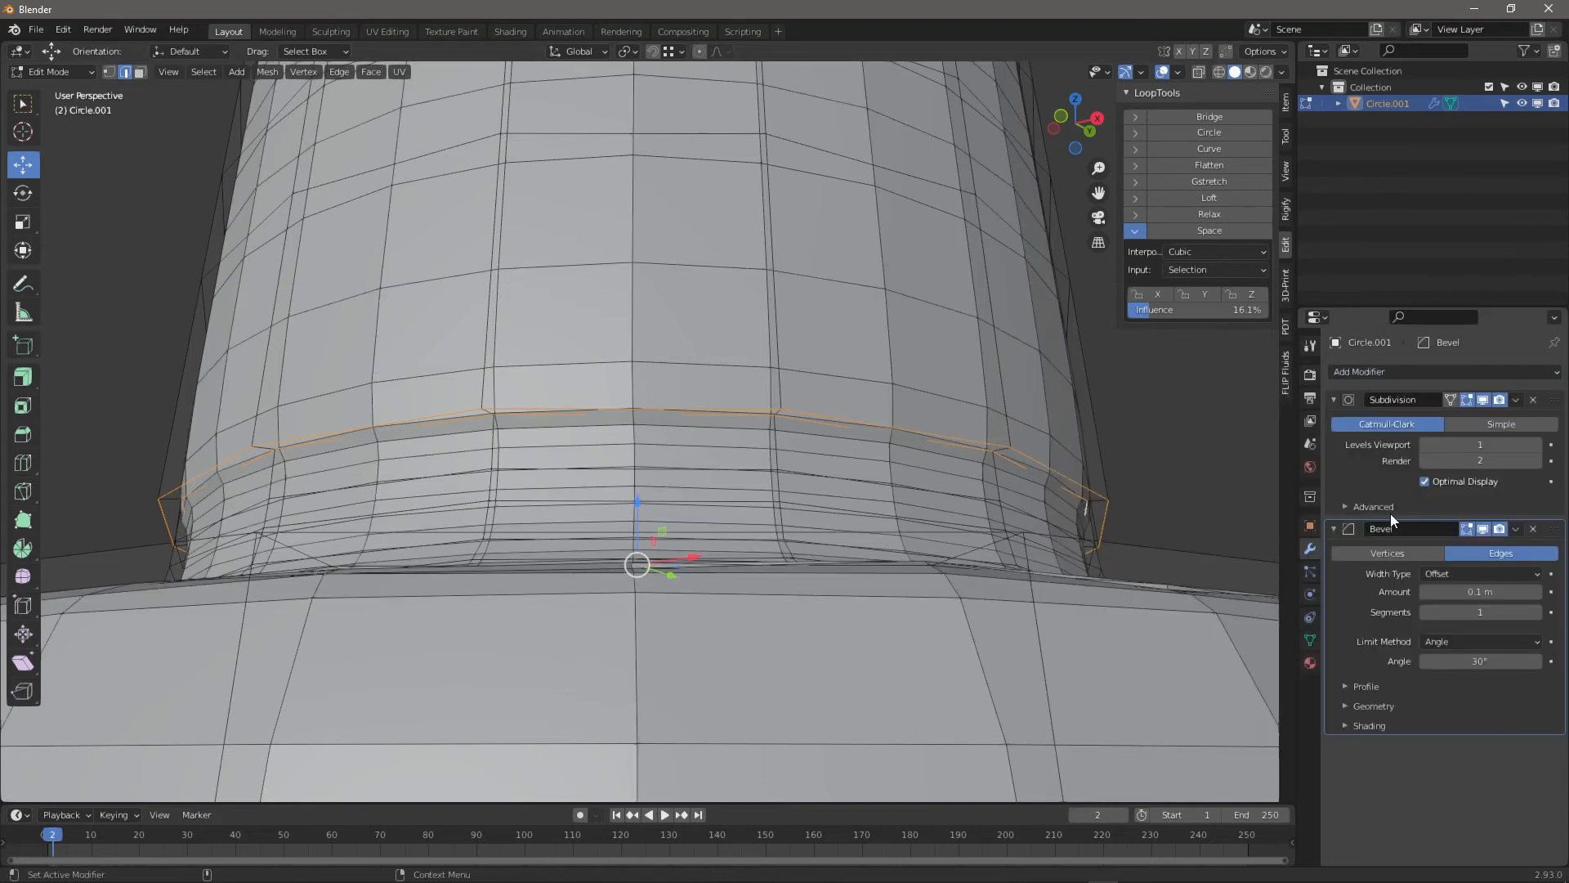
left_click(1543, 399)
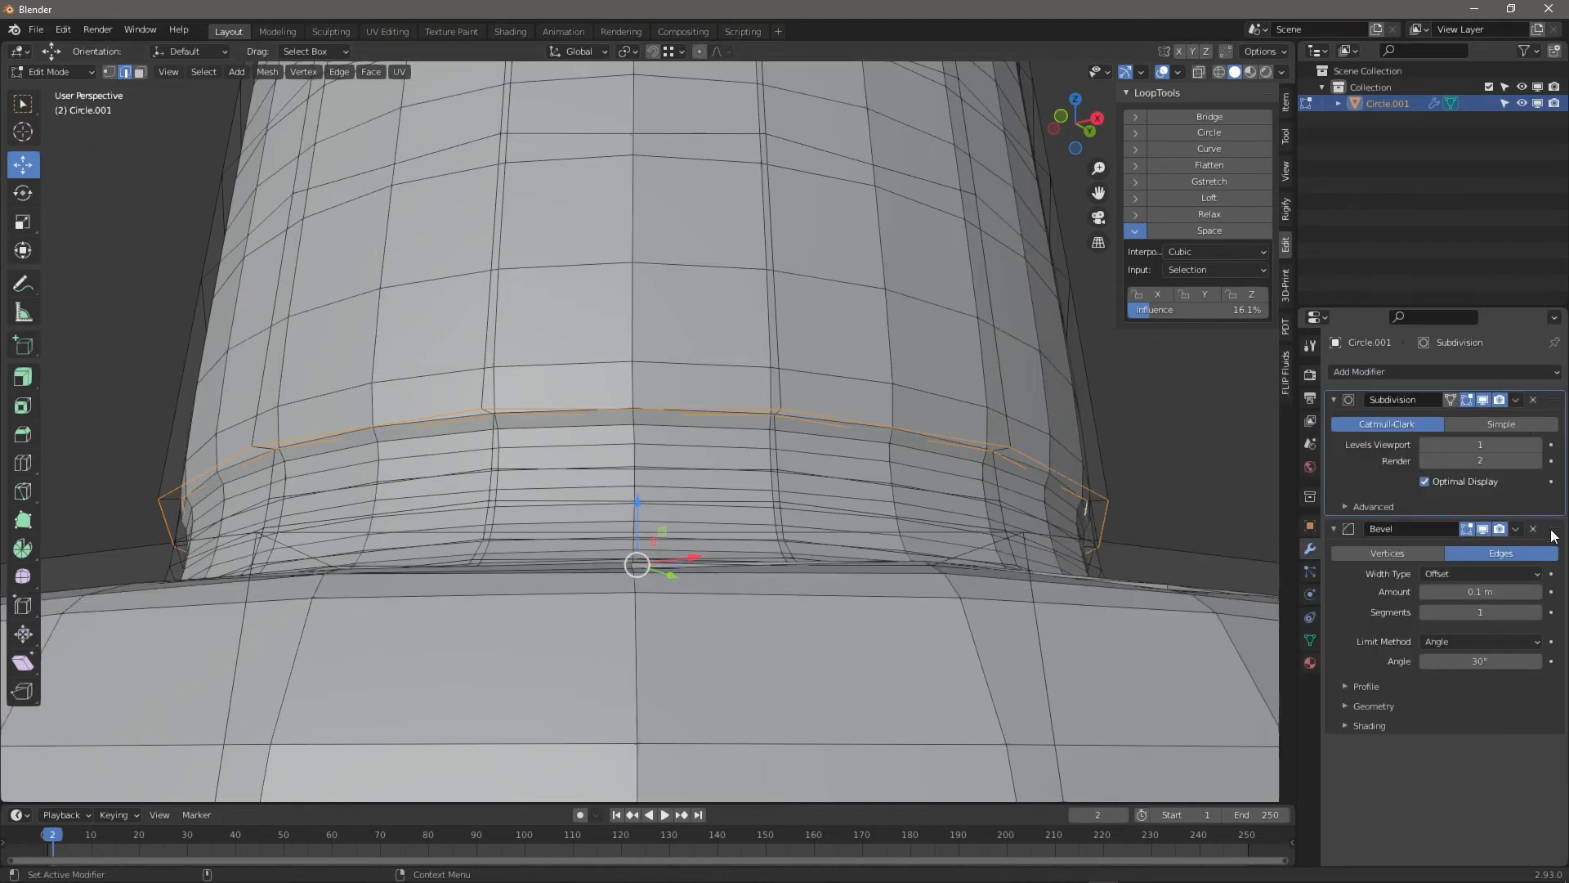
left_click_drag(1552, 535, 1552, 400)
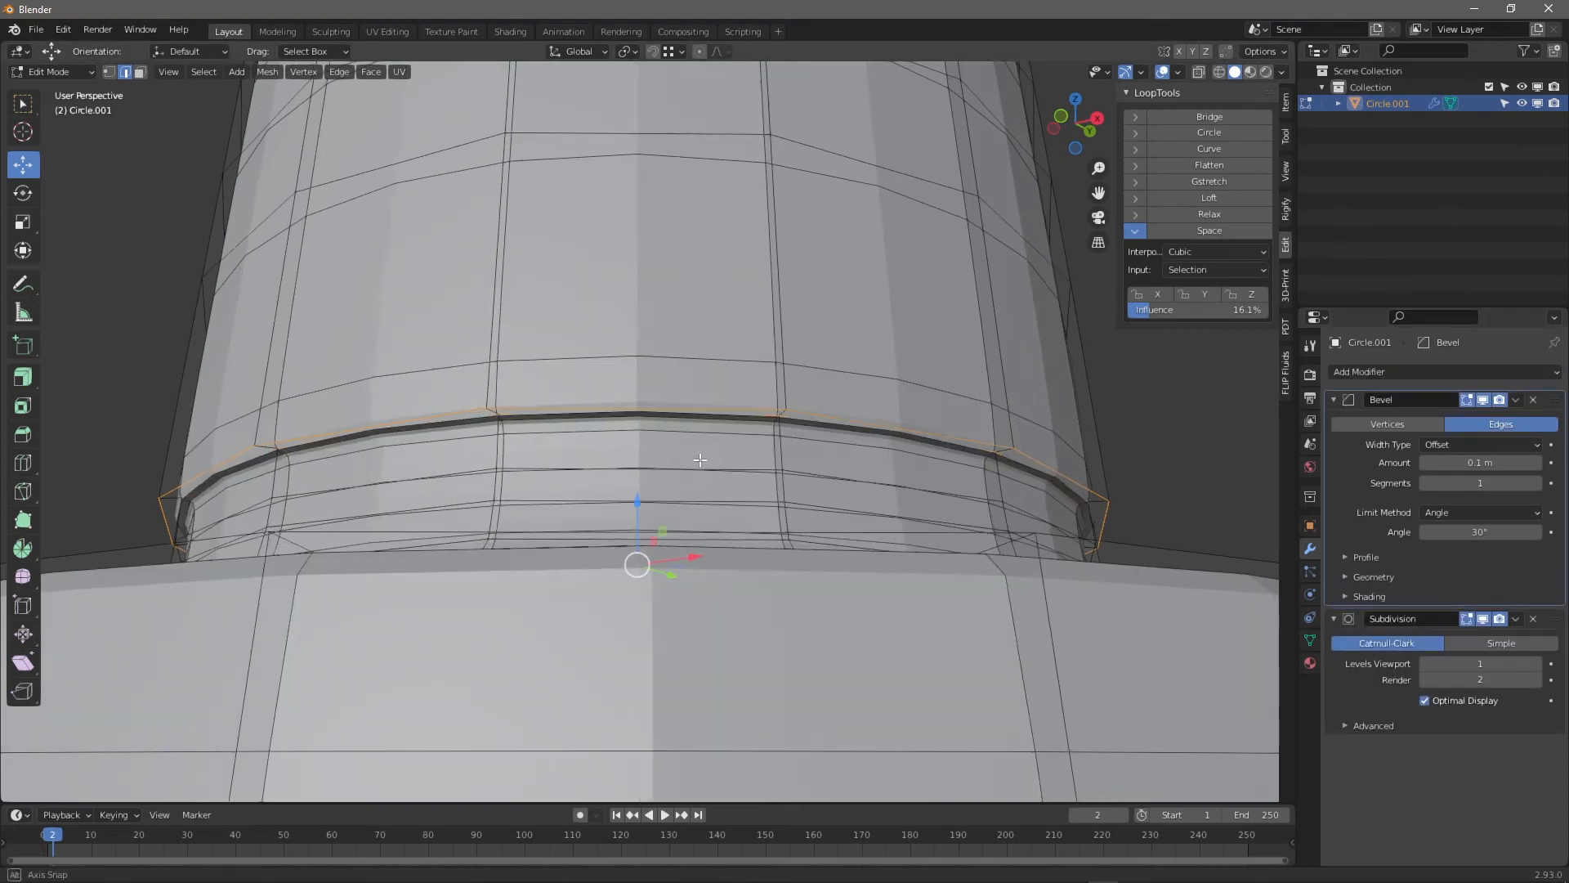
middle_click_drag(700, 460, 765, 469)
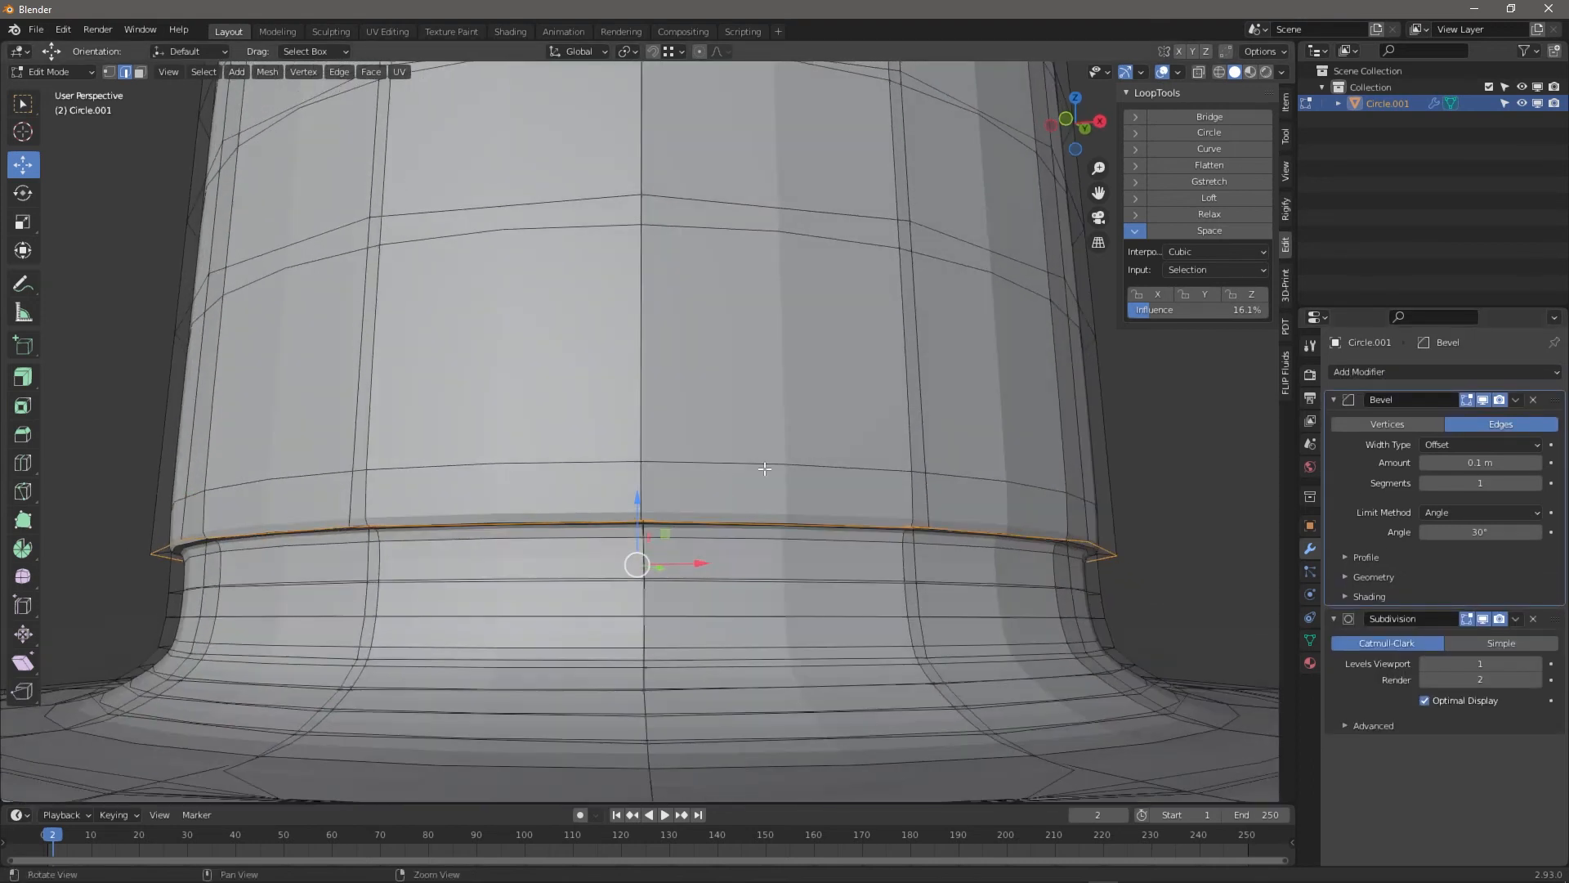
Turn off the Subdivision modifier's viewport display so that only the bevel shows on the mesh
left_click(1481, 619)
middle_click_drag(924, 564, 925, 518)
scroll(902, 551, "up", 4)
scroll(901, 551, "down", 6)
scroll(920, 511, "up", 2)
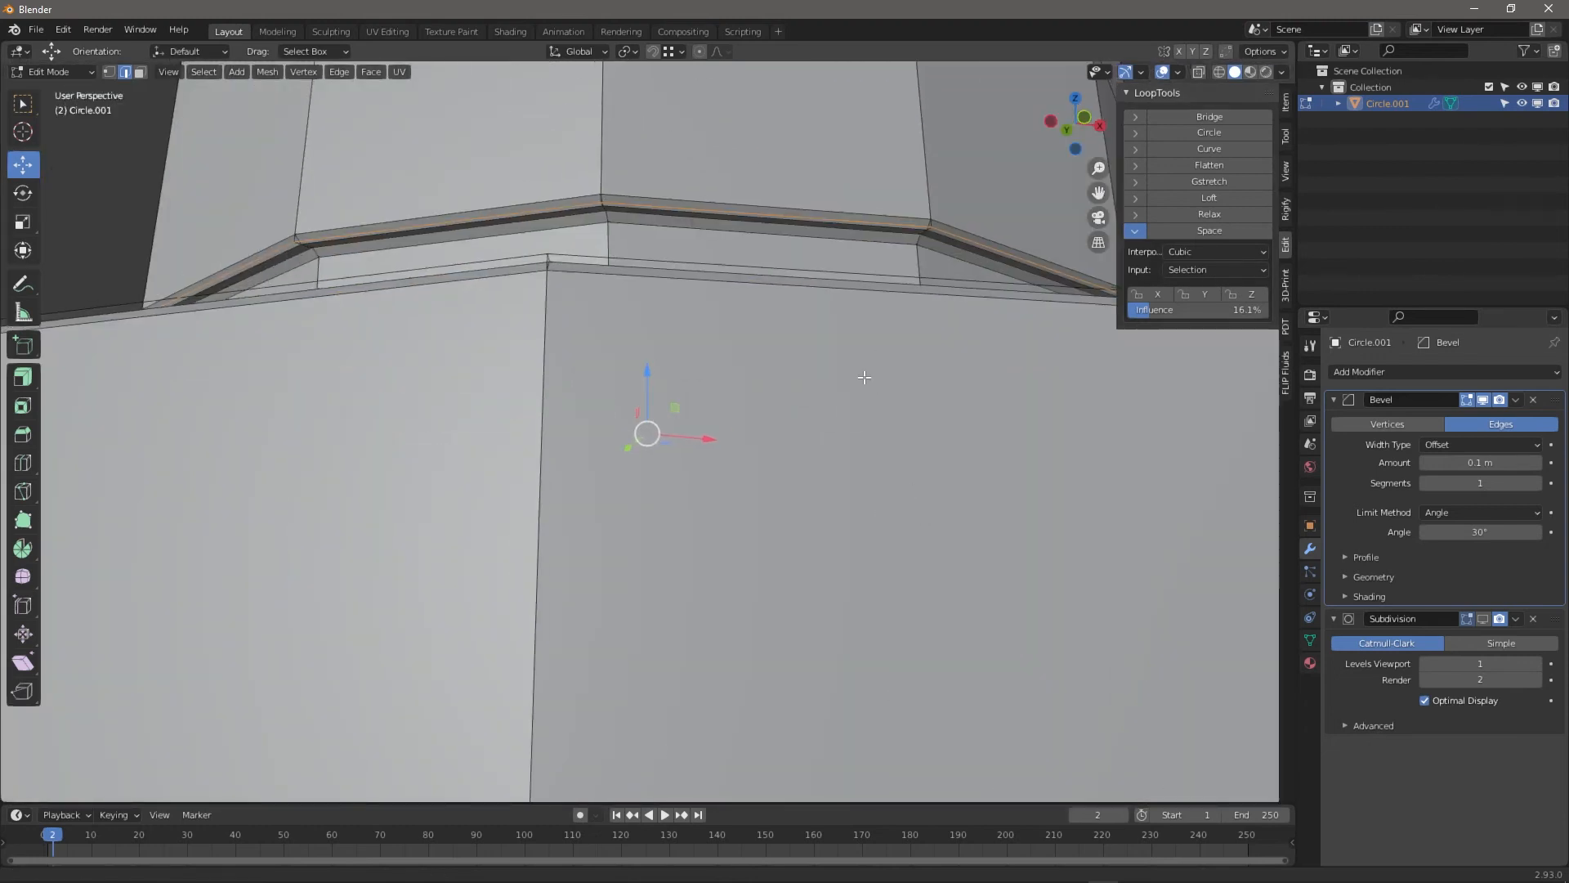
Examine how the bevel shapes the outer rim of the base and the edges across its top face
middle_click_drag(861, 374, 813, 396, "alt")
left_click_drag(813, 397, 905, 573, "alt")
middle_click_drag(906, 573, 689, 237, "alt")
scroll(896, 414, "up", 5)
scroll(953, 439, "down", 3)
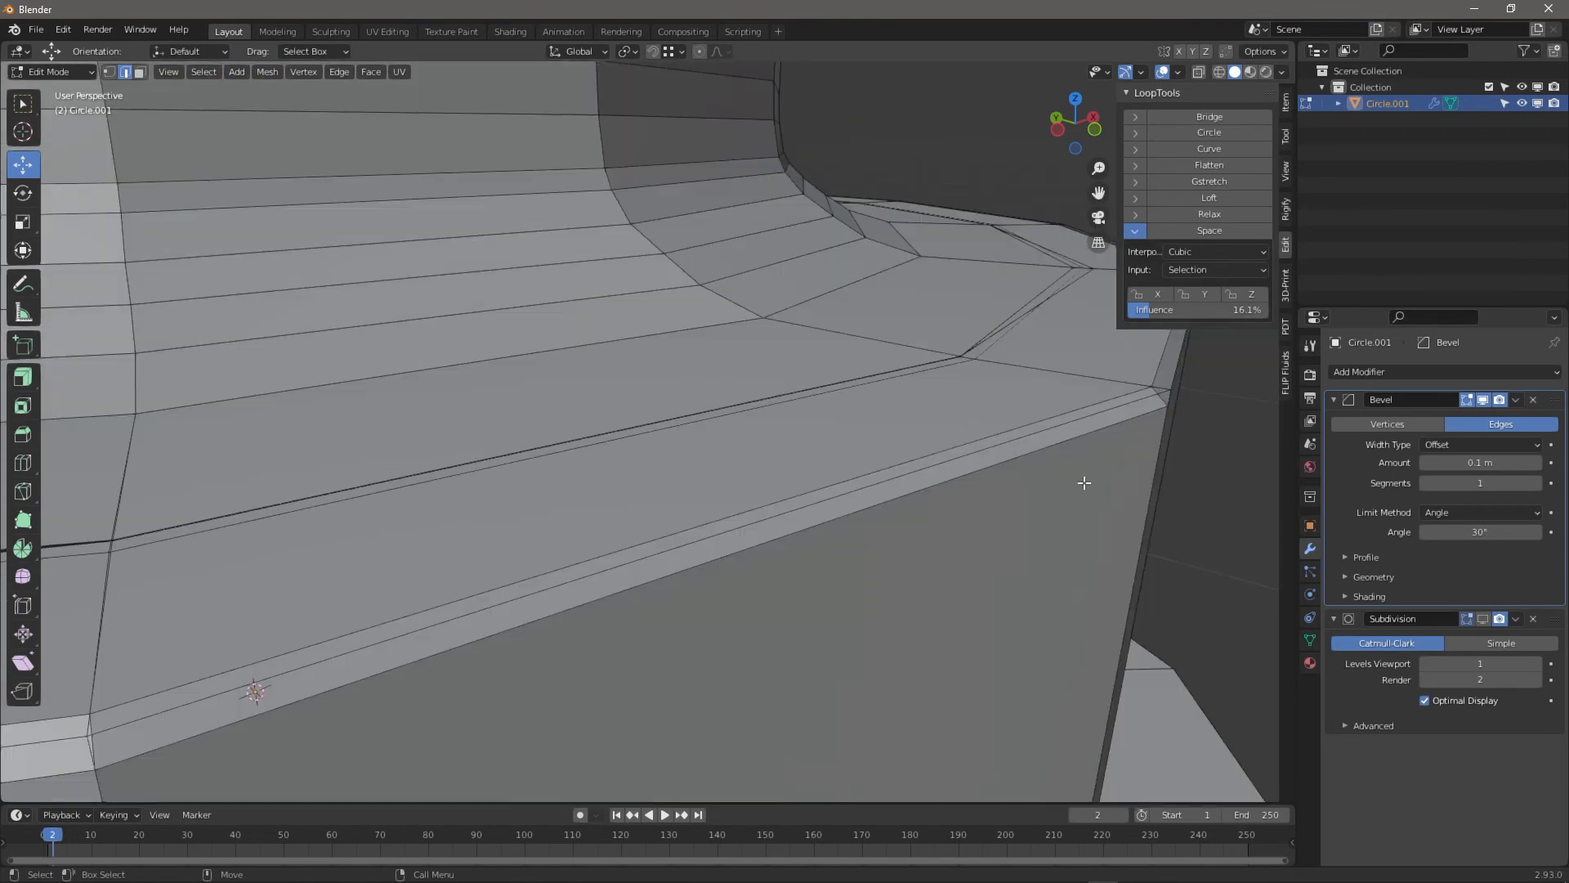
middle_click_drag(1084, 482, 1015, 490)
left_click_drag(1015, 490, 1054, 483, "alt")
scroll(1042, 494, "down", 2)
scroll(1001, 507, "up", 1)
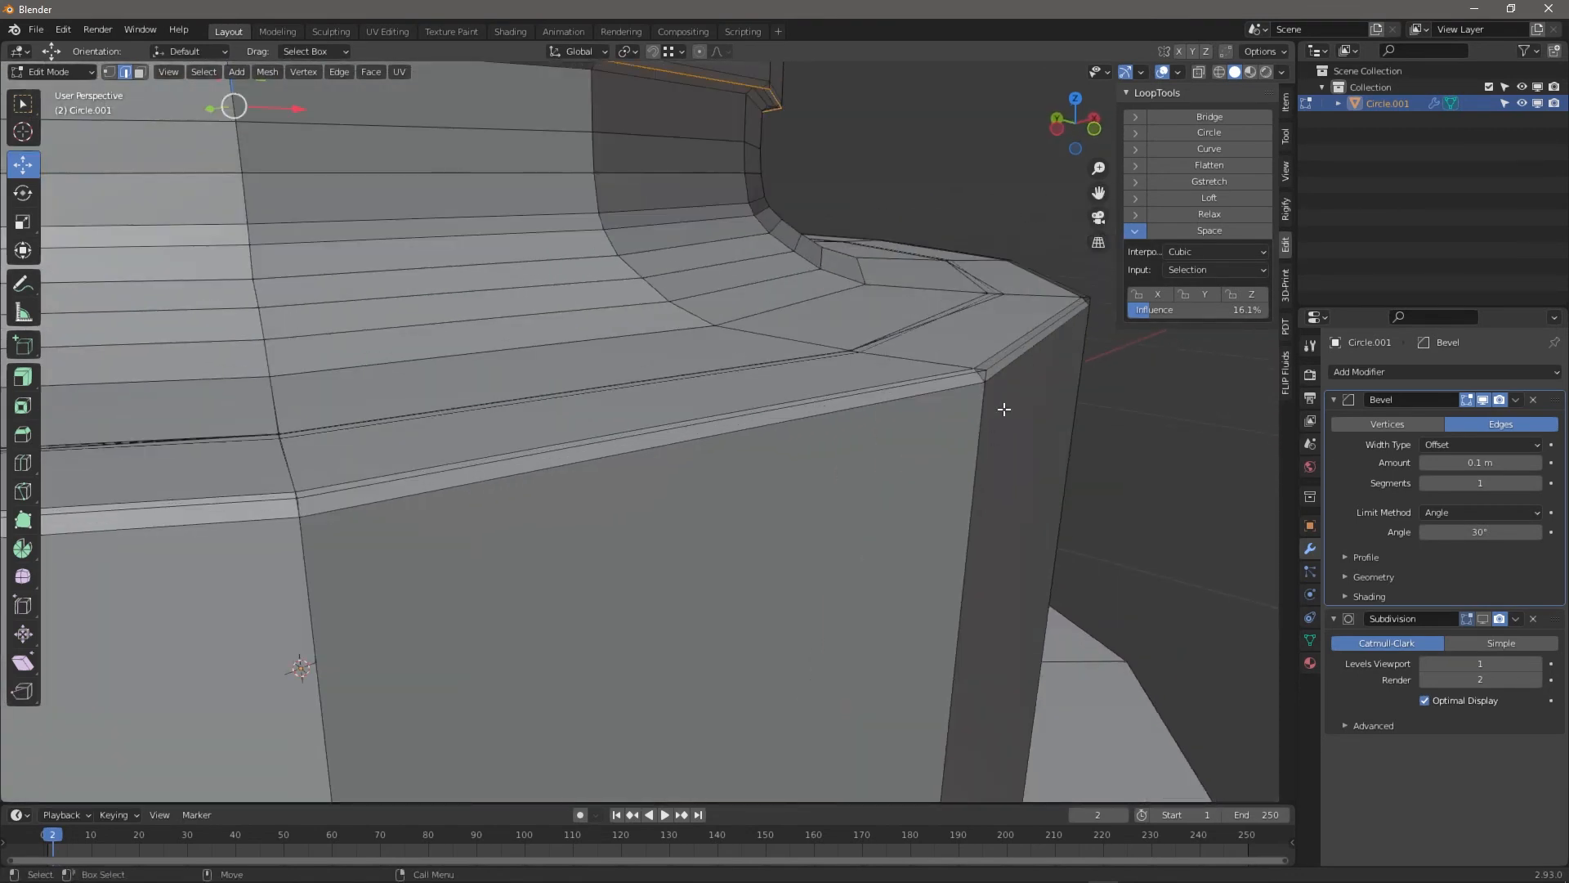
mouse_move(971, 422)
left_mouse_down("alt")
mouse_move(997, 426)
mouse_move(961, 439)
left_mouse_up("alt")
double_click(994, 428, "alt")
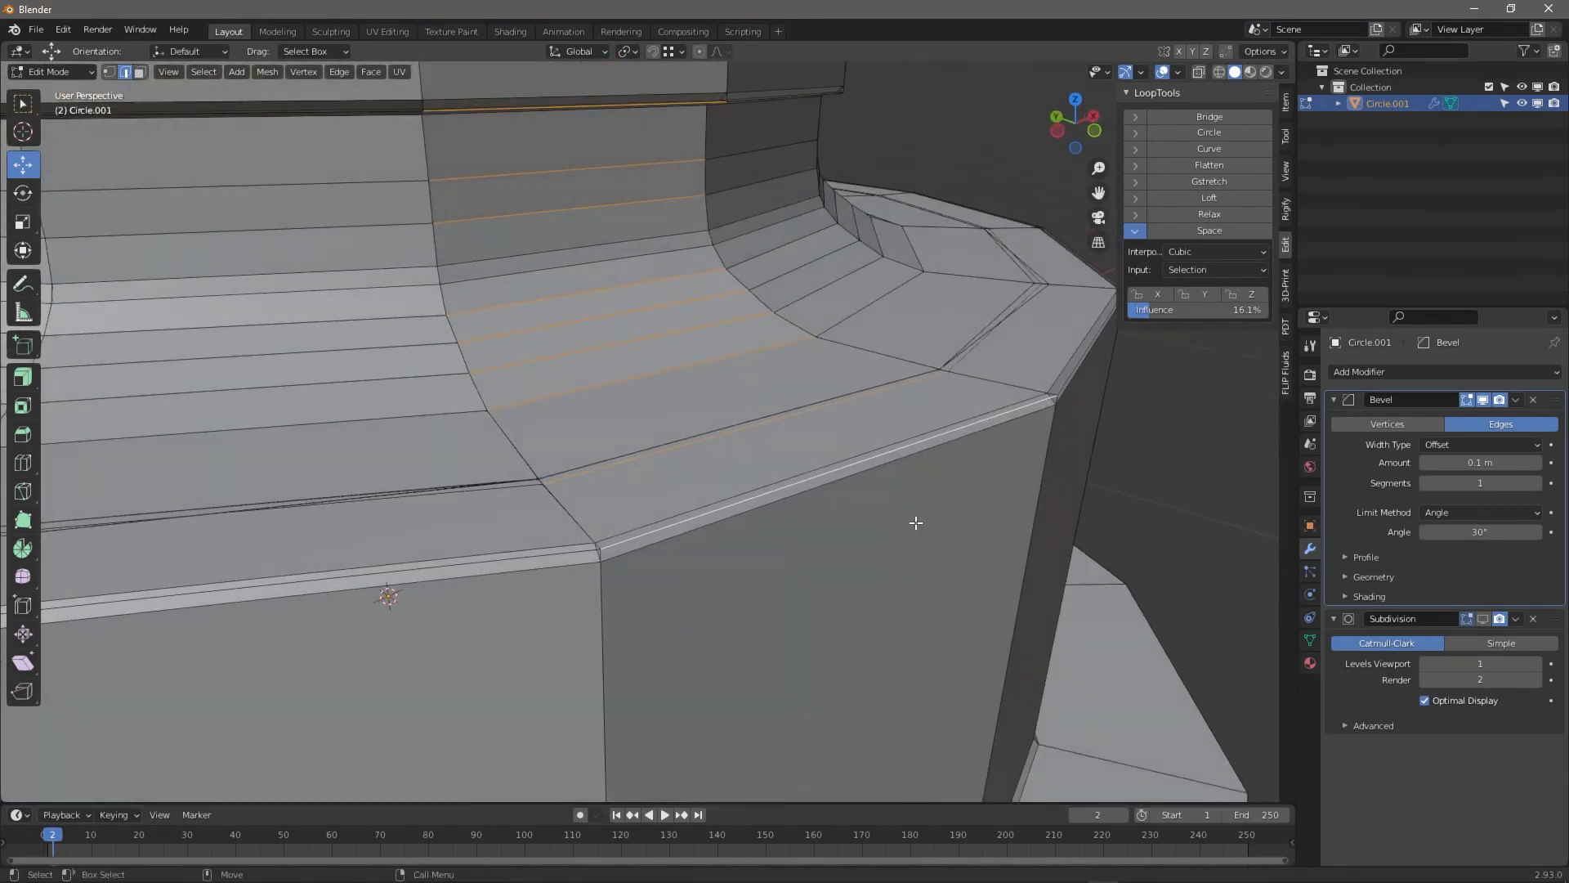
scroll(850, 541, "up", 2)
left_click_drag(709, 579, 714, 547, "alt")
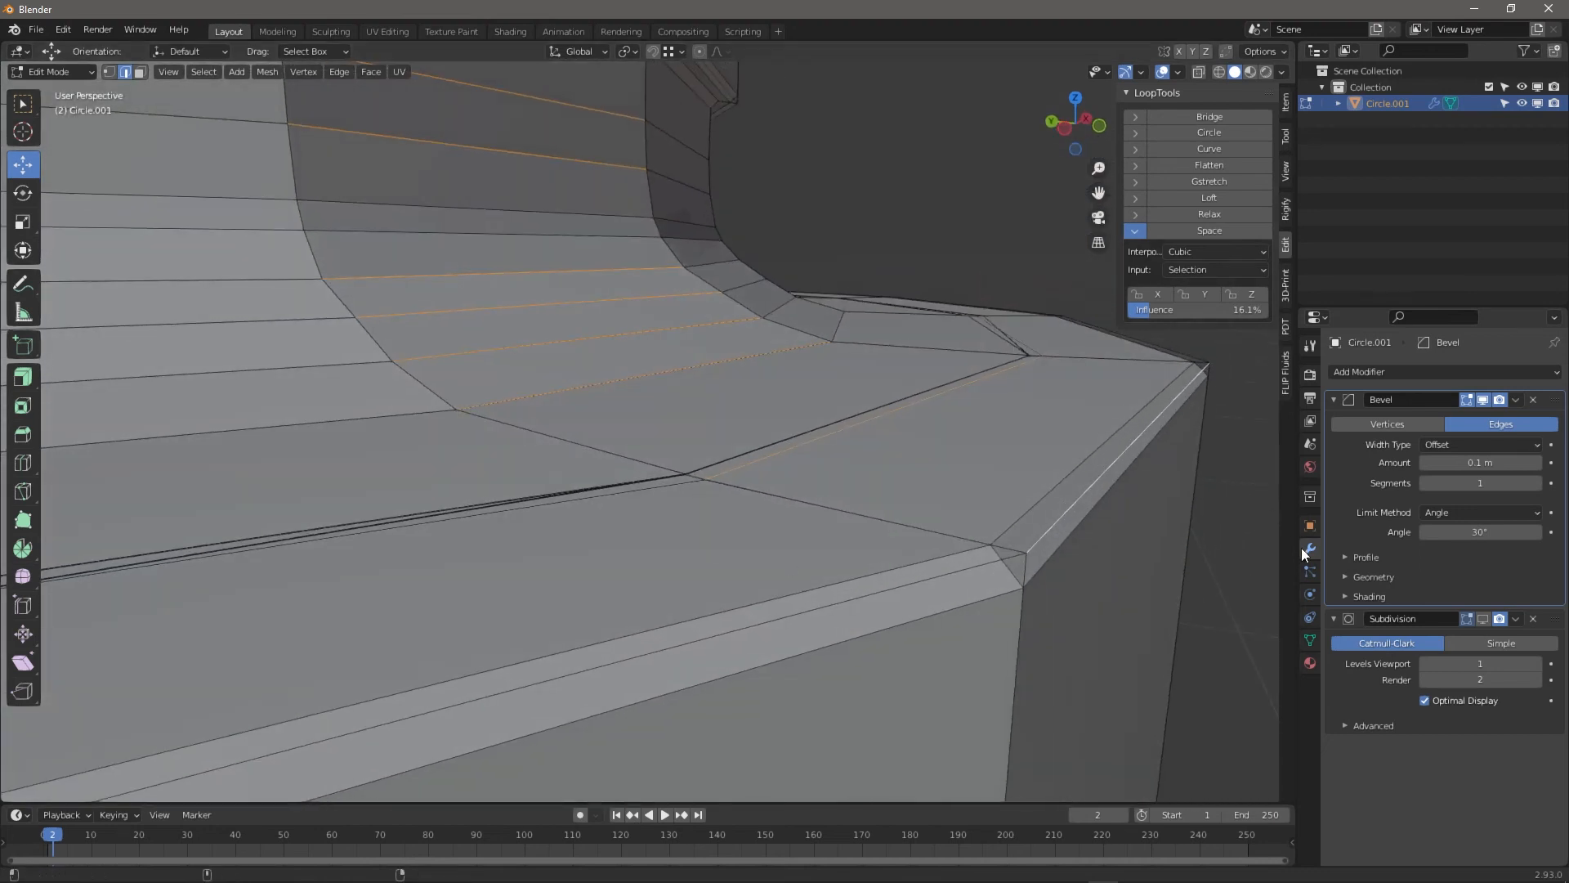
Set the Bevel modifier's segments to 2
left_click(1538, 483)
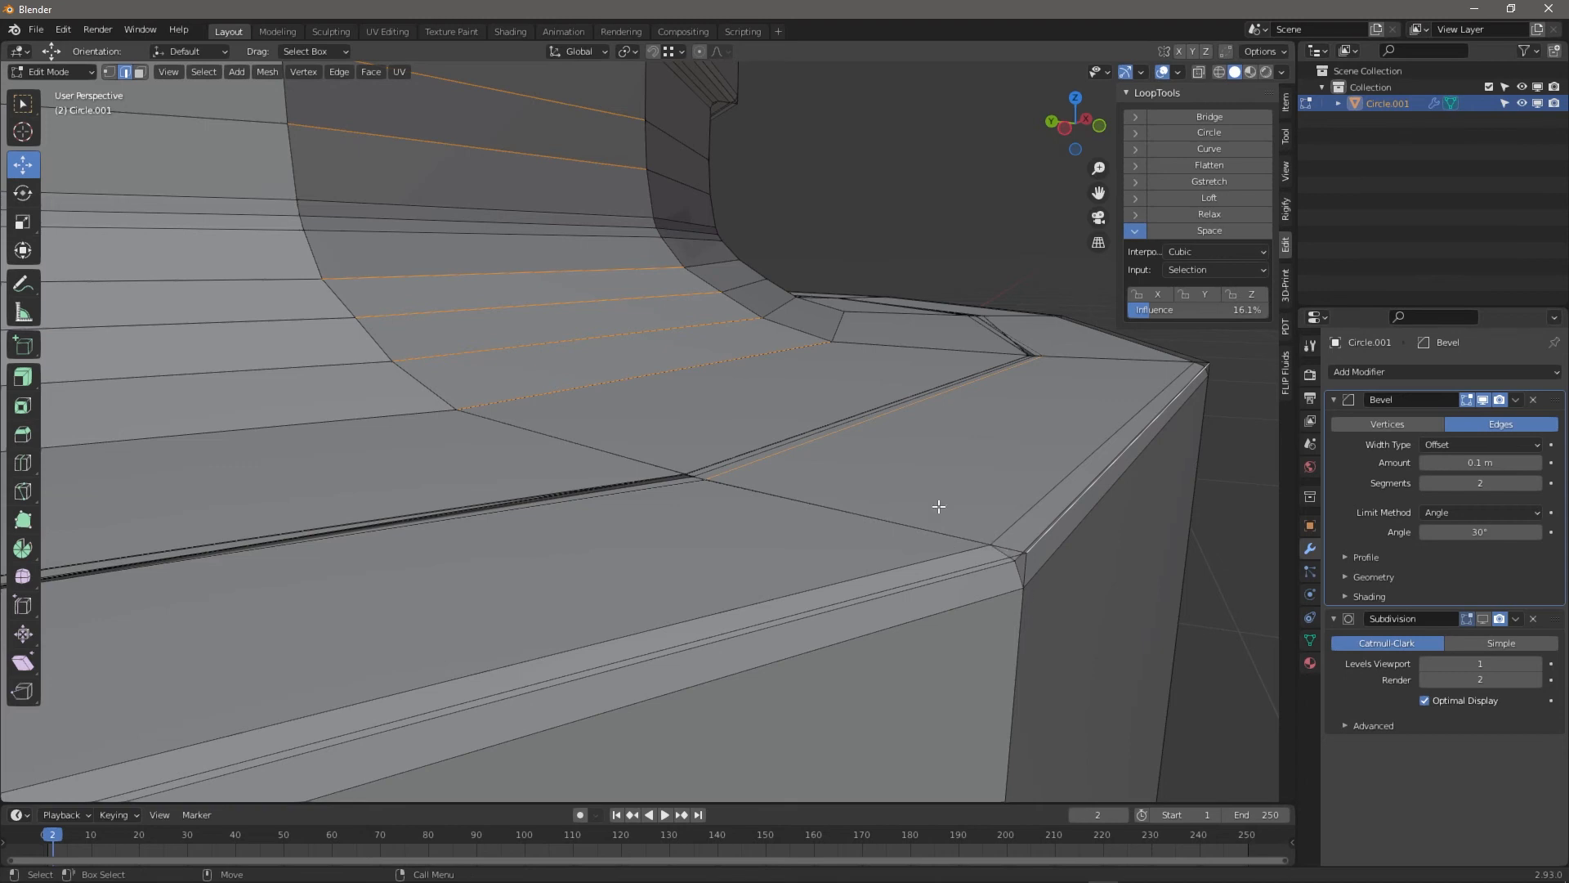
left_click_drag(689, 426, 890, 522, "alt")
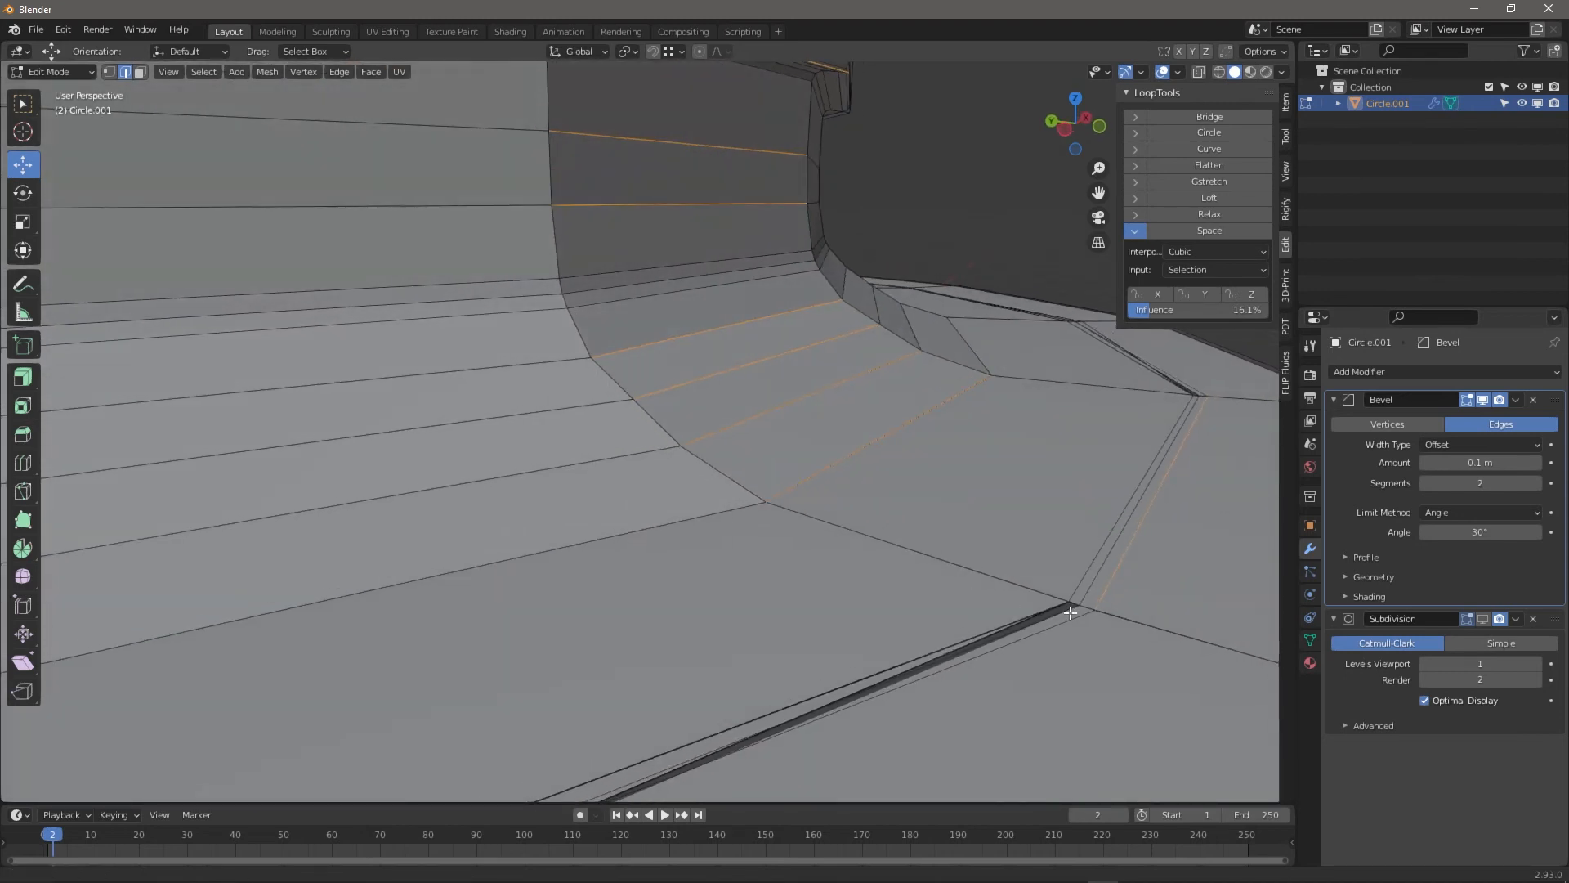
Select the edge loop just inside the outer rim on the base's top face and scale it slightly
left_click_drag(1070, 613, 1114, 473, "alt")
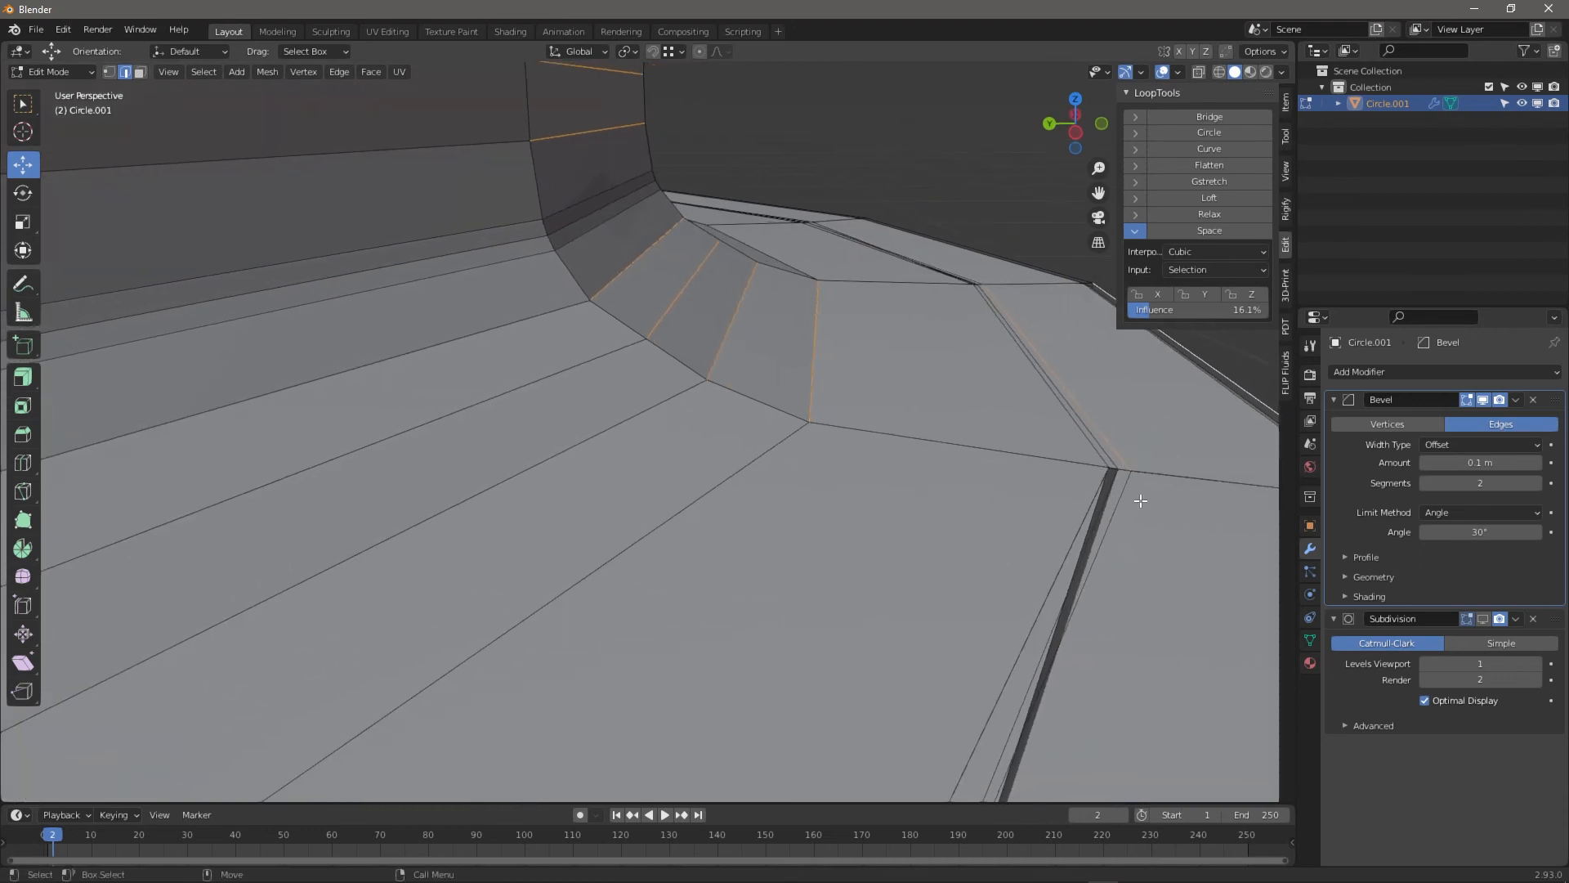
double_click(1094, 418)
scroll(931, 450, "down", 7)
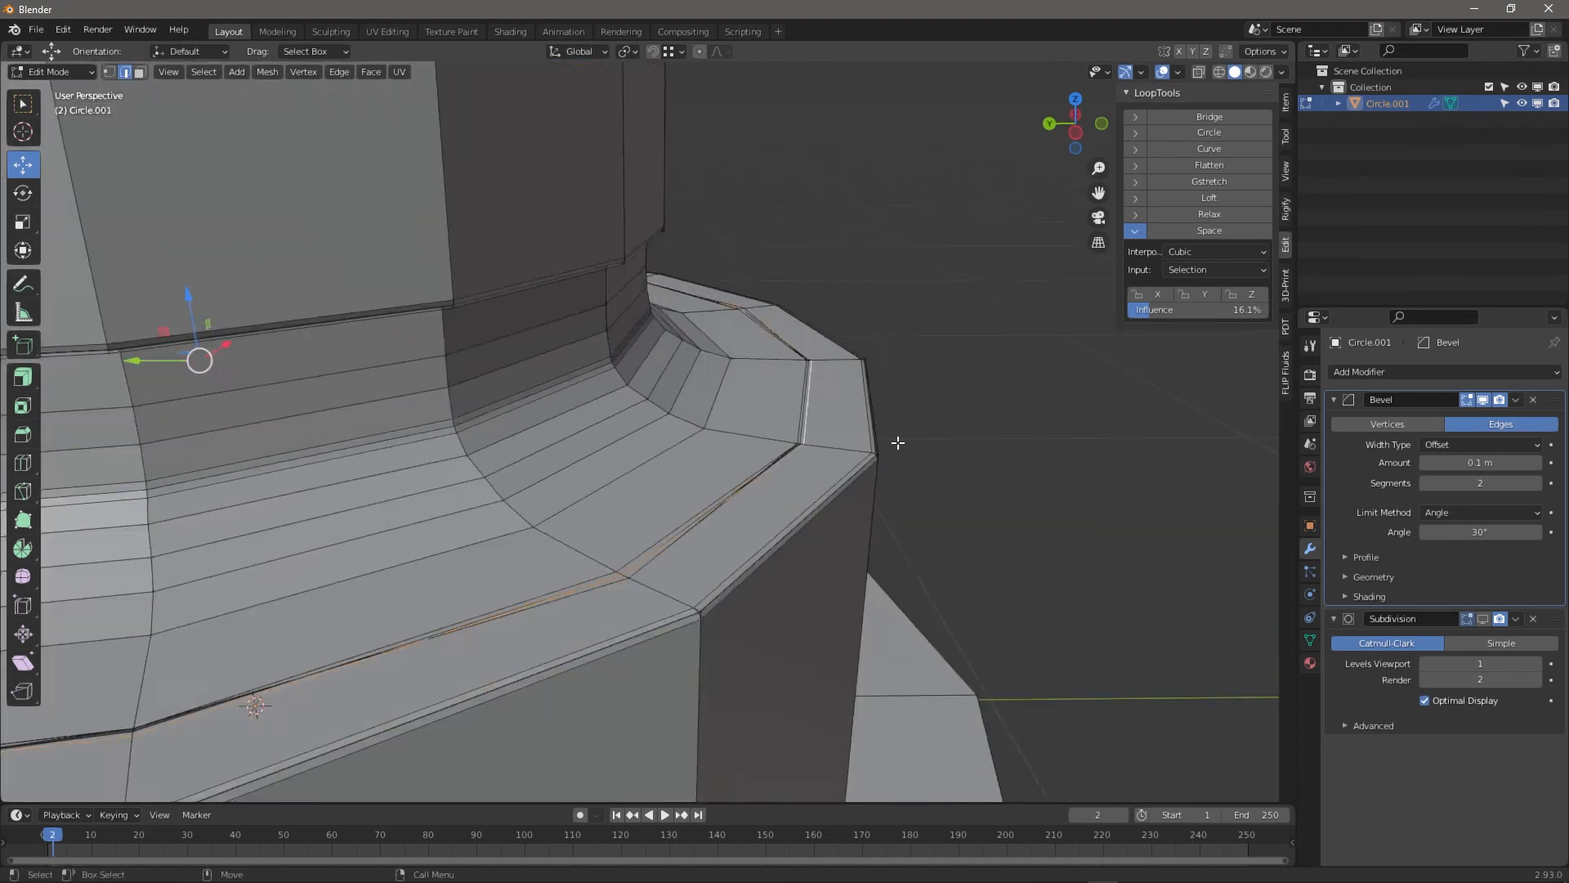
key("r")
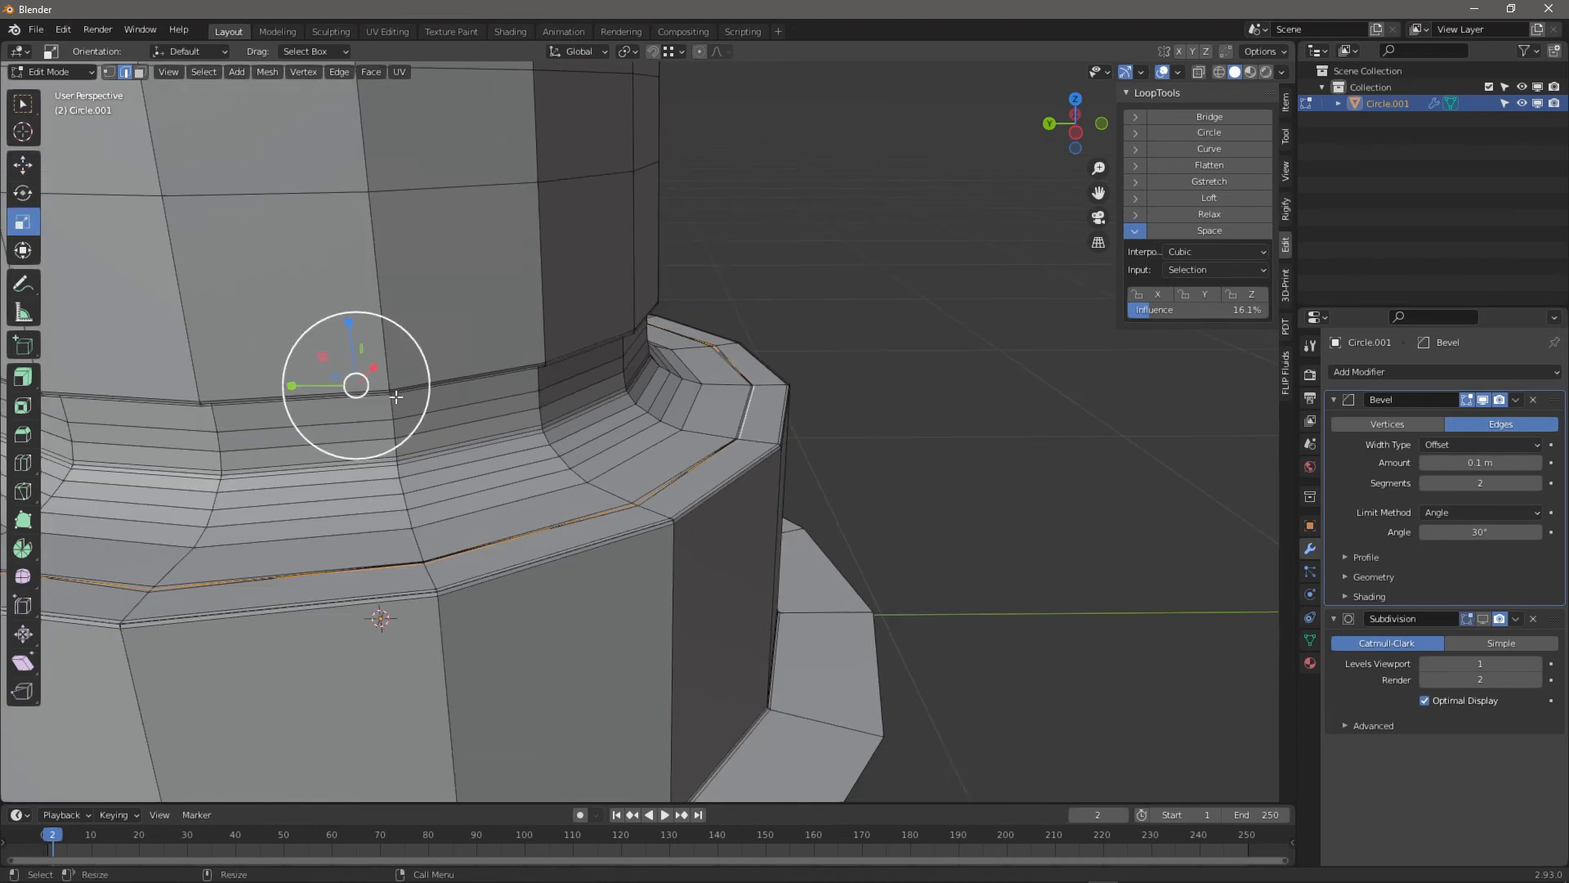
left_click_drag(386, 397, 394, 401)
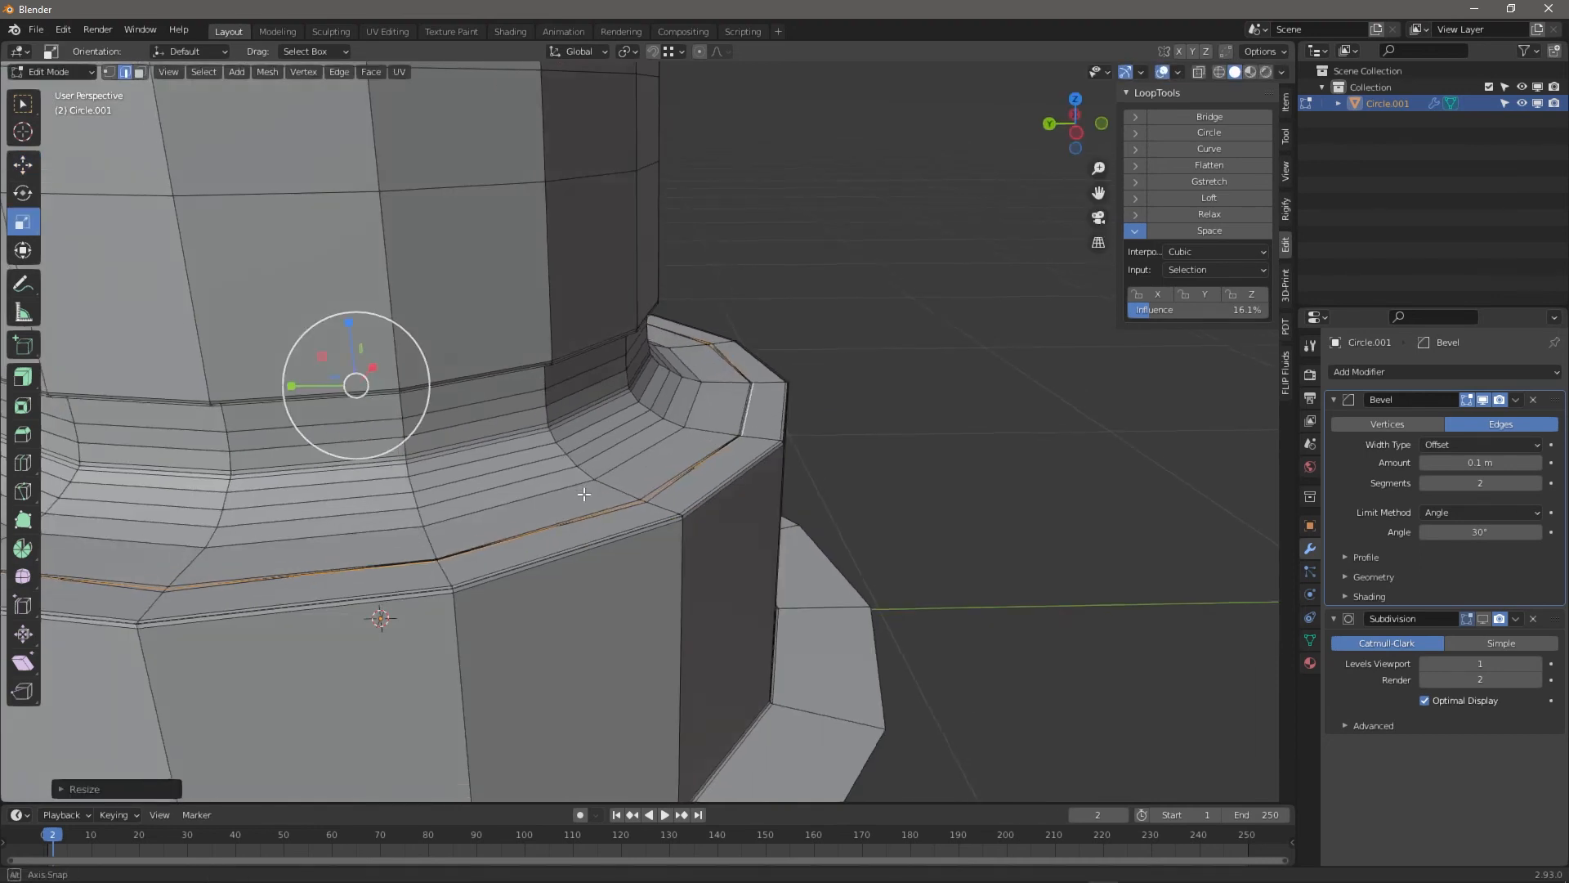
left_click_drag(581, 497, 674, 505, "alt")
scroll(654, 516, "up", 3)
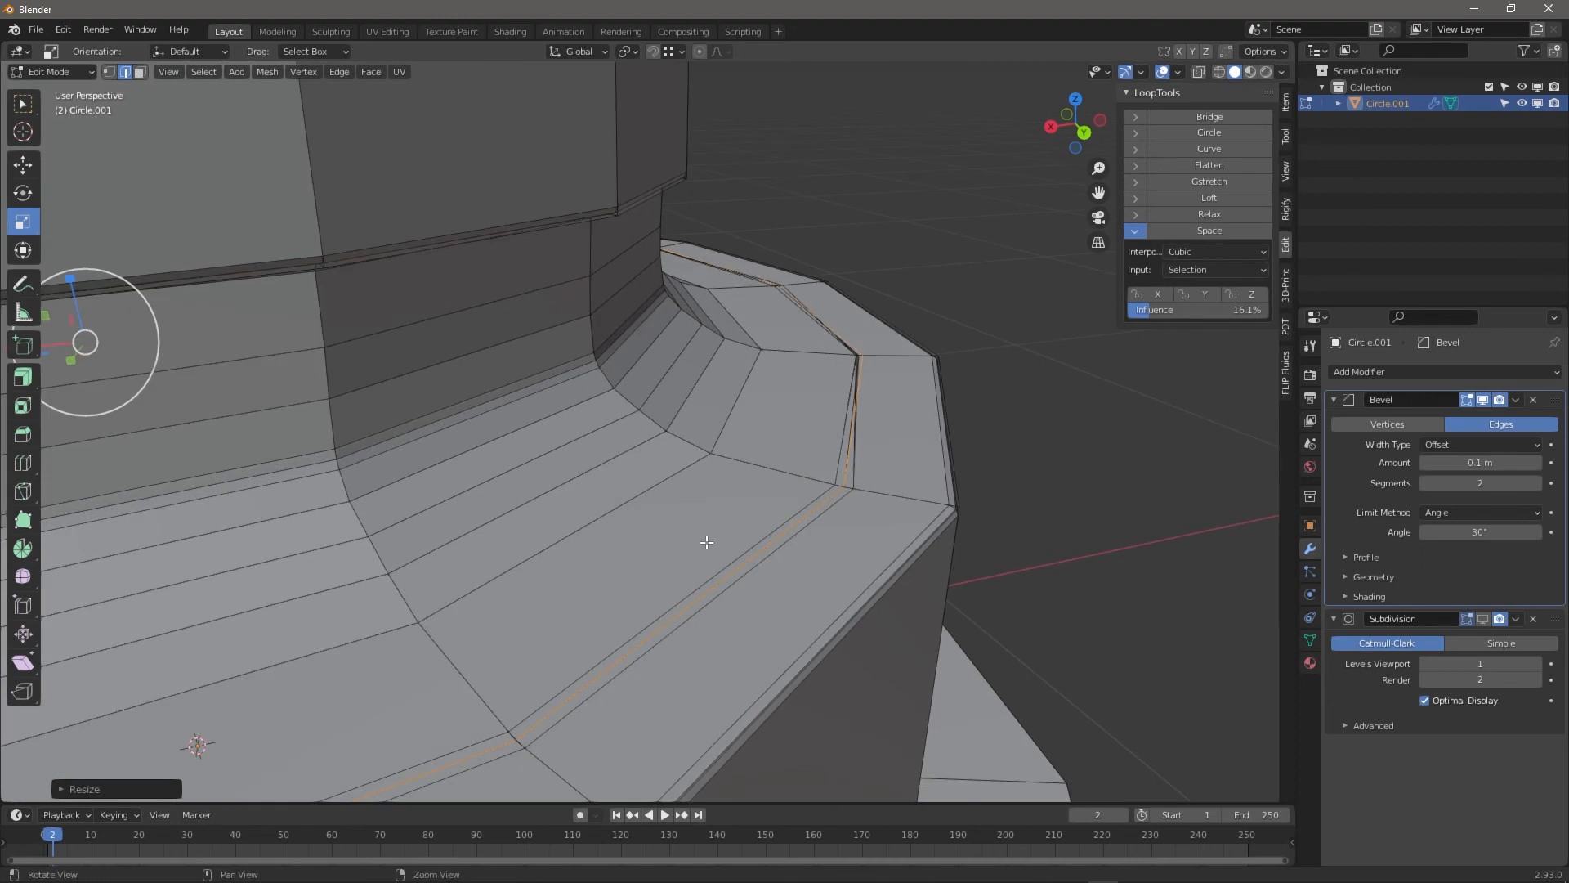
Try to dissolve the selected edge loop on the base's top face
middle_click_drag(706, 543, 812, 515, "alt")
left_click_drag(813, 515, 820, 518, "alt")
middle_click_drag(820, 518, 800, 536)
key("x")
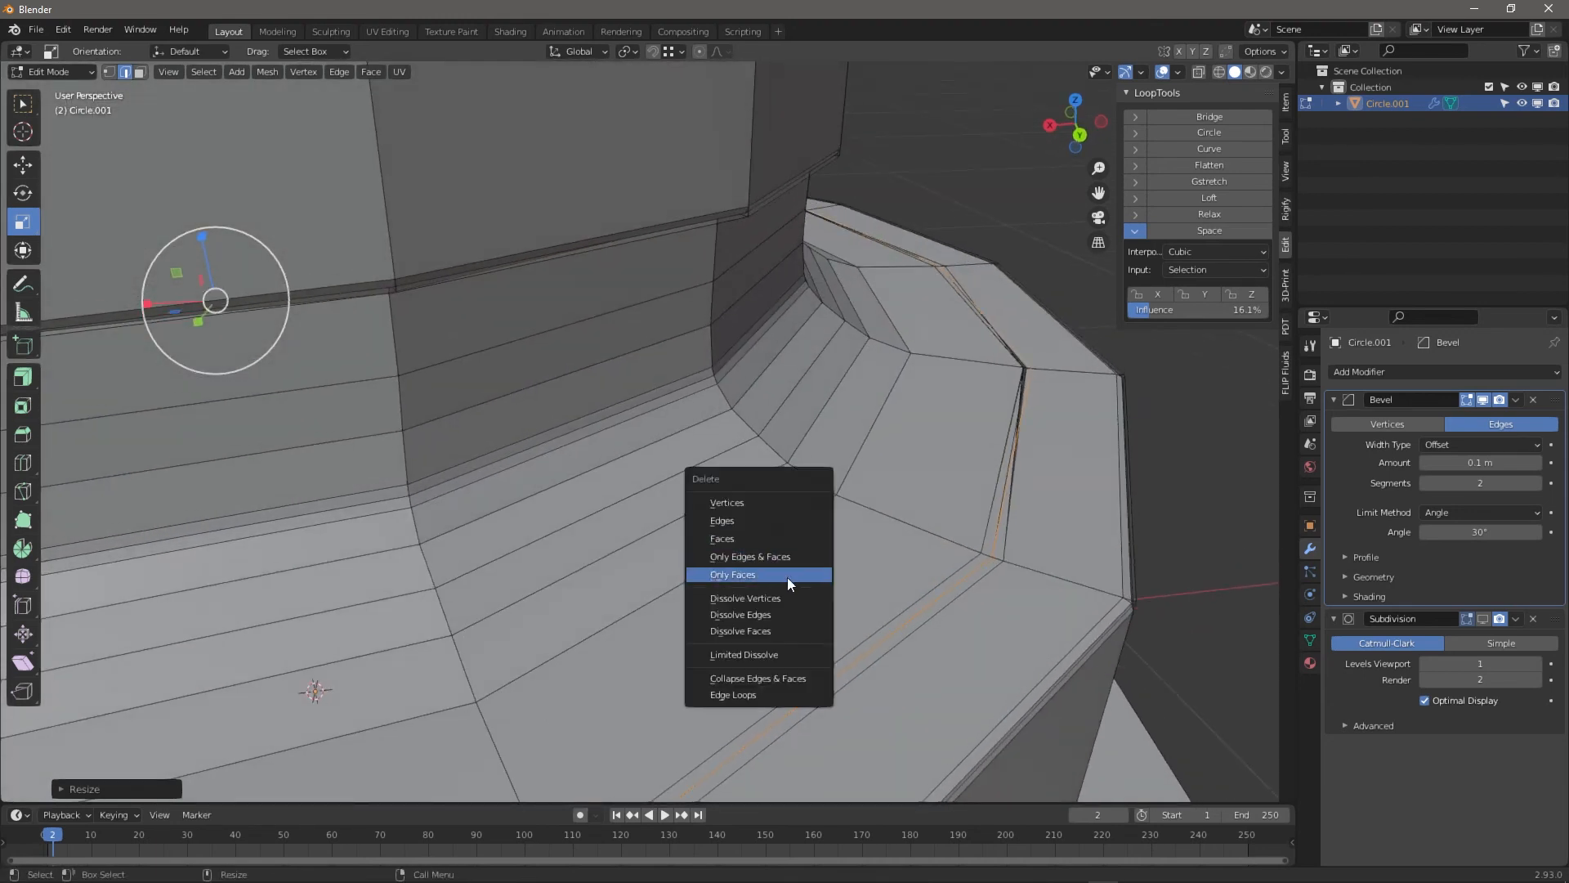
left_click(788, 614)
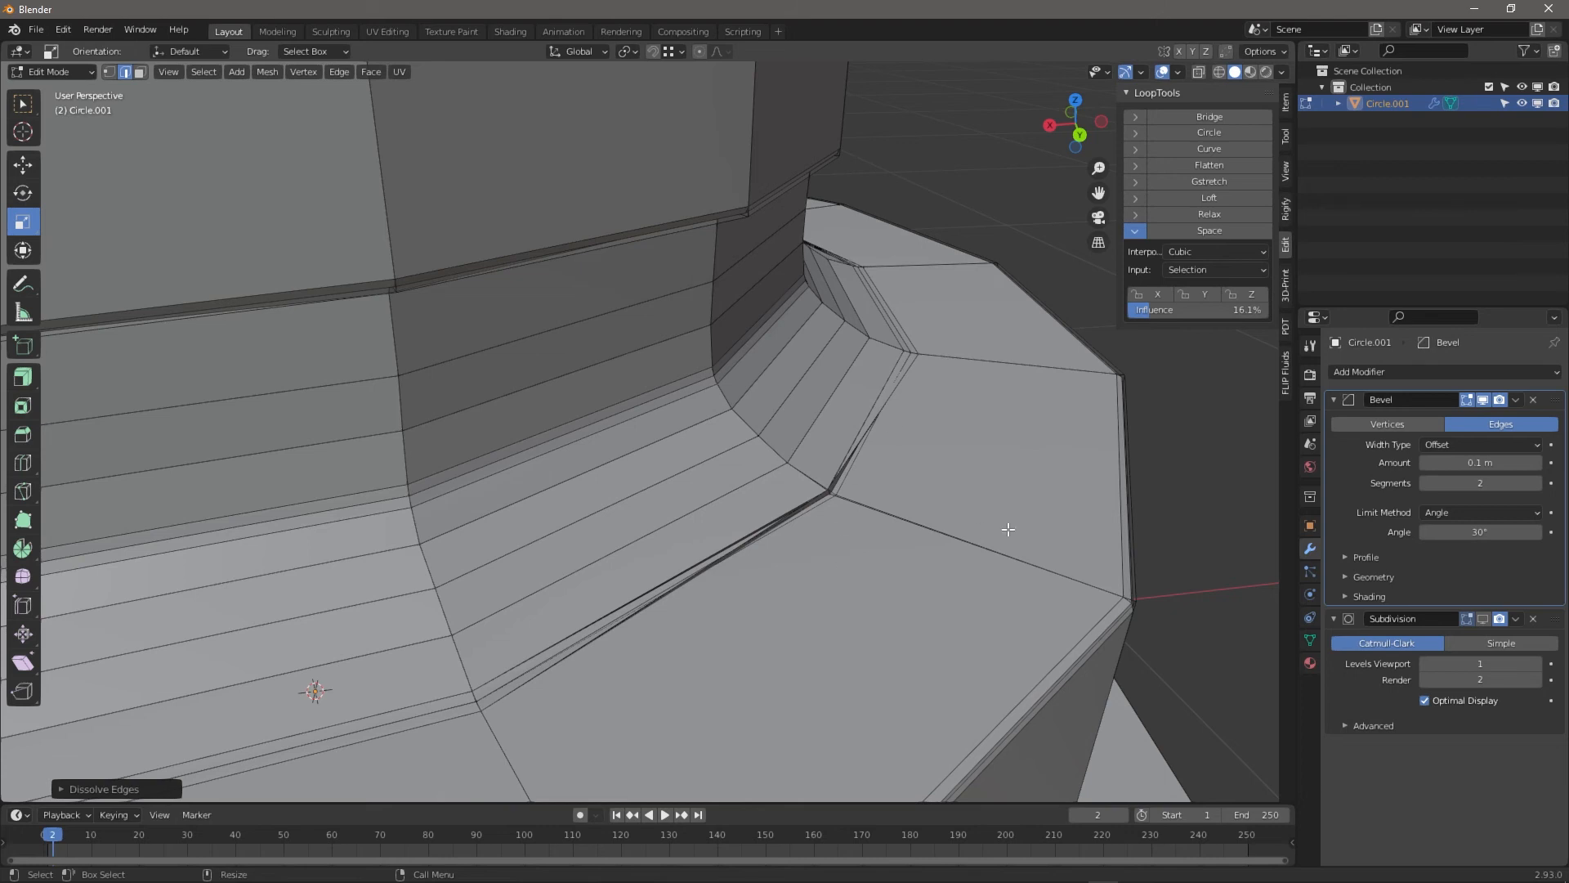
left_click(965, 535, "alt")
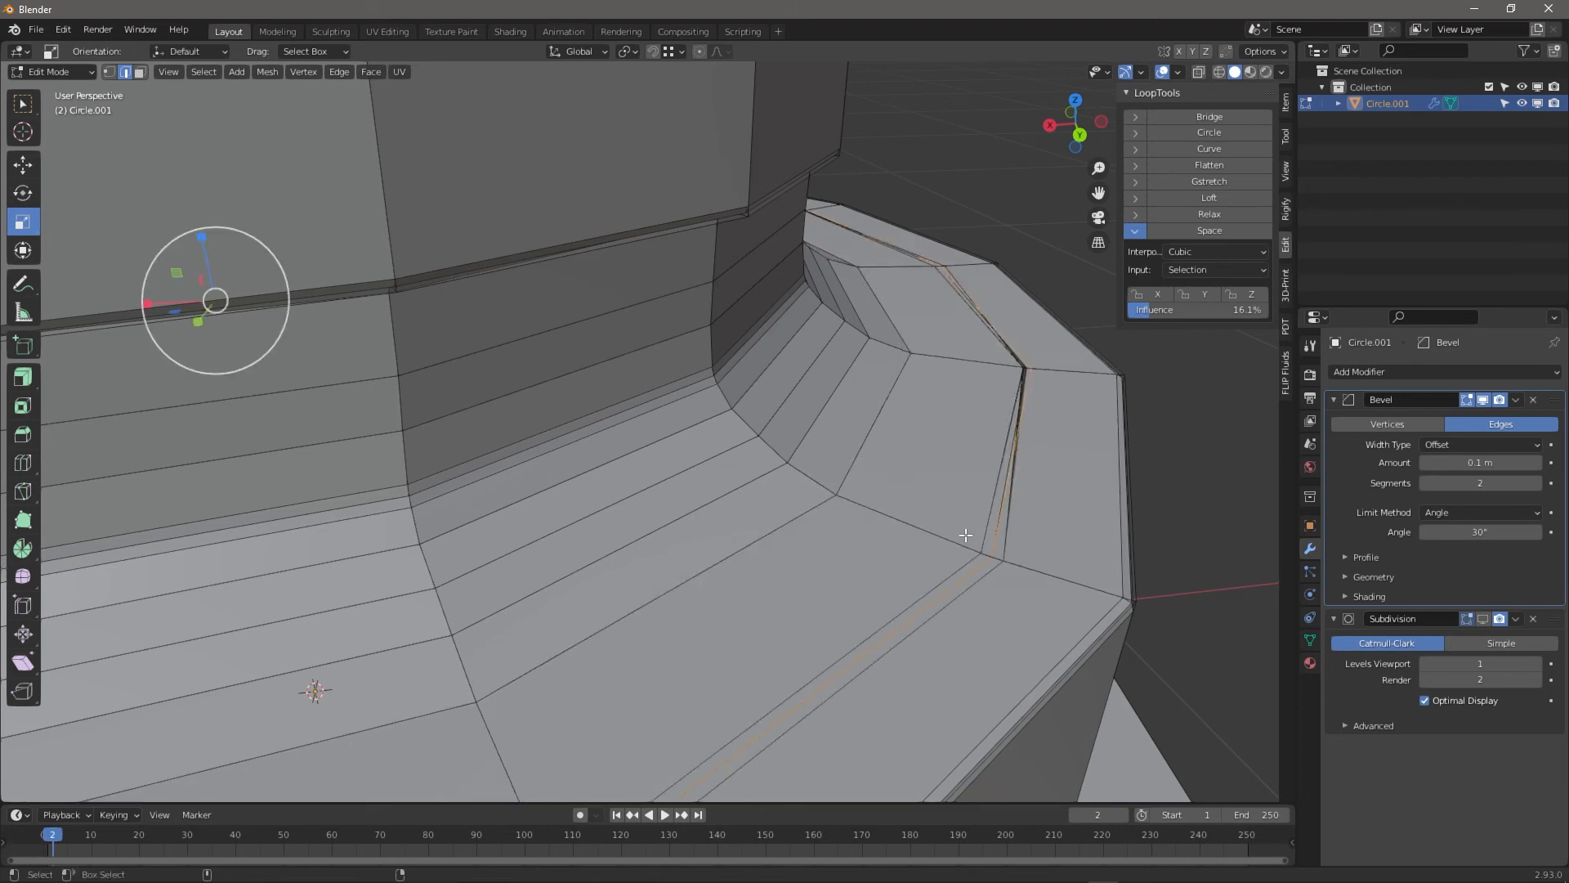
middle_click_drag(964, 535, 1034, 541)
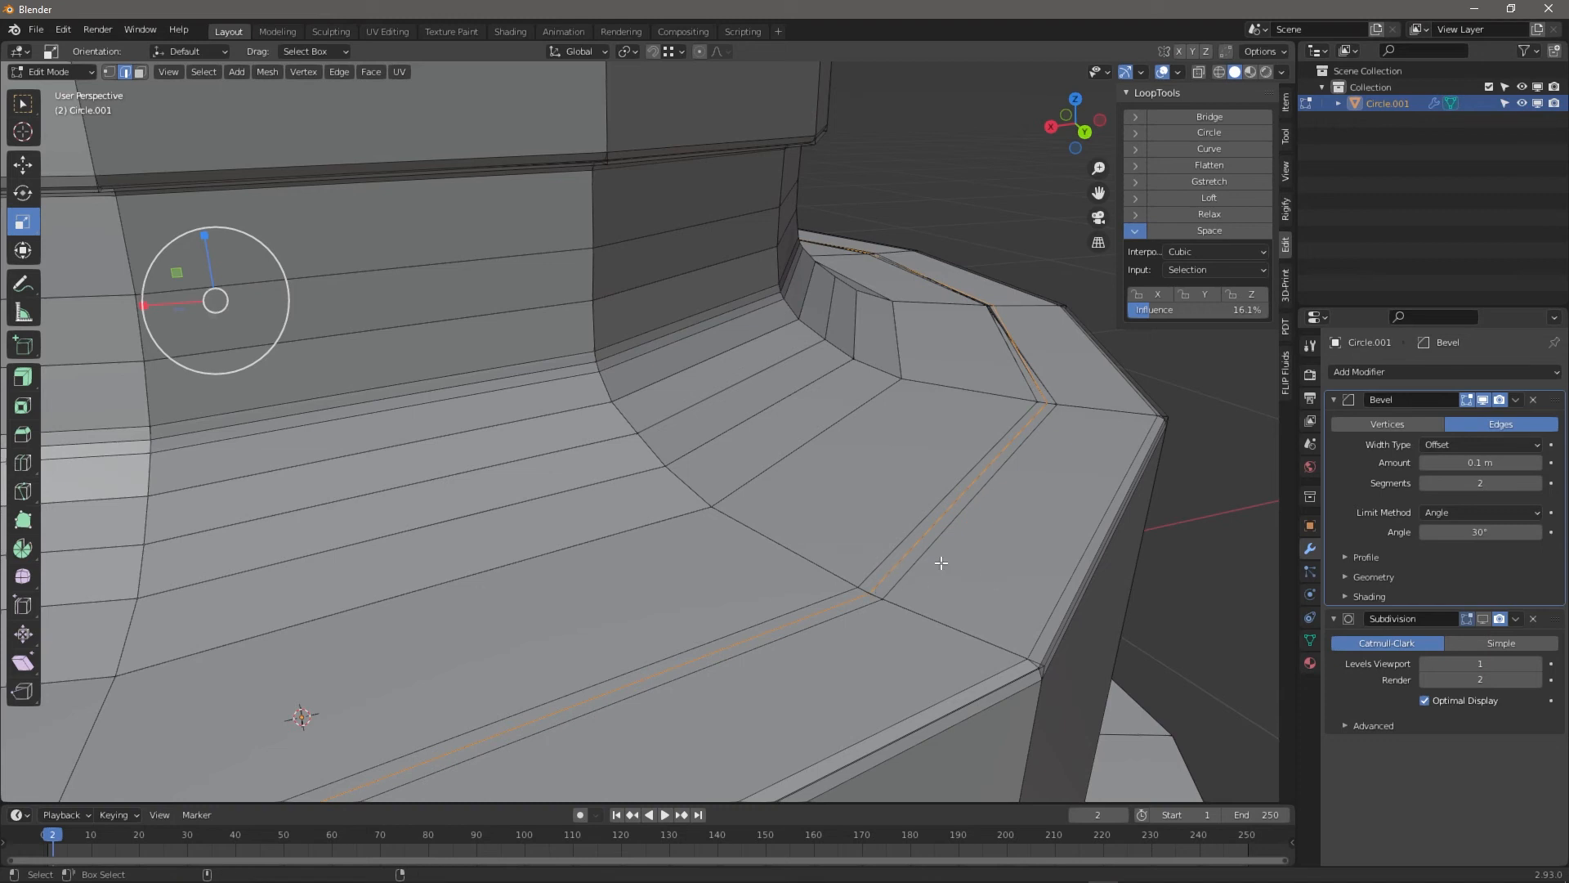
Compare the base's top face with the Bevel modifier's viewport display turned off and on
left_click(1483, 400)
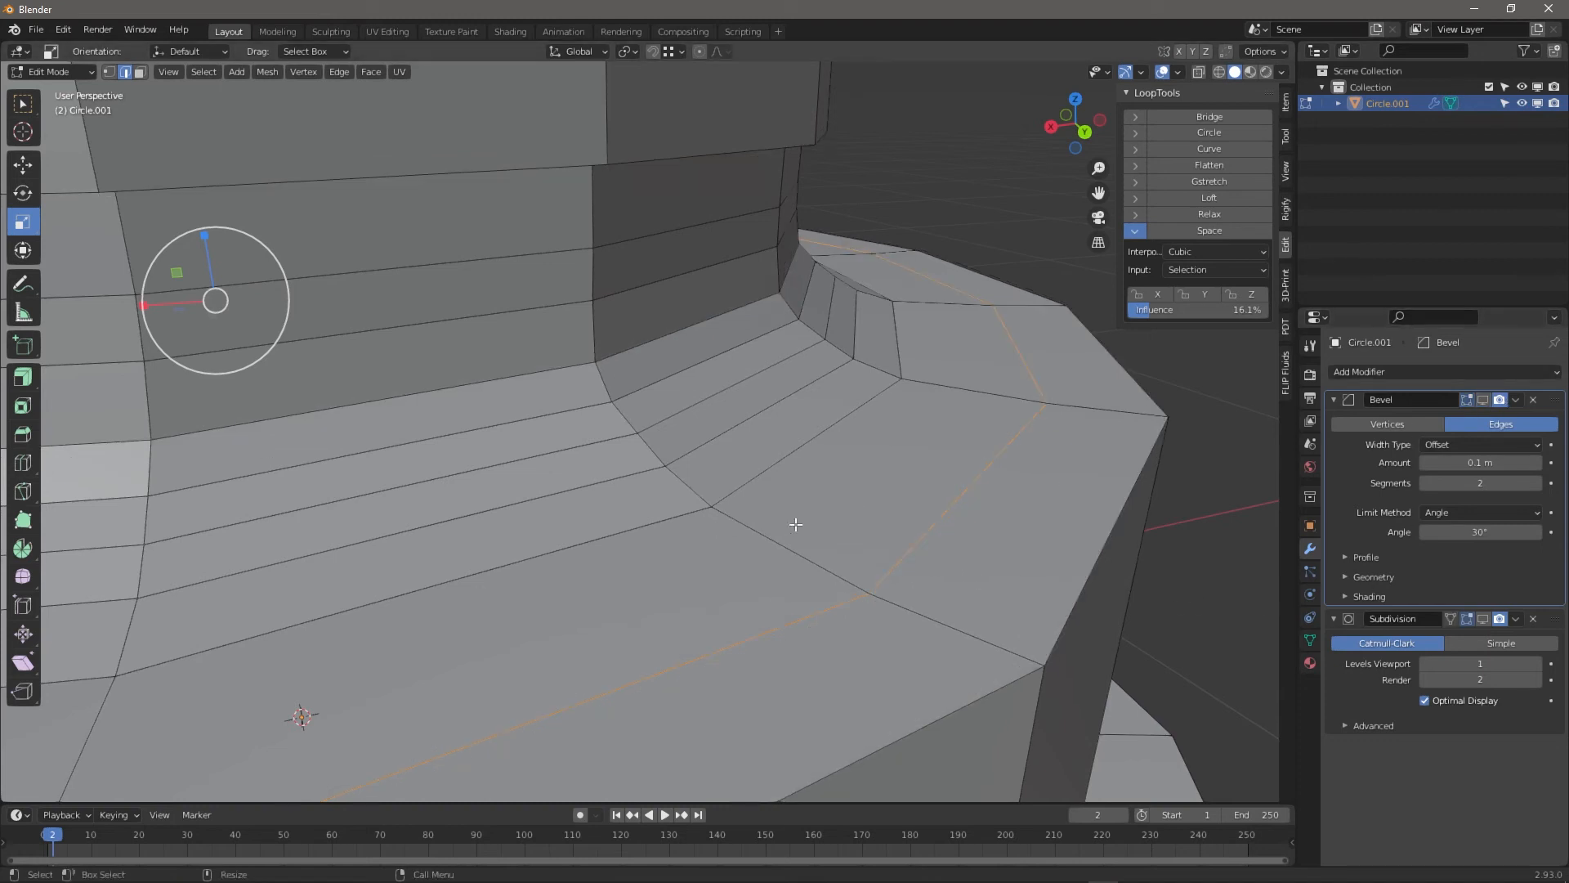
key("Tab")
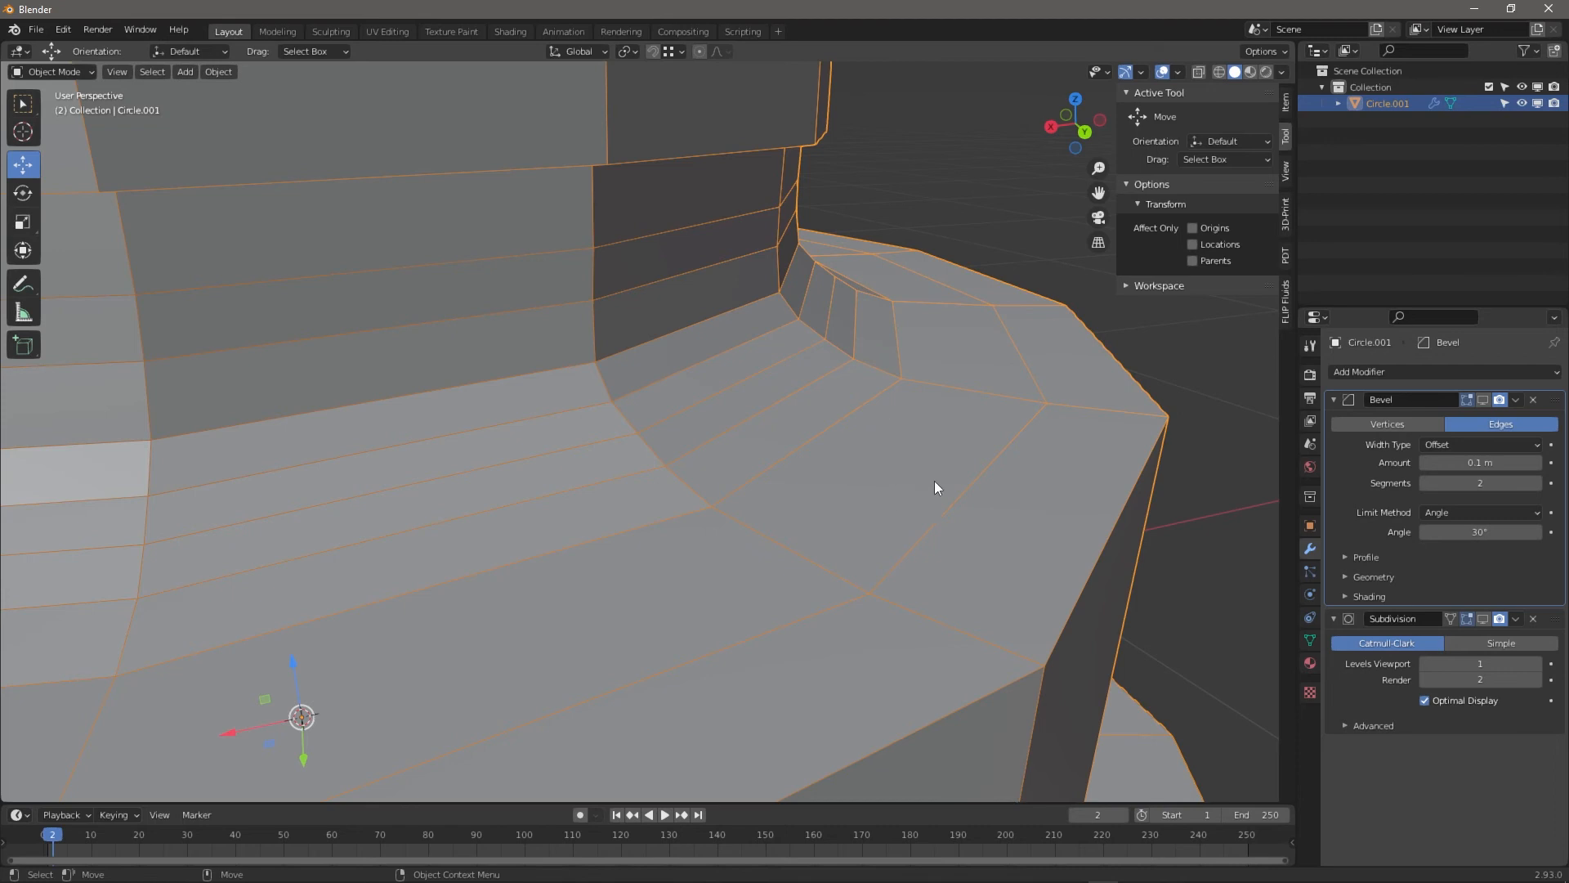
key("Tab")
left_click(975, 210)
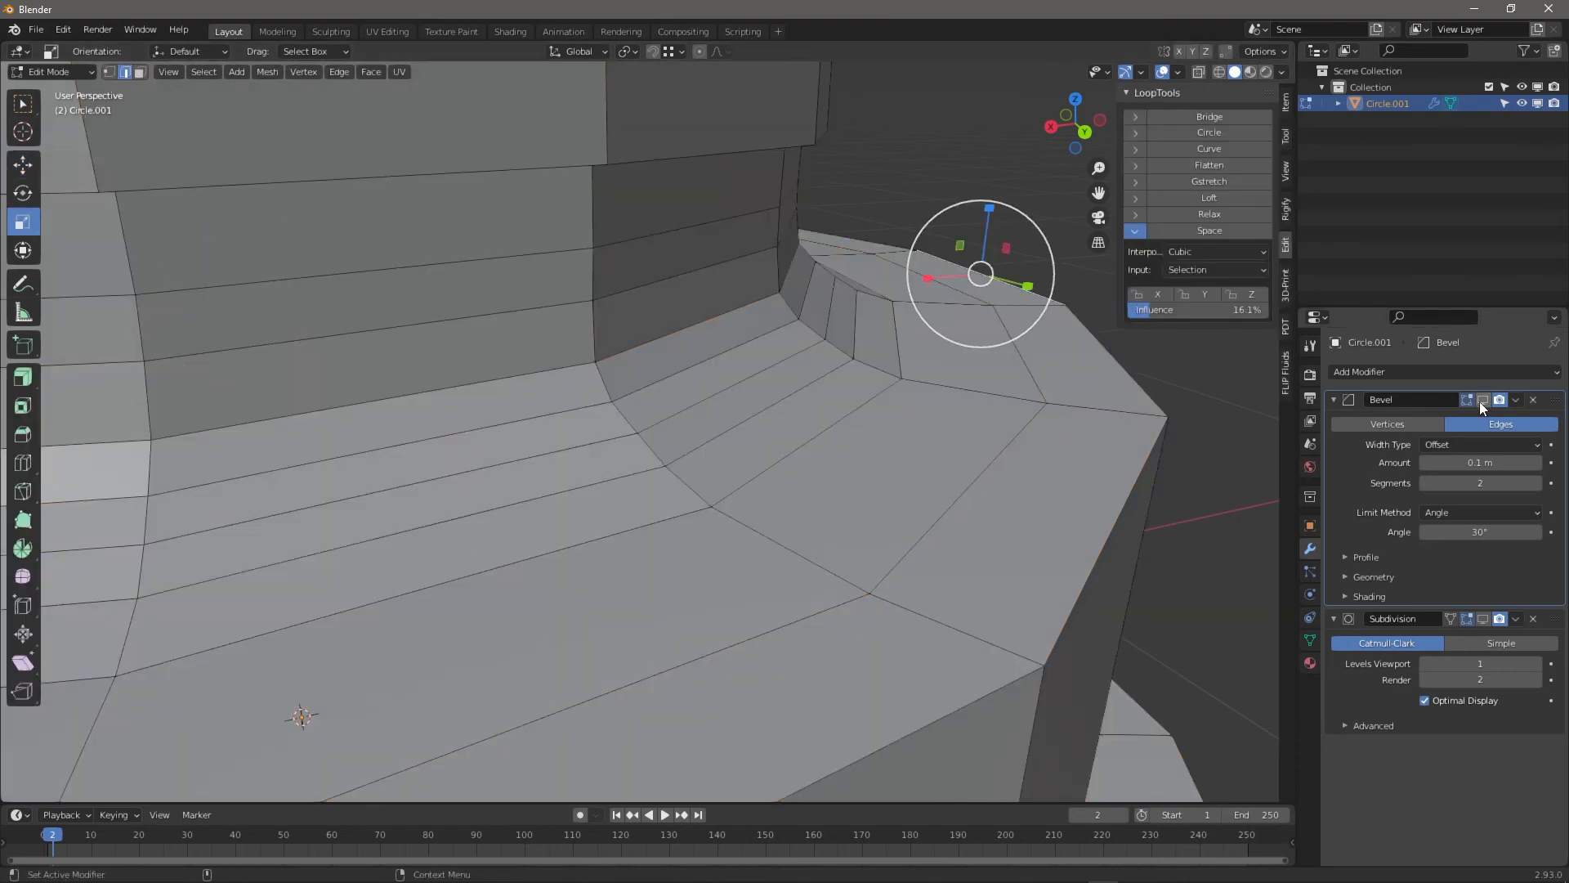
left_click(943, 120)
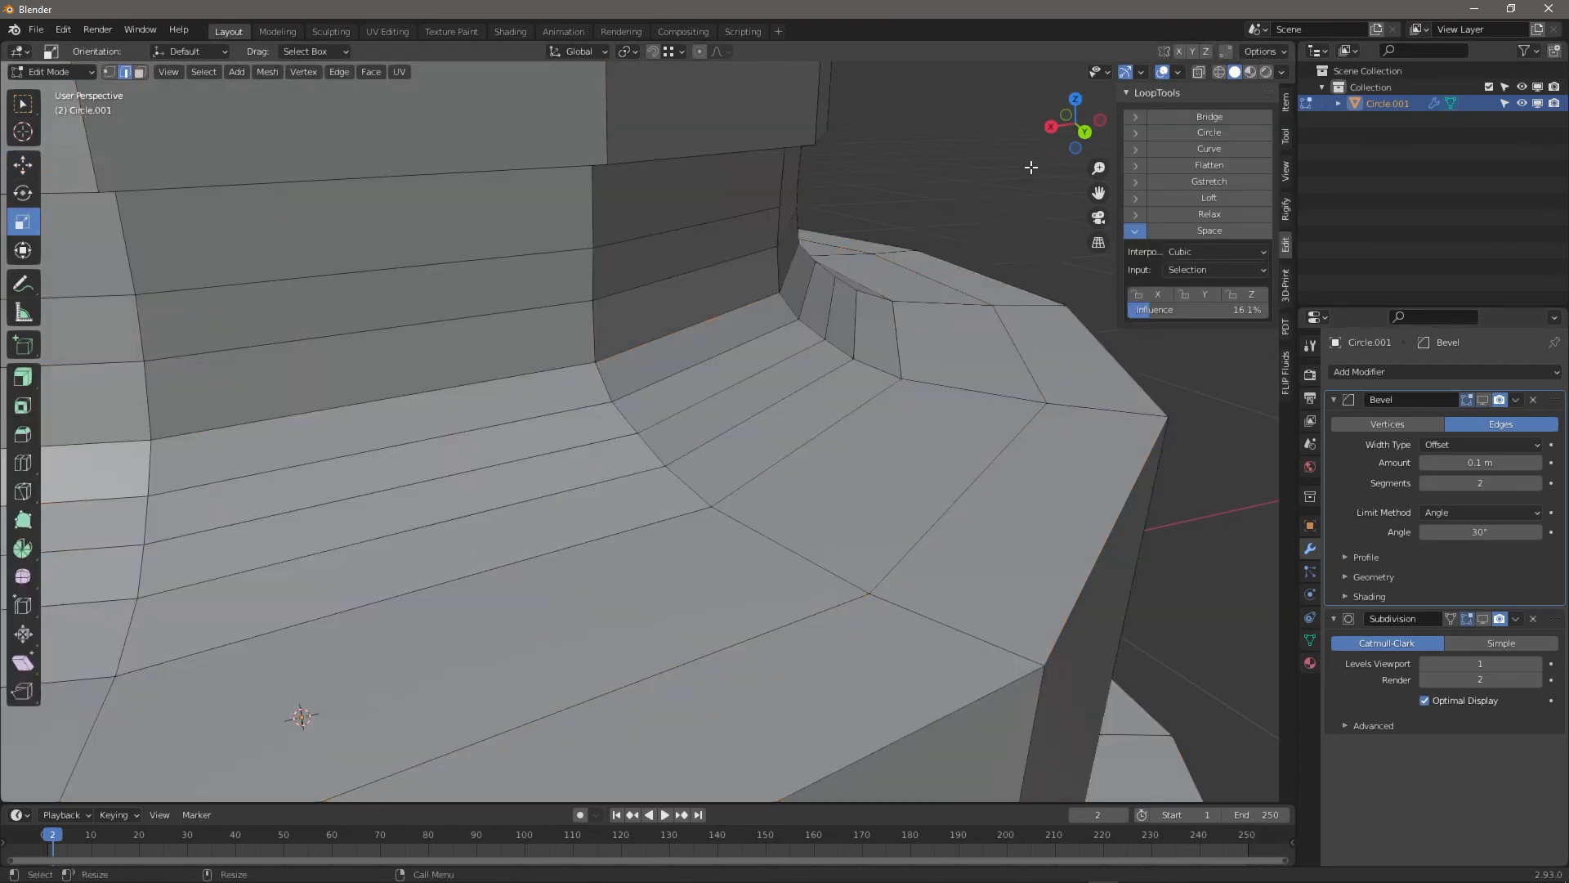
left_click(1482, 400)
middle_click_drag(1024, 461, 943, 452)
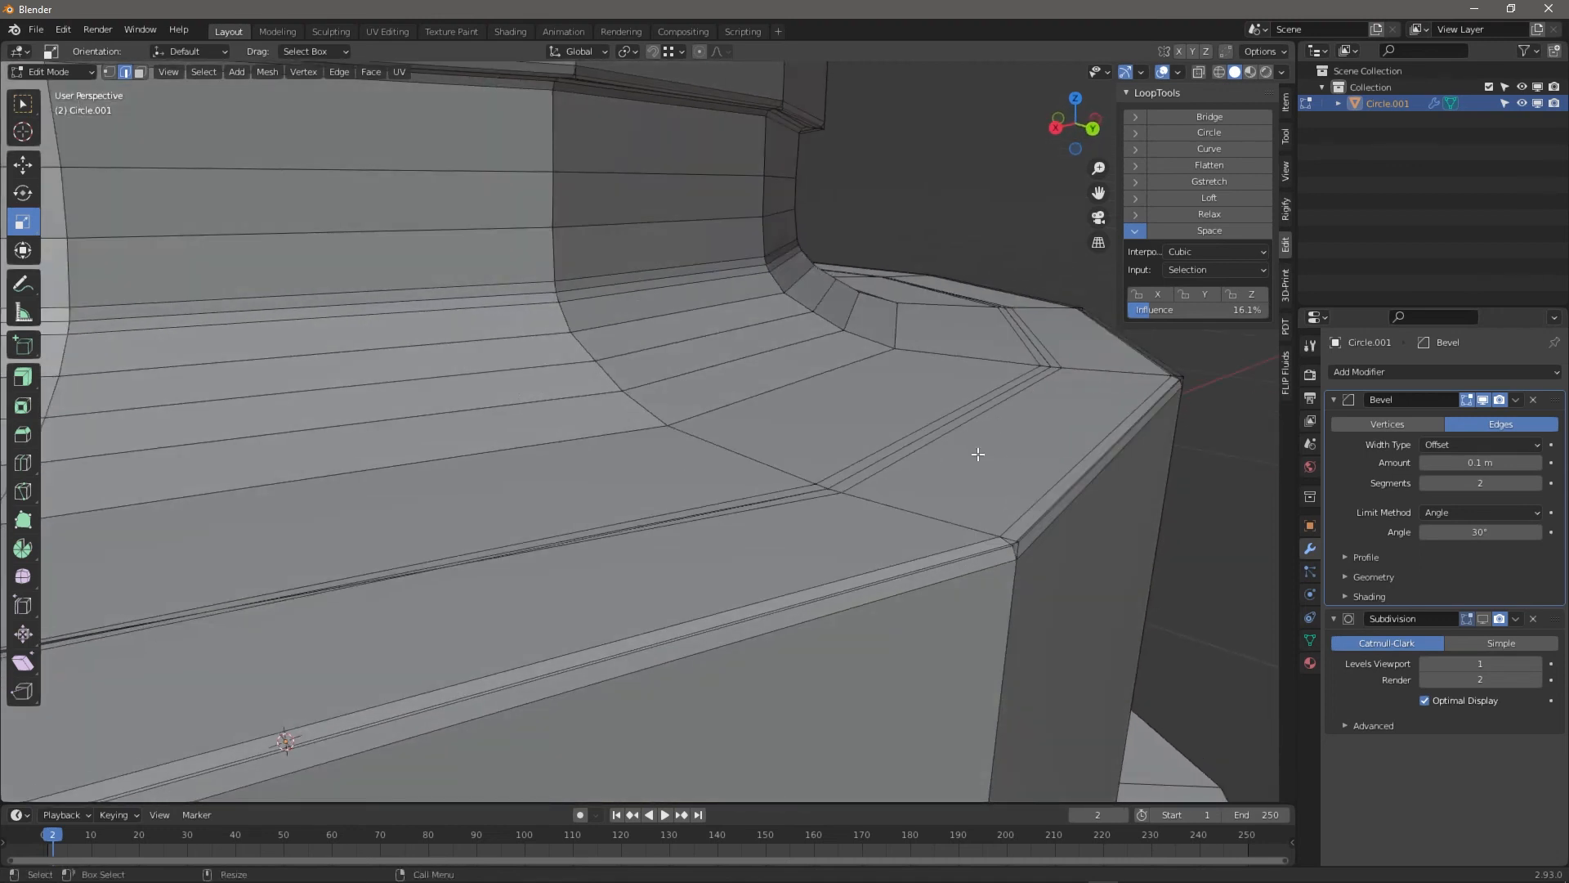
Add two loop cuts around the base's top face, one on each side of the existing outer loop
middle_click_drag(982, 422, 871, 473)
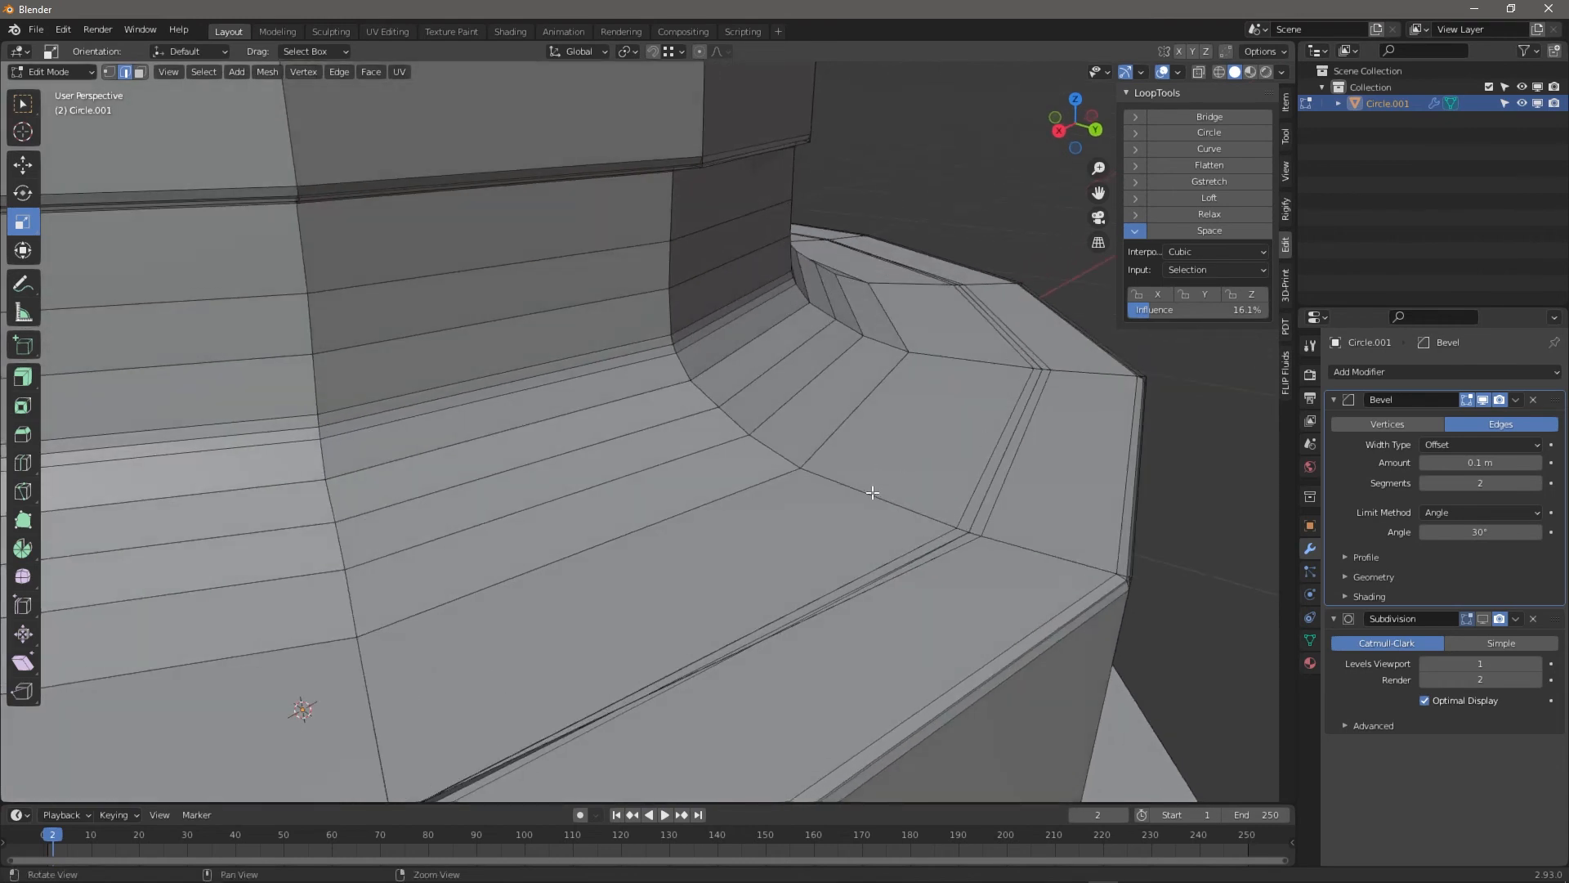
key("ctrl+r")
left_click(871, 493)
left_click(1024, 537)
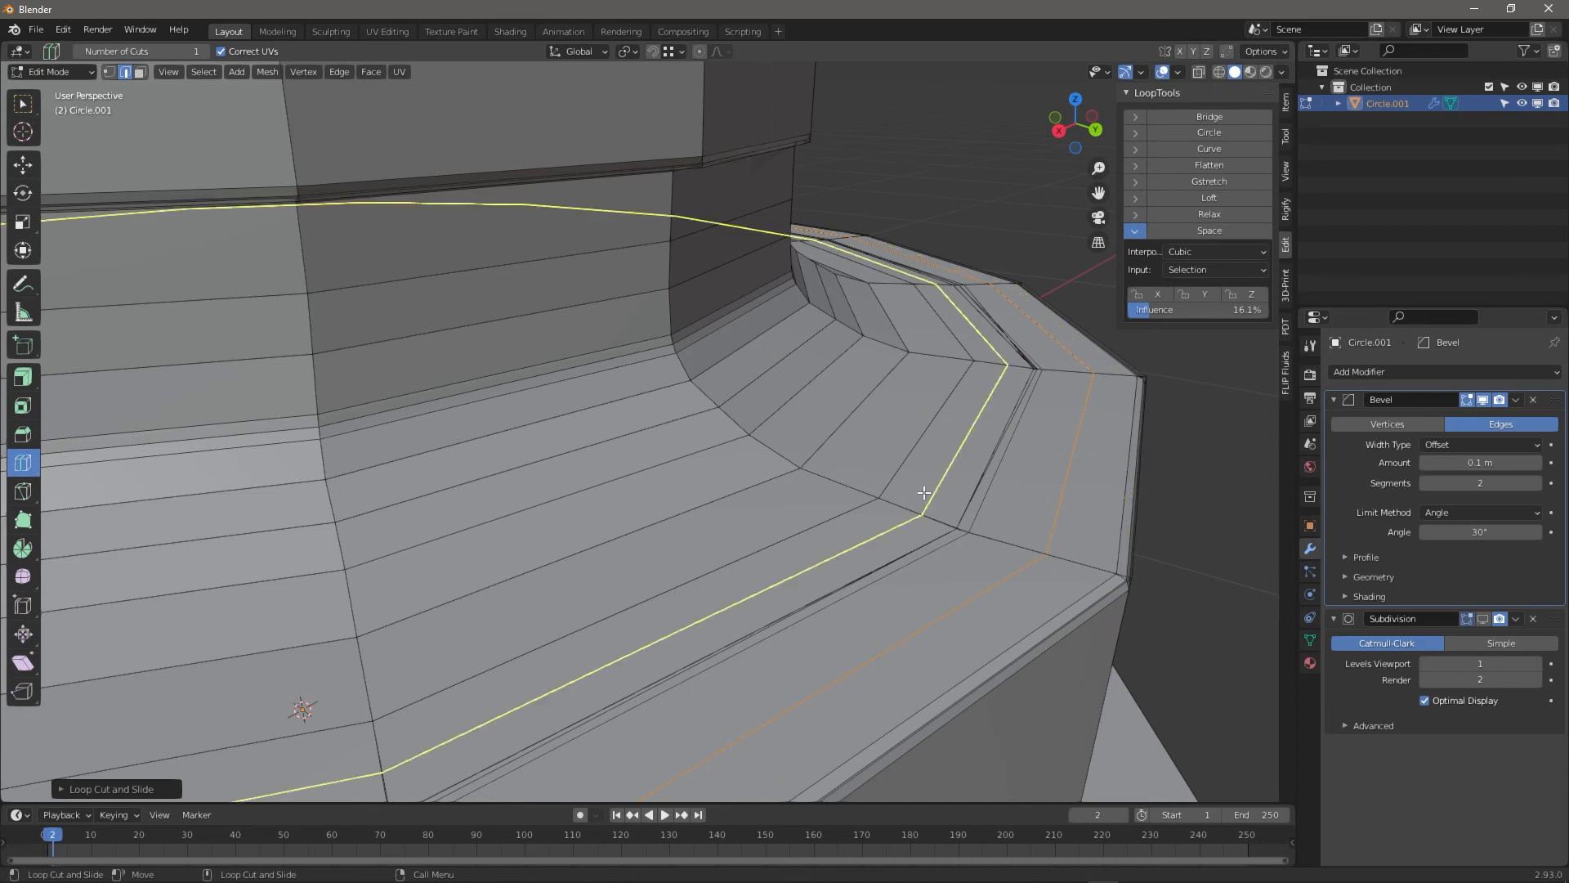
key("shift+space")
key("g")
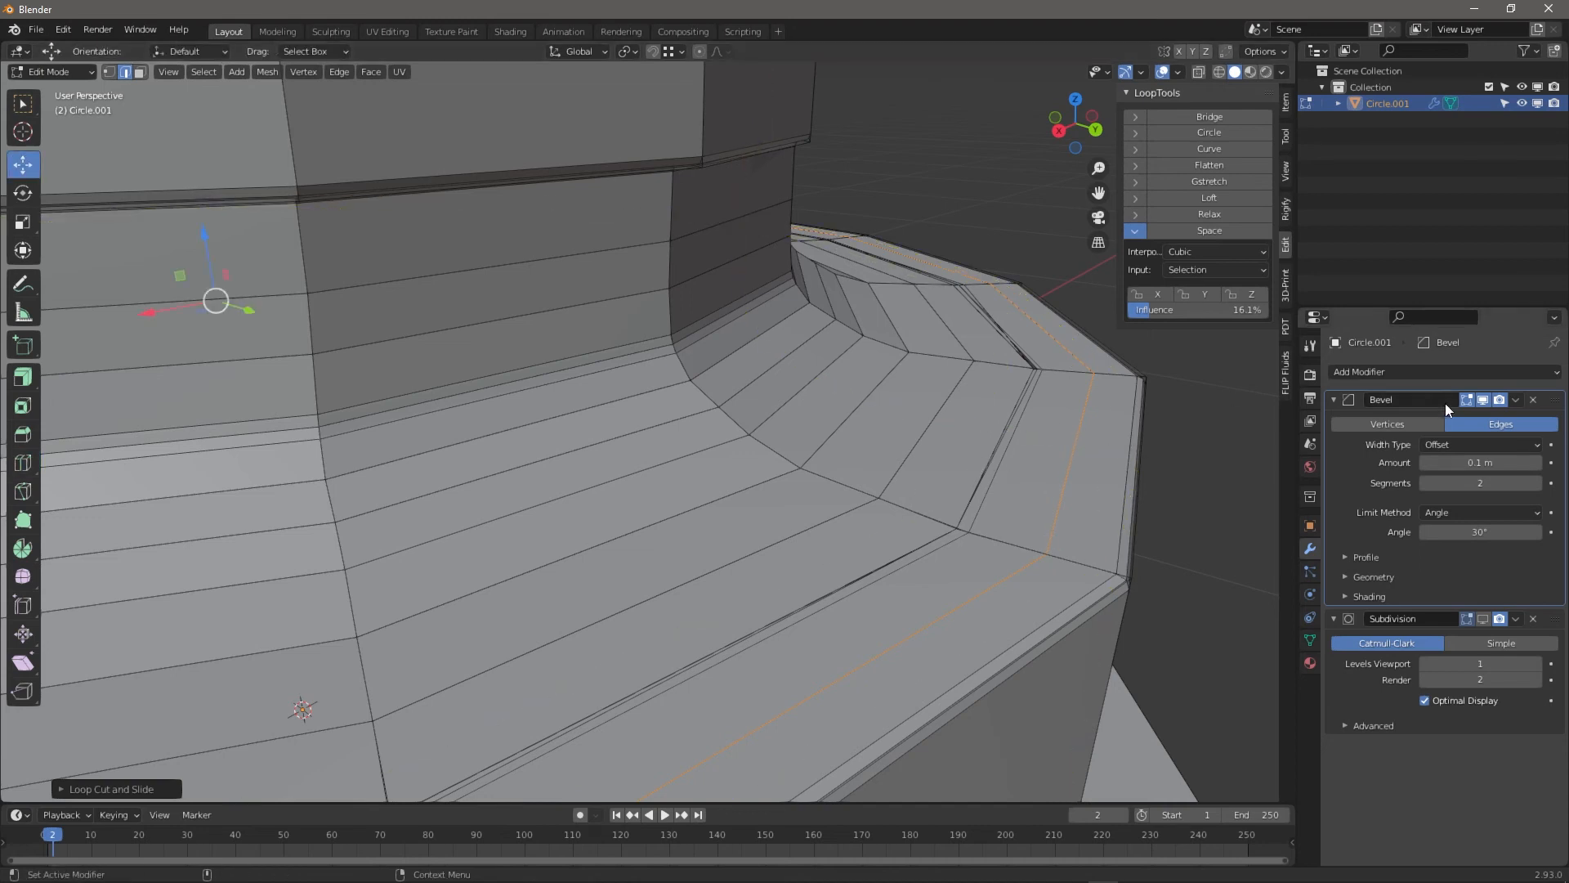
Hide the Bevel modifier in the viewport and dissolve the edge loop between the two new cuts
left_click(1483, 400)
left_click(1004, 457)
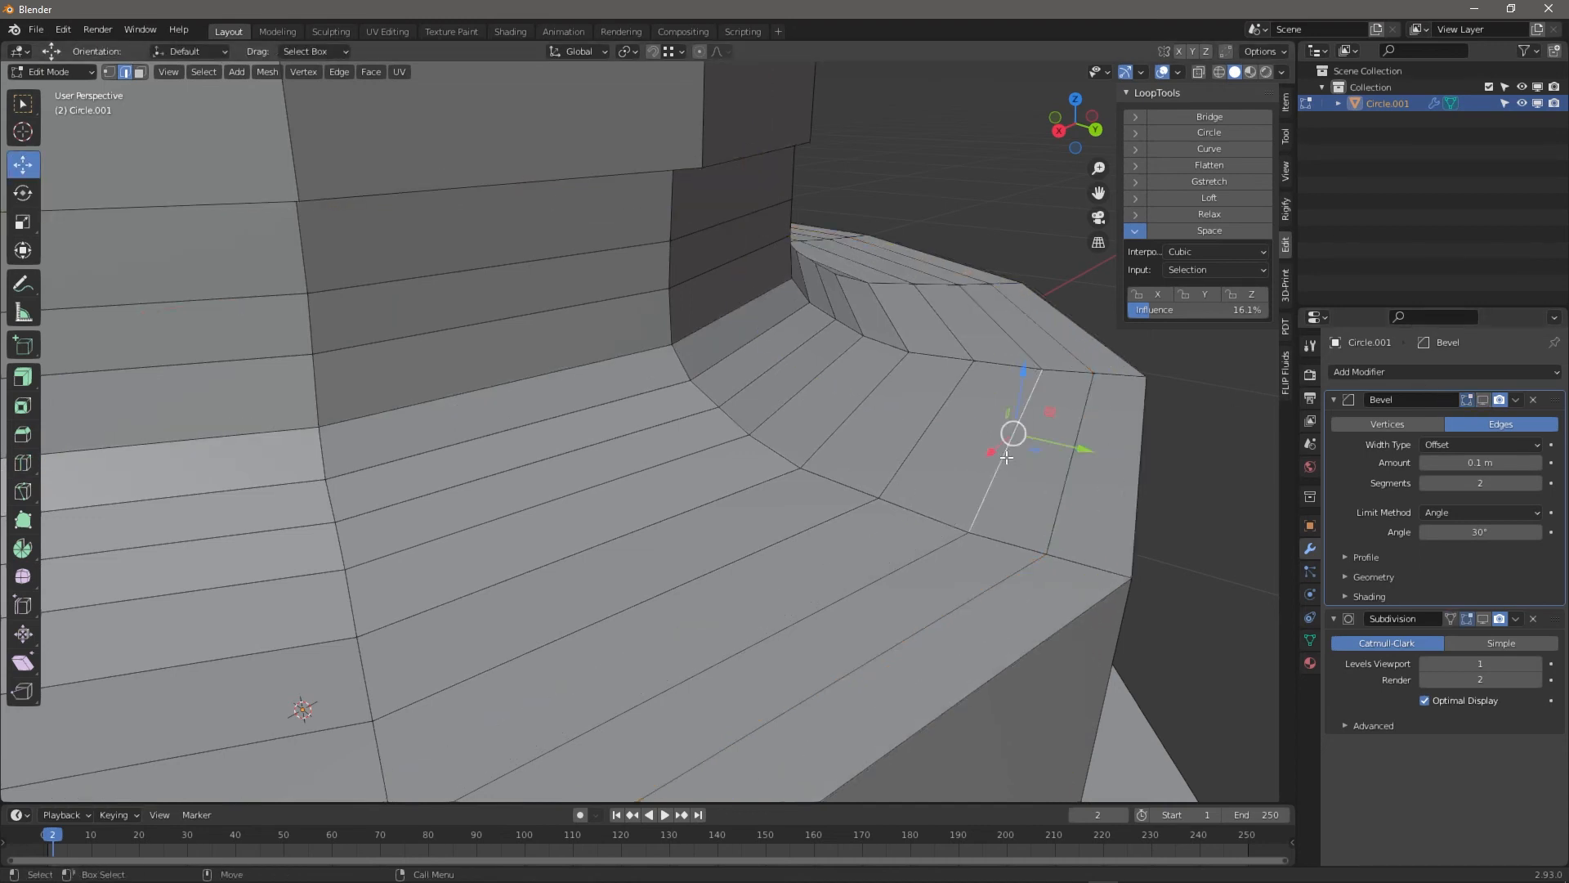
left_click(1004, 457, "alt")
key("x")
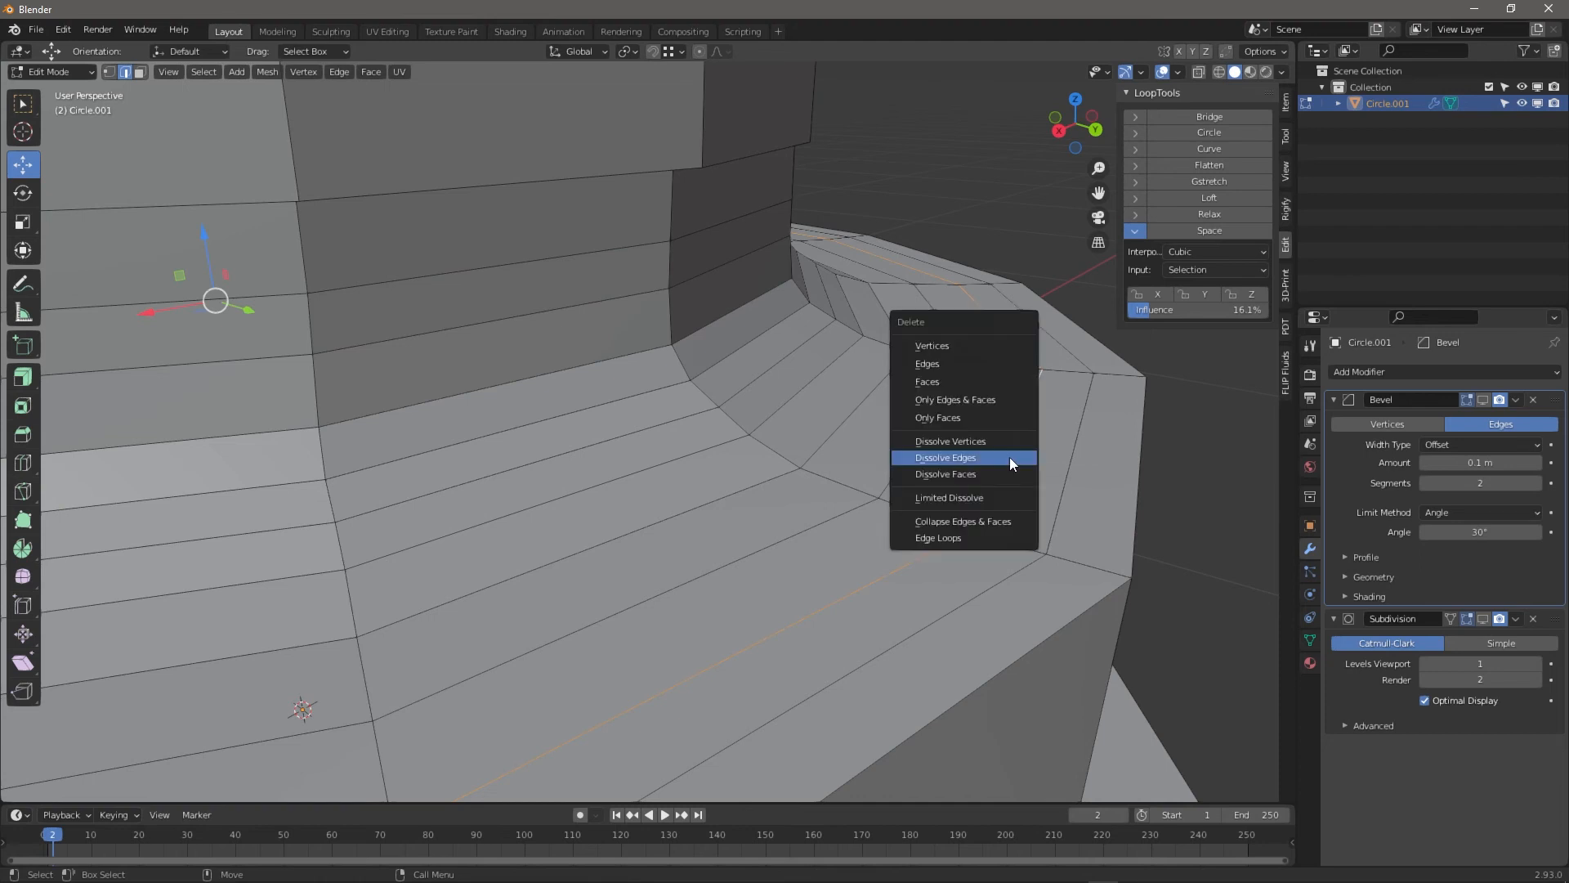
left_click(1008, 458)
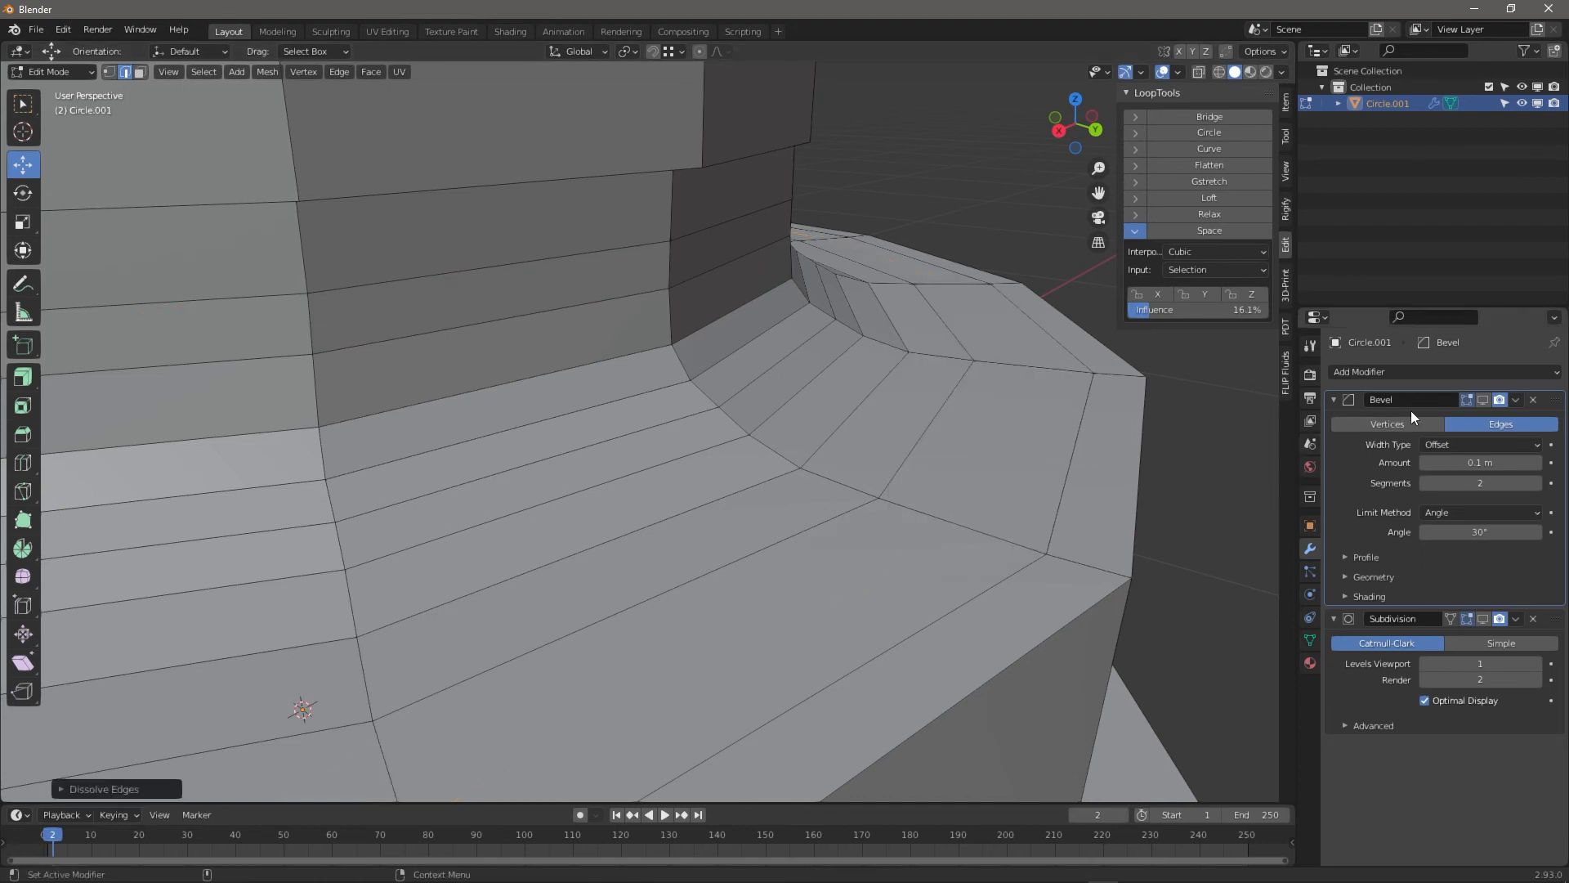
Show the bevel again to check the base's top face and remove the Bevel modifier from the stack
left_click(1482, 399)
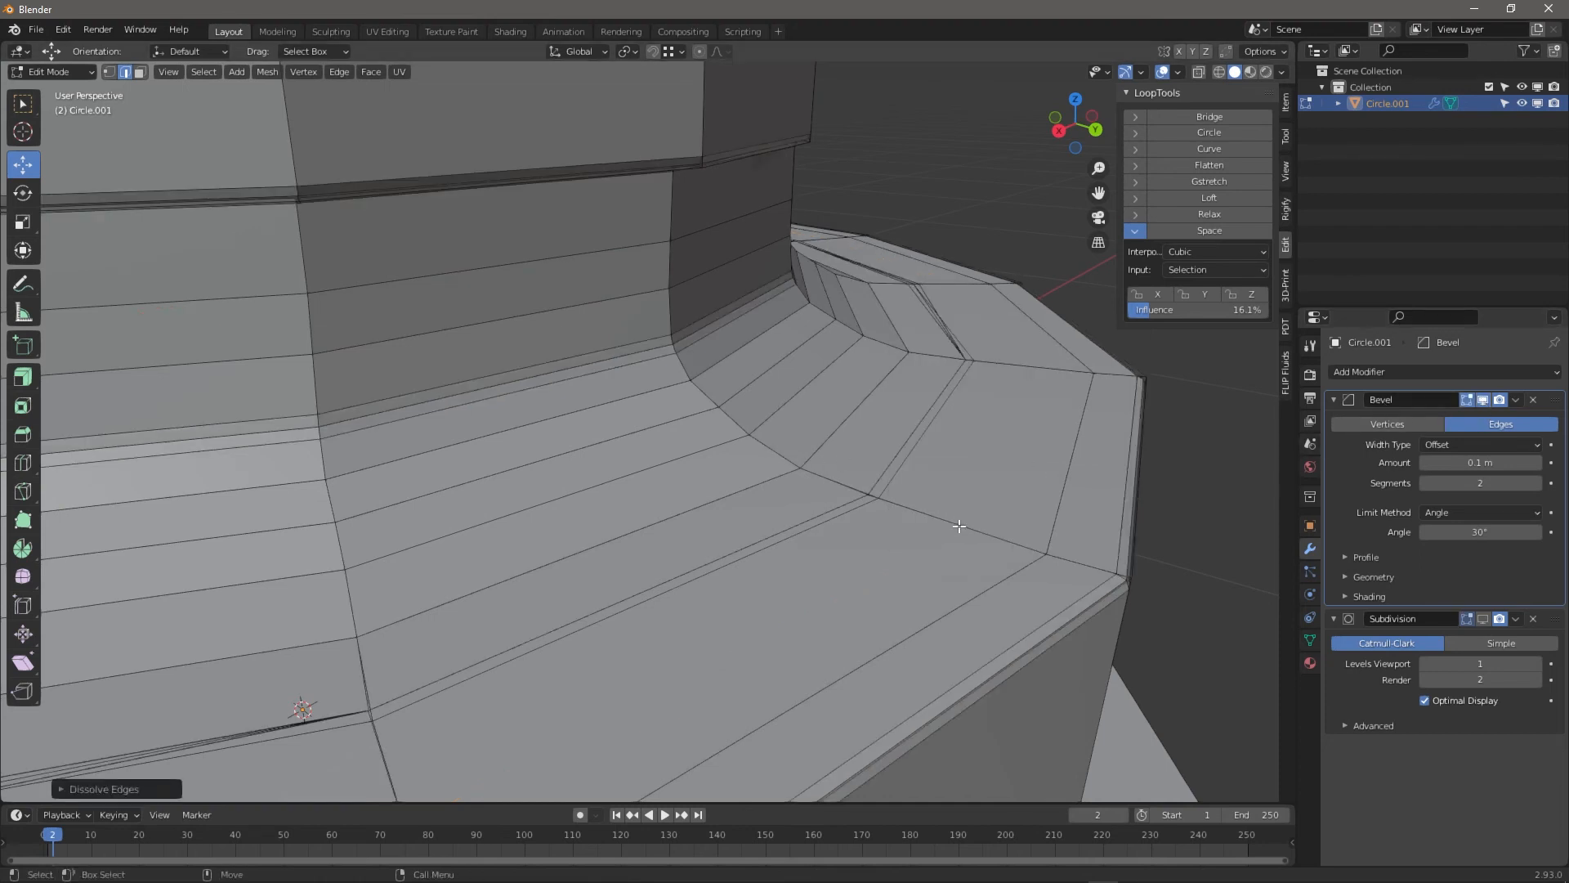
left_click(1533, 399)
scroll(942, 433, "down", 2)
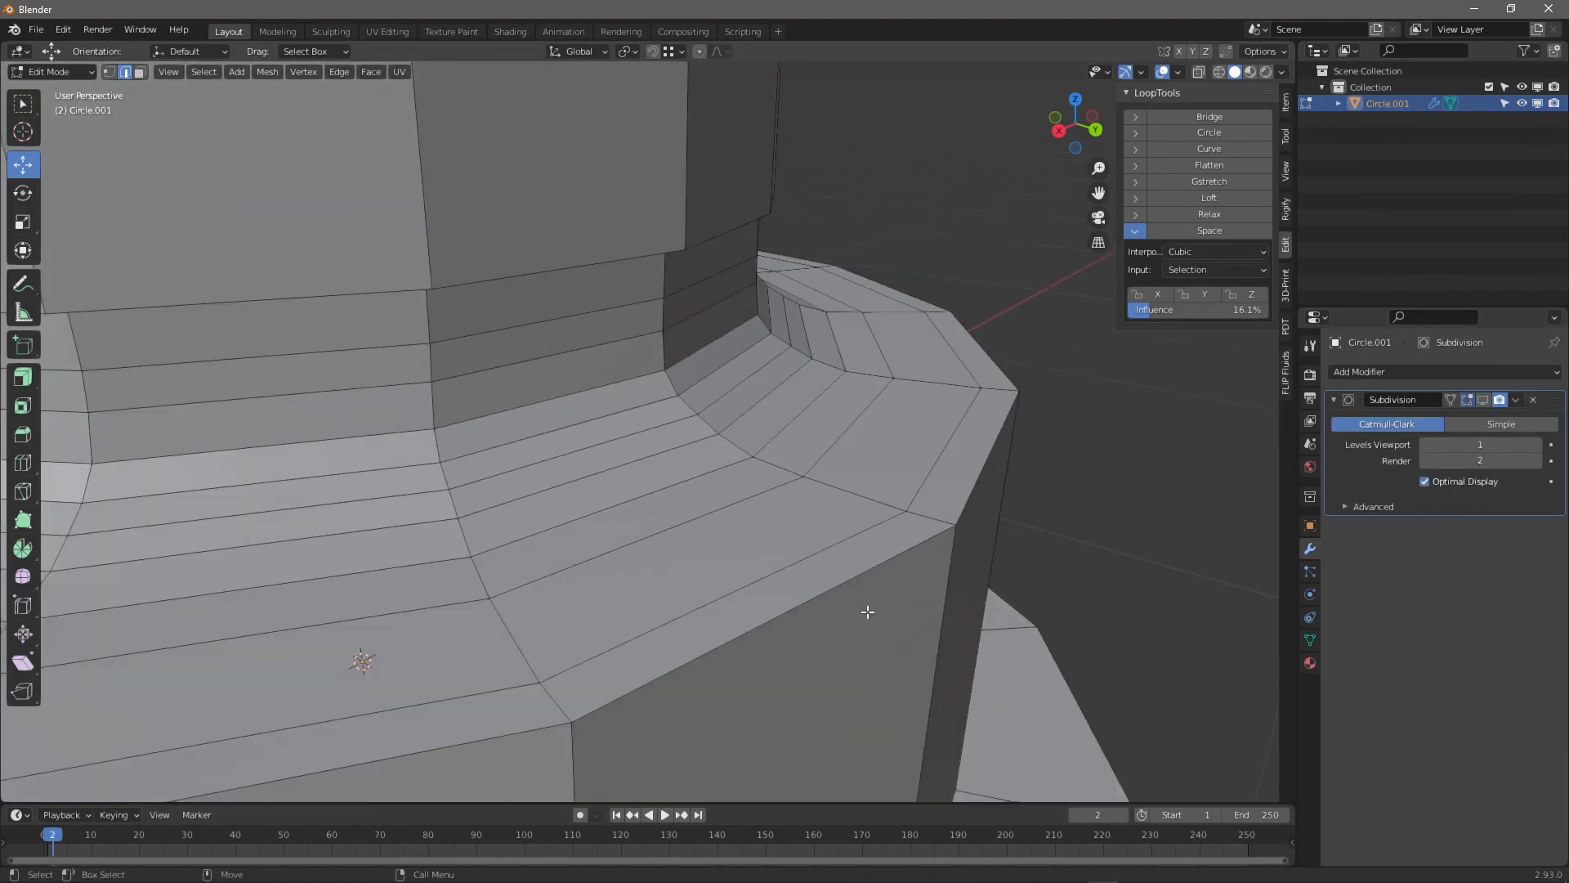
Add loop cuts around the base's side wall, one close to the upper rim and one farther down
scroll(868, 611, "down", 2)
key("ctrl+r")
left_click_drag(783, 630, 809, 523)
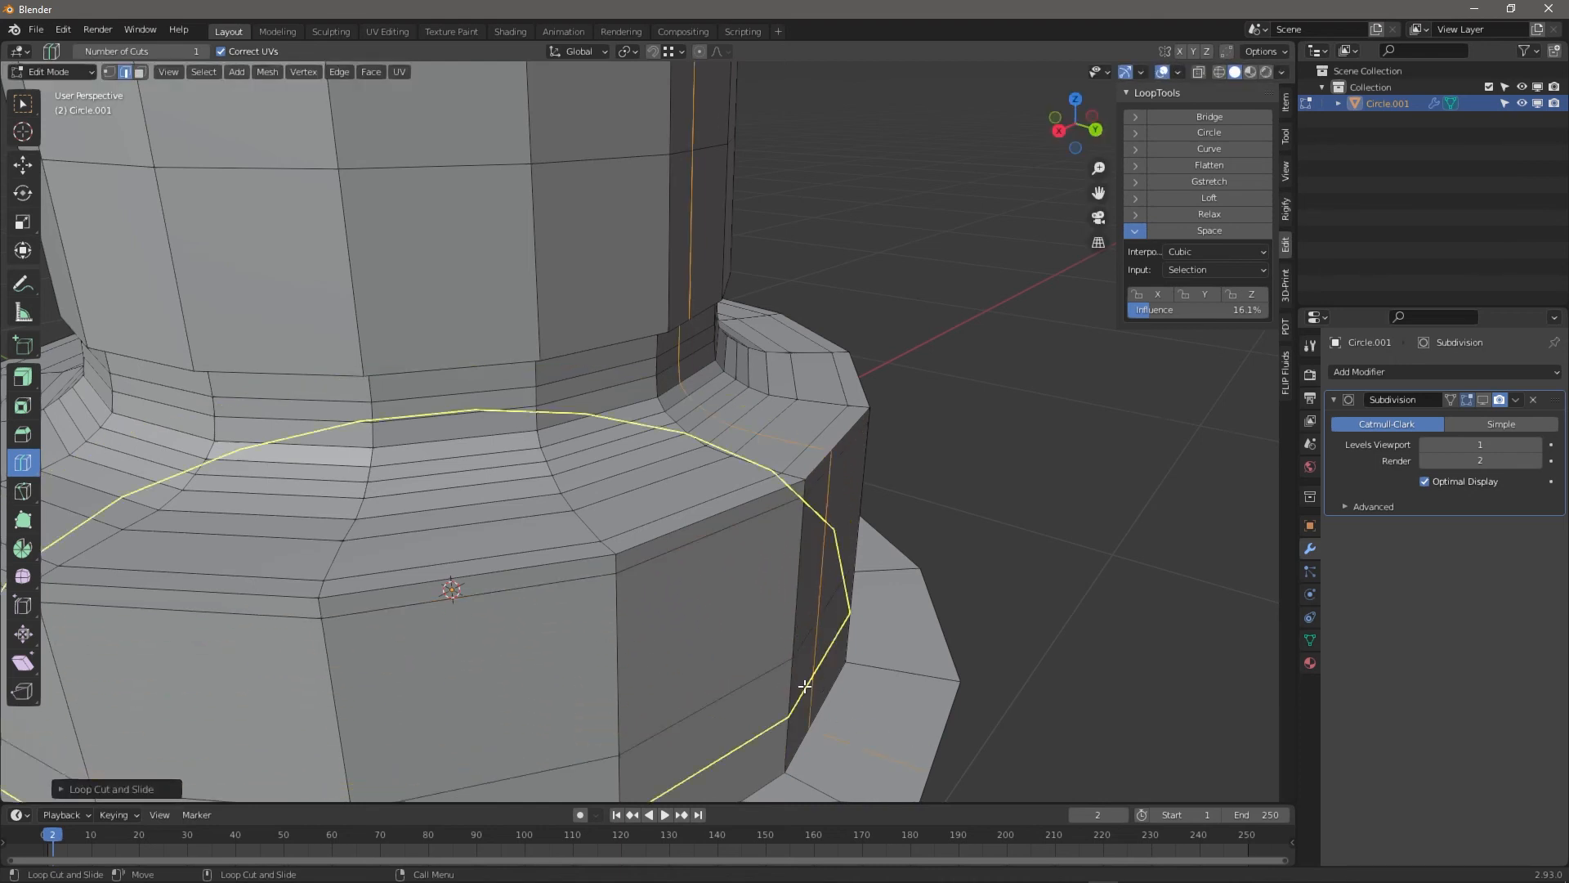
left_click(812, 567)
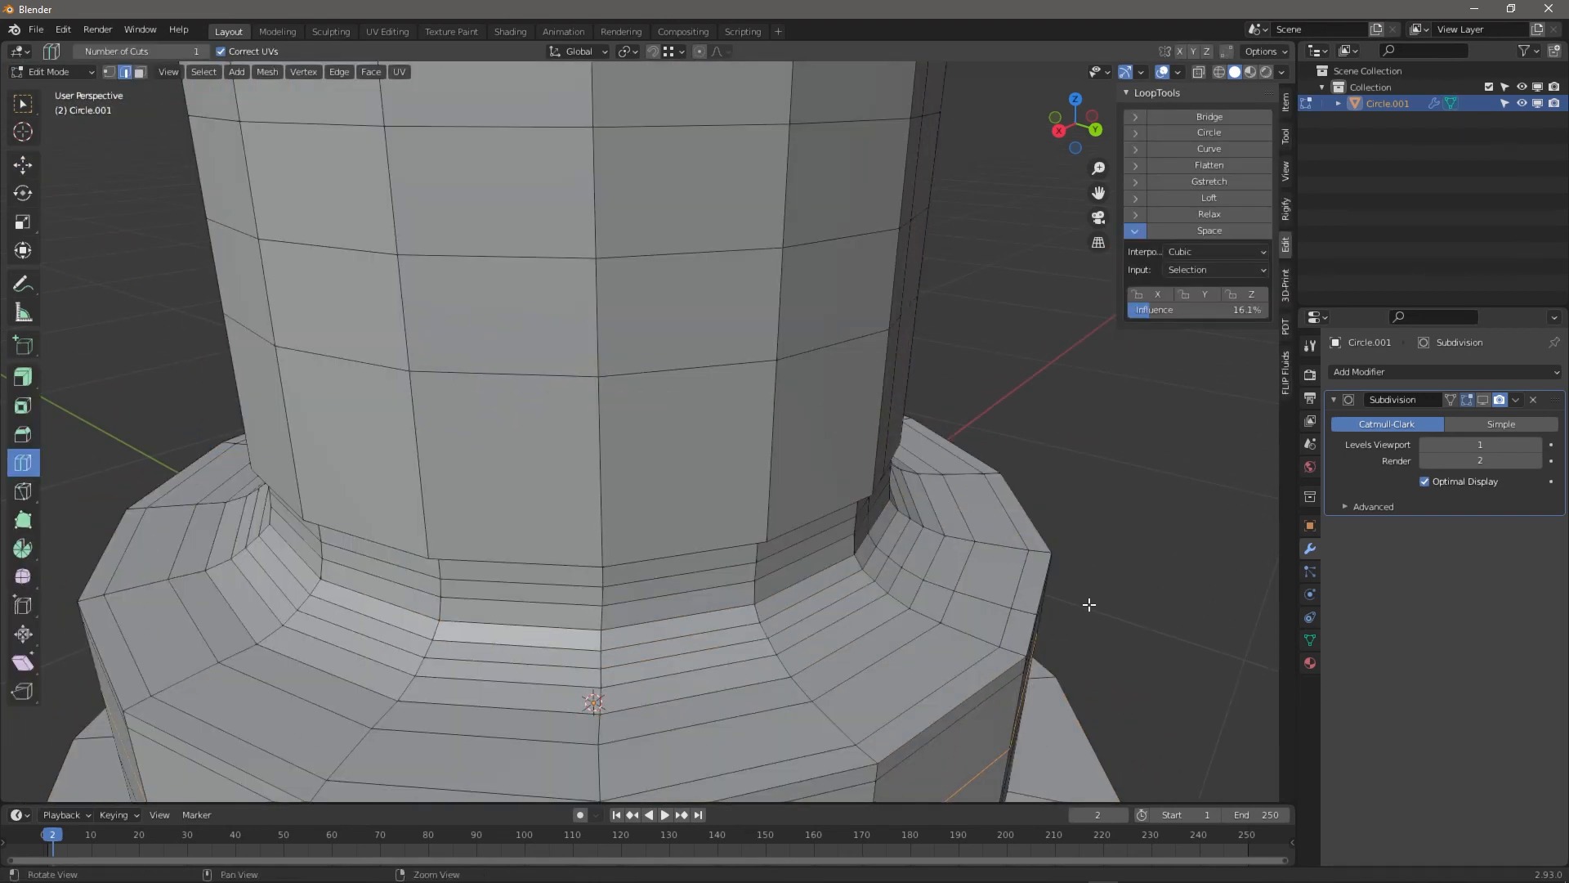
middle_click_drag(1088, 604, 1022, 577)
key("shift+space")
key("g")
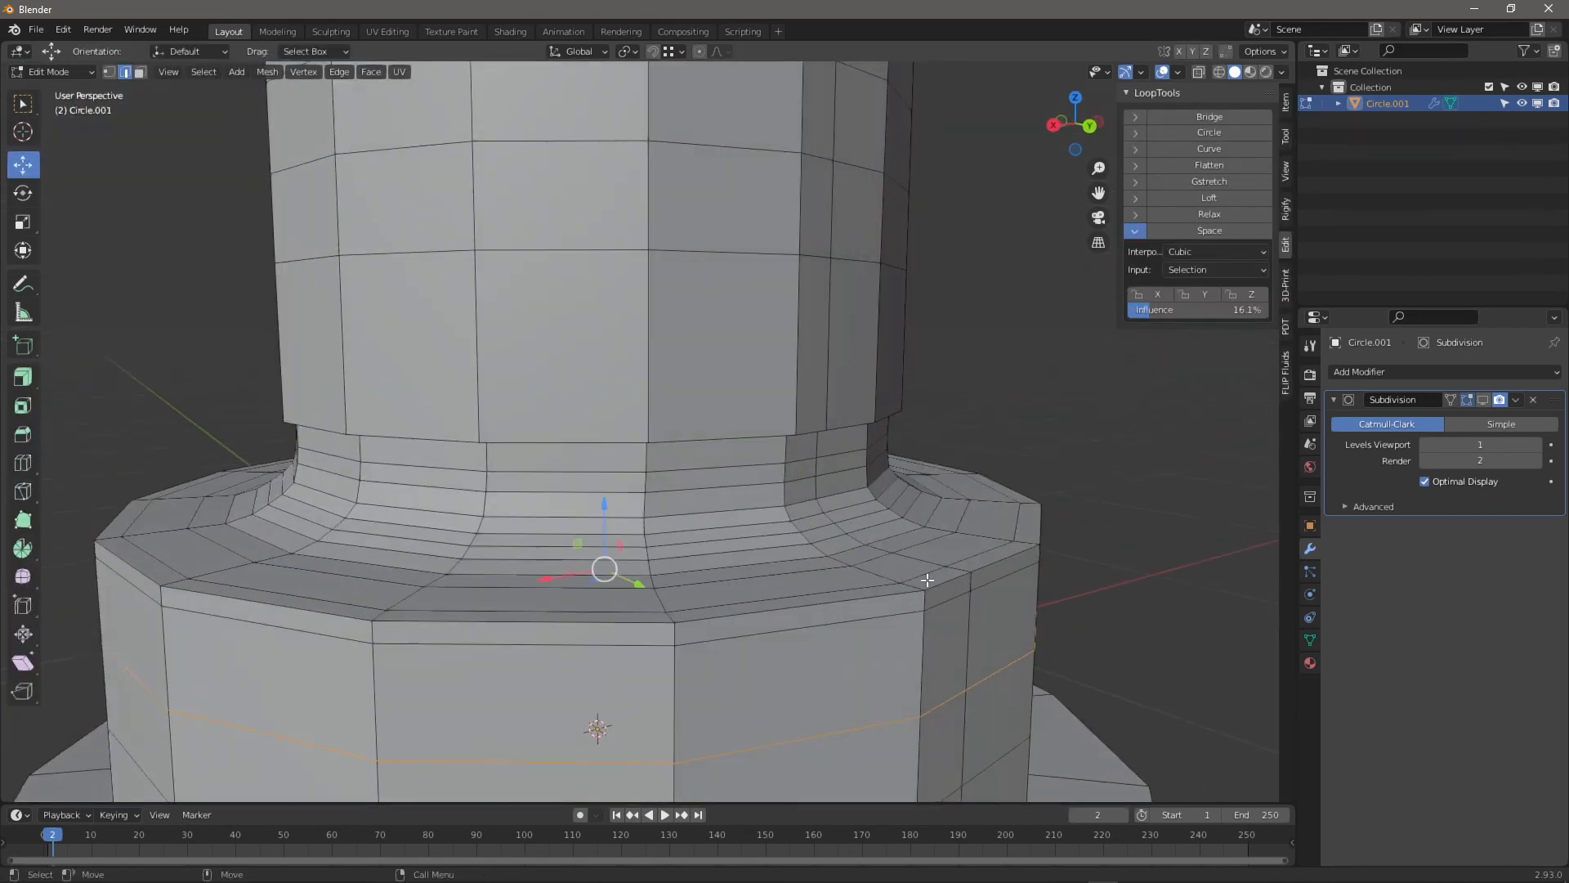
Try to inset the edge loop along the base's upper outer rim with the Inset Faces tool
middle_click_drag(912, 564, 583, 546)
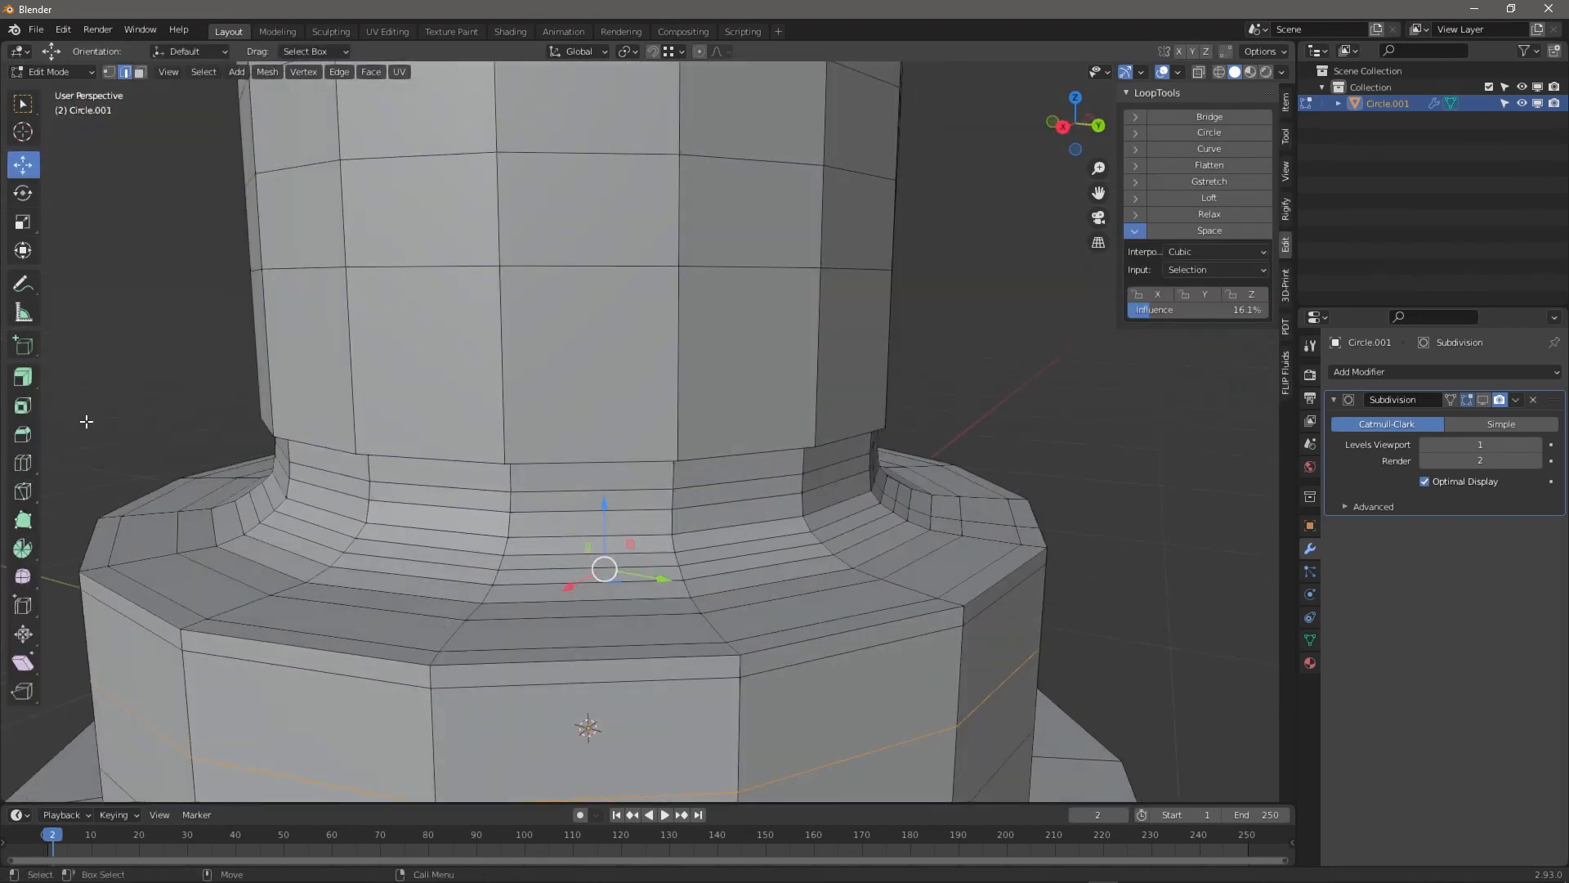
left_click(20, 406)
scroll(853, 635, "up", 2)
middle_click_drag(948, 660, 903, 532, "shift")
left_click(876, 482, "alt")
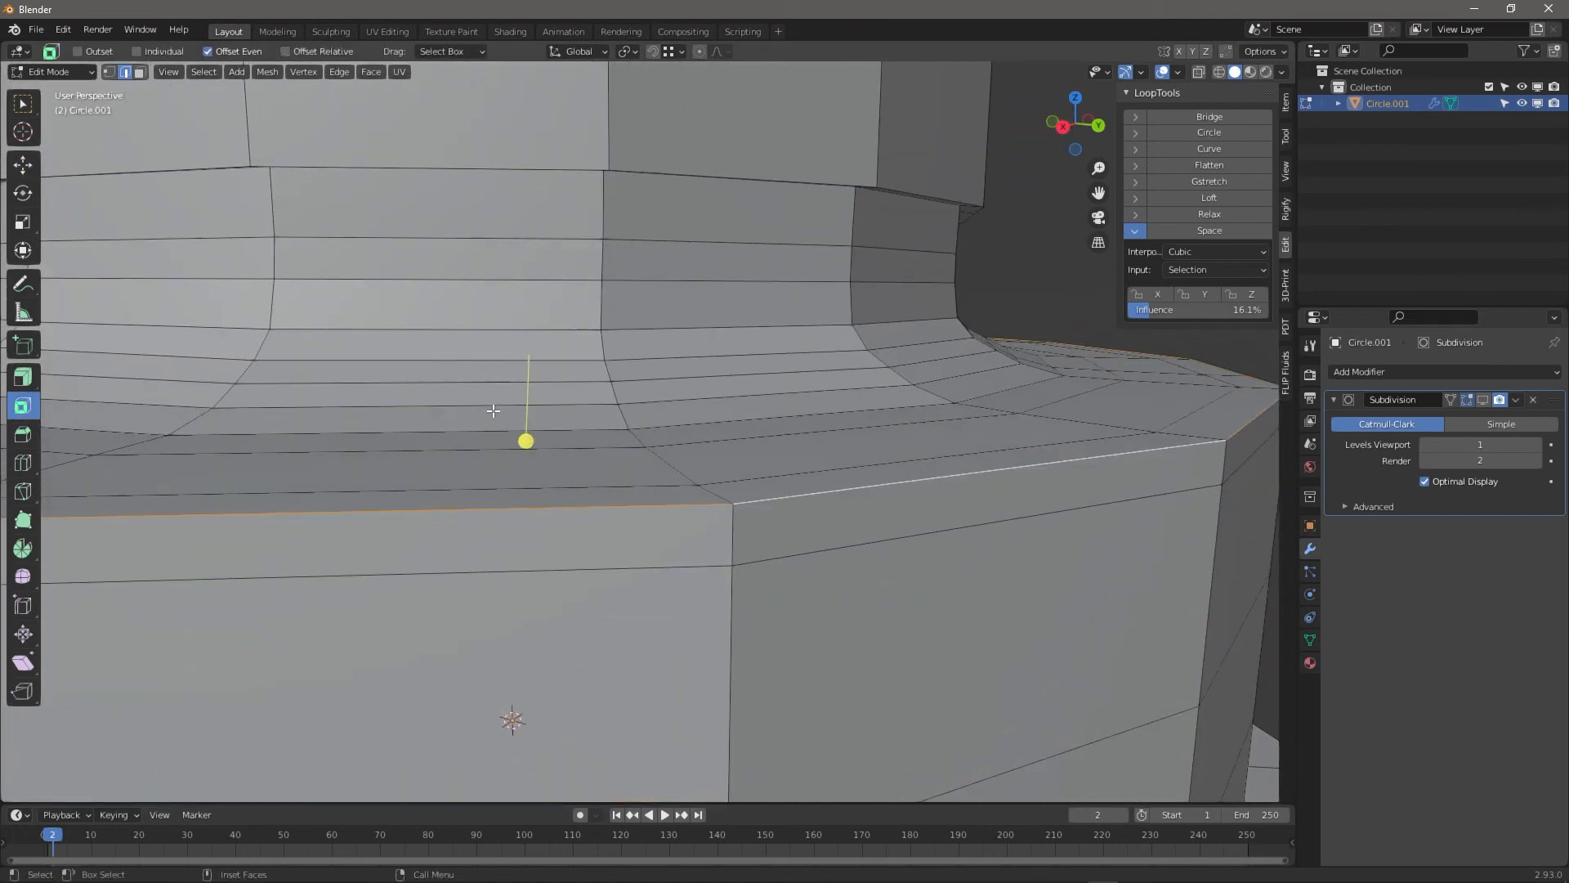
left_click(521, 445, "alt")
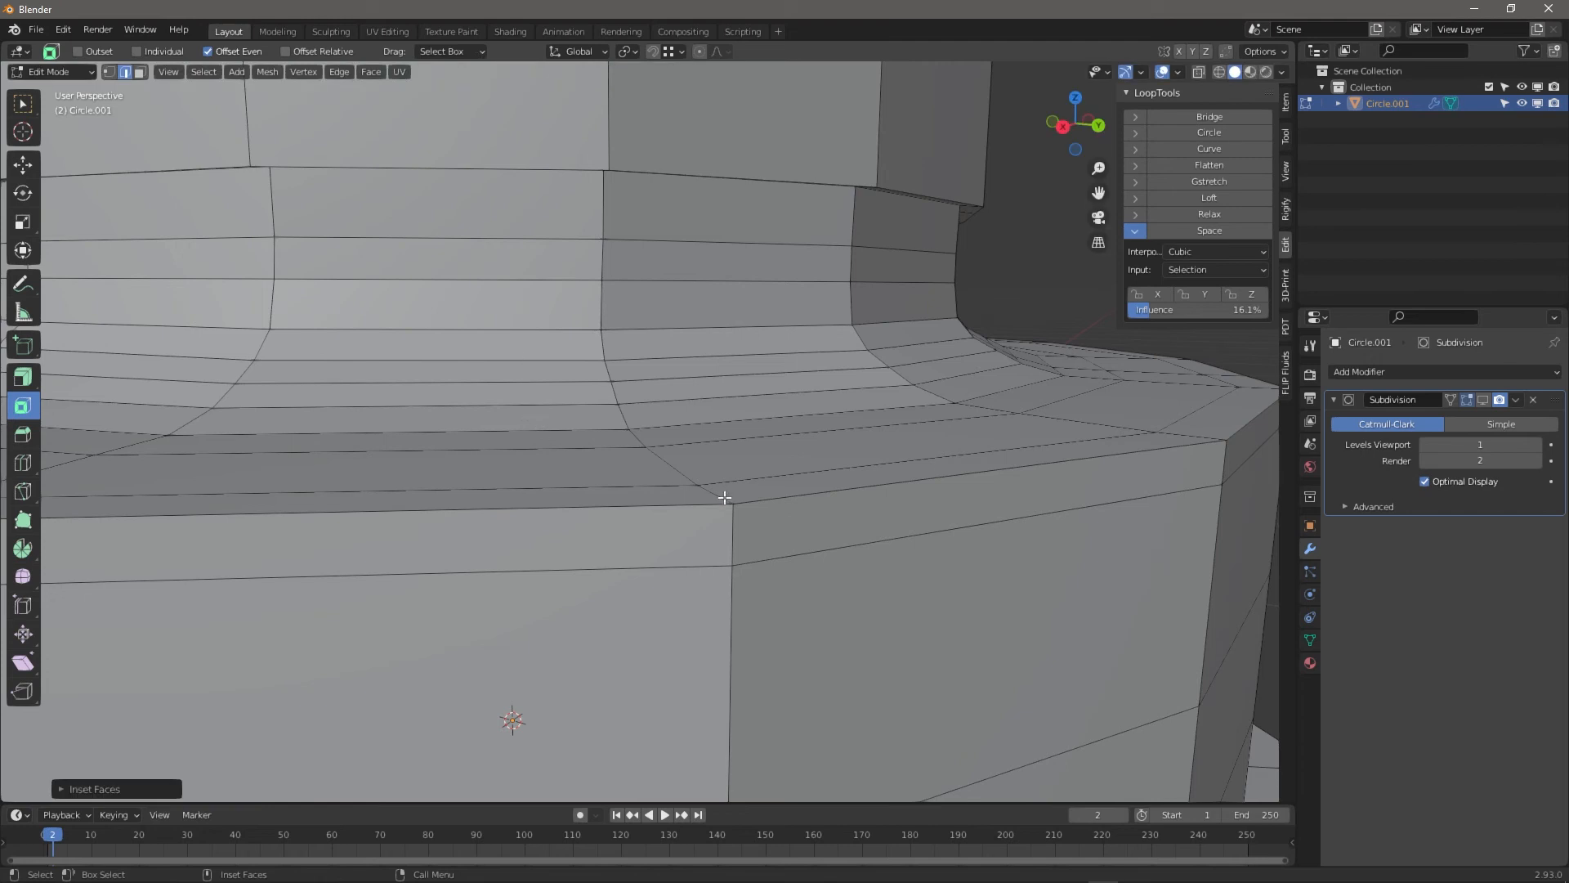
left_click(826, 495, "alt")
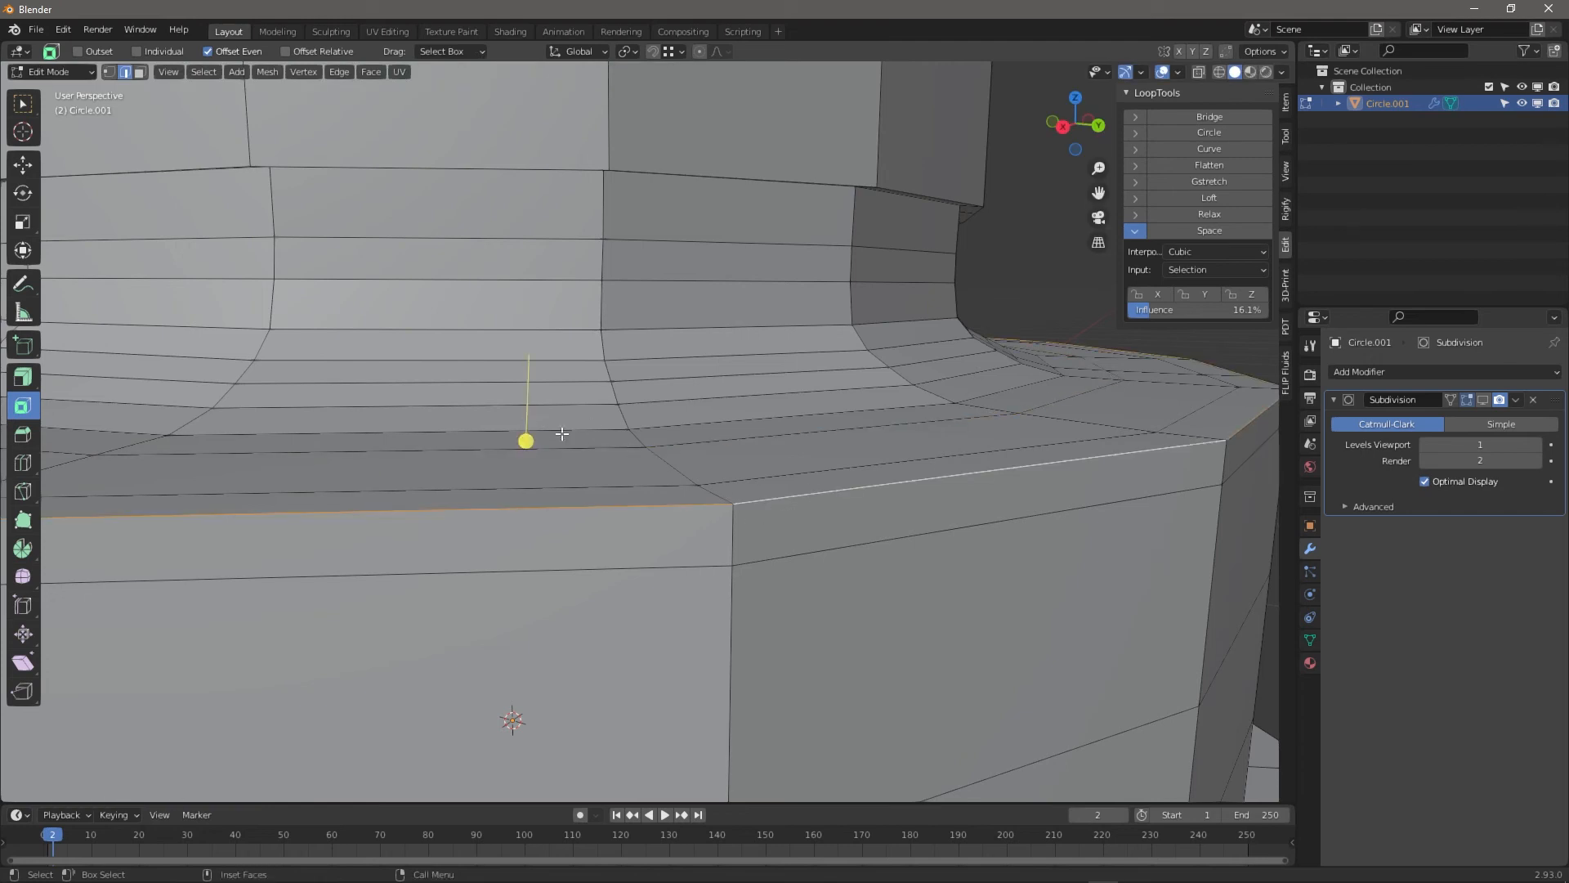
left_click_drag(525, 442, 533, 373)
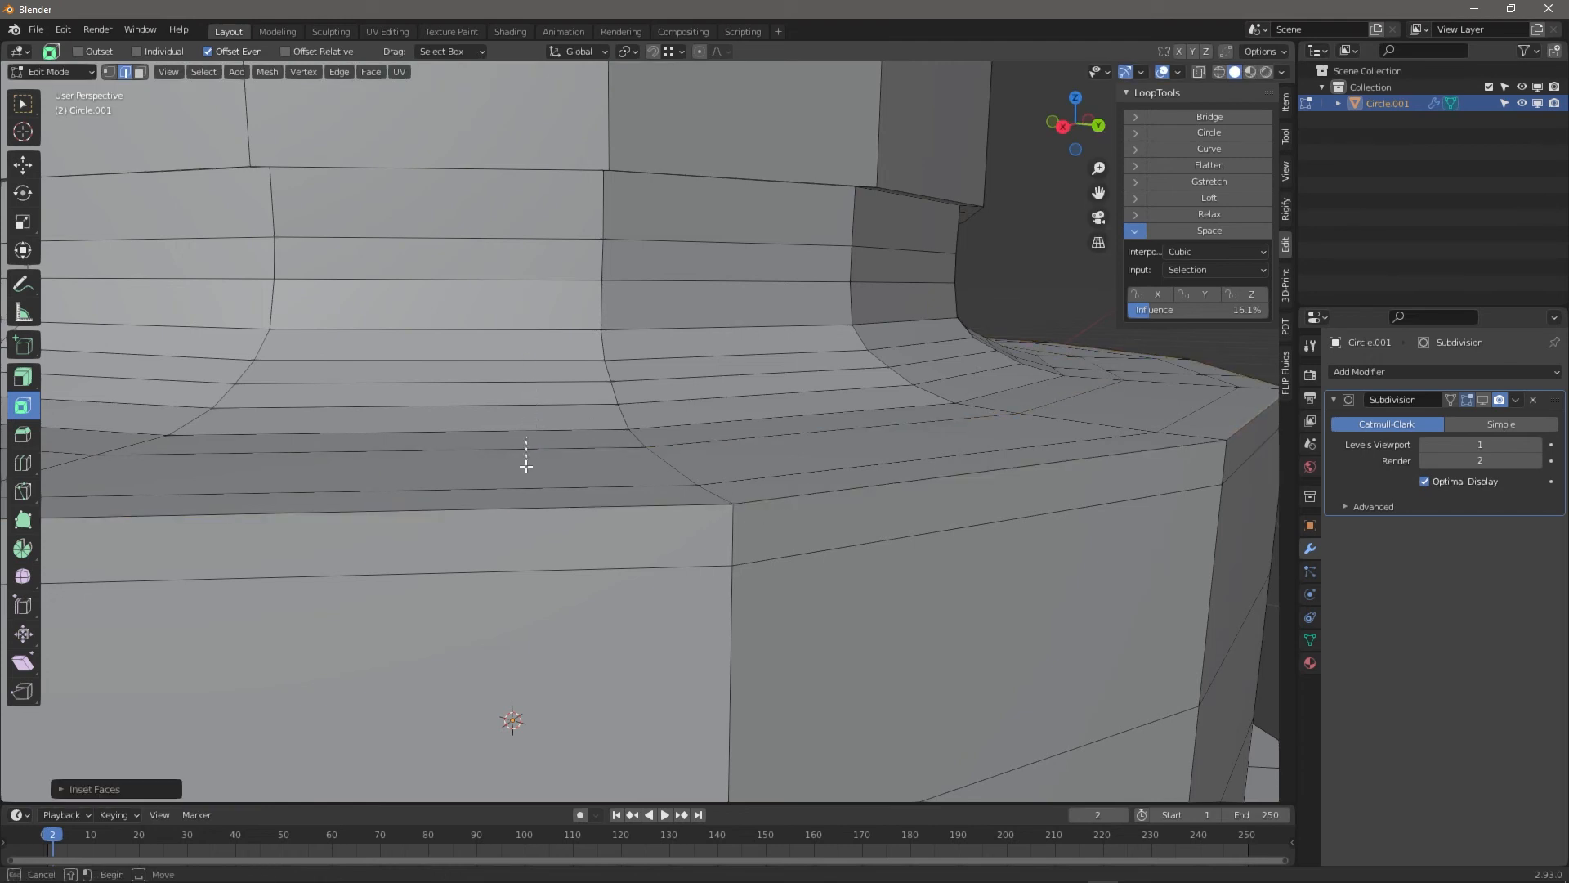
left_click_drag(526, 466, 525, 469)
key("alt+a")
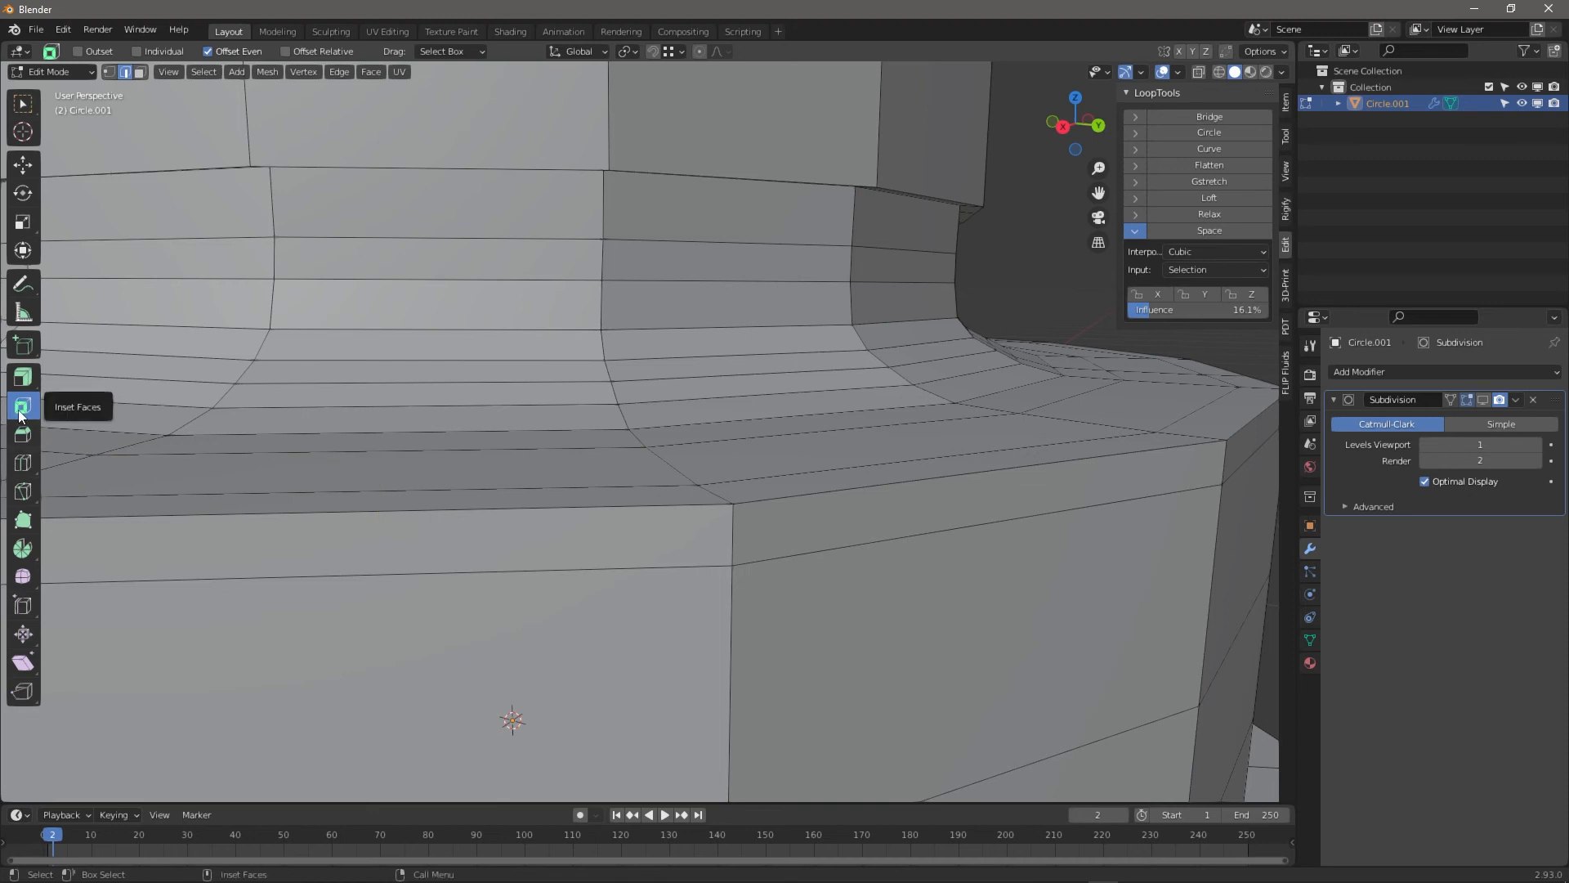
Bevel the edge loop along the base's upper outer rim about 0.001 m wide with 2 segments
left_click(22, 434)
left_click(778, 497)
left_click(777, 497, "alt")
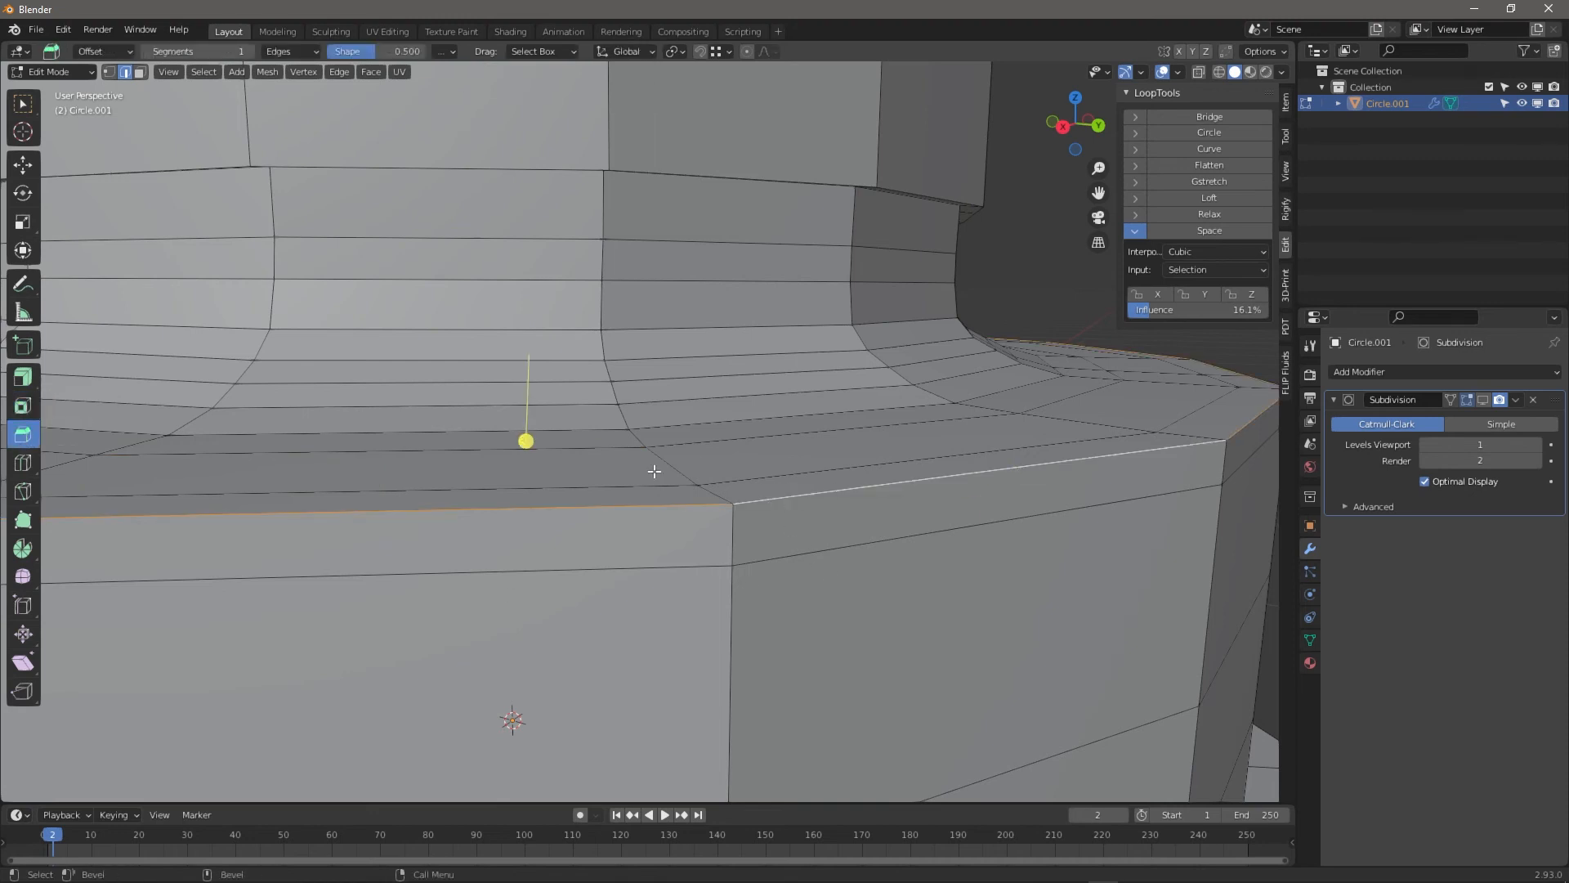
left_click_drag(528, 440, 528, 459)
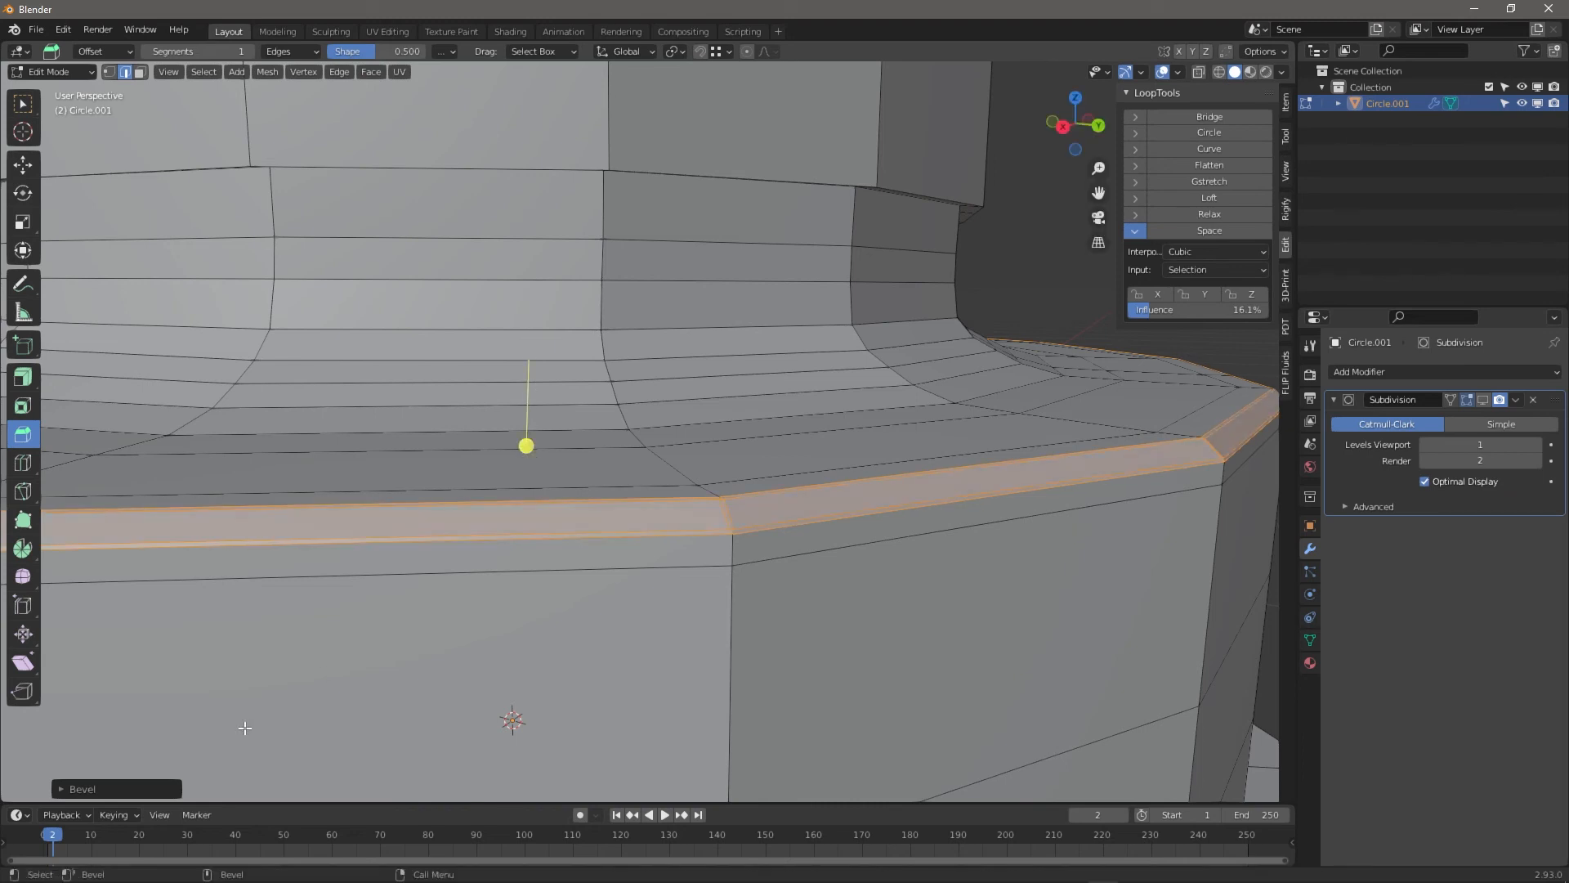
left_click(65, 789)
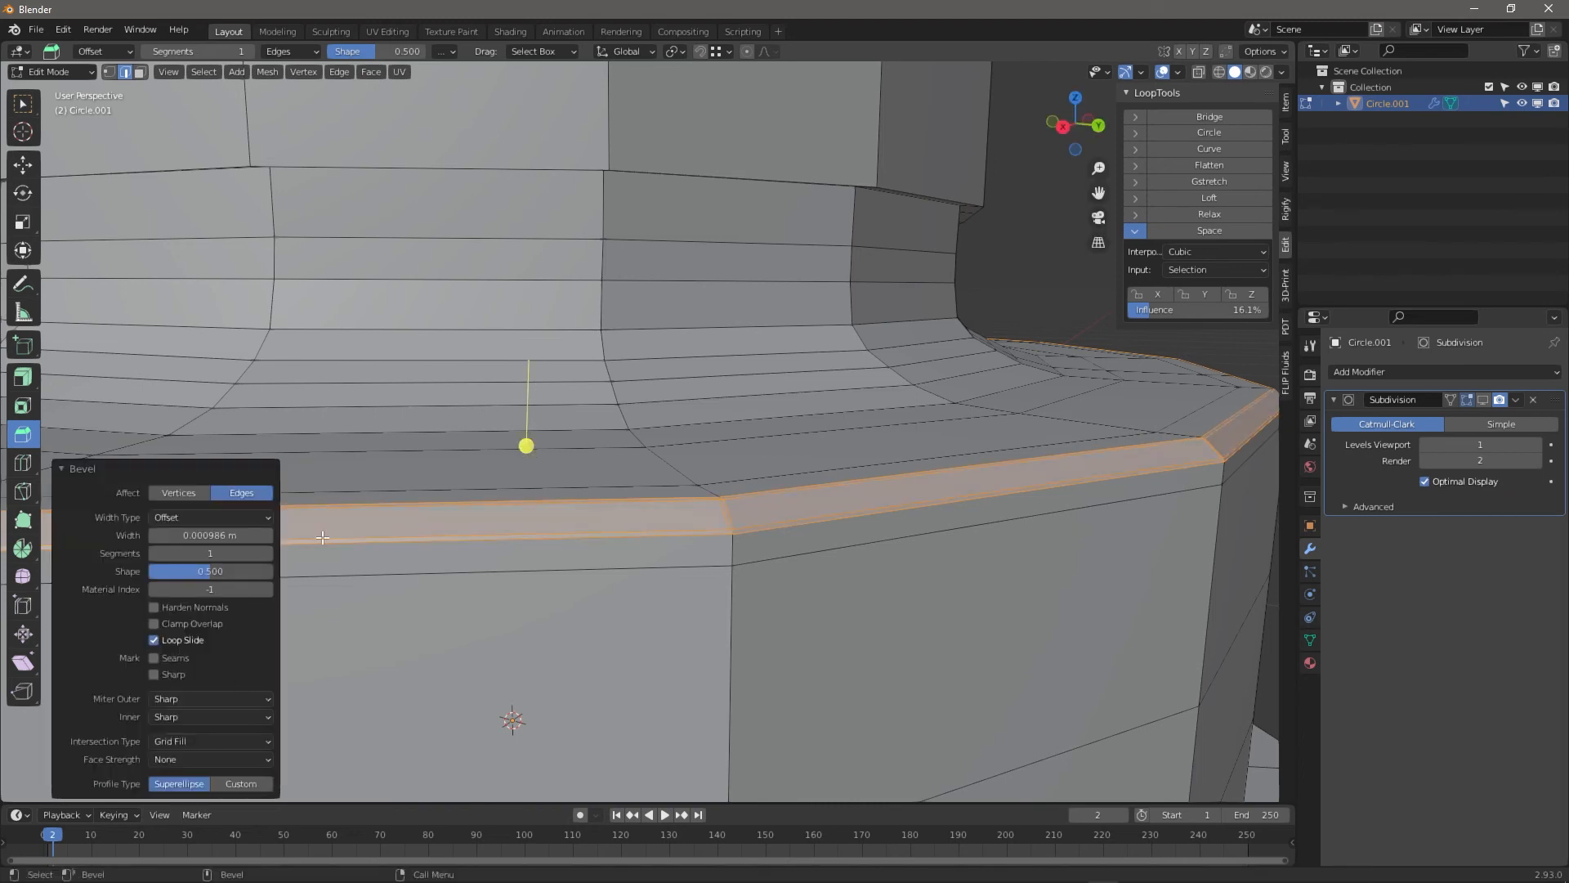
left_click(268, 553)
scroll(799, 532, "down", 2)
scroll(844, 542, "up", 4)
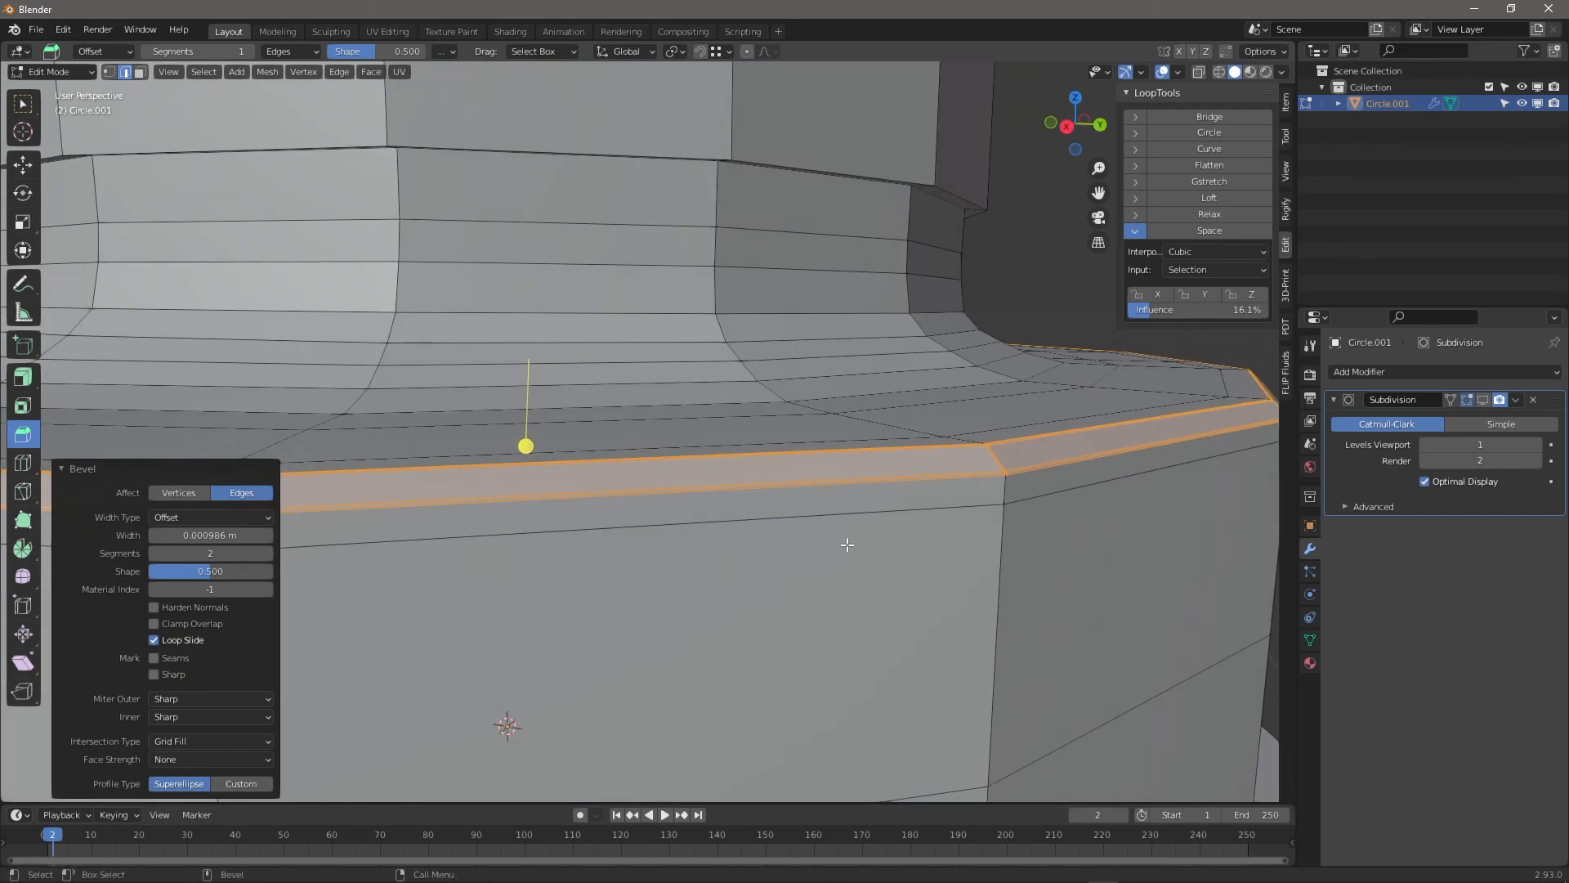
Undo the narrow rim bevel and bevel the base's upper outer edge loop about 0.009 m wide with 2 segments
middle_click_drag(803, 536, 725, 540, "shift")
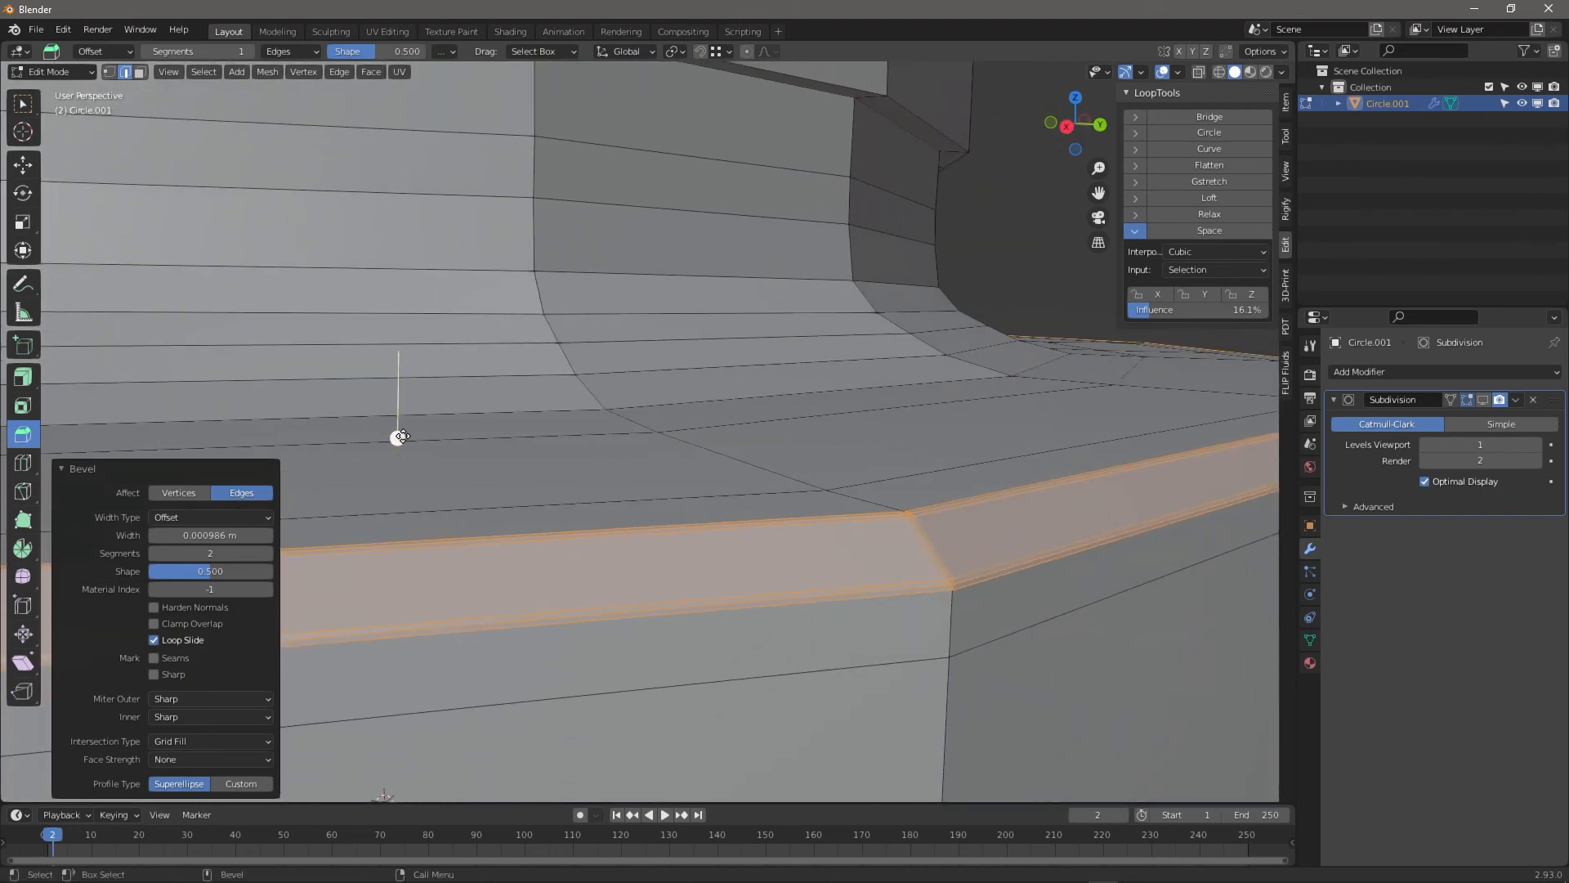
key("ctrl+z")
key("ctrl+z")
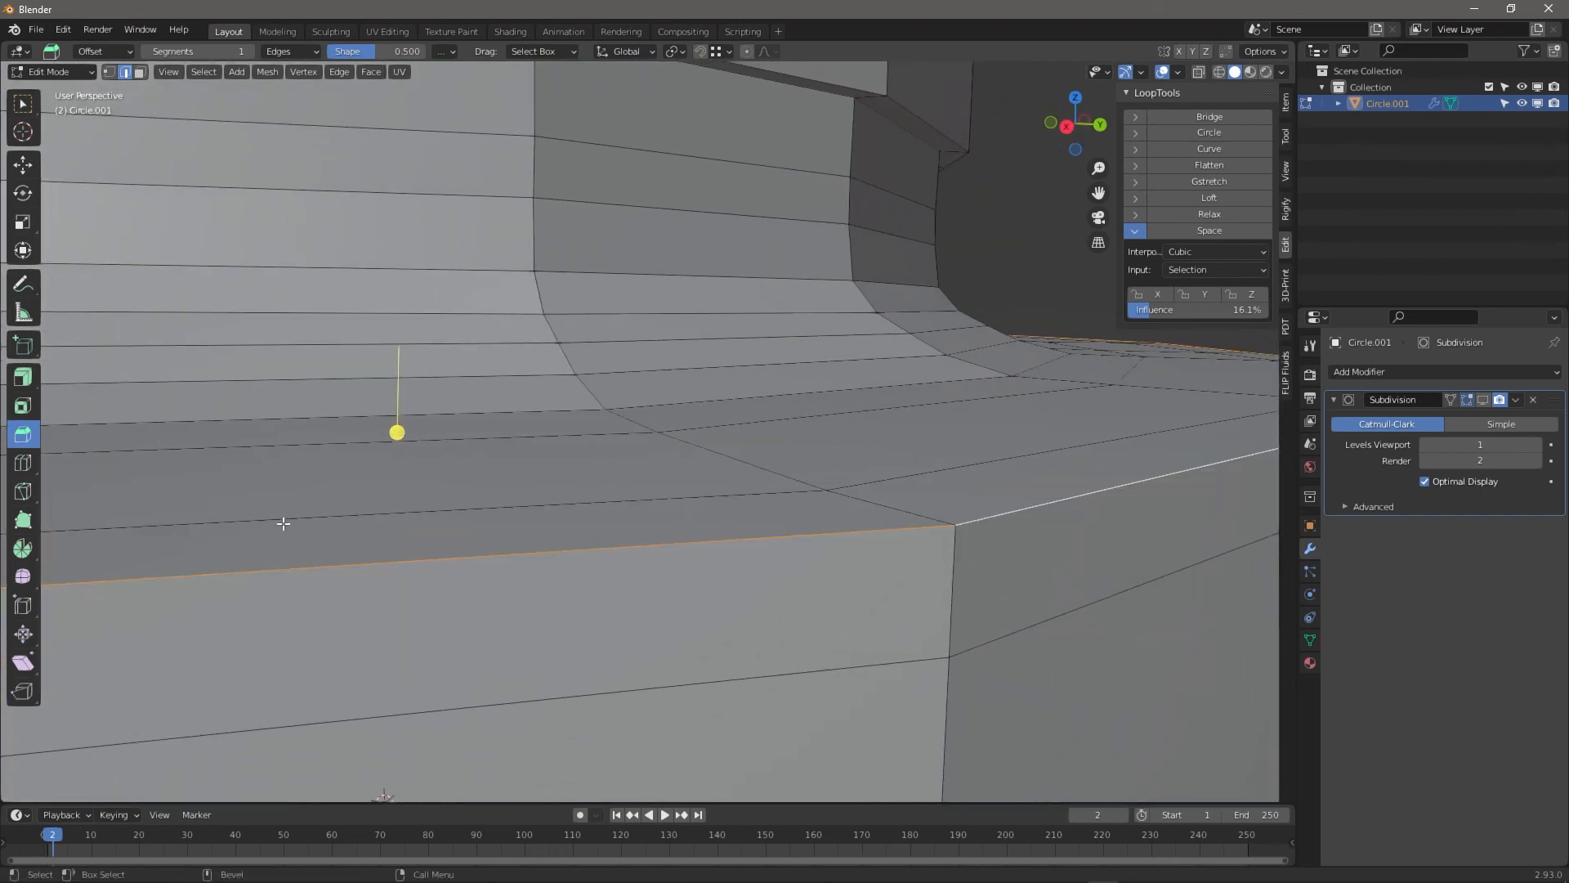
mouse_move(398, 432)
left_mouse_down()
mouse_move(402, 419)
mouse_move(418, 454)
left_mouse_up()
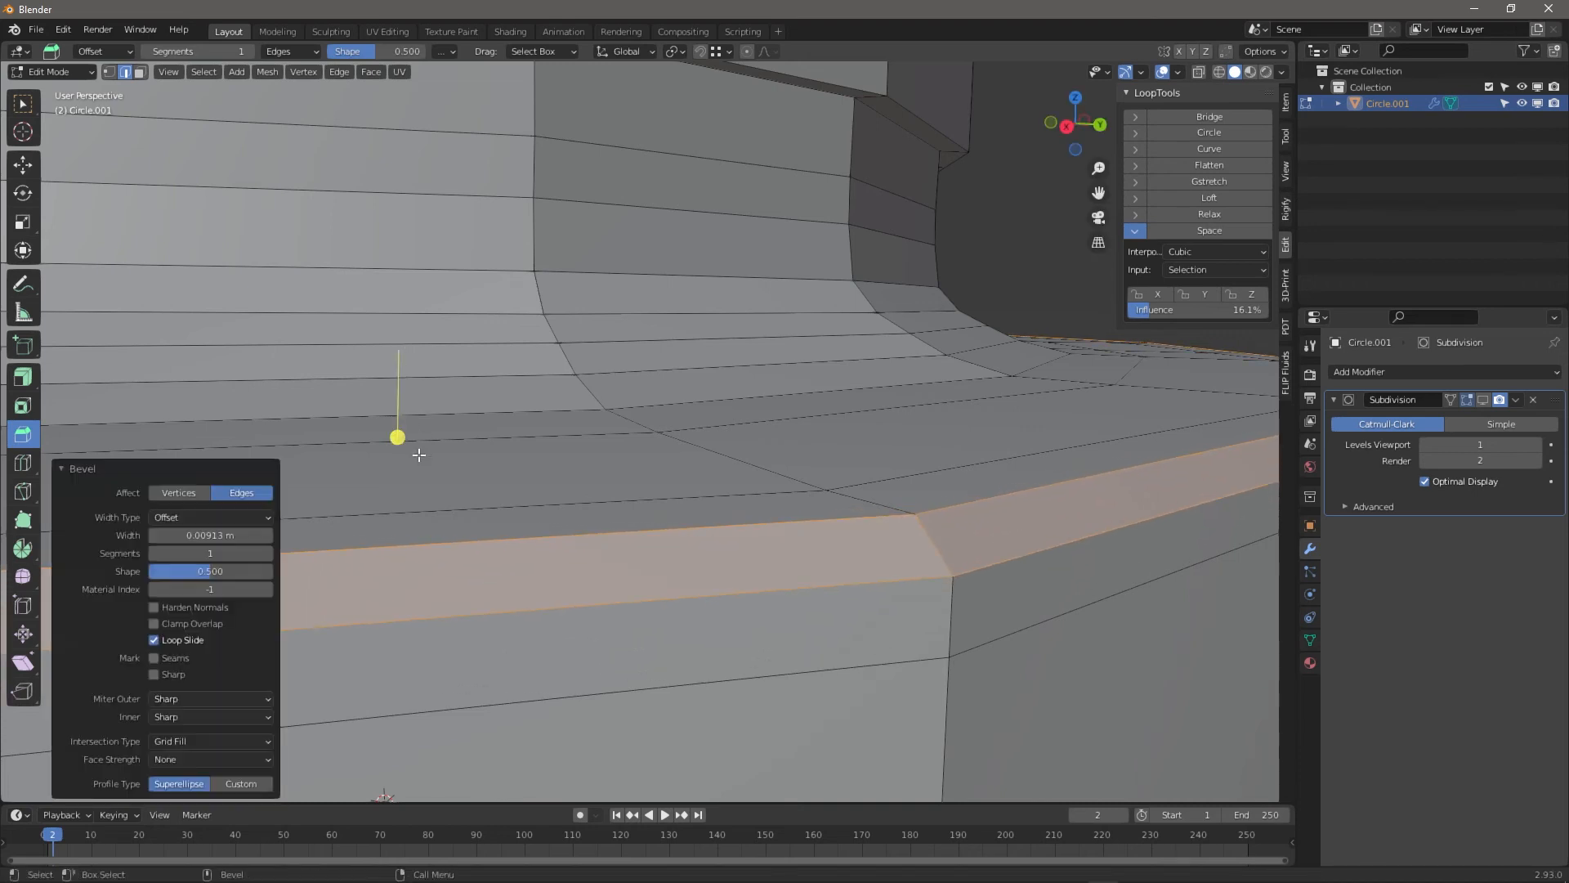
left_click(269, 553)
scroll(585, 464, "down", 4)
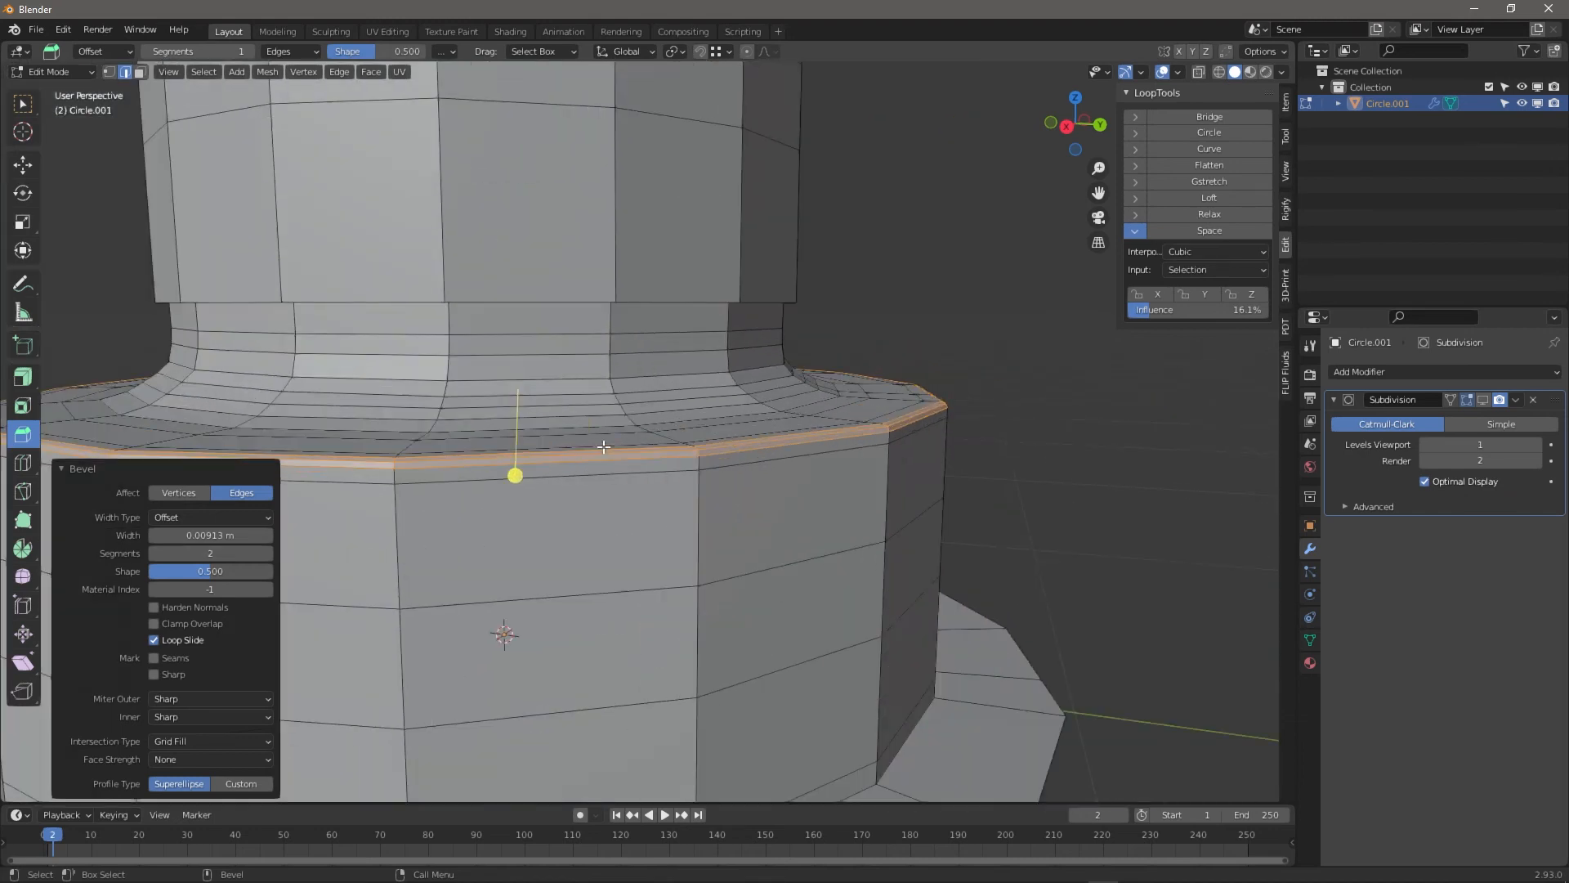
Bevel the edge loop where the base's side wall meets the bottom flange, about 0.016 m wide with 2 segments
middle_click_drag(616, 445, 739, 256, "shift")
scroll(801, 576, "up", 2)
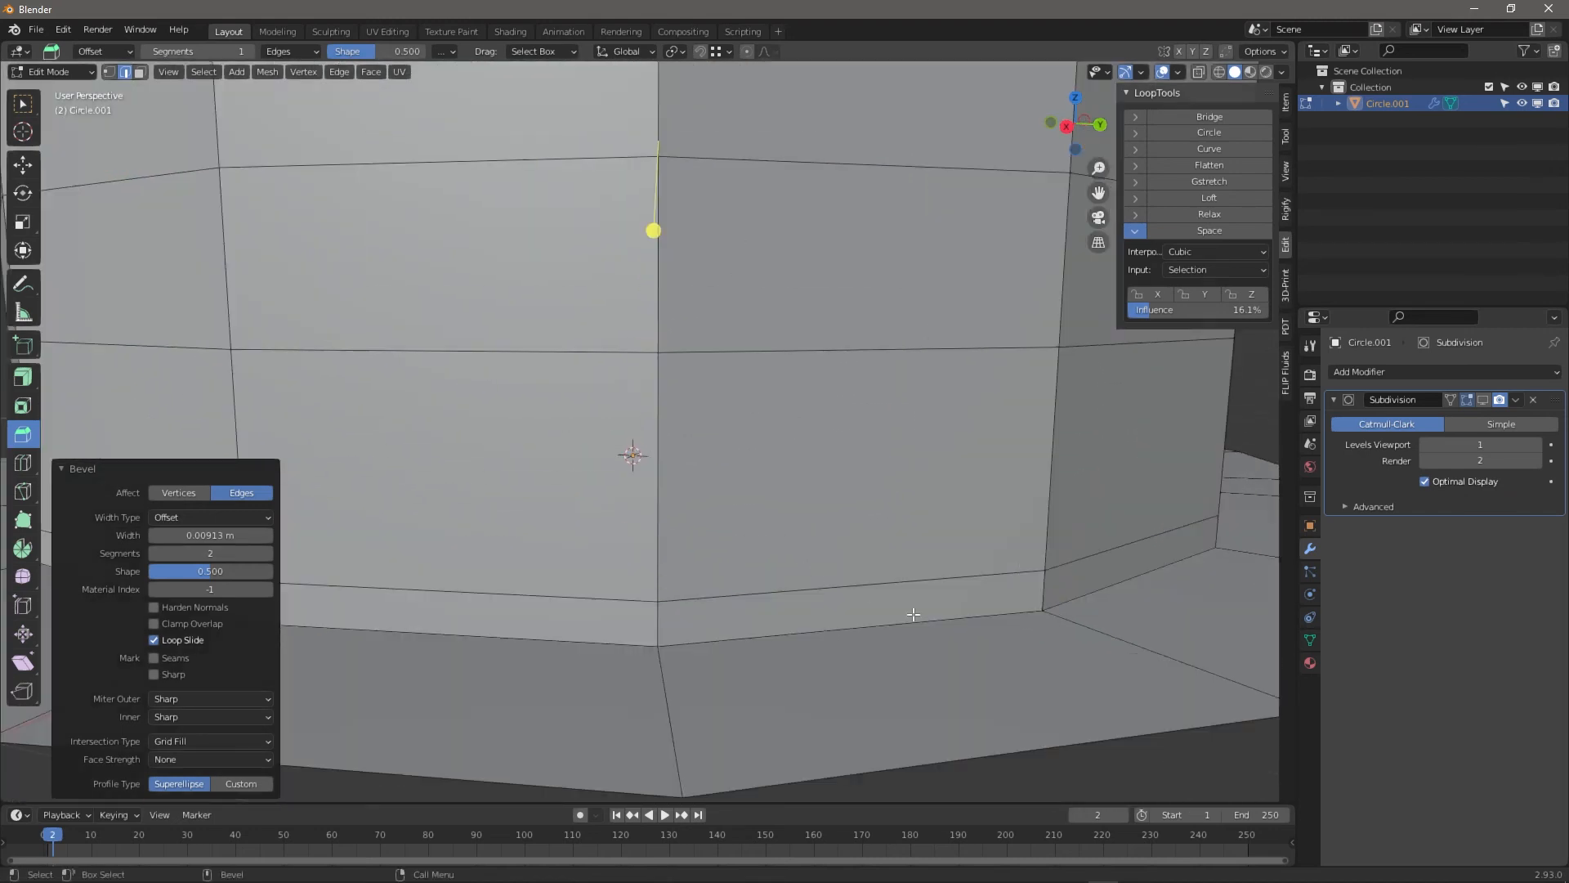
scroll(806, 388, "down", 4)
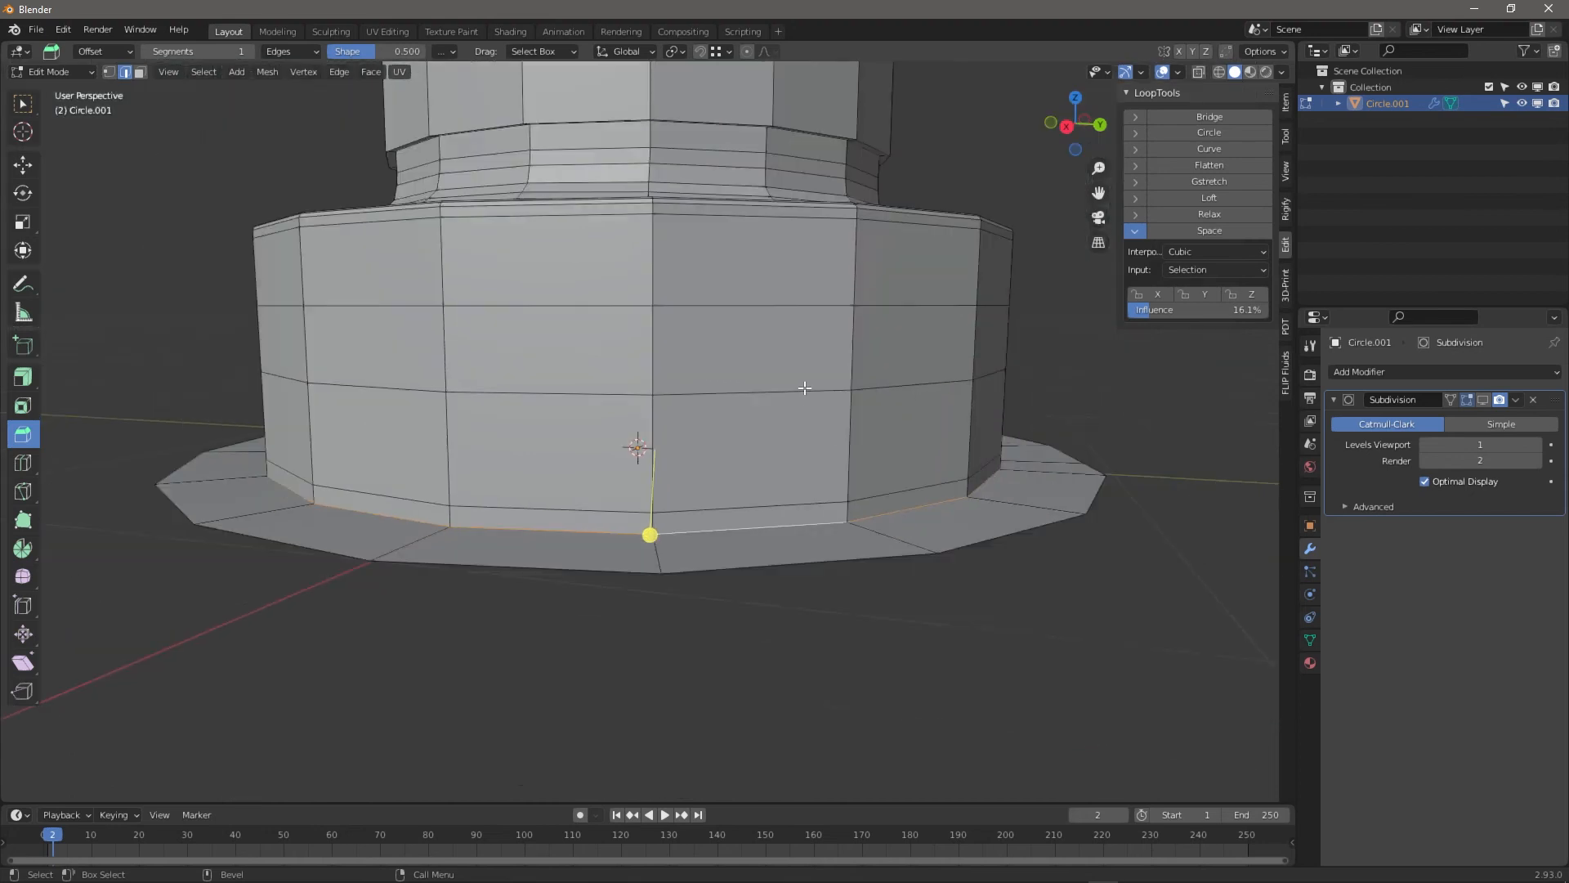
scroll(806, 389, "up", 4)
middle_click_drag(806, 389, 893, 378)
mouse_move(653, 541)
left_mouse_down()
mouse_move(654, 521)
mouse_move(652, 555)
mouse_move(653, 540)
left_mouse_up()
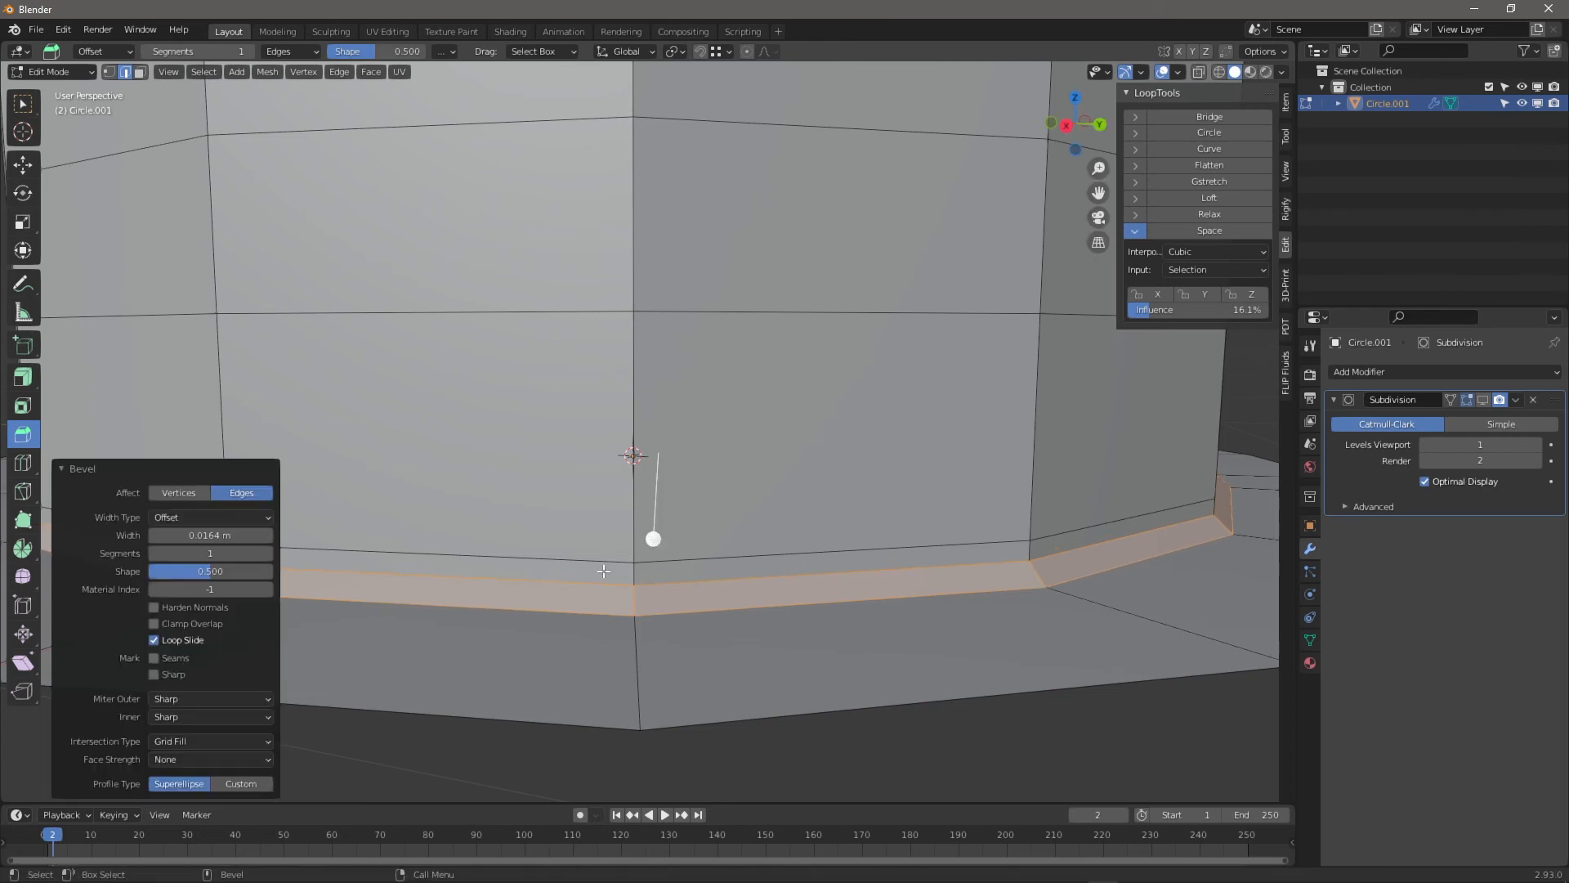
left_click(269, 553)
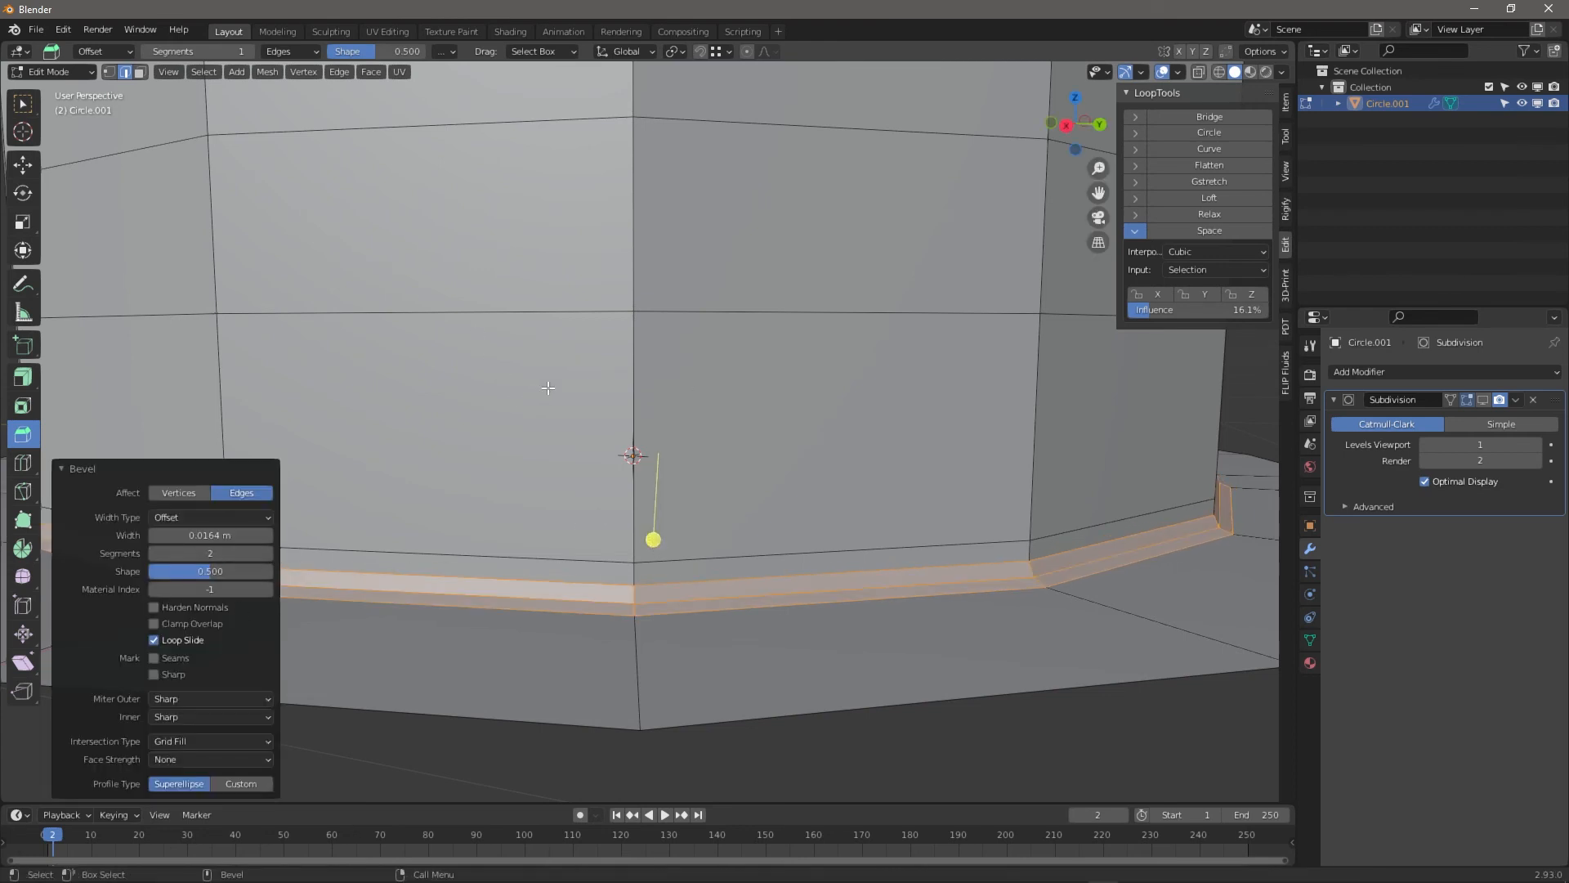
key("F2")
left_click(22, 165)
Bevel the edge loop along the column shaft's lower rim about 0.006 m wide and increase its segments by one
middle_click_drag(572, 278, 645, 711, "alt")
scroll(719, 427, "down", 3)
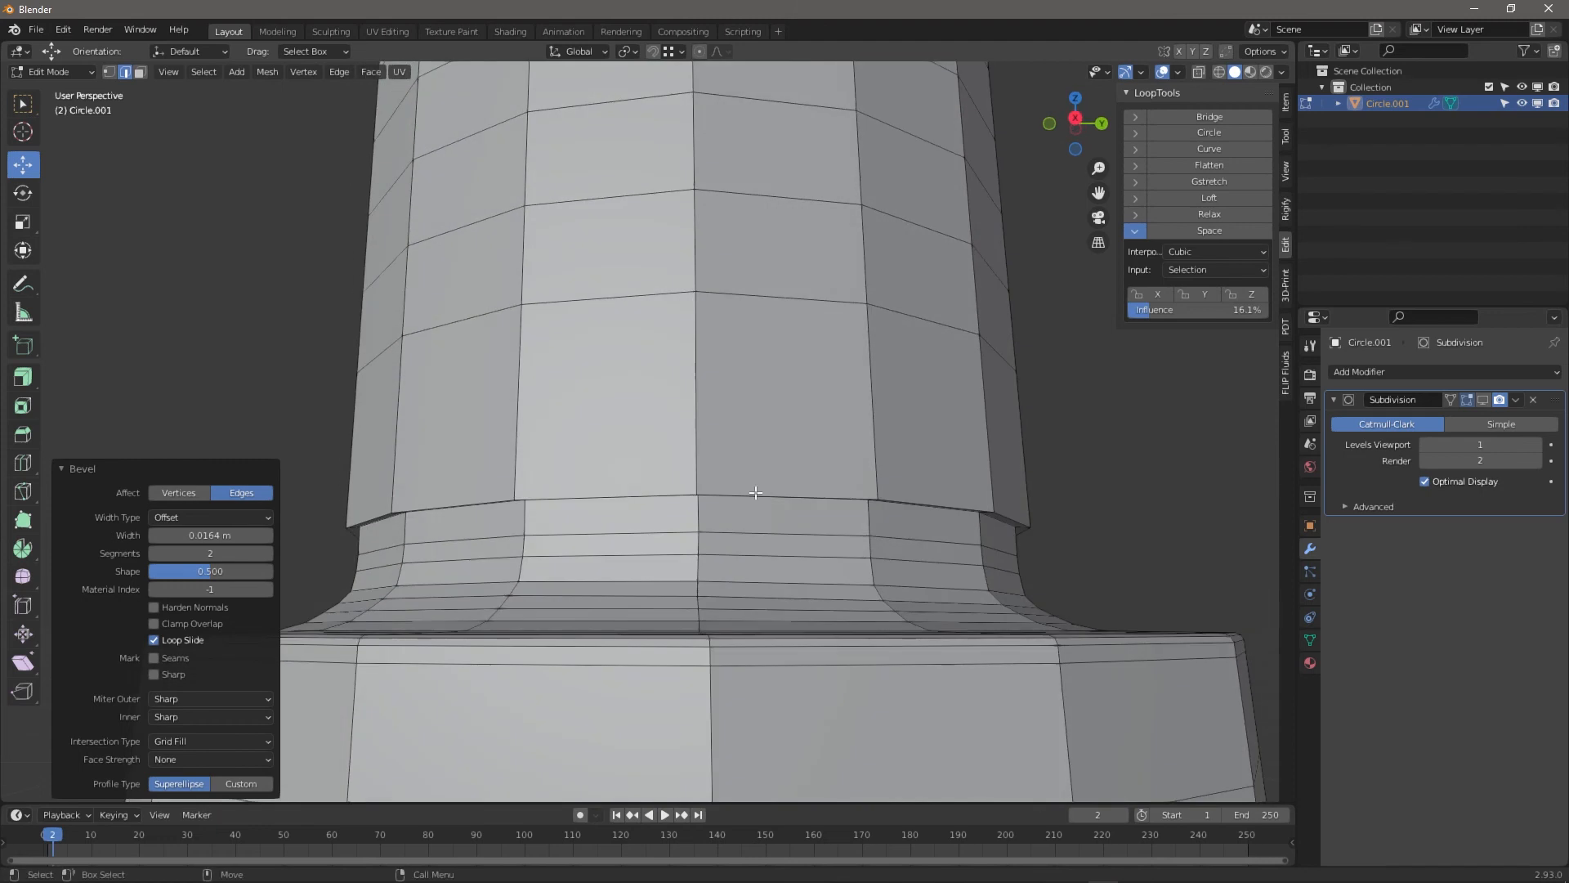
left_click(755, 493, "alt")
key("f")
right_click_drag(764, 458, 729, 380, "alt")
middle_click_drag(729, 343, 727, 482, "alt")
left_click_drag(756, 513, 798, 490, "alt")
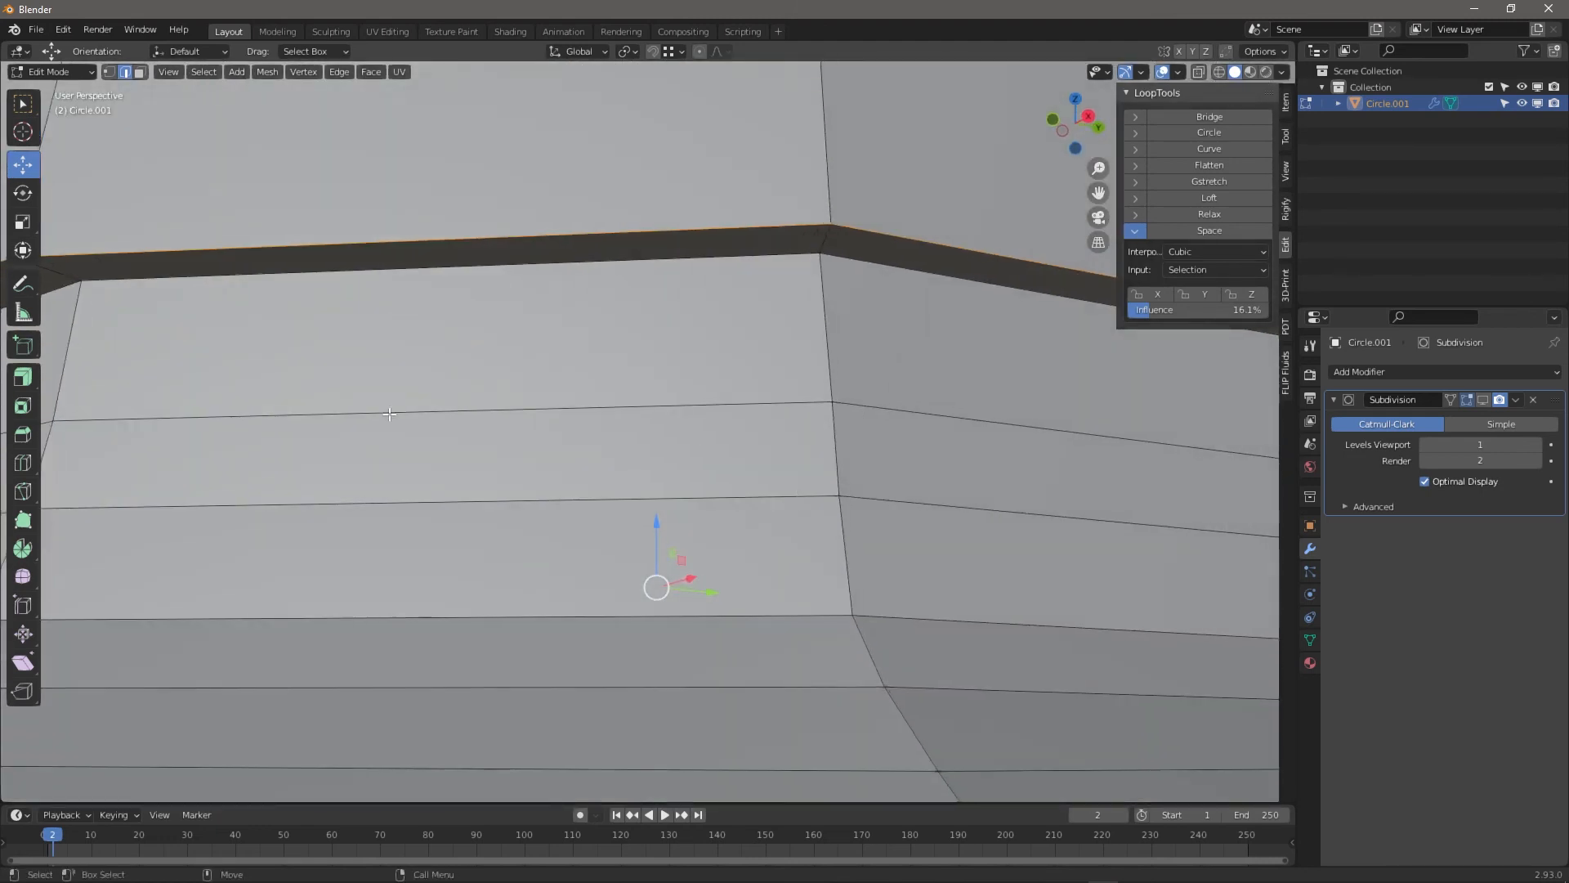
left_click(24, 432)
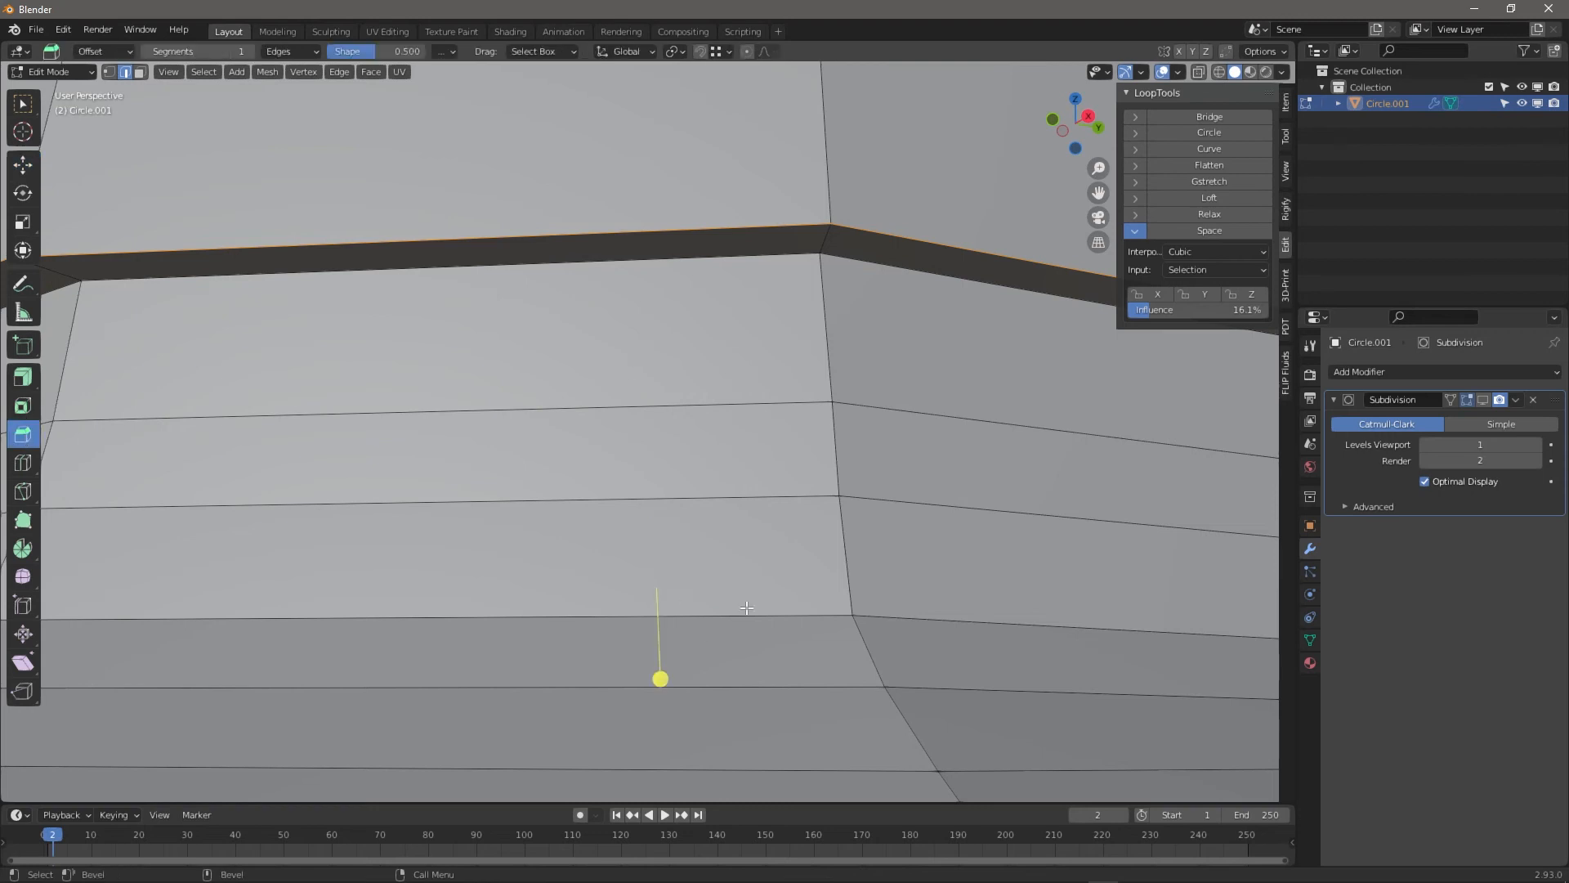
mouse_move(659, 680)
left_mouse_down()
mouse_move(661, 666)
mouse_move(658, 689)
left_mouse_up()
left_click(265, 553)
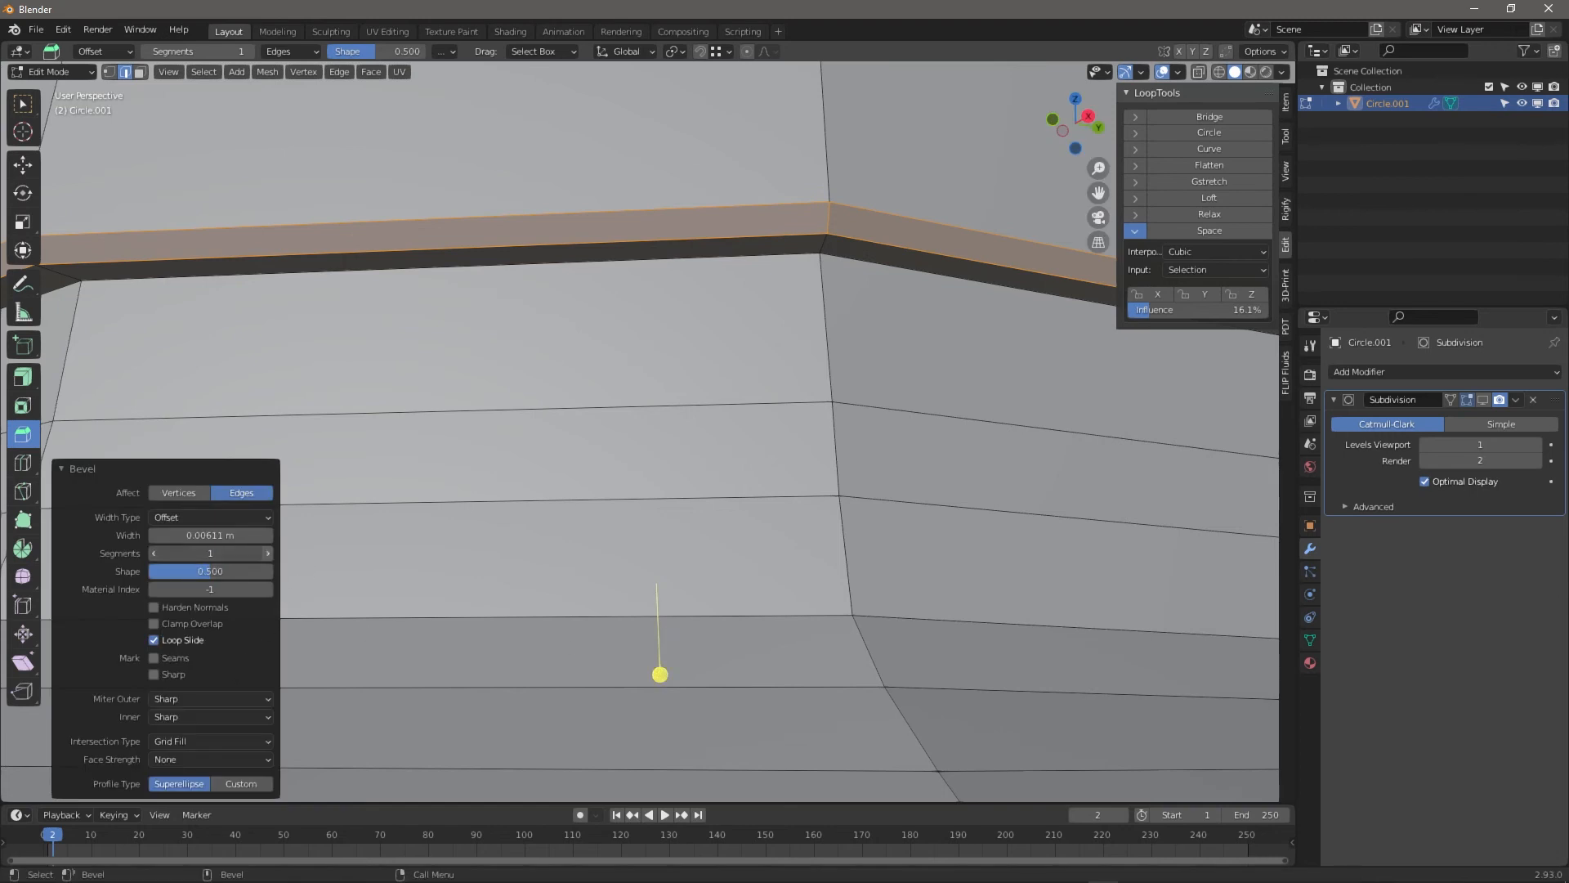
Return to Object Mode, show the Subdivision modifier in the viewport and check the smoothed column
scroll(748, 313, "down", 8)
scroll(748, 313, "down", 3)
key("Tab")
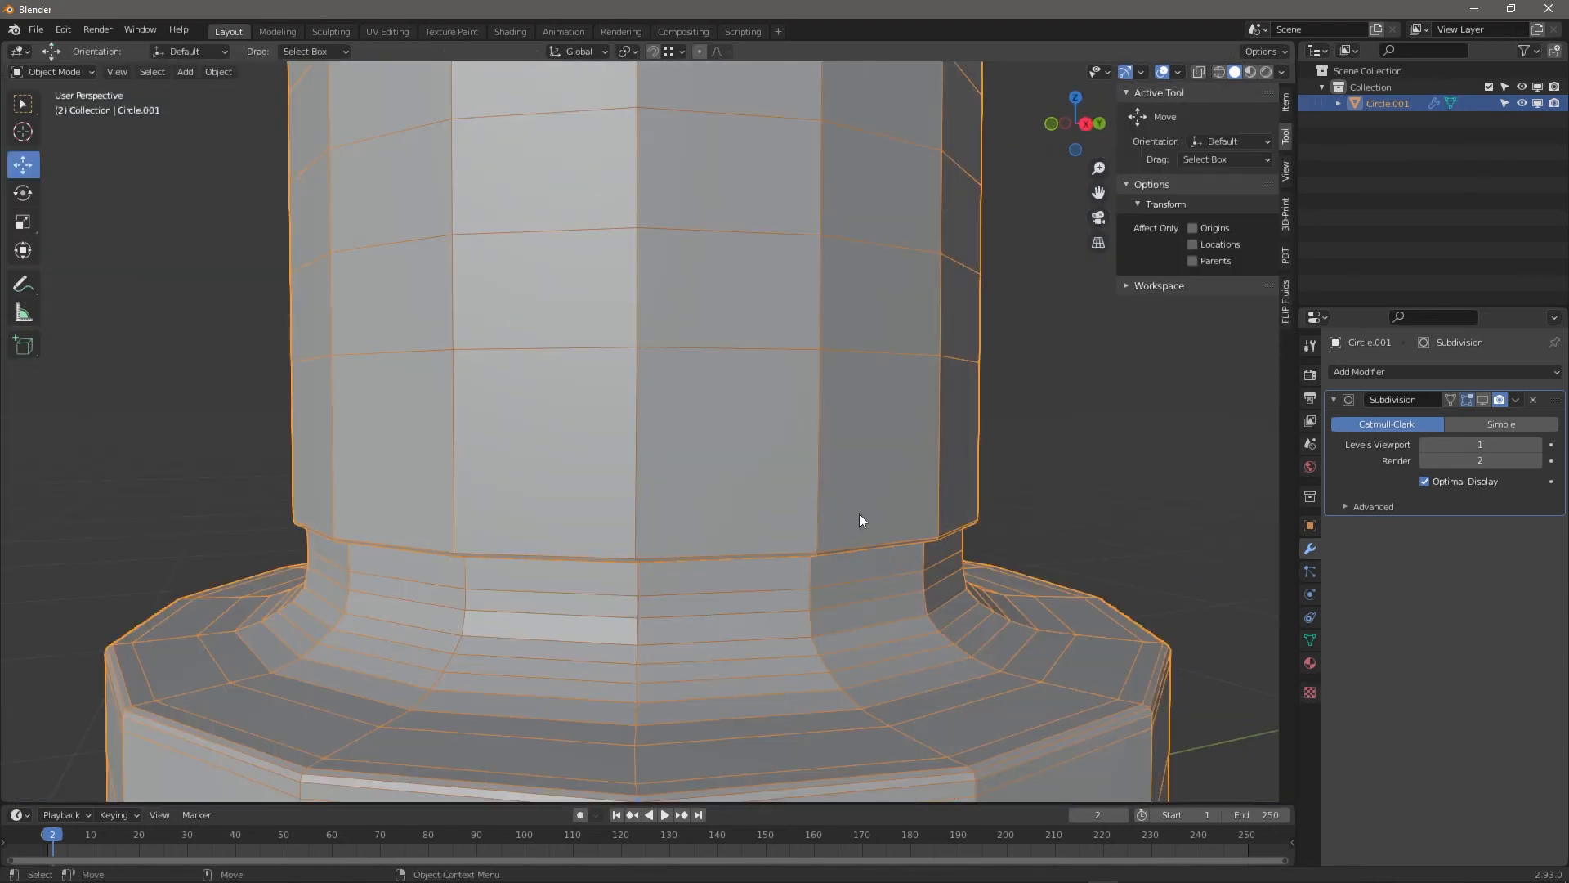
left_click(1481, 399)
middle_click_drag(739, 576, 774, 544)
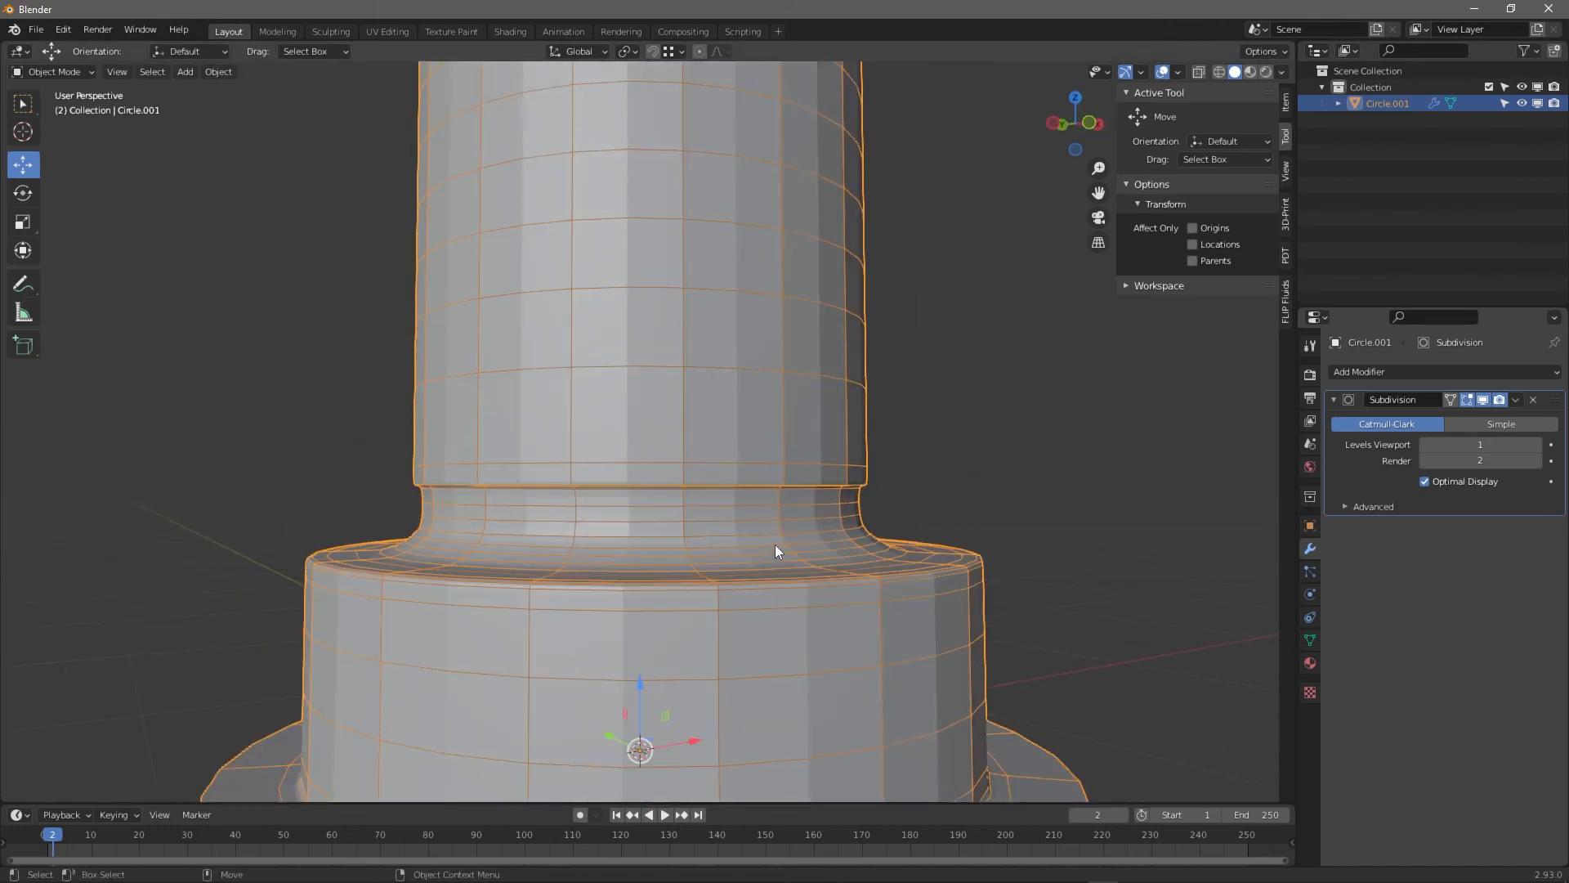
left_click(1088, 492)
middle_click_drag(1062, 502, 1044, 540)
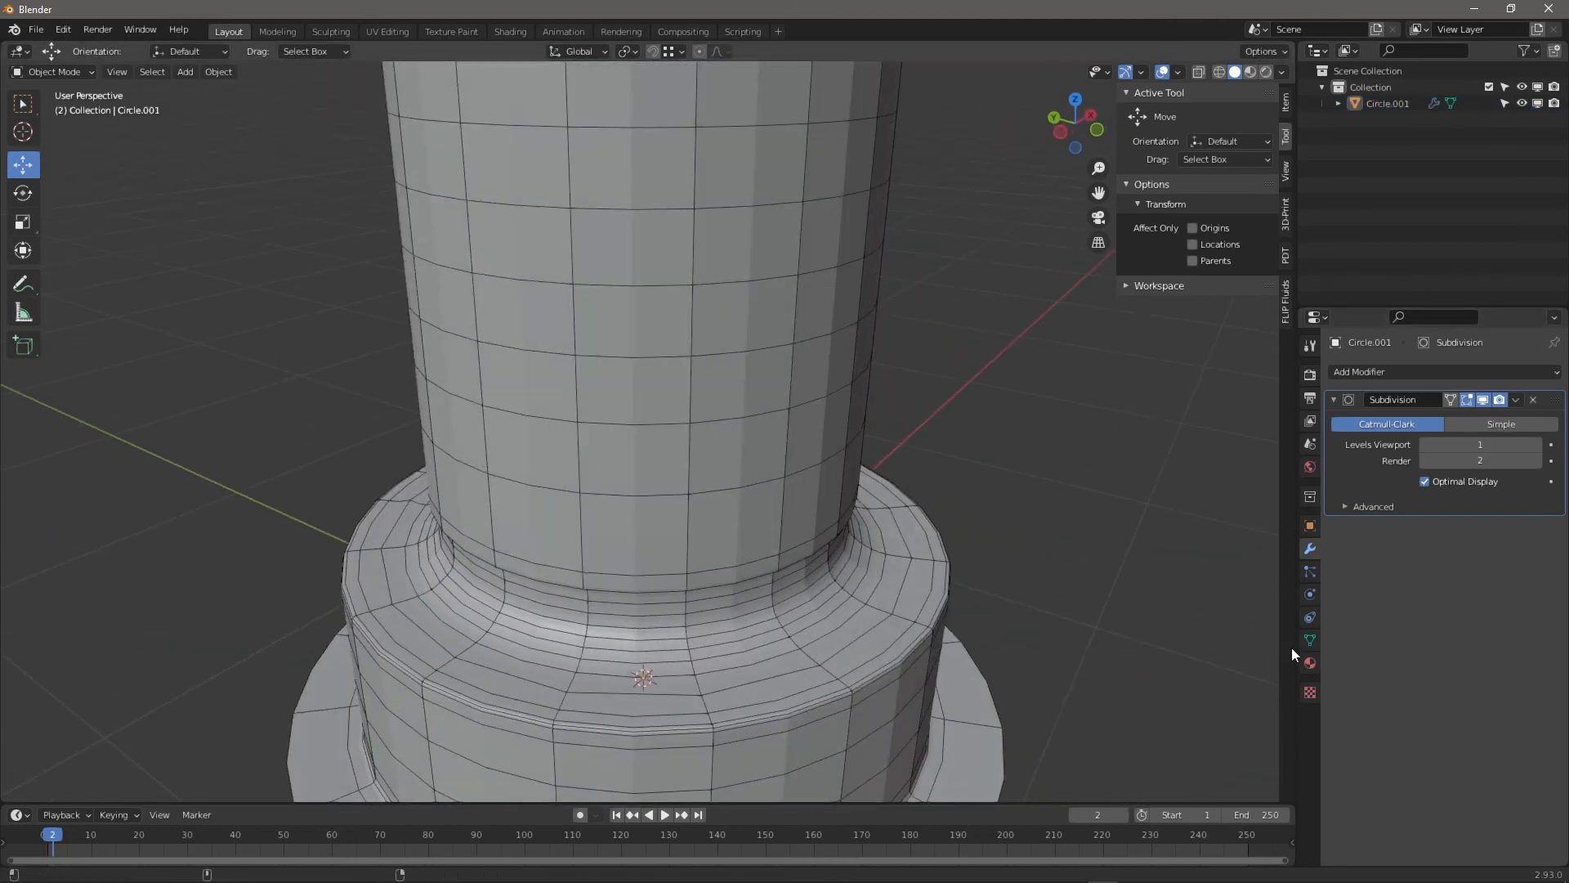
Turn off the Wireframe display for the column object
left_click(1310, 525)
scroll(1349, 637, "down", 6)
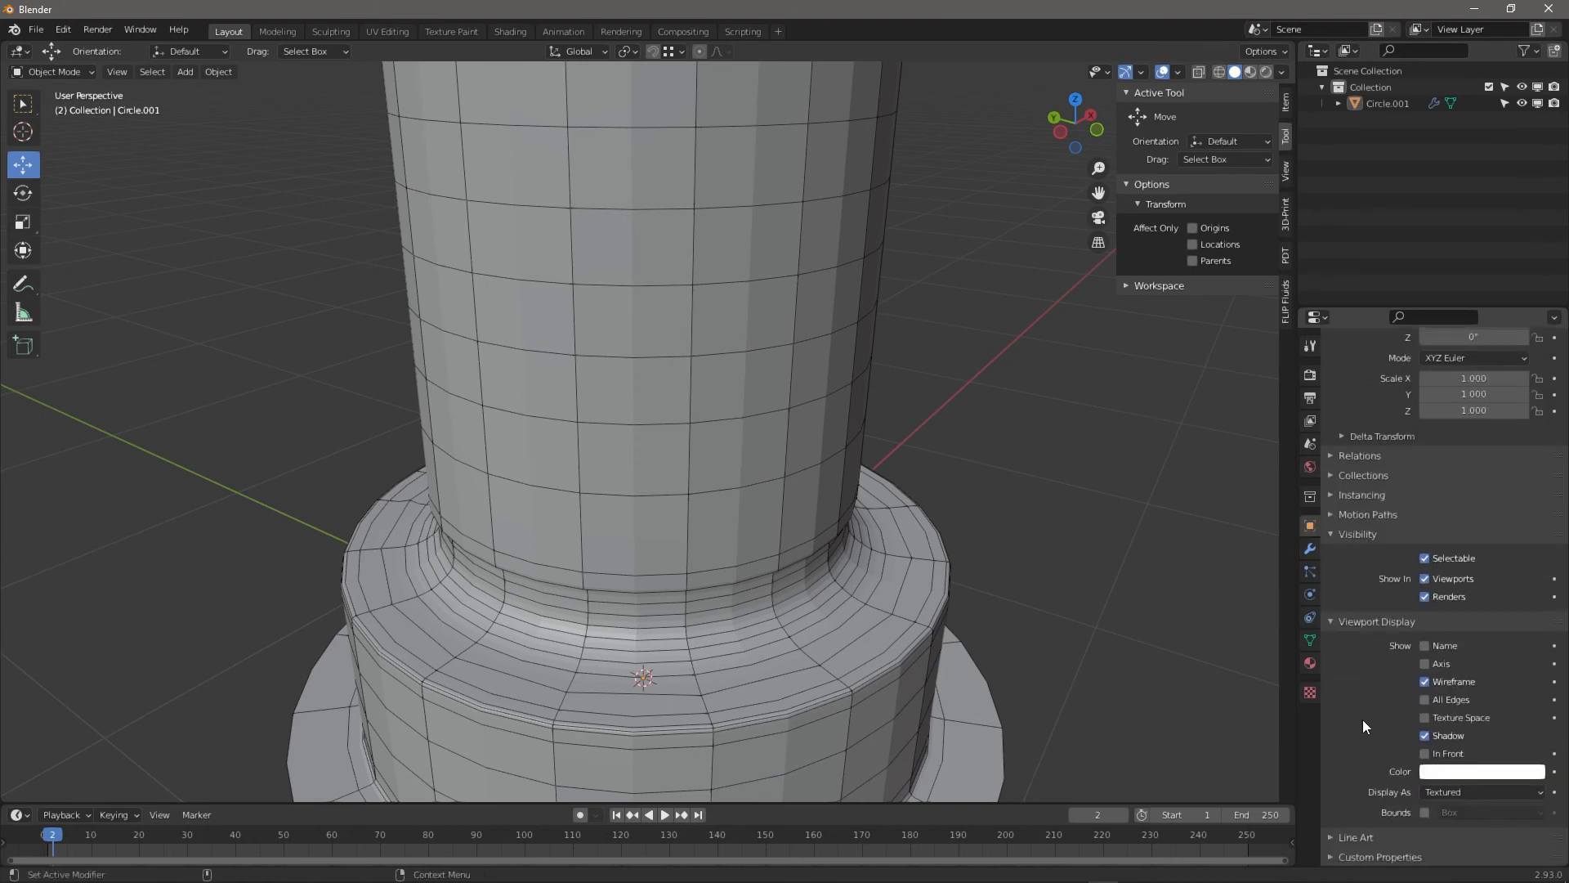
left_click(1425, 680)
middle_click_drag(1062, 588, 926, 541)
Shade the column smooth and inspect the shading on the base's top surface
right_click(543, 487)
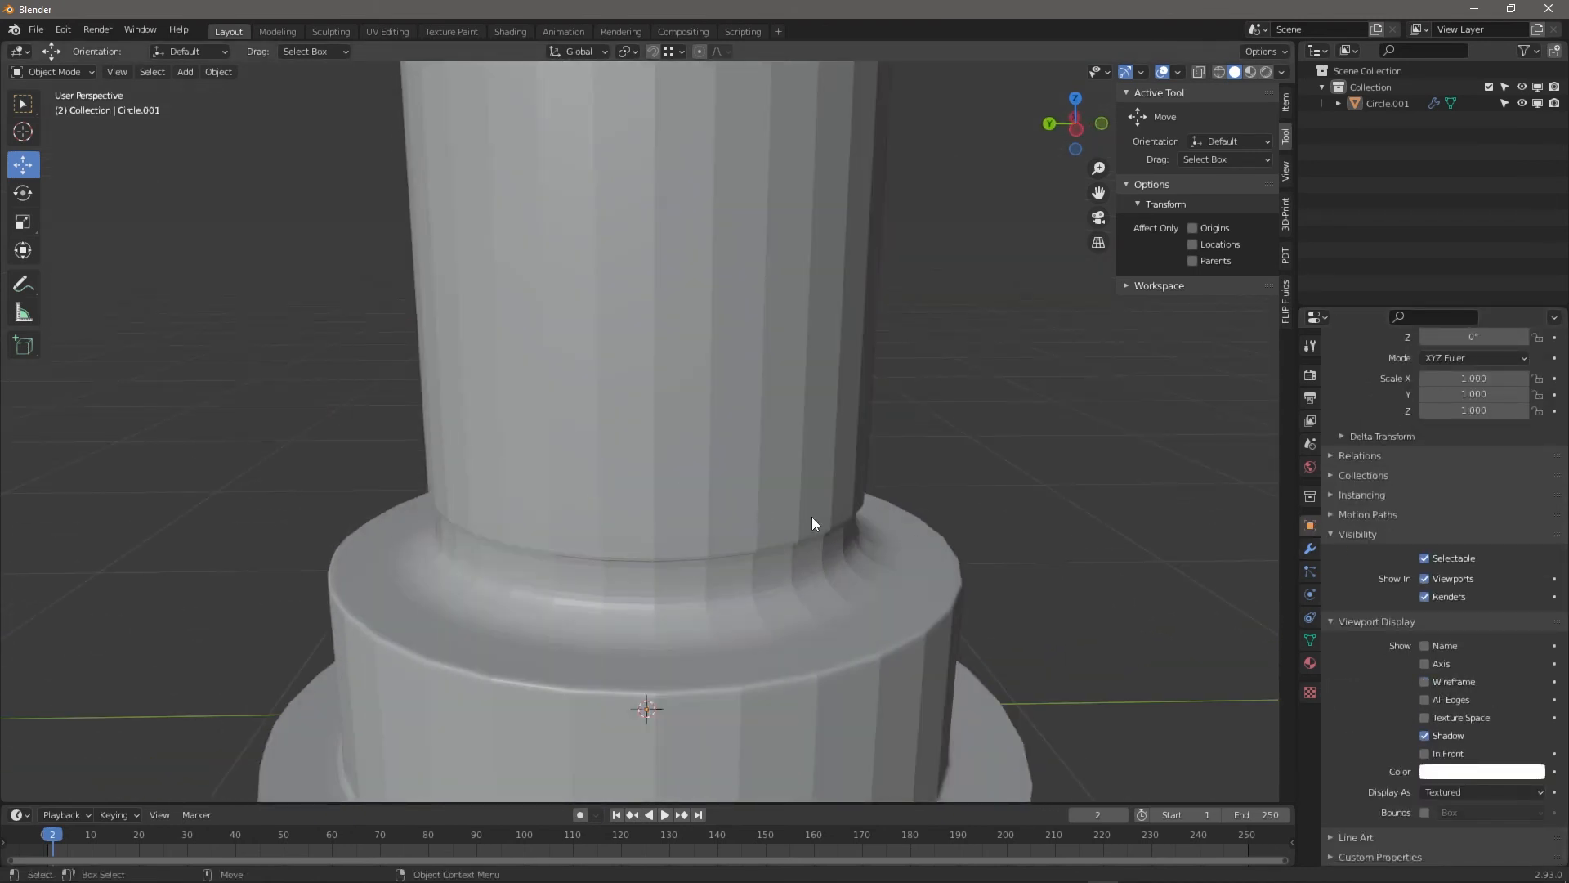
left_click(812, 573)
right_click(626, 478)
left_click(626, 480)
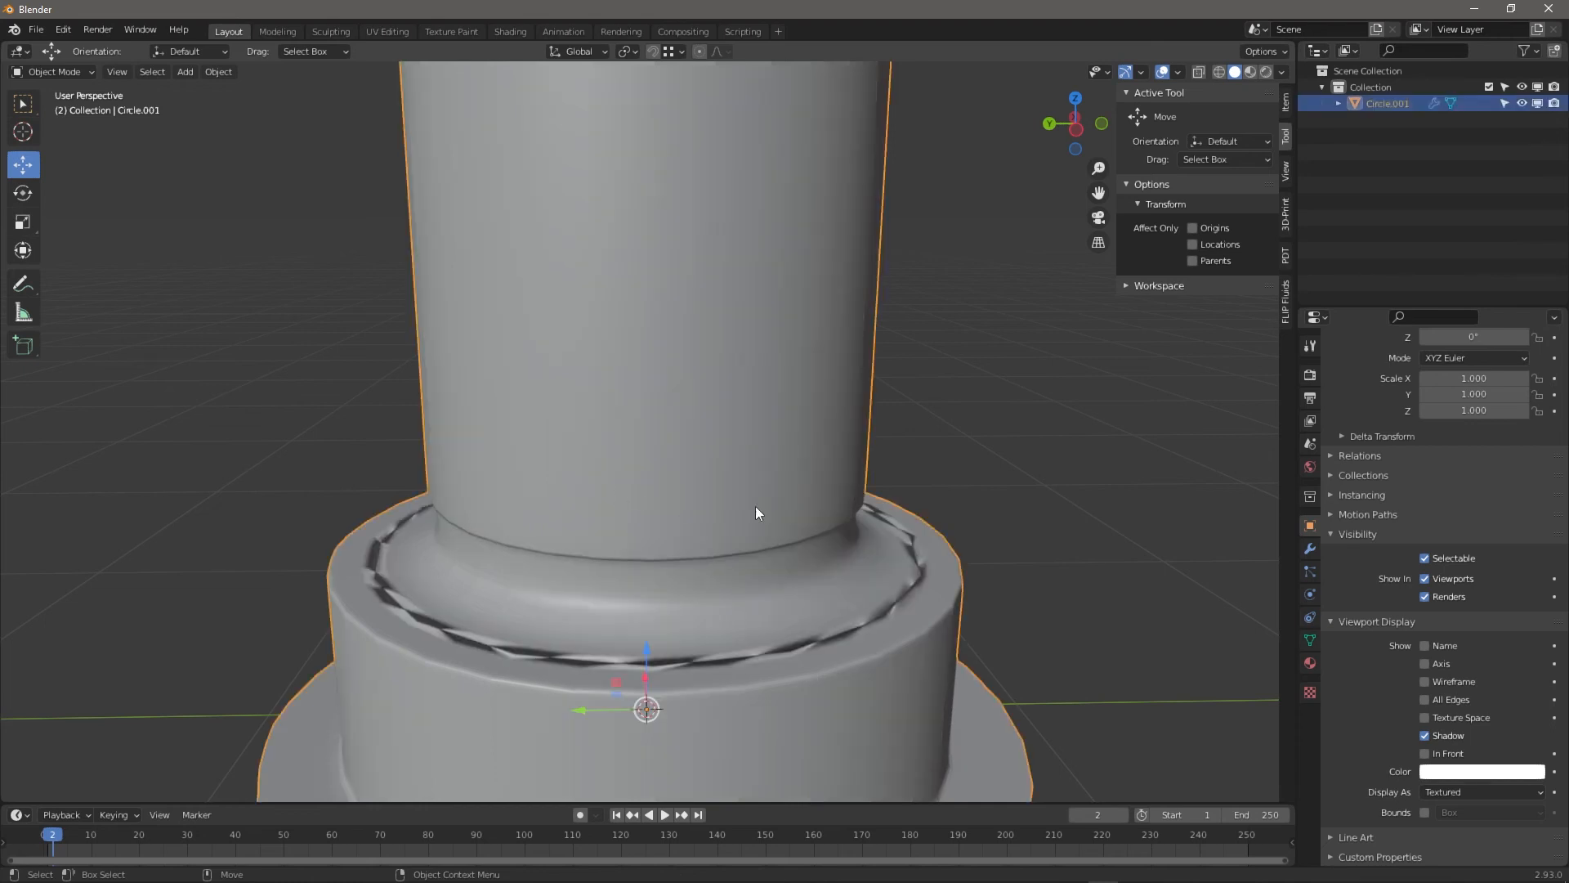
middle_click_drag(755, 507, 881, 513)
scroll(810, 458, "up", 3)
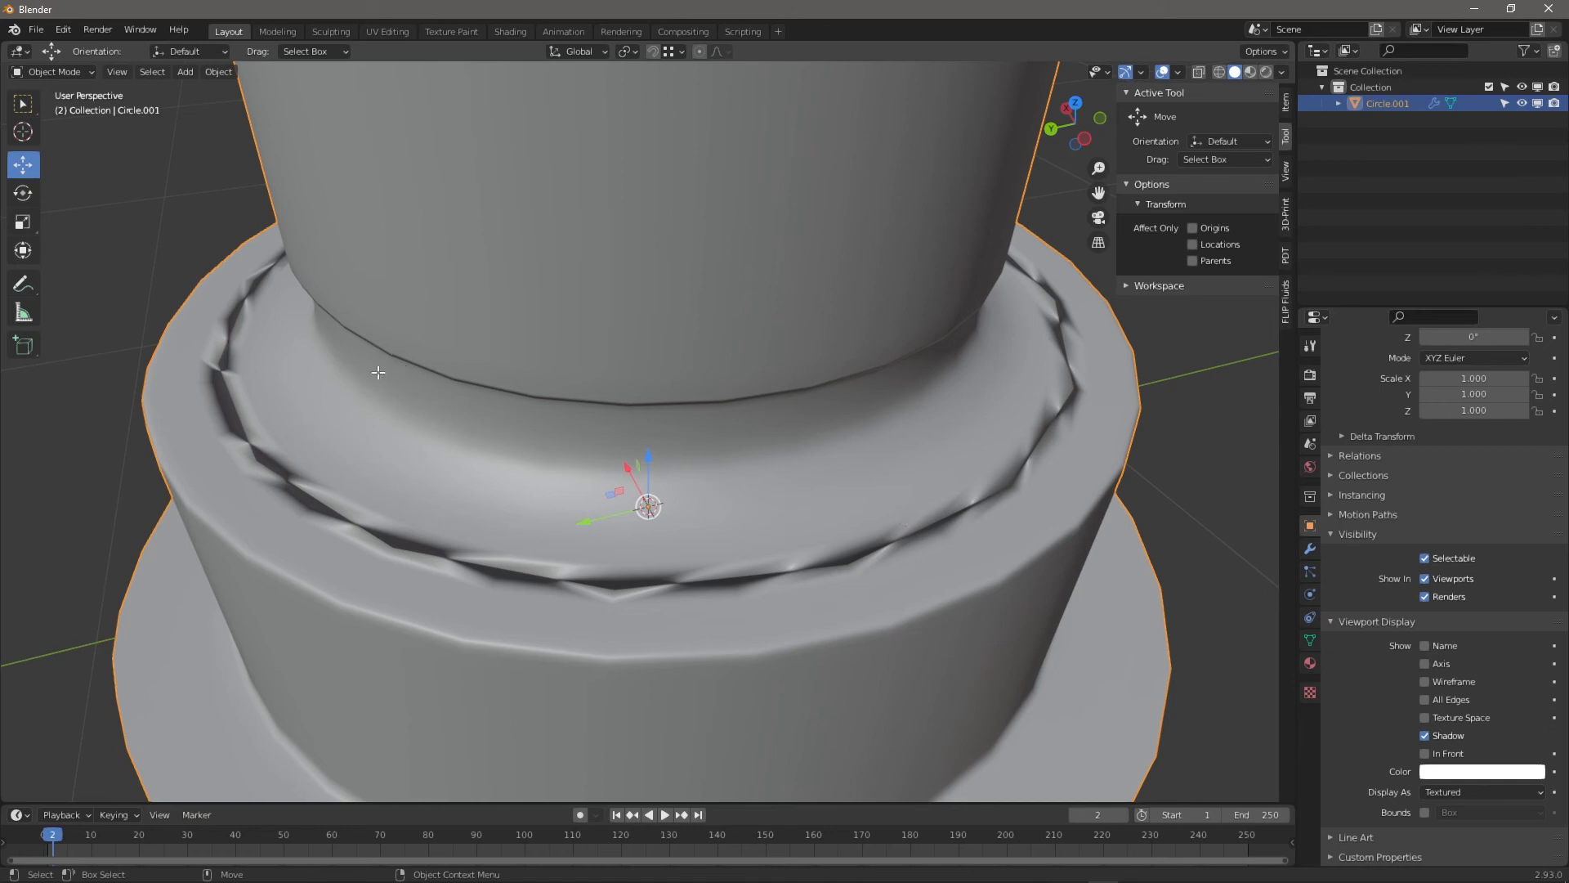
Enter Edit Mode, select a face on the dark ring around the base and hide the Subdivision modifier in the viewport
key("Tab")
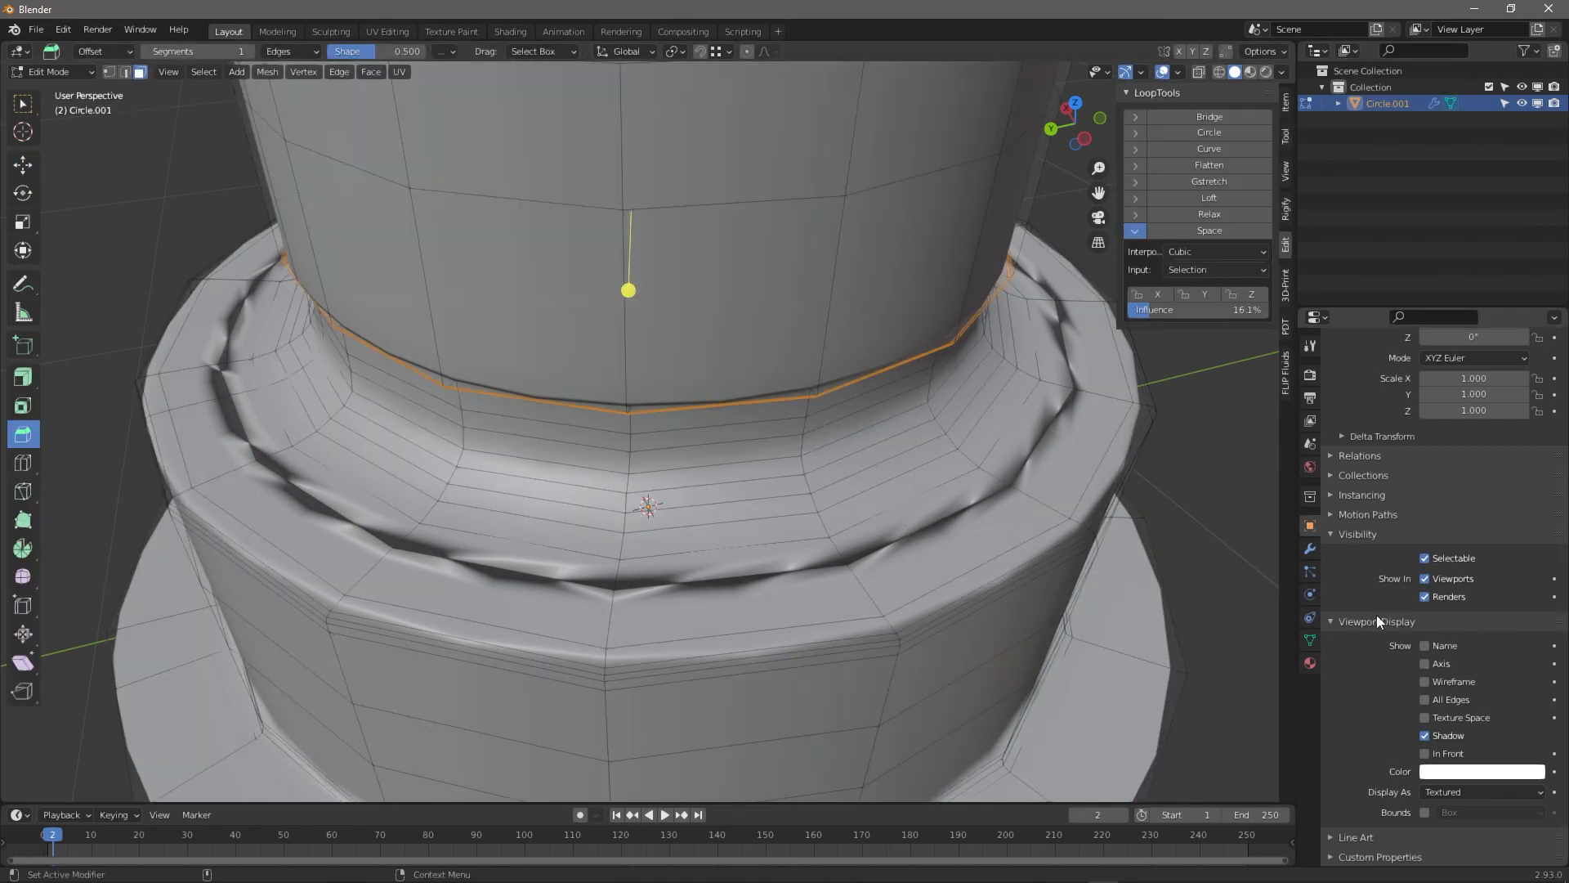
left_click(653, 567)
middle_click_drag(760, 576, 719, 556)
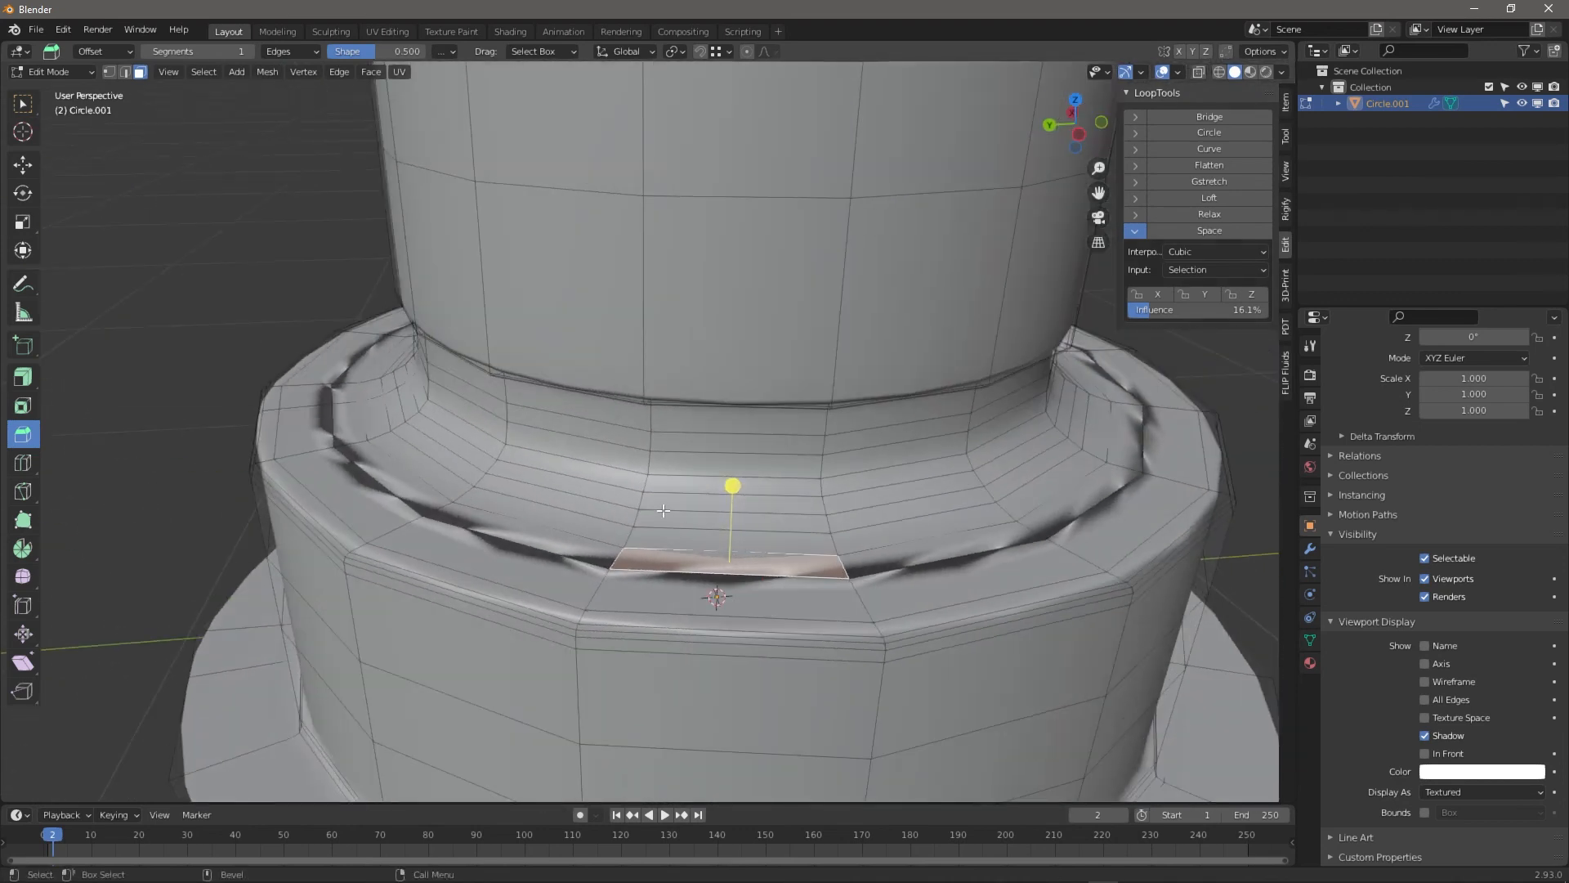
left_click(1309, 548)
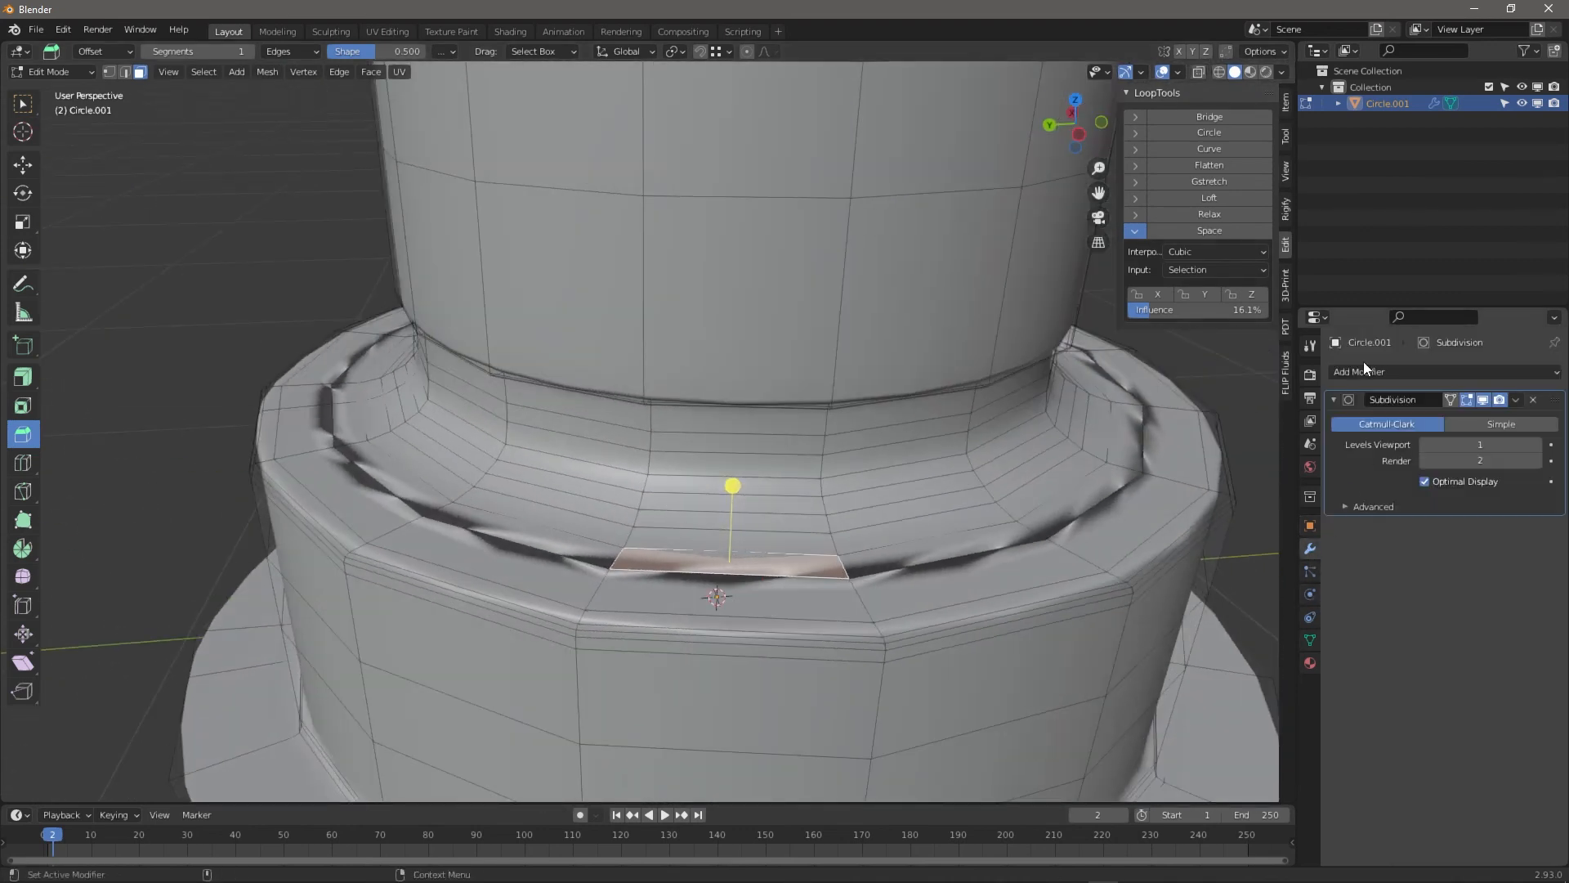
left_click(1483, 400)
Inspect the base's dark ring without subdivision in Object Mode and select one of its faces in Edit Mode
middle_click_drag(700, 537, 855, 575)
key("Tab")
scroll(792, 588, "down", 5)
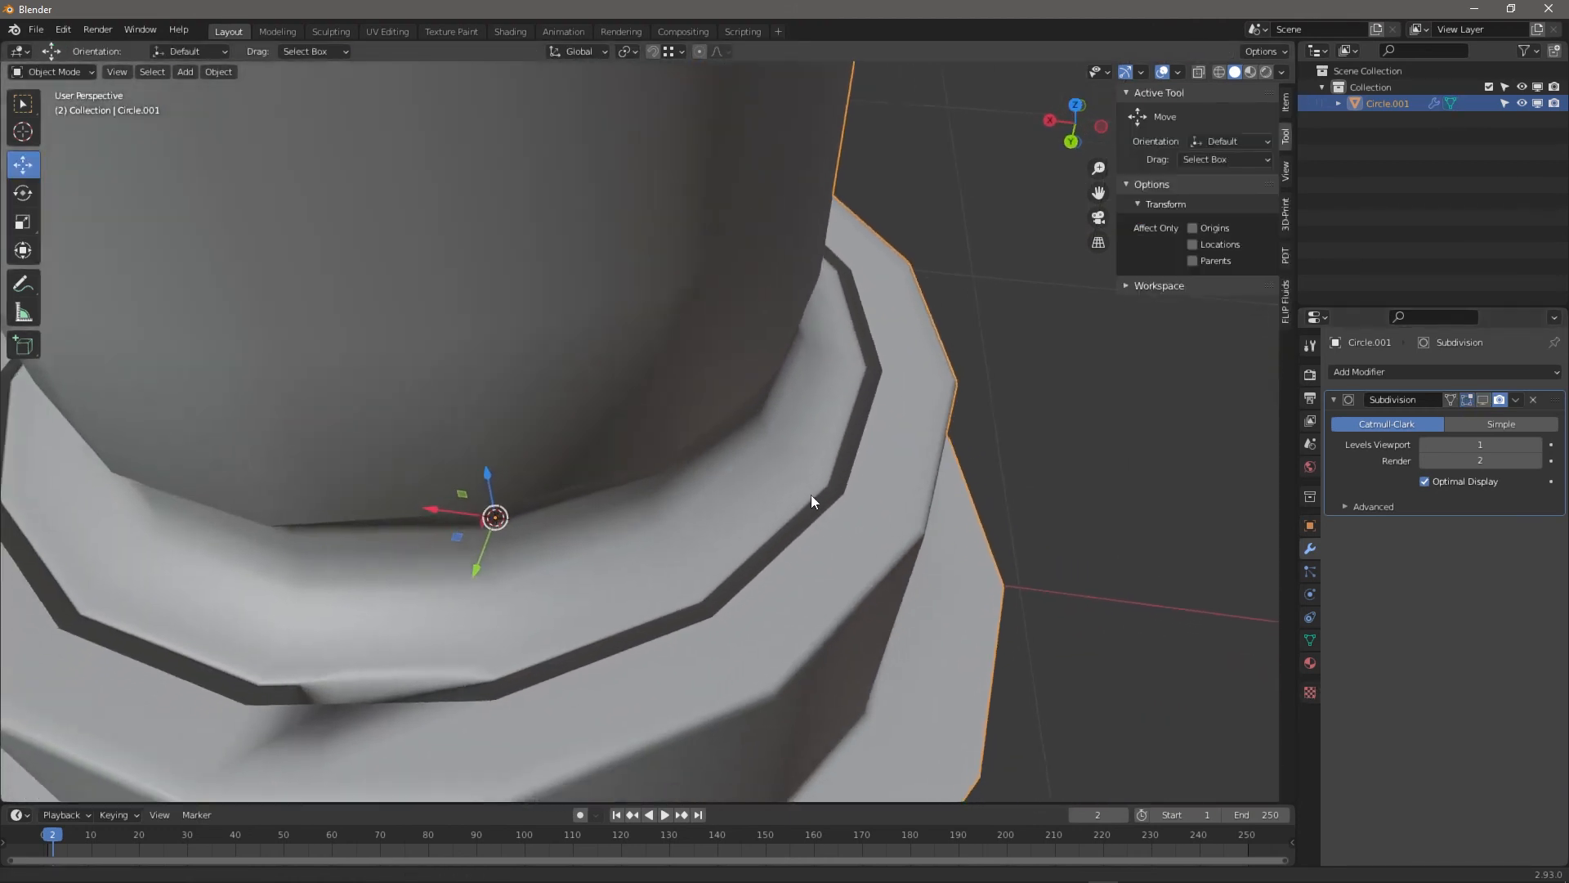
key("Tab")
left_click(744, 553)
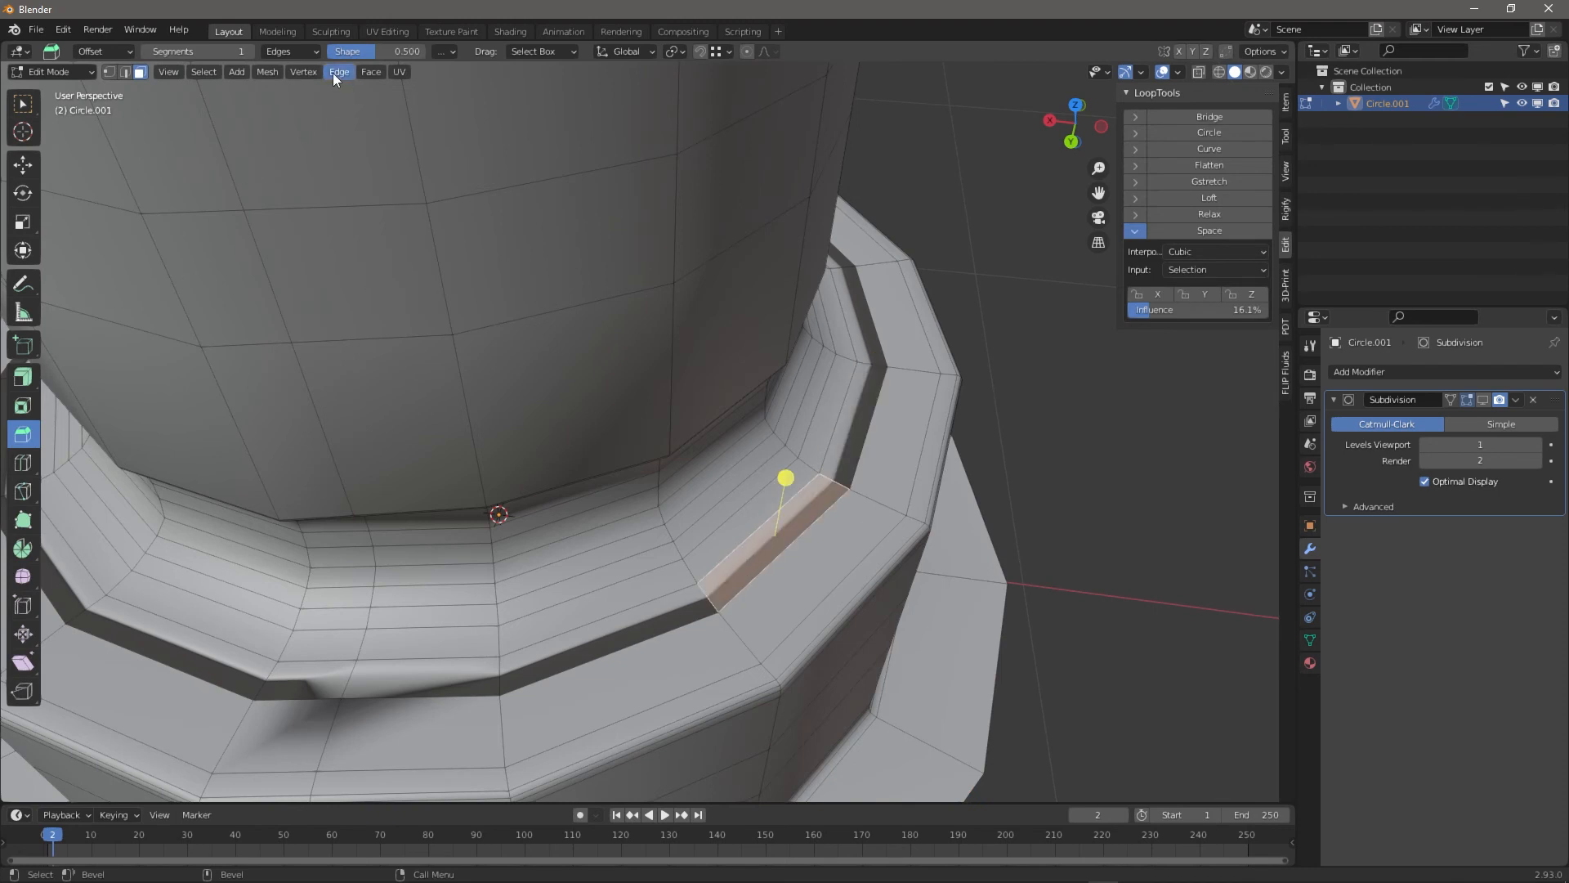
left_click(1286, 102)
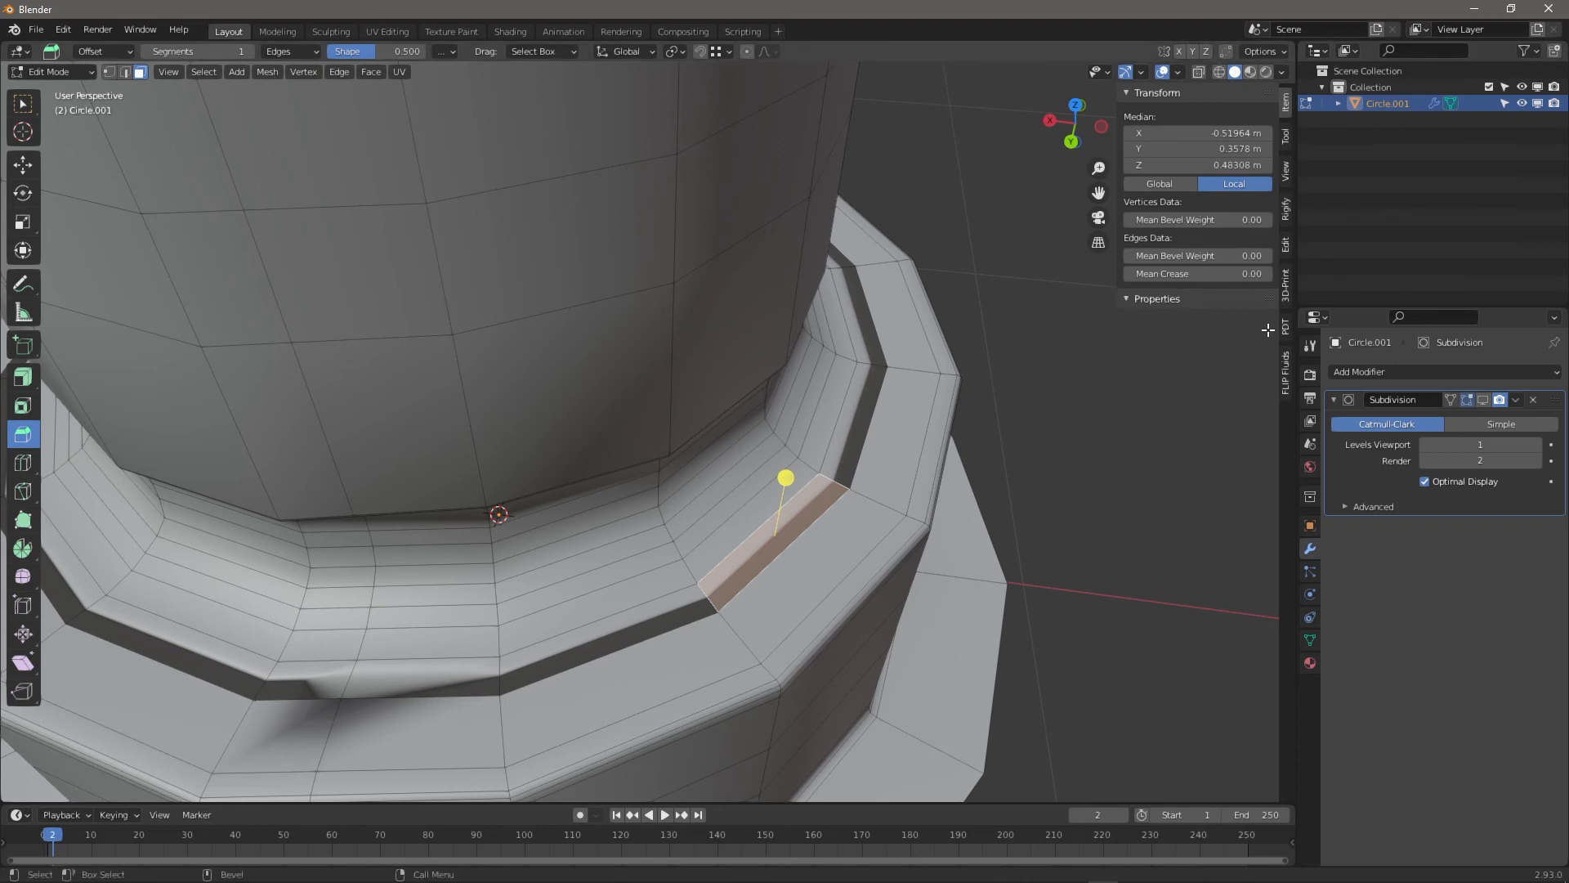
left_click(1286, 170)
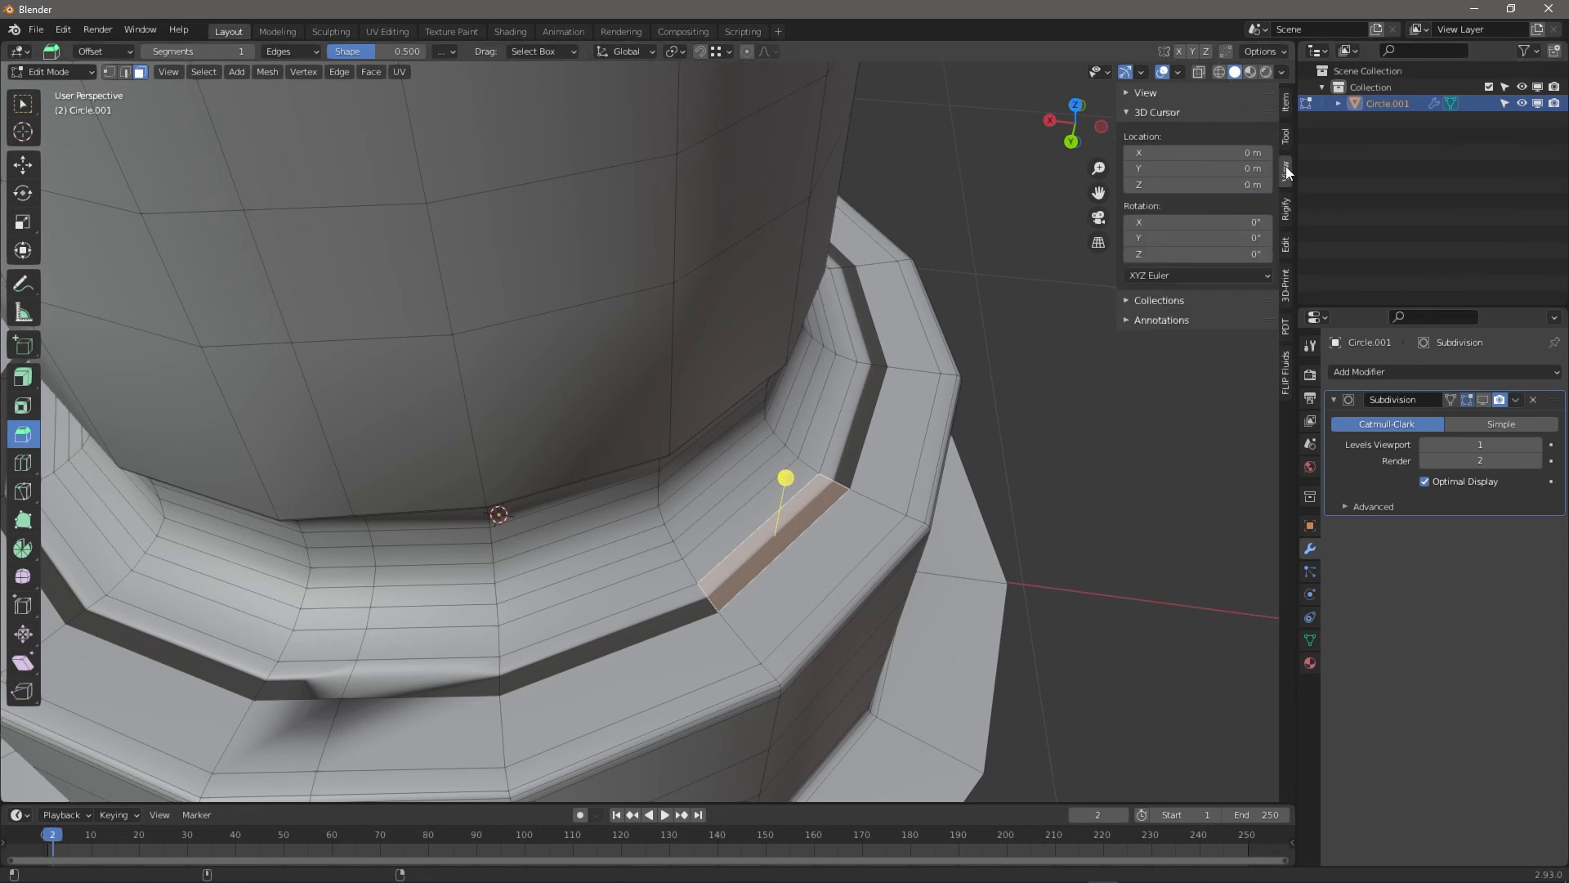
left_click(1122, 301)
left_click(1126, 378)
left_click(1126, 375)
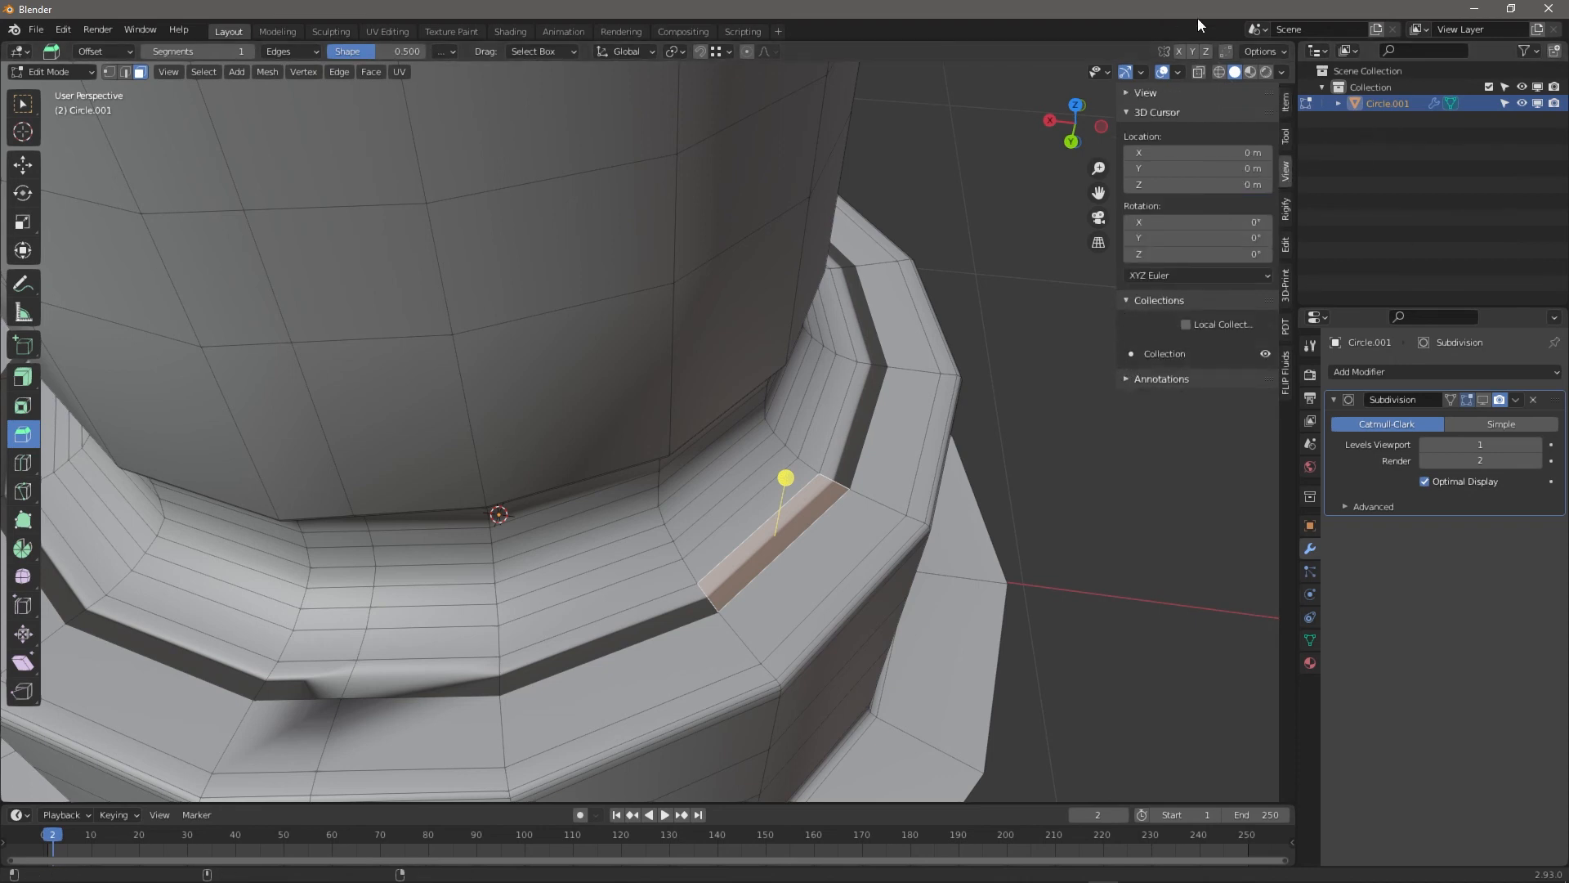
left_click(1199, 72)
left_click(1199, 72)
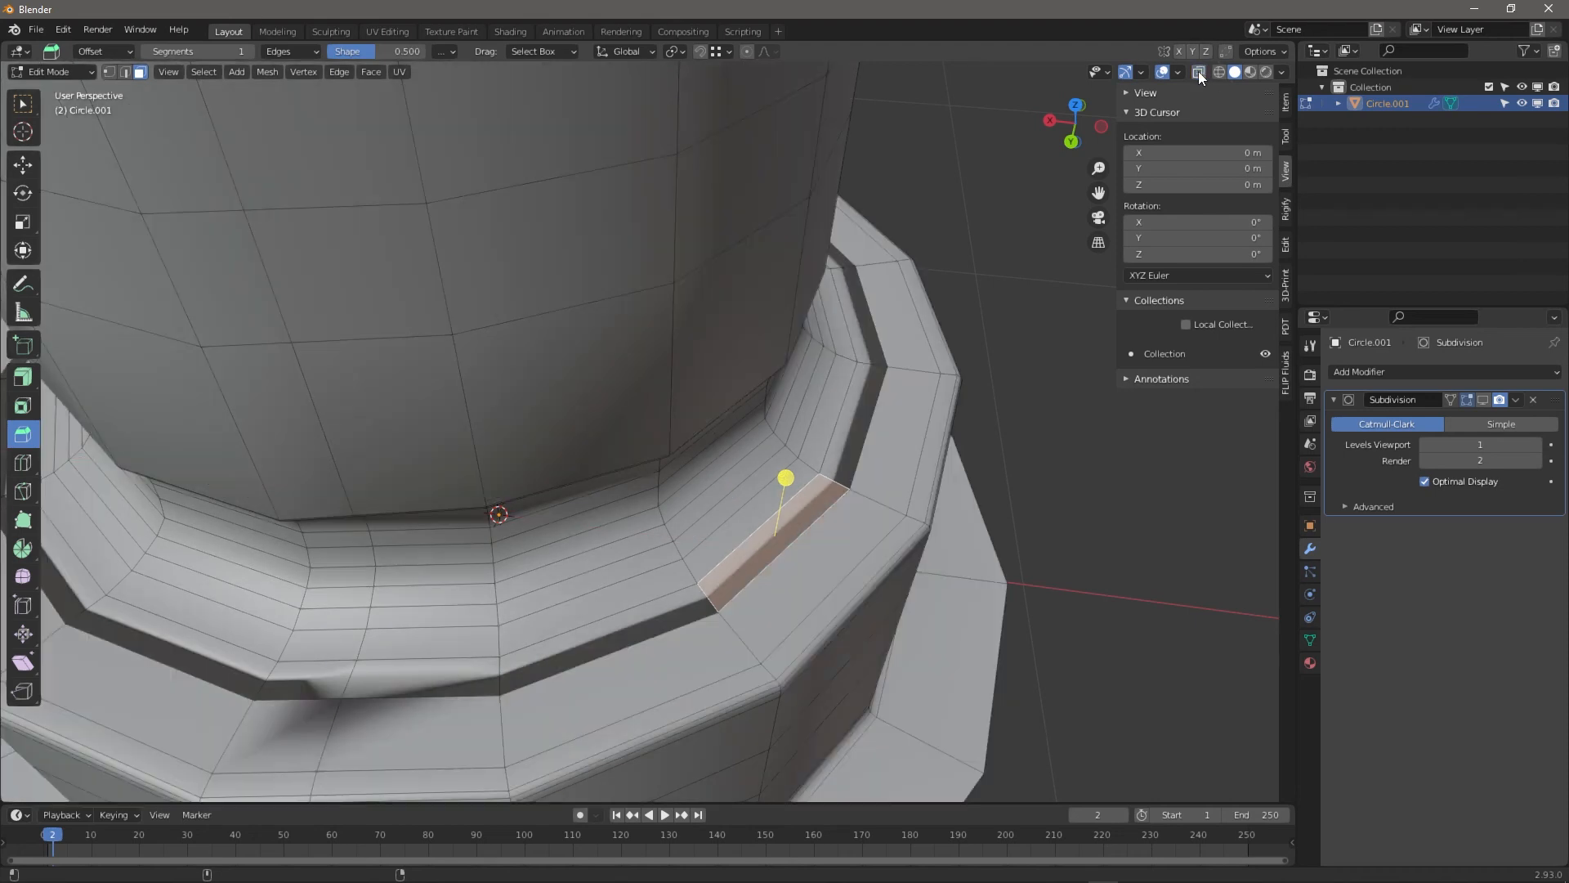
Turn on the face normals display in the viewport overlays and inspect the normals' directions around the base's dark ring
left_click(1176, 72)
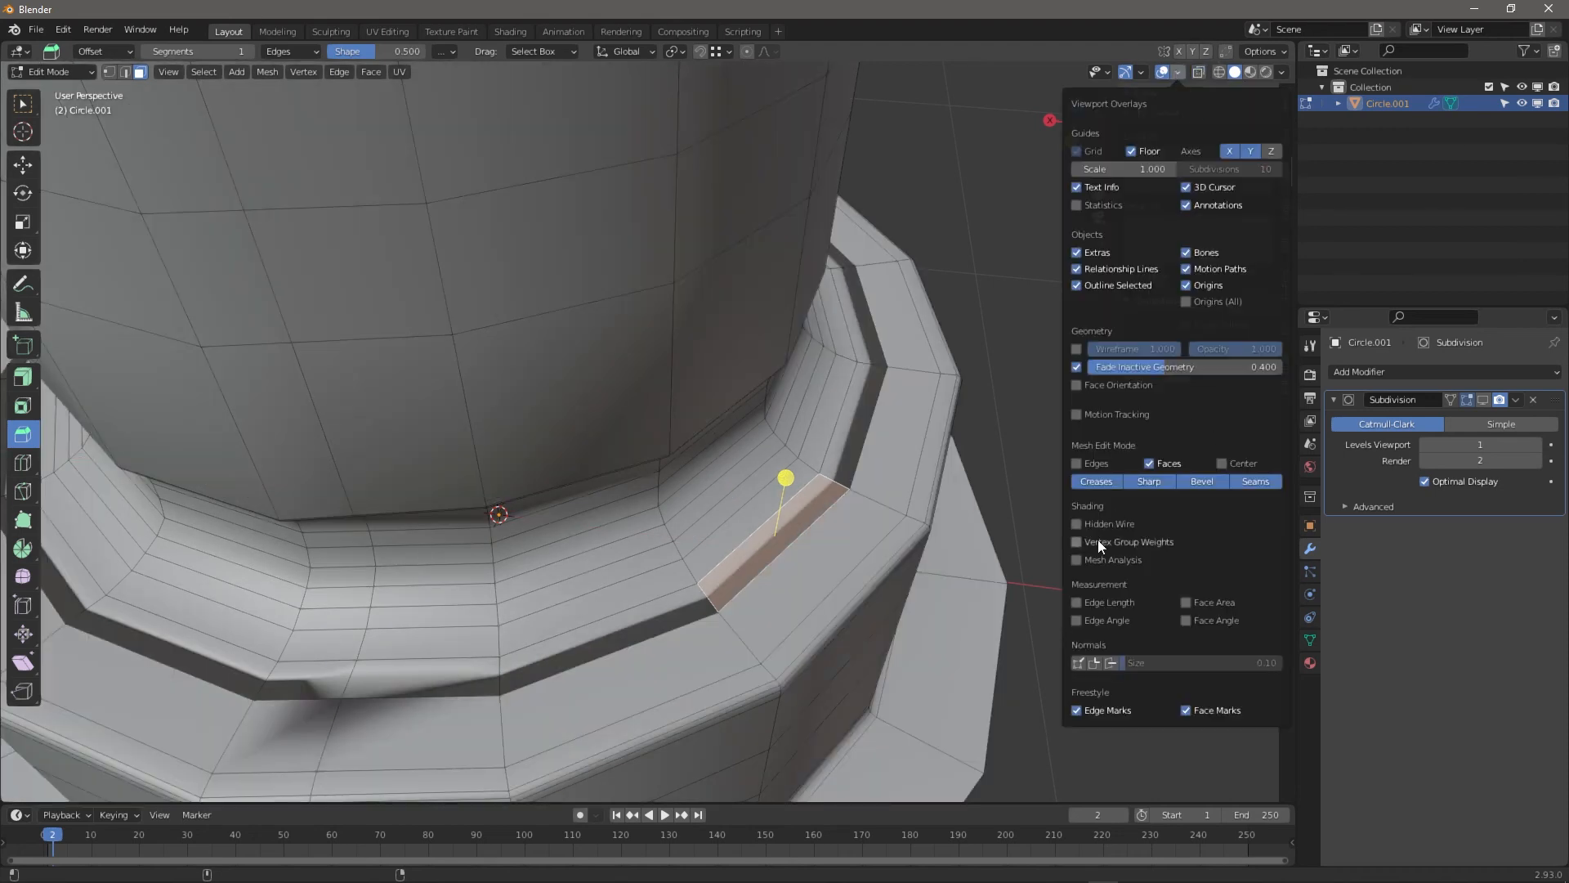
left_click(1111, 664)
left_click_drag(604, 572, 684, 487, "alt")
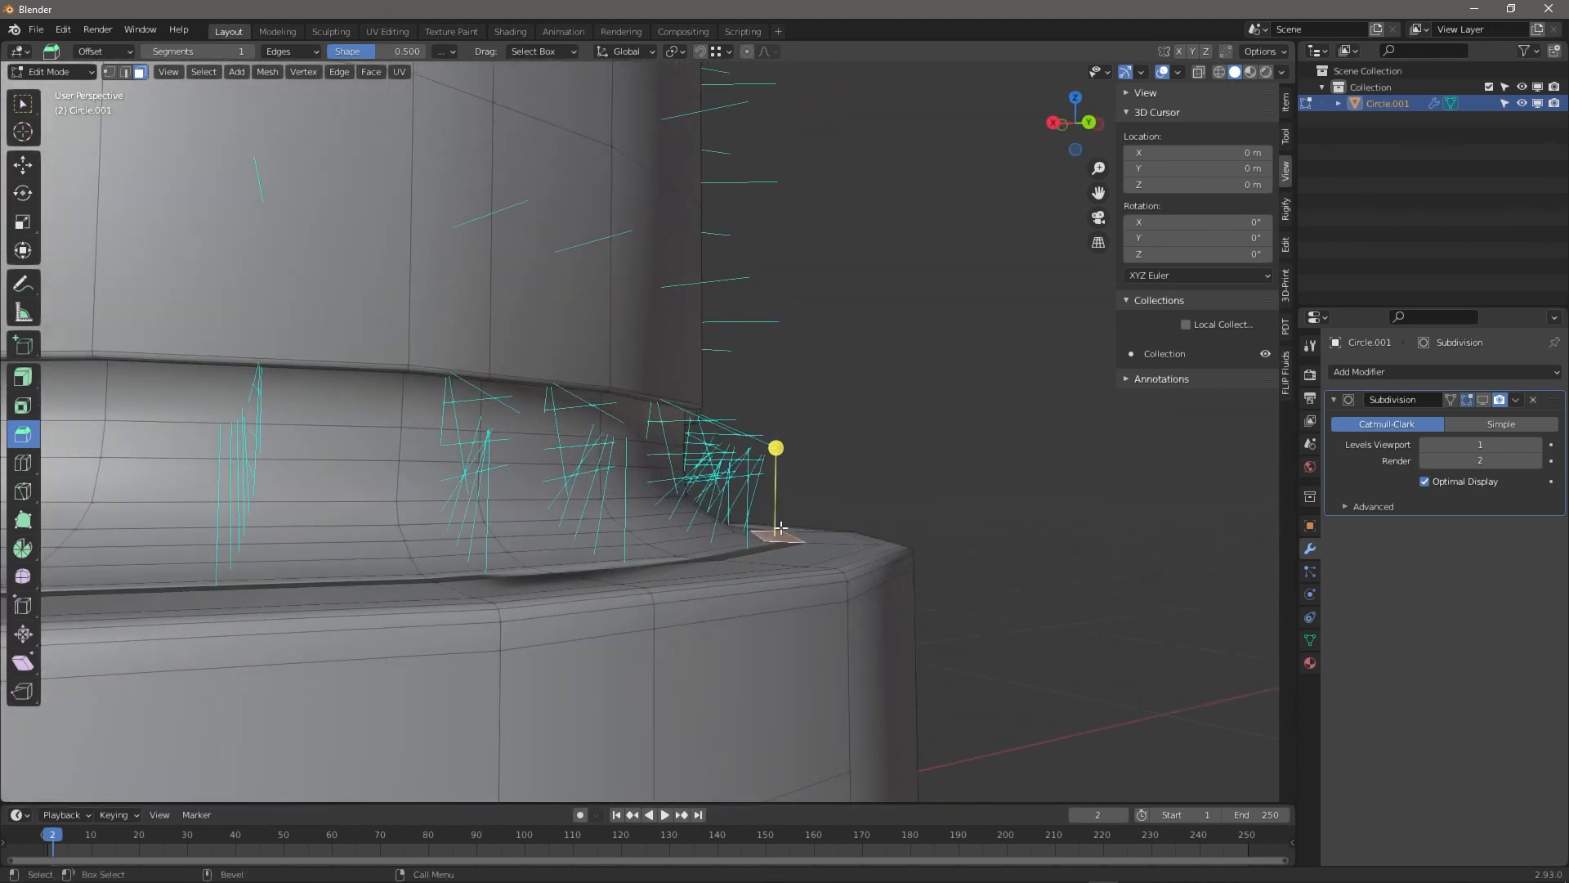
key("w")
left_click_drag(834, 509, 809, 572, "alt")
key("2")
left_click(822, 492)
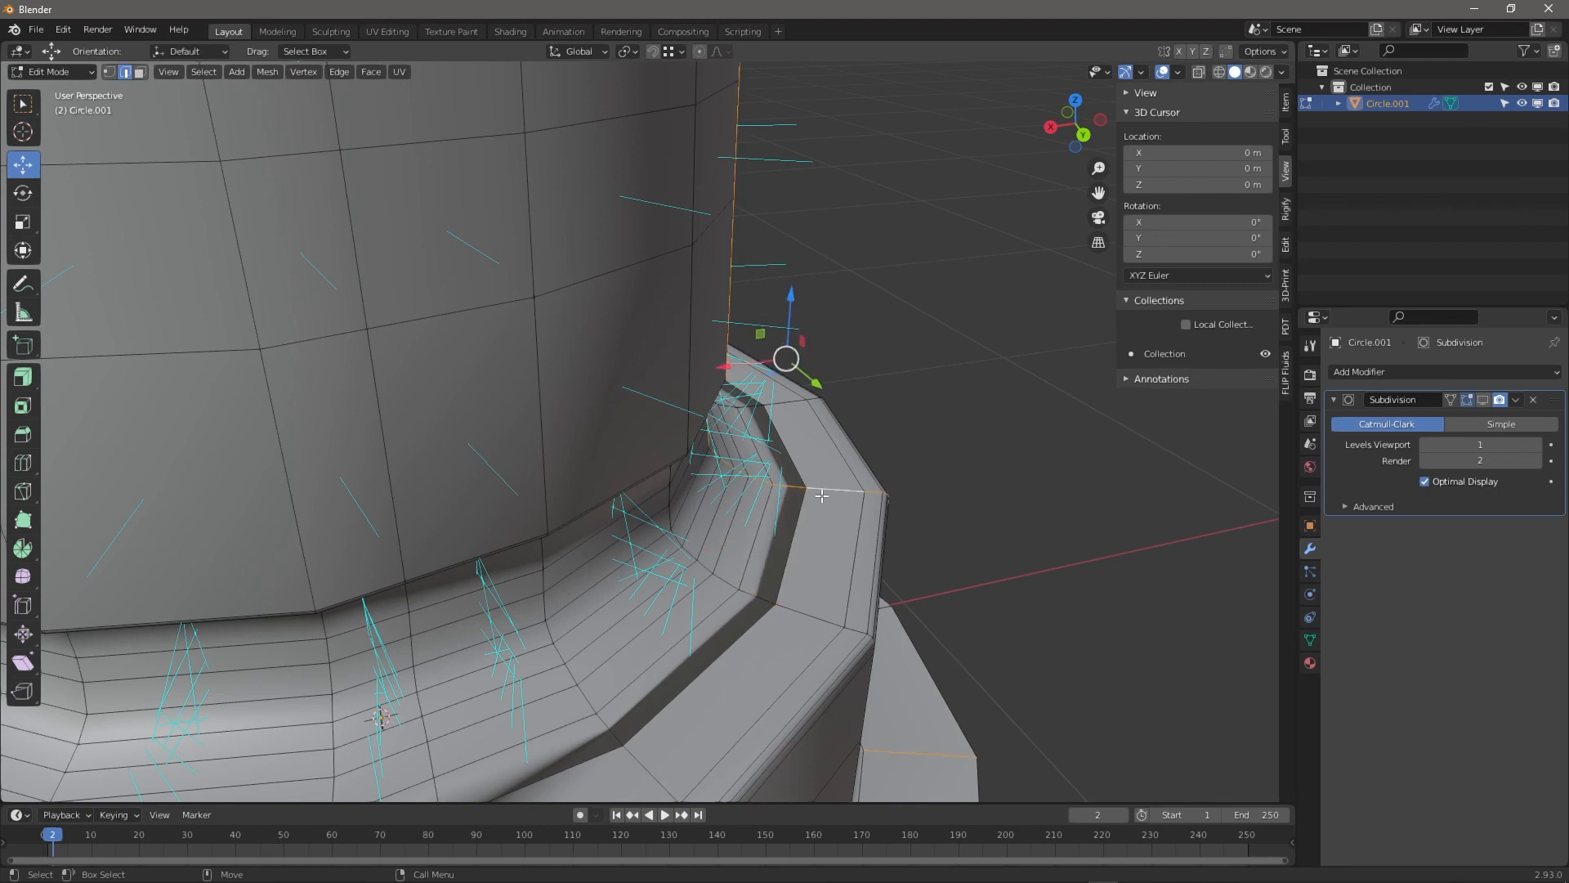
left_click_drag(821, 492, 841, 505, "alt")
Try recalculating the normals of the column's entire linked mesh to the outside
key("3")
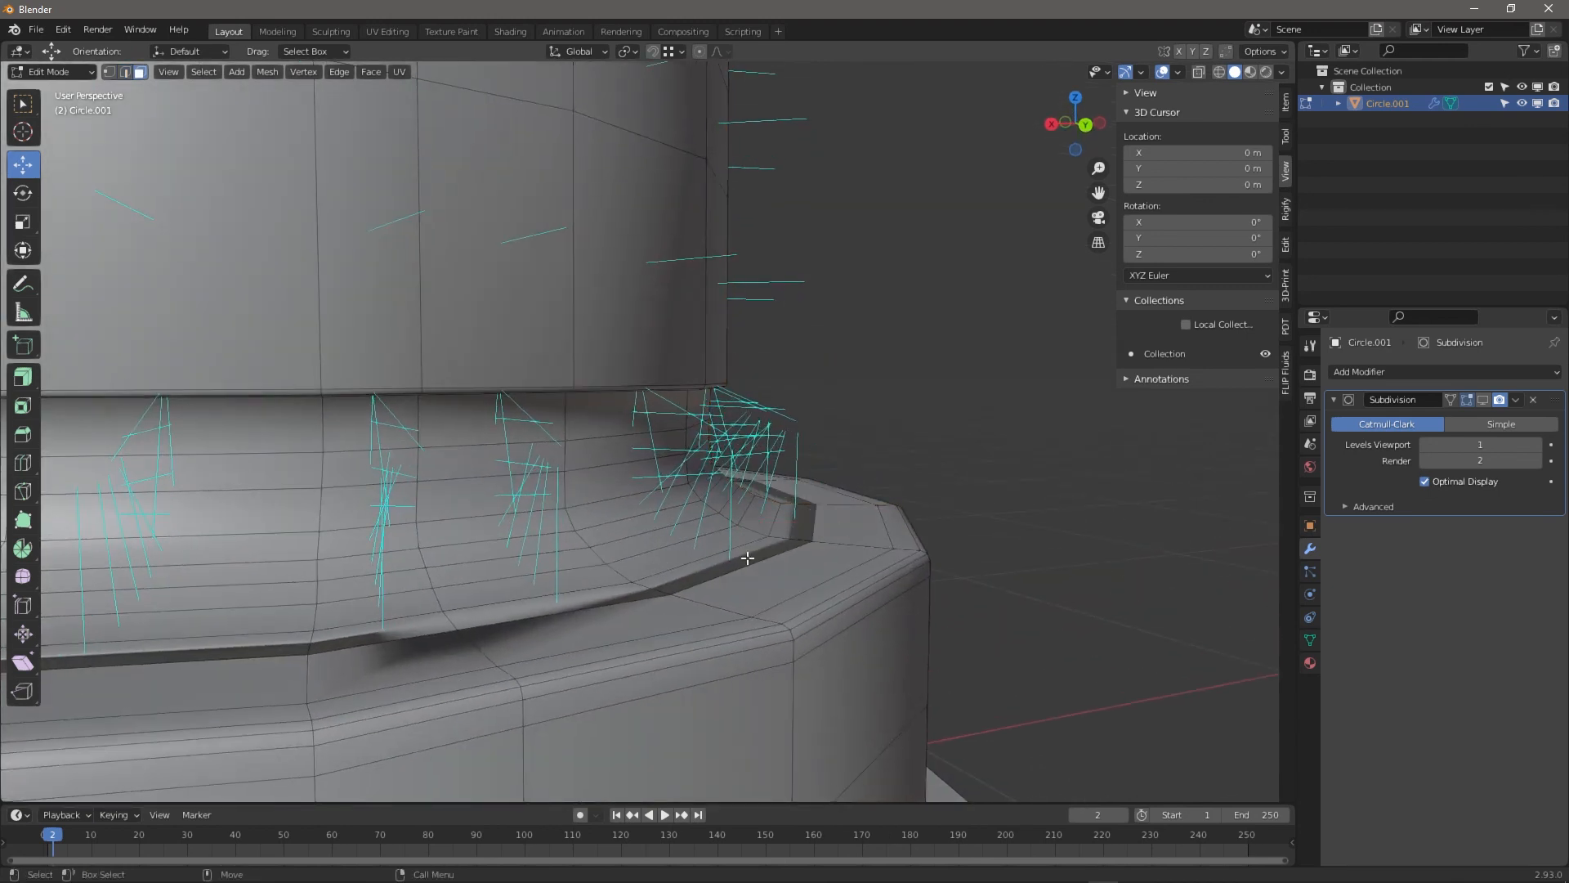
left_click(742, 570, "alt")
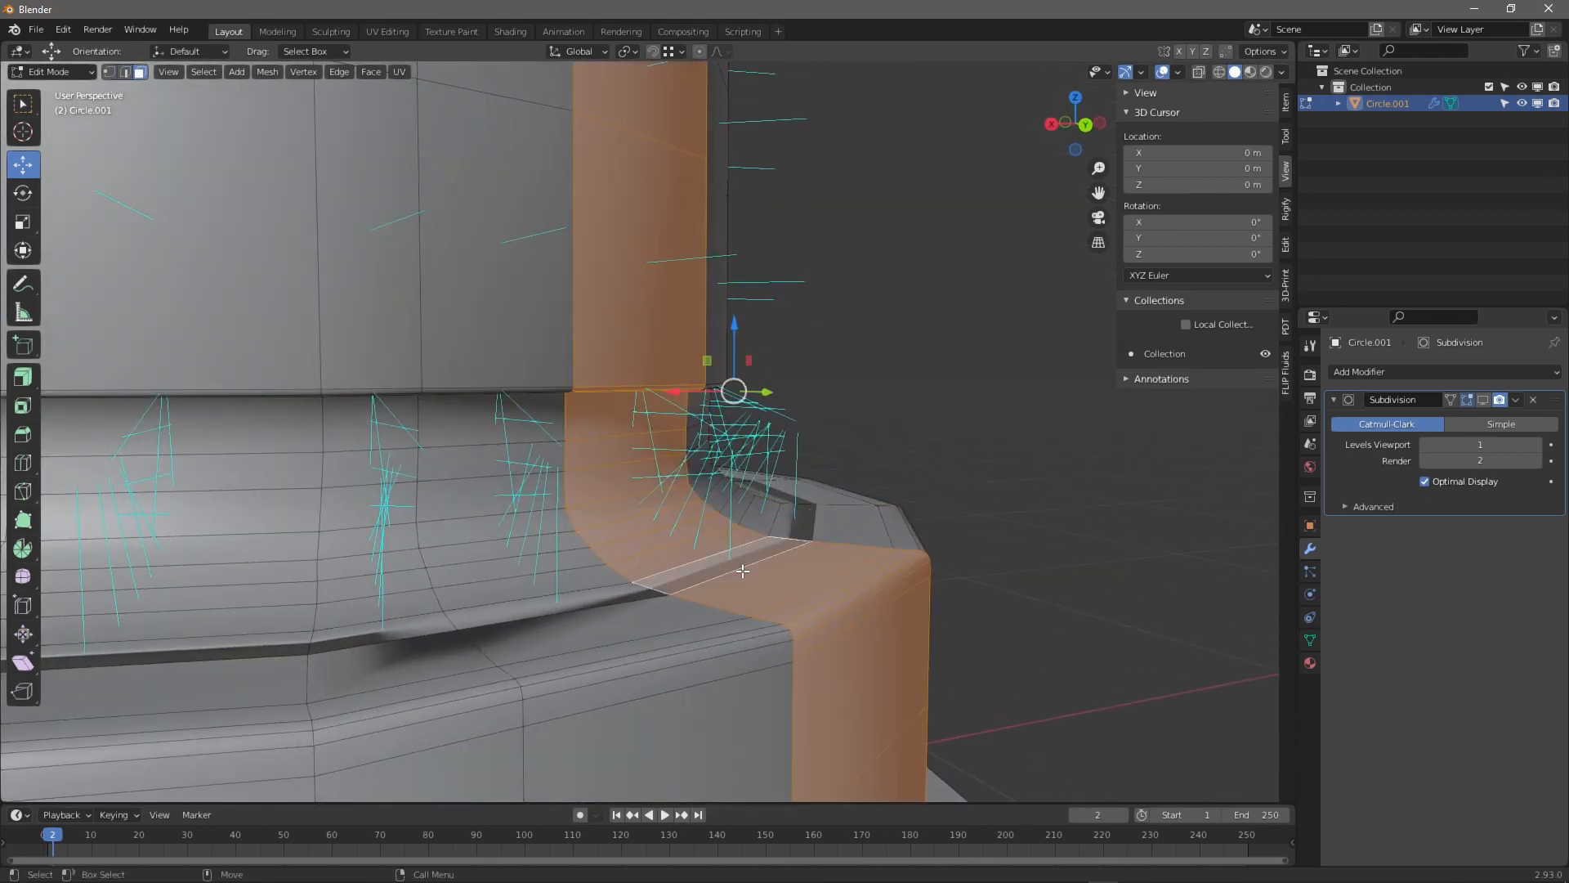
key("ctrl+l")
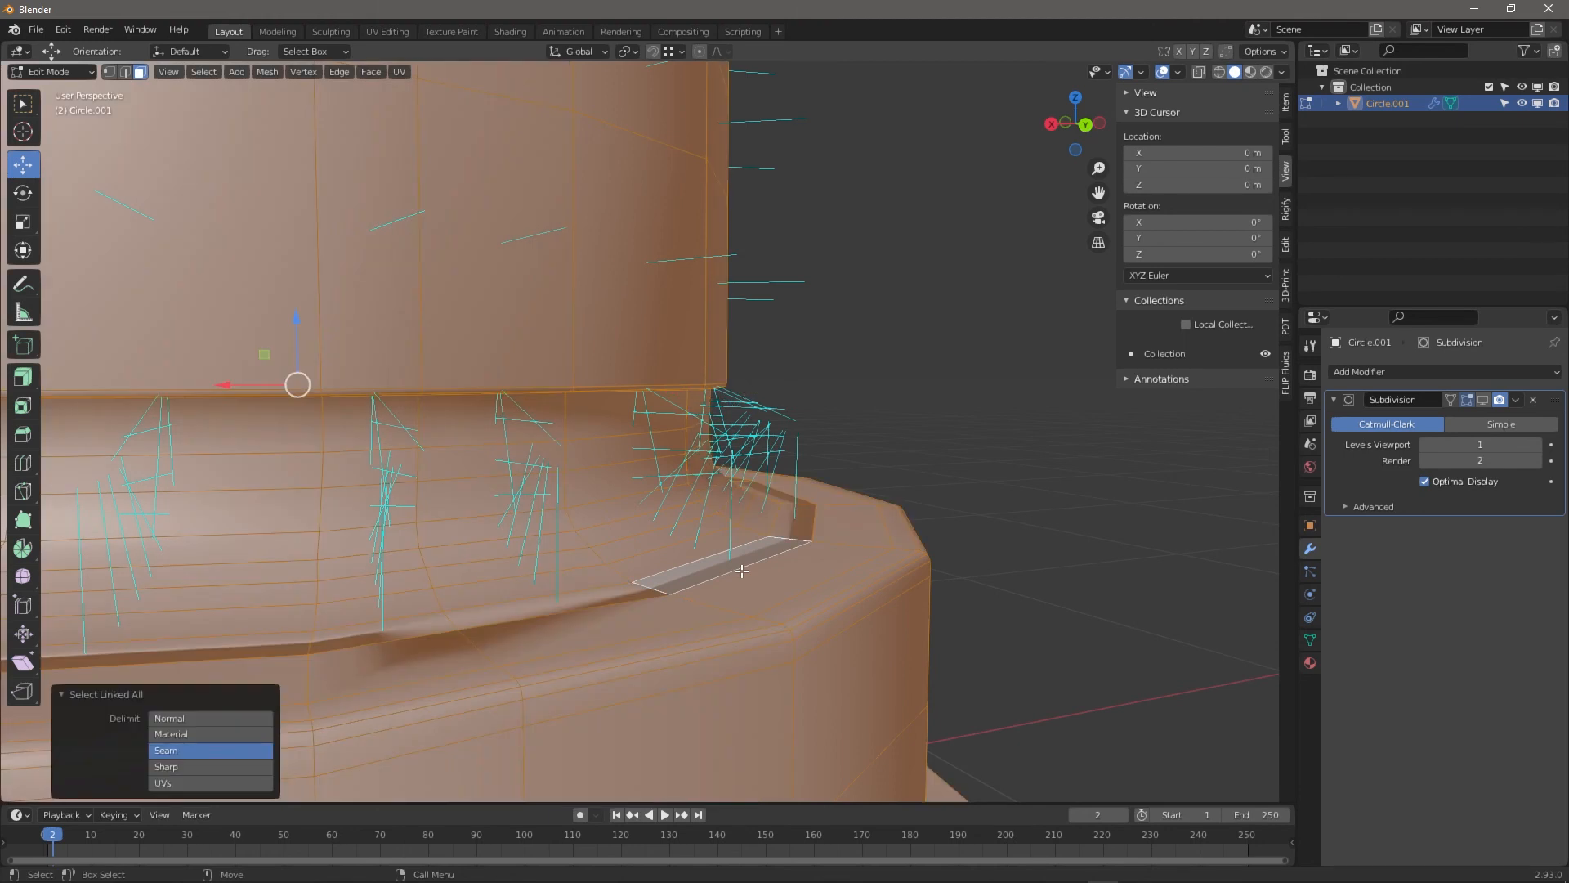
left_click(394, 72)
mouse_move(267, 72)
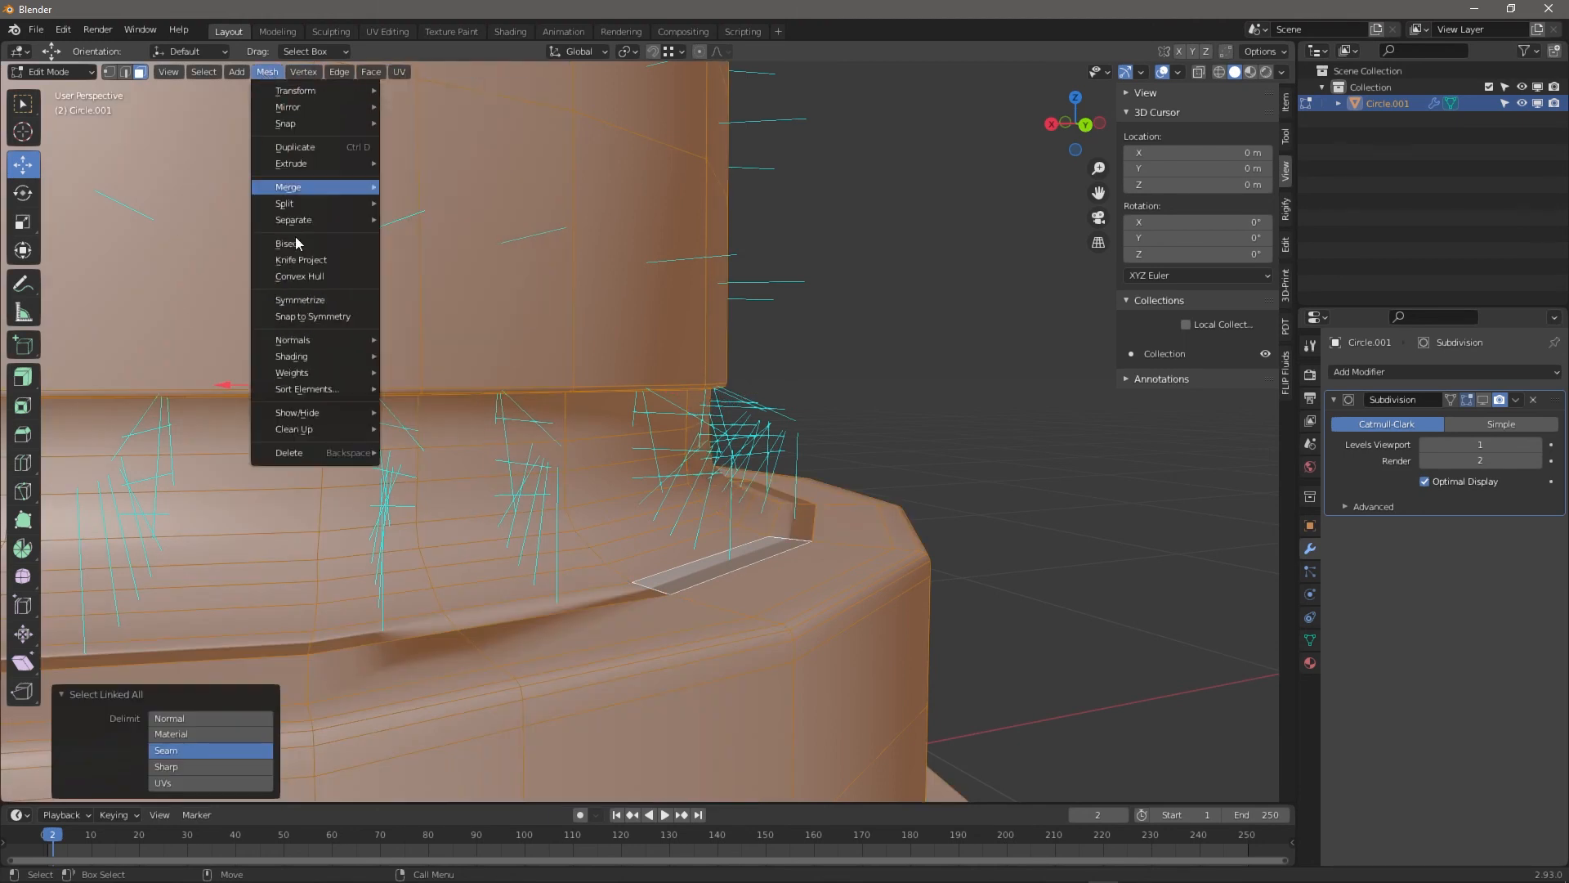
mouse_move(331, 341)
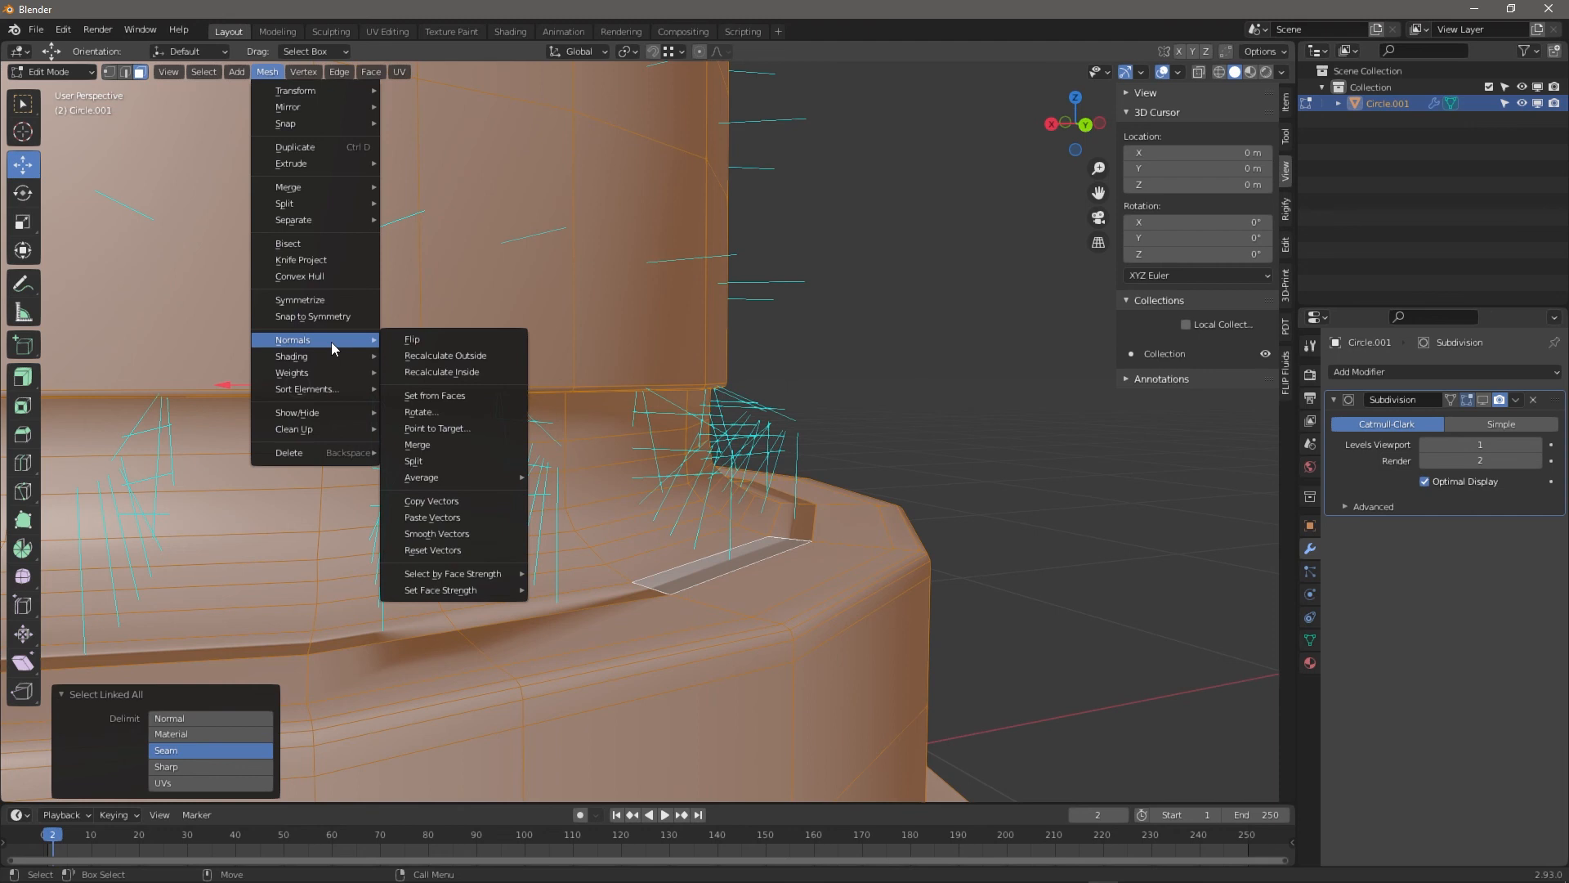
left_click(471, 356)
middle_click_drag(807, 492, 816, 533)
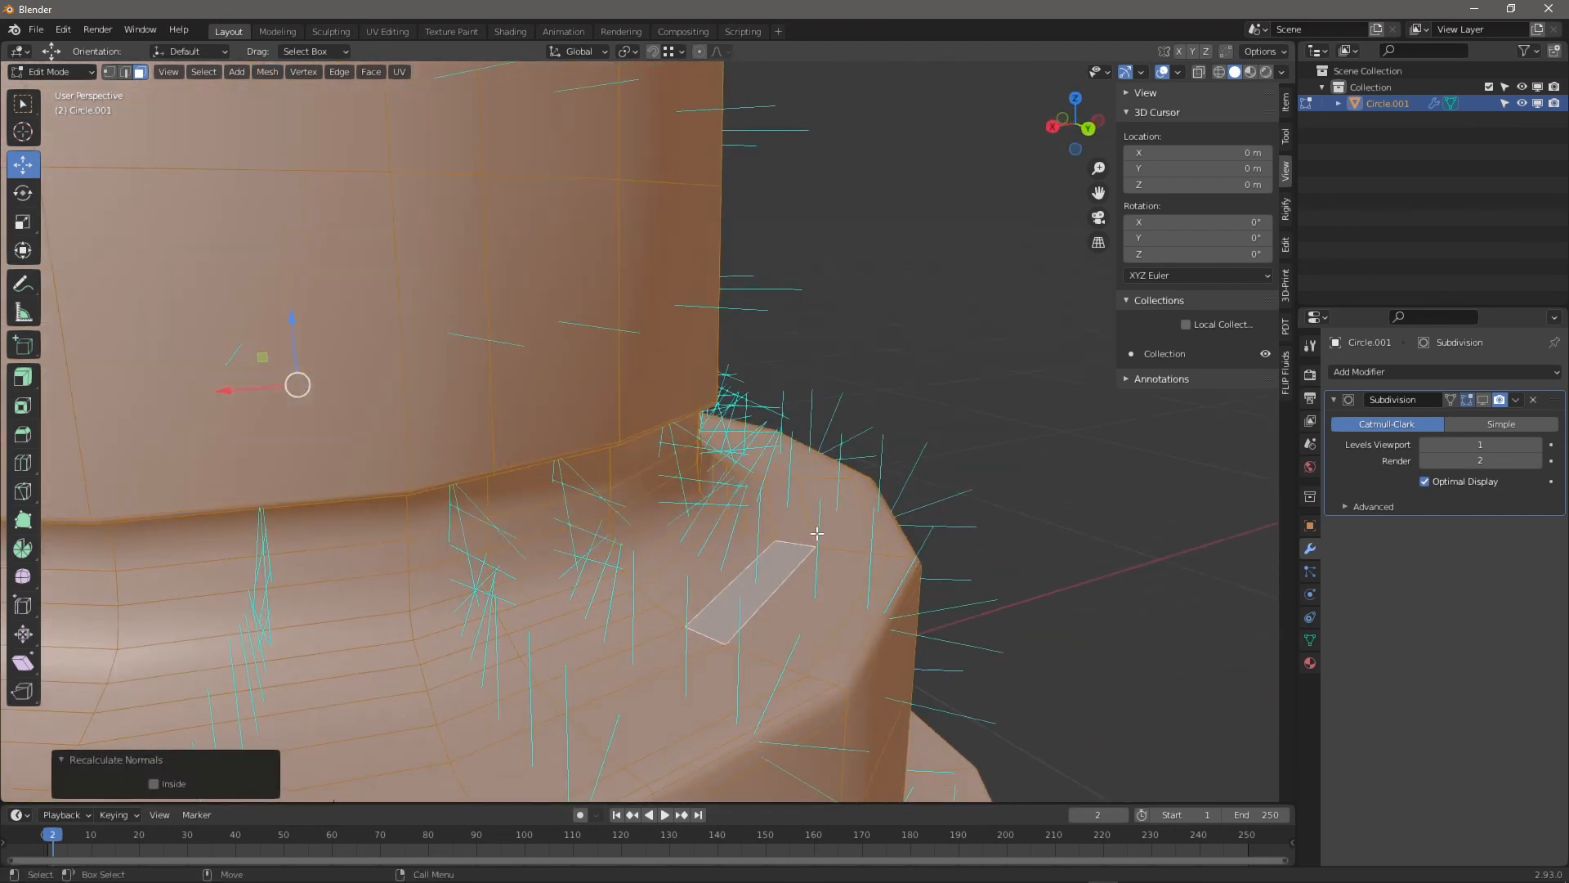
key("ctrl+z")
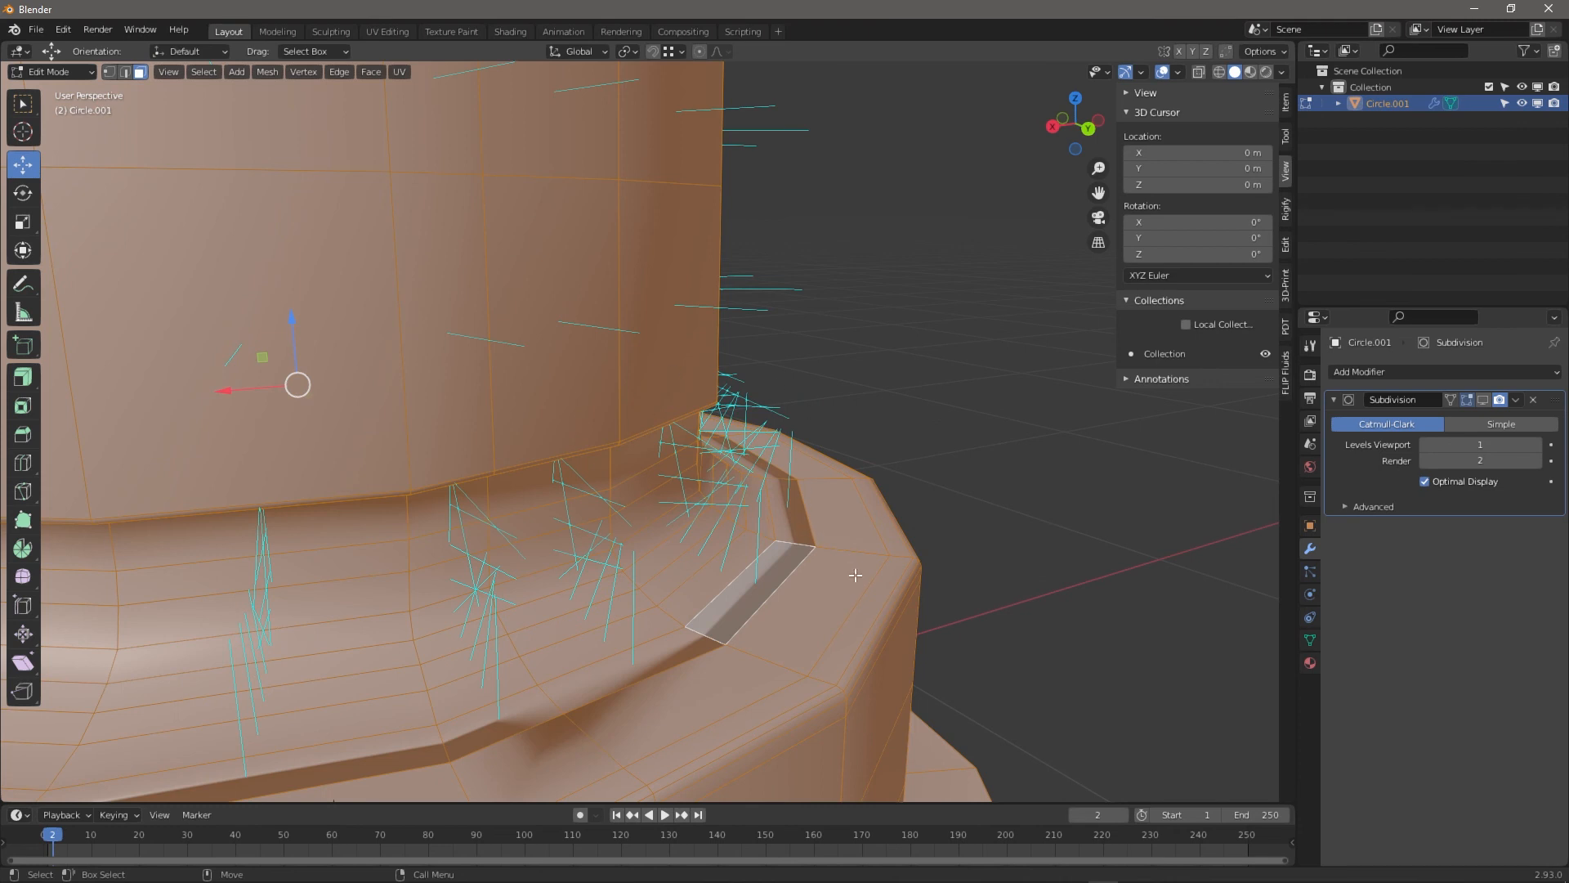
Try flipping the normals of individual faces on the base's top ring
left_click(836, 504)
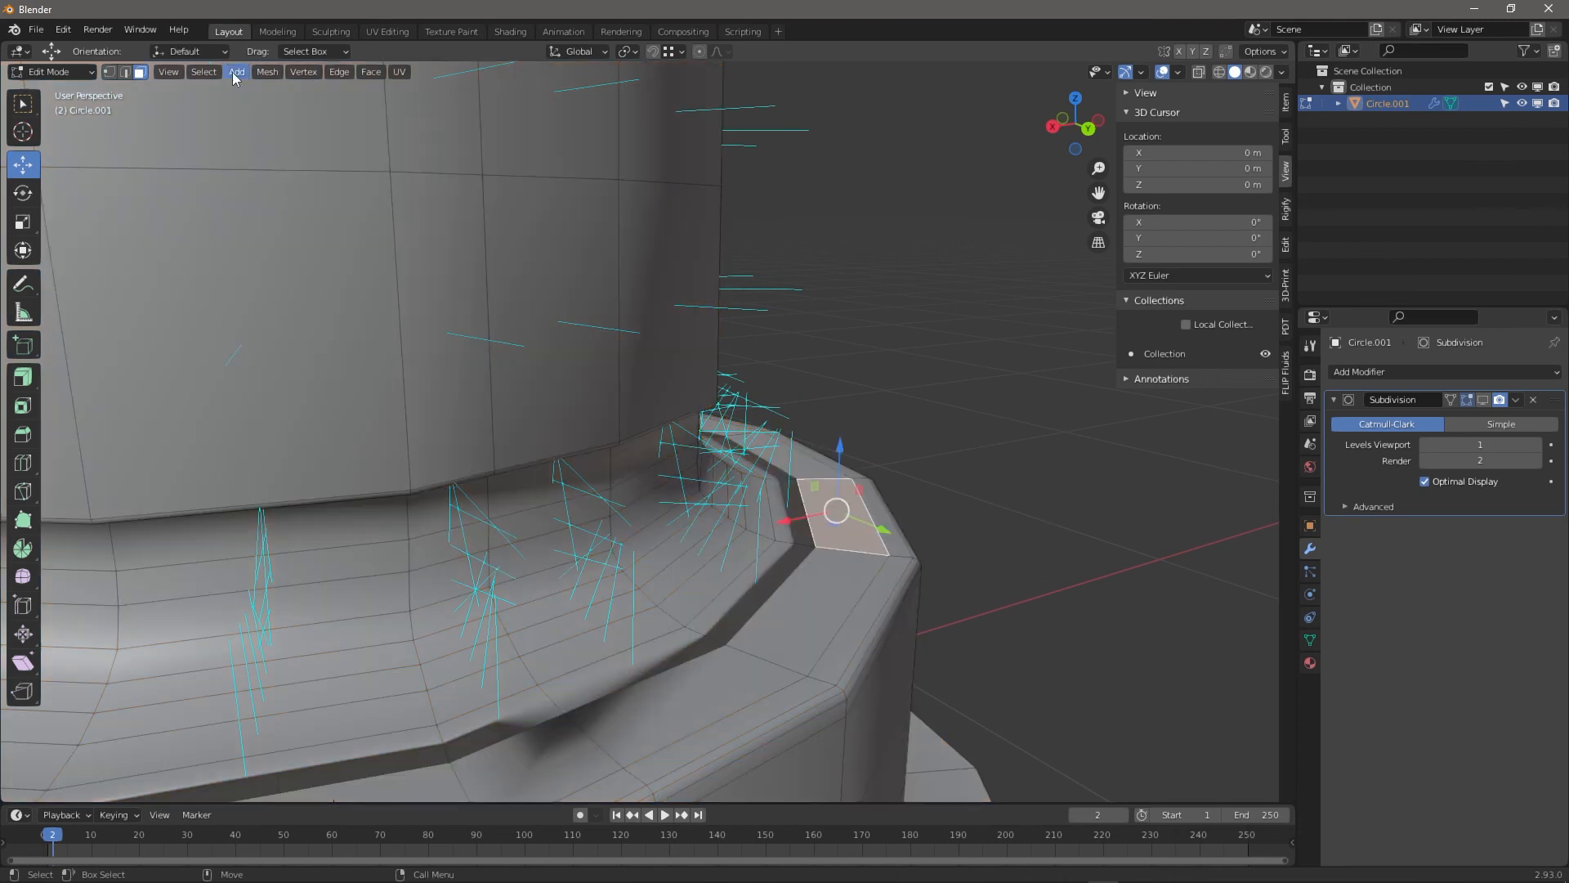
left_click(272, 72)
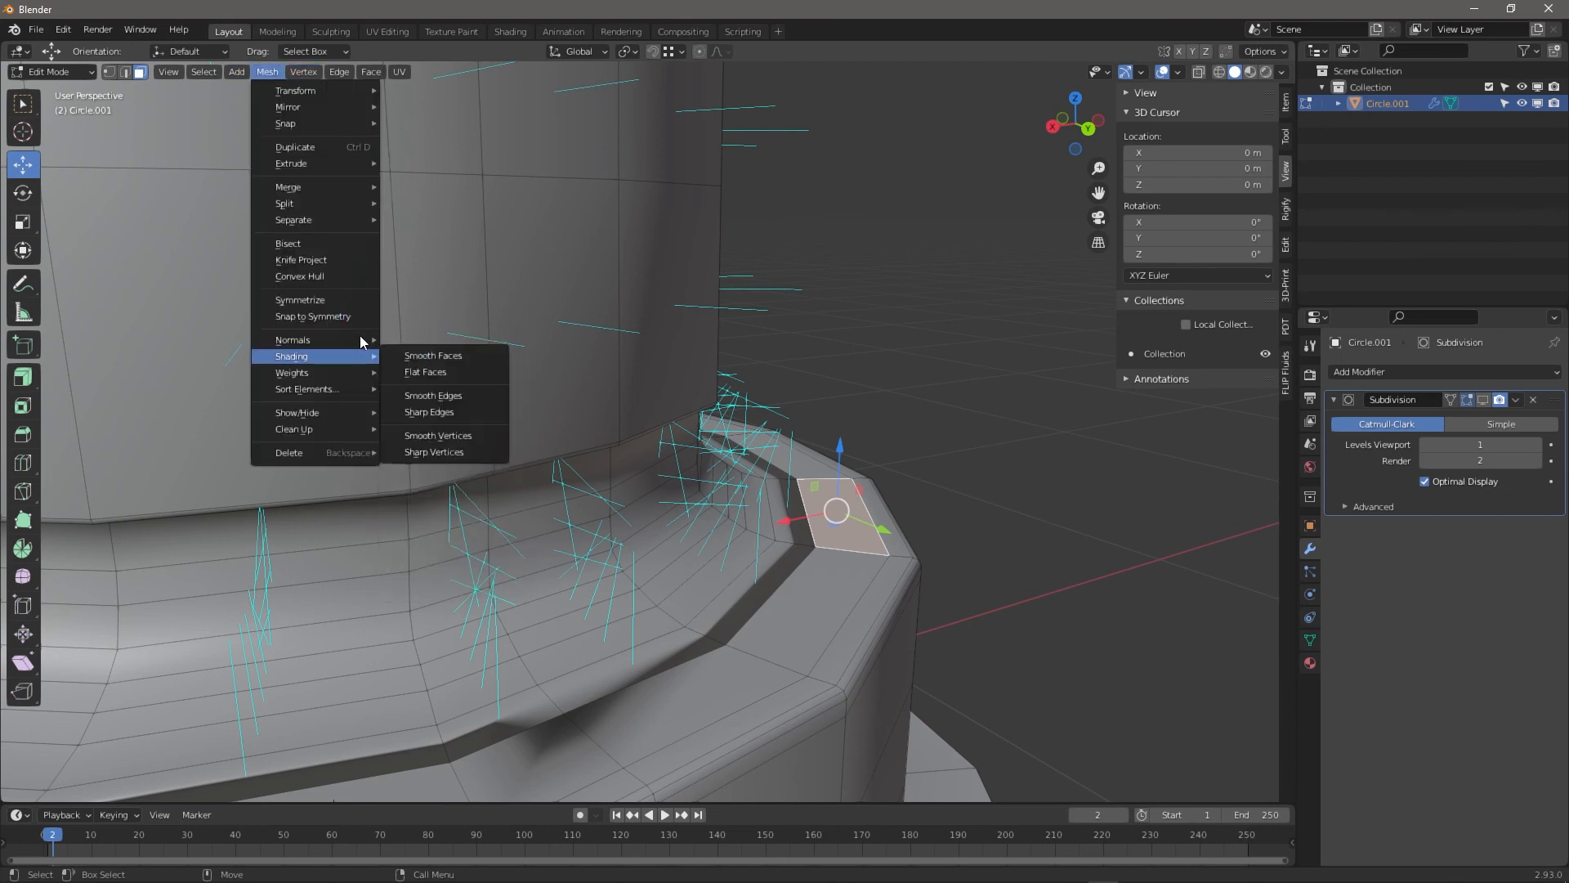
left_click(386, 333)
middle_click_drag(942, 482, 920, 461)
left_click(1002, 496)
key("ctrl+z")
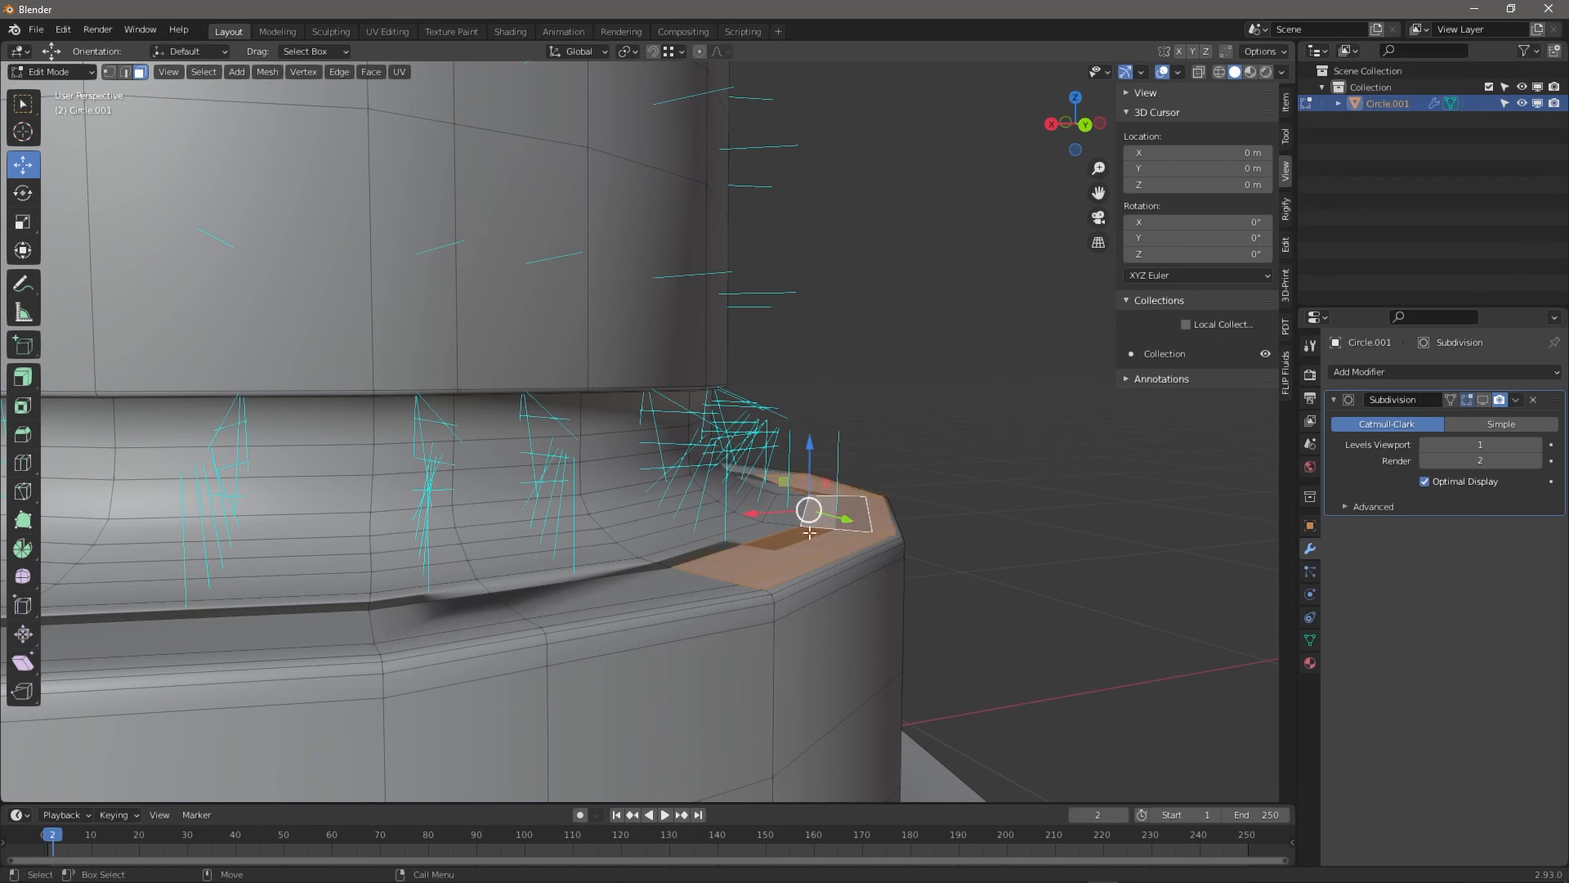
Select the column's entire linked mesh, recalculate its normals outside and check the base's shading in Object Mode
left_click(739, 578, "alt")
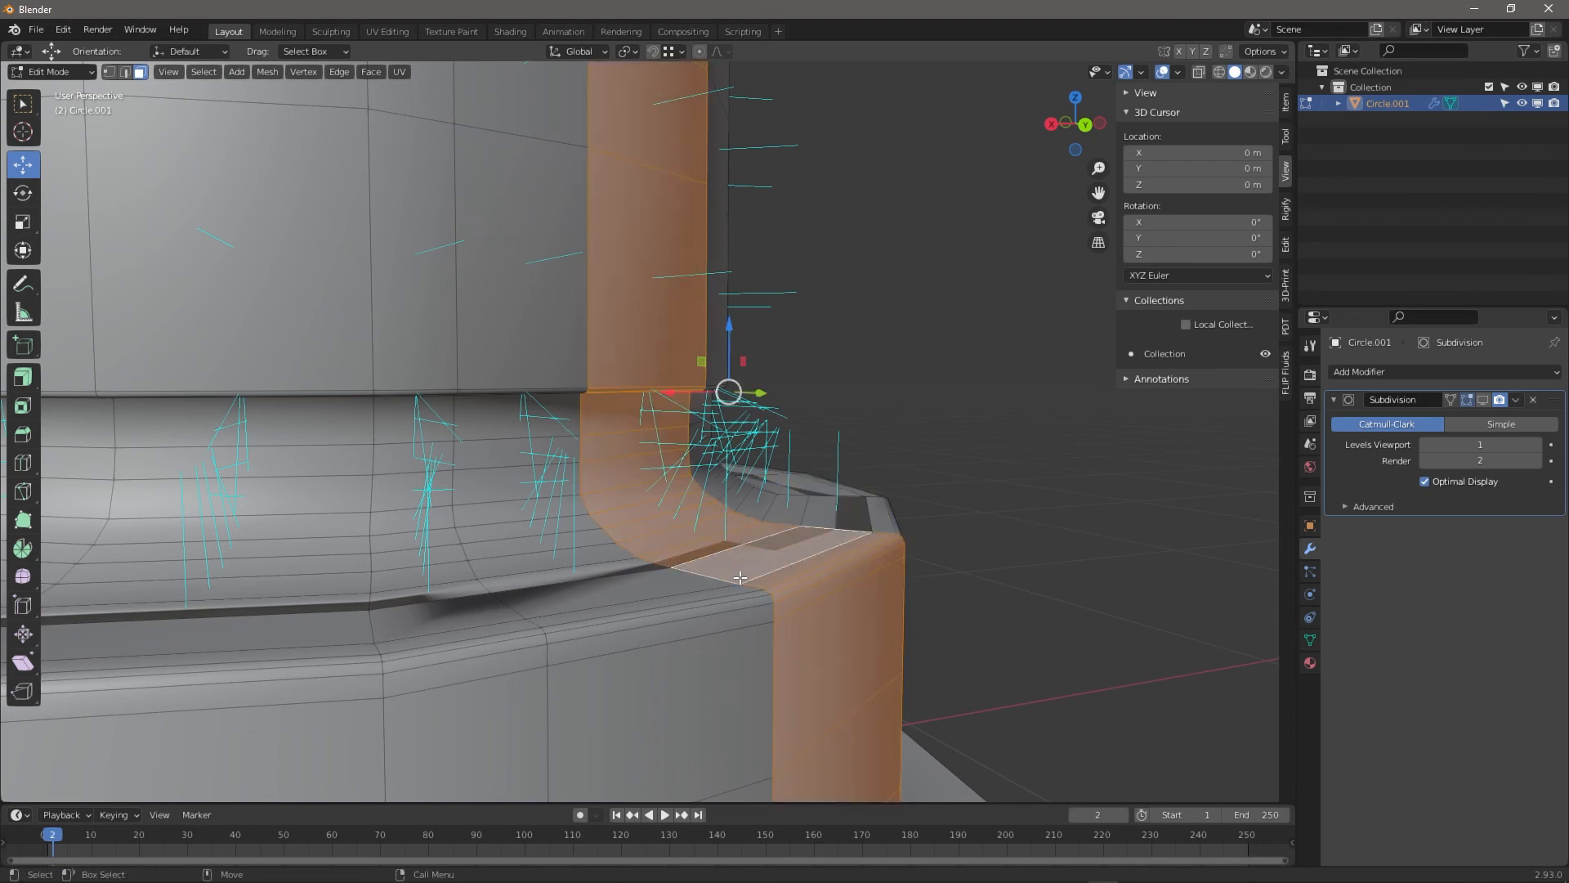
key("ctrl+l")
left_click(270, 72)
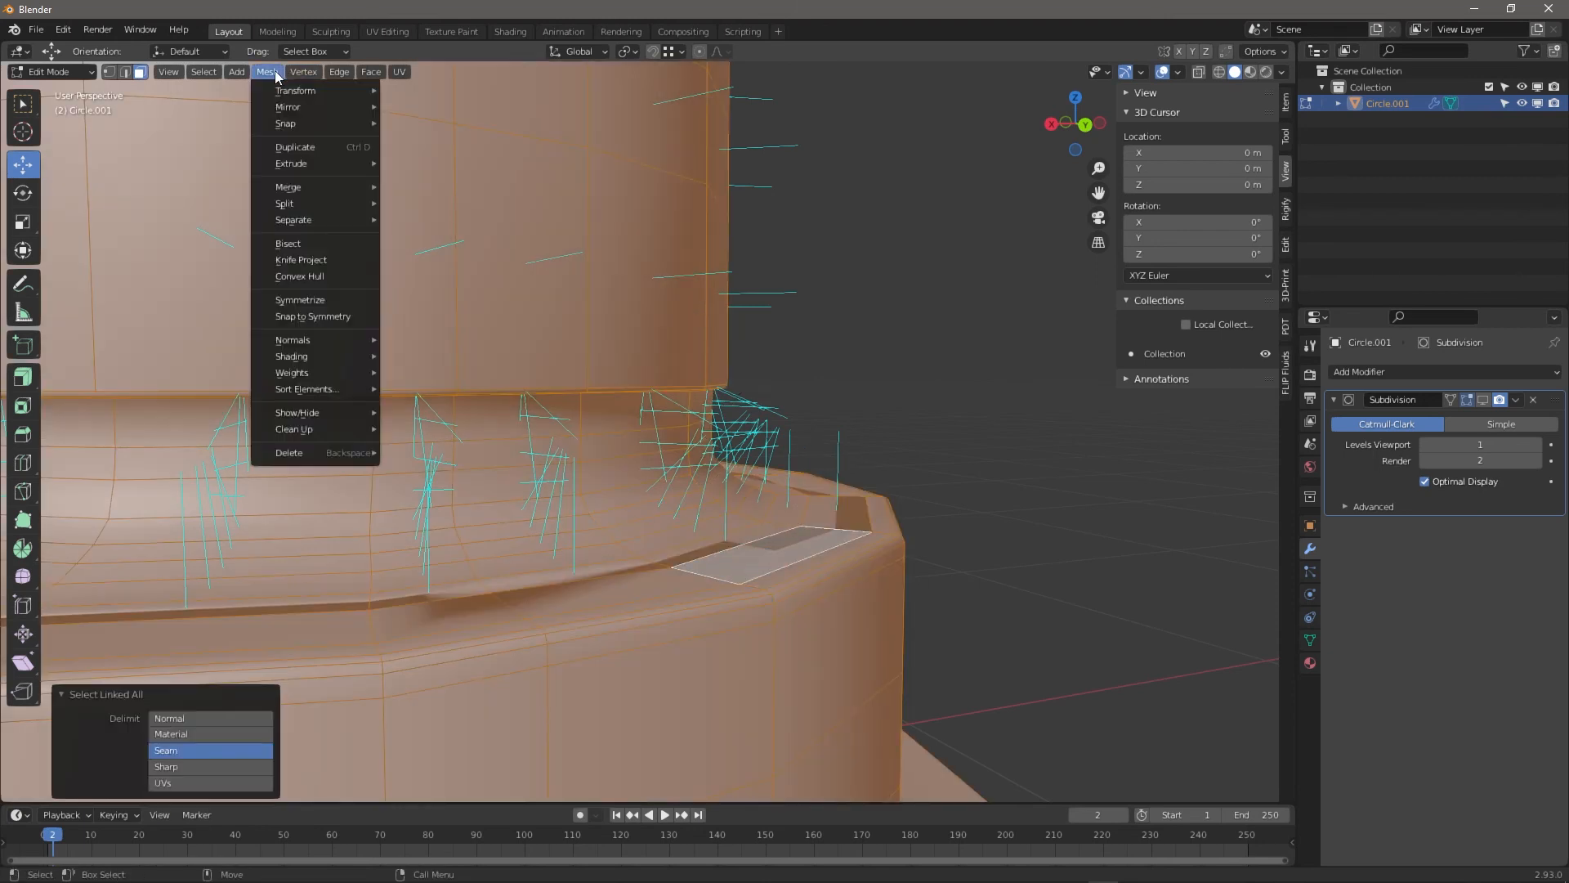
mouse_move(343, 340)
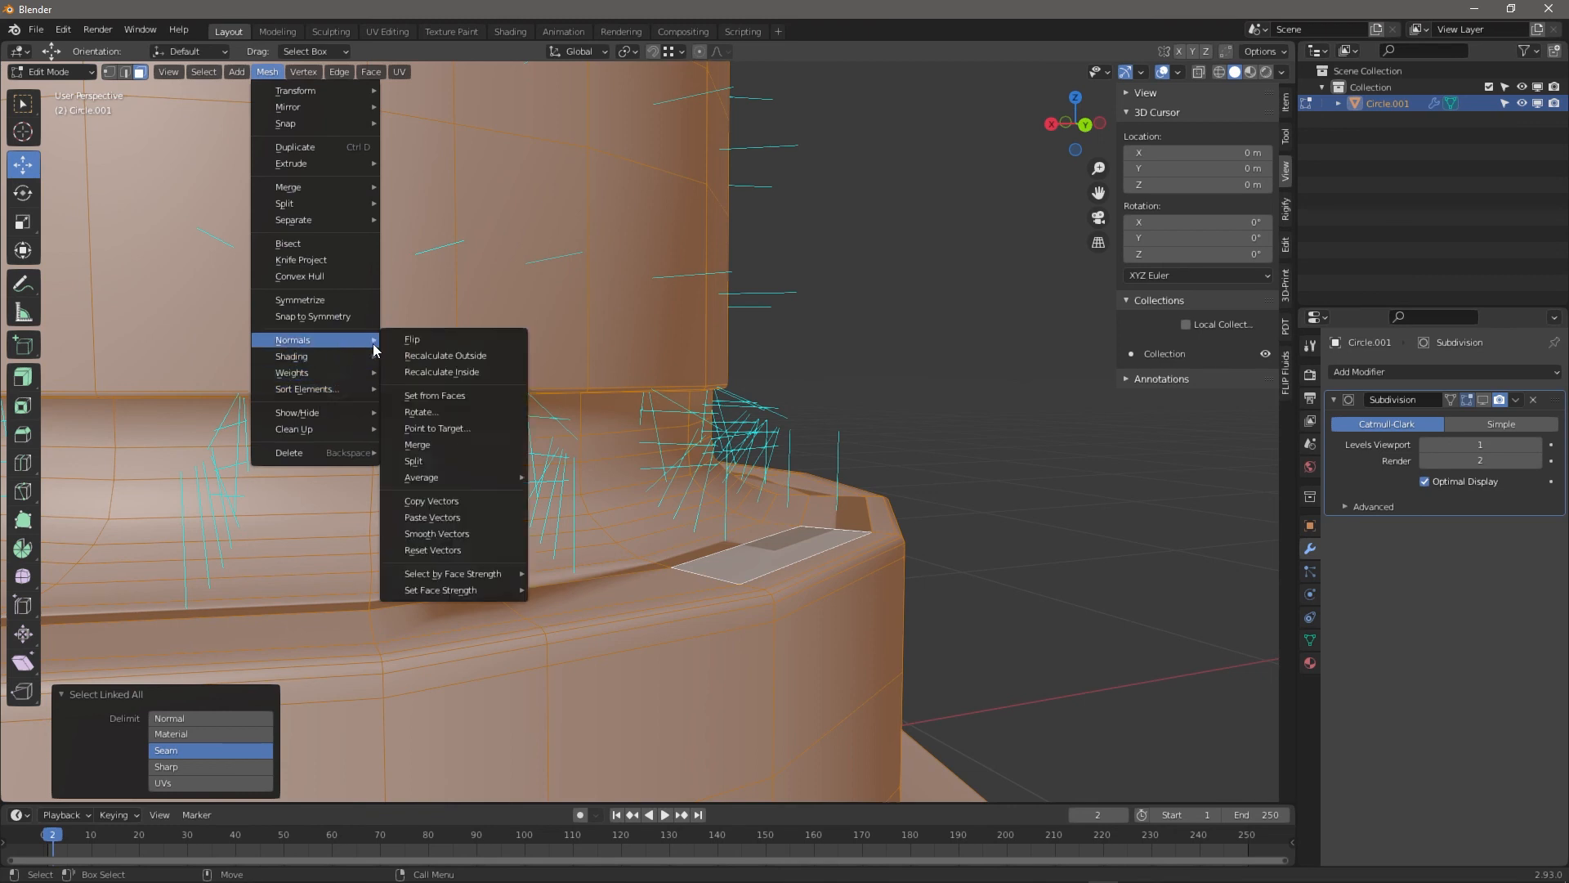
left_click(441, 355)
key("Tab")
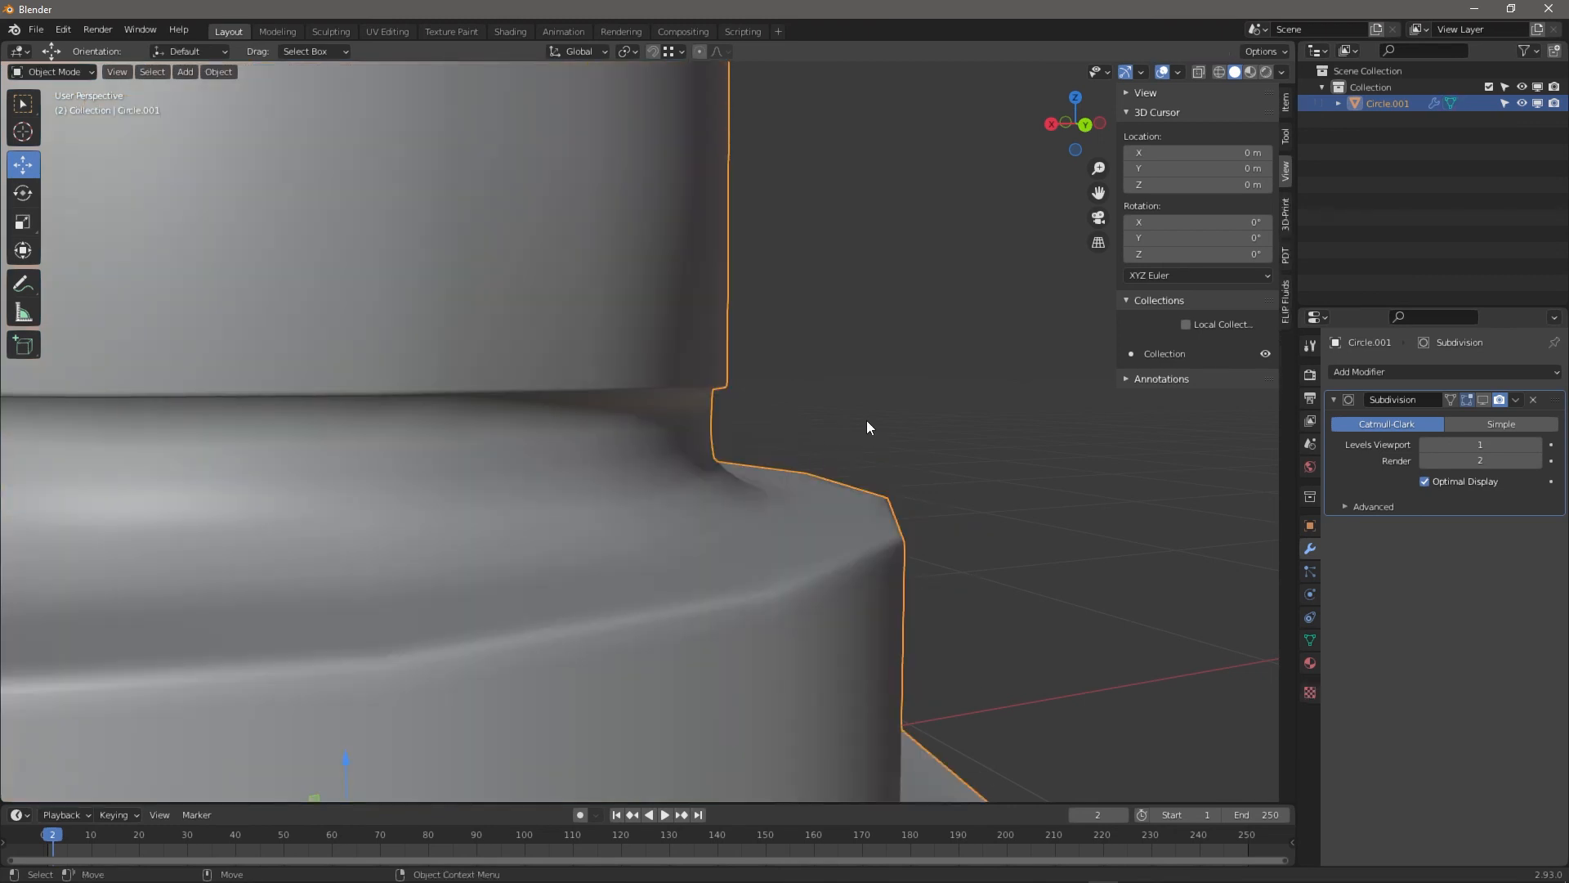
middle_click_drag(866, 420, 863, 517)
scroll(863, 517, "down", 4)
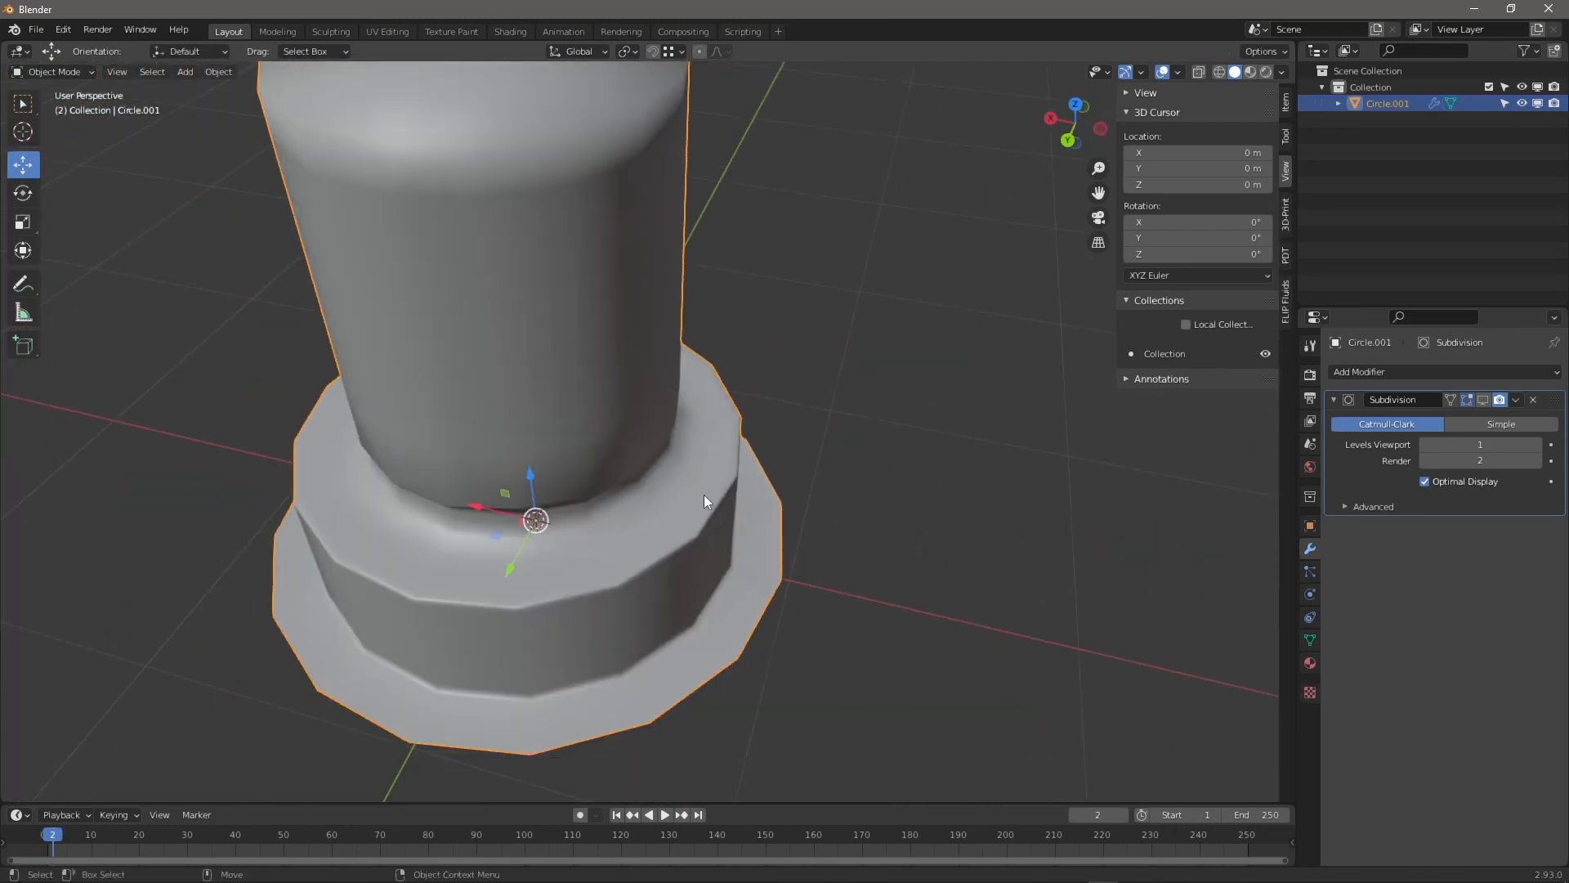
Show the Subdivision modifier in the viewport and inspect the smoothed column up to its top cap
left_click(1483, 400)
middle_click_drag(600, 496, 643, 430)
middle_click_drag(698, 317, 773, 450, "shift")
middle_click_drag(773, 449, 532, 410)
mouse_move(686, 465)
middle_mouse_down()
mouse_move(616, 385)
mouse_move(476, 325)
mouse_move(548, 347)
mouse_move(700, 474)
middle_mouse_up()
Enter Edit Mode, hide the Subdivision modifier in the viewport and turn off the face normals display
key("Tab")
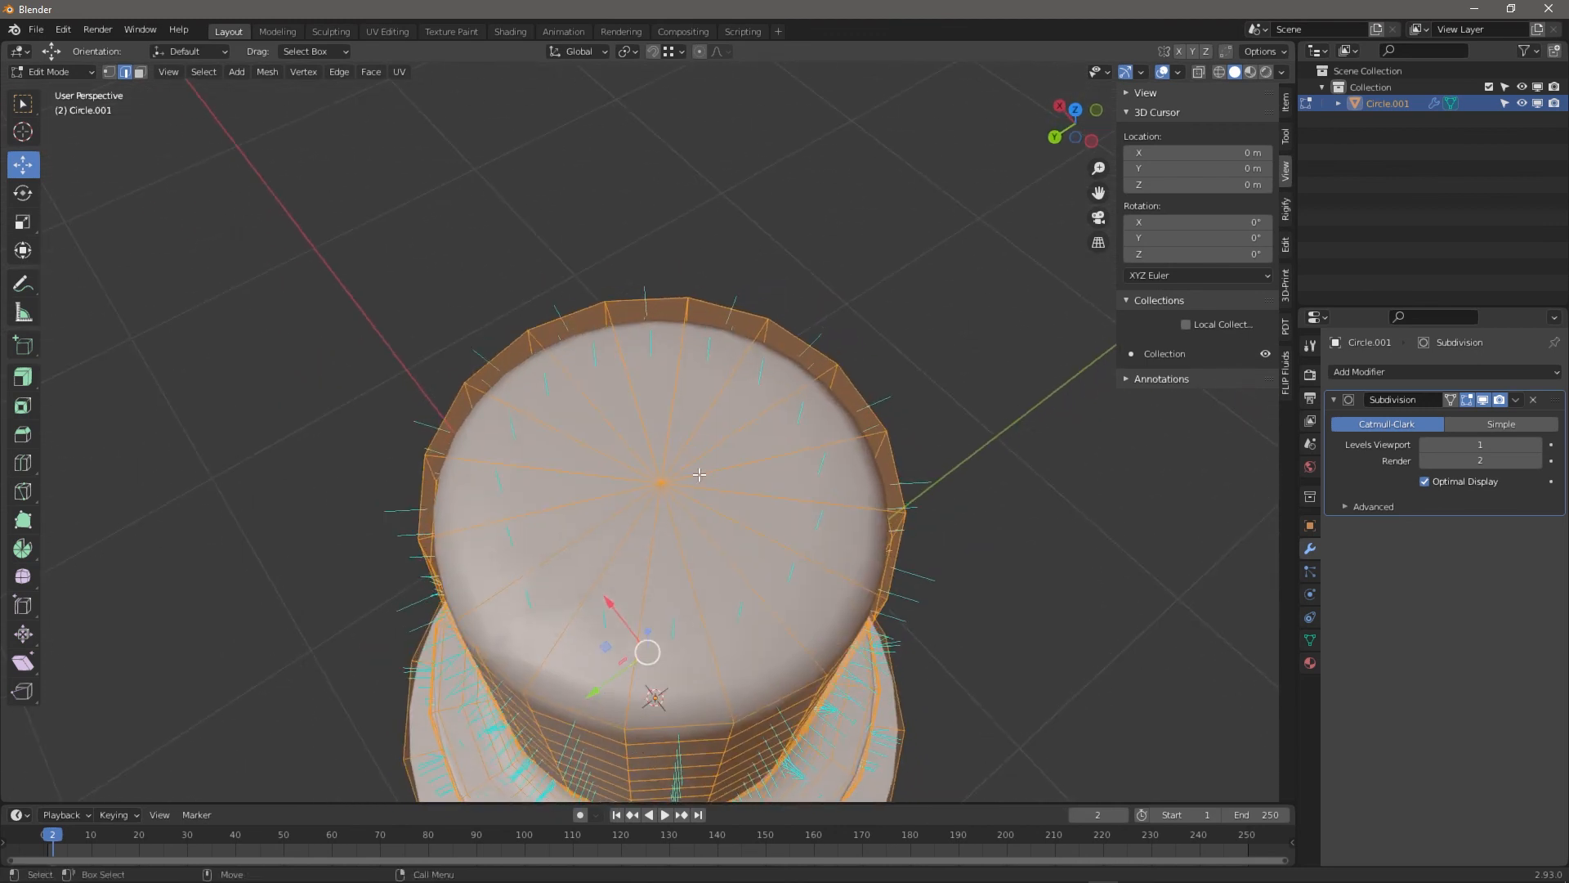
left_click(1485, 402)
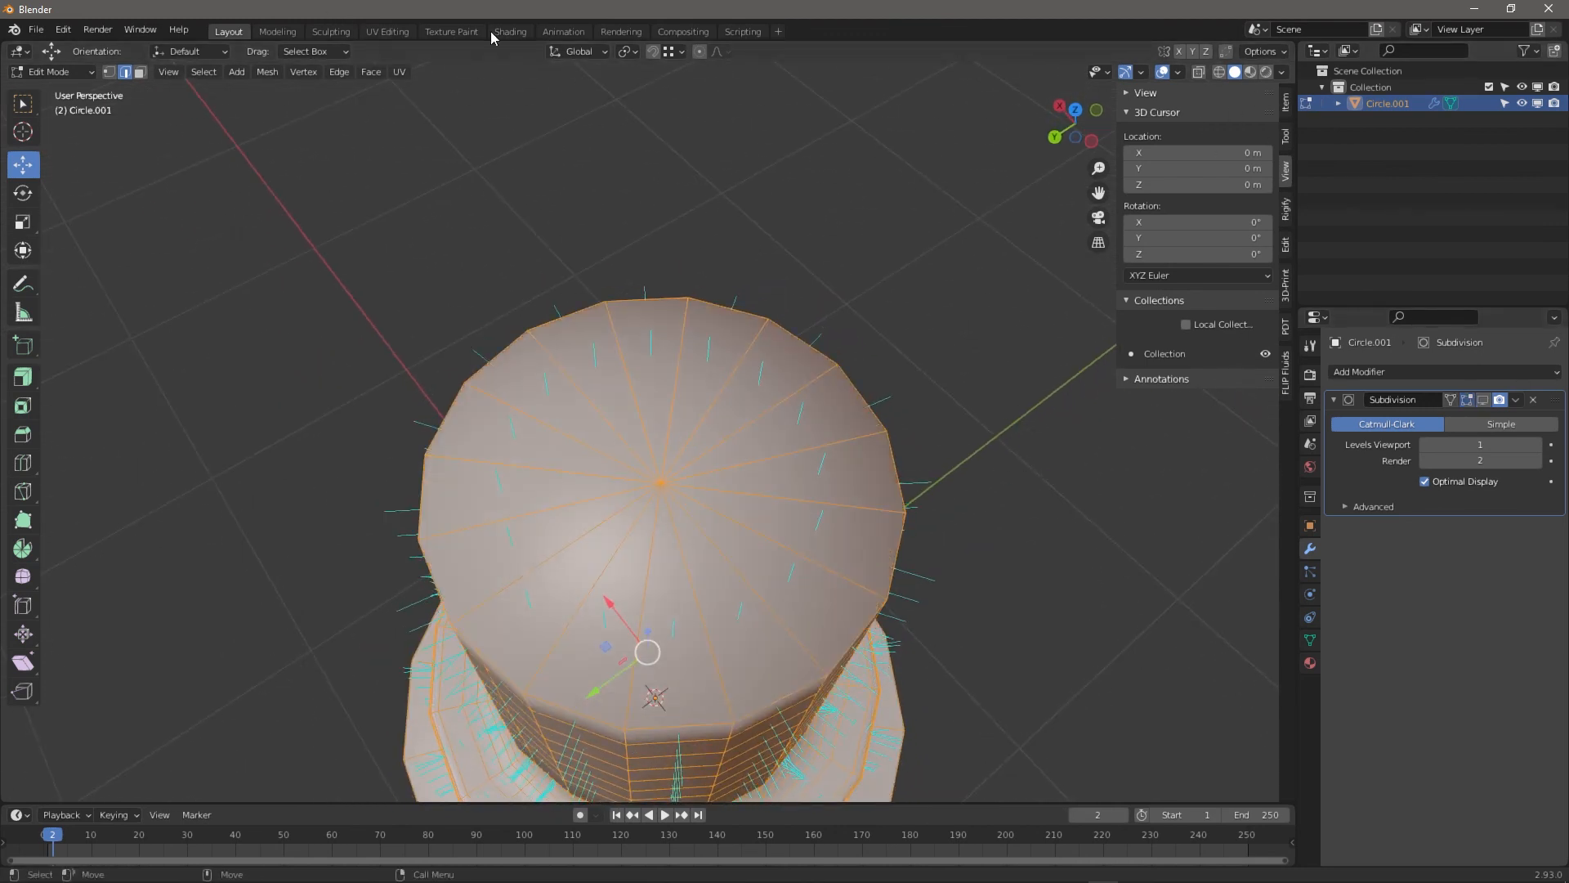
left_click(1178, 72)
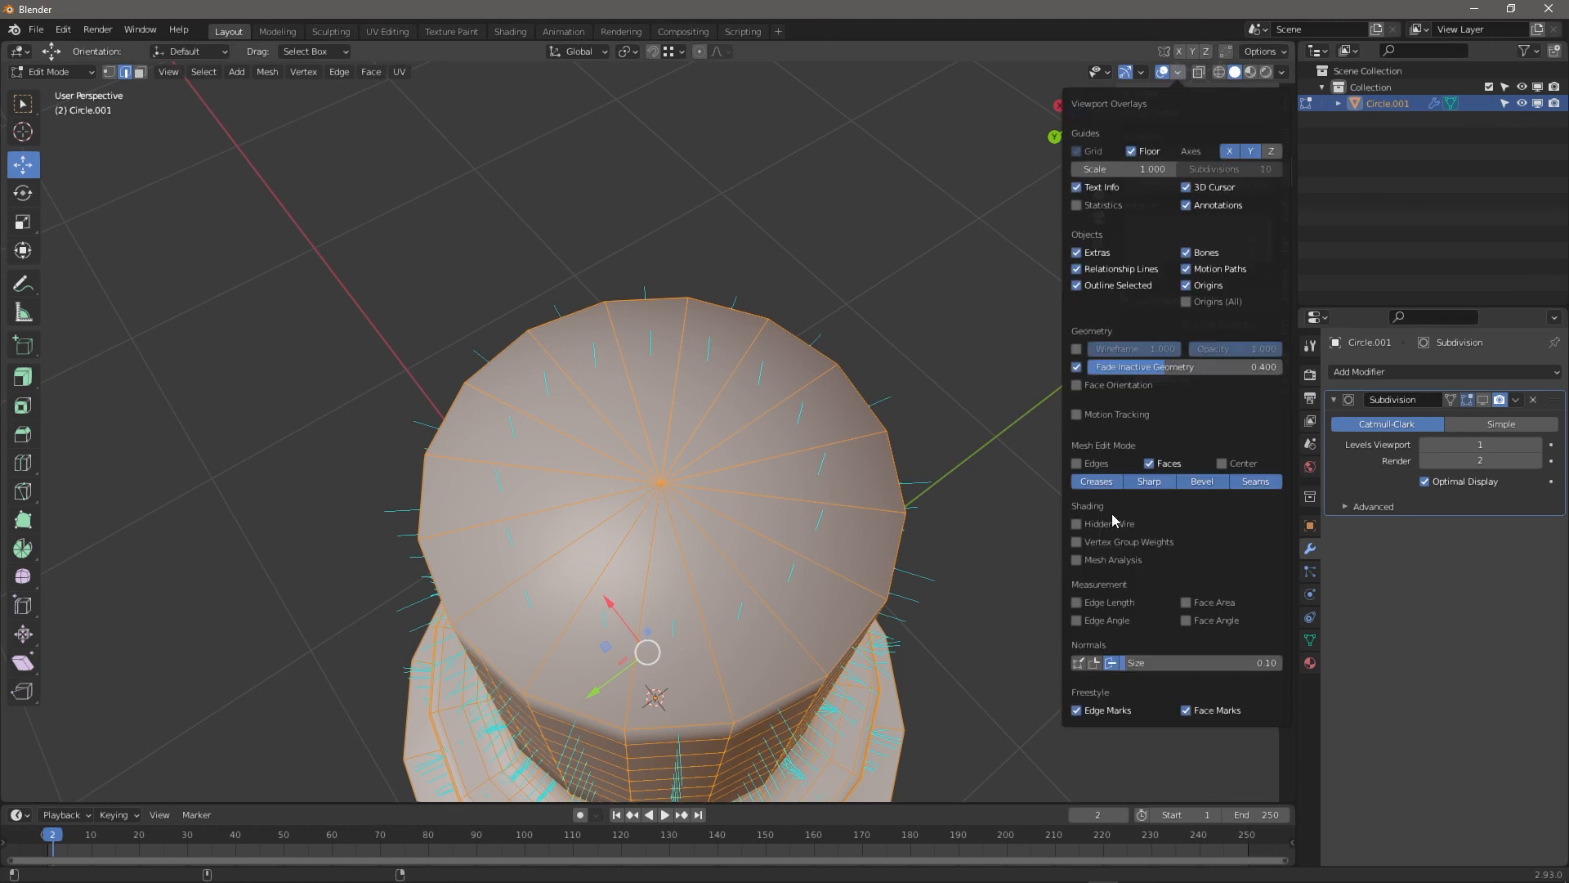
left_click(1110, 665)
left_click(896, 469)
Select the vertical edge loop running down the front of the shaft and base and dissolve its edges
middle_click_drag(809, 425, 862, 442)
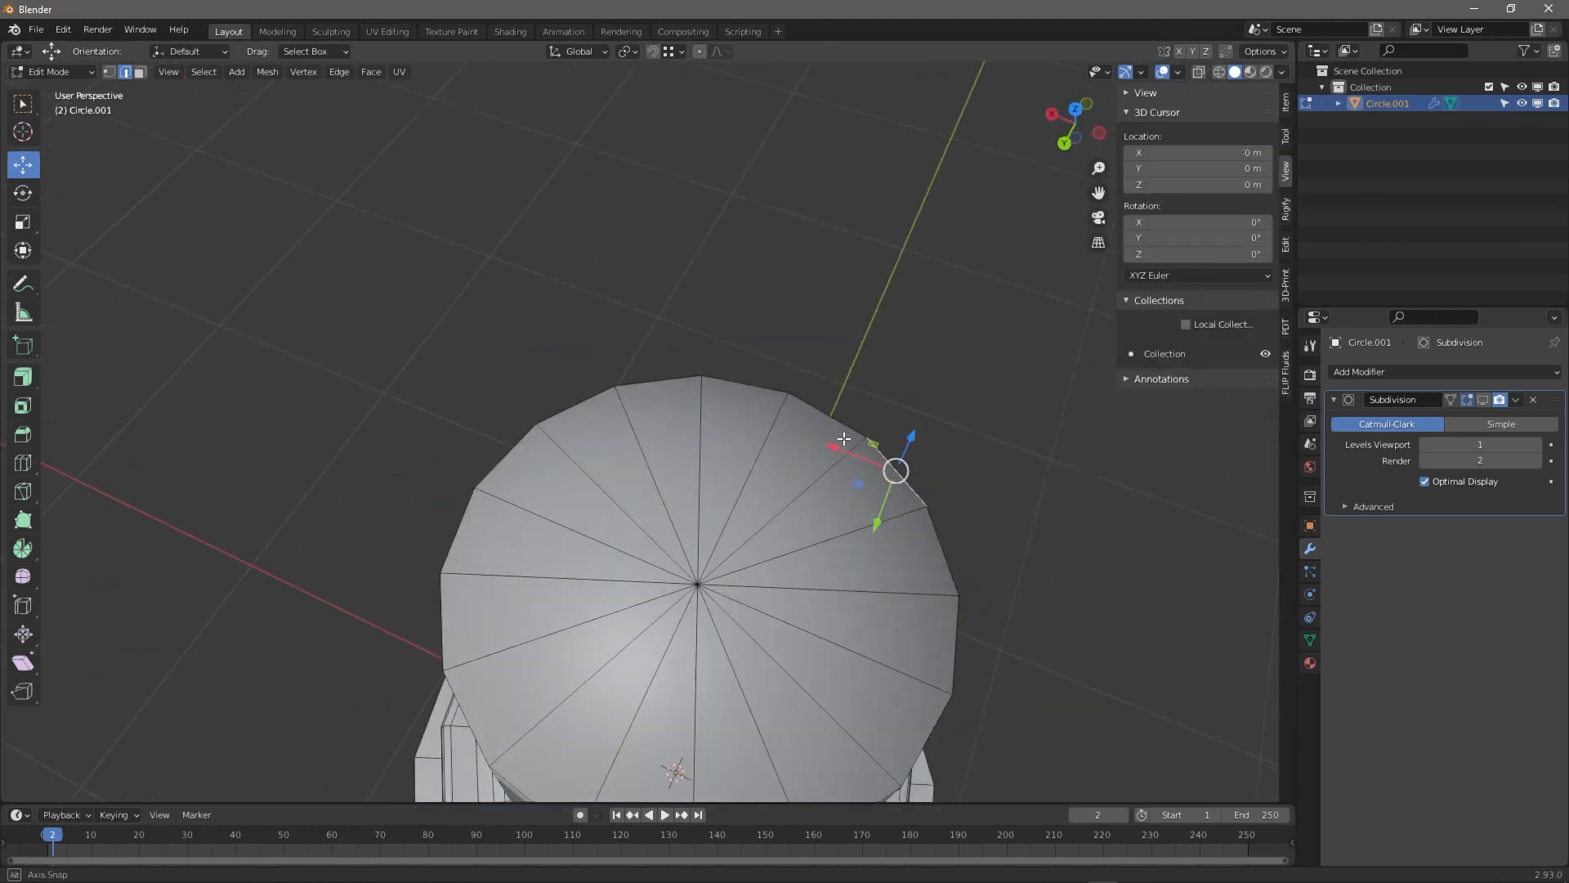
middle_click_drag(813, 570, 904, 408, "shift")
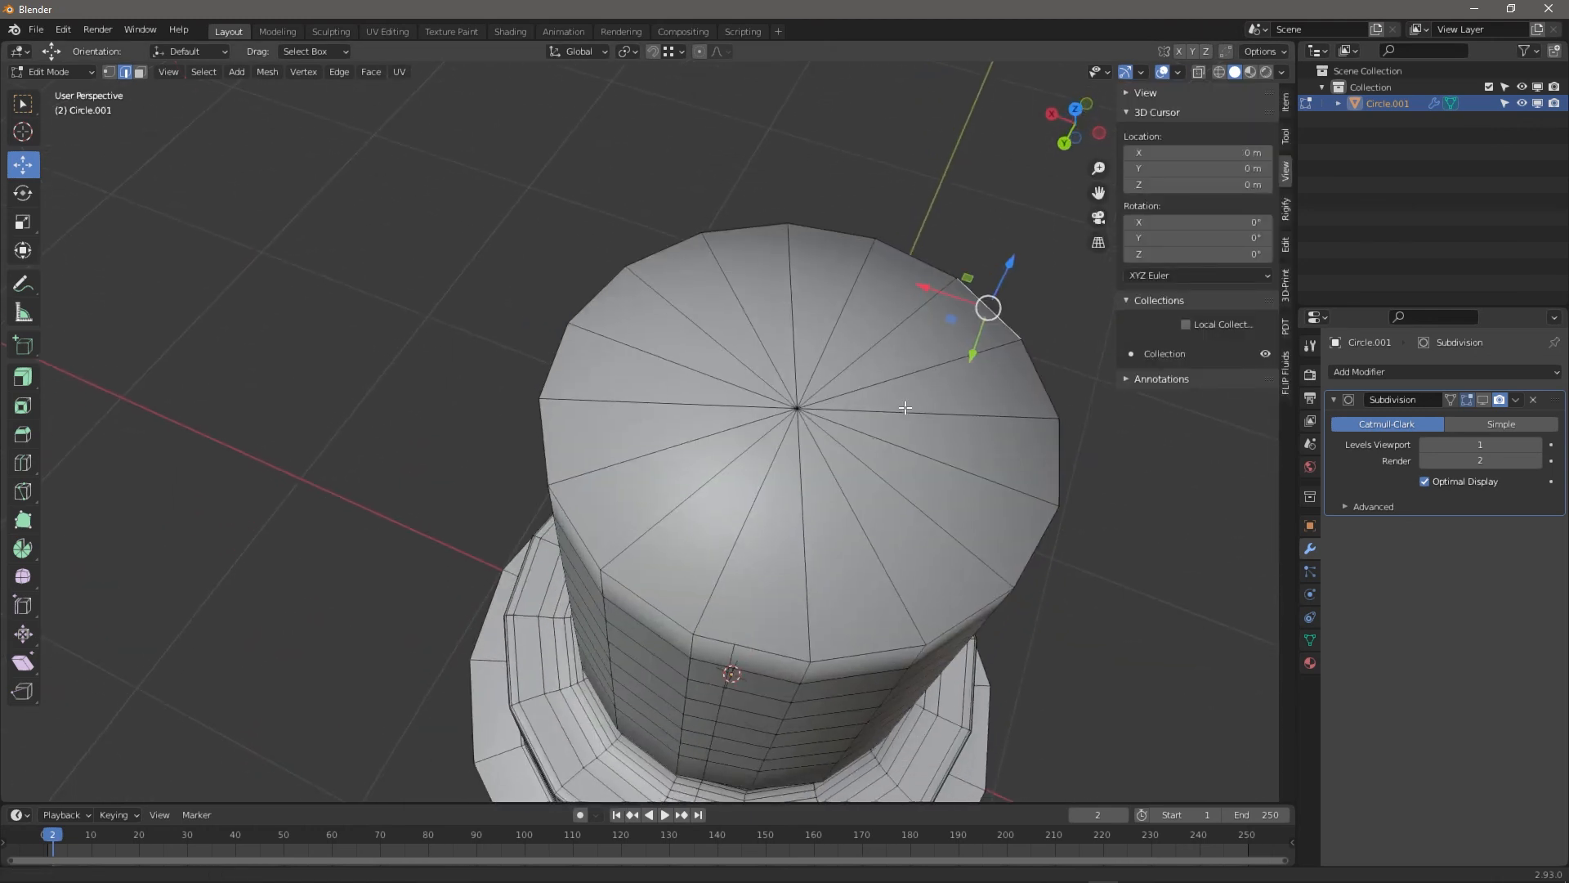
left_click(749, 649, "alt")
left_click(749, 649)
left_click(750, 649, "alt")
middle_click_drag(822, 650, 853, 220, "shift")
left_click(704, 430, "alt")
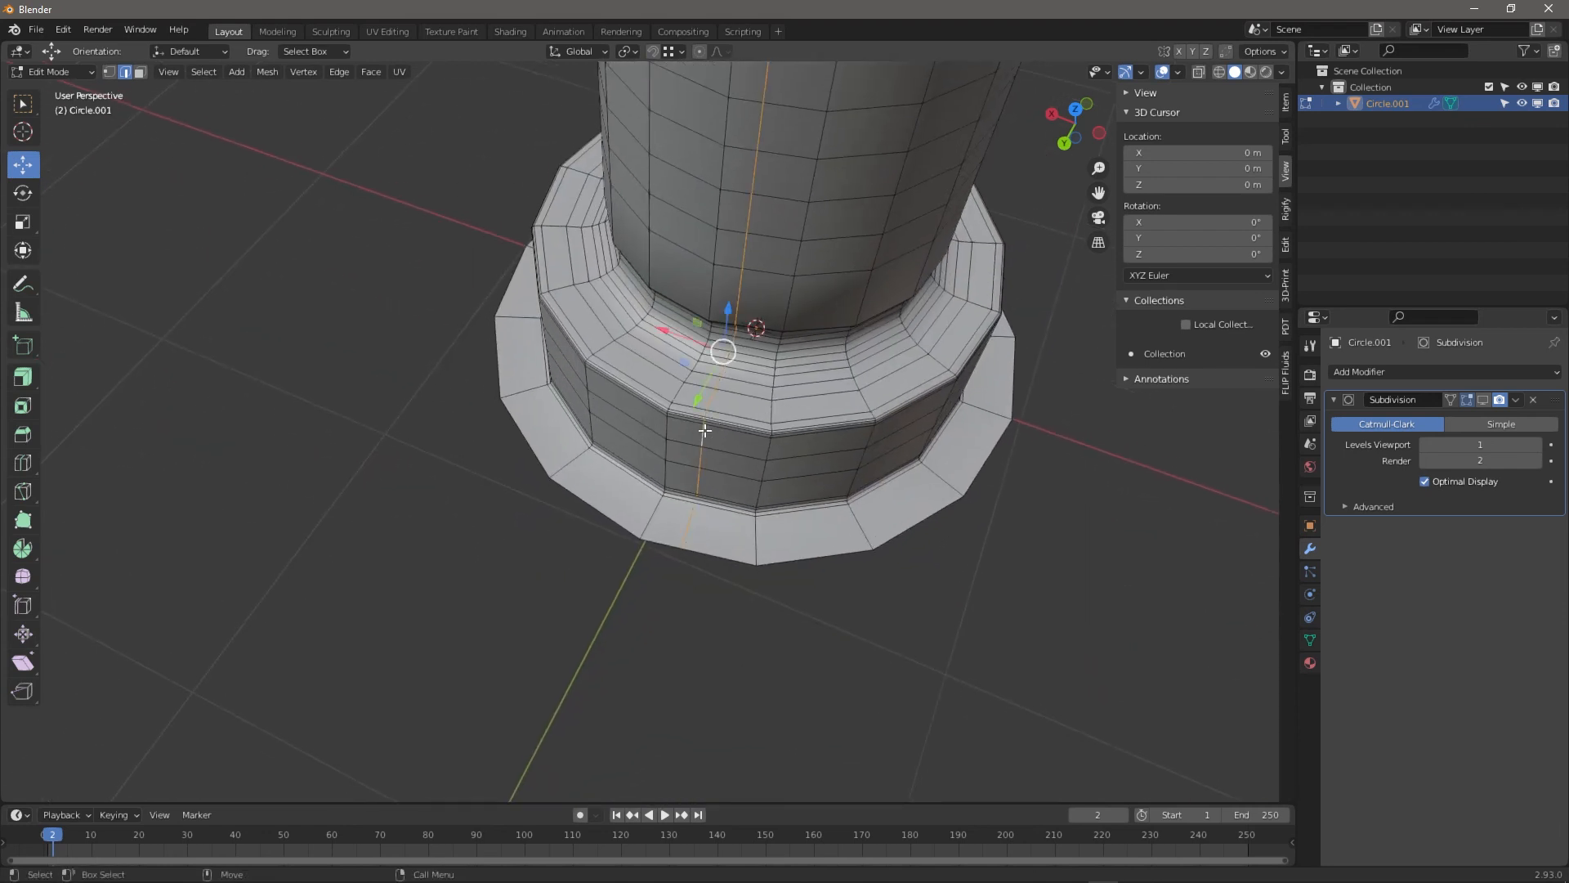
key("x")
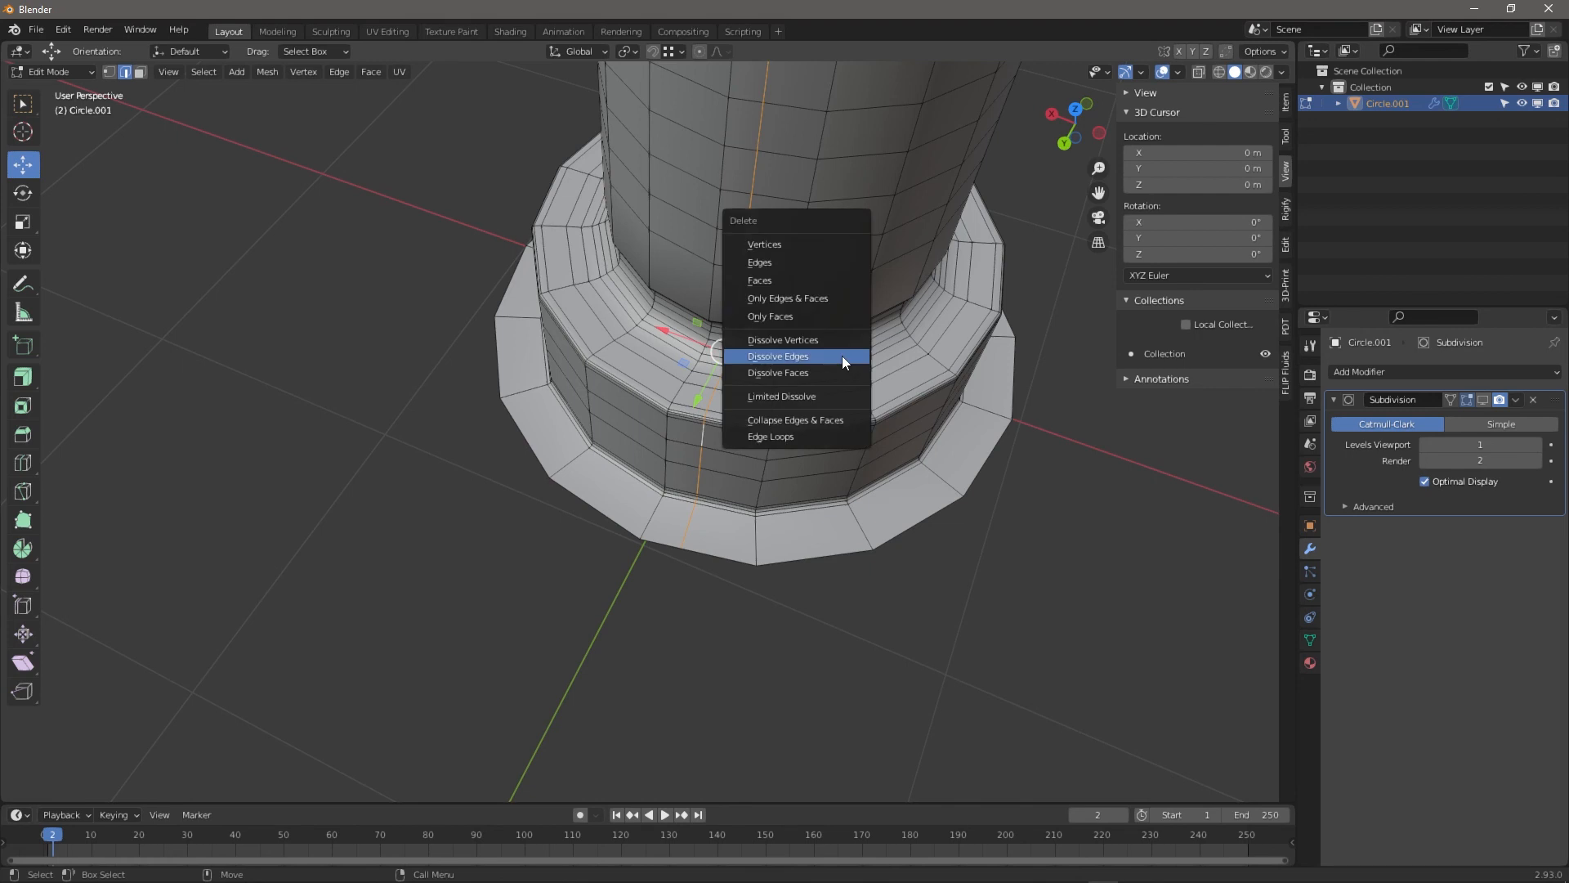
left_click(841, 356)
middle_click_drag(858, 235, 681, 398)
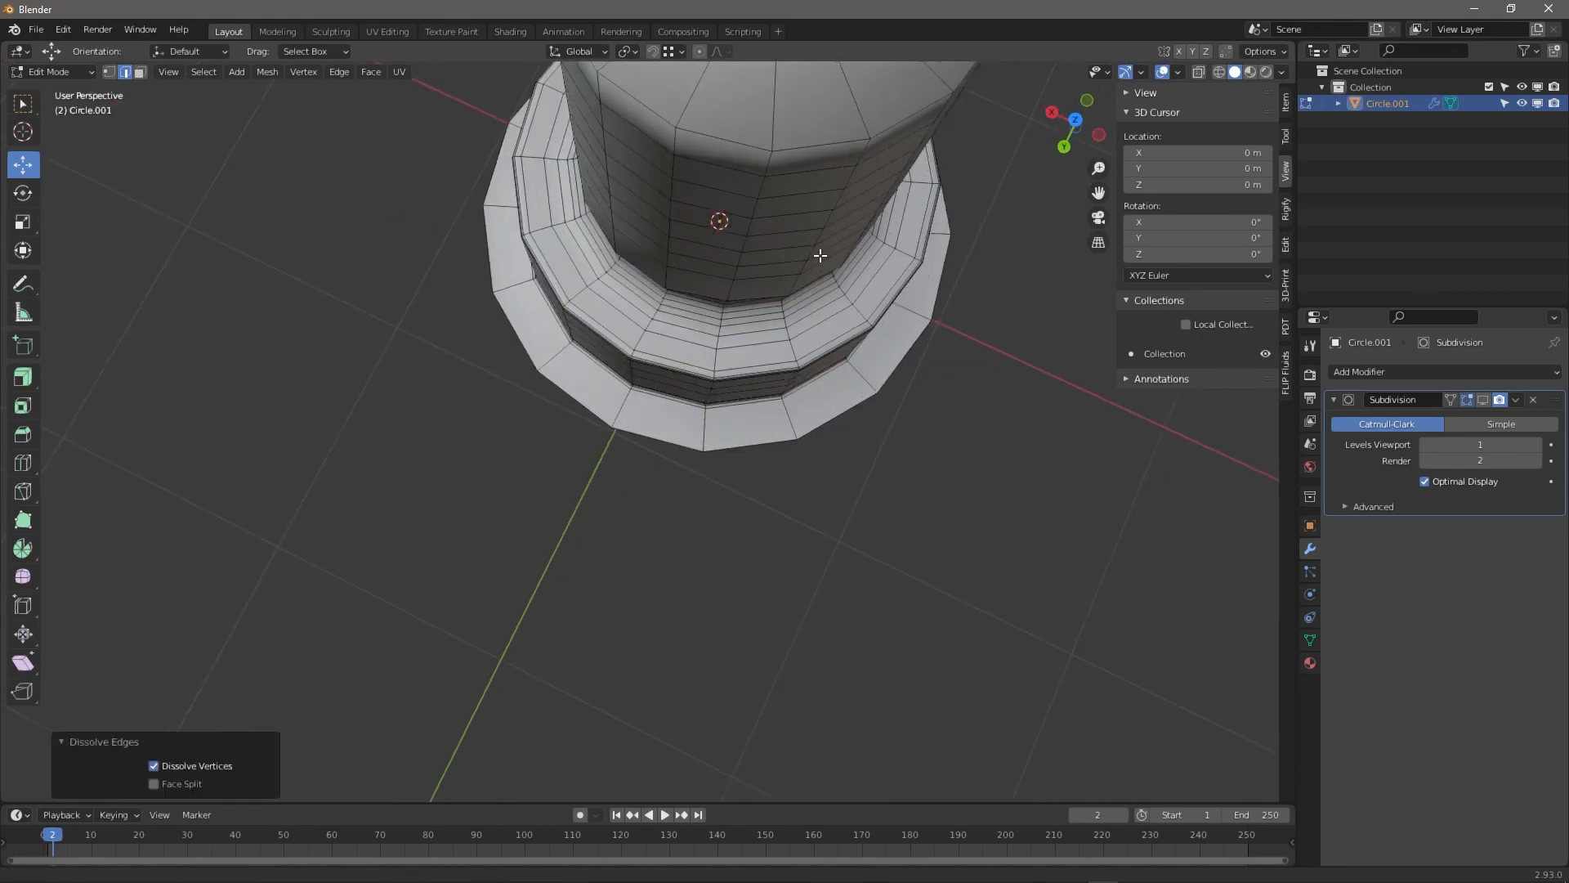
Select all radial edges of the column's top cap around its center vertex
left_click(690, 430)
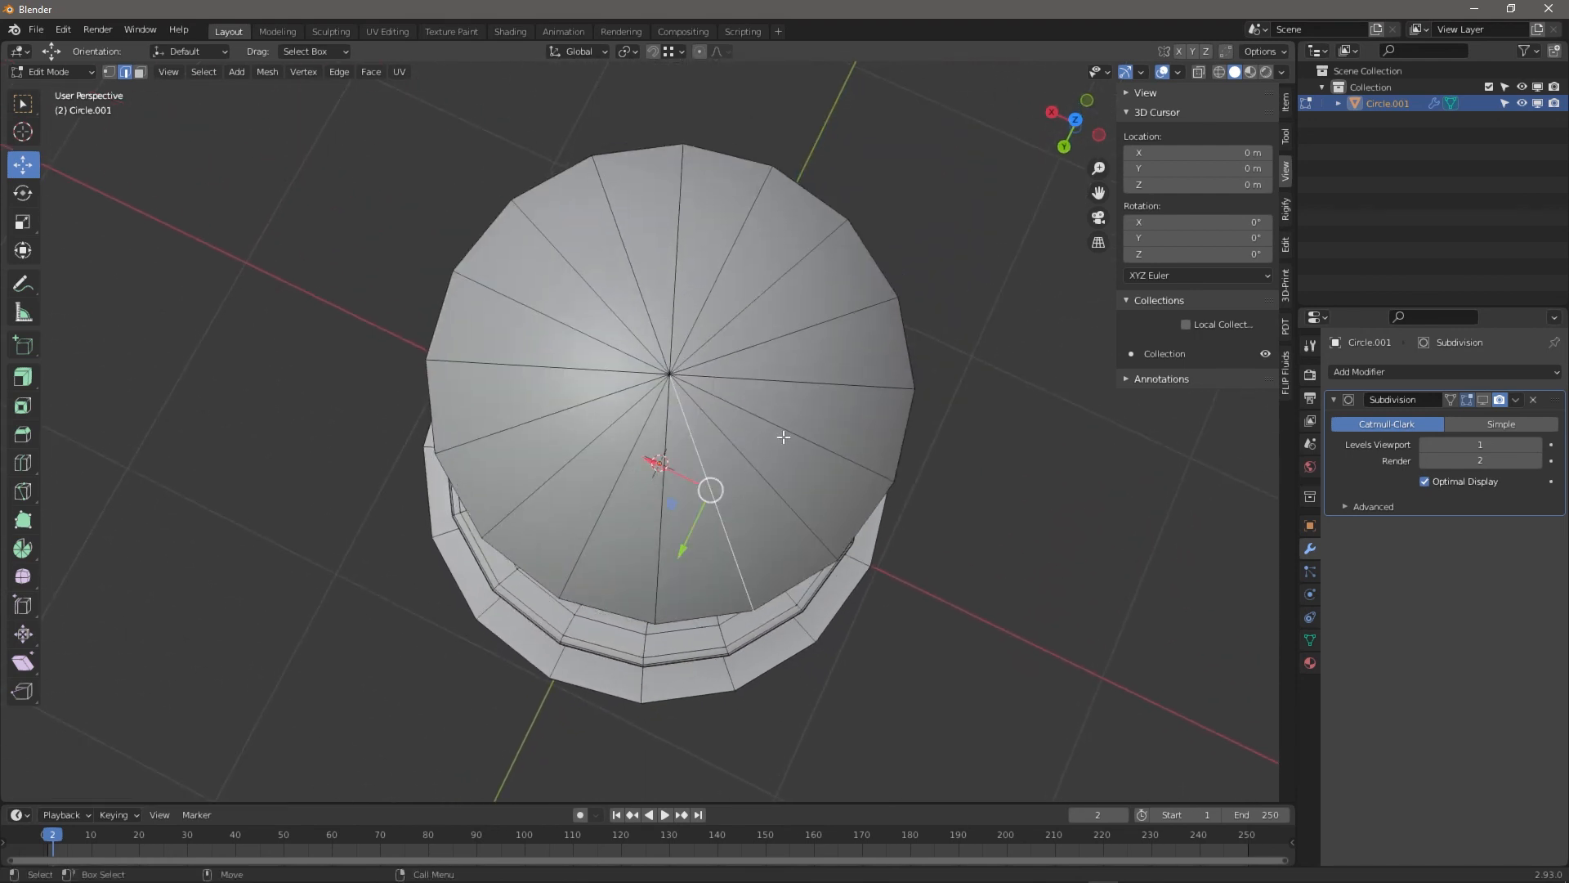
double_click(903, 340)
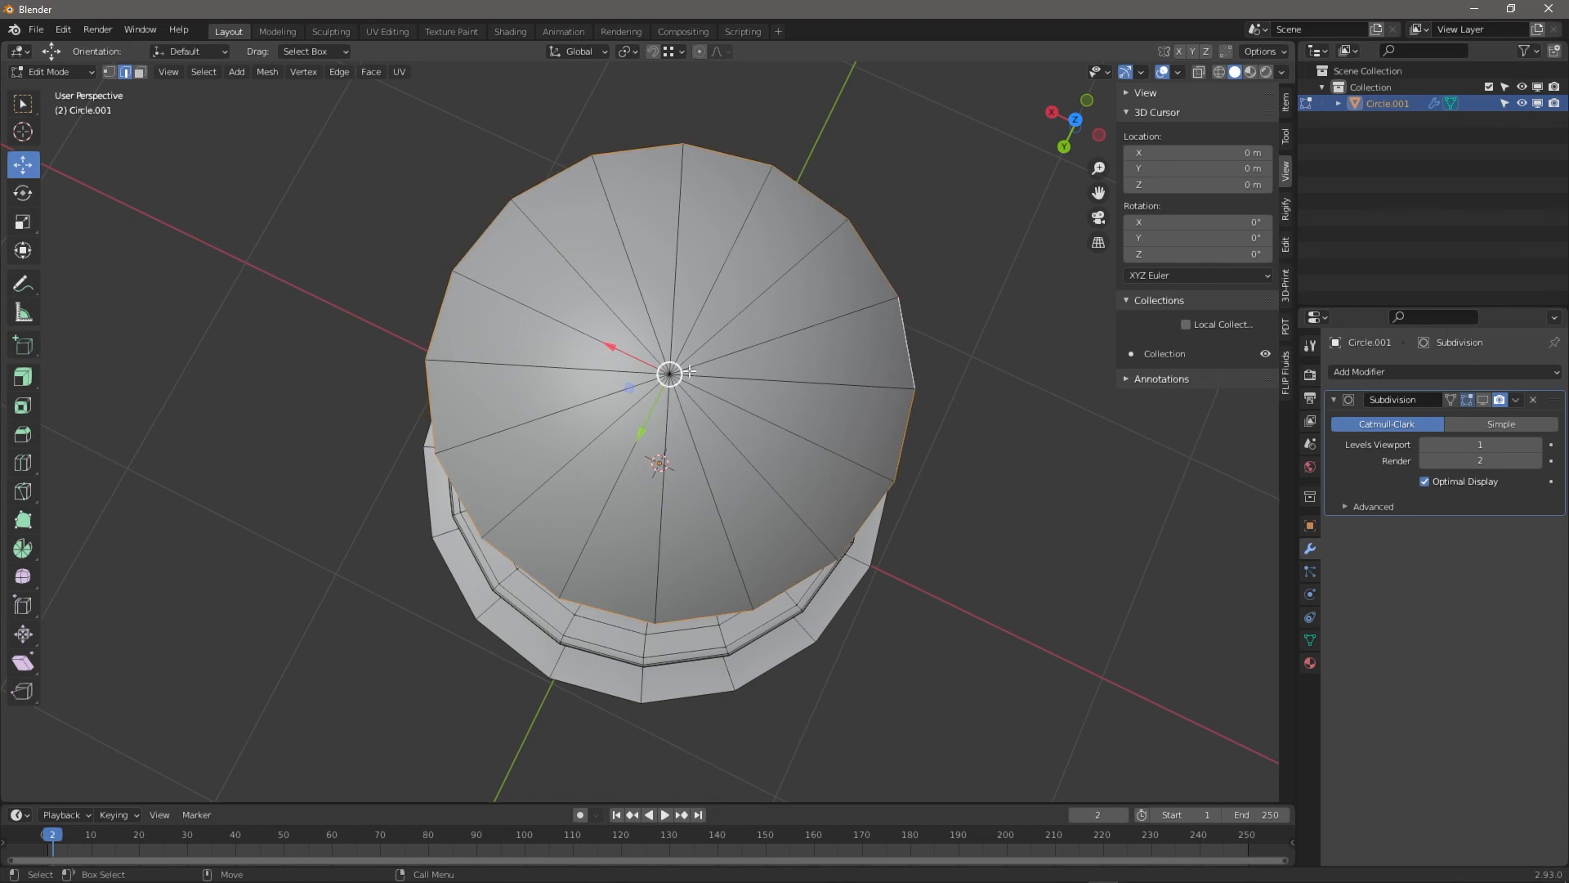
key("3")
key("2")
left_click_drag(708, 329, 647, 414)
middle_click_drag(702, 415, 722, 341)
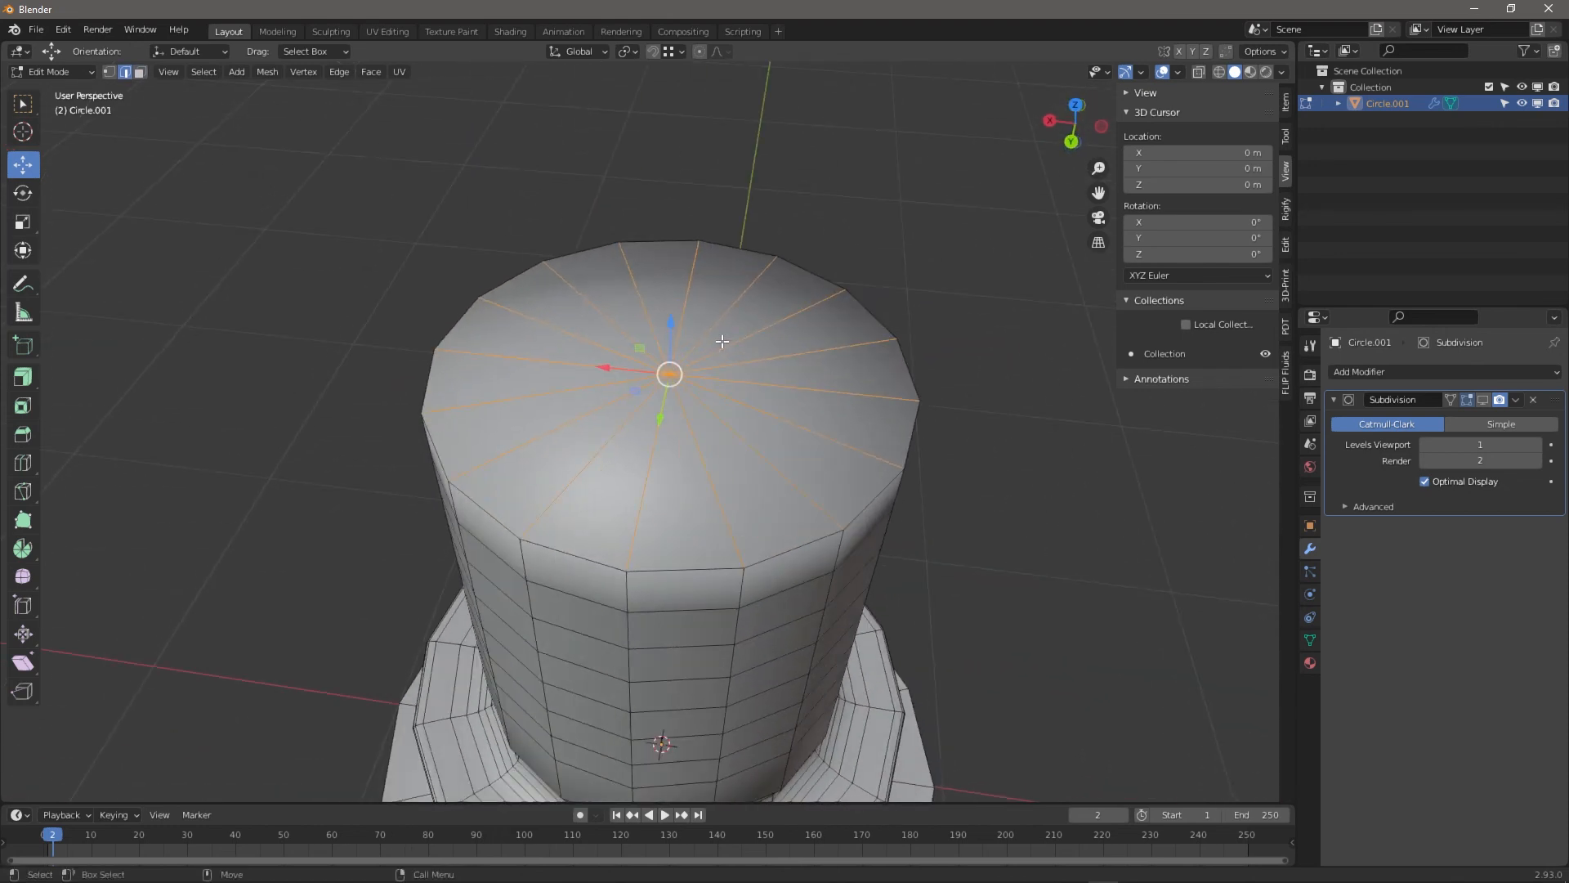
Try creating new faces from the top cap's selected radial edges
right_click(722, 341)
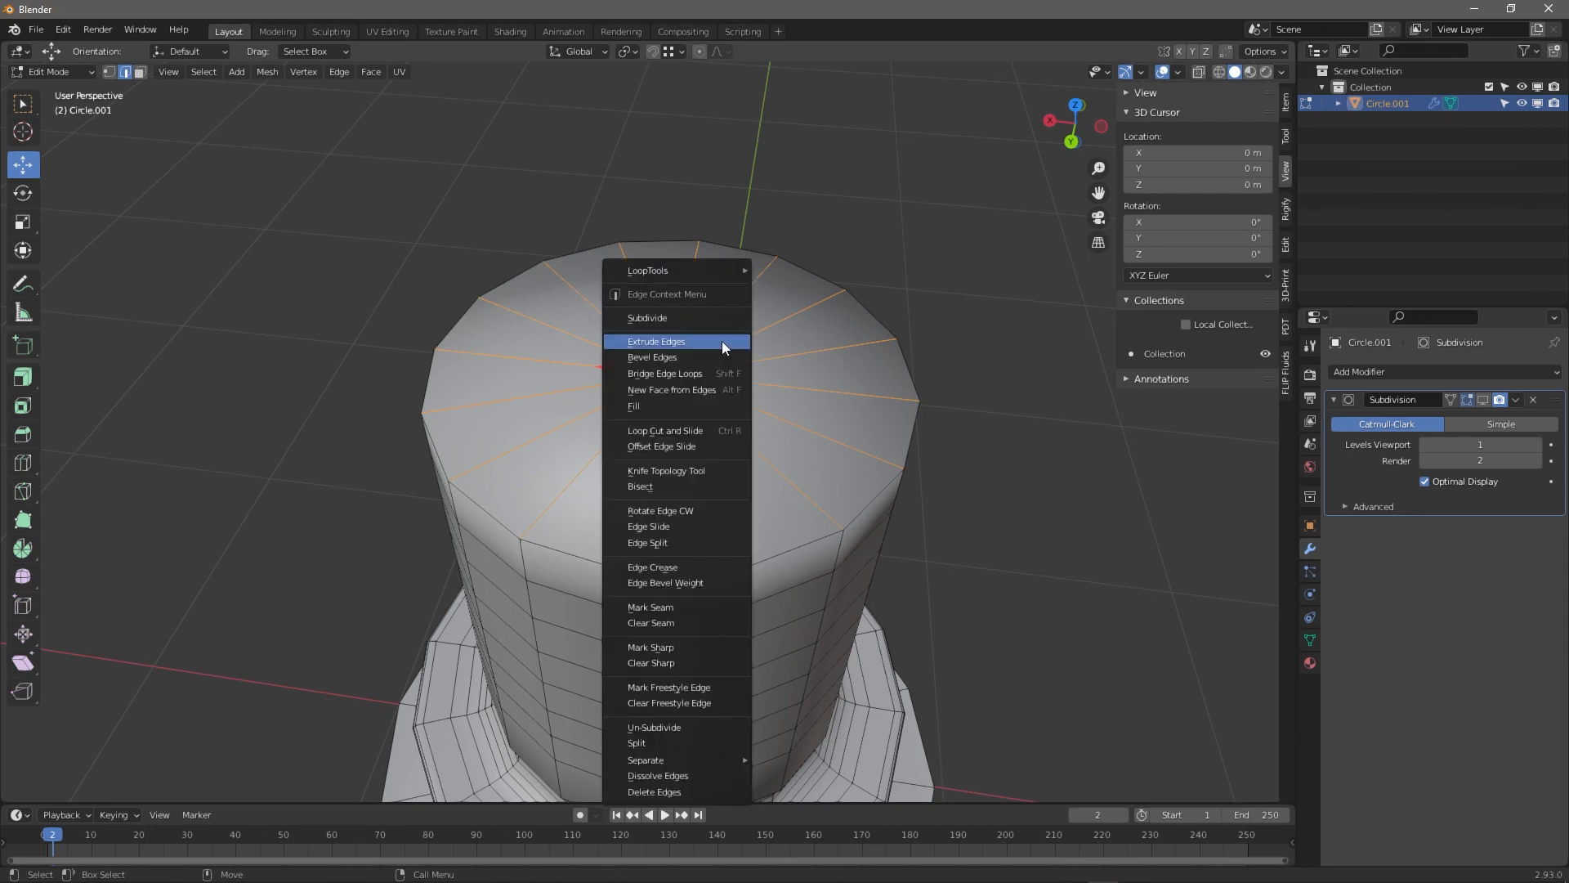
left_click(711, 393)
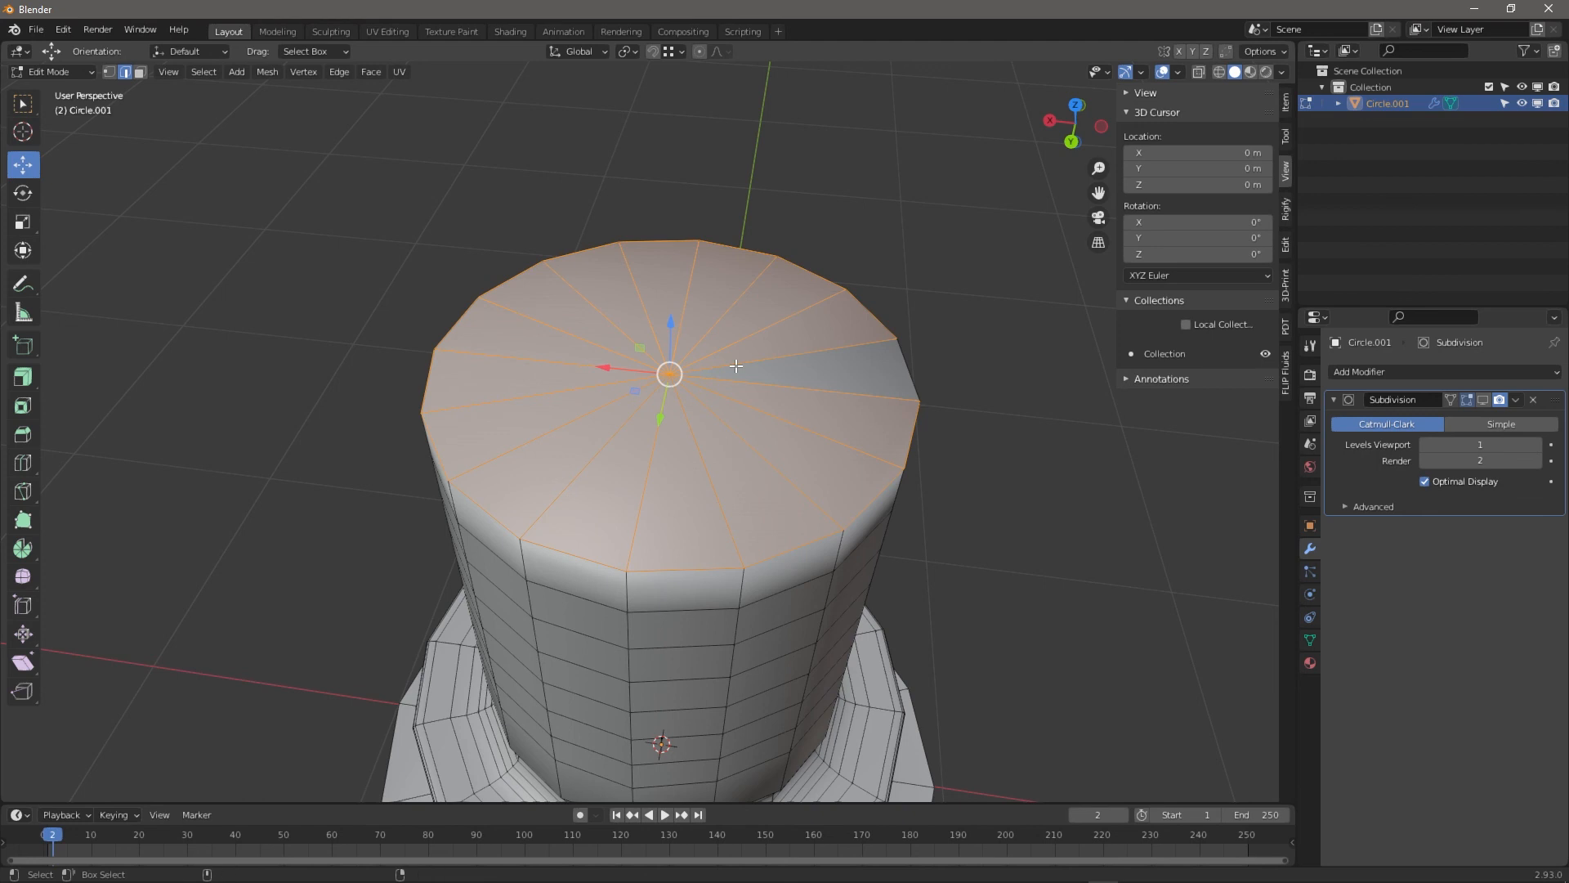
key("ctrl+z")
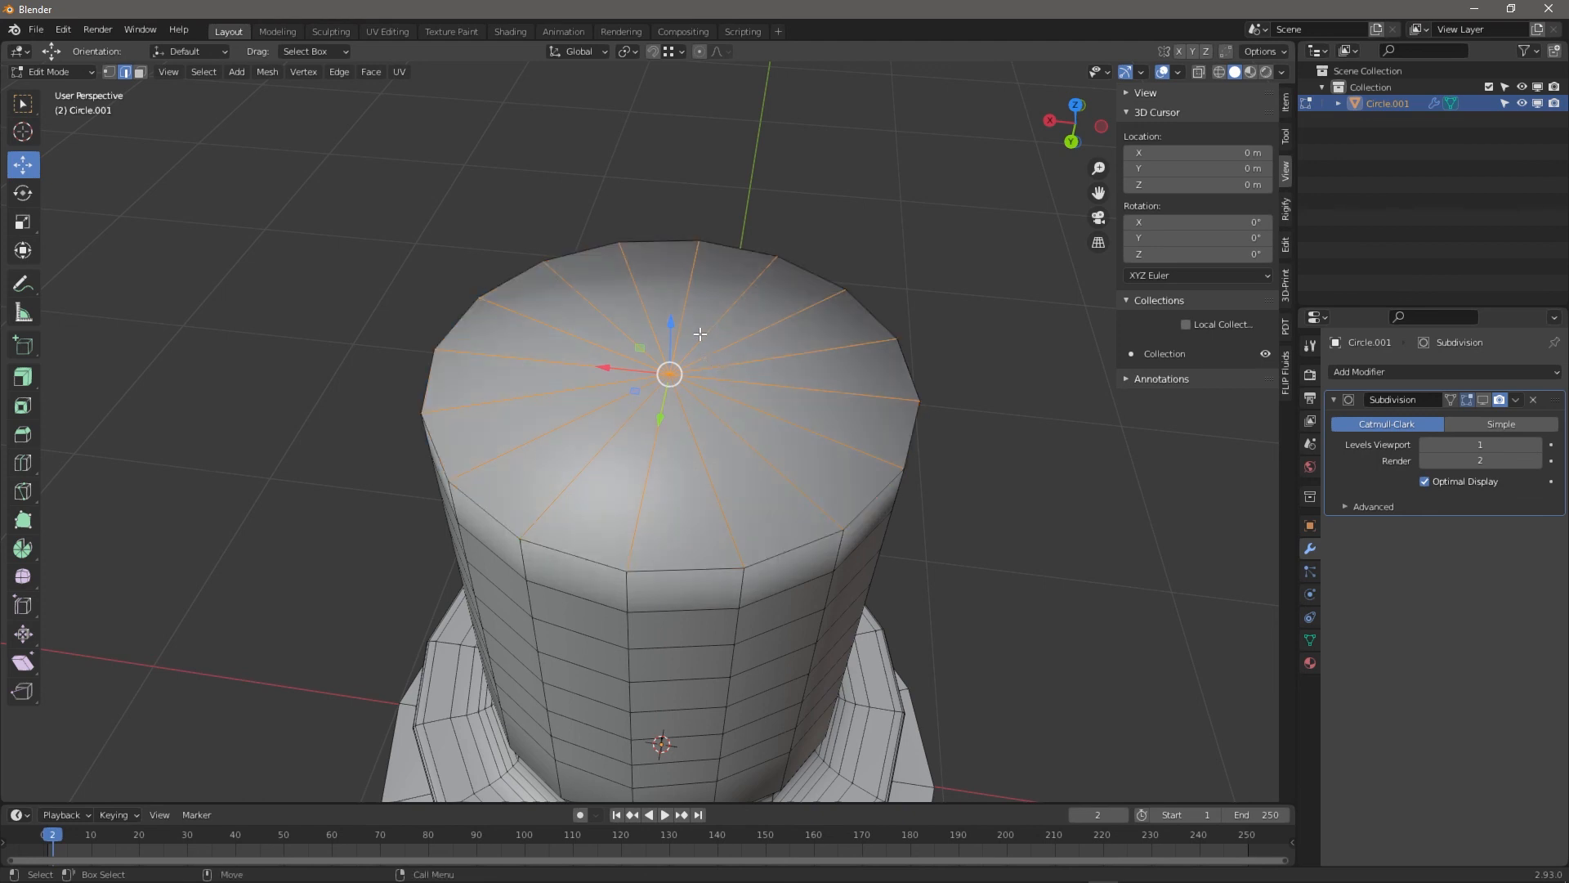
Add the top cap's rim loop to the selection and turn the cap's triangles into a single face
scroll(700, 334, "up", 4)
right_click(632, 308)
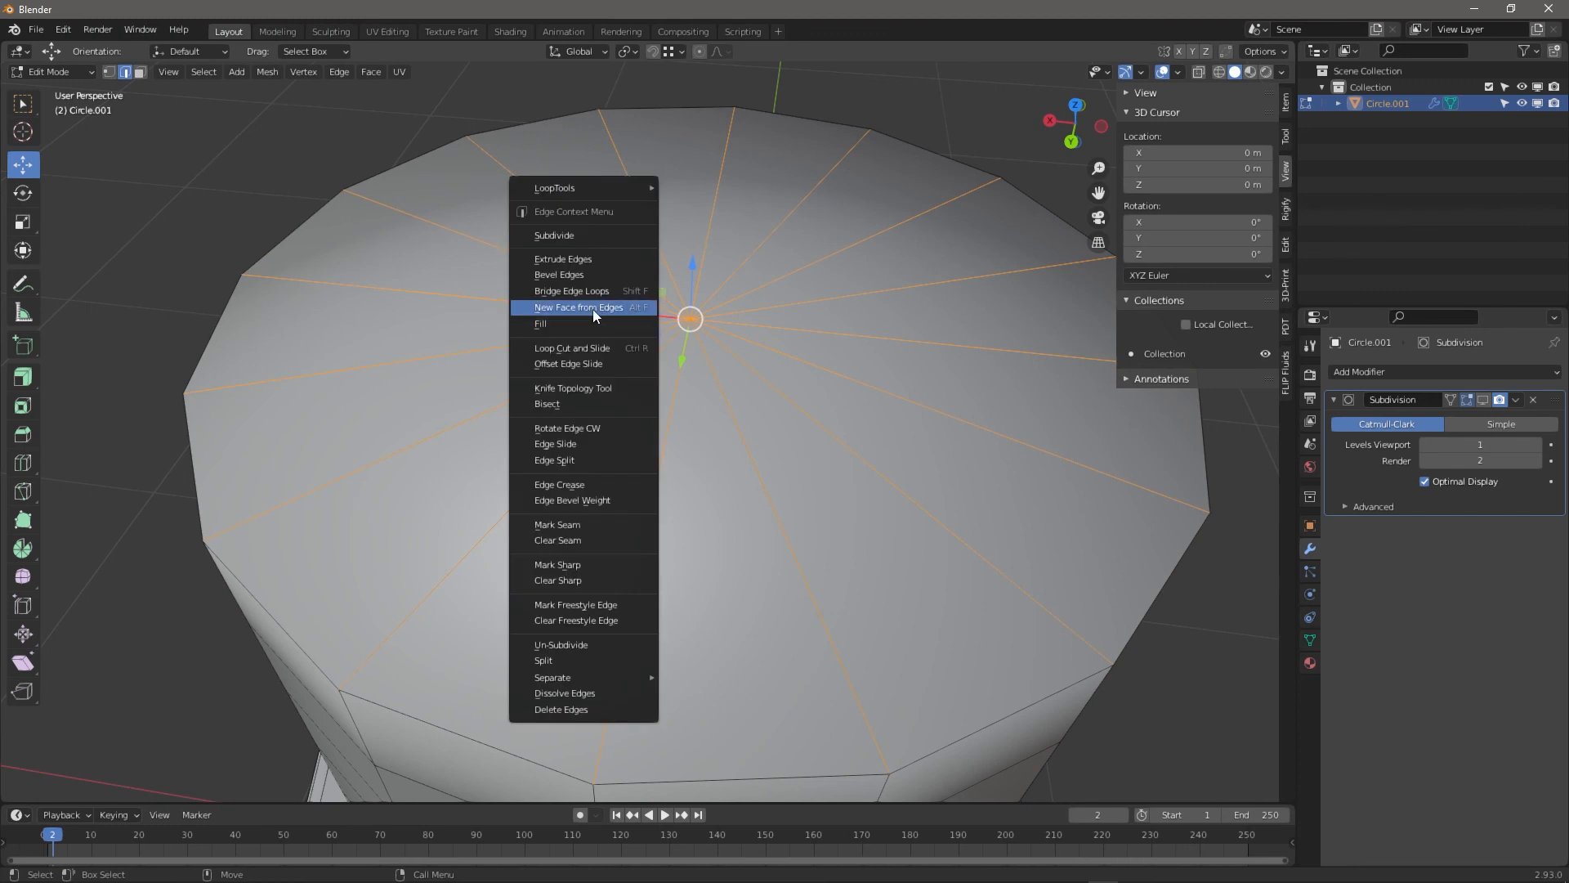
left_click(802, 119, "alt+shift")
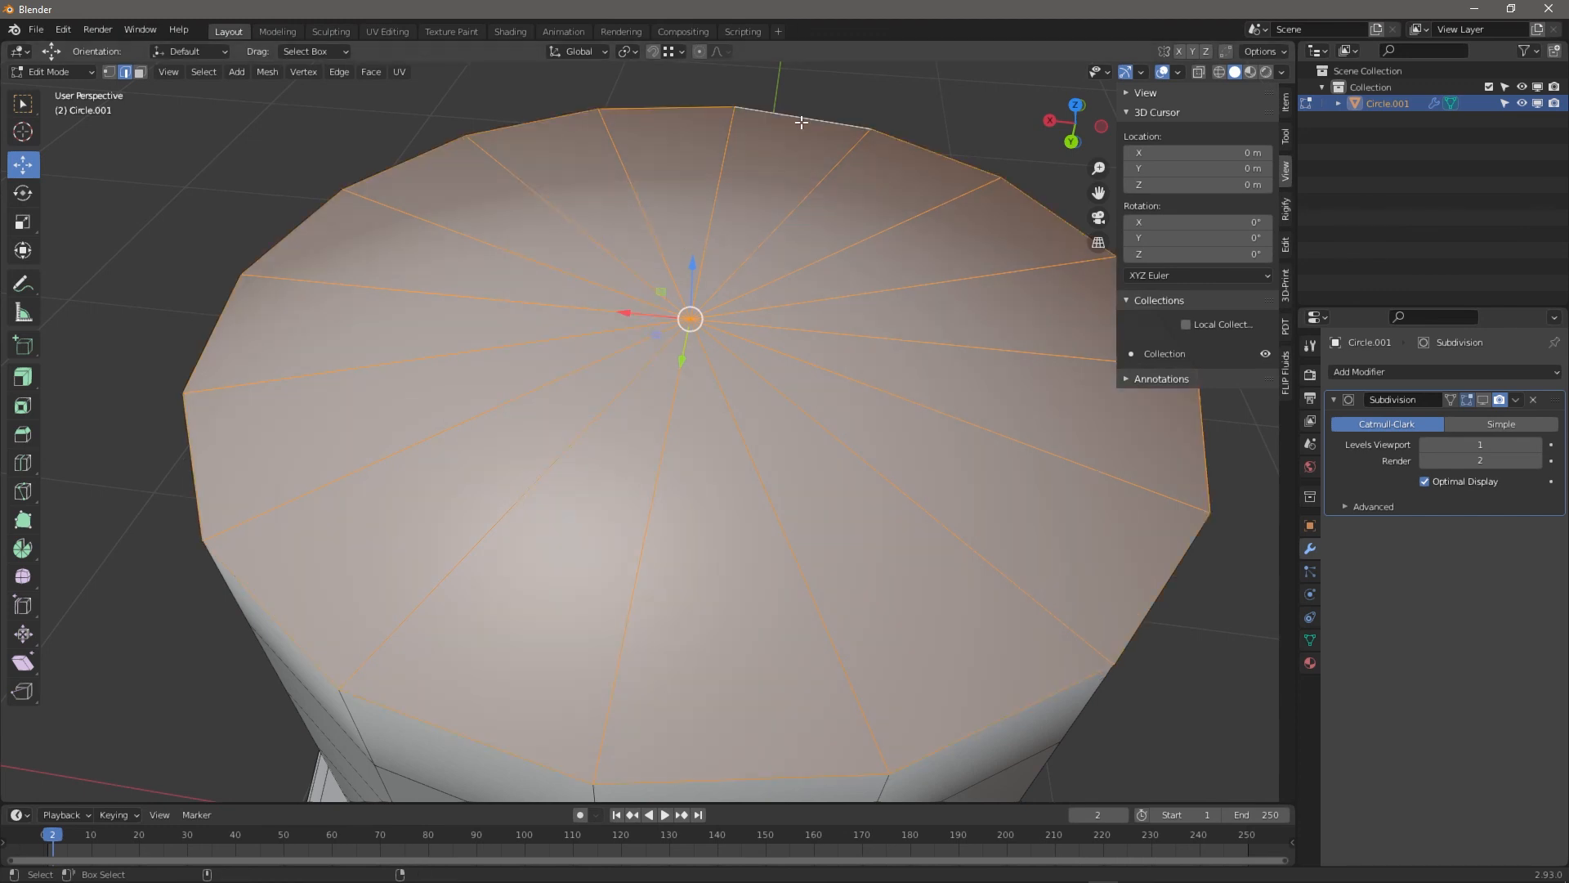
right_click(685, 282)
left_click(685, 282)
scroll(763, 453, "down", 5)
middle_click_drag(735, 457, 764, 453)
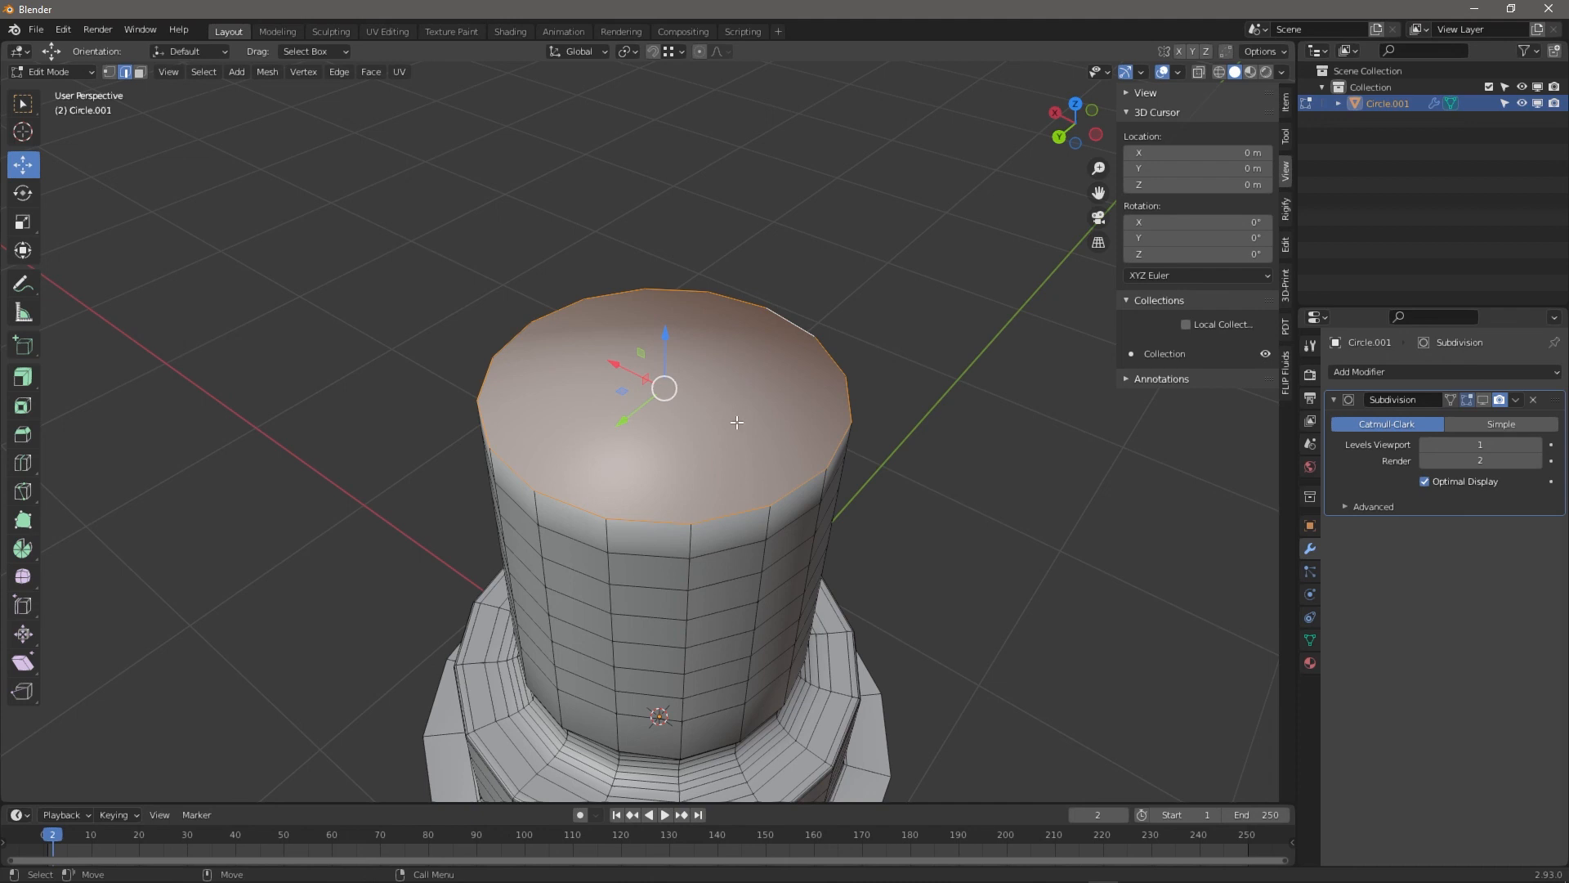
Inset the column's top cap face by about 0.207 m
key("1")
middle_click_drag(746, 308, 725, 465)
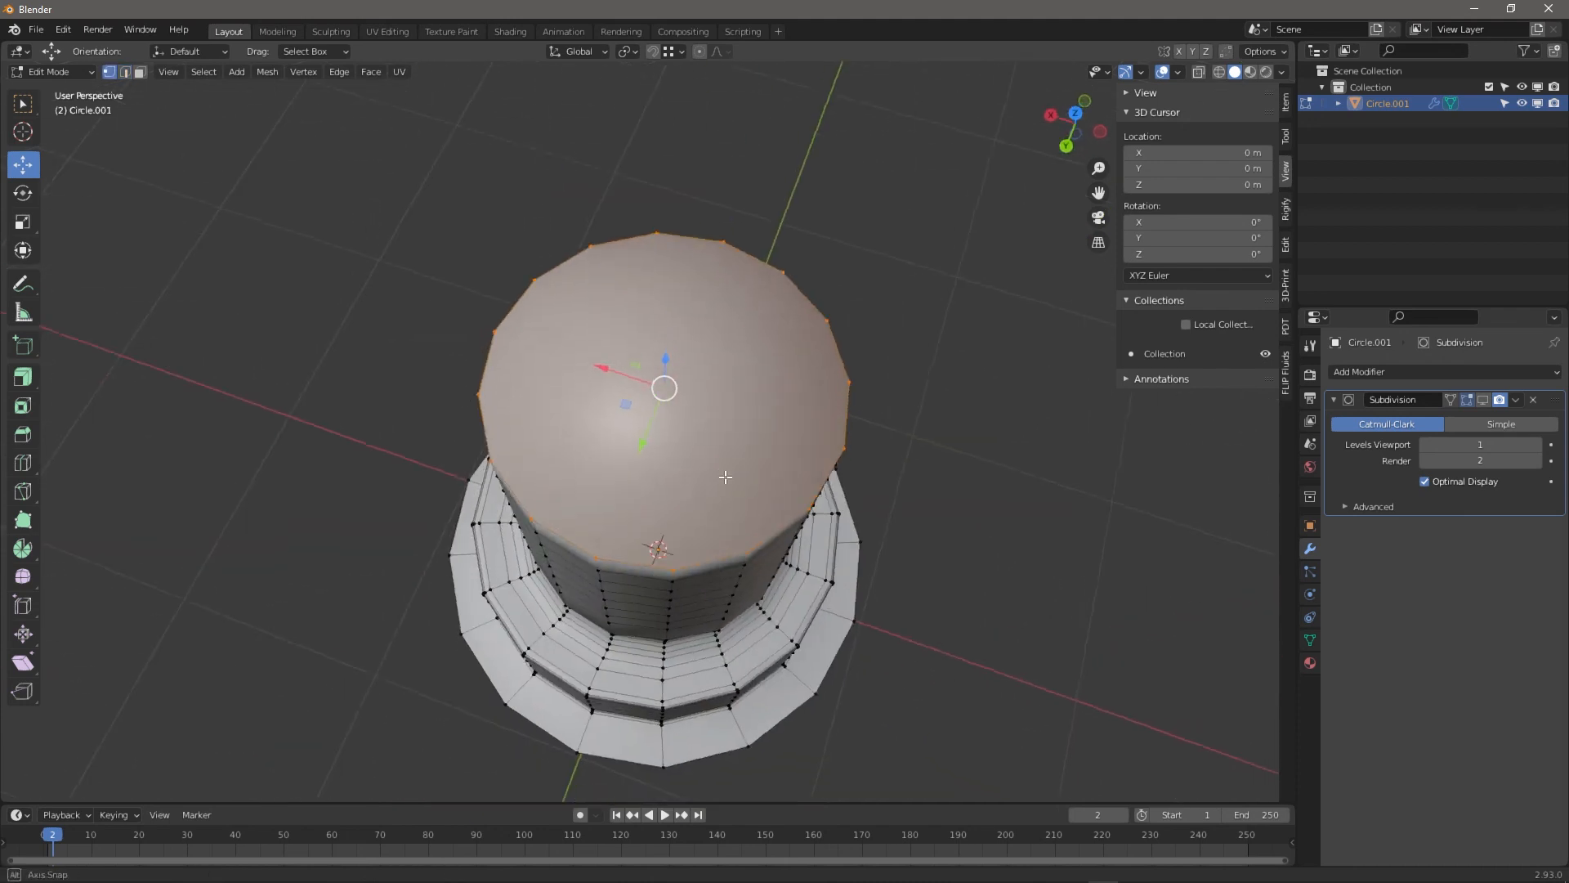
left_click(23, 406)
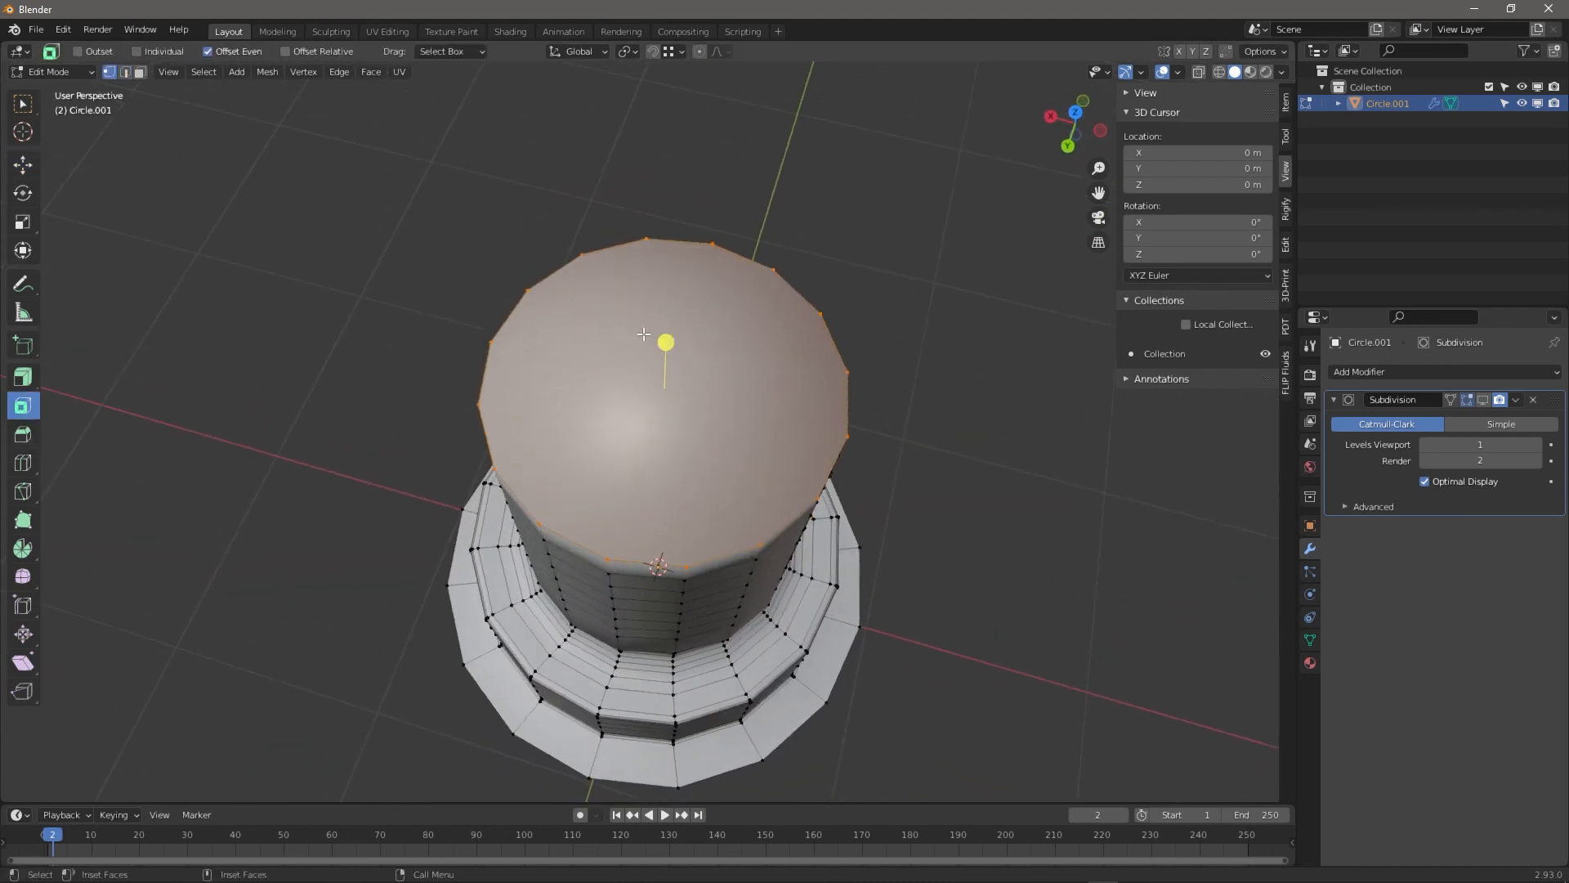
left_click(666, 368)
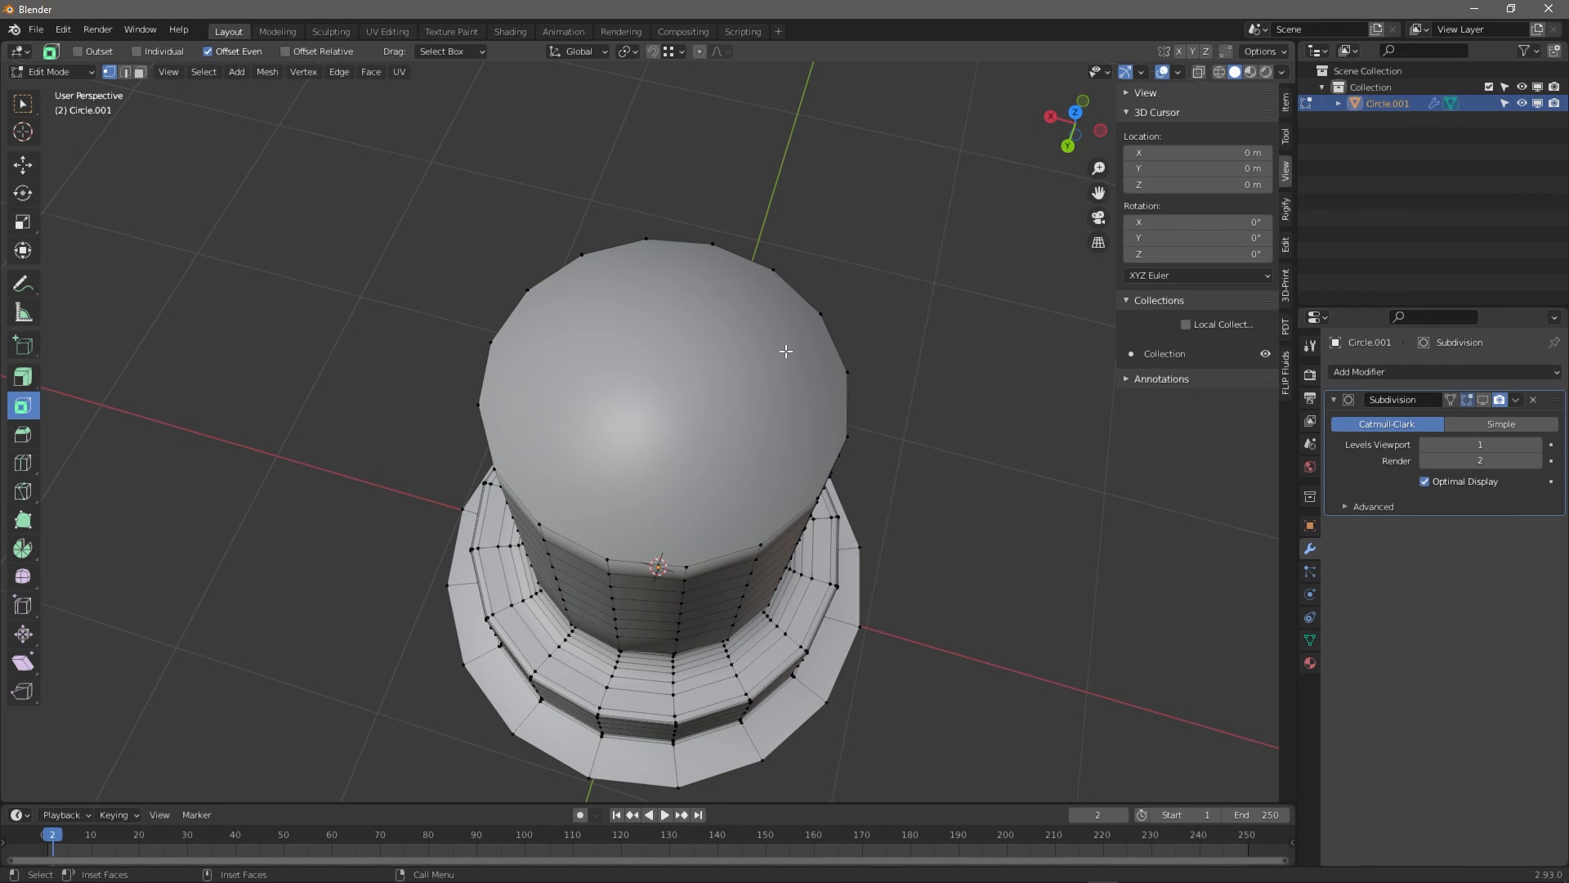
key("2")
key("1")
left_click(814, 484, "alt")
middle_click_drag(813, 473, 766, 423)
key("2")
left_click_drag(665, 311, 670, 385)
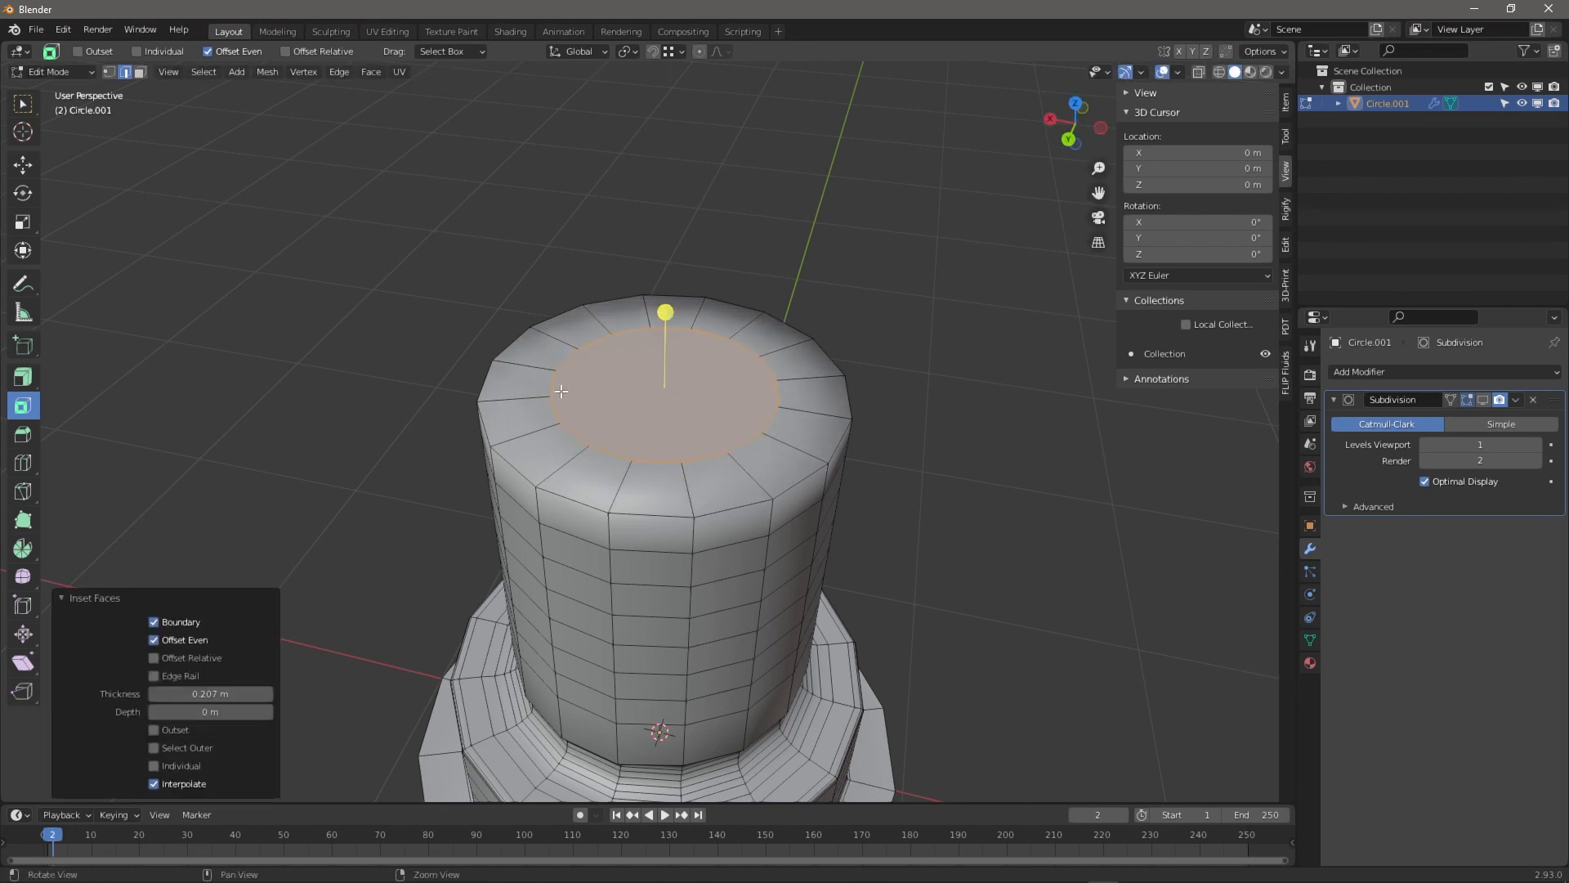
Connect two neighbouring pairs of opposite vertices on the inset ring with parallel edges across the cap's middle
middle_click_drag(670, 385, 559, 446)
scroll(692, 371, "up", 3)
key("1")
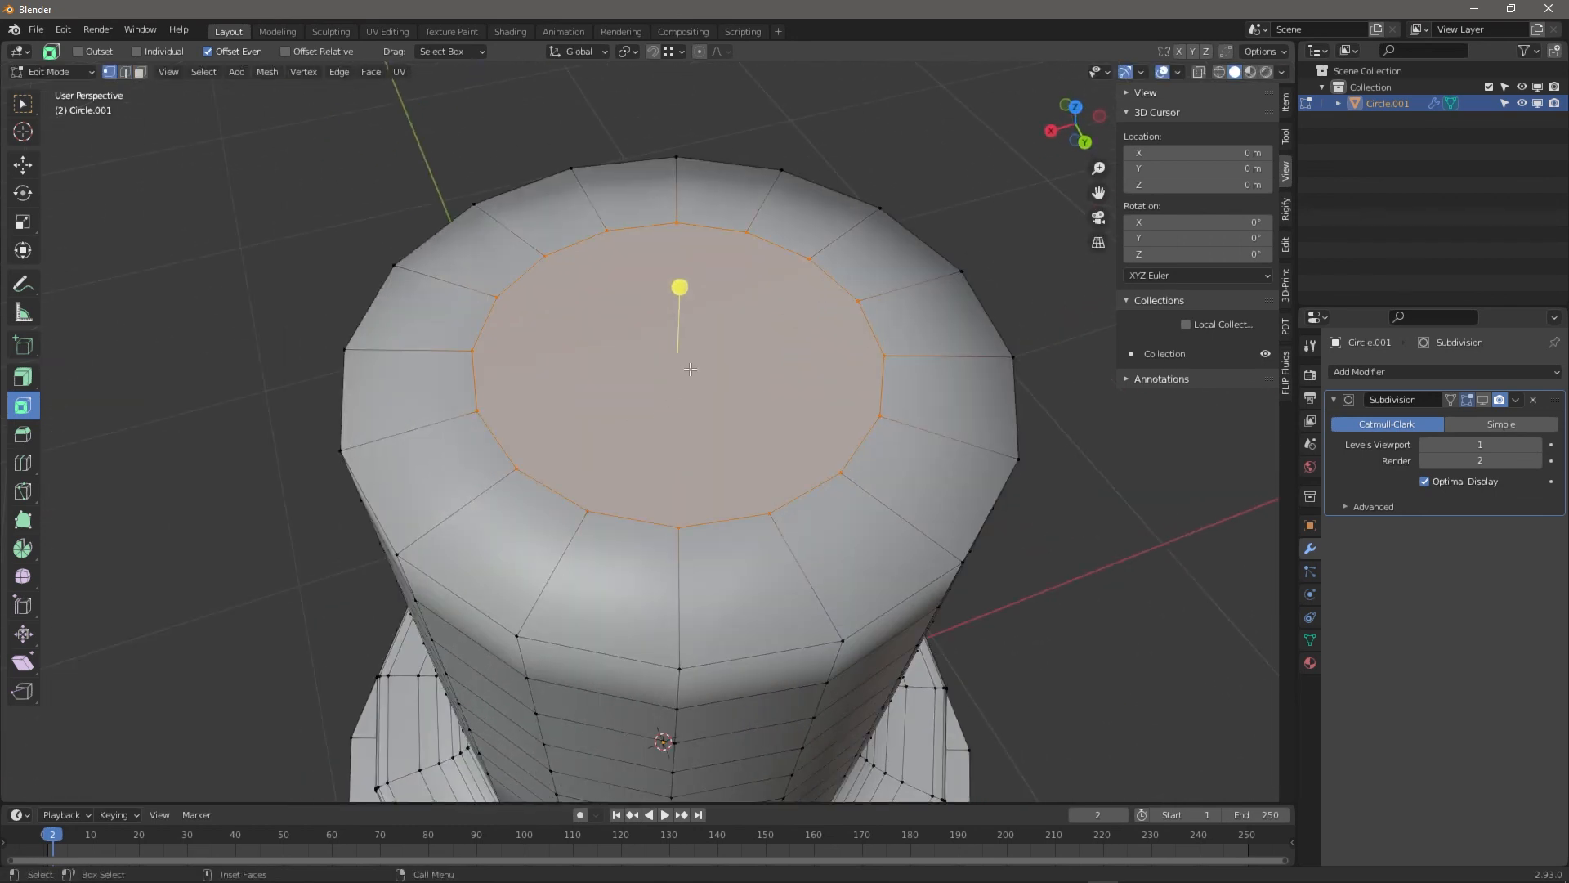
middle_click_drag(768, 348, 709, 380)
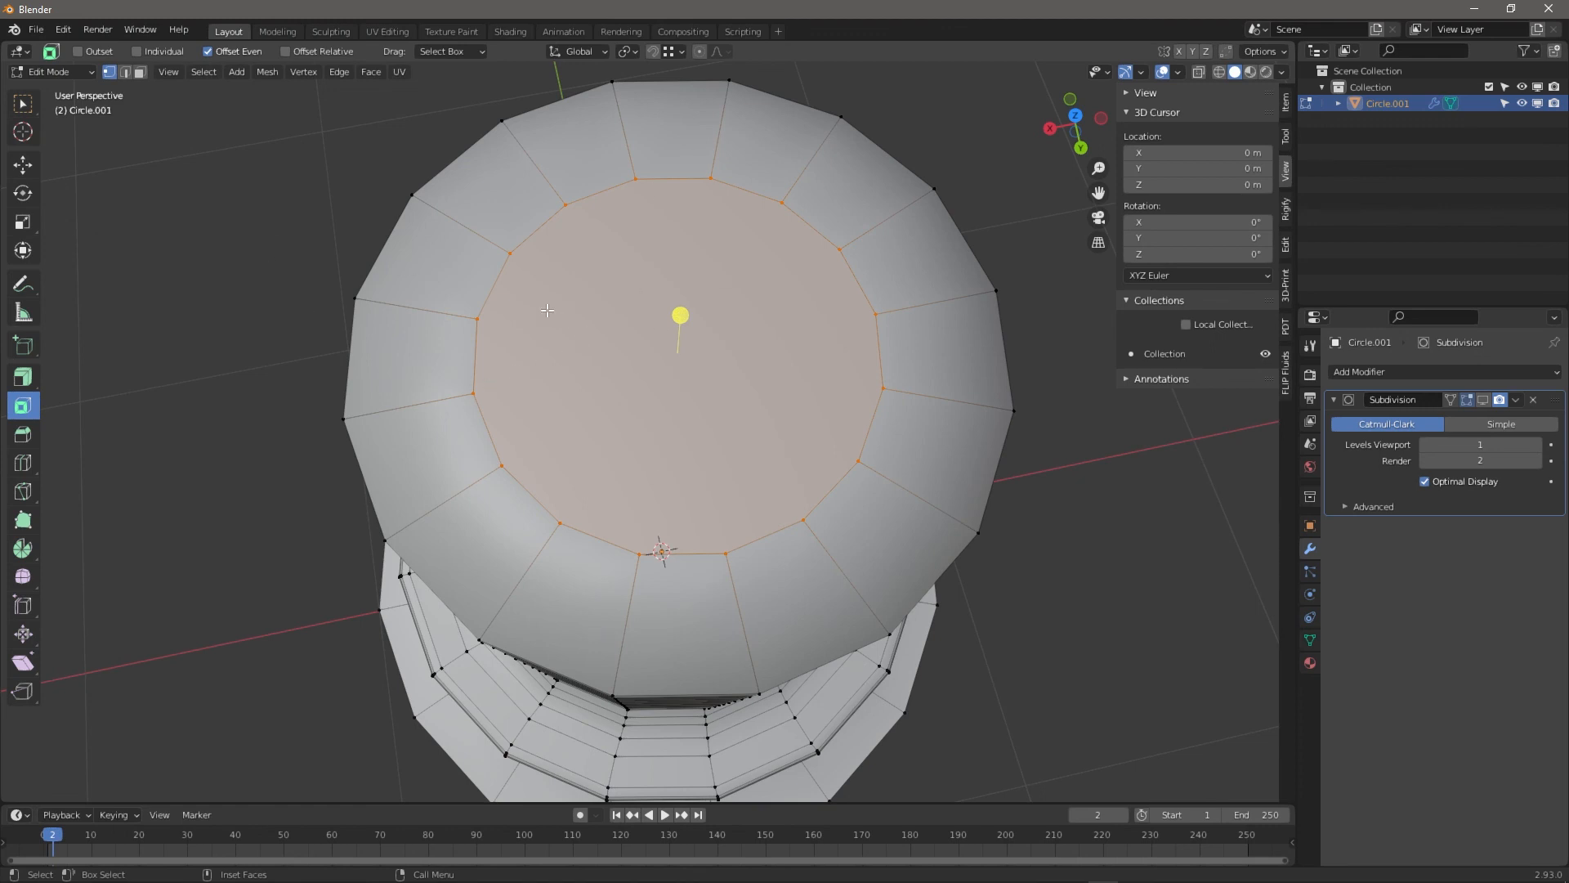
key("shift+space")
key("g")
left_click(476, 315)
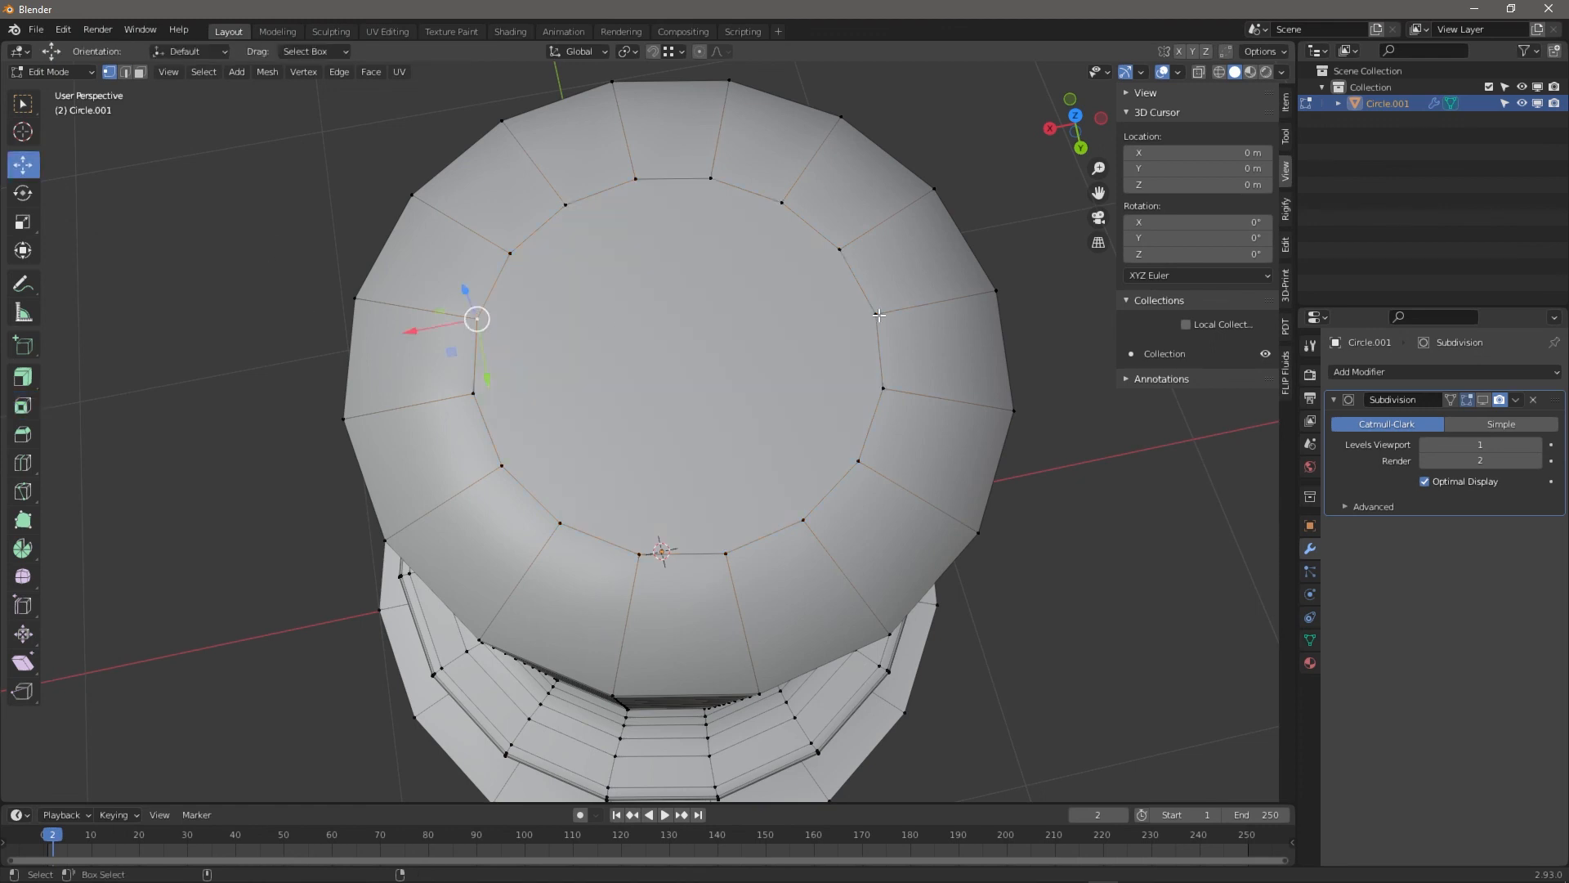
left_click(875, 313, "shift")
key("j")
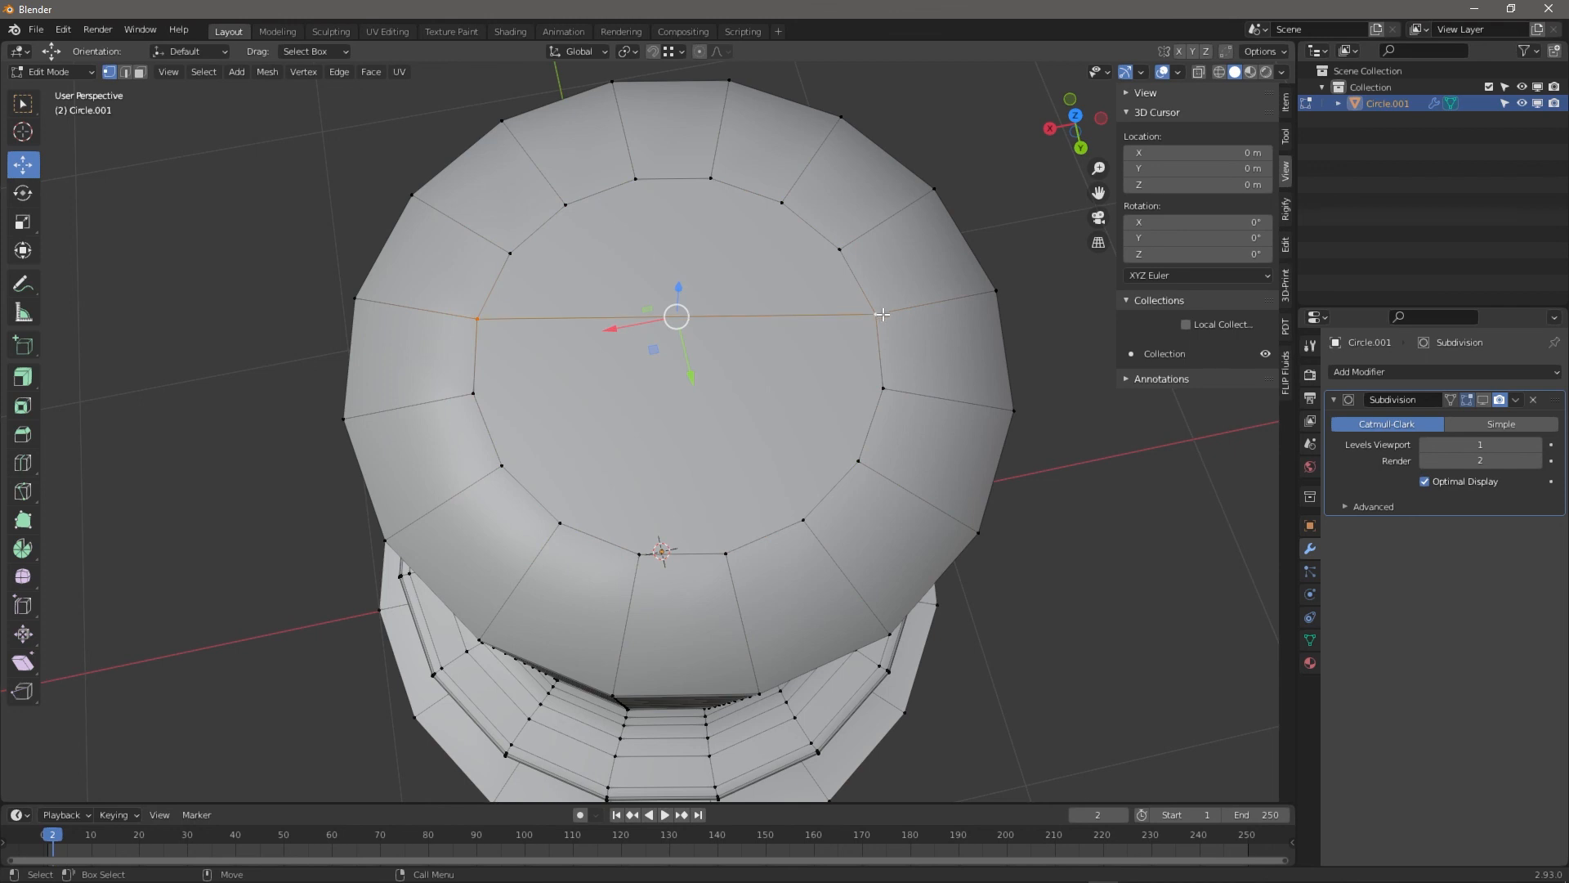
left_click(883, 389)
left_click(474, 396, "shift")
key("j")
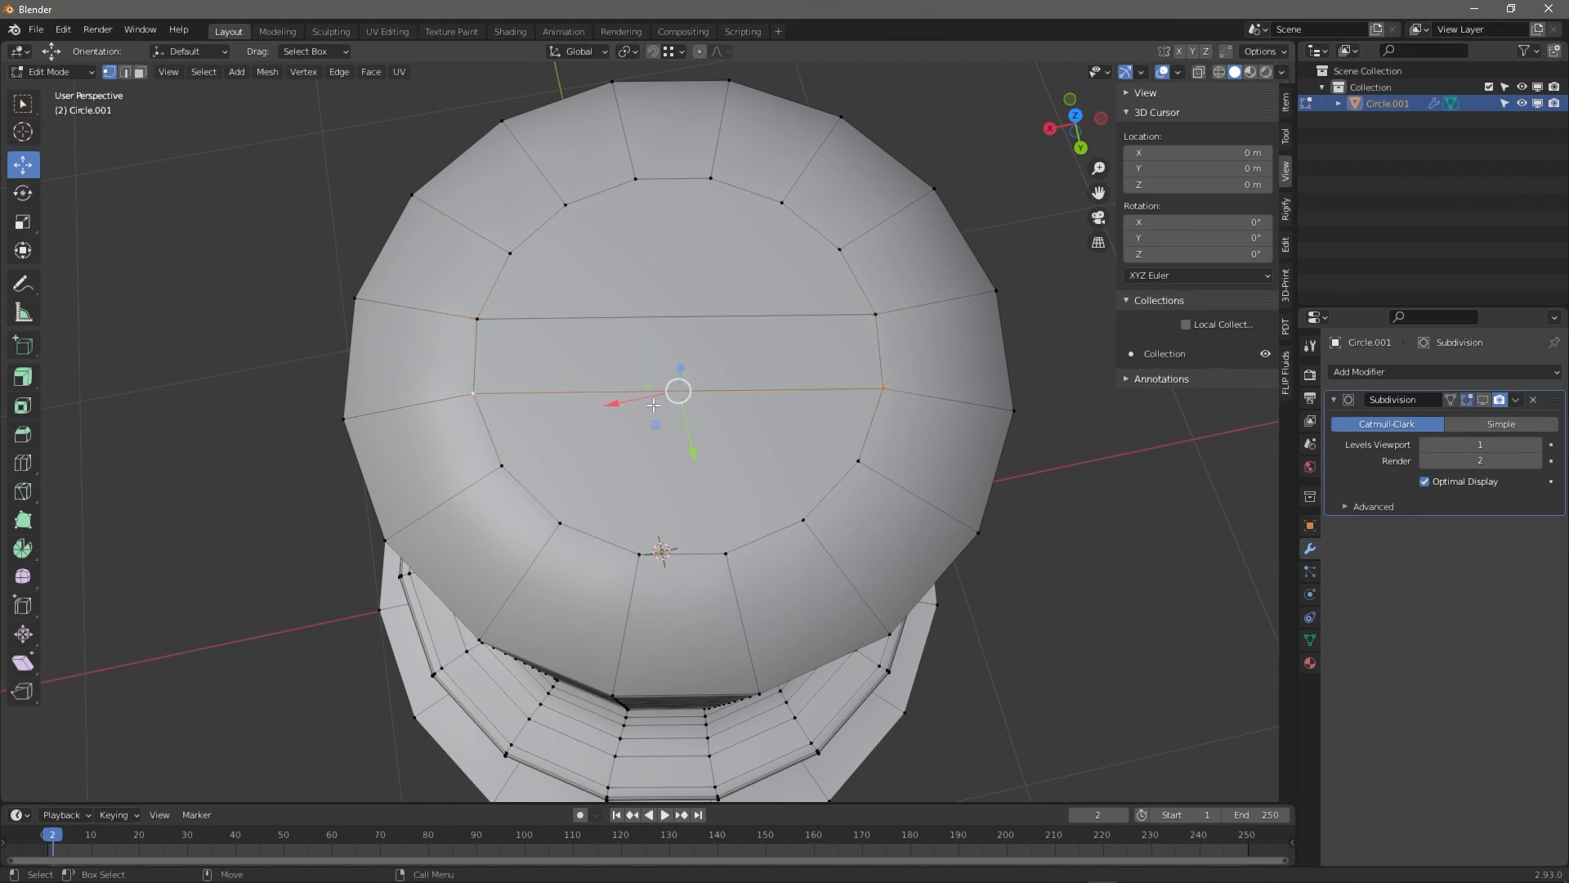
Connect two neighbouring pairs of opposite inset vertices with parallel edges that cross the first two at the cap's middle
middle_click_drag(474, 398, 682, 438)
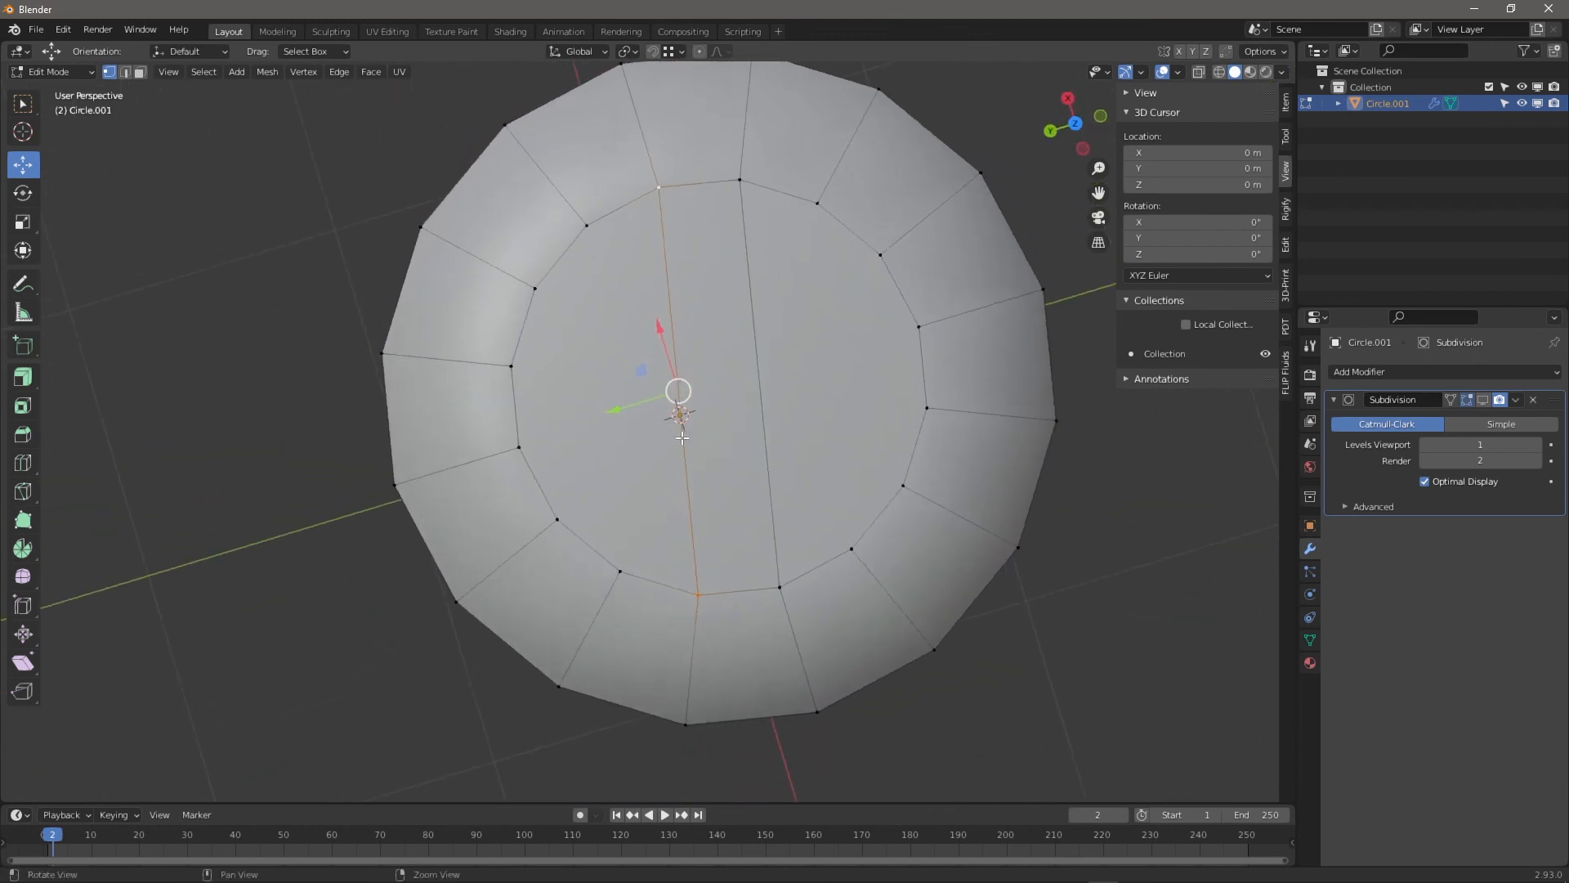
left_click(920, 327)
left_click(513, 365, "shift")
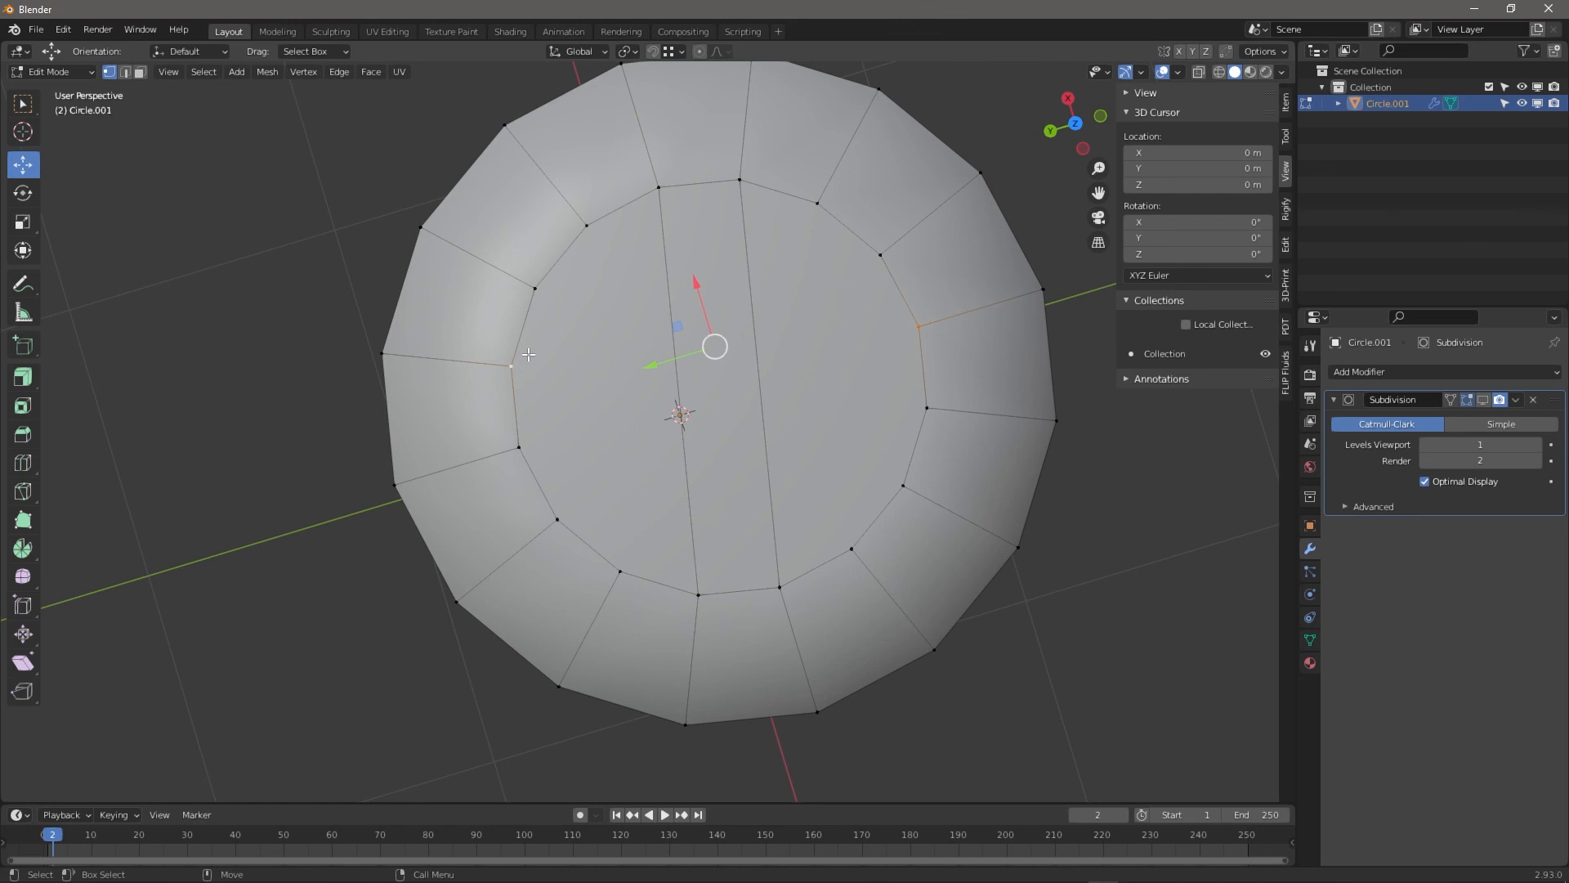
key("j")
left_click(926, 407)
left_click(519, 448, "shift")
Connect one more opposite vertex pair on each outer side of the first two parallel edges and pick the next vertex pair
left_click(619, 572)
left_click(587, 226, "shift")
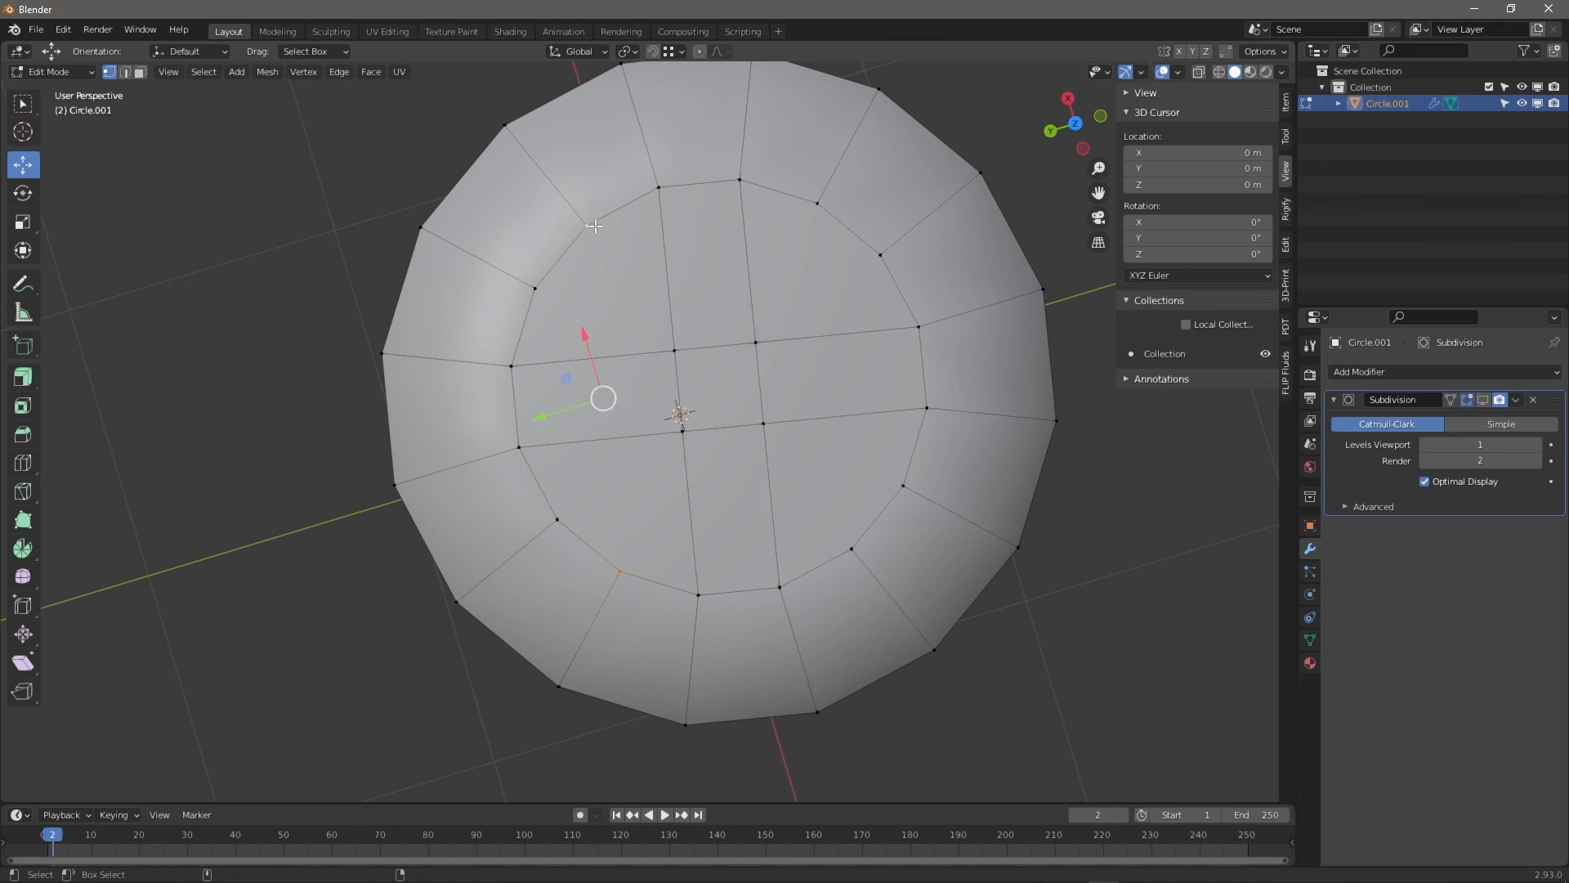
left_click(852, 548)
left_click(820, 197, "shift")
left_click(533, 290)
left_click(880, 254, "shift")
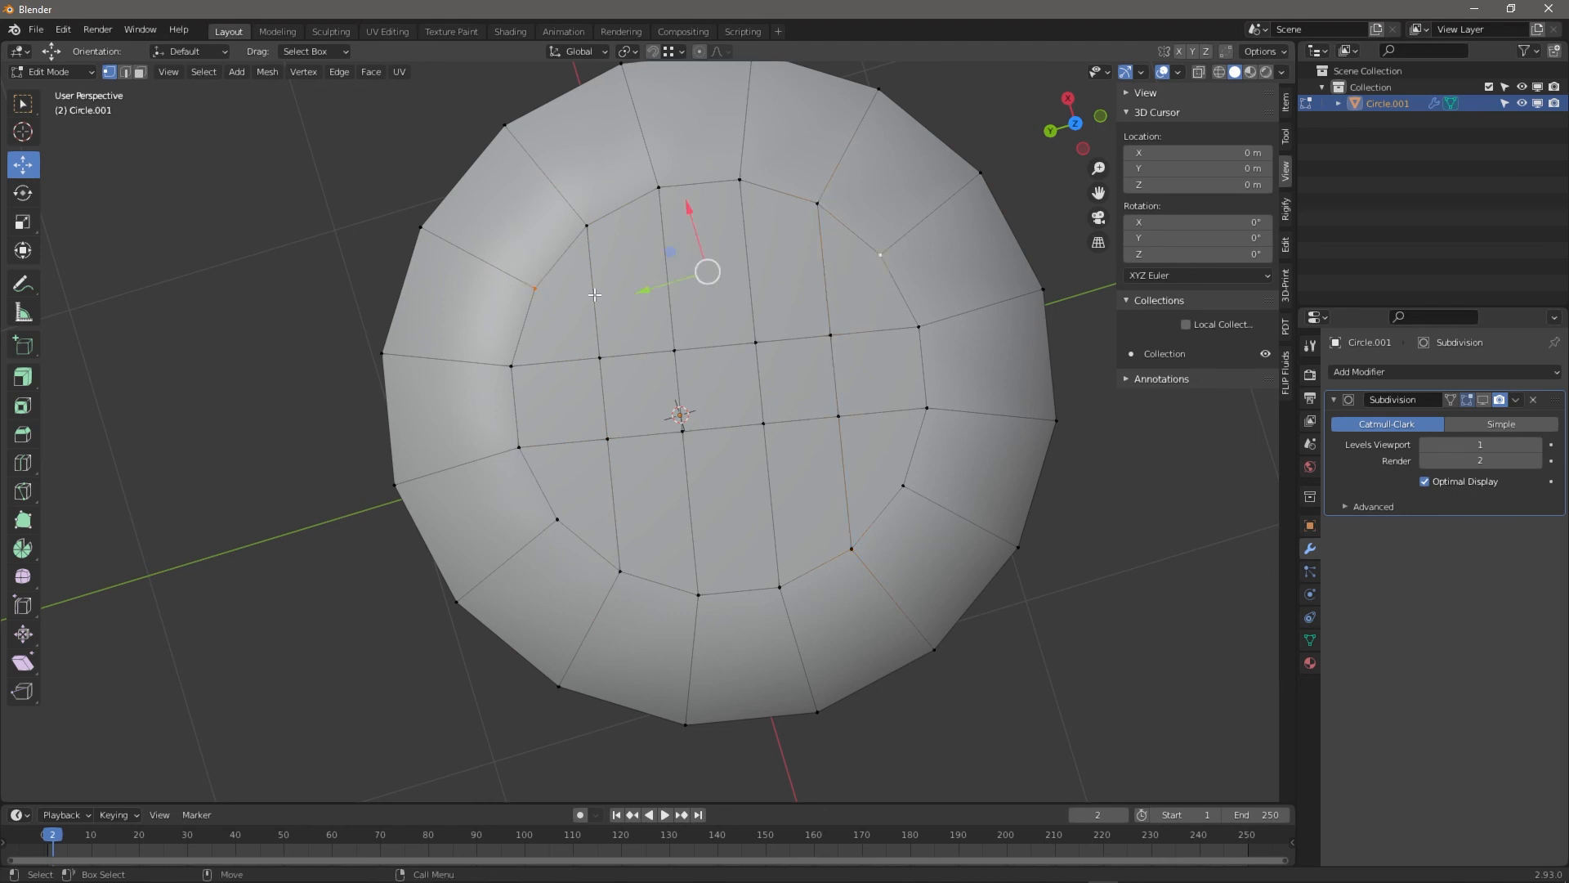
Select only the grid faces inside the cap's inset ring, leaving out the surrounding ring faces
scroll(900, 419, "down", 2)
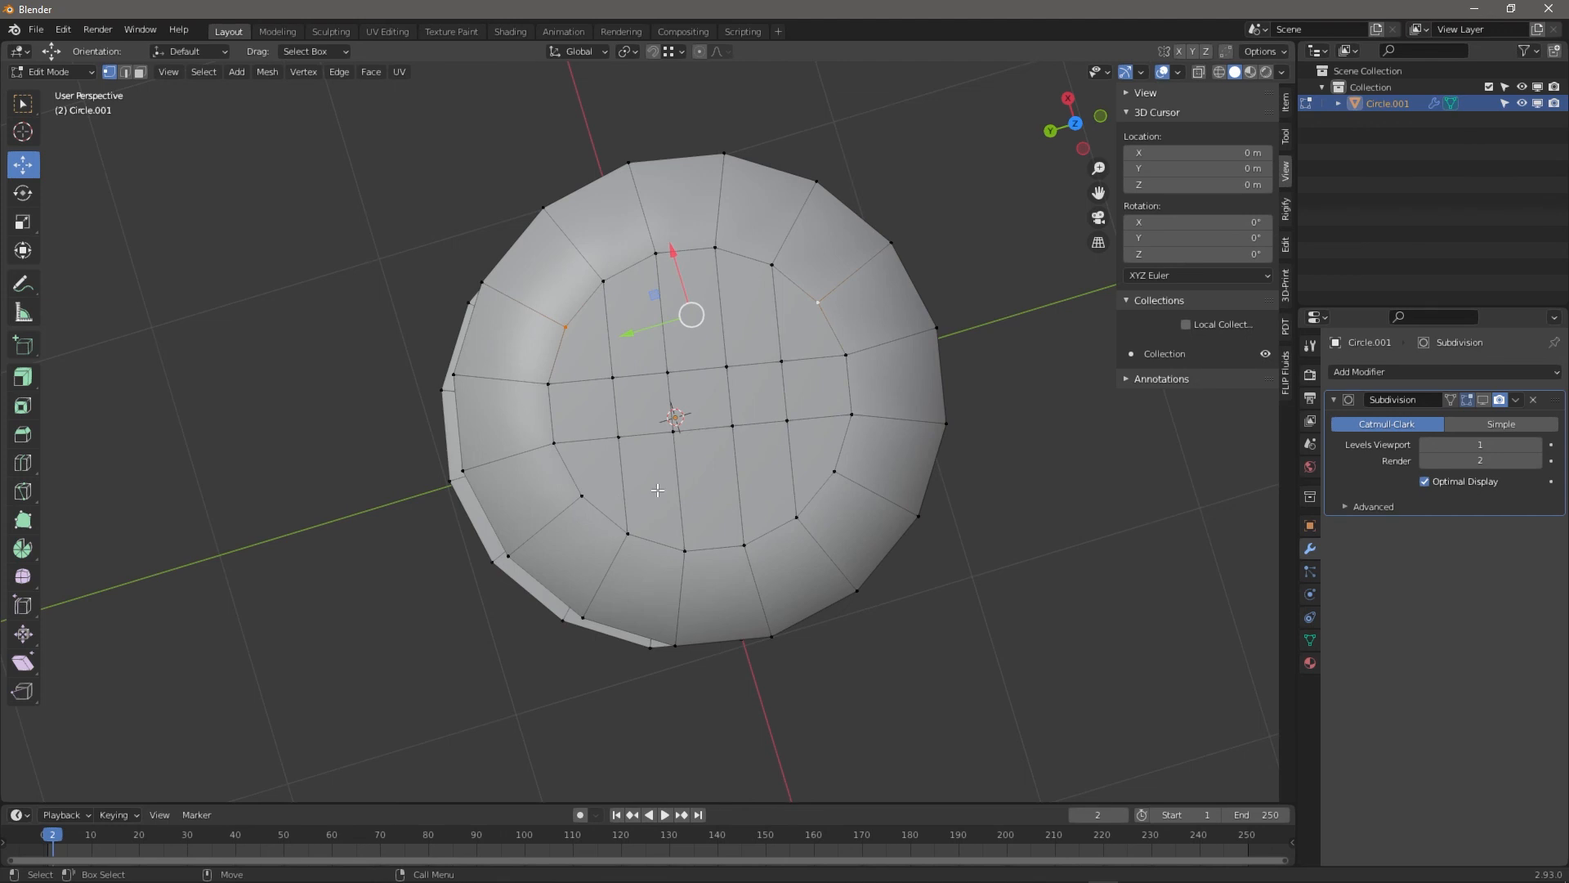
middle_click_drag(625, 509, 619, 324)
key("3")
left_click_drag(485, 263, 788, 517)
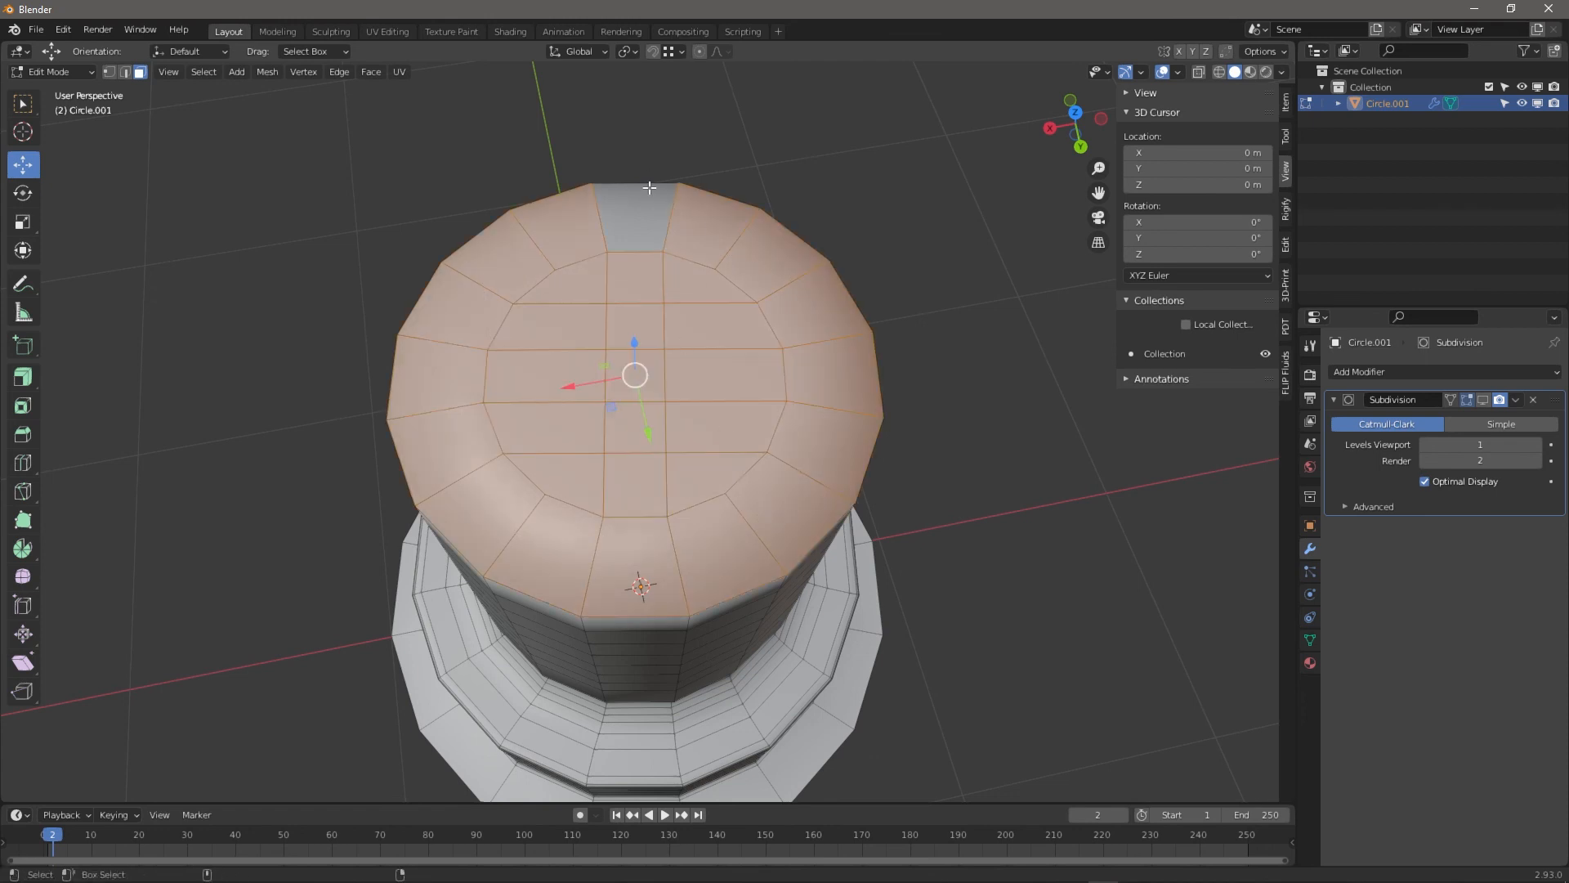
left_click_drag(648, 185, 561, 483, "ctrl")
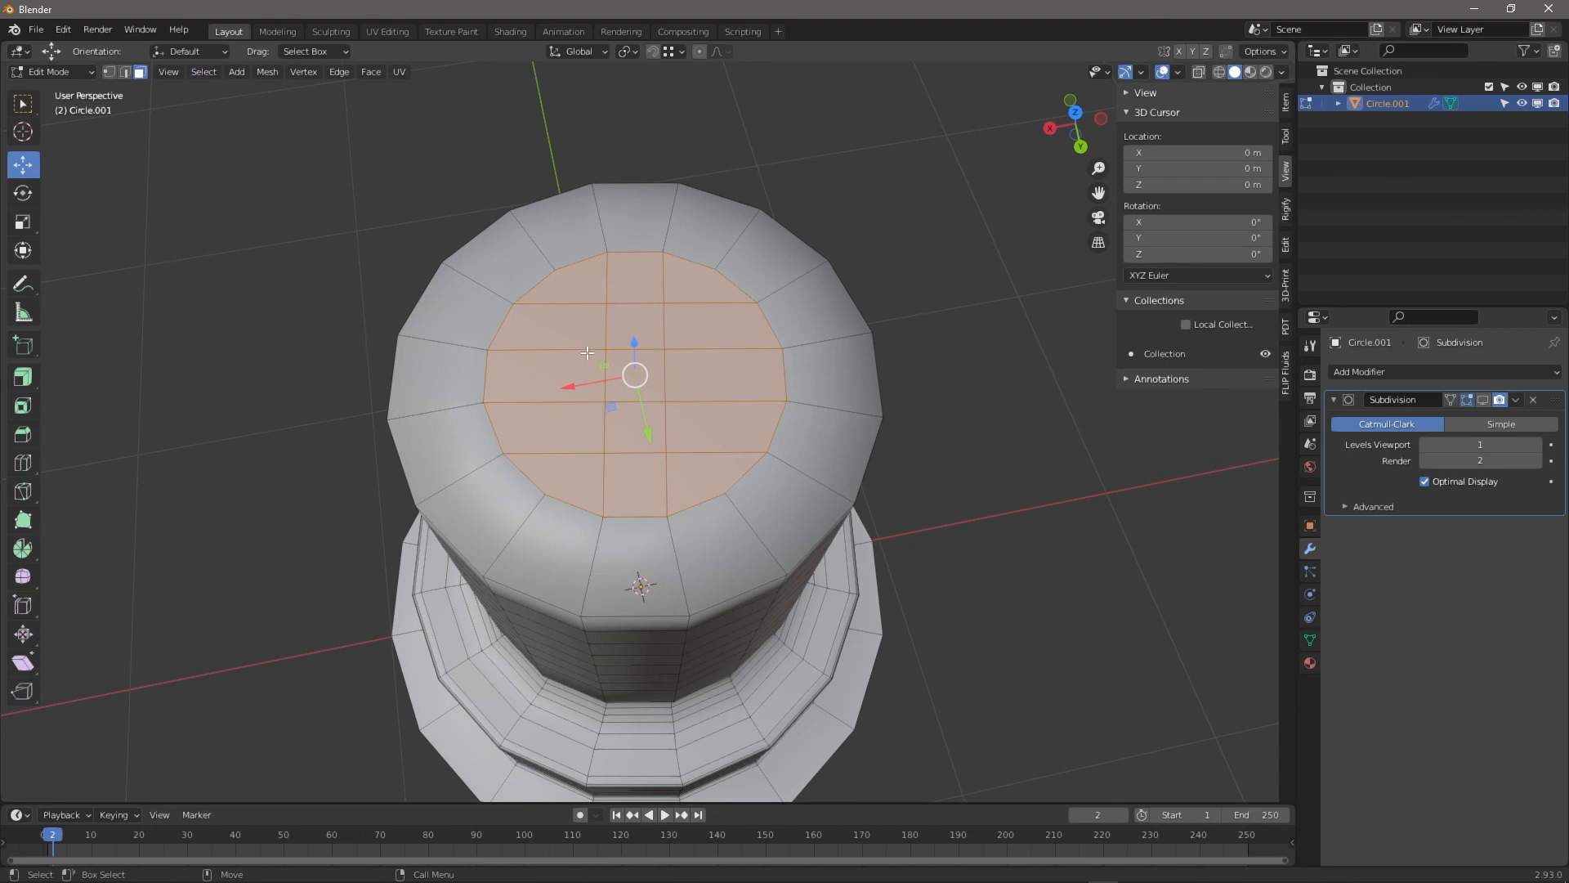
Switch the column to Sculpt Mode and enable its Wireframe viewport display
left_click(47, 70)
left_click(61, 126)
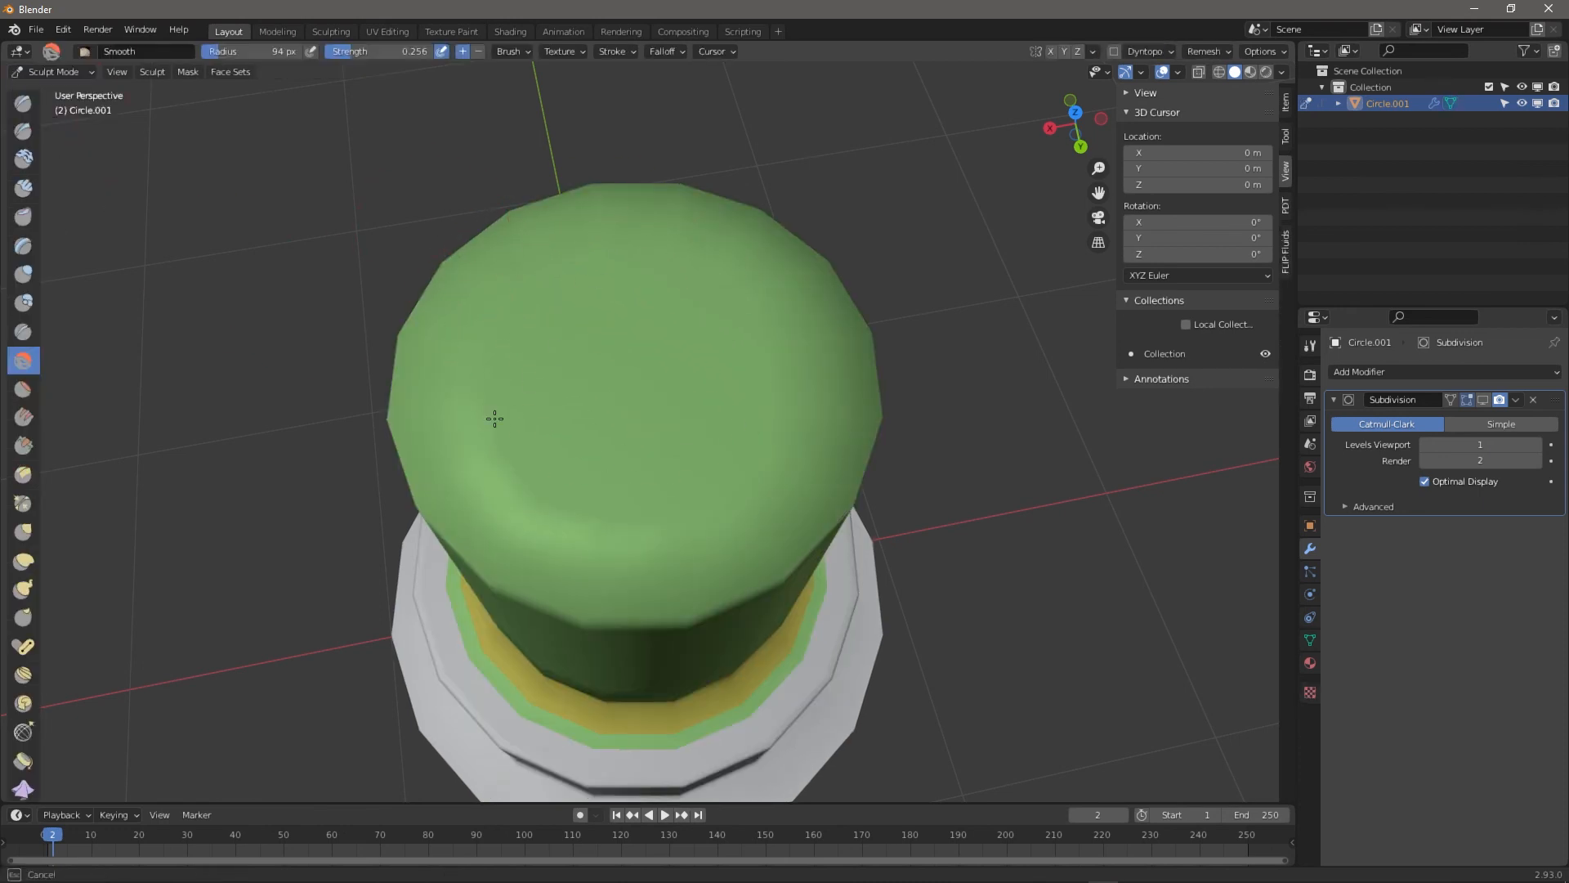
left_click(1310, 526)
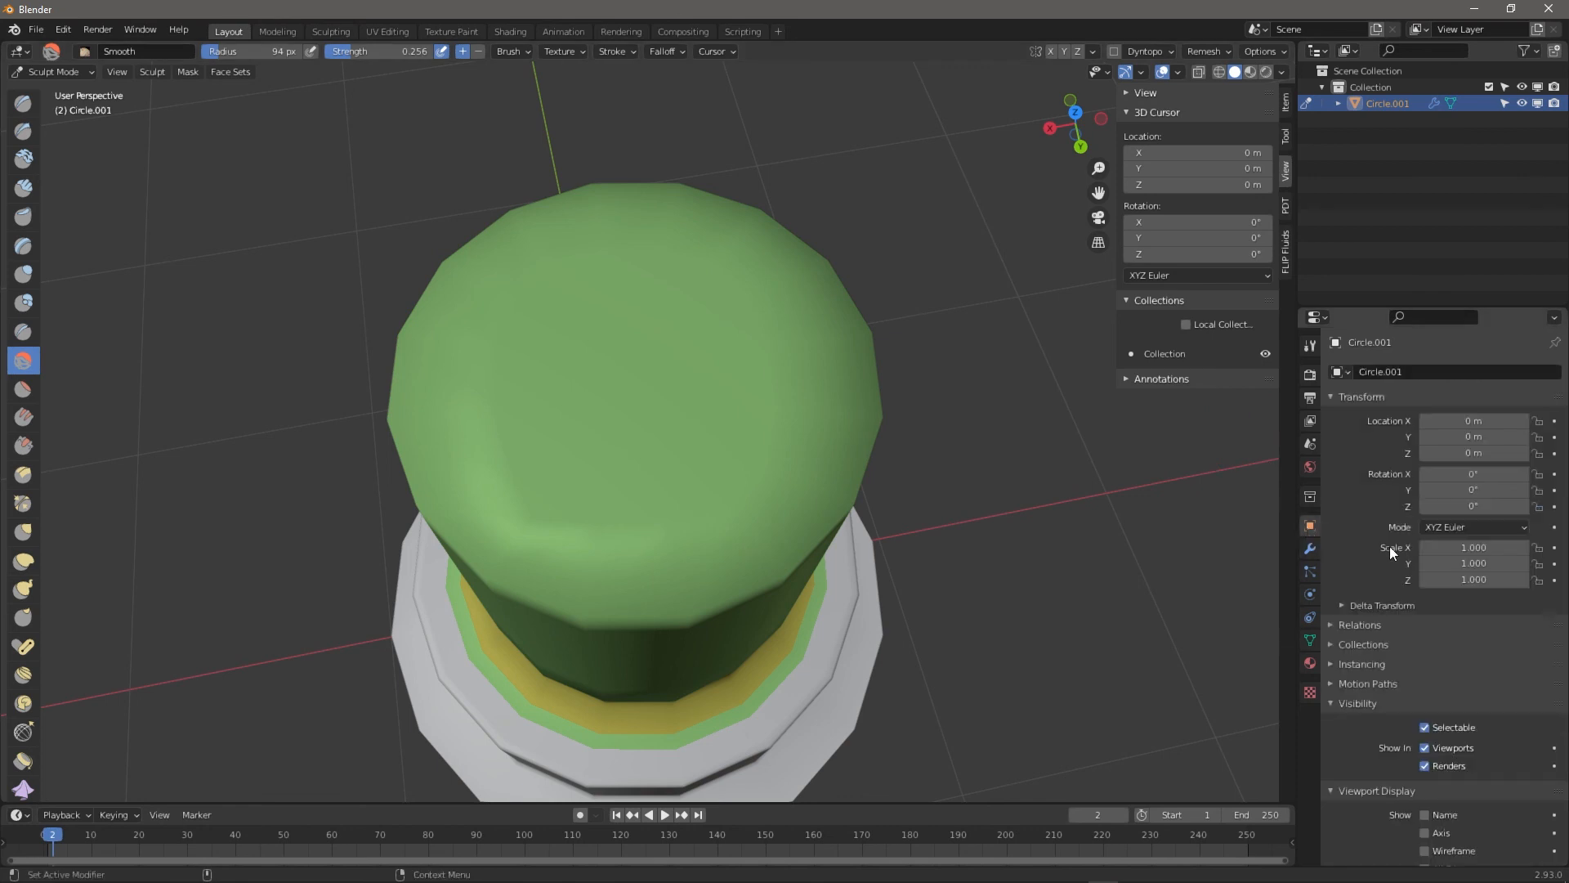
scroll(1381, 708, "down", 4)
left_click(1424, 720)
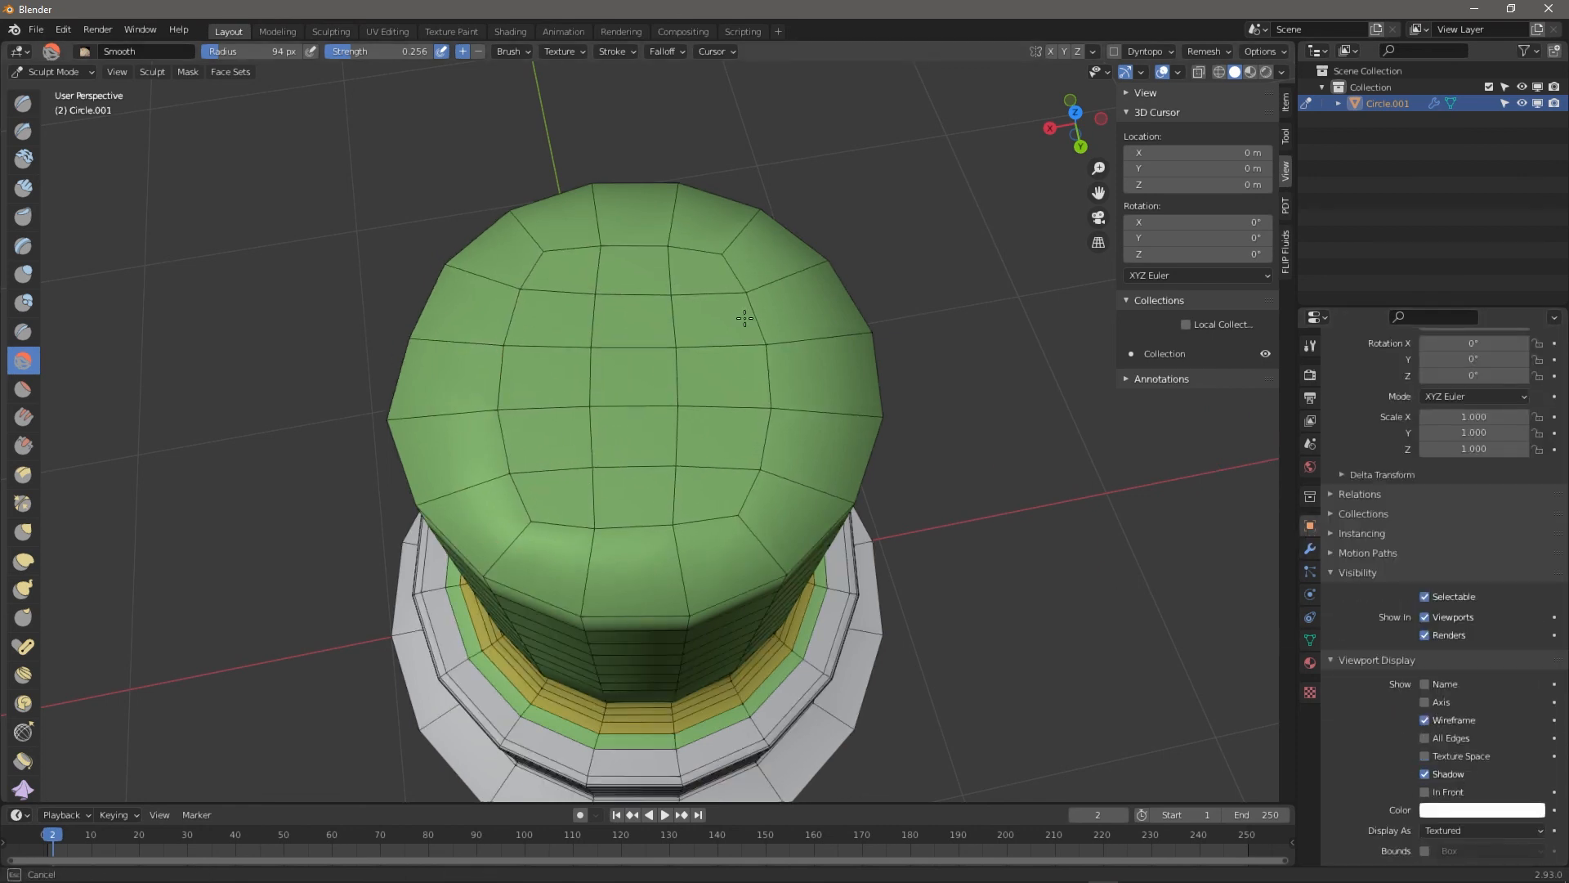
Try smoothing the top cap's grid with the Smooth brush and undo the strokes
middle_click_drag(795, 416, 462, 338)
mouse_move(462, 337)
left_mouse_down()
mouse_move(553, 400)
mouse_move(838, 374)
left_mouse_up()
key("ctrl+z")
key("ctrl+z")
key("ctrl+z")
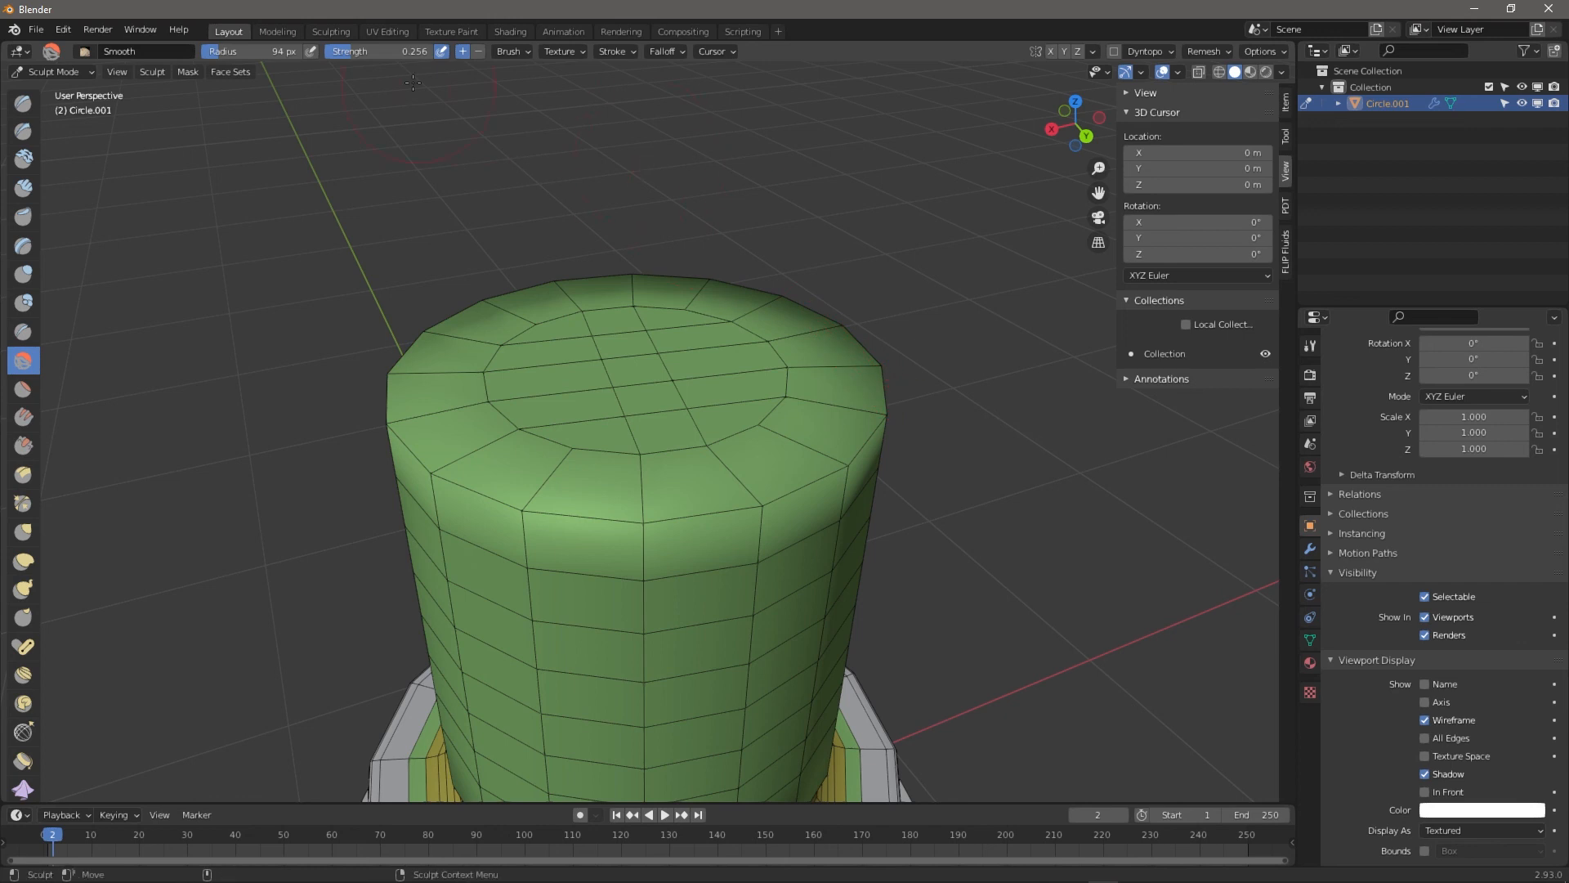
Turn off Topology and Face Sets auto-masking for the Smooth brush, test a stroke on the cap and undo it
left_click(508, 52)
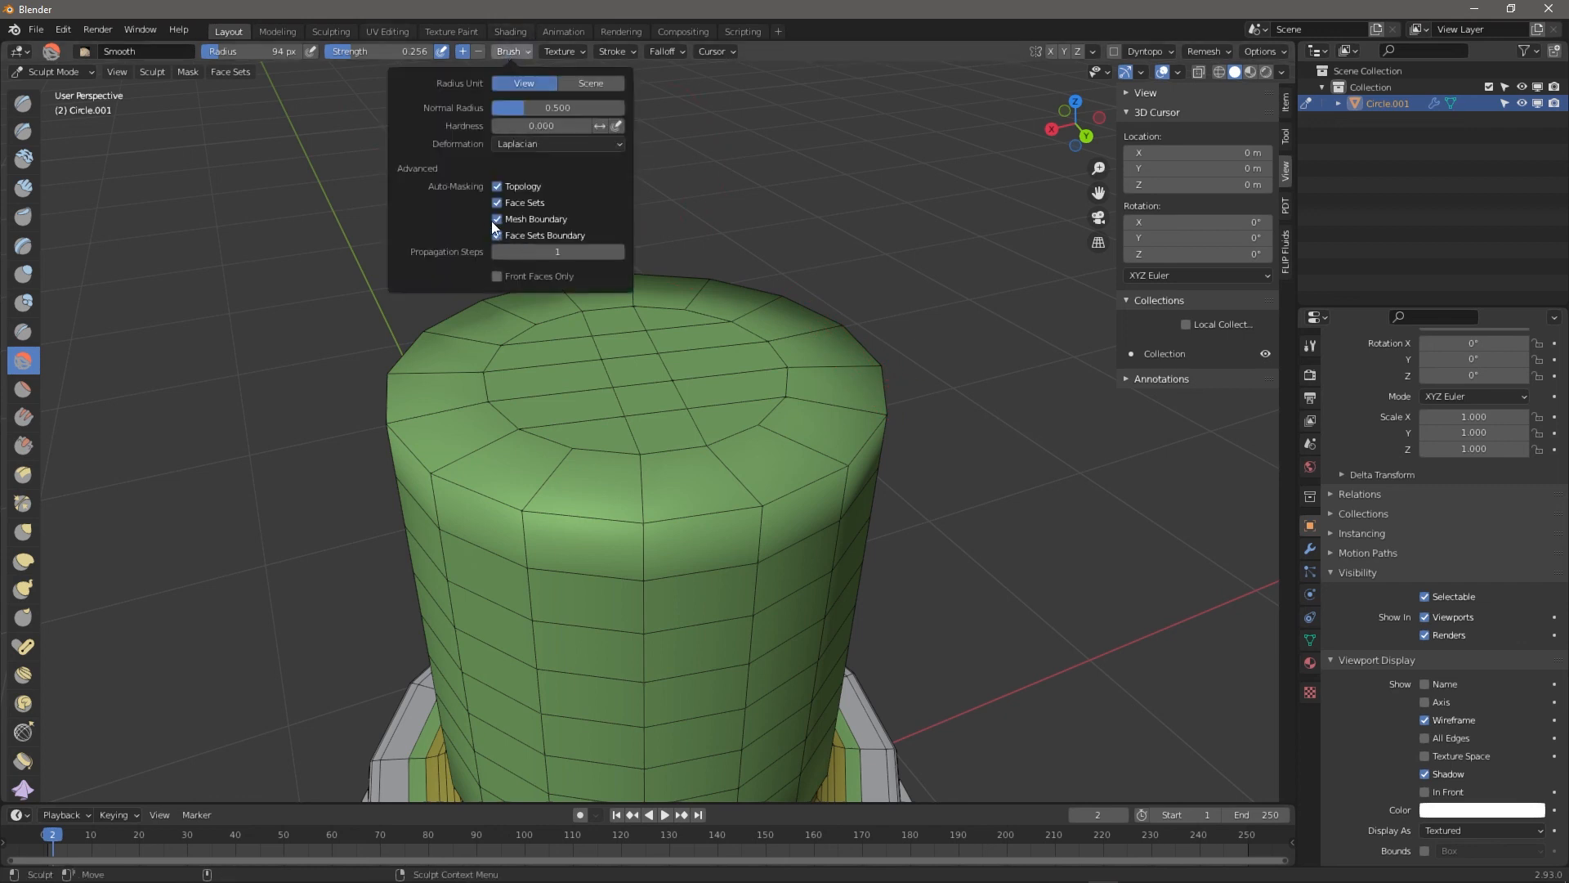
left_click(500, 202)
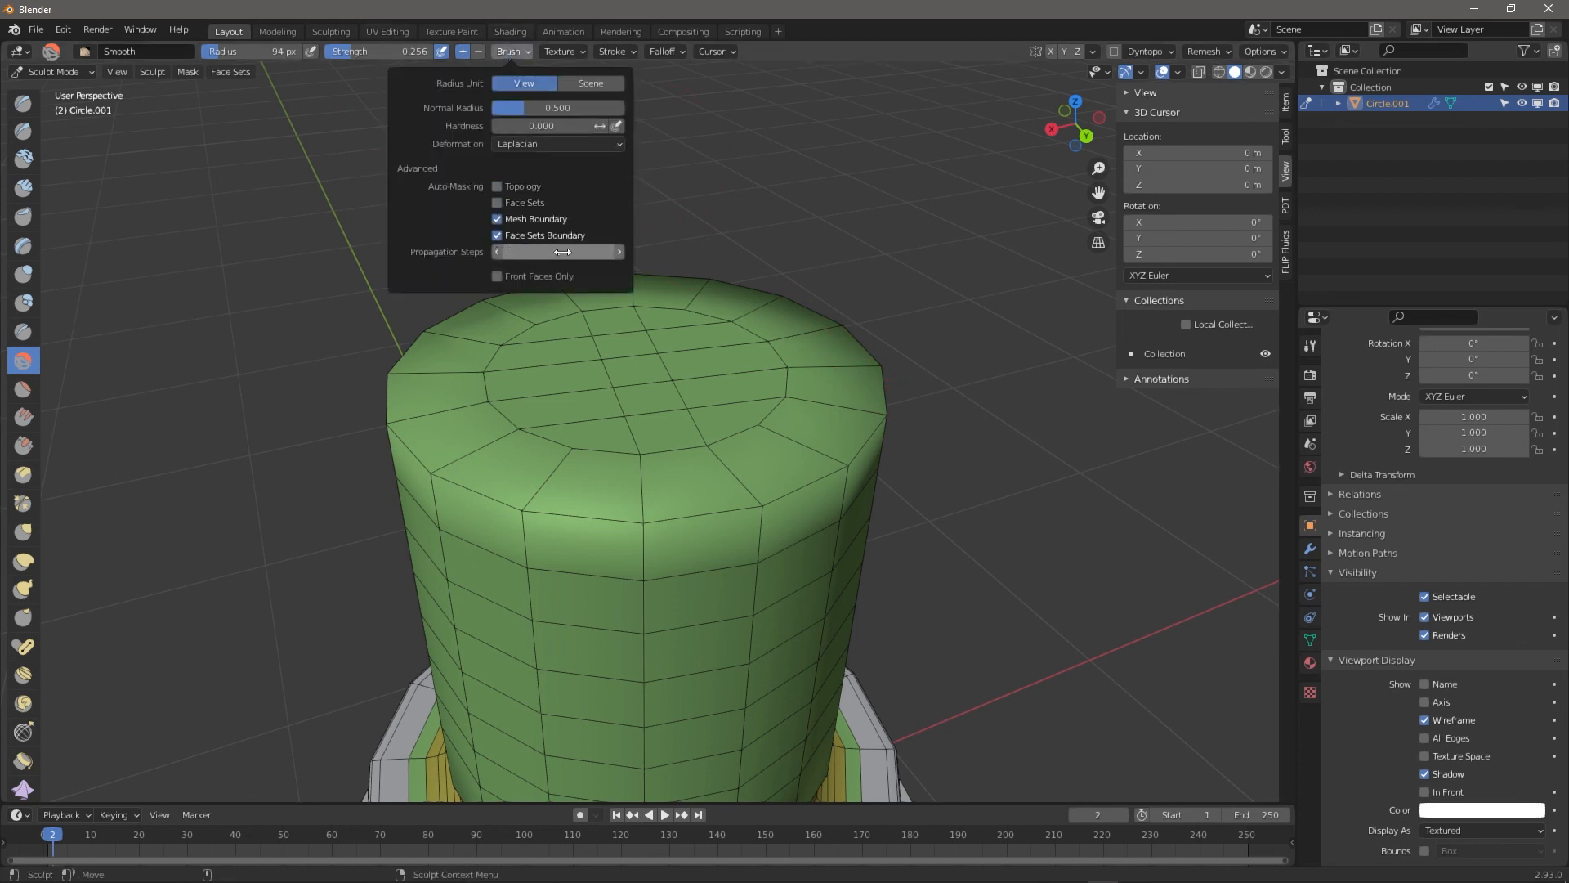
mouse_move(644, 329)
left_mouse_down()
mouse_move(688, 478)
mouse_move(592, 431)
mouse_move(706, 462)
left_mouse_up()
key("ctrl+z")
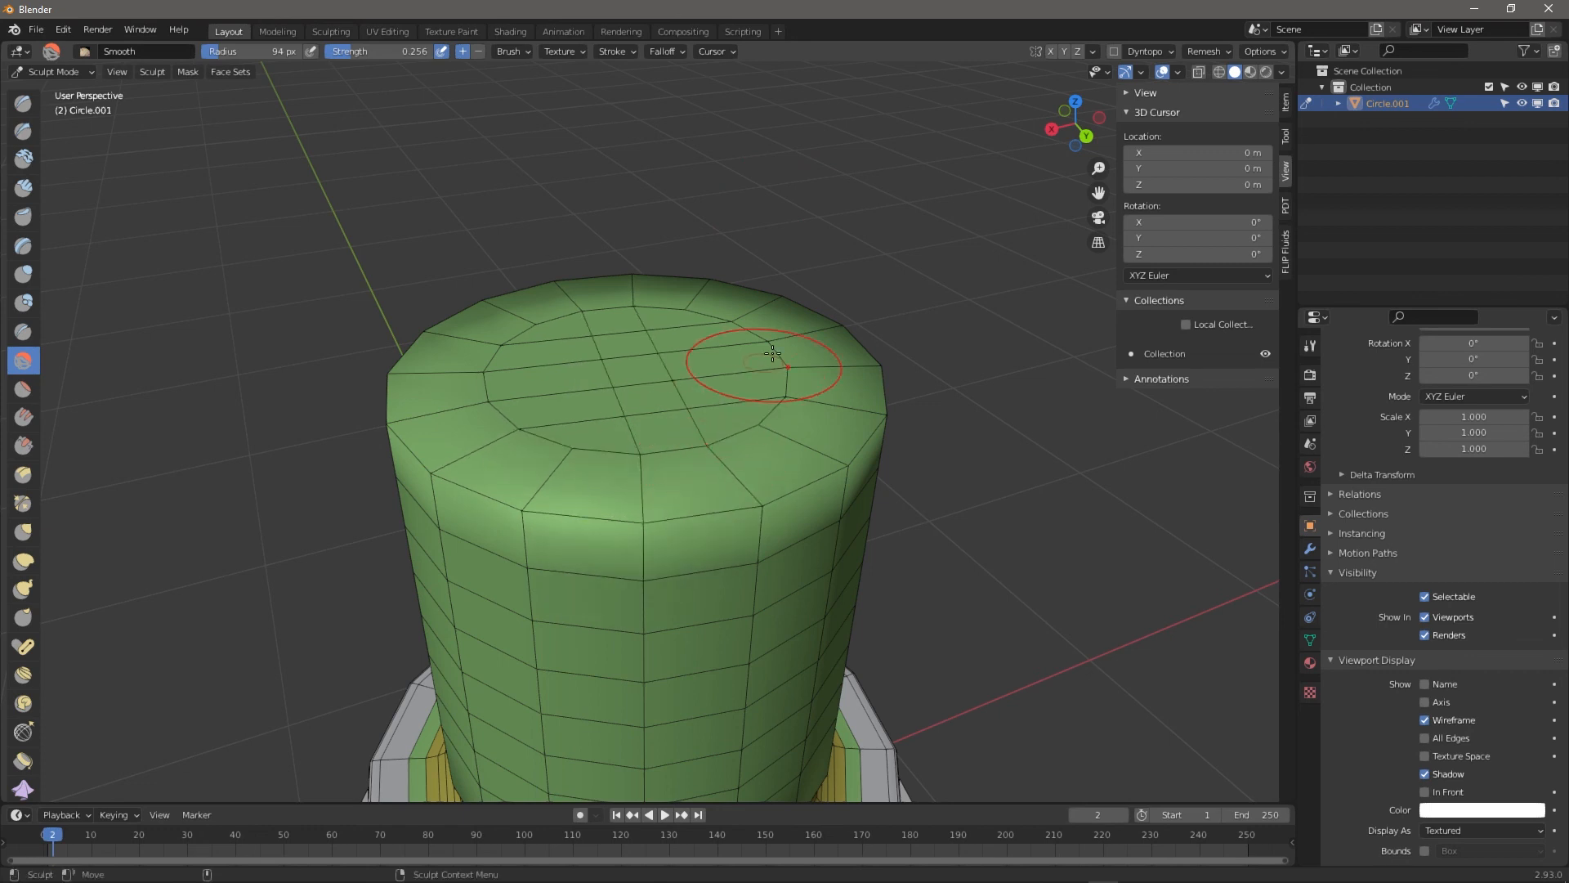
Try another smoothing stroke over the middle of the cap's grid from above
middle_click_drag(767, 351, 750, 491)
scroll(654, 315, "down", 5)
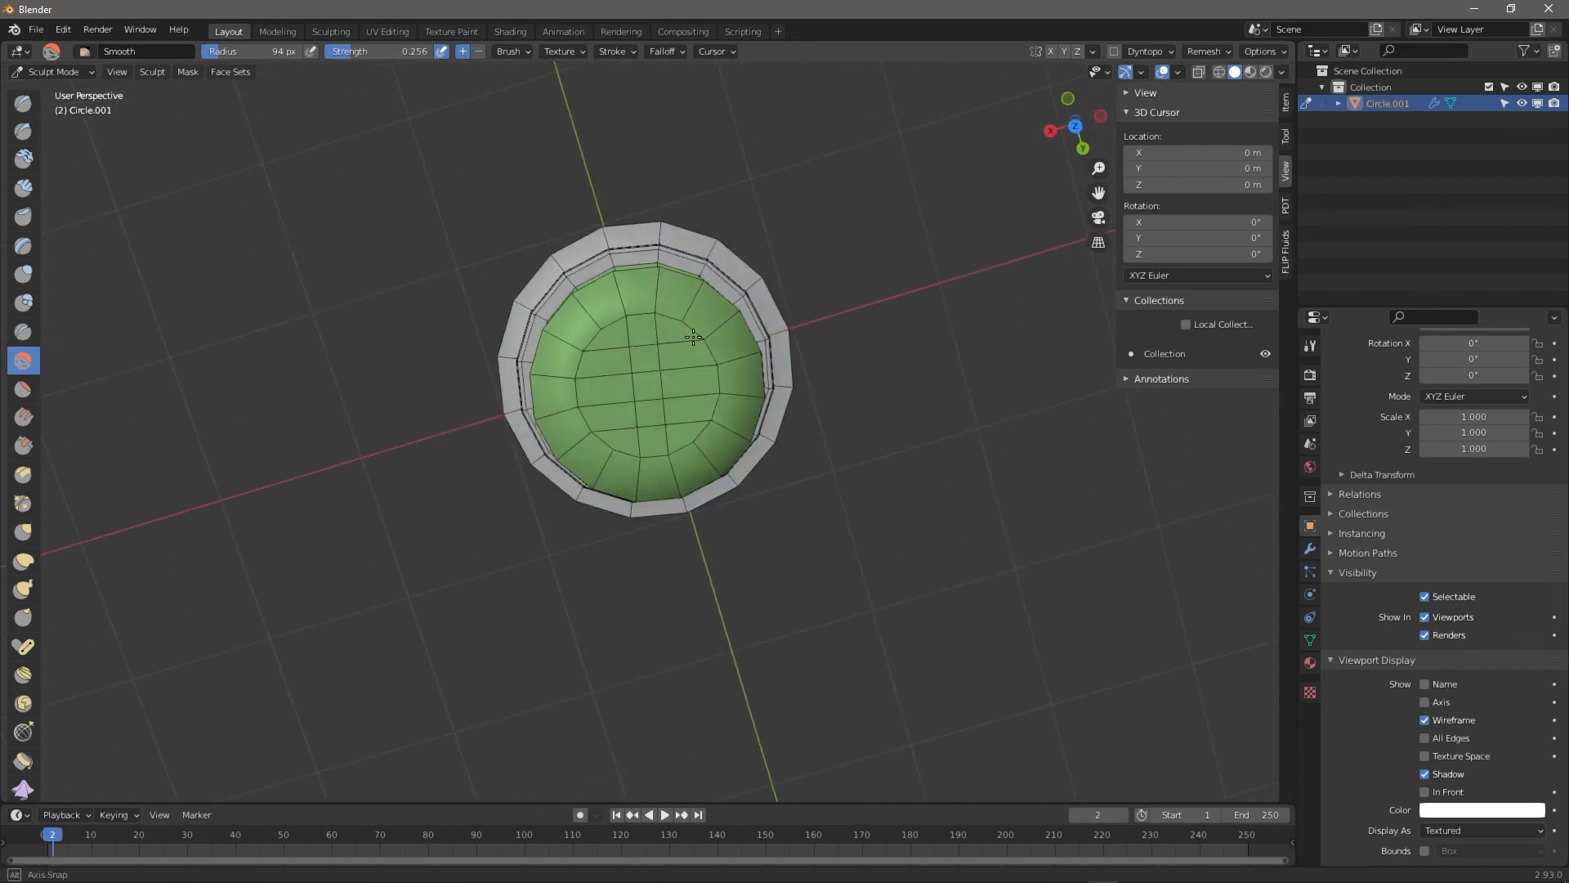
middle_click_drag(654, 315, 662, 400)
left_click_drag(662, 400, 633, 410)
middle_click_drag(627, 336, 783, 350)
scroll(654, 359, "up", 4)
mouse_move(783, 350)
left_mouse_down("alt")
mouse_move(718, 375)
mouse_move(728, 435)
left_mouse_up("alt")
Return to Edit Mode and select all top cap faces, including the complete ring around the inset grid
key("Tab")
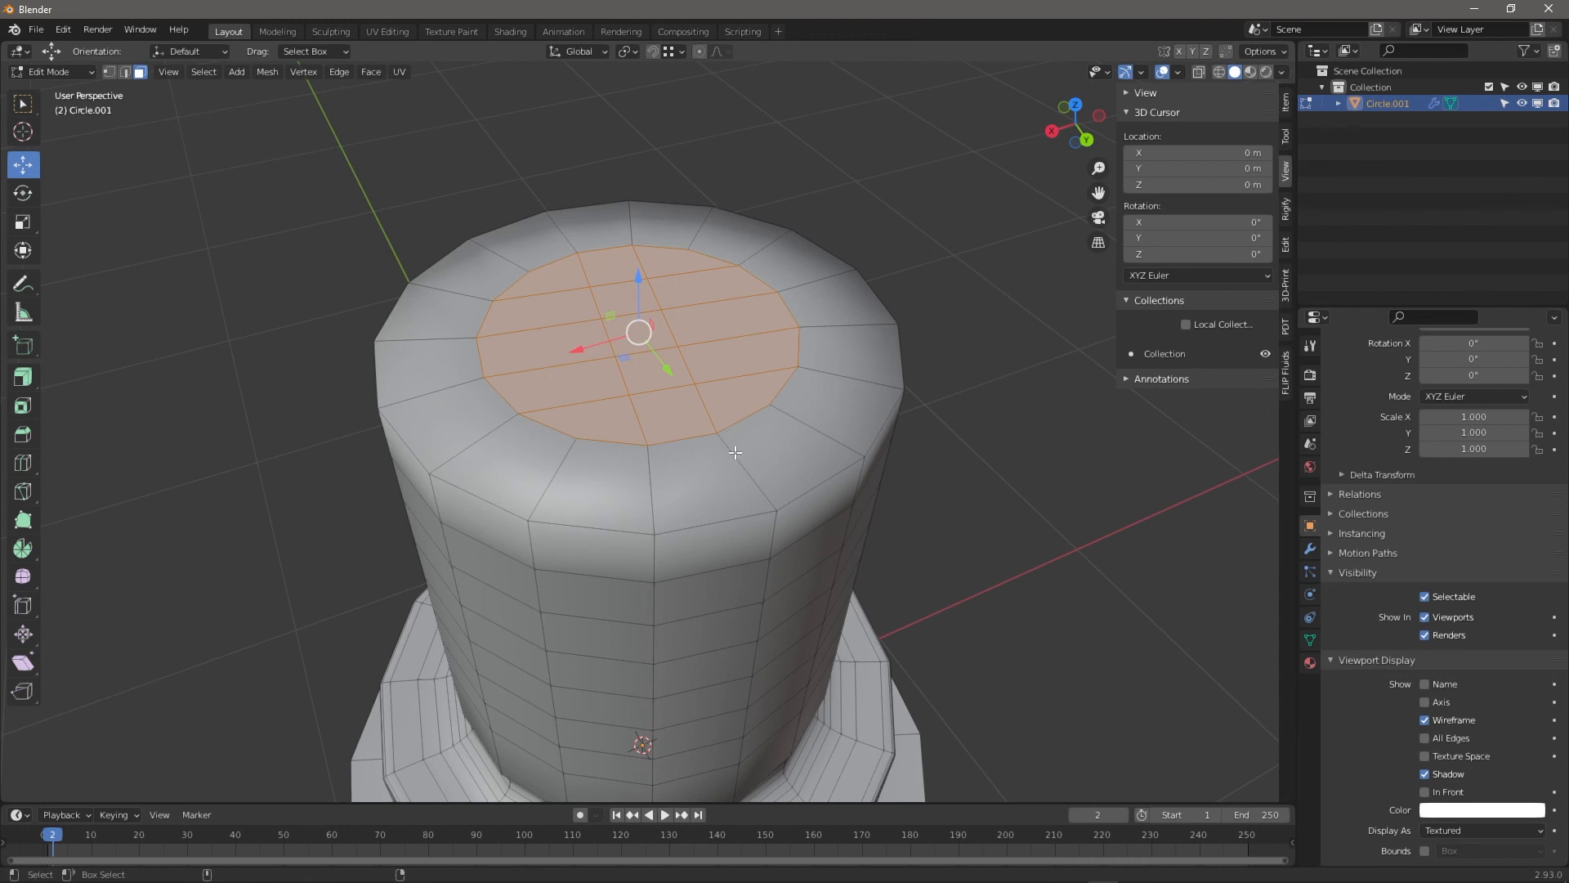
left_click_drag(615, 275, 564, 343, "alt")
left_click_drag(529, 238, 814, 478)
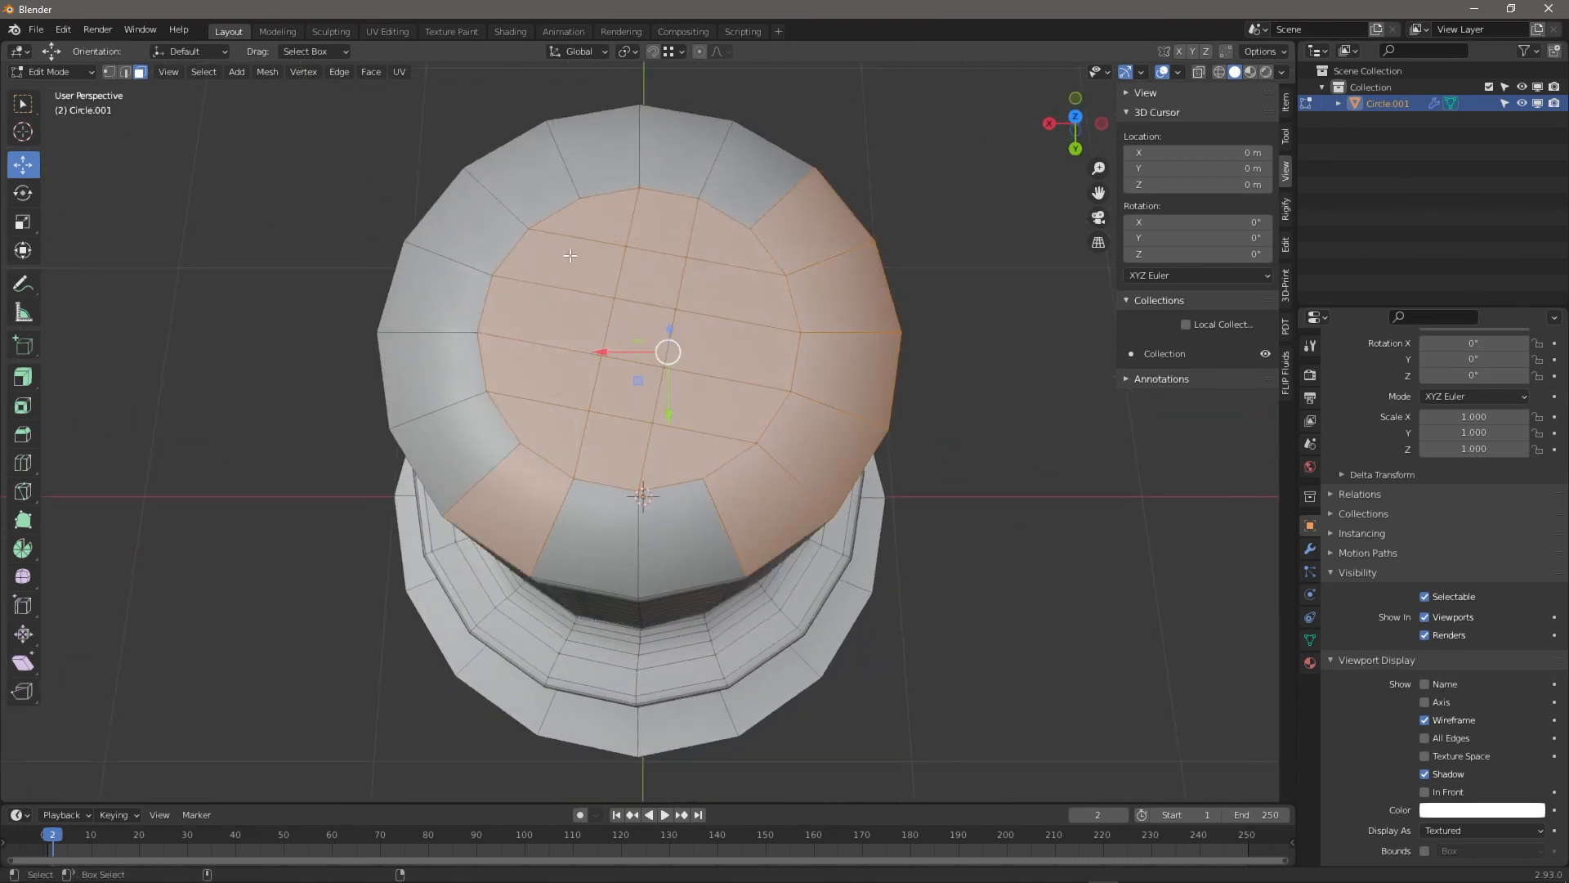
left_click_drag(570, 256, 712, 181, "shift")
left_click_drag(529, 242, 429, 421, "shift")
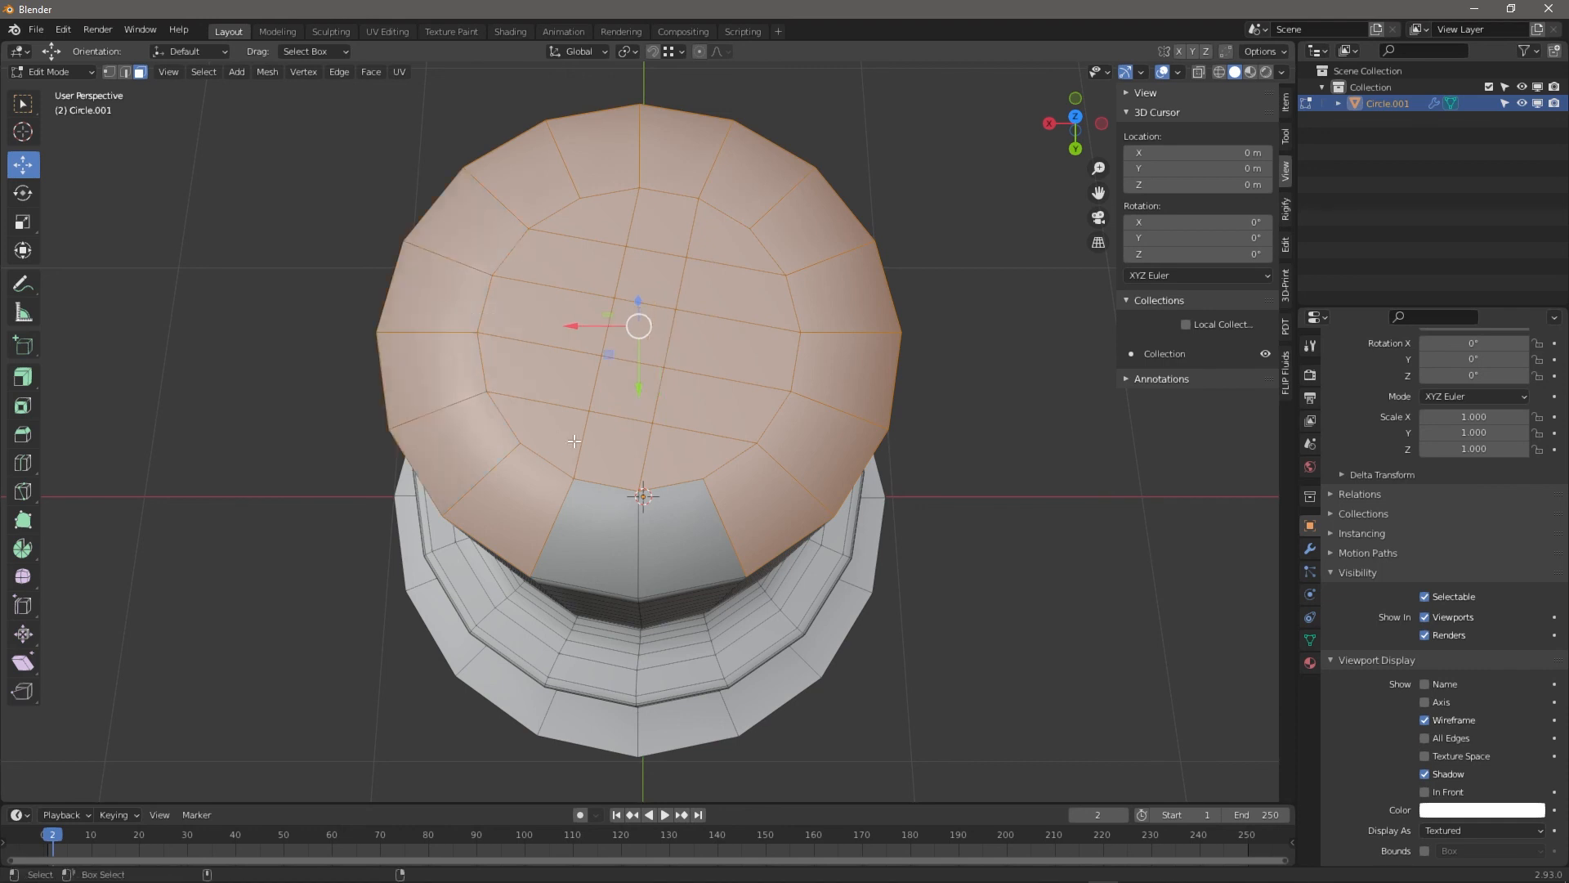
left_click_drag(707, 514, 621, 535, "shift")
middle_click_drag(621, 535, 462, 236)
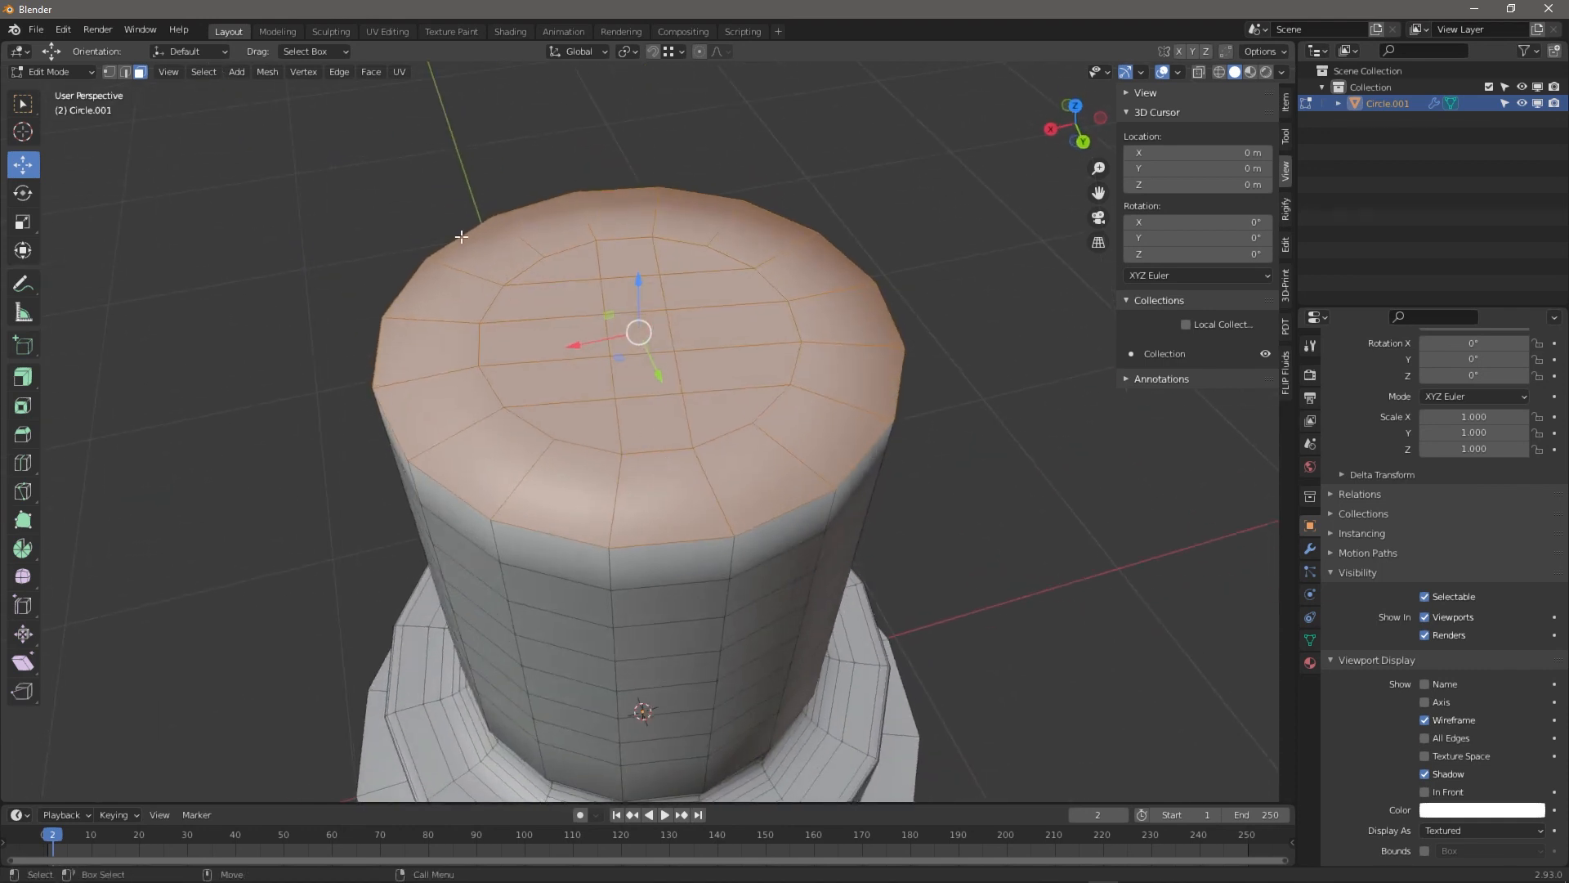
Switch to Sculpt Mode and create a face set from the cap faces selected in Edit Mode
left_click(62, 67)
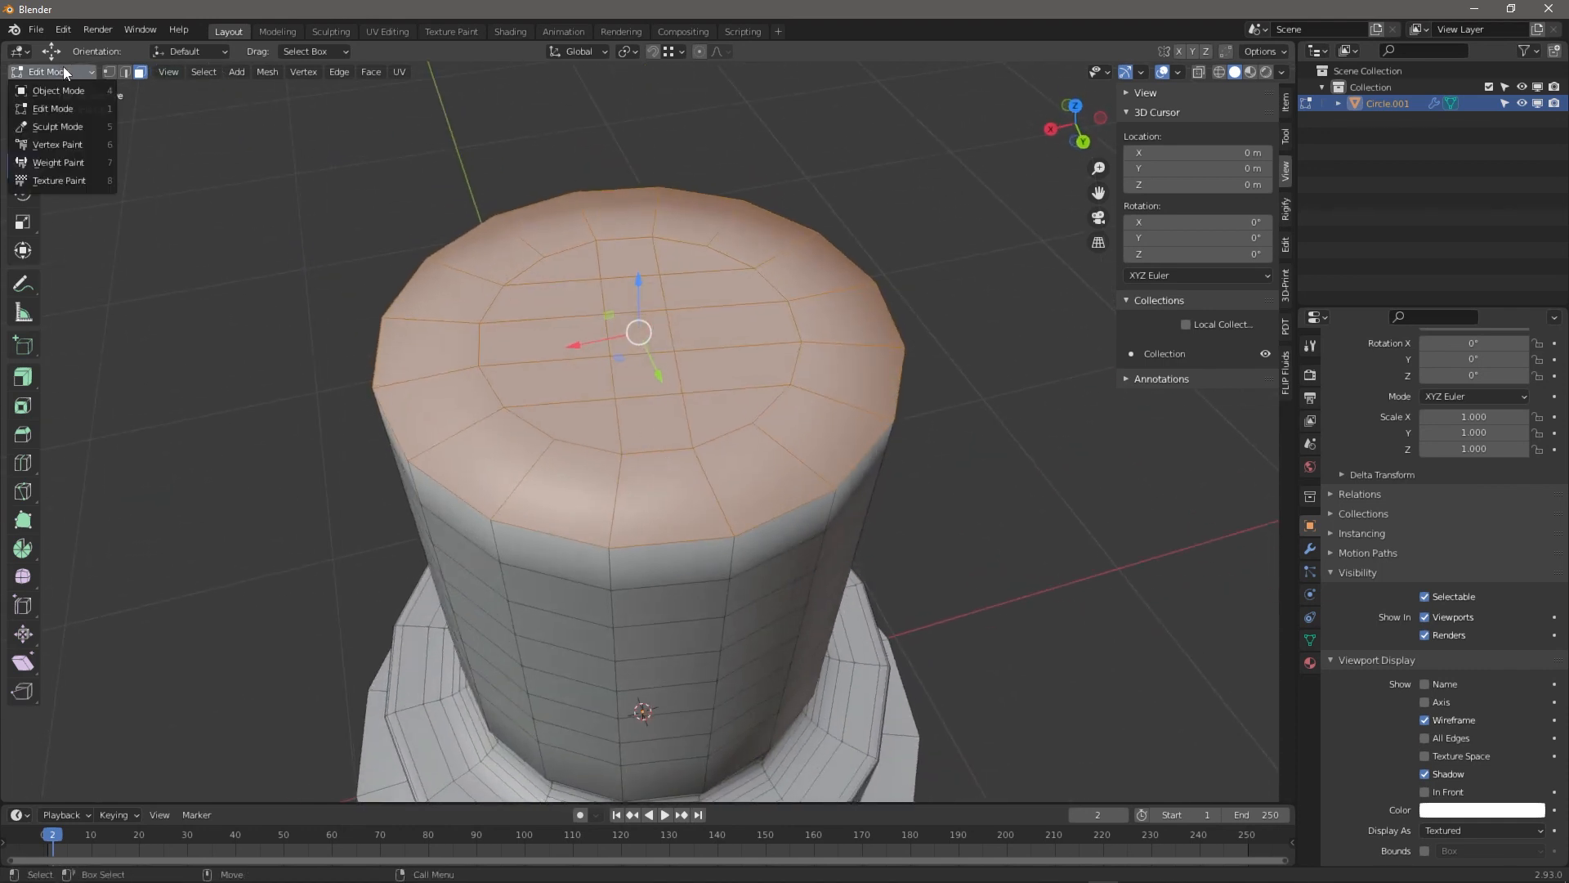
left_click(71, 125)
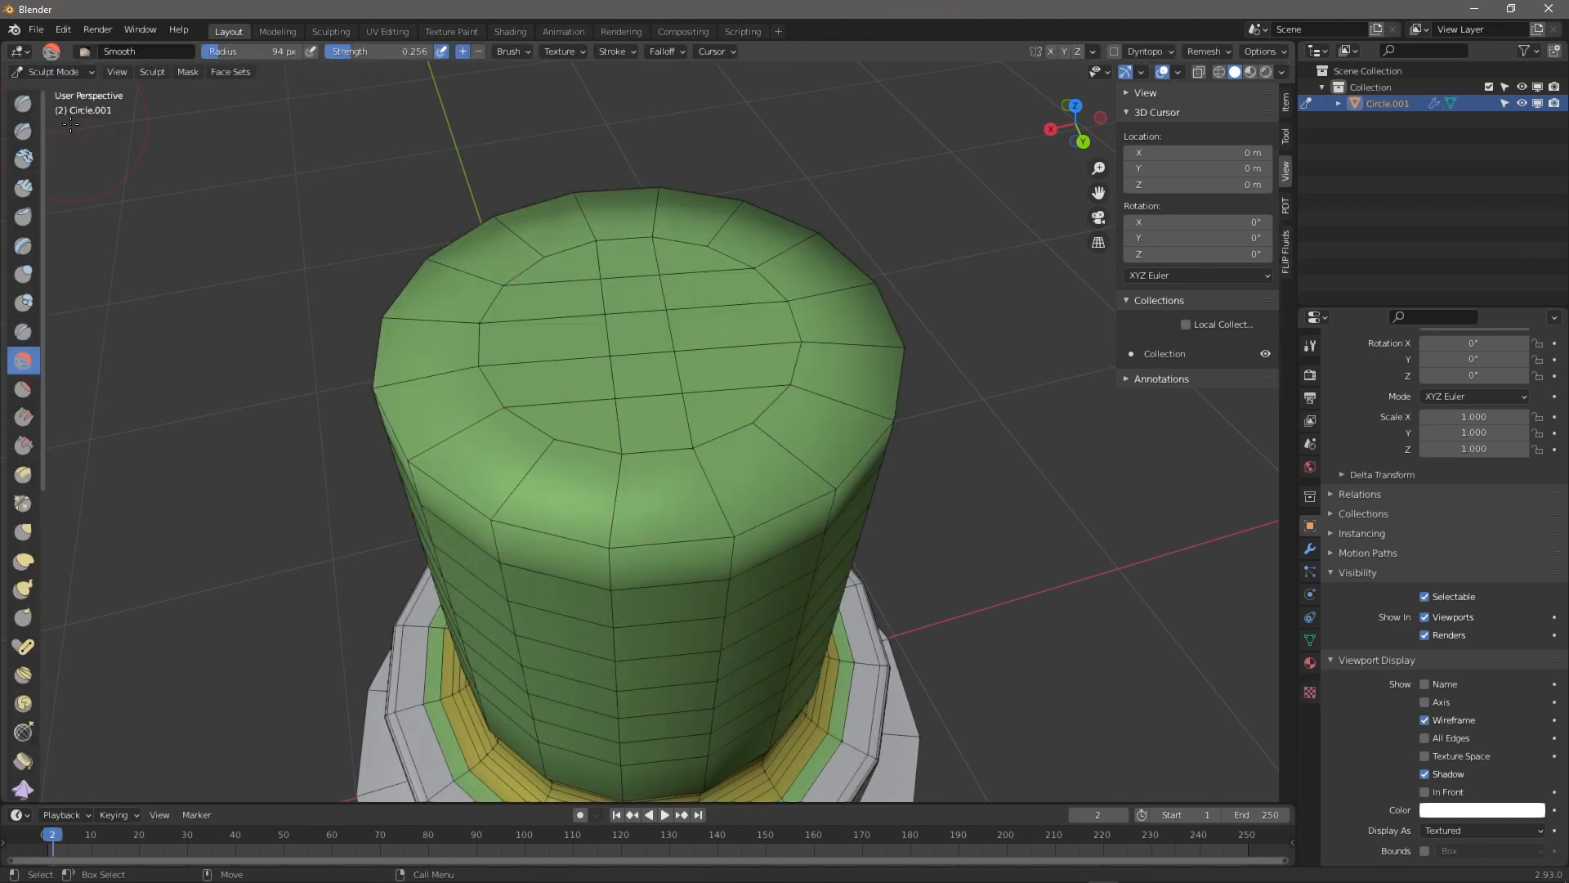
left_click(232, 72)
left_click(292, 128)
Smooth the cap's grid within its new face set from the top view, using the Smooth brush
mouse_move(565, 229)
middle_mouse_down()
mouse_move(808, 369)
mouse_move(785, 384)
middle_mouse_up()
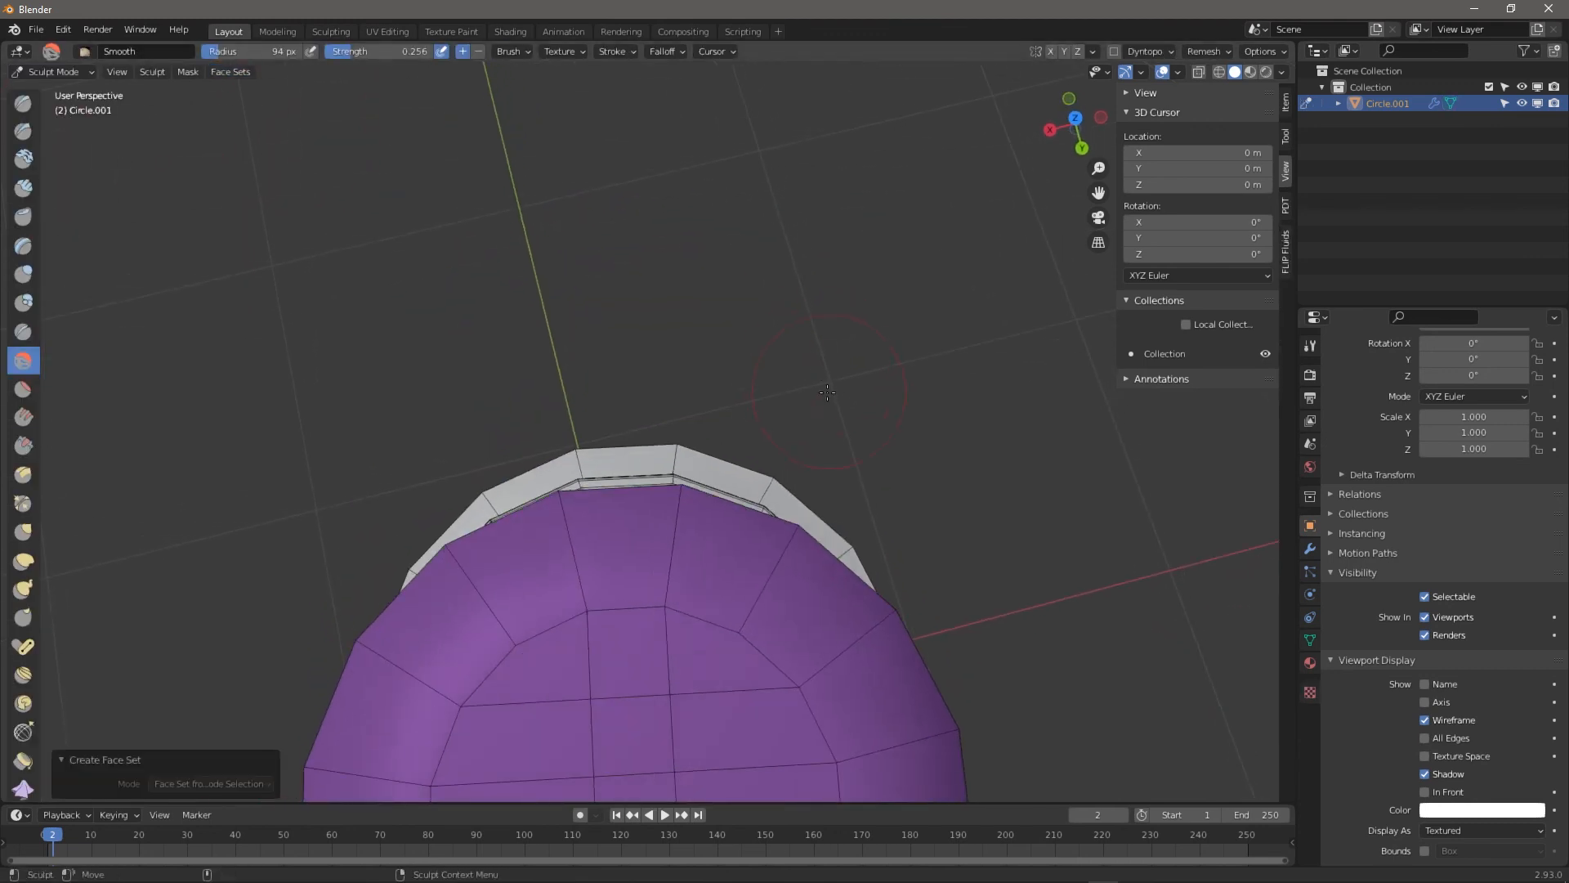
left_click(1075, 119)
middle_click_drag(655, 382, 617, 167, "shift")
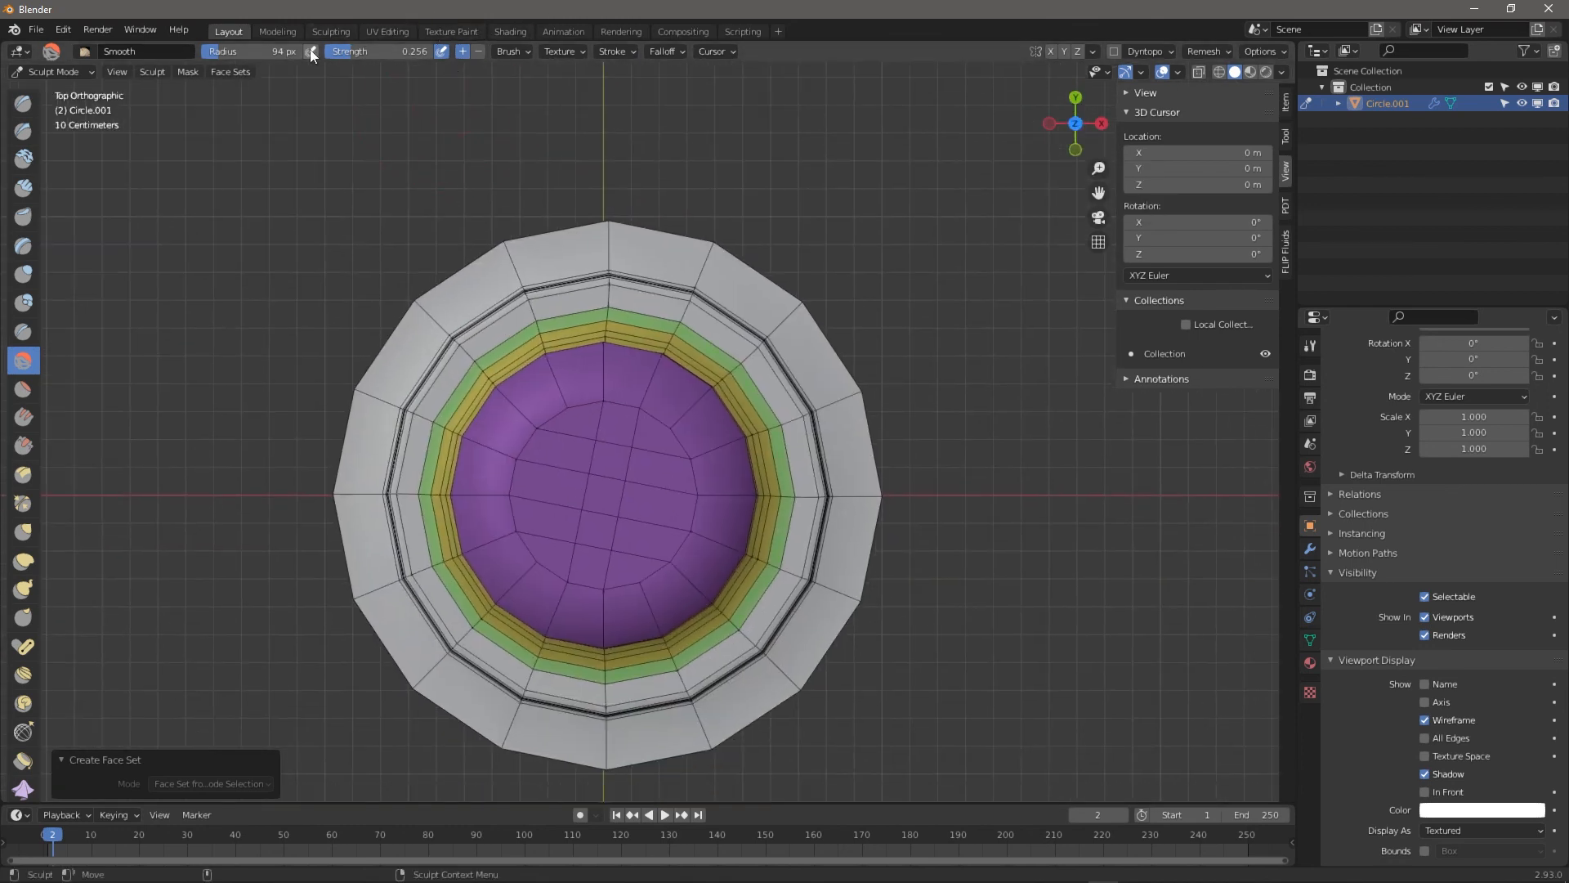
left_click(518, 50)
mouse_move(634, 428)
left_mouse_down()
mouse_move(532, 417)
mouse_move(572, 409)
mouse_move(670, 445)
mouse_move(713, 559)
mouse_move(660, 482)
left_mouse_up()
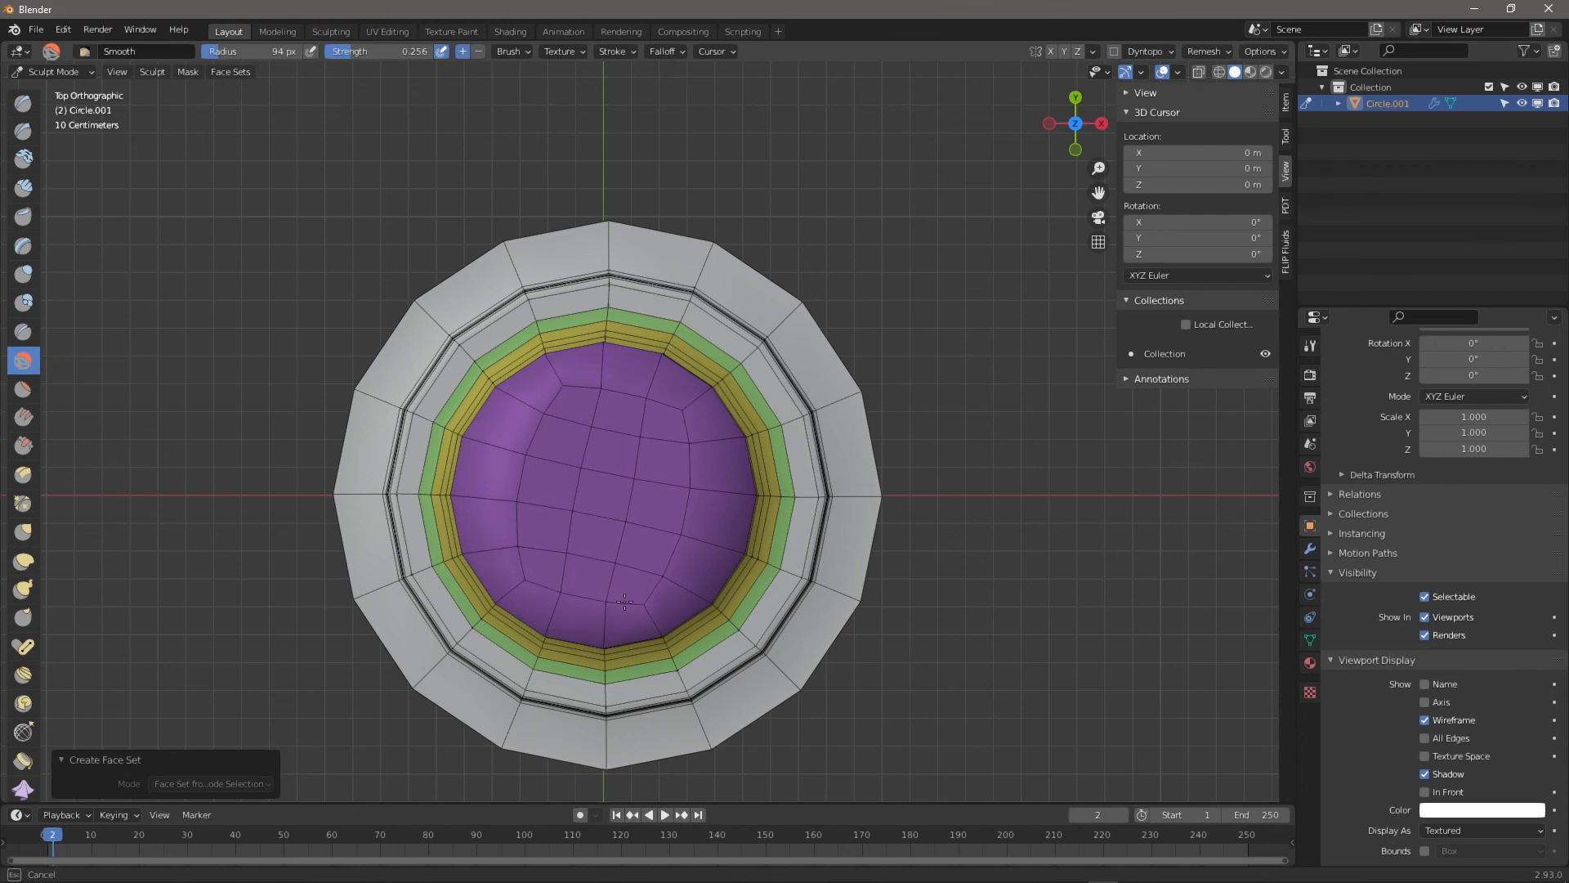
left_click_drag(625, 601, 613, 646)
middle_click_drag(612, 646, 701, 472)
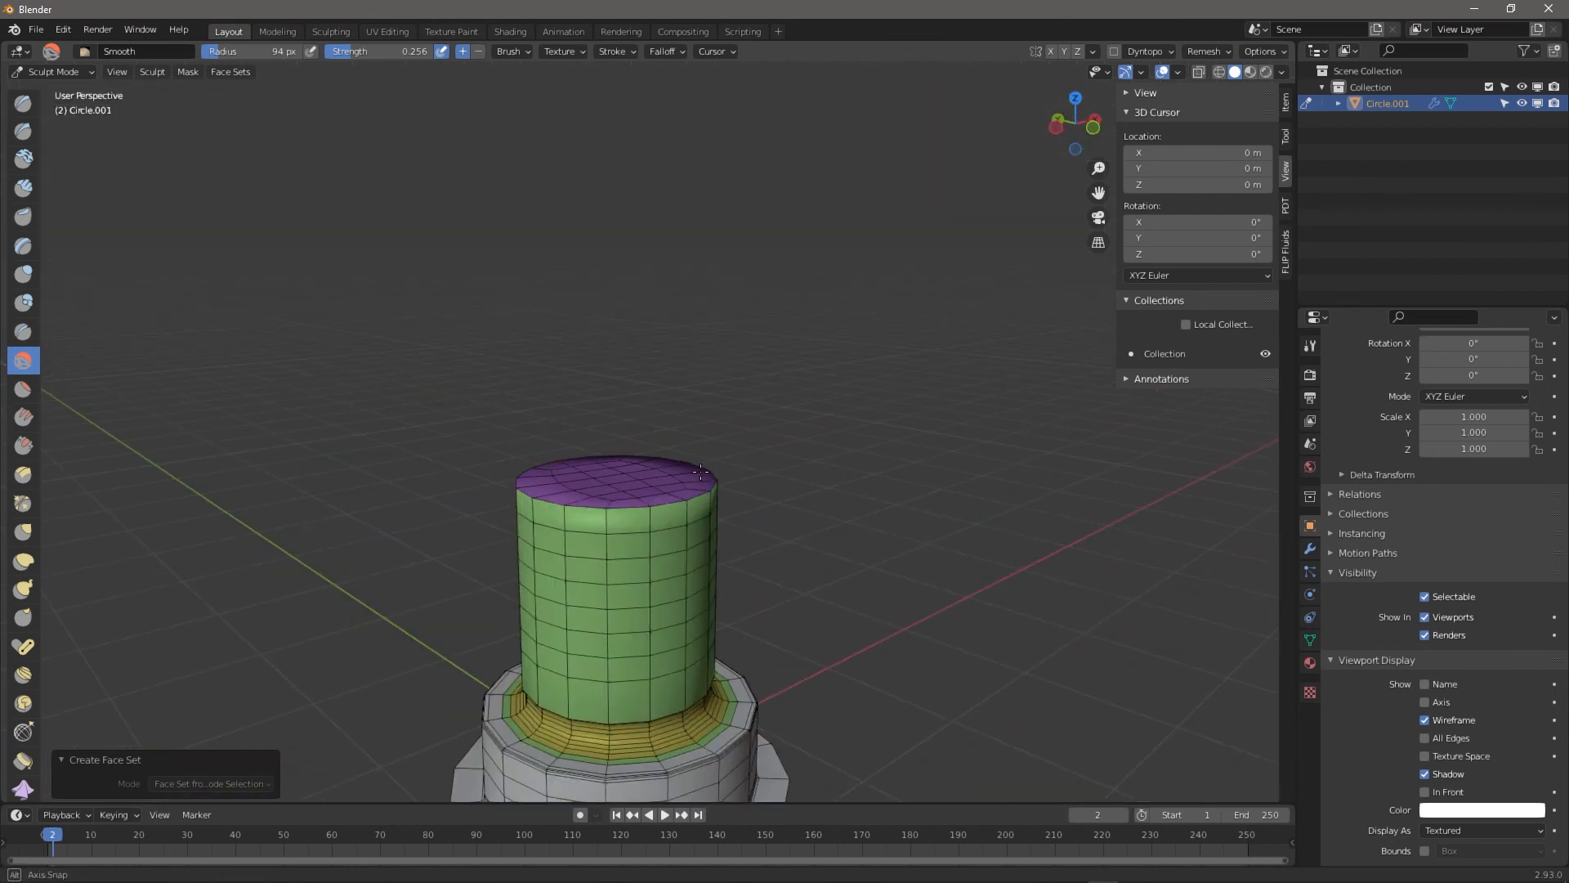